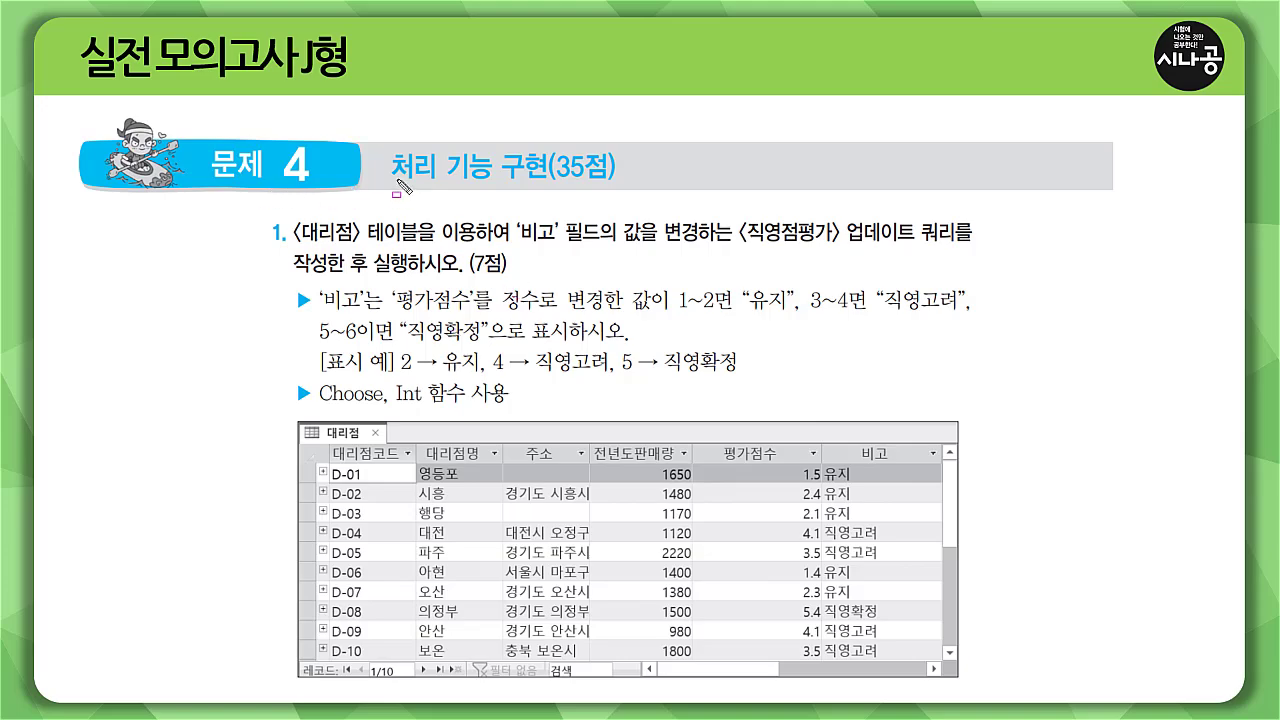
left_click_drag(398, 182, 621, 184)
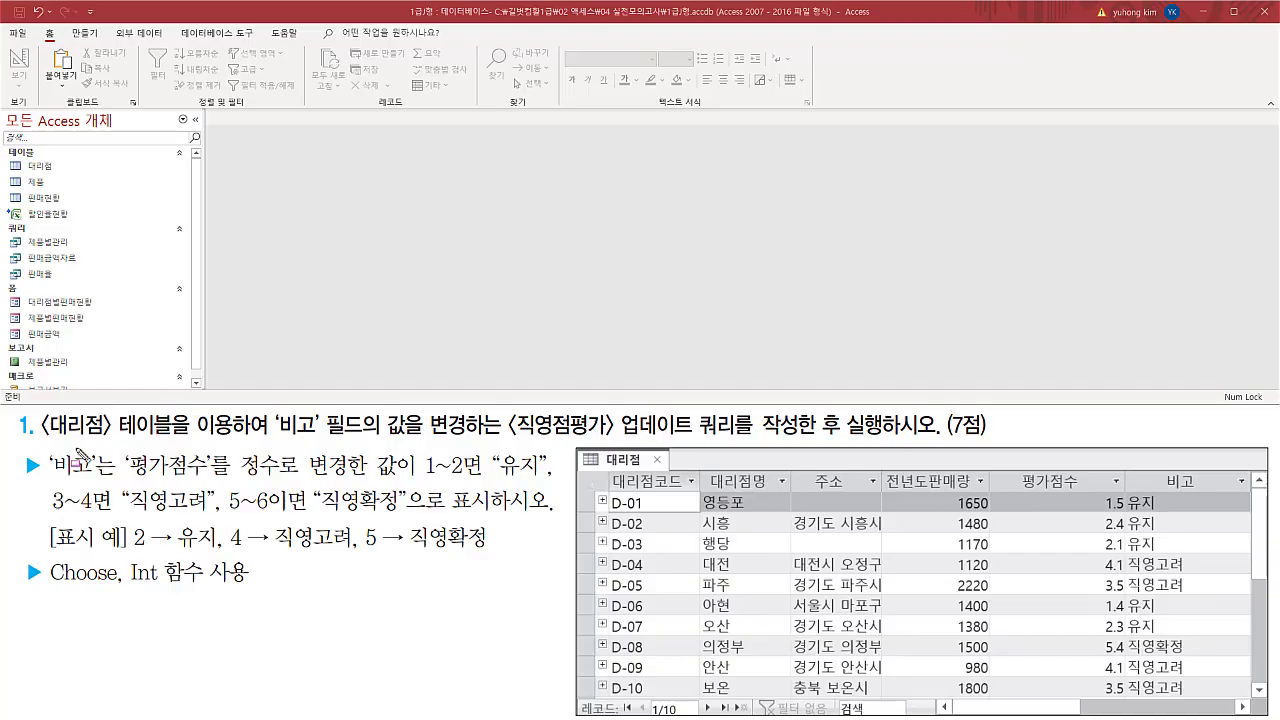
left_click_drag(43, 436, 158, 436)
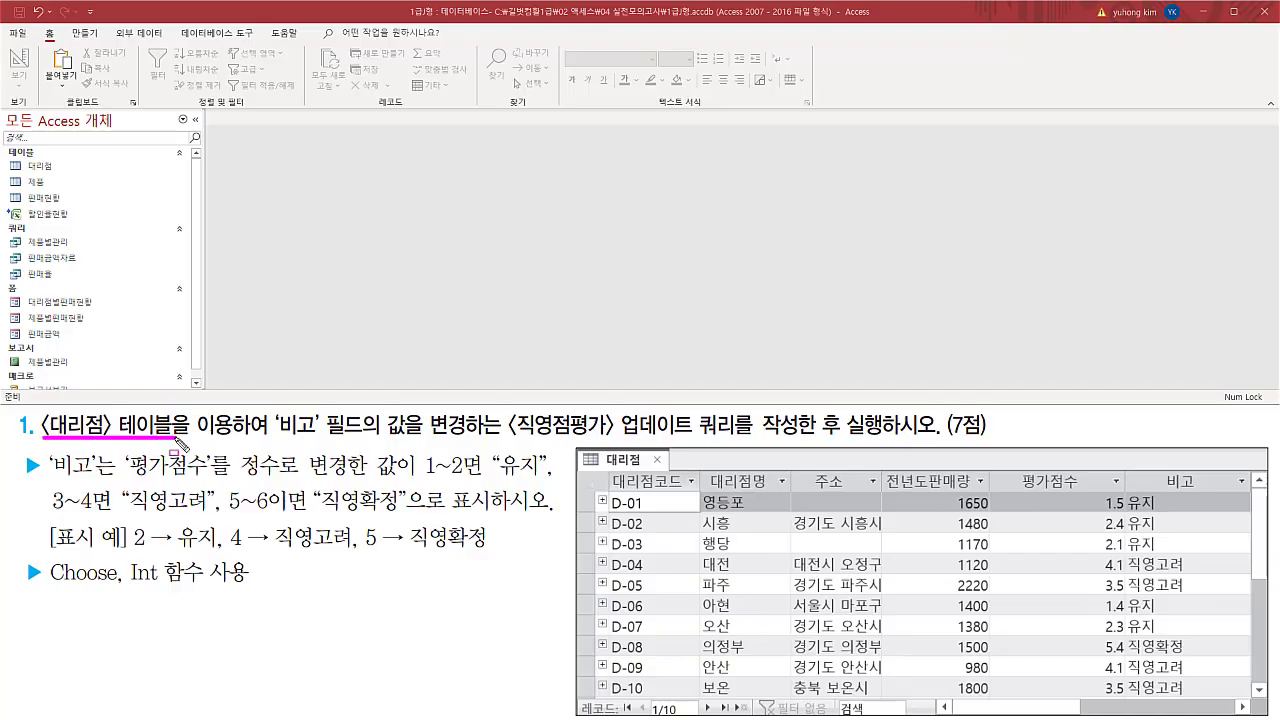
left_click_drag(22, 156, 63, 175)
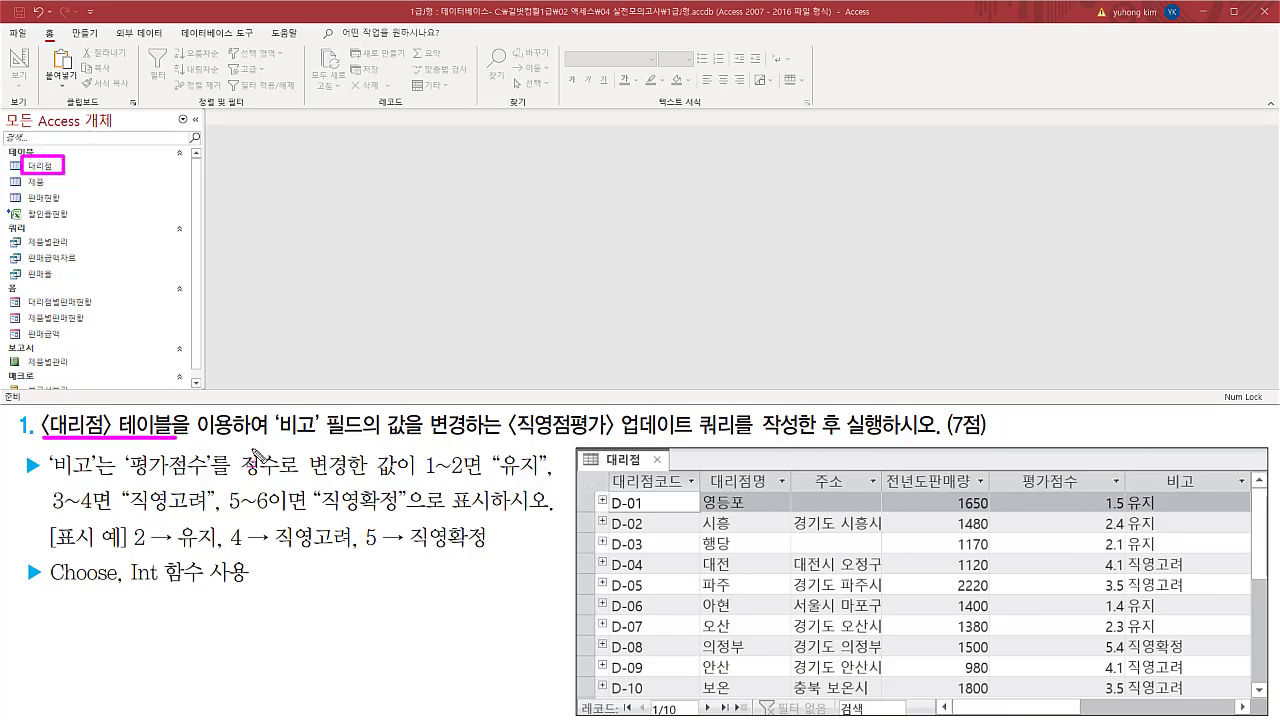
left_click_drag(272, 447, 741, 437)
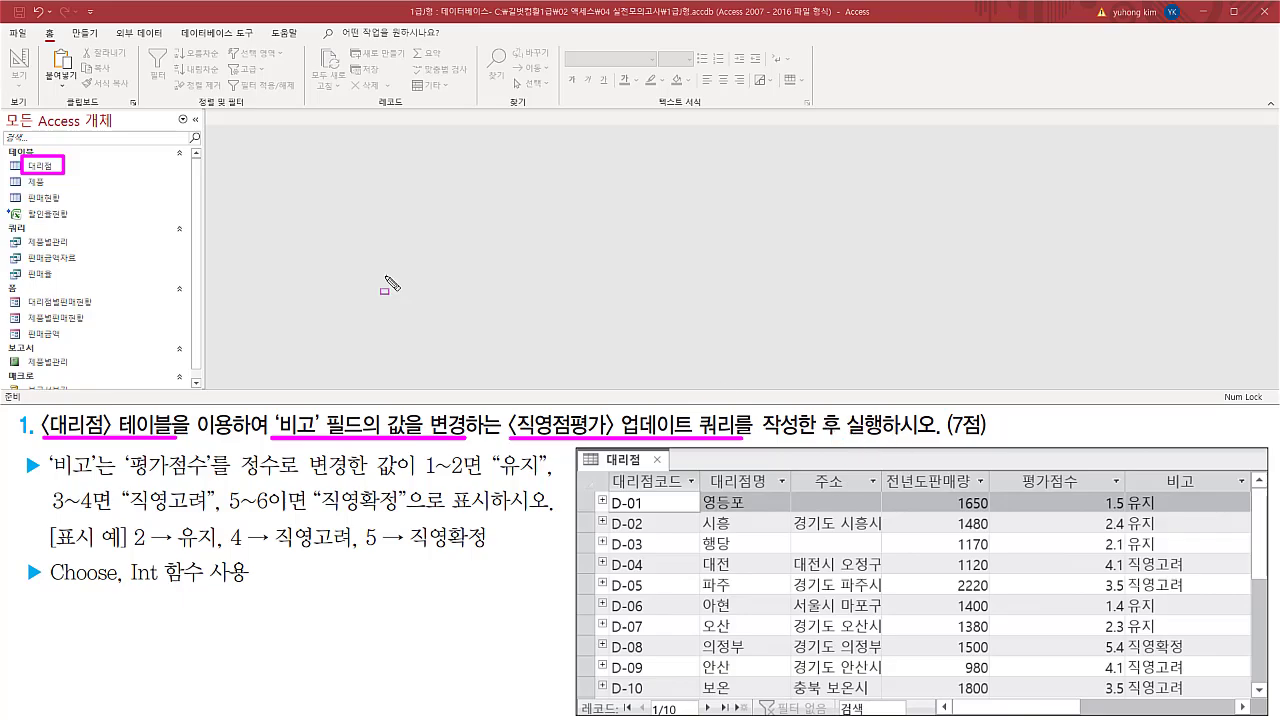
key("Escape")
Step: Open the 대리점 table and examine its fields, especially the 비고 column
left_click(49, 168)
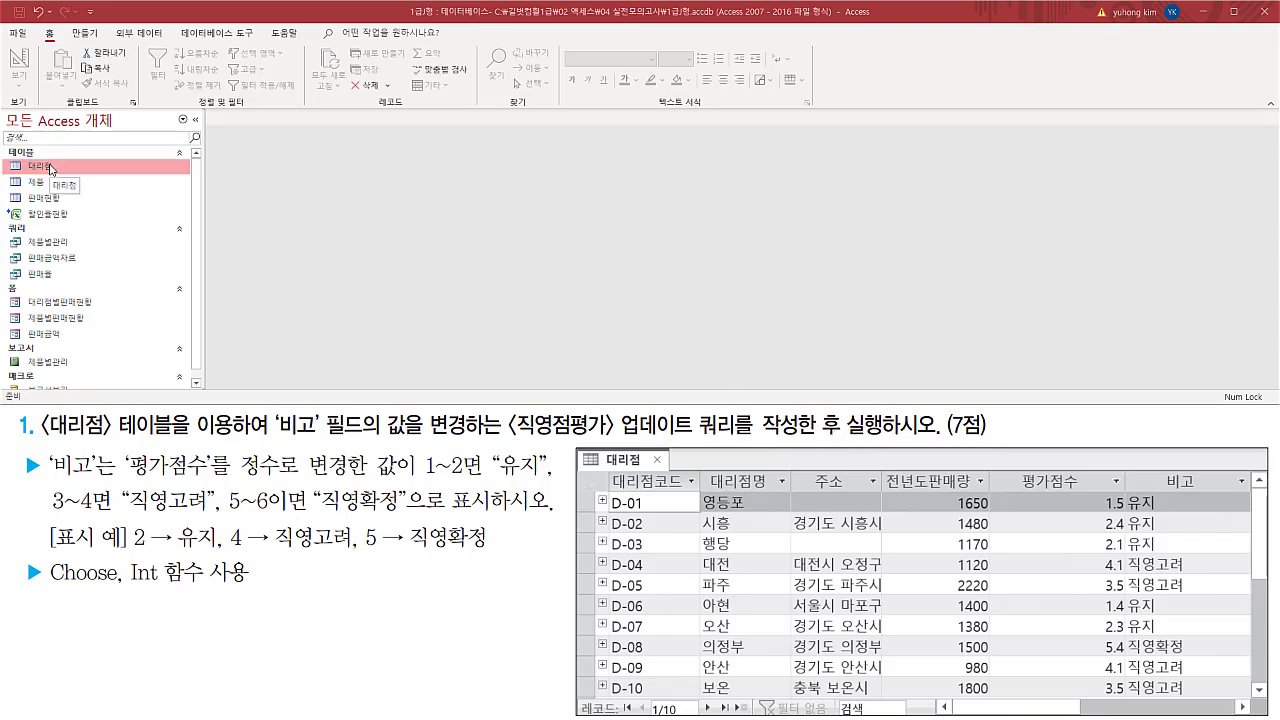
double_click(49, 168)
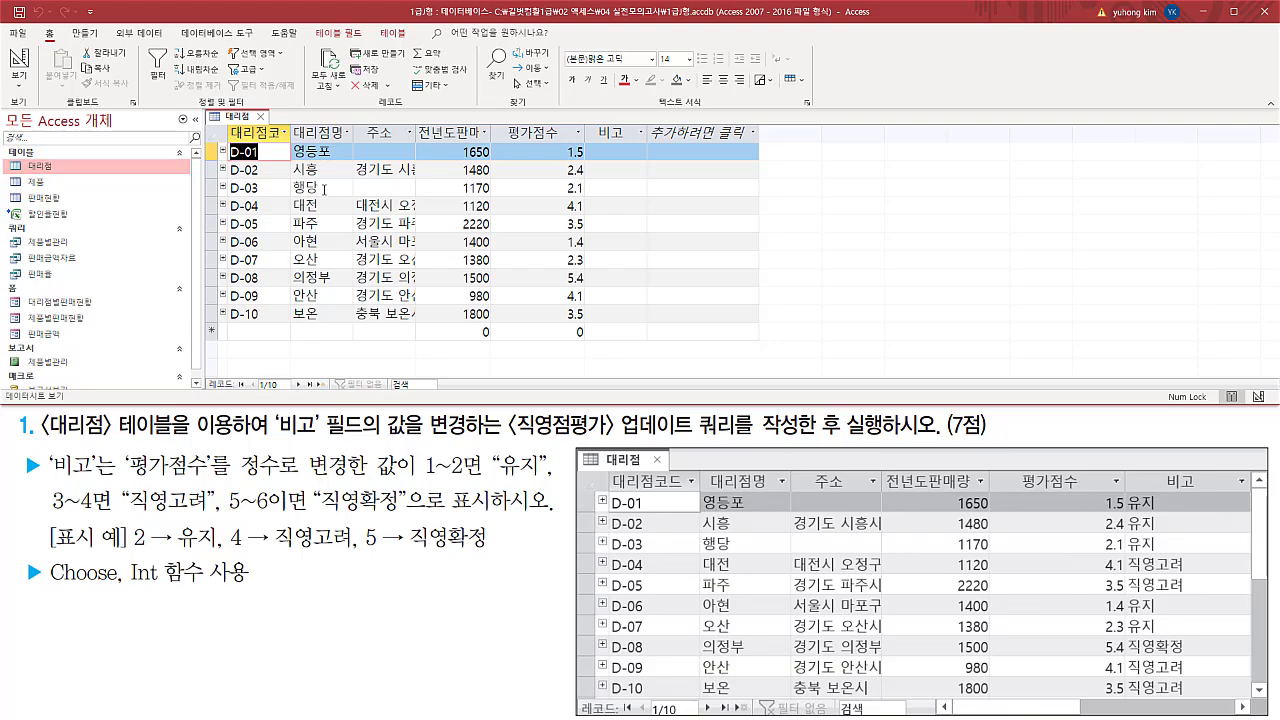
mouse_move(226, 123)
left_mouse_down()
mouse_move(262, 150)
mouse_move(655, 152)
left_mouse_up()
key("Escape")
left_click_drag(588, 124, 636, 147)
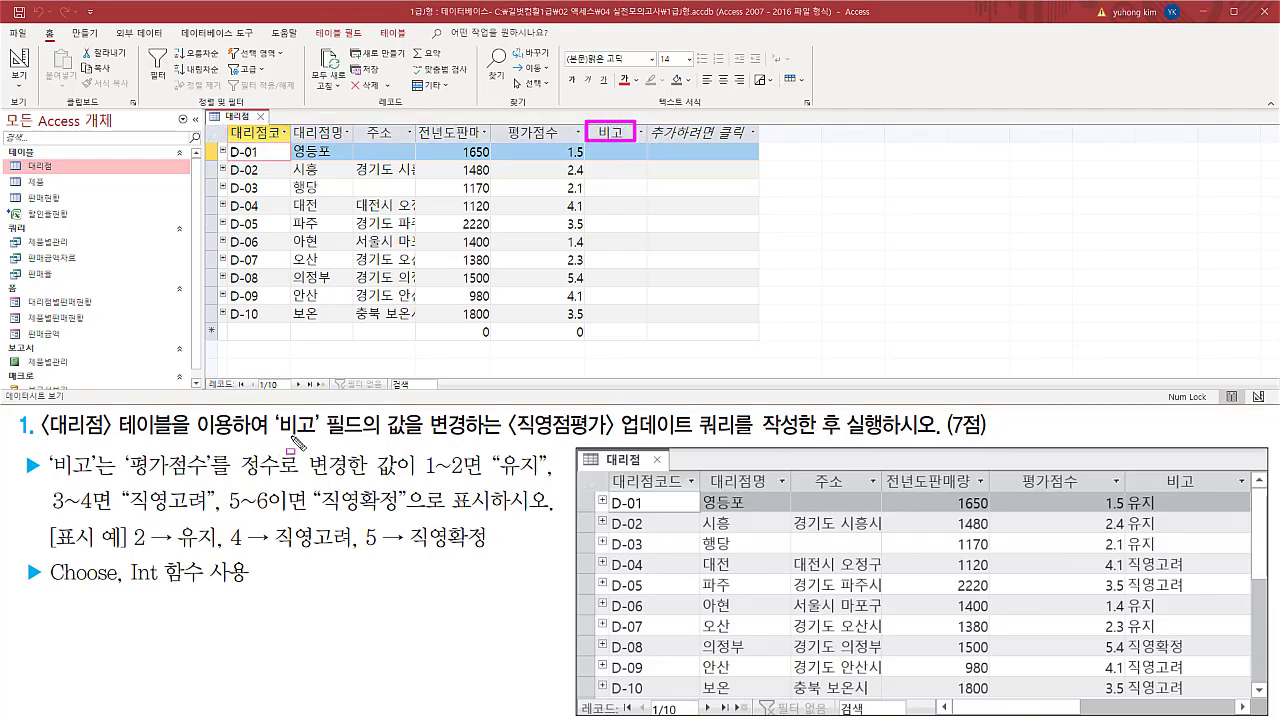
left_click_drag(272, 436, 419, 437)
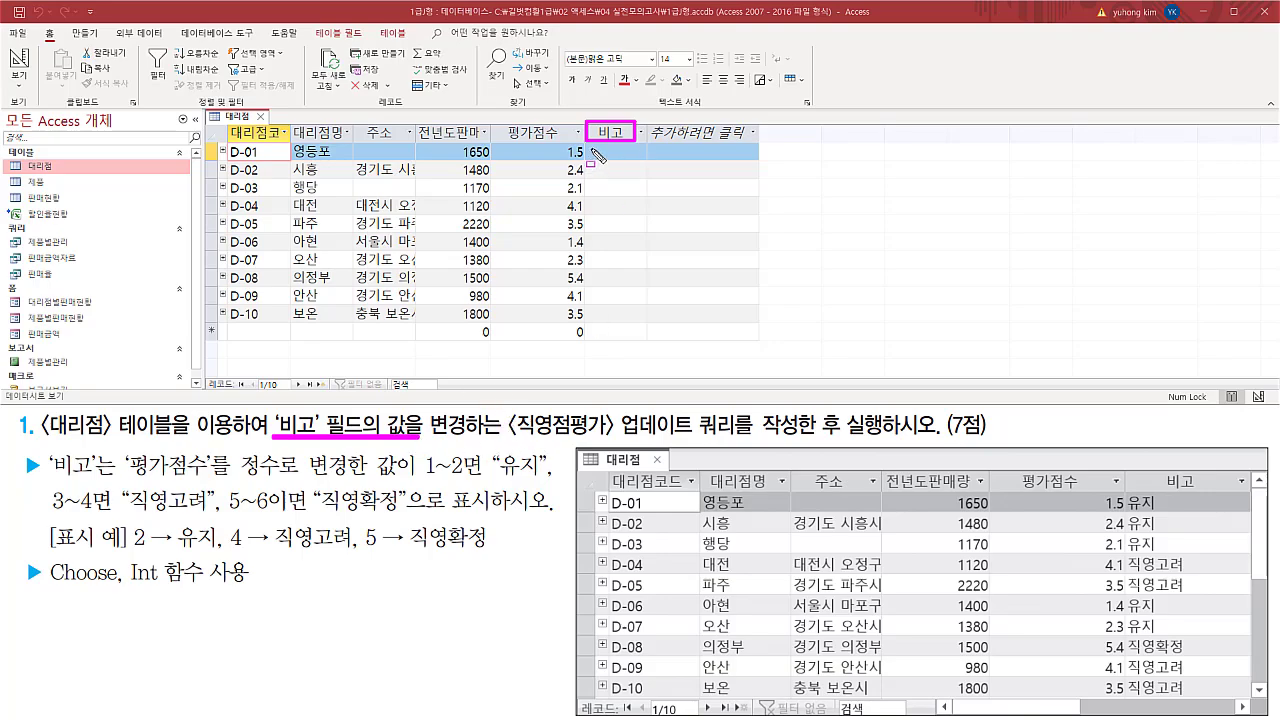
left_click_drag(591, 146, 636, 321)
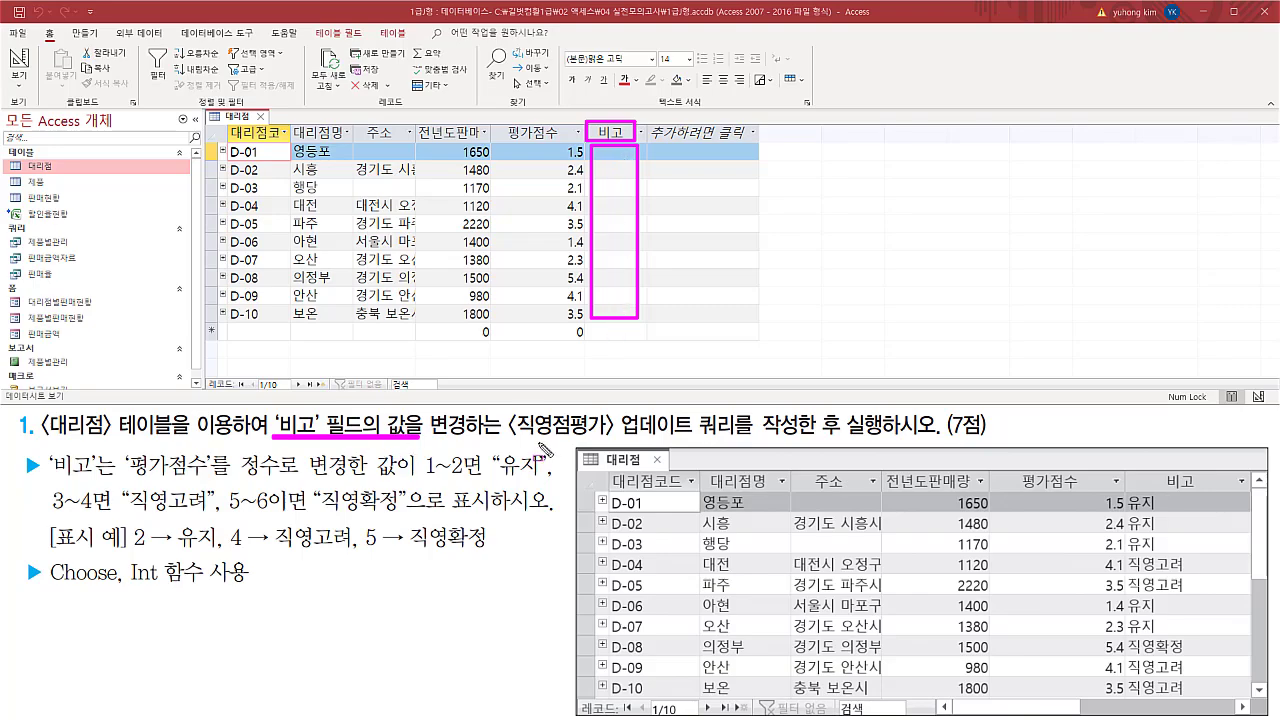
left_click_drag(609, 437, 746, 438)
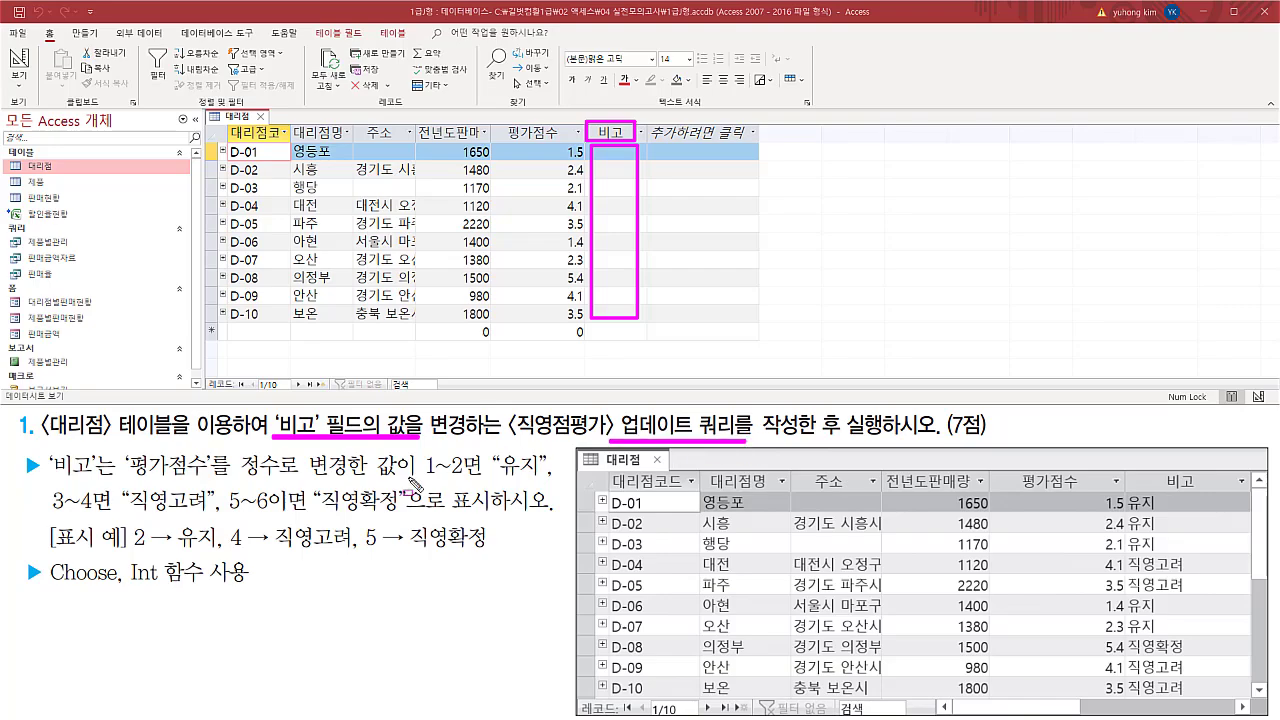
Step: Examine the 평가점수 values against the 비고 requirements, and close the 대리점 table
key("e")
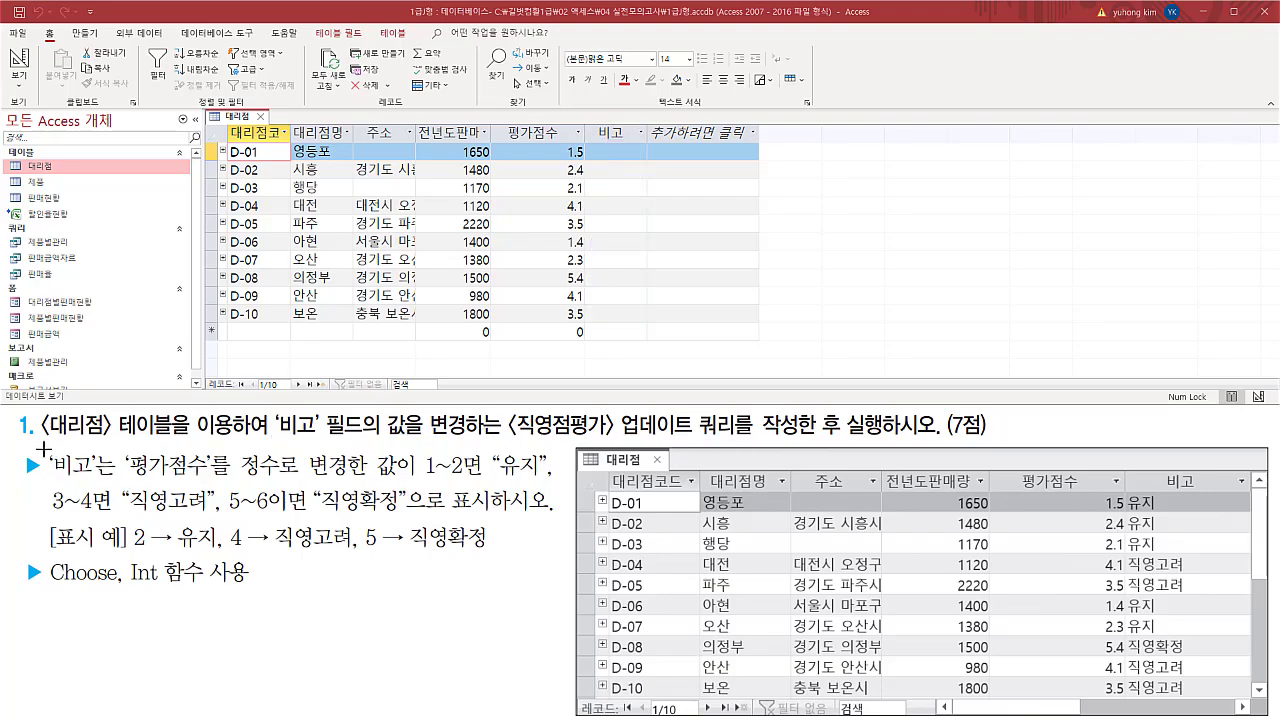
mouse_move(42, 447)
left_mouse_down()
mouse_move(90, 477)
mouse_move(210, 497)
left_mouse_up()
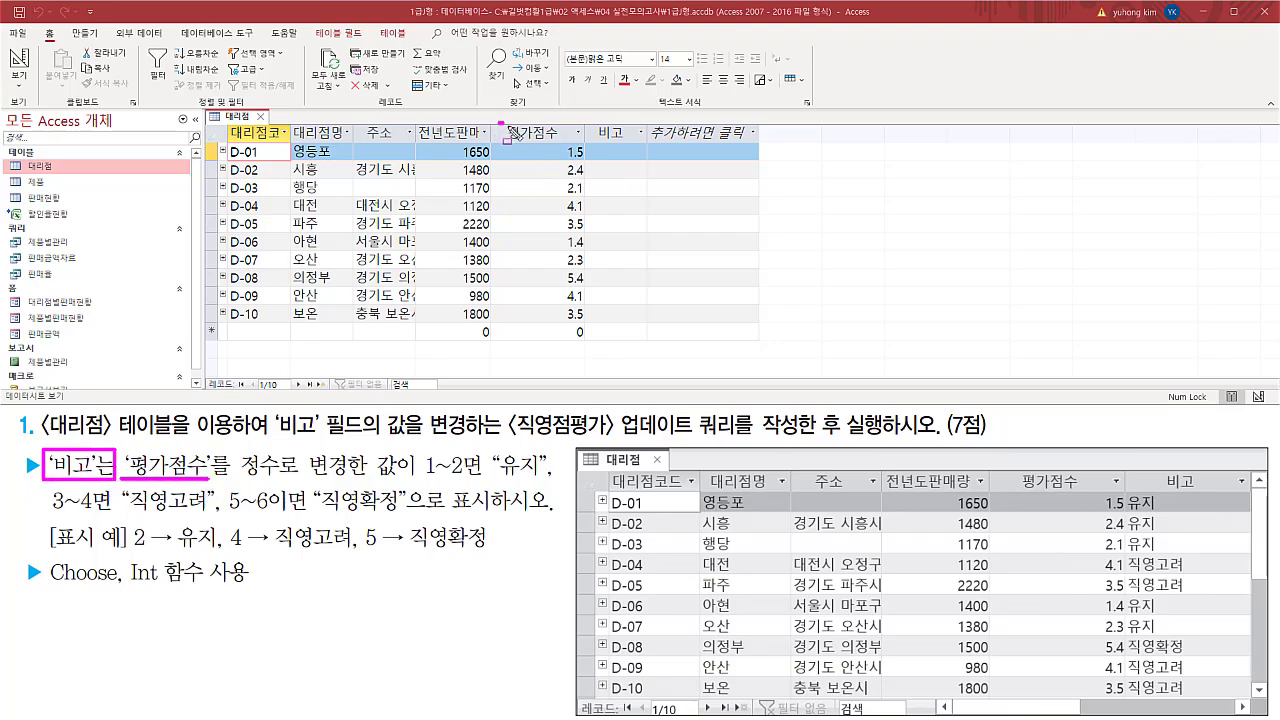
mouse_move(505, 128)
left_mouse_down()
mouse_move(590, 160)
mouse_move(588, 326)
left_mouse_up()
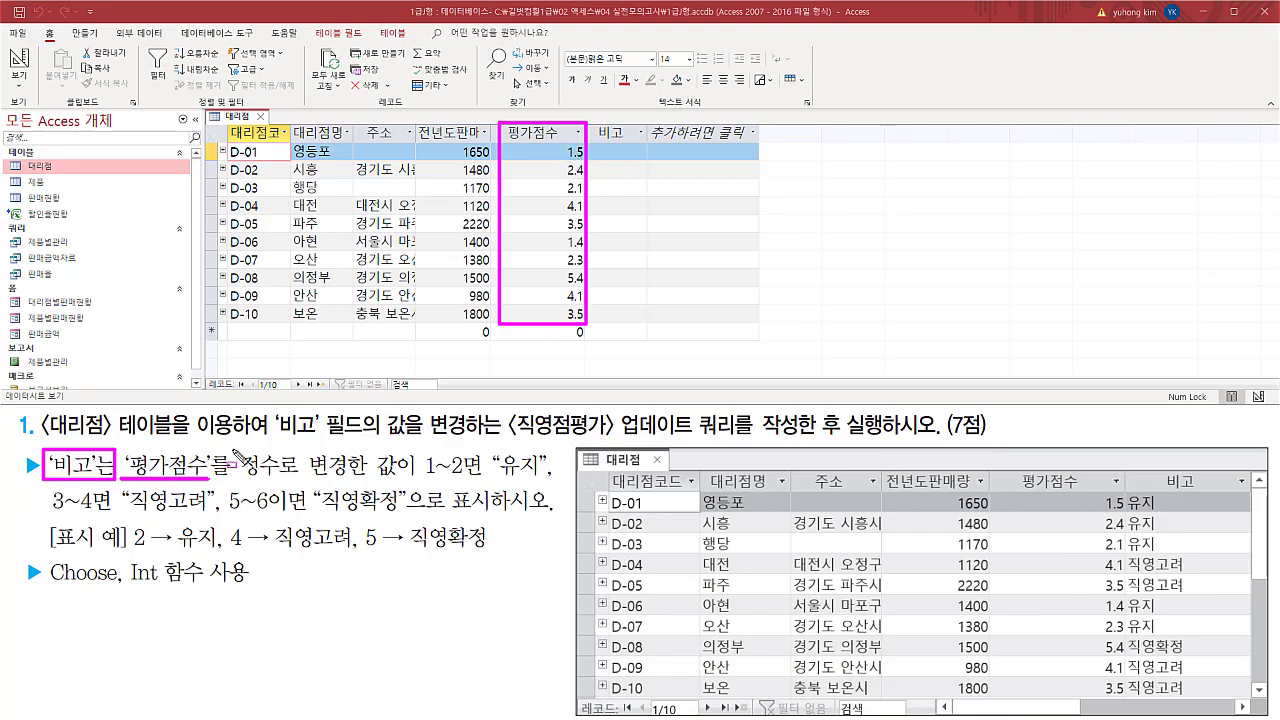
left_click_drag(234, 451, 400, 486)
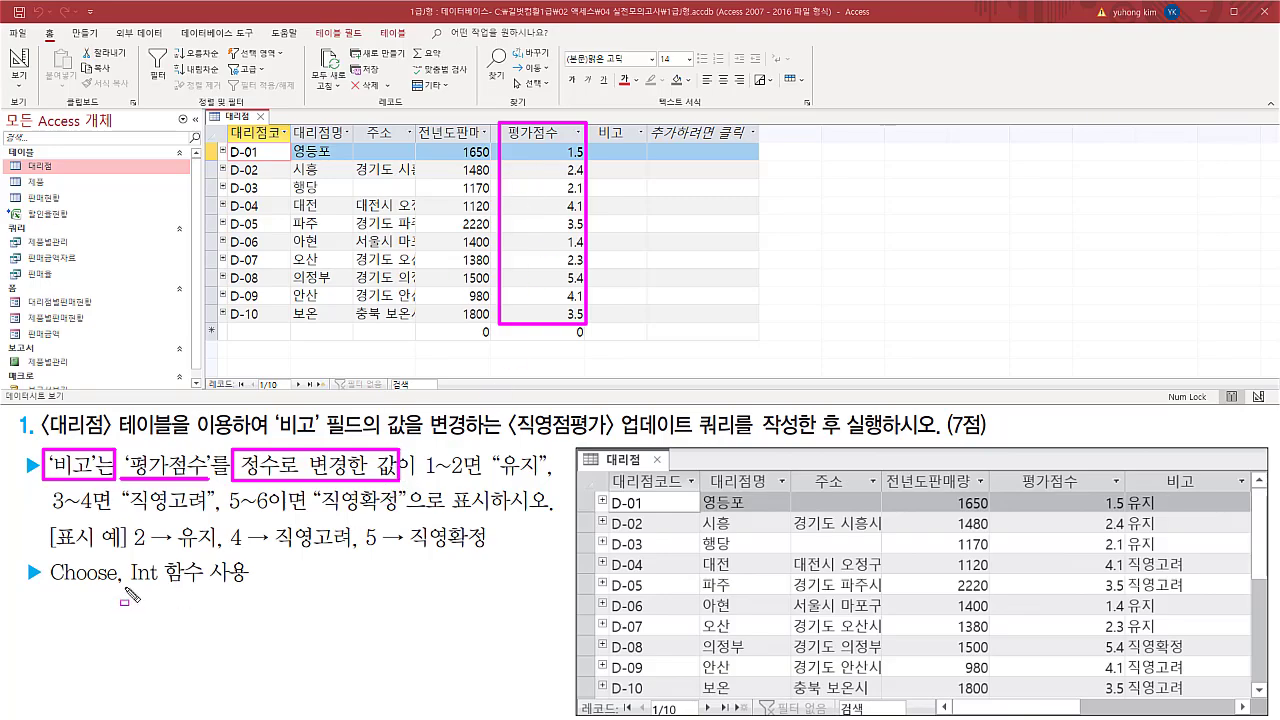
left_click_drag(133, 589, 159, 589)
left_click_drag(584, 221, 577, 195)
left_click_drag(48, 584, 160, 586)
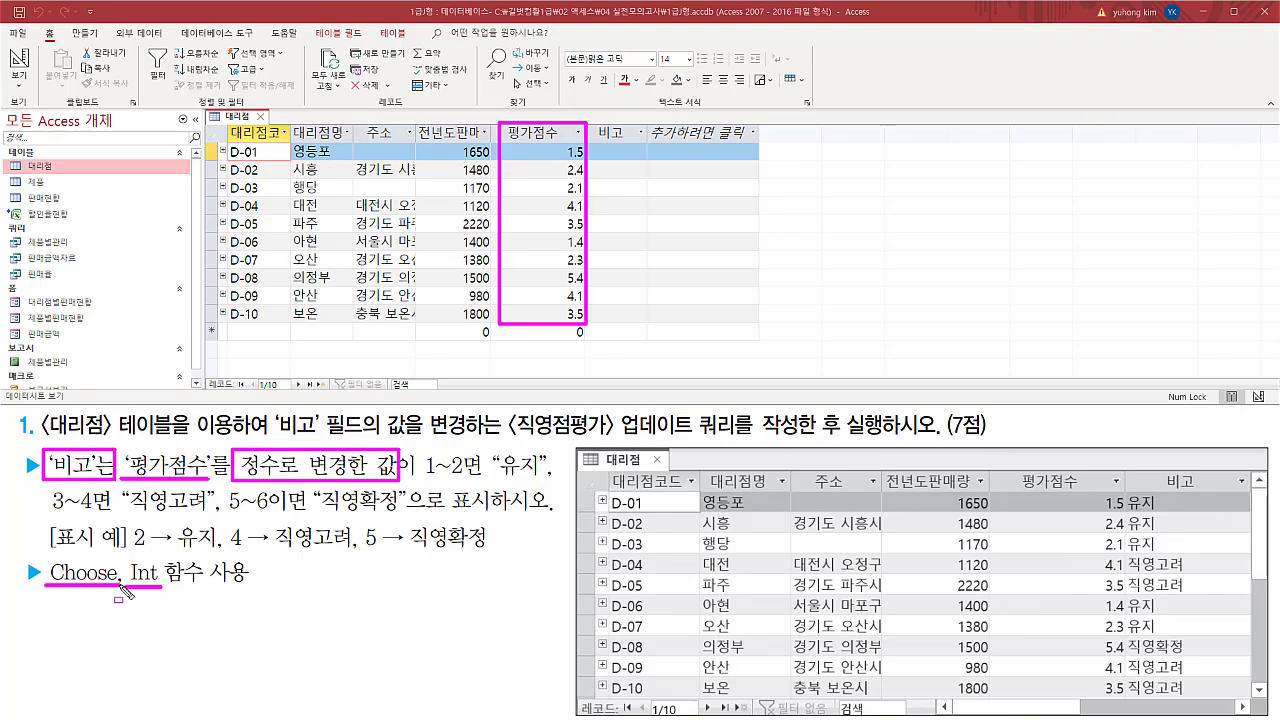
left_click_drag(422, 488, 526, 488)
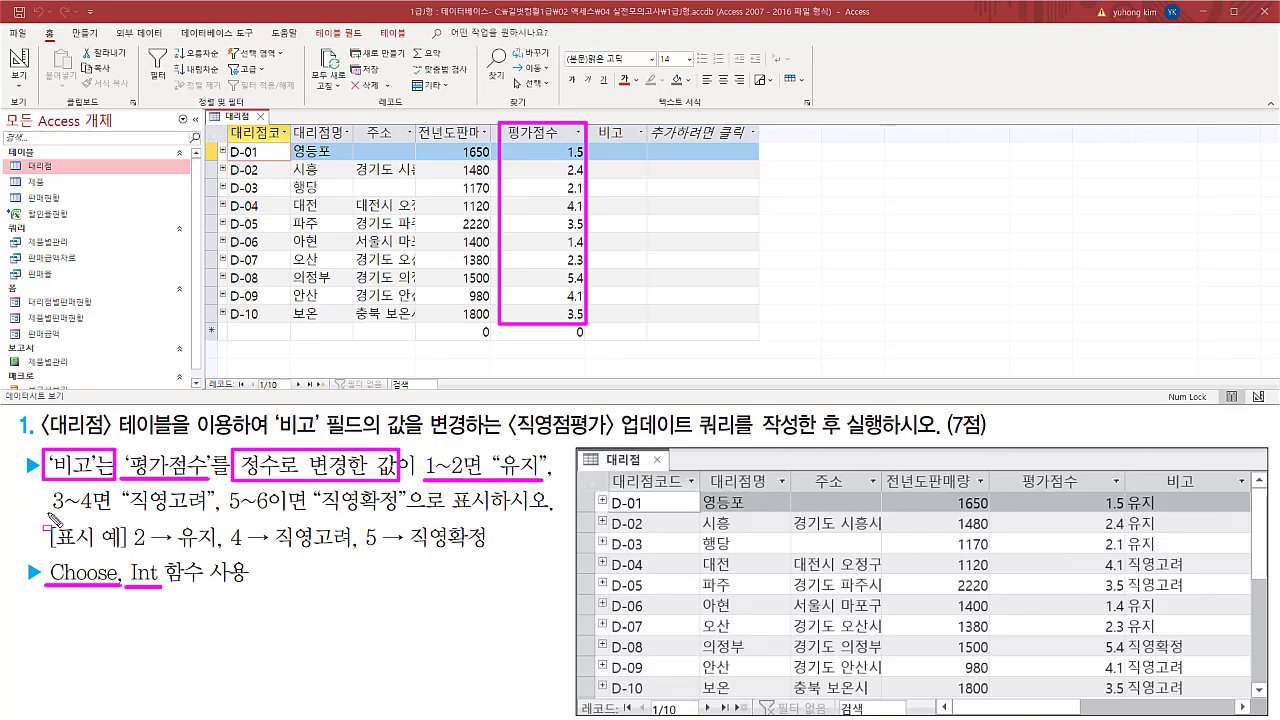
left_click_drag(50, 520, 398, 512)
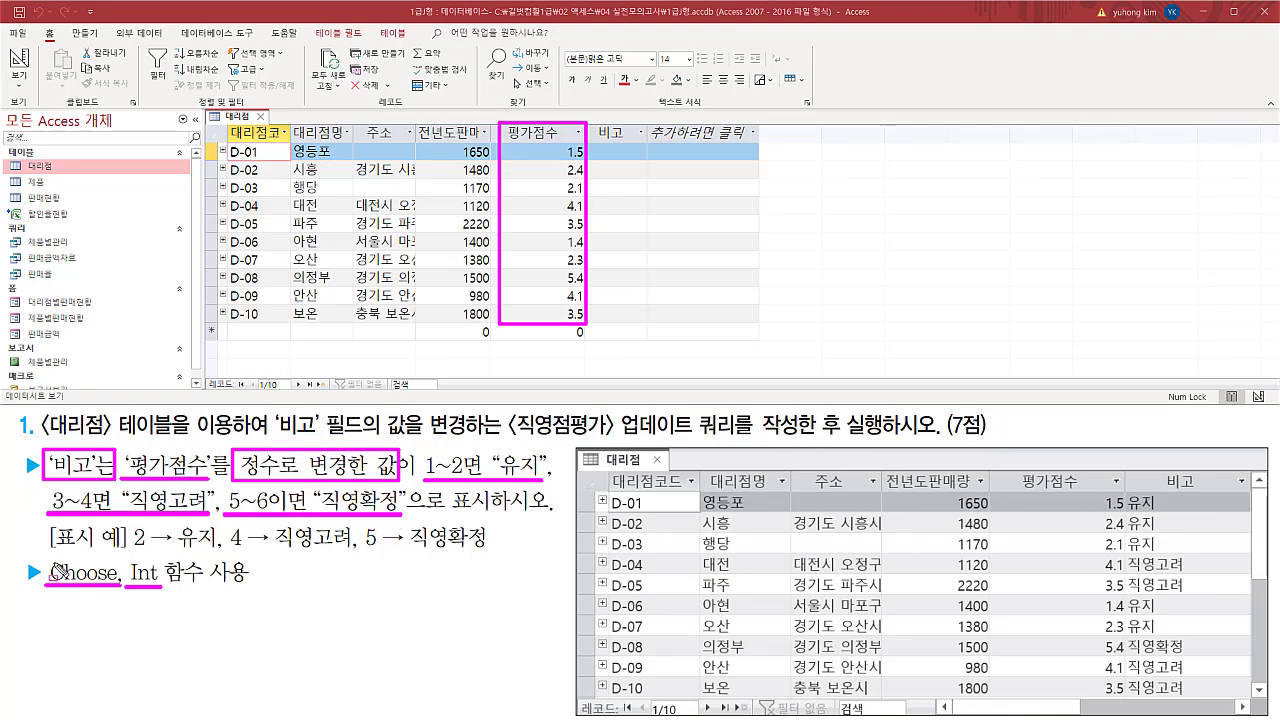
left_click_drag(44, 558, 122, 594)
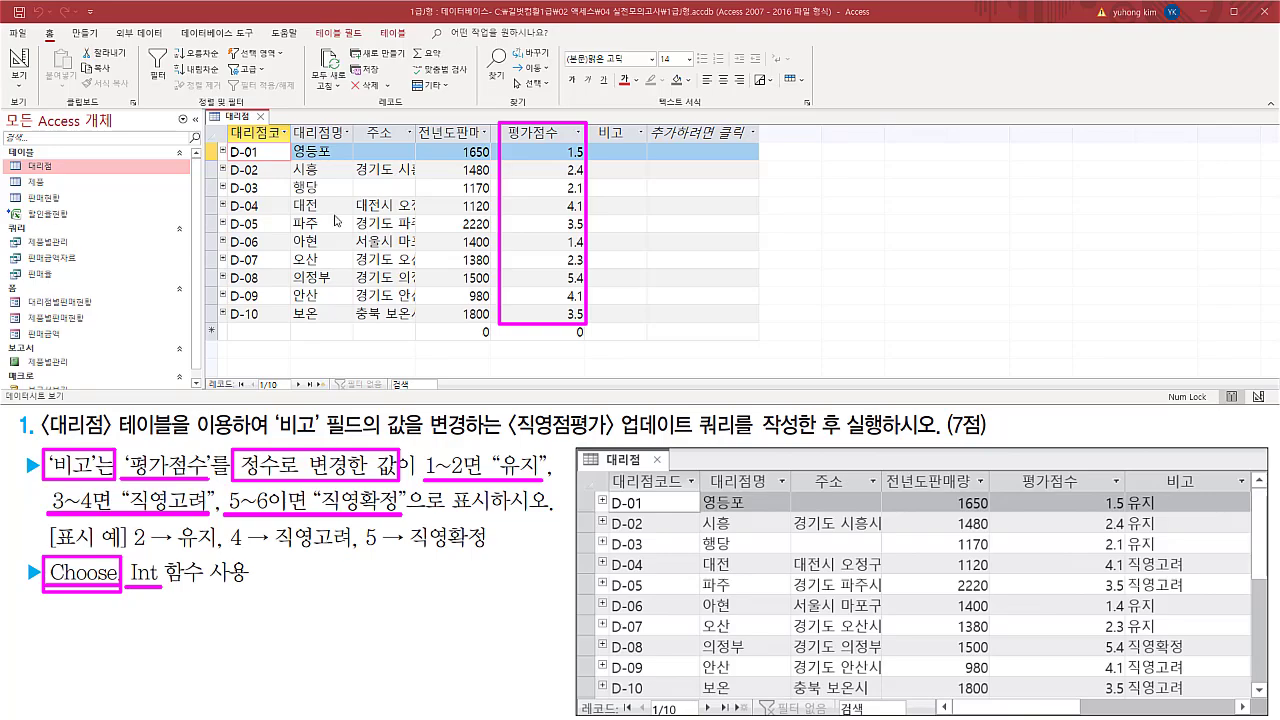
key("Escape")
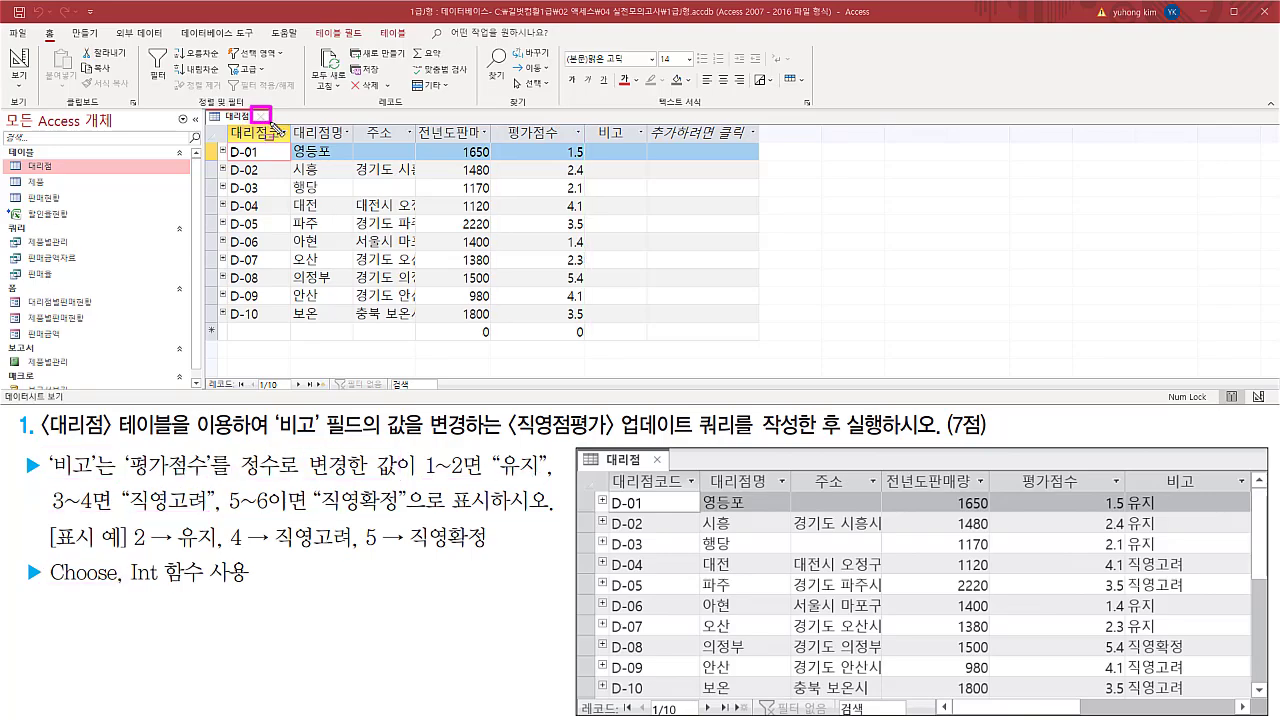
left_click(263, 116)
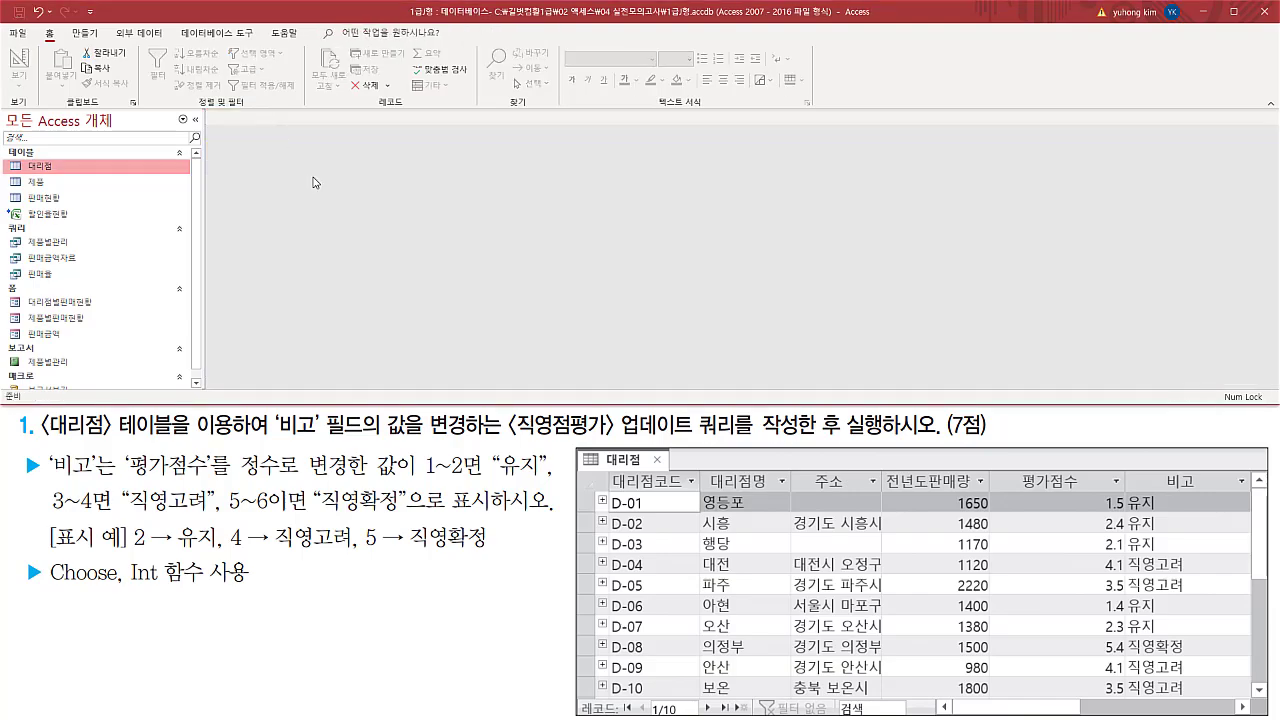
Step: Create a new query in design view
left_click(87, 33)
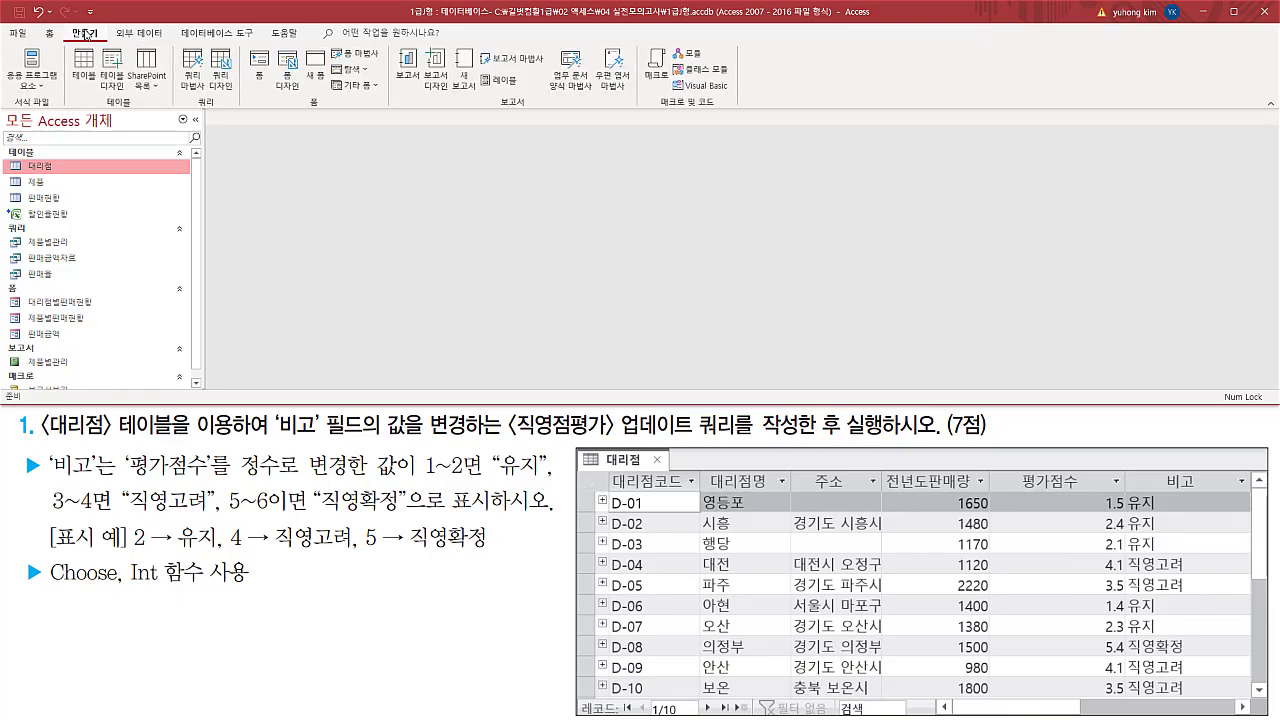
left_click_drag(190, 104, 226, 104)
left_click_drag(207, 48, 238, 98)
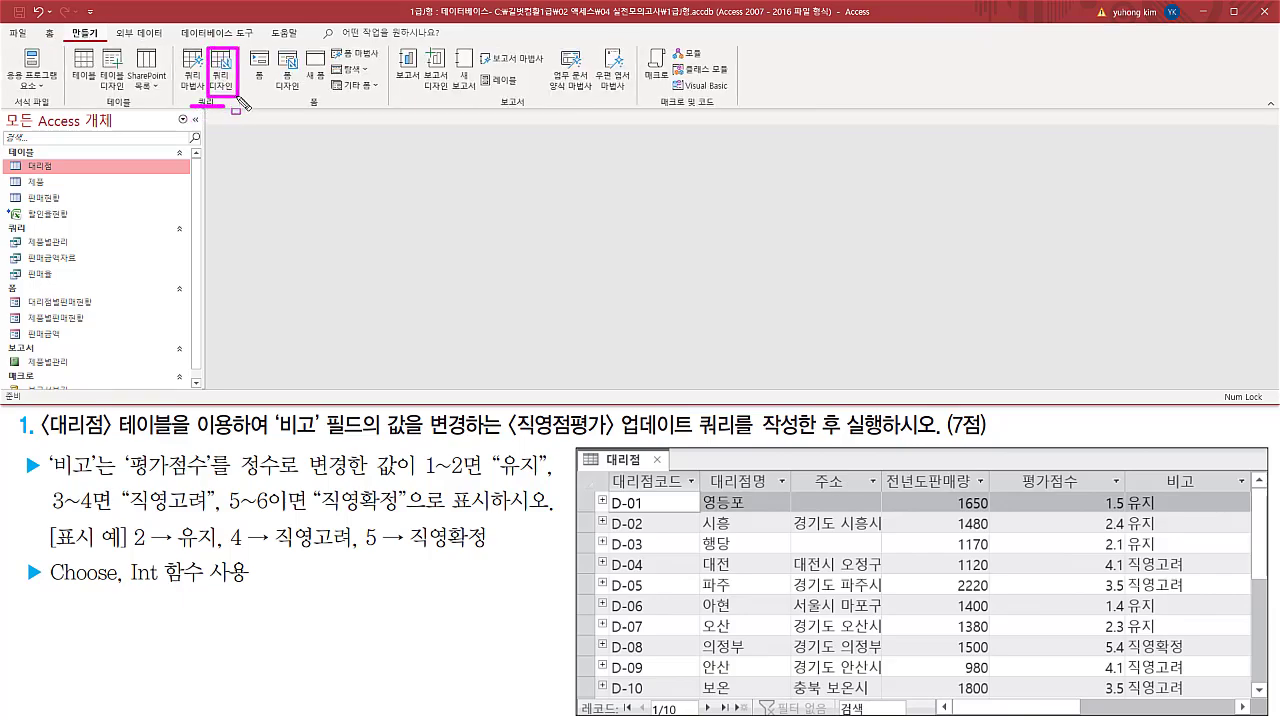
key("Escape")
left_click(224, 74)
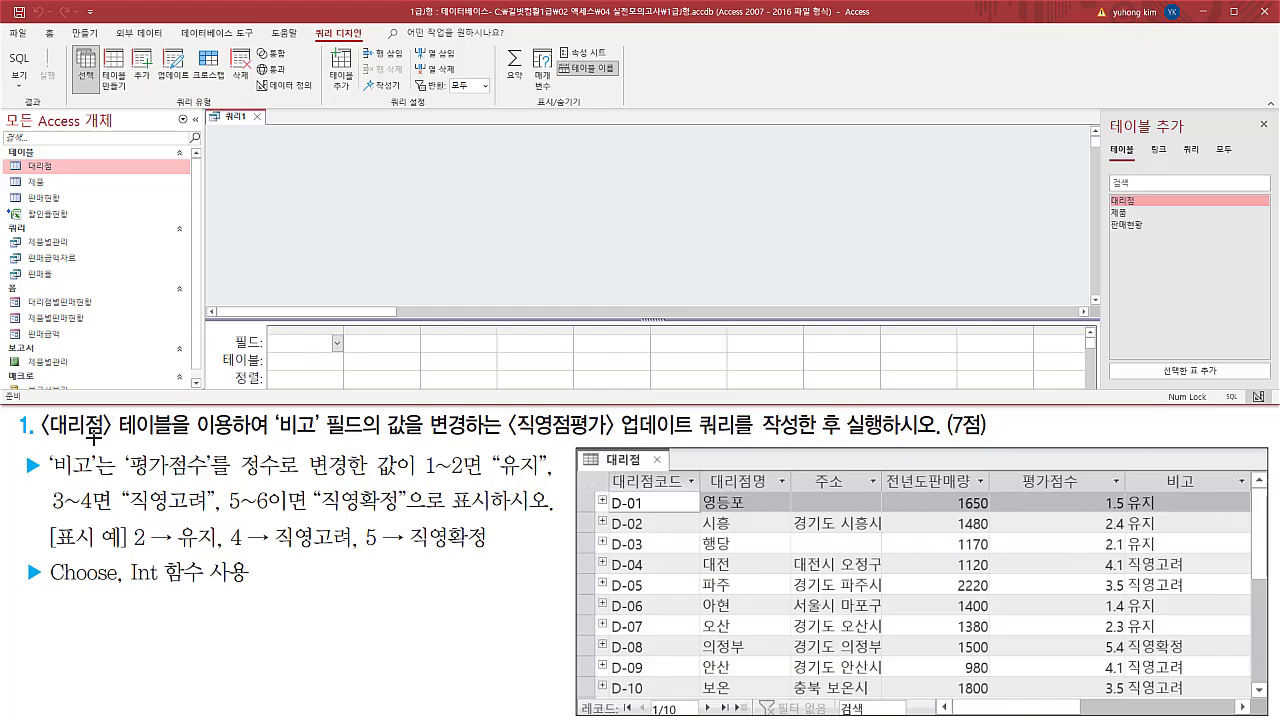
Step: Add the 대리점 table to the new query and close the table selection pane
left_click_drag(33, 434, 329, 442)
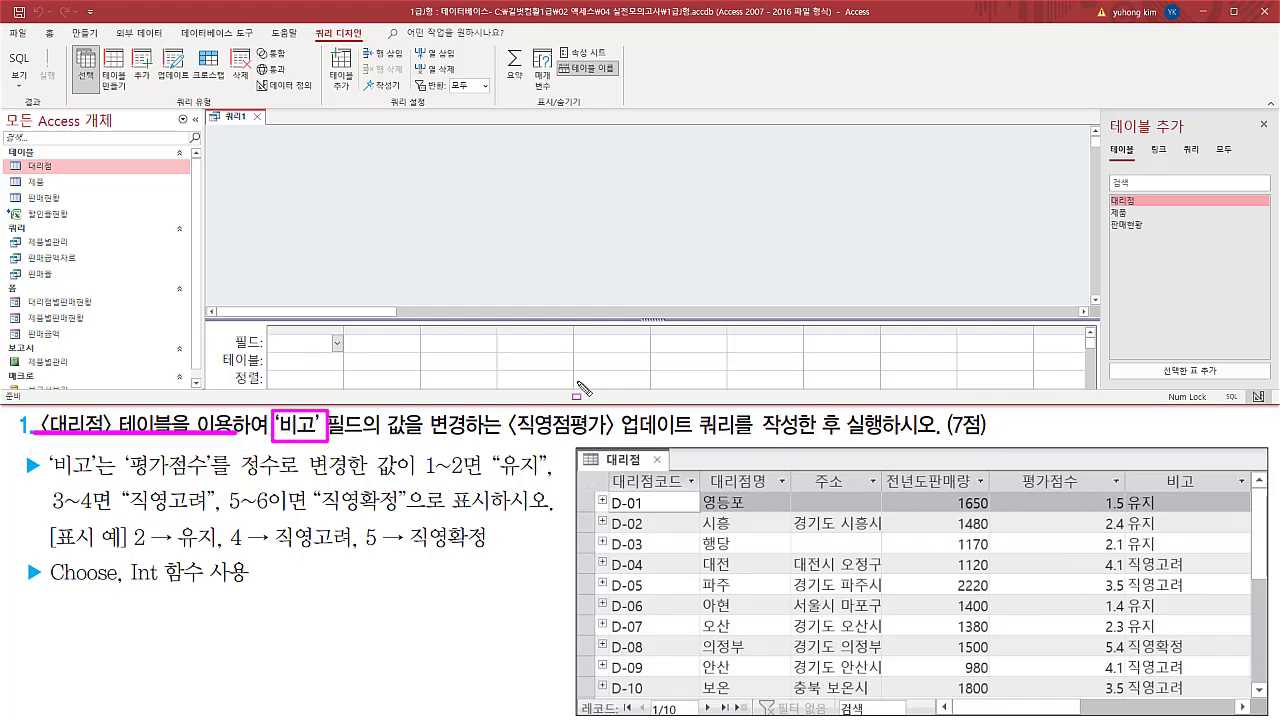
left_click_drag(1106, 190, 1150, 211)
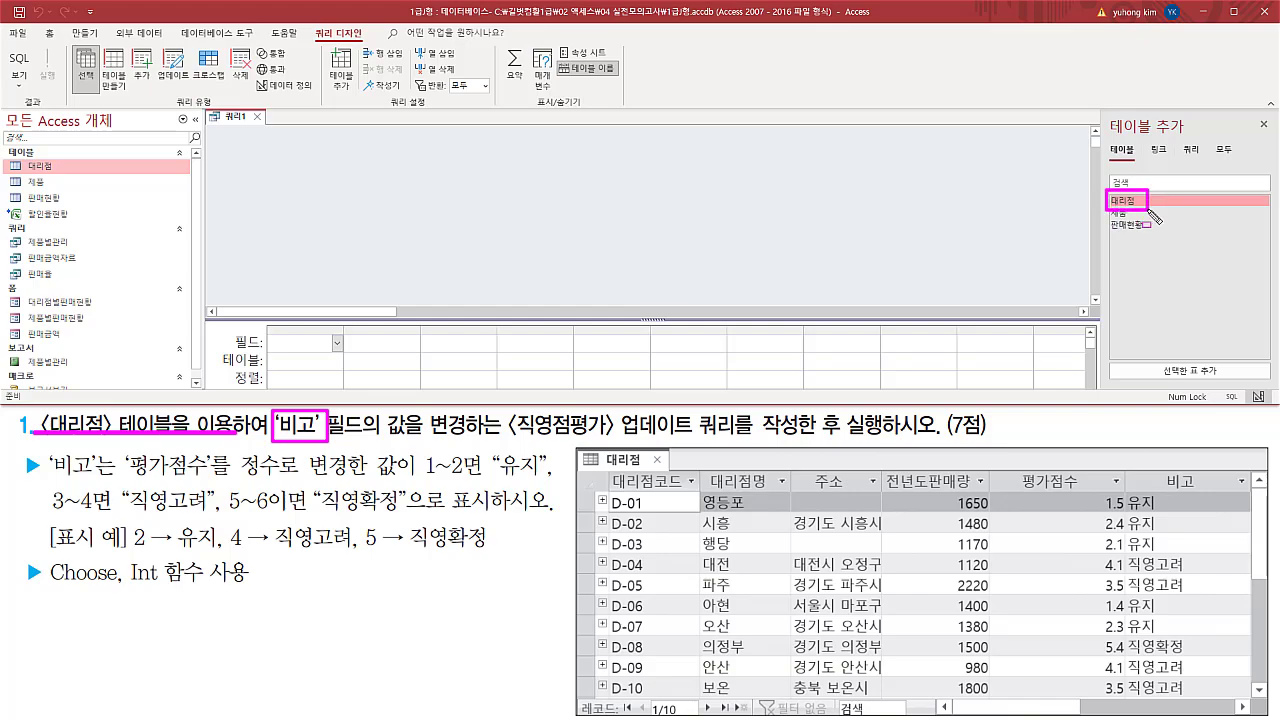
key("Escape")
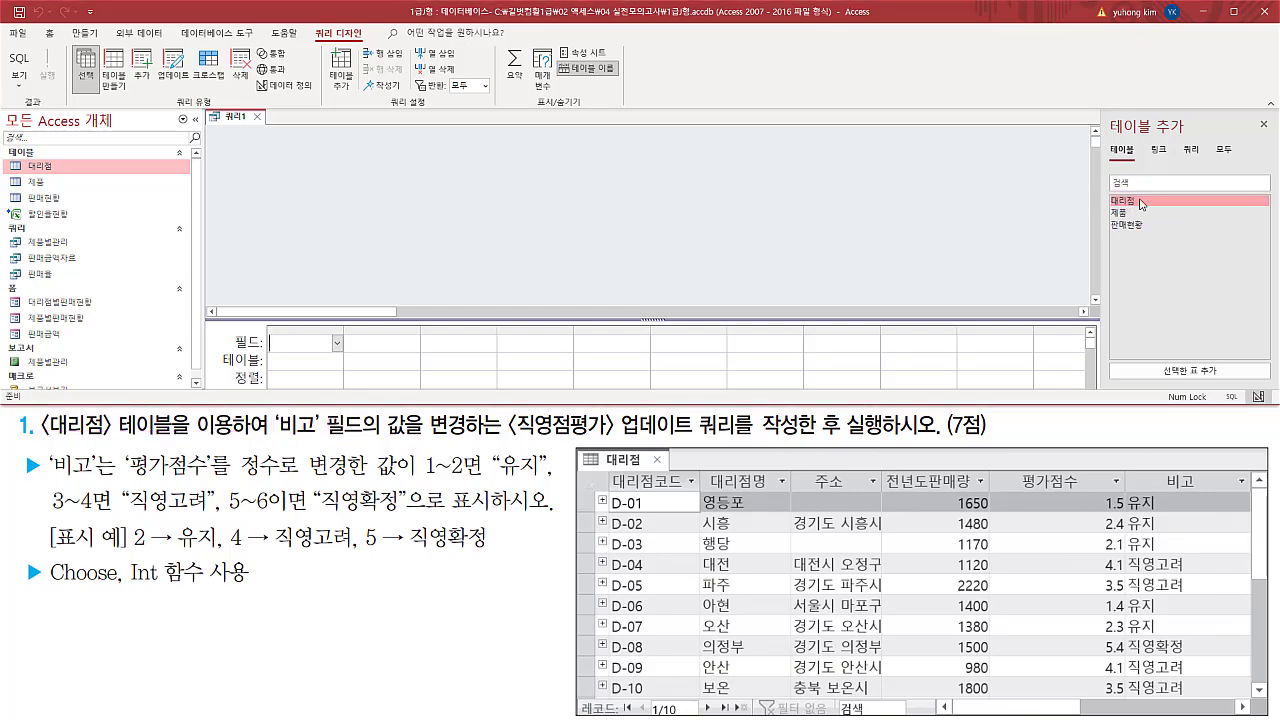
double_click(1141, 202)
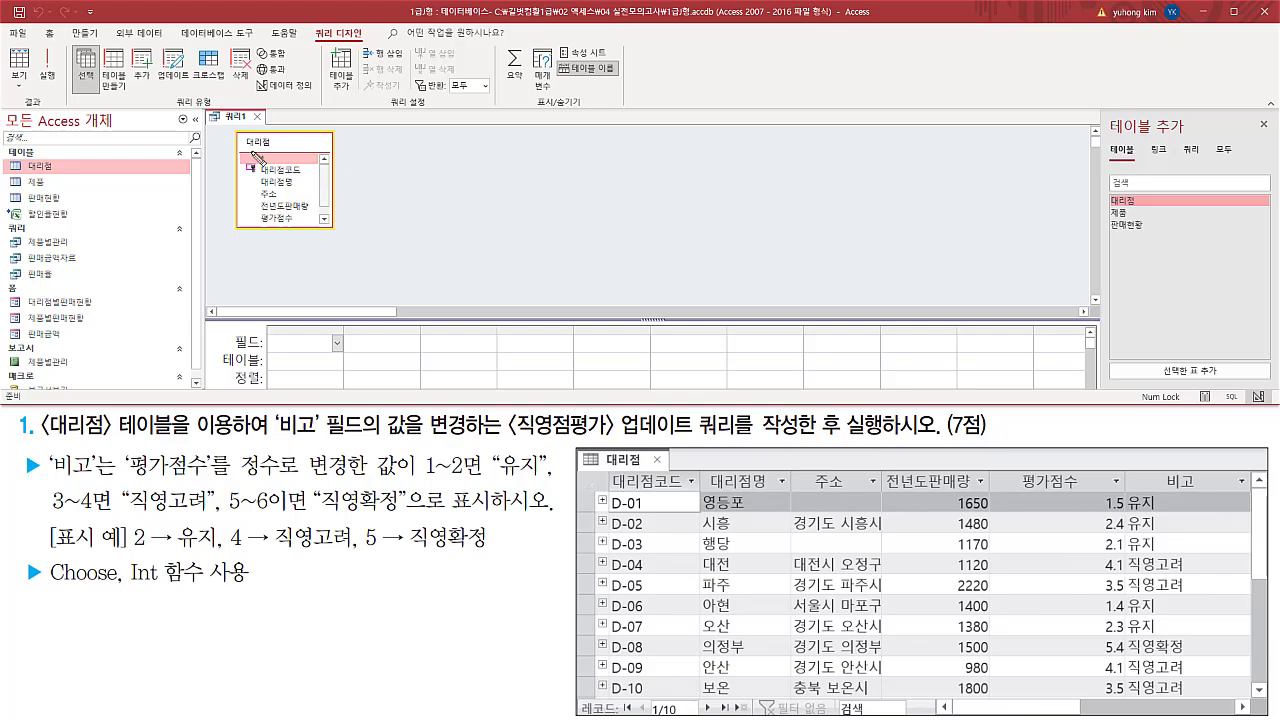
mouse_move(226, 125)
left_mouse_down()
mouse_move(260, 206)
mouse_move(345, 237)
left_mouse_up()
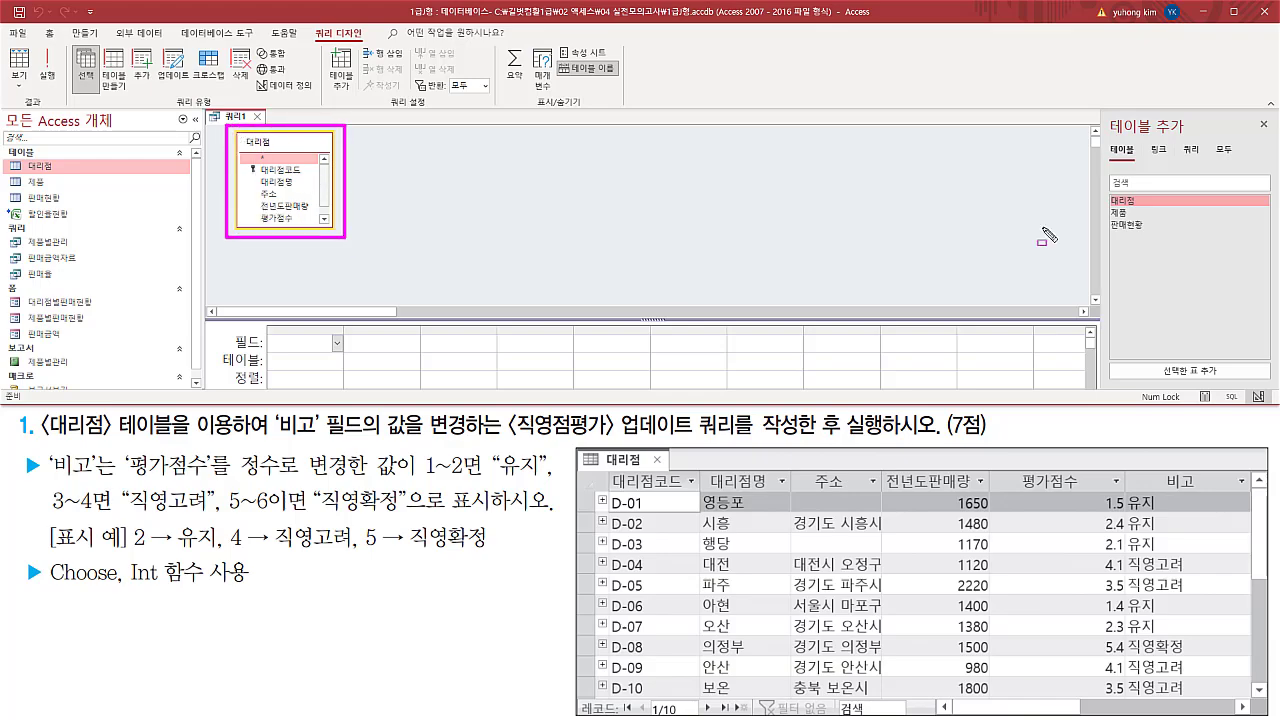
left_click_drag(1250, 112, 1270, 141)
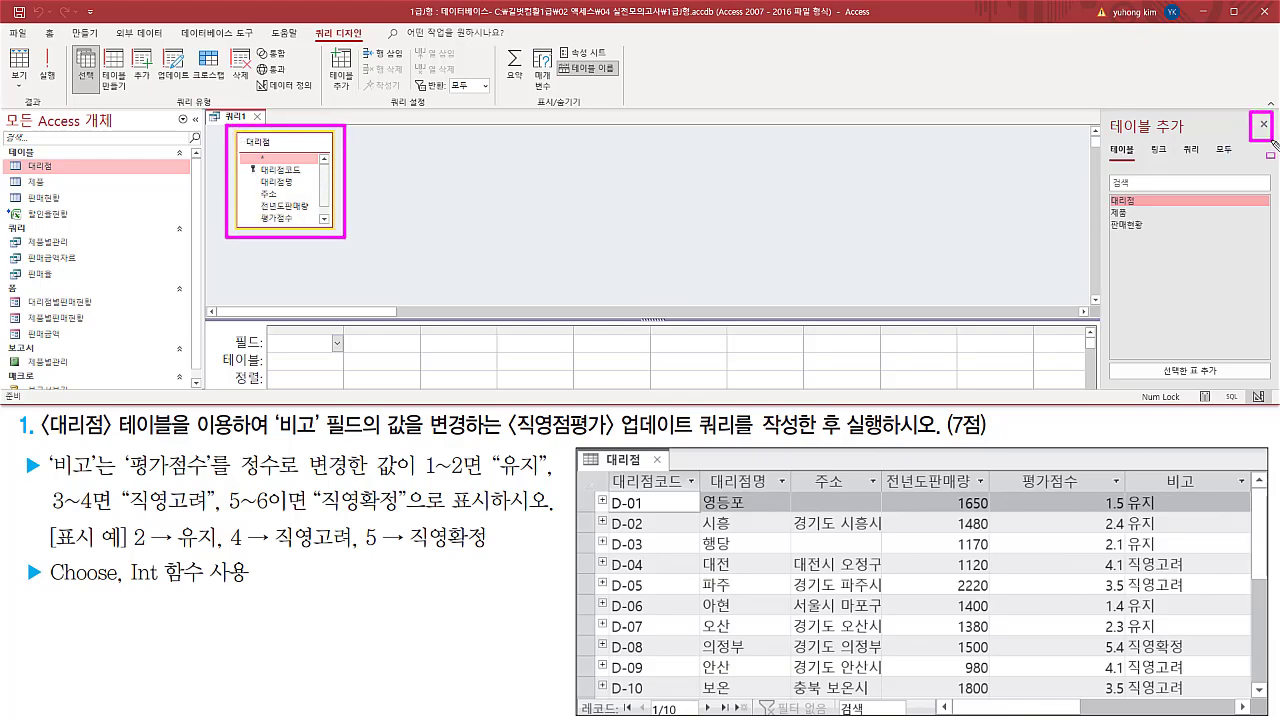
key("Escape")
left_click(1263, 126)
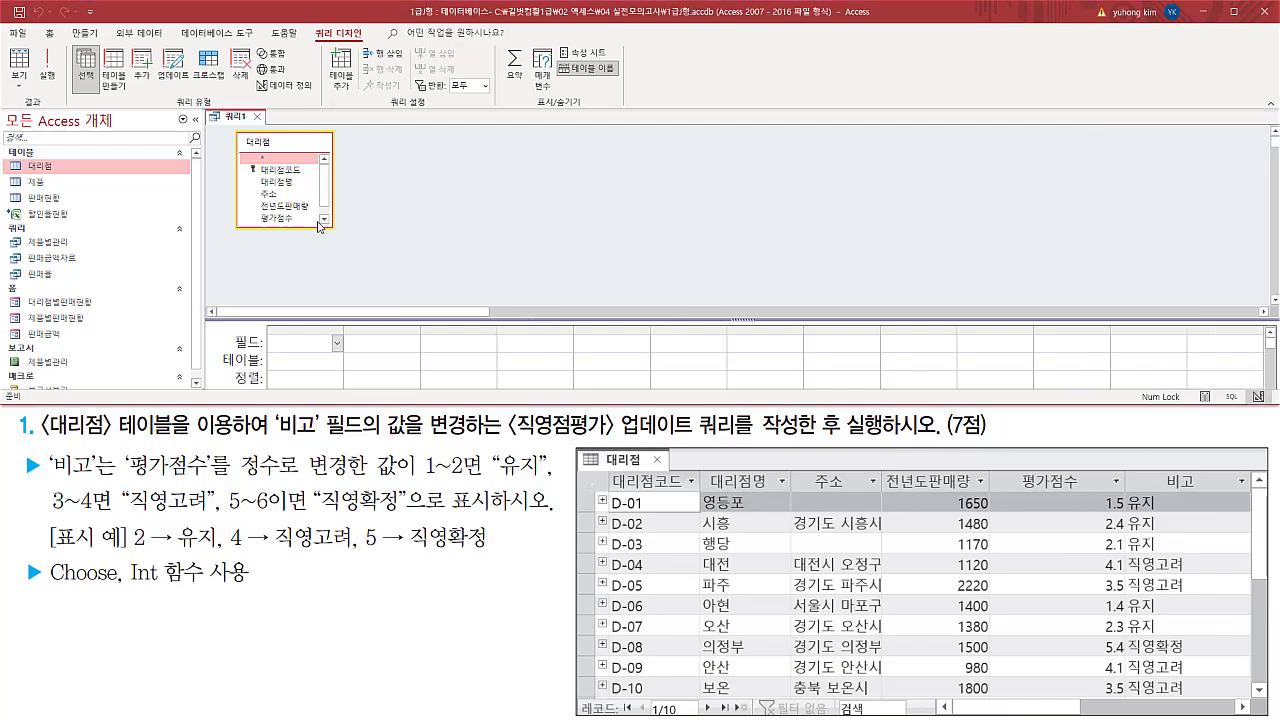
Step: Change the query type to an update query and enlarge the design grid to expose its criteria rows
key("ctrl+shift+d")
left_click_drag(169, 91, 219, 108)
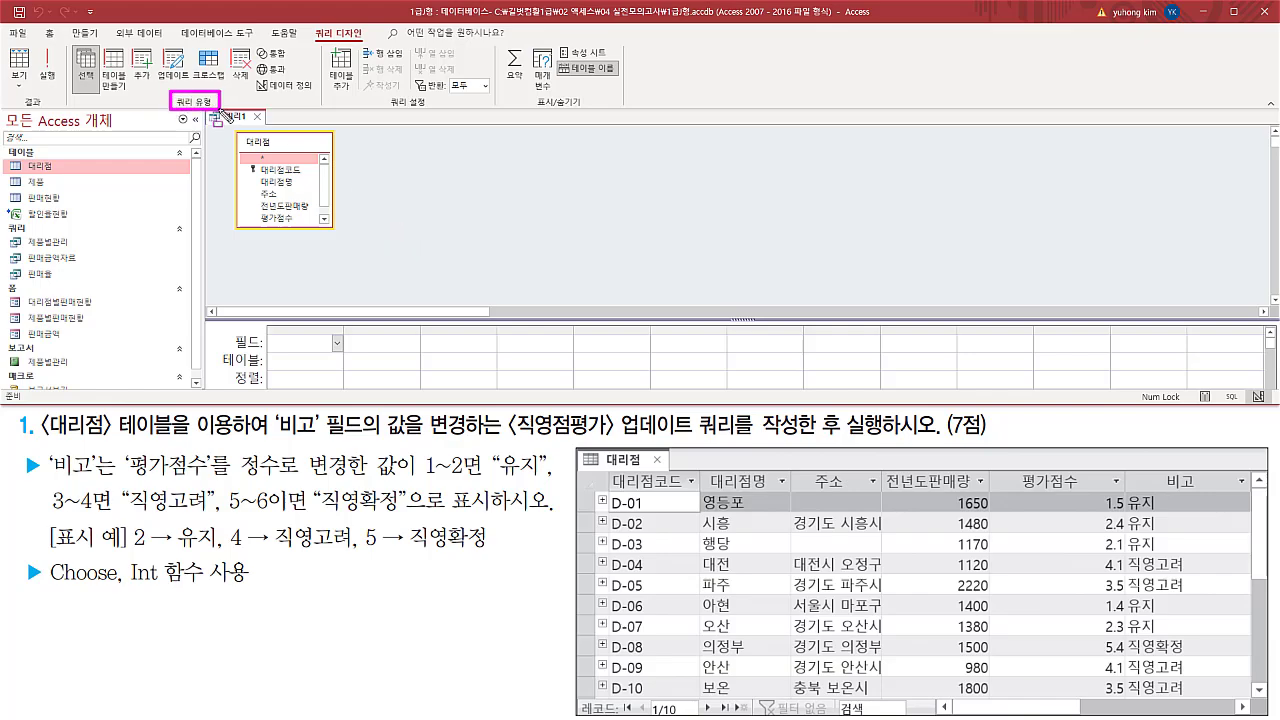
left_click_drag(157, 42, 190, 80)
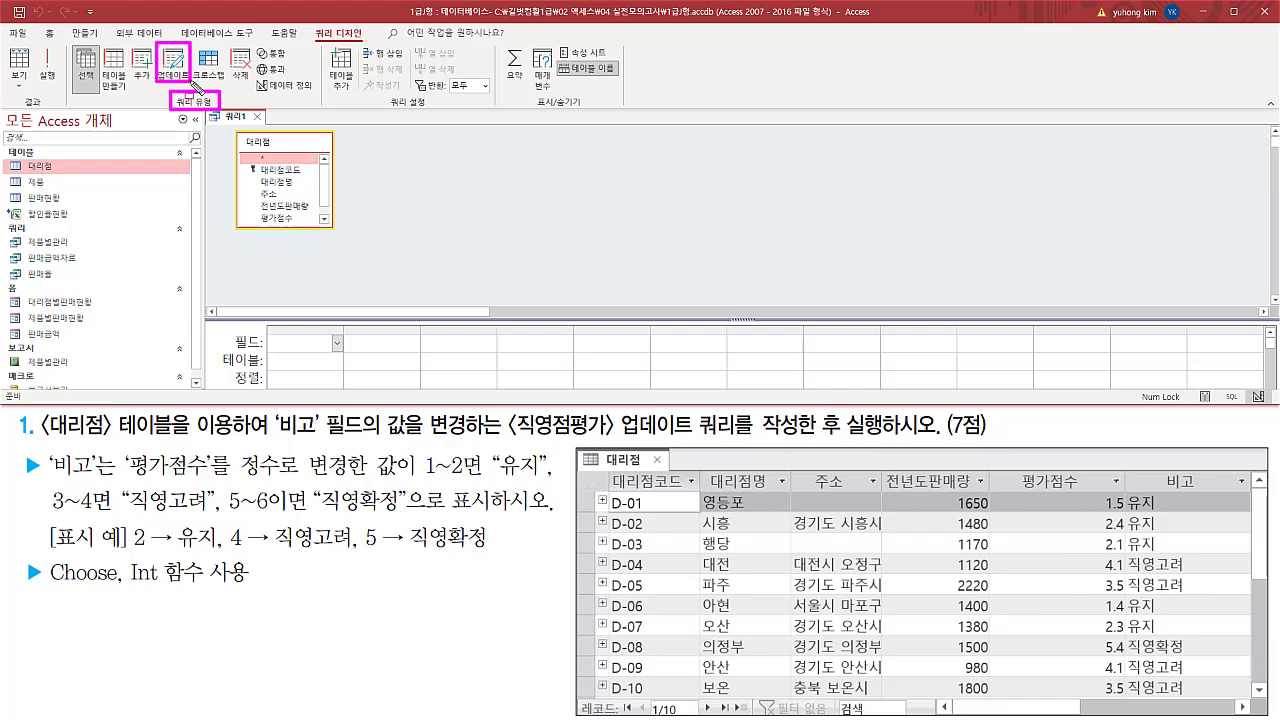
key("Escape")
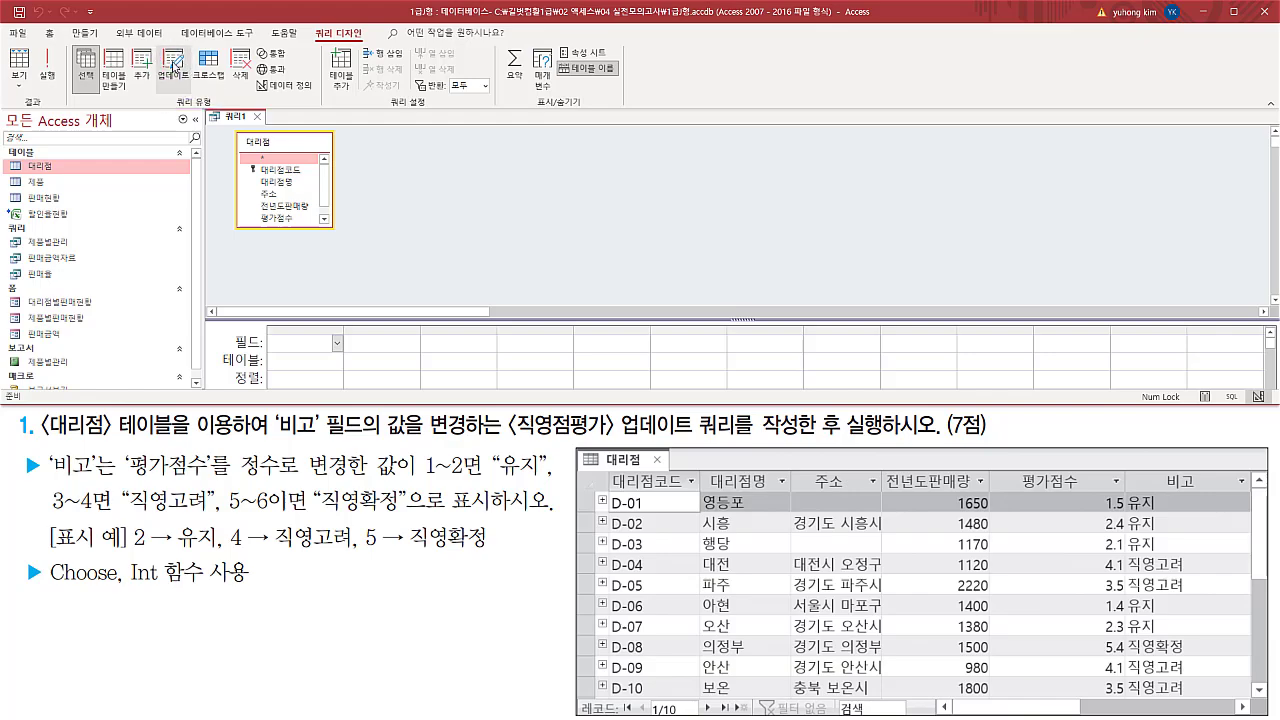
left_click(175, 68)
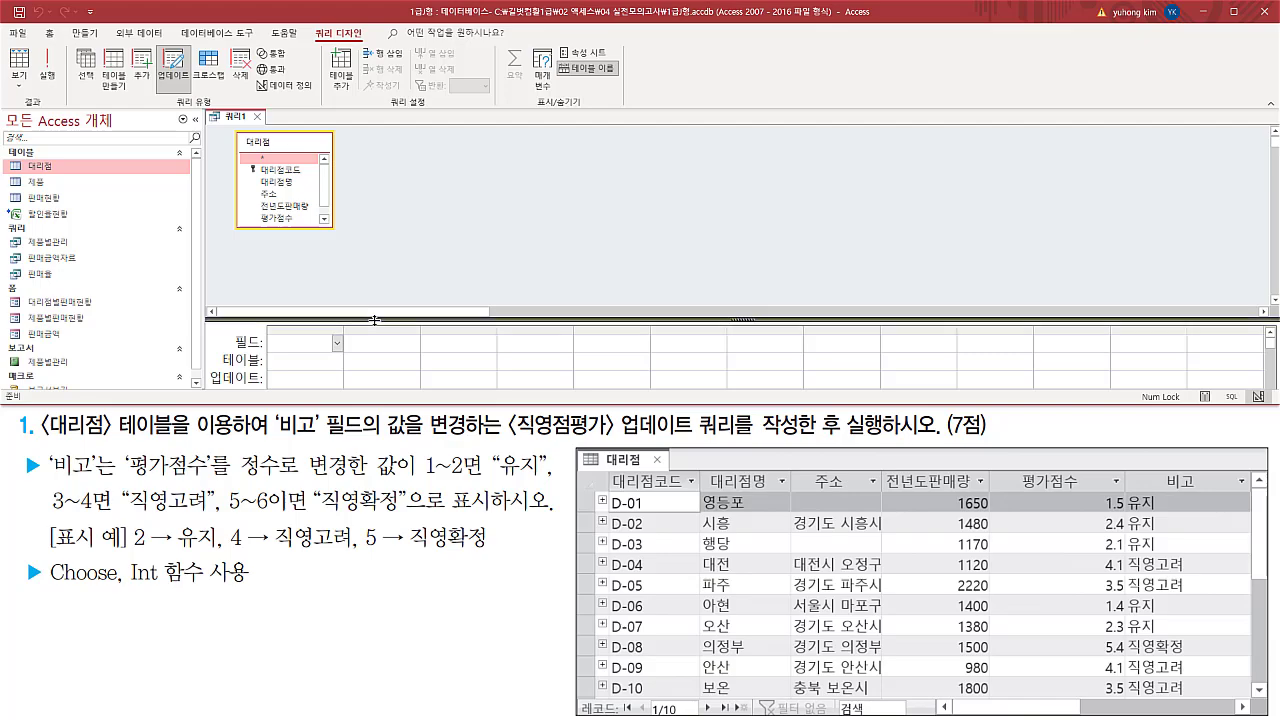
left_click_drag(376, 319, 383, 253)
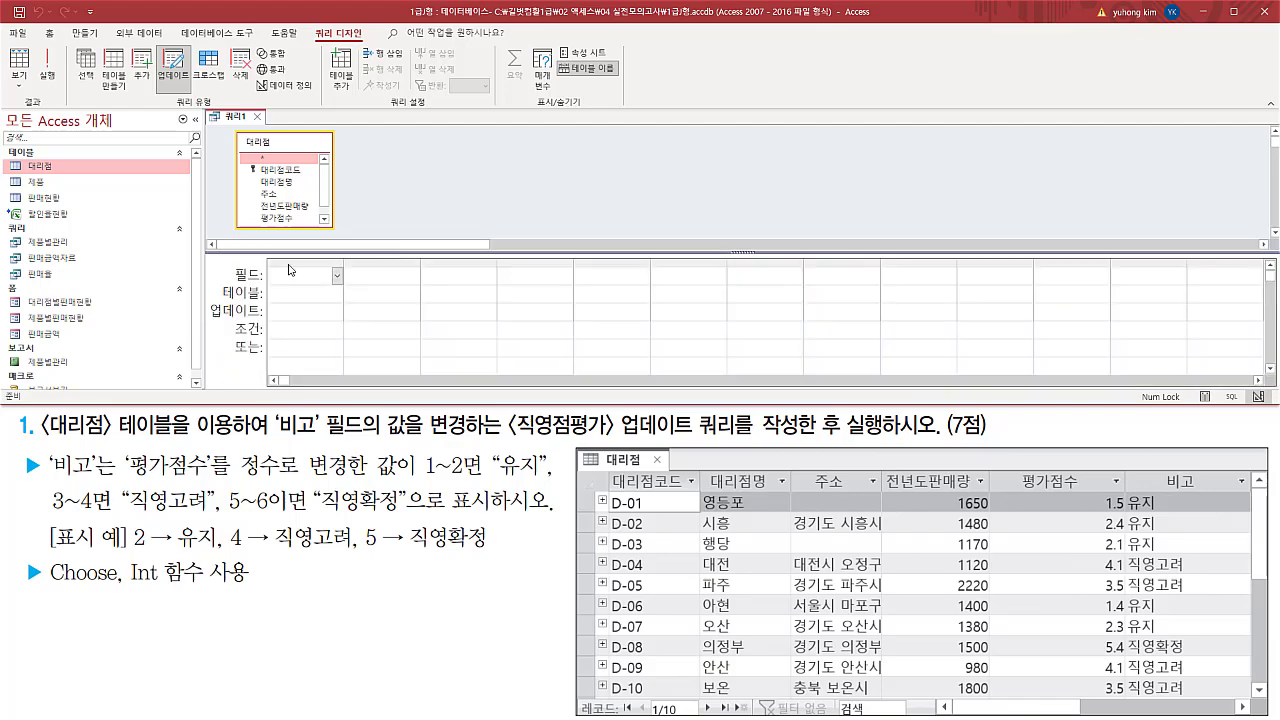
Step: Add the 대리점 table's 비고 field to the update query's design grid
left_click_drag(205, 299, 271, 320)
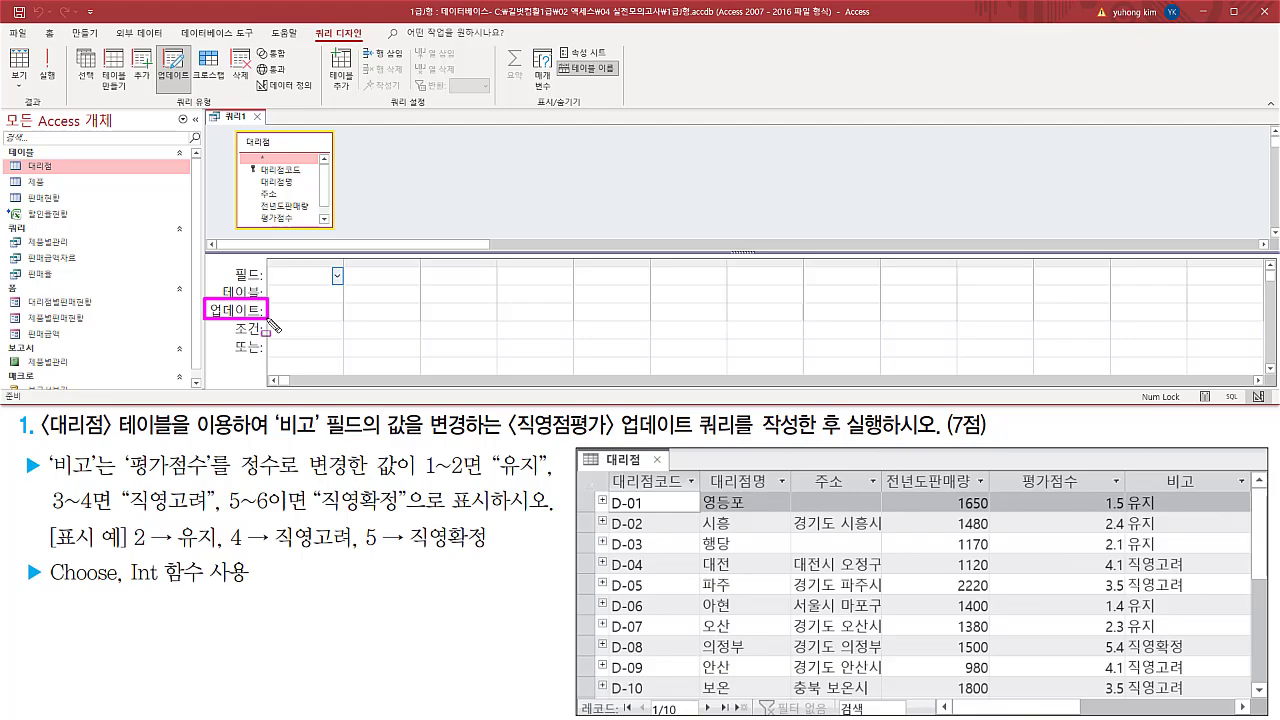
left_click_drag(275, 433, 366, 433)
key("Escape")
scroll(328, 200, "down", 1)
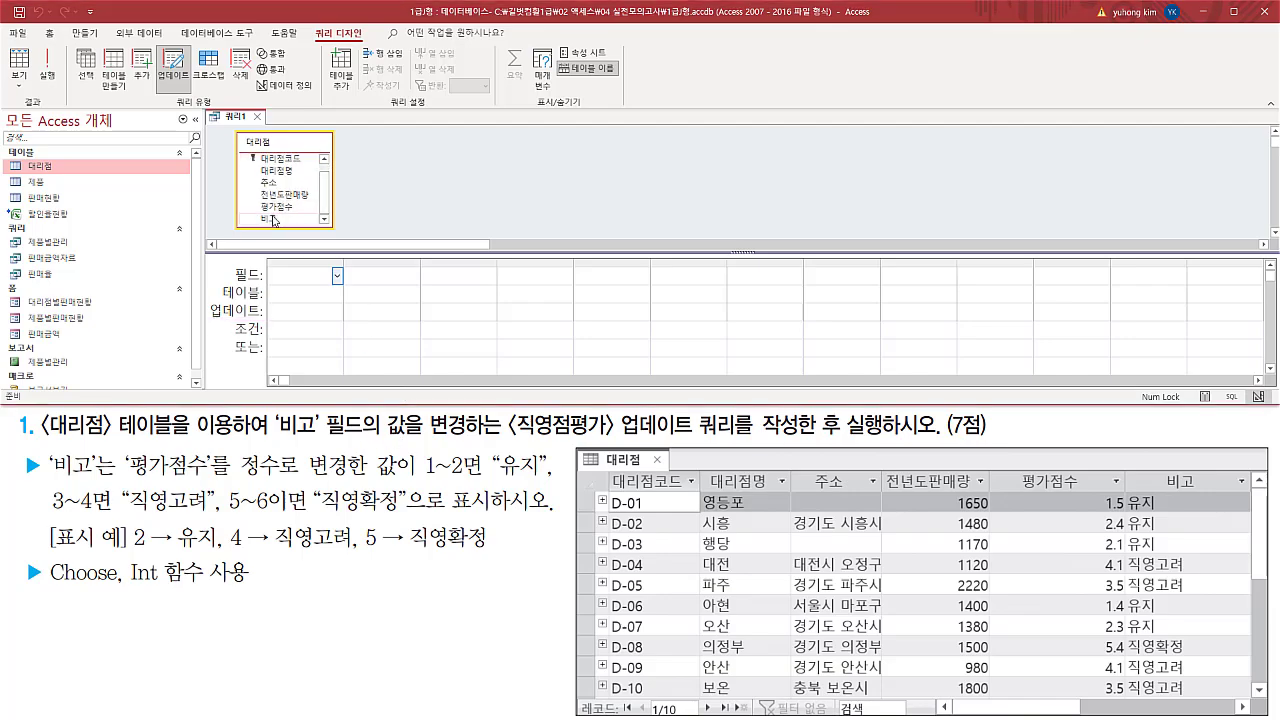
left_click(277, 219)
double_click(277, 221)
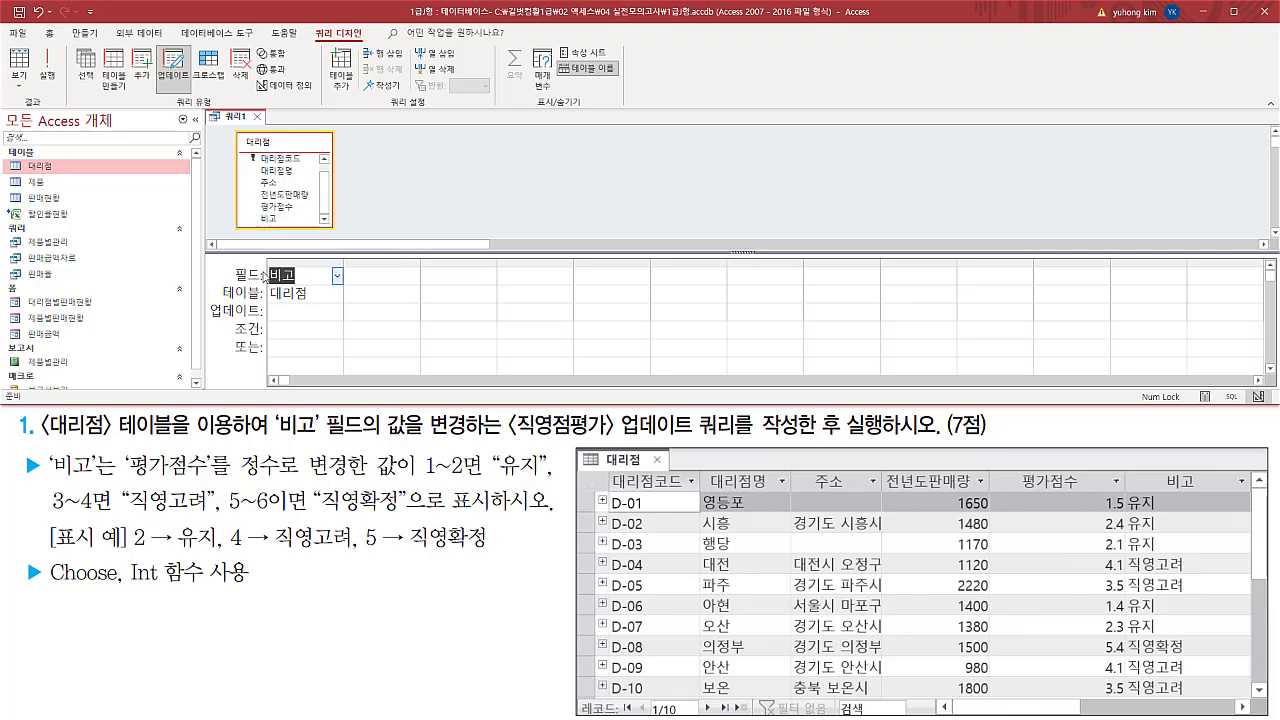
Step: Draft the expression int([평가점수]) in the memo note to convert the score to an integer
mouse_move(264, 263)
left_mouse_down()
mouse_move(296, 297)
mouse_move(315, 297)
mouse_move(310, 323)
mouse_move(346, 321)
left_mouse_up()
left_click_drag(44, 587, 254, 586)
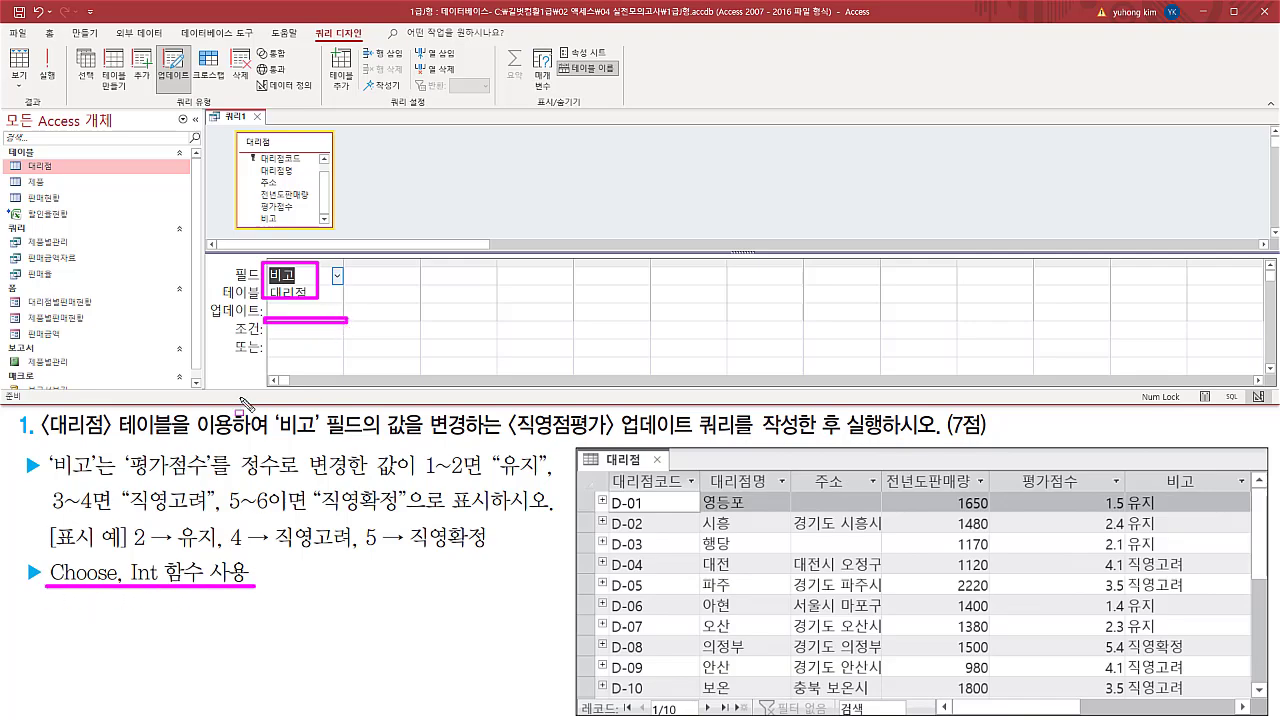
key("Escape")
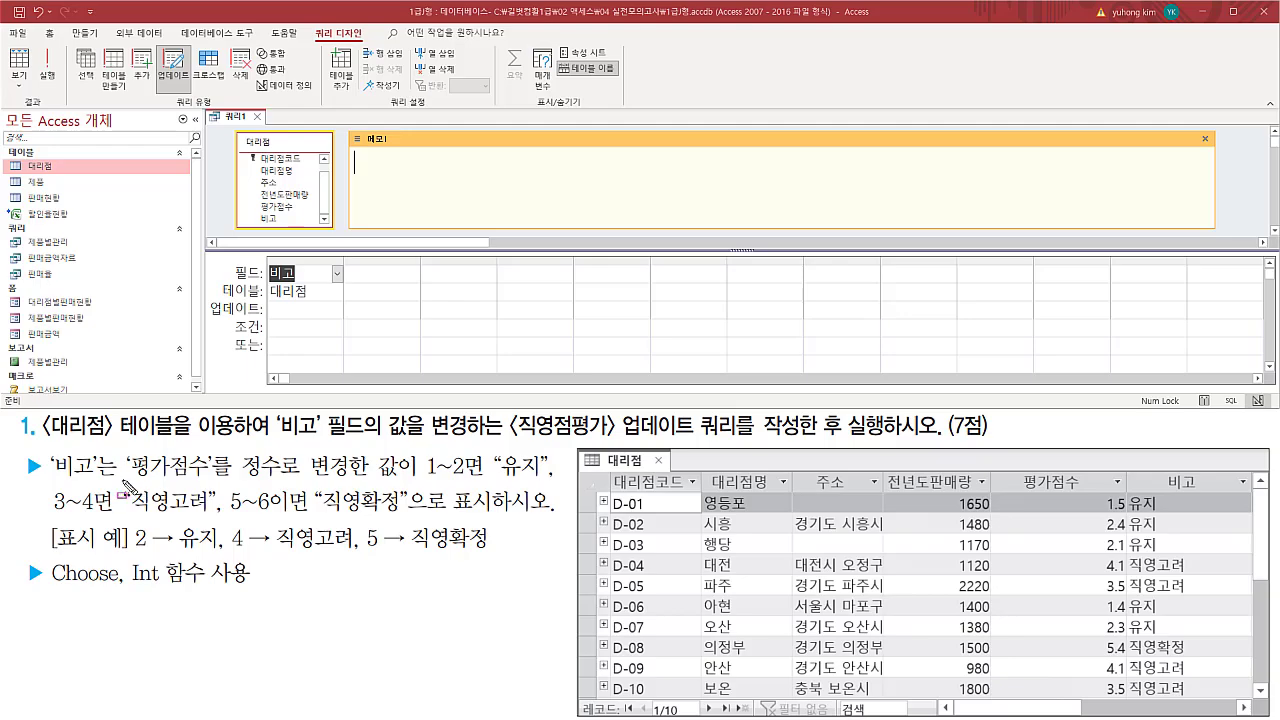
mouse_move(122, 482)
left_mouse_down()
mouse_move(216, 481)
mouse_move(215, 451)
mouse_move(338, 490)
mouse_move(395, 490)
left_mouse_up()
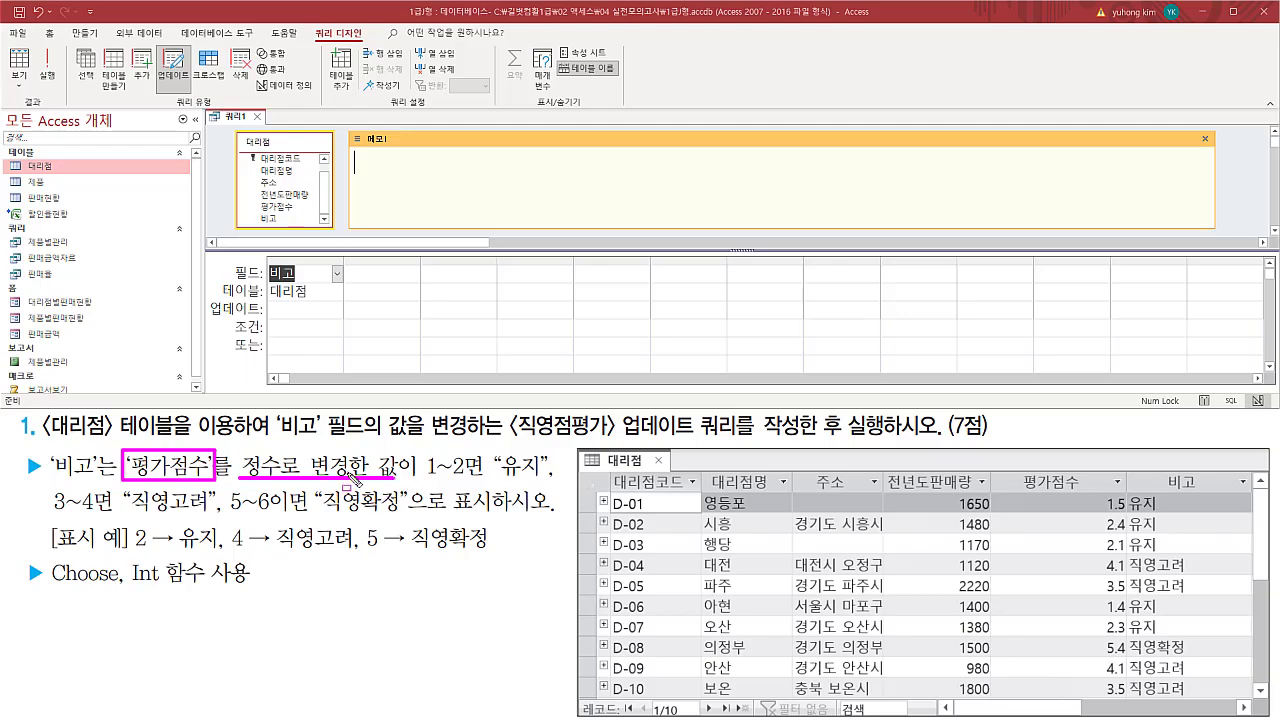
left_click_drag(124, 557, 184, 600)
key("Escape")
left_click(409, 170)
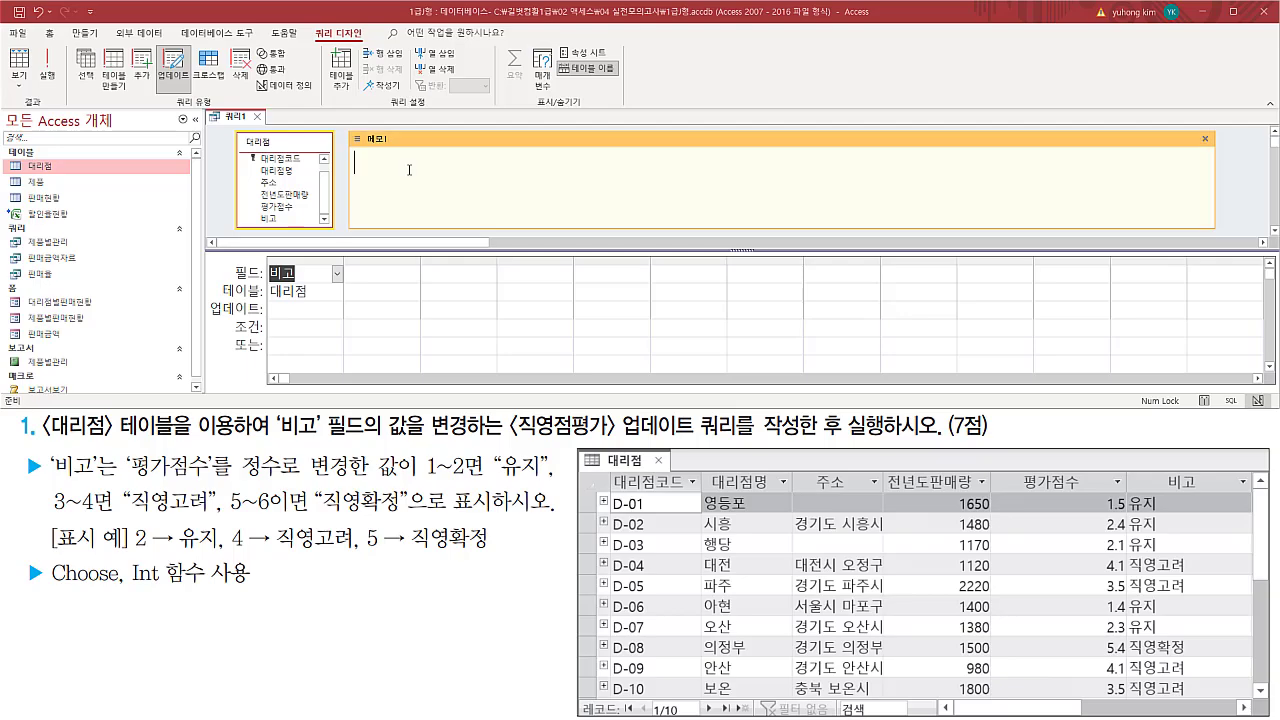
type("ㅏ")
type("int([평")
type("가점수")
type("]")
Step: Examine how the integer parts of the 평가점수 values map to the required 비고 texts
left_click_drag(384, 176, 469, 176)
mouse_move(346, 146)
left_mouse_down()
mouse_move(362, 172)
mouse_move(481, 181)
left_mouse_up()
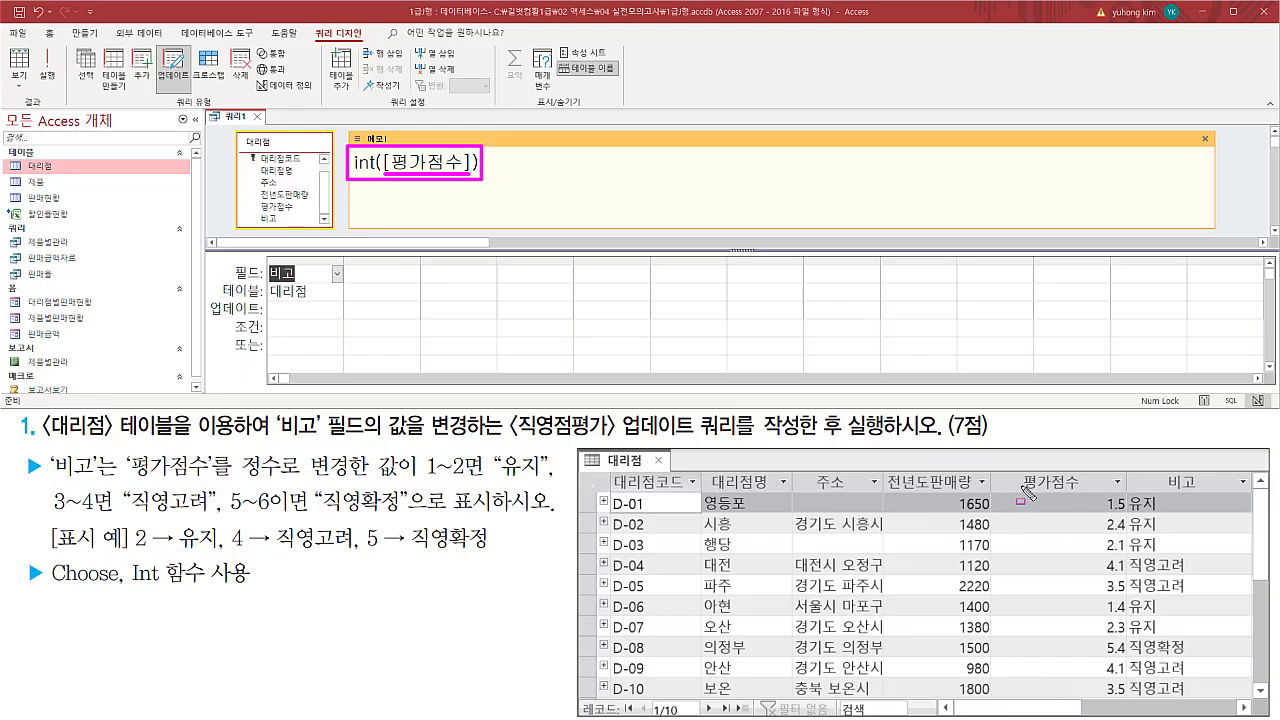
mouse_move(1022, 490)
left_mouse_down()
mouse_move(1082, 490)
mouse_move(1128, 702)
left_mouse_up()
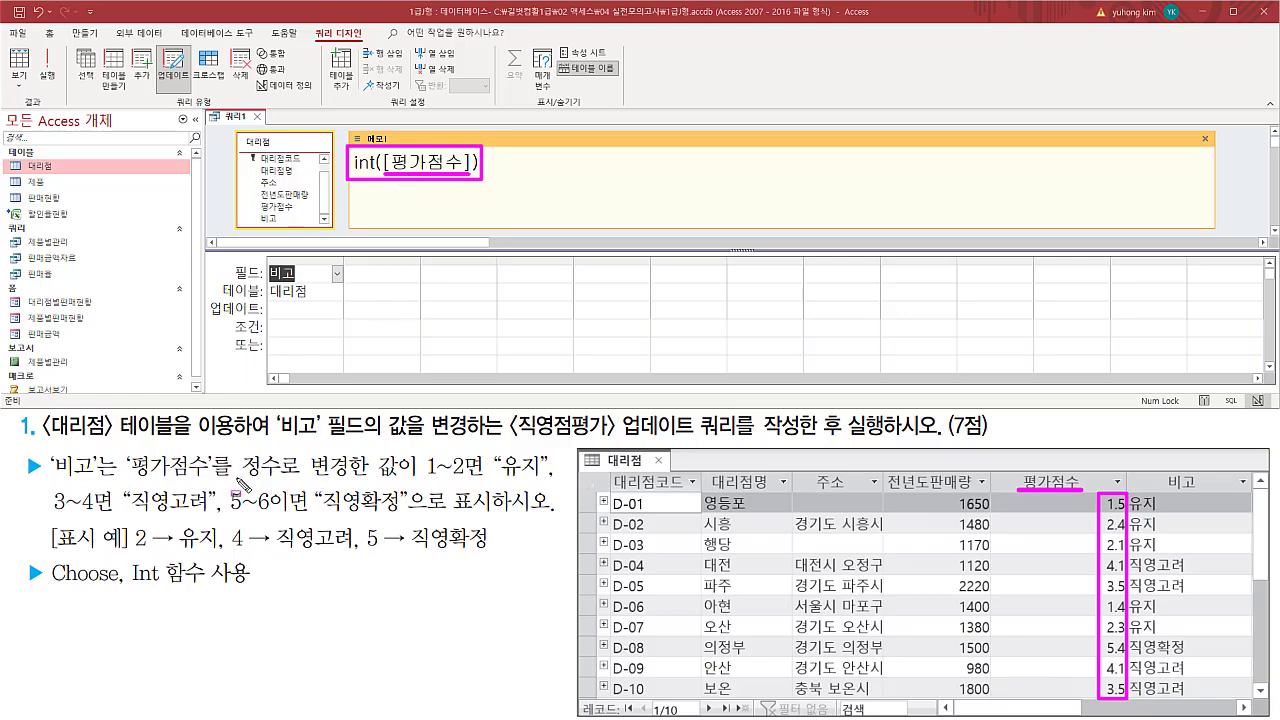
mouse_move(236, 480)
left_mouse_down()
mouse_move(432, 485)
mouse_move(480, 447)
mouse_move(483, 486)
mouse_move(540, 481)
left_mouse_up()
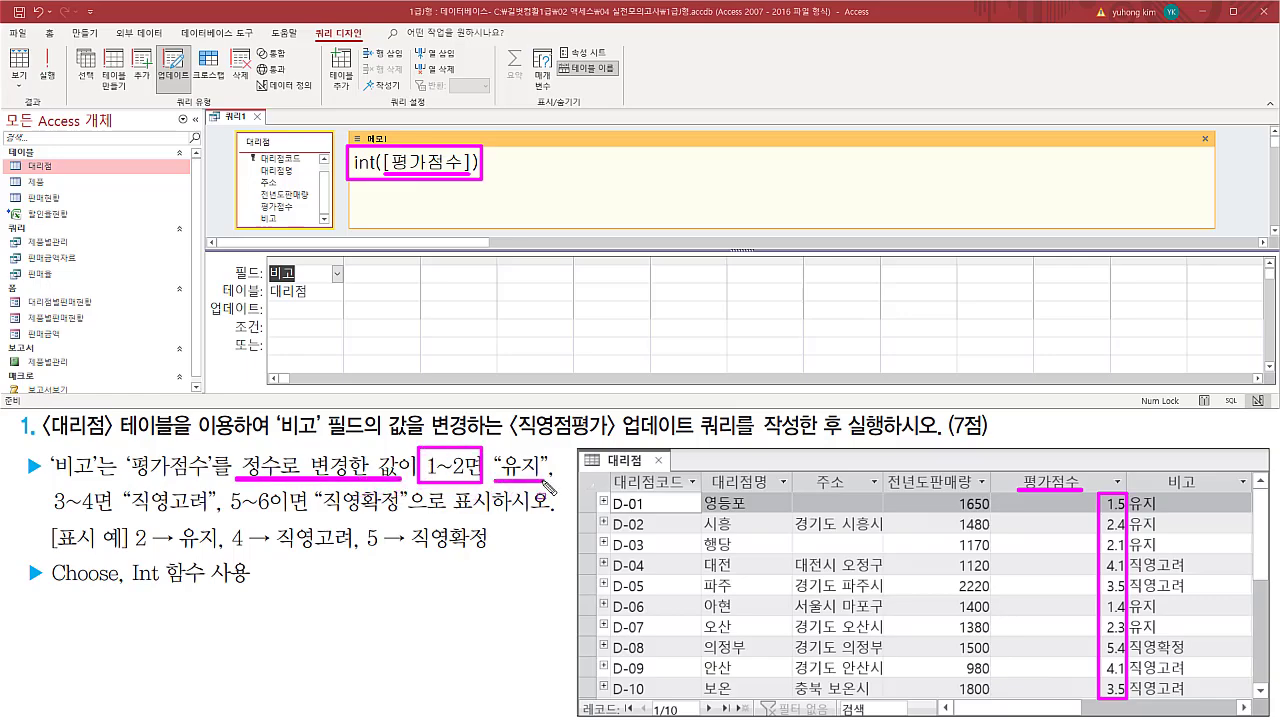
mouse_move(47, 487)
left_mouse_down()
mouse_move(208, 527)
mouse_move(292, 500)
mouse_move(338, 527)
mouse_move(404, 527)
left_mouse_up()
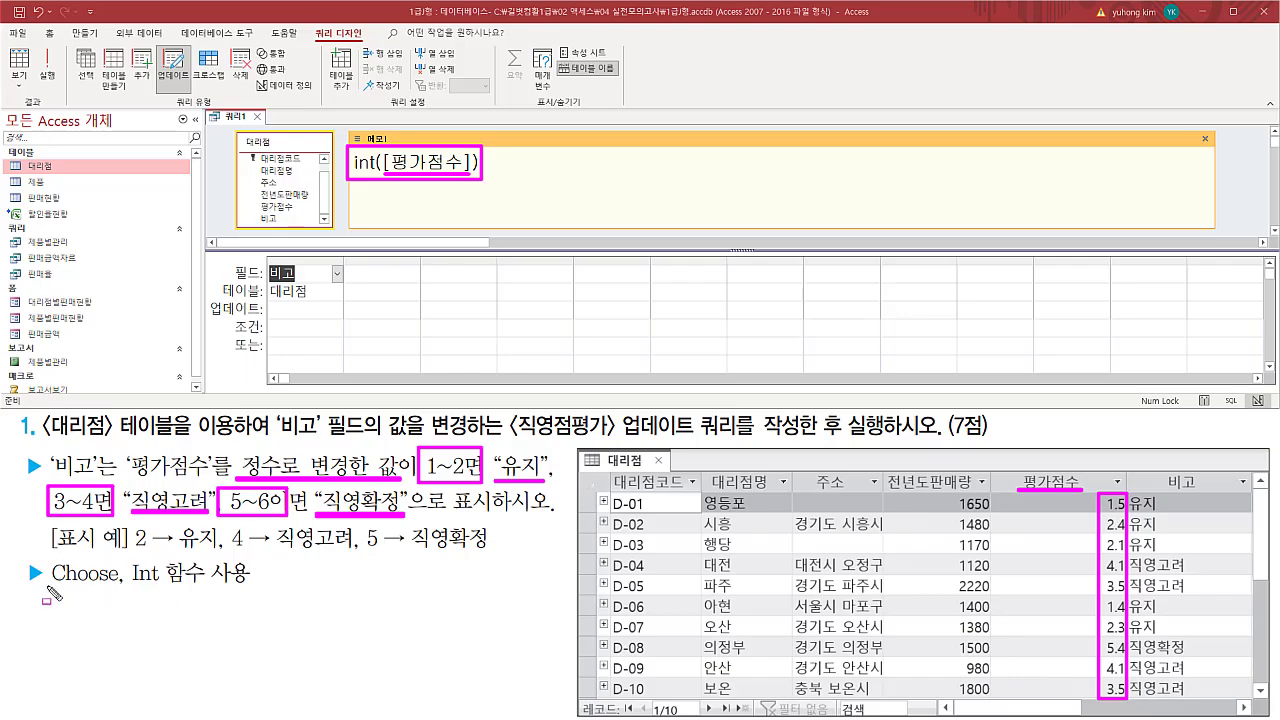
left_click_drag(46, 591, 121, 592)
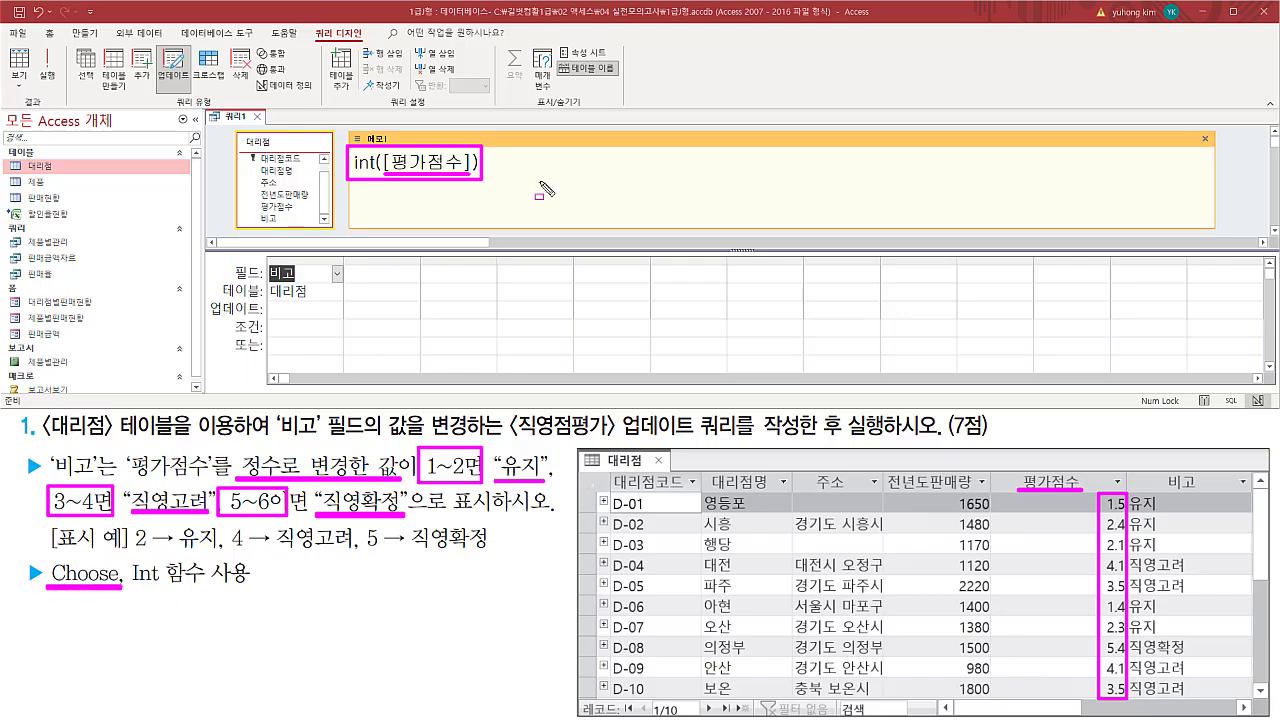
key("Escape")
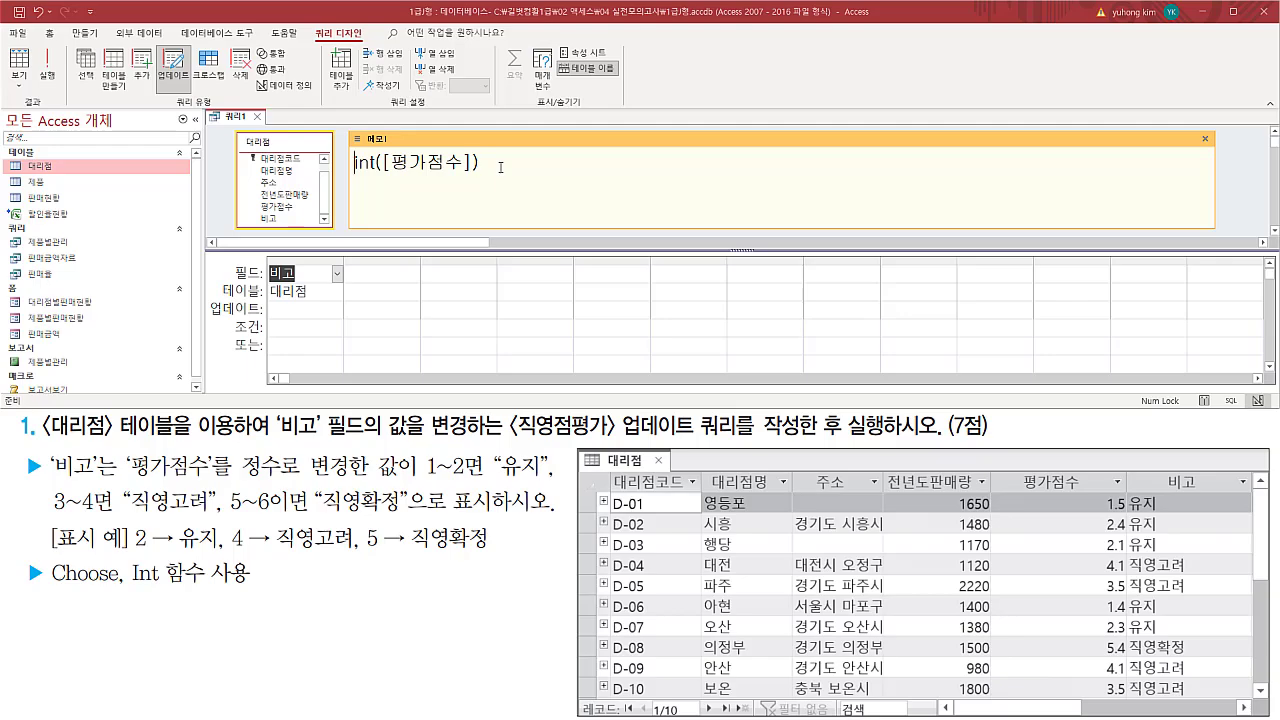
Step: Write the Choose syntax as "choose( 인수, 첫번째, 두번째, 세번째...... )" in the memo above the int expression
key("Return")
type("choos")
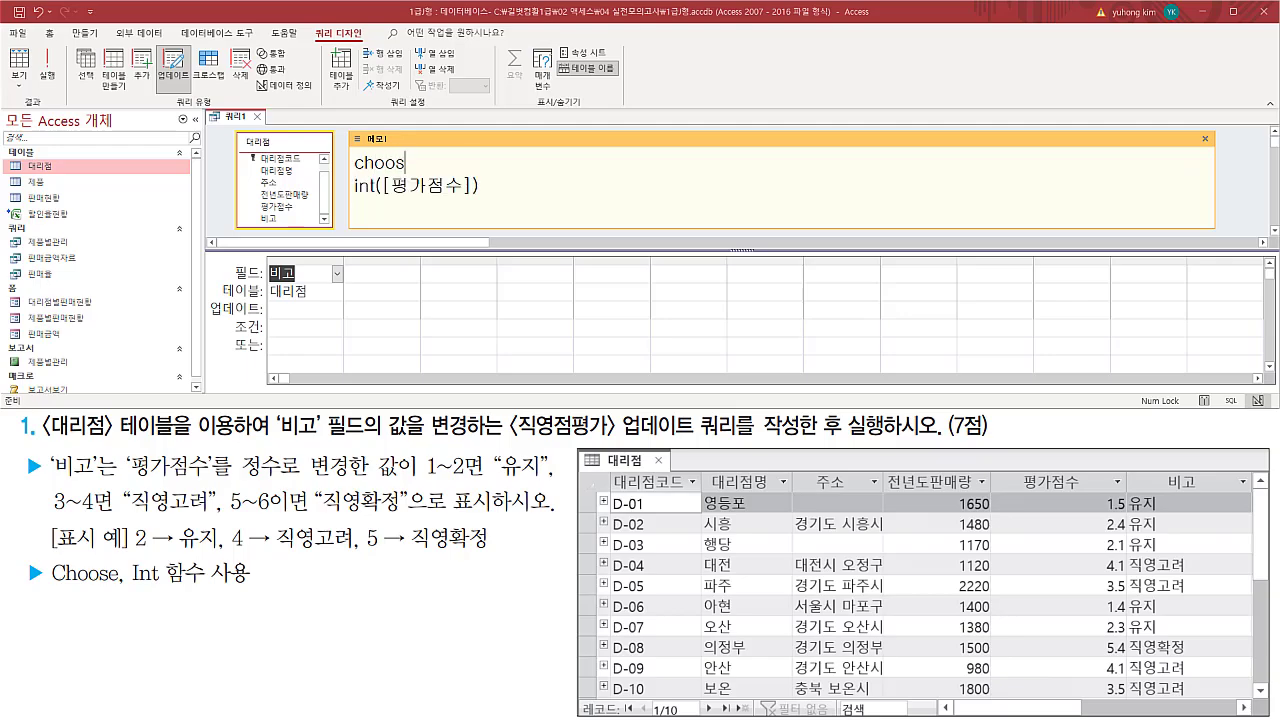
type("e( 인수")
type(", ㅈ")
type("첫번째,")
type(" 두번")
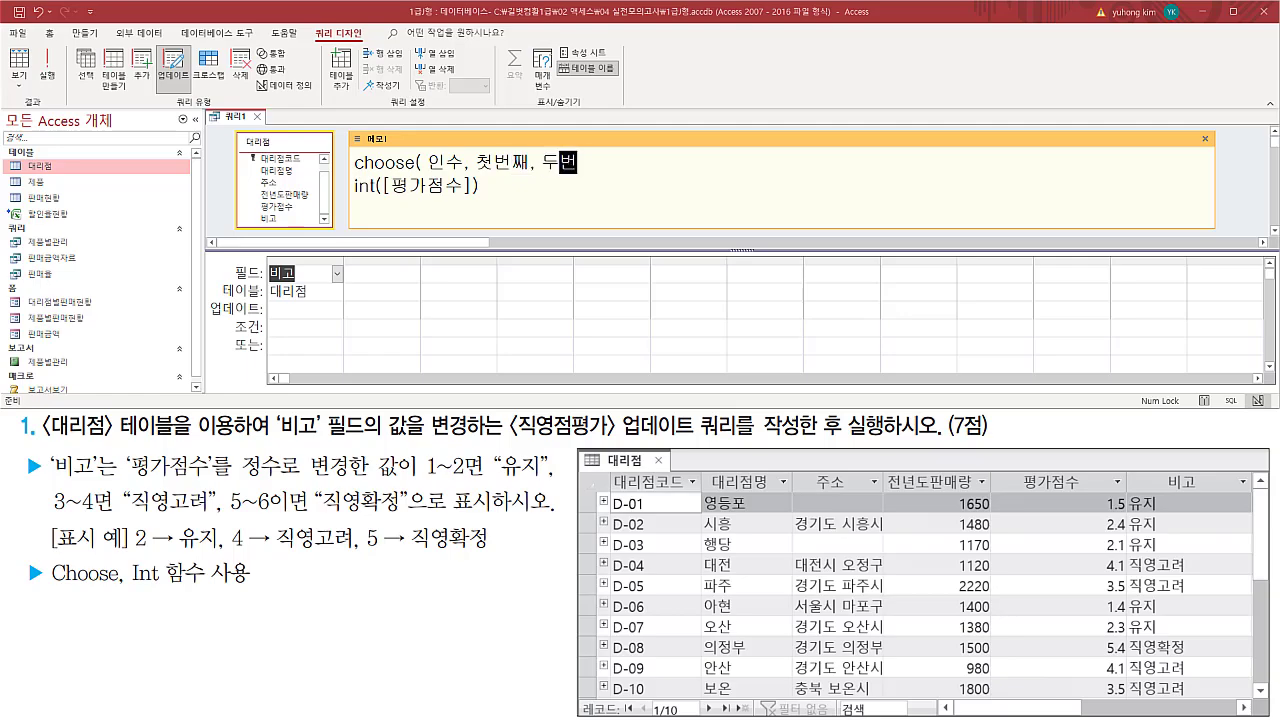
type("ㅉ, ")
type("세번째,")
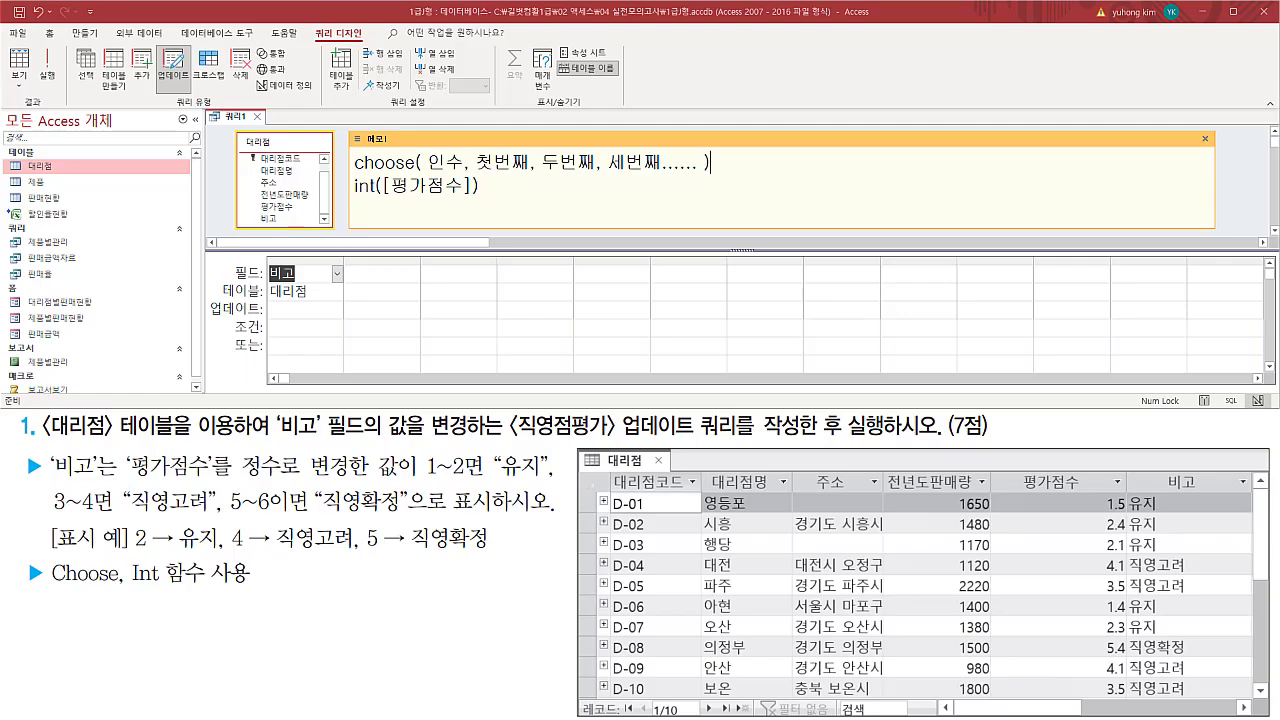
Step: Add the sample line choose( 1 , "a", "b", "c", "d" ) below the Choose syntax in the memo
key("Return")
type("cho")
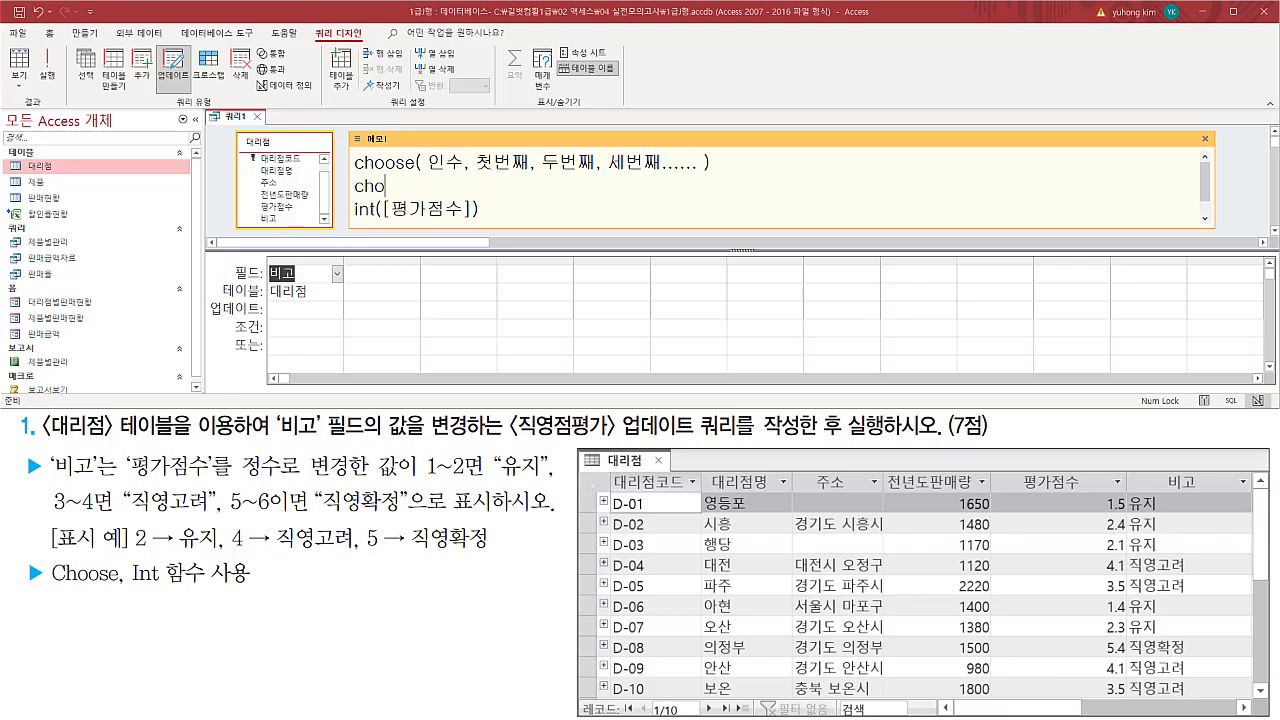
type("ose(  1 , \"a\", \"b\", \"c\", \"d\"")
Step: Examine how the first Choose argument picks from the listed values, comparing it with the 1~2, 3~4 and 5~6 score ranges
left_click(469, 207)
left_click_drag(464, 196, 596, 197)
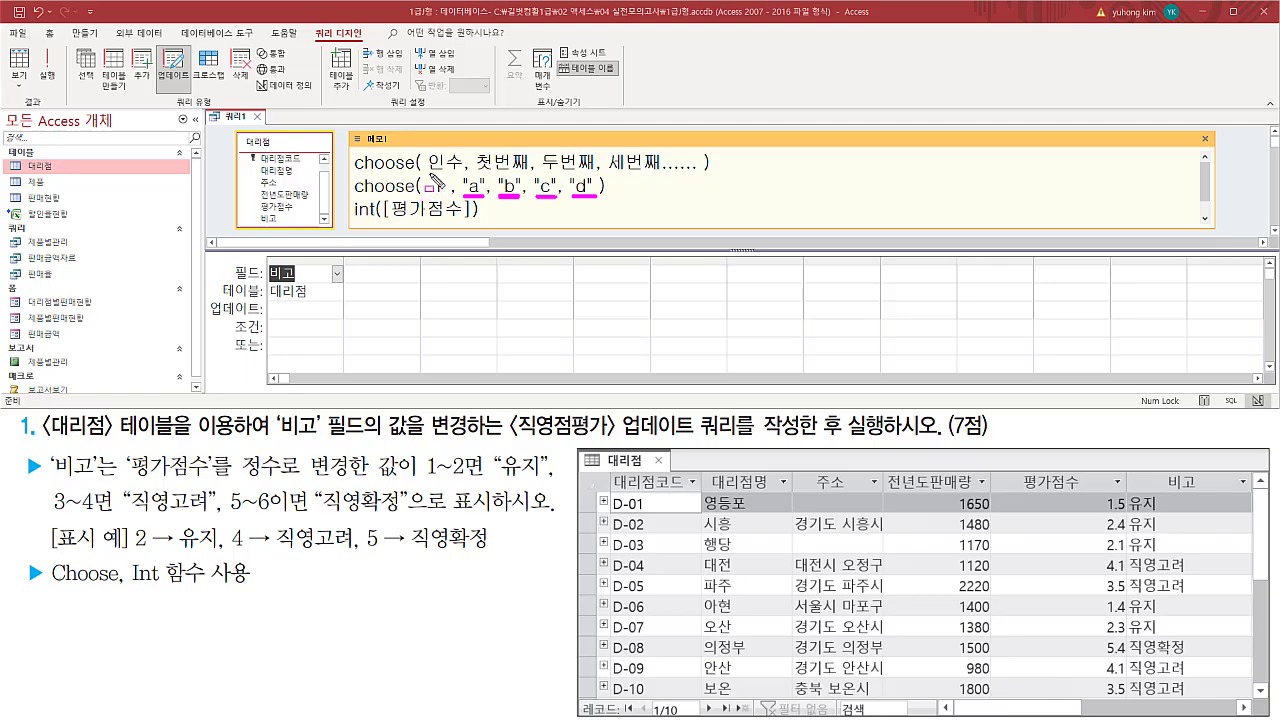
mouse_move(427, 173)
left_mouse_down()
mouse_move(447, 198)
mouse_move(428, 198)
left_mouse_up()
left_click_drag(354, 196, 417, 196)
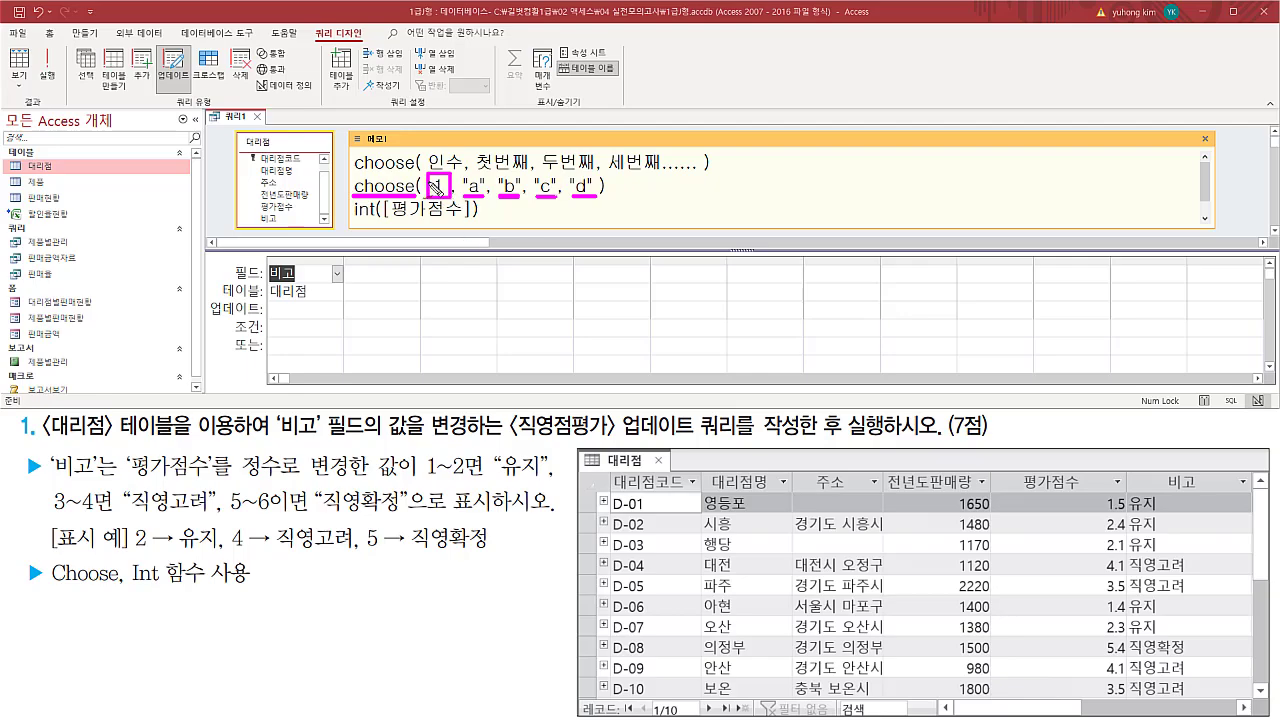
mouse_move(434, 183)
left_mouse_down()
mouse_move(445, 194)
mouse_move(435, 201)
mouse_move(446, 198)
left_mouse_up()
key("ctrl+z")
key("ctrl+z")
key("ctrl+z")
mouse_move(437, 186)
left_mouse_down()
mouse_move(446, 180)
mouse_move(452, 200)
left_mouse_up()
left_click_drag(424, 477, 481, 477)
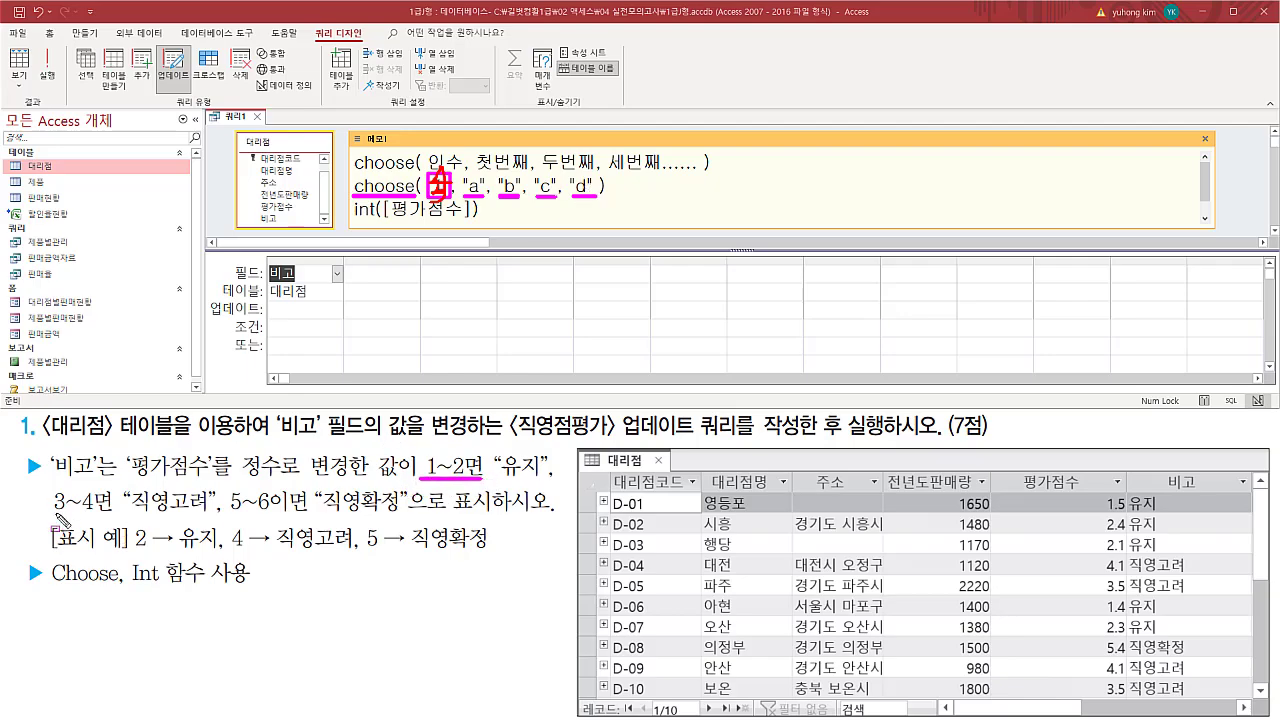
left_click_drag(55, 518, 101, 518)
left_click_drag(226, 517, 290, 519)
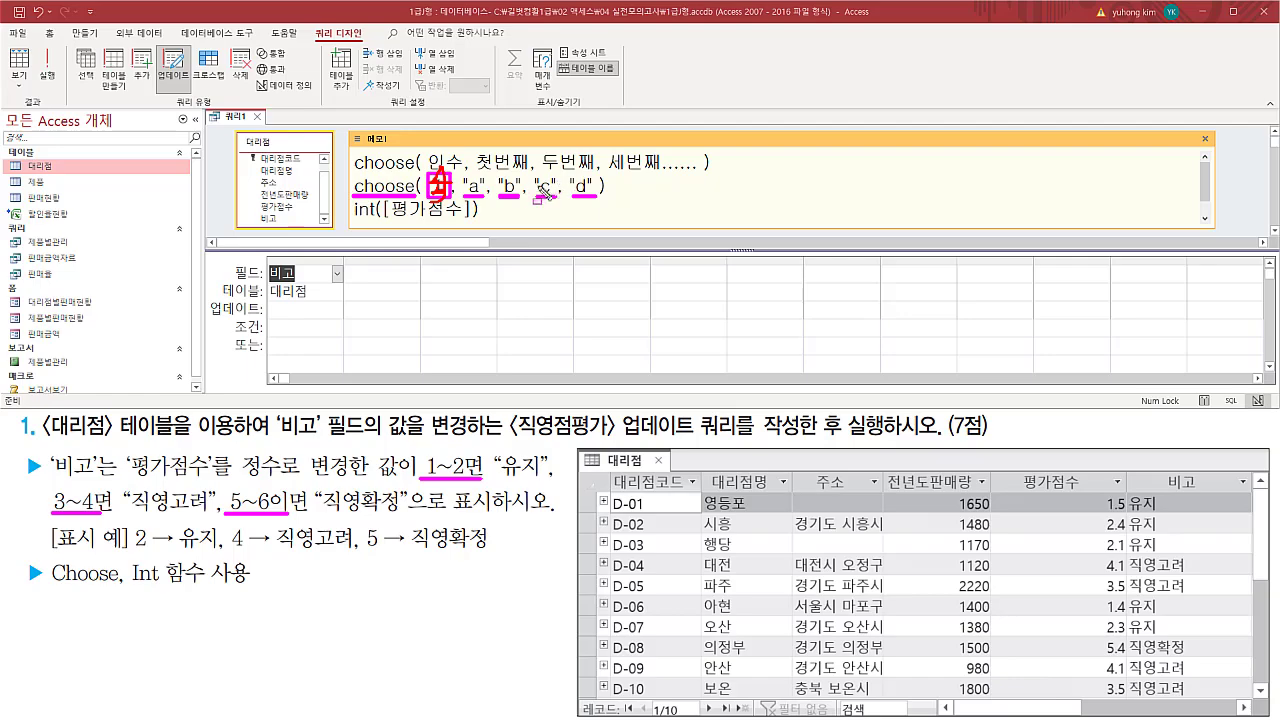
key("Escape")
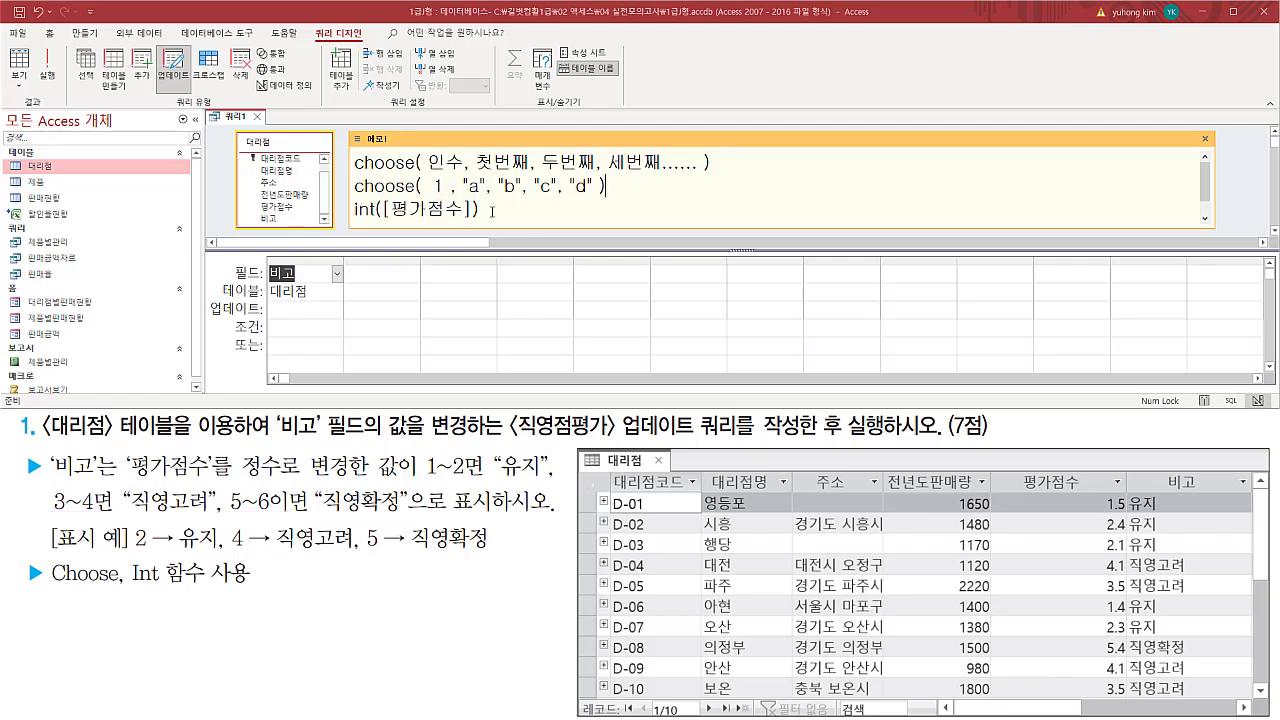
Step: Move int([평가점수]) into the sample Choose line as its first argument in place of the 1
left_click_drag(480, 209, 354, 209)
key("ctrl+x")
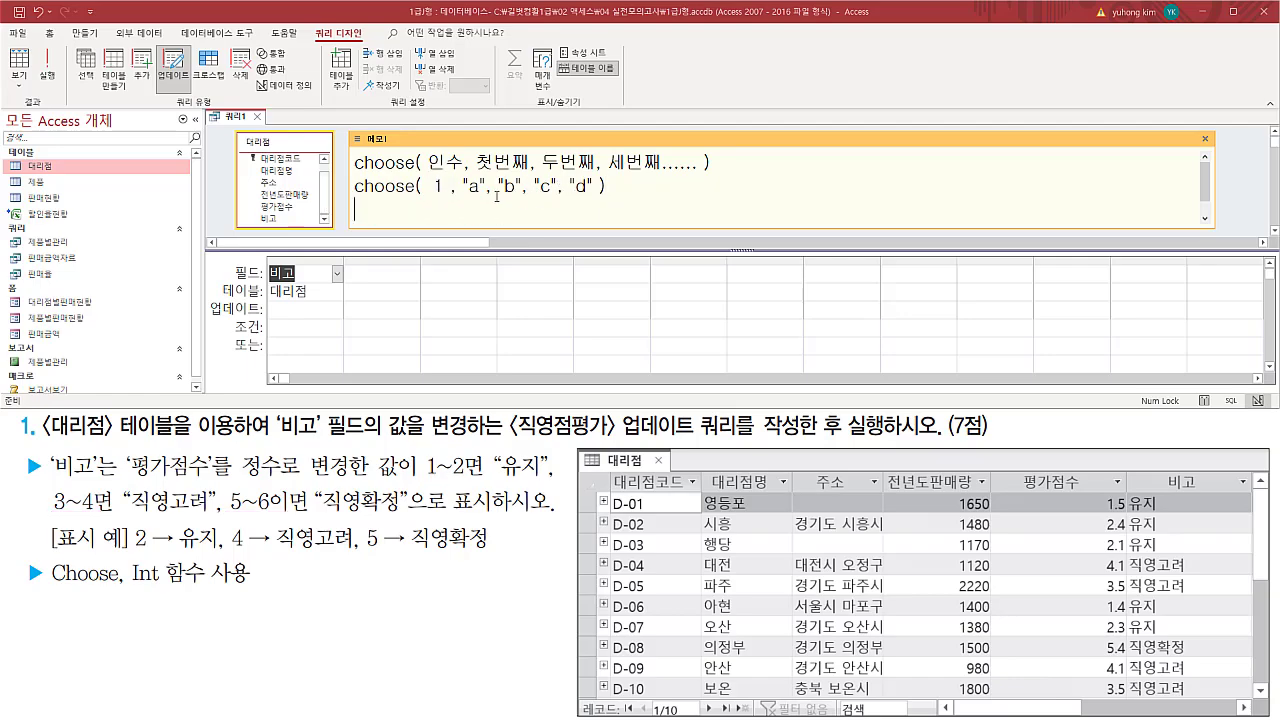
double_click(437, 185)
key("ctrl+v")
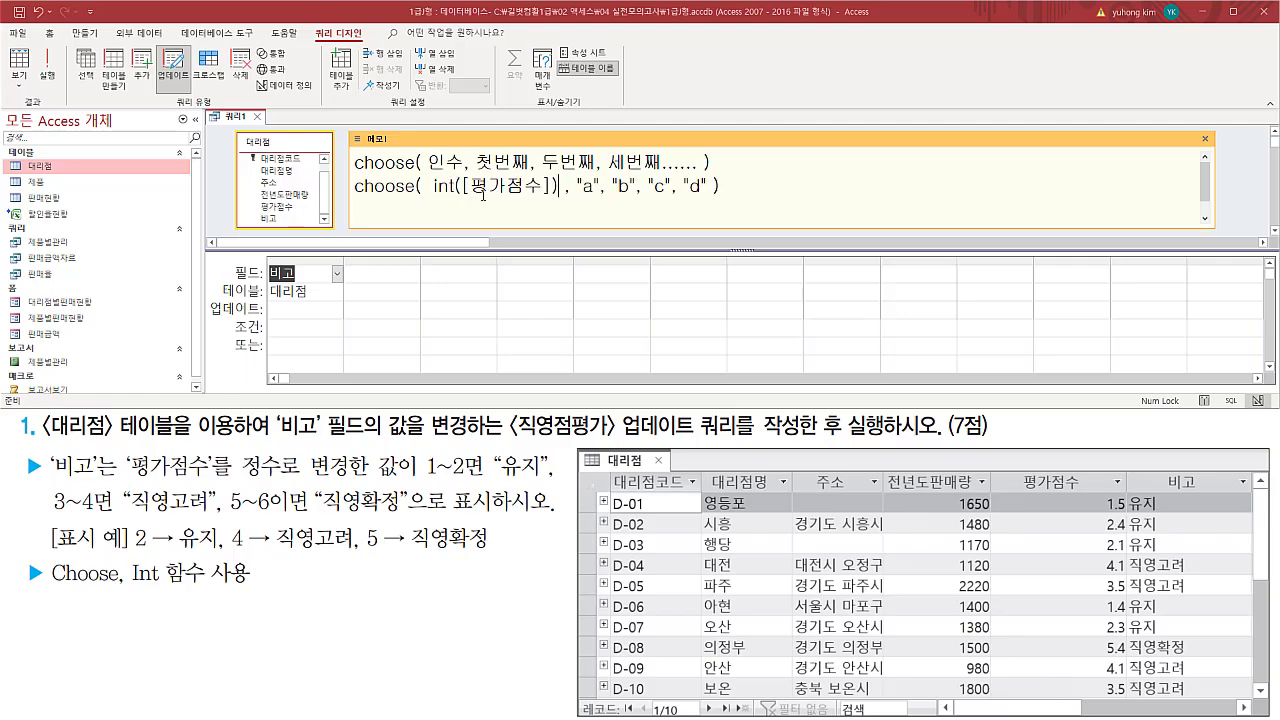
Step: Replace the Choose line's first two sample values, "a" and "b", with "유지"
double_click(588, 186)
left_click_drag(426, 196, 556, 197)
left_click_drag(421, 477, 549, 476)
type("유지")
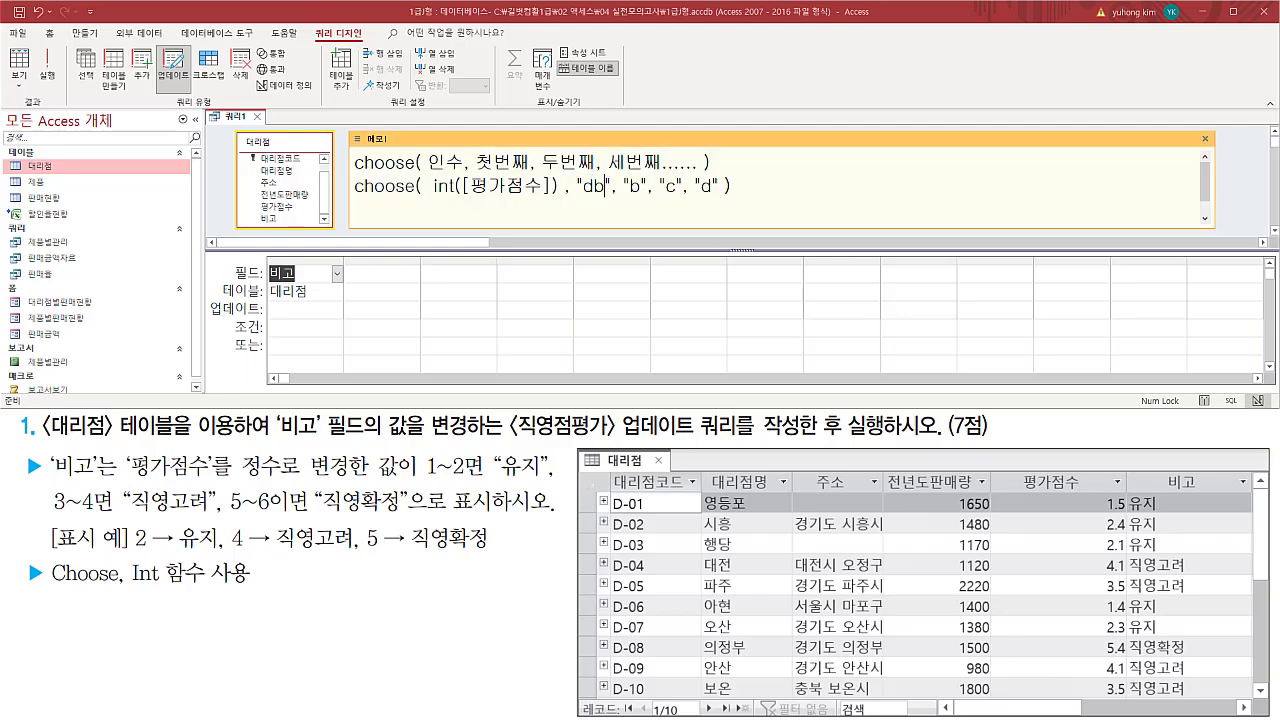
key("Right")
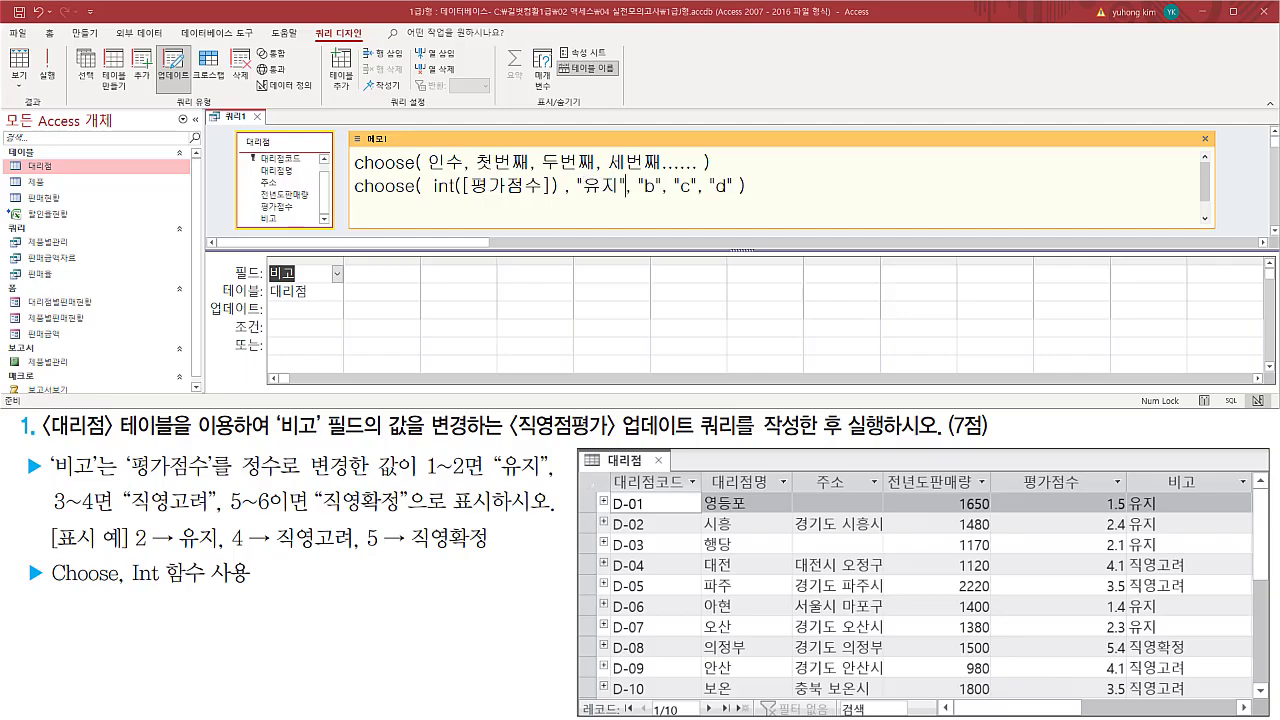
key("shift+Right")
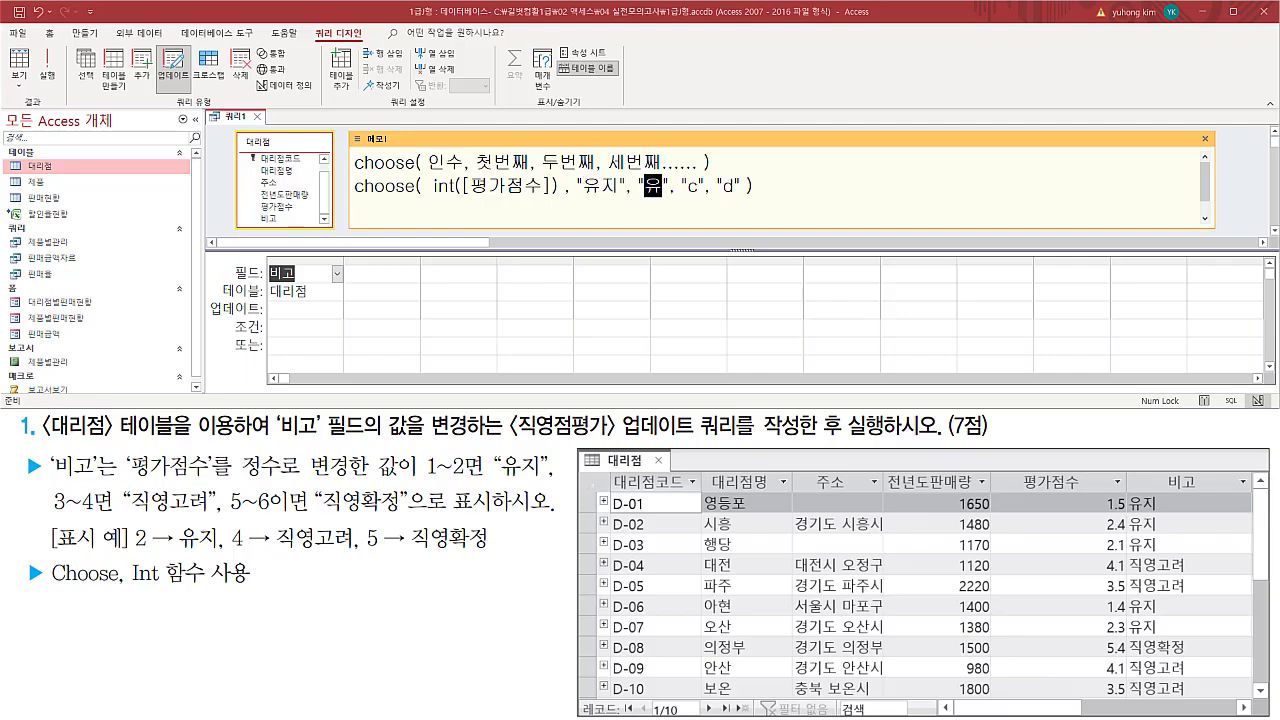
type("유지")
key("Right")
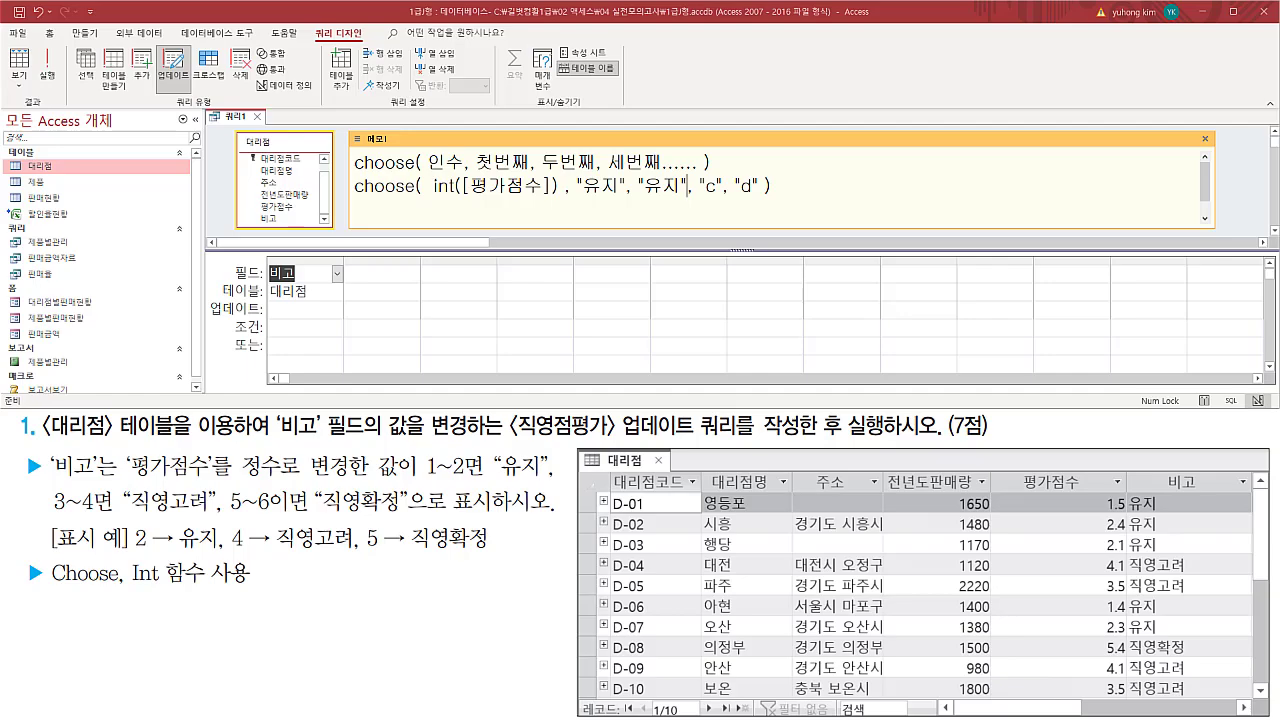
Step: Replace the third Choose value, "c", with "직영고려" according to the 3~4 score requirement
left_click_drag(578, 195, 677, 196)
left_click_drag(447, 483, 471, 482)
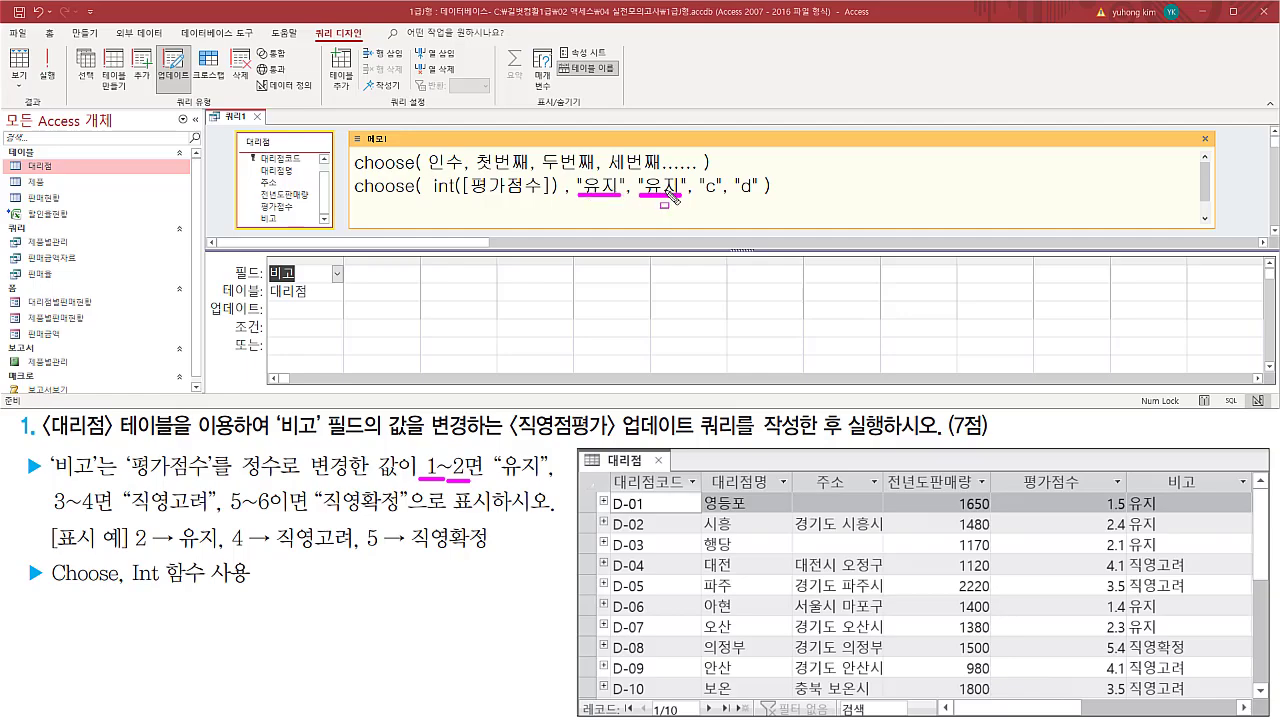
mouse_move(52, 518)
left_mouse_down()
mouse_move(210, 525)
mouse_move(135, 512)
left_mouse_up()
key("Escape")
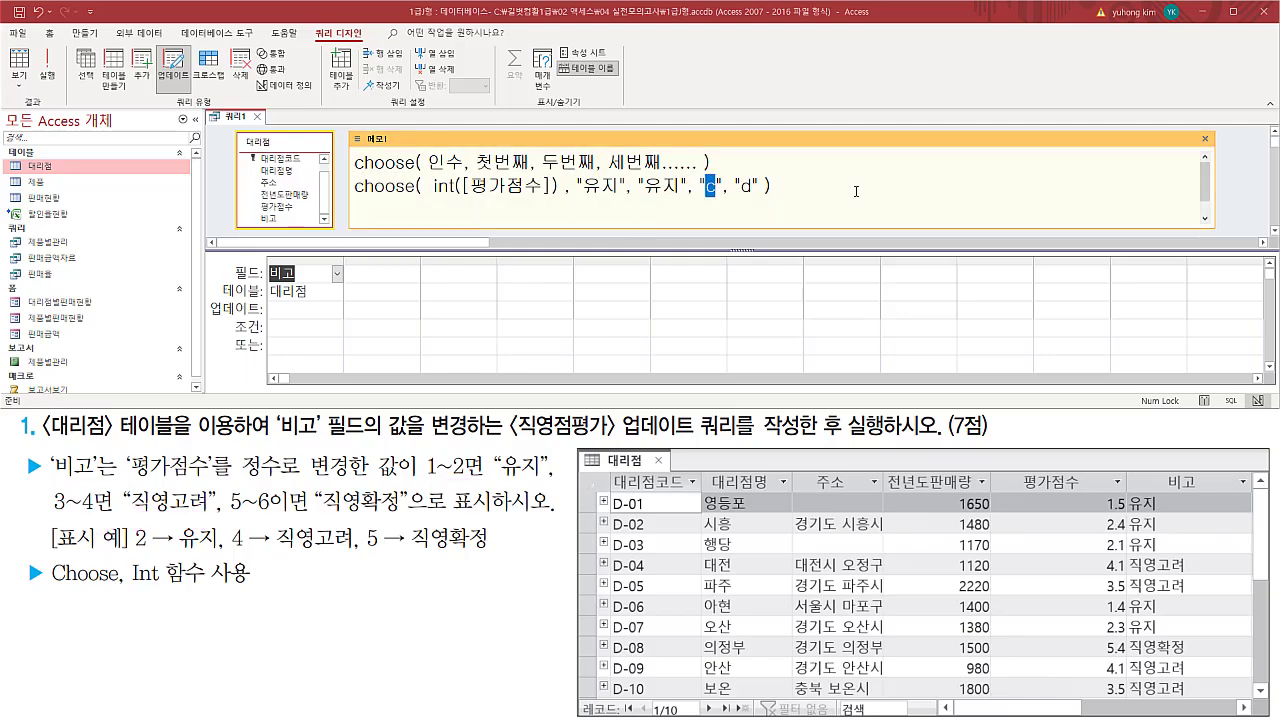
type("직영ㄱ")
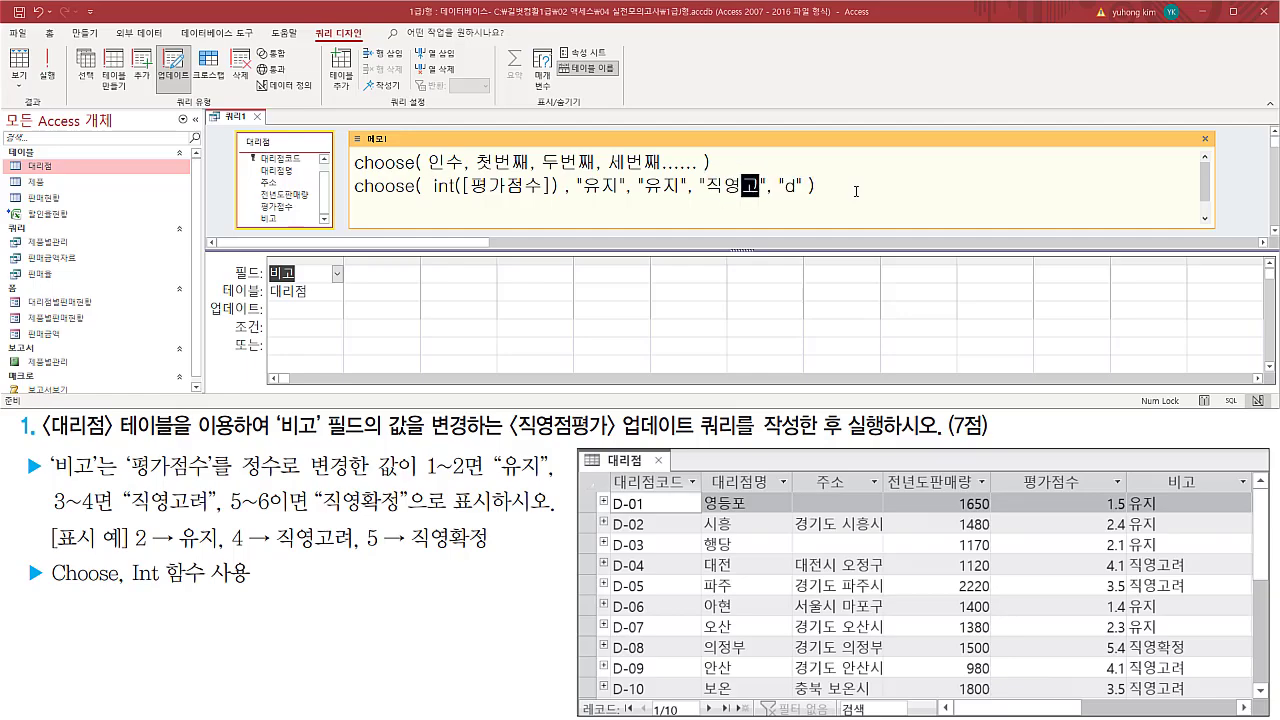
type("려")
Step: Copy the 직영고려 text over the fourth Choose value, "d"
key("shift+Left")
key("shift+Left")
key("shift+Left")
key("shift+Left")
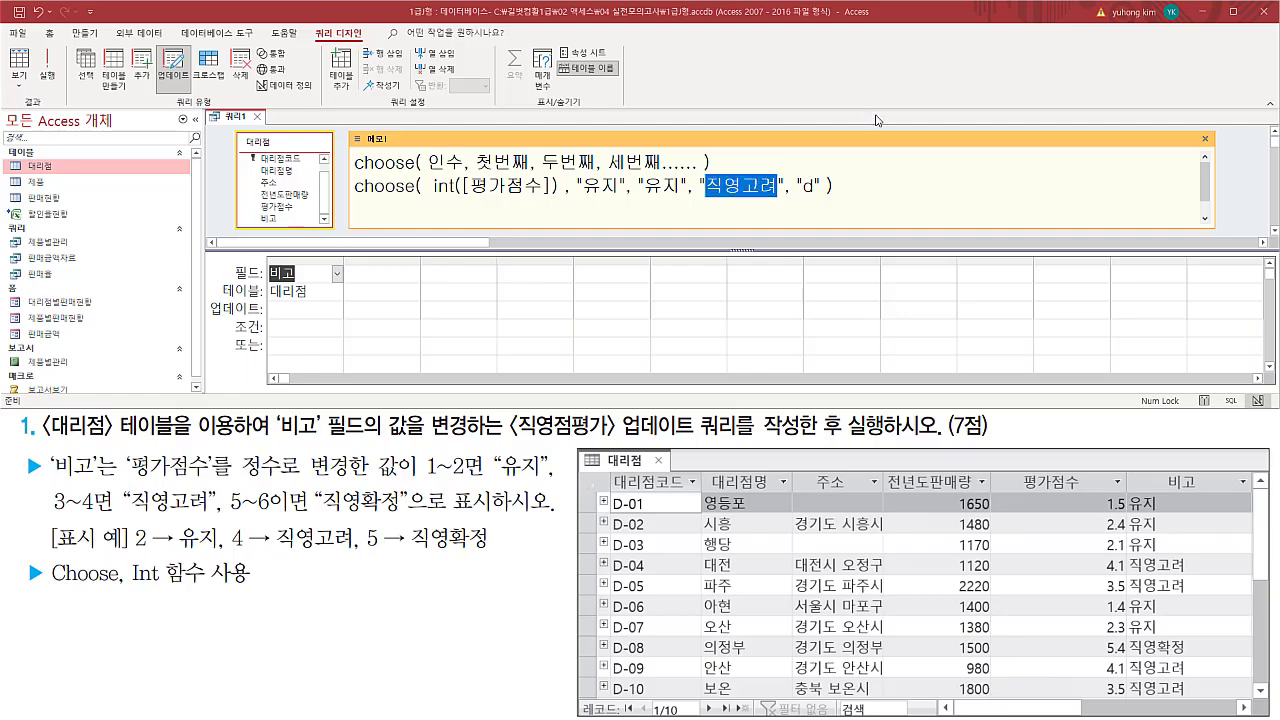
left_click(804, 186)
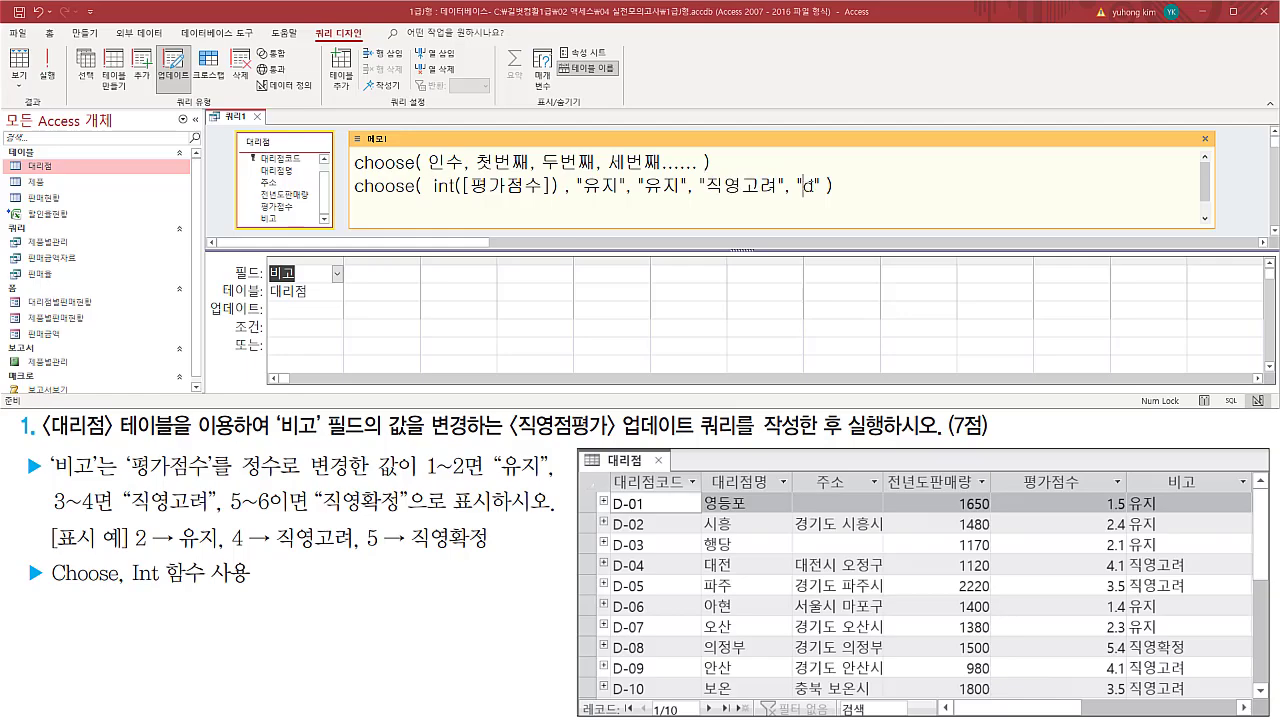
key("ctrl+v")
left_click_drag(792, 197, 882, 197)
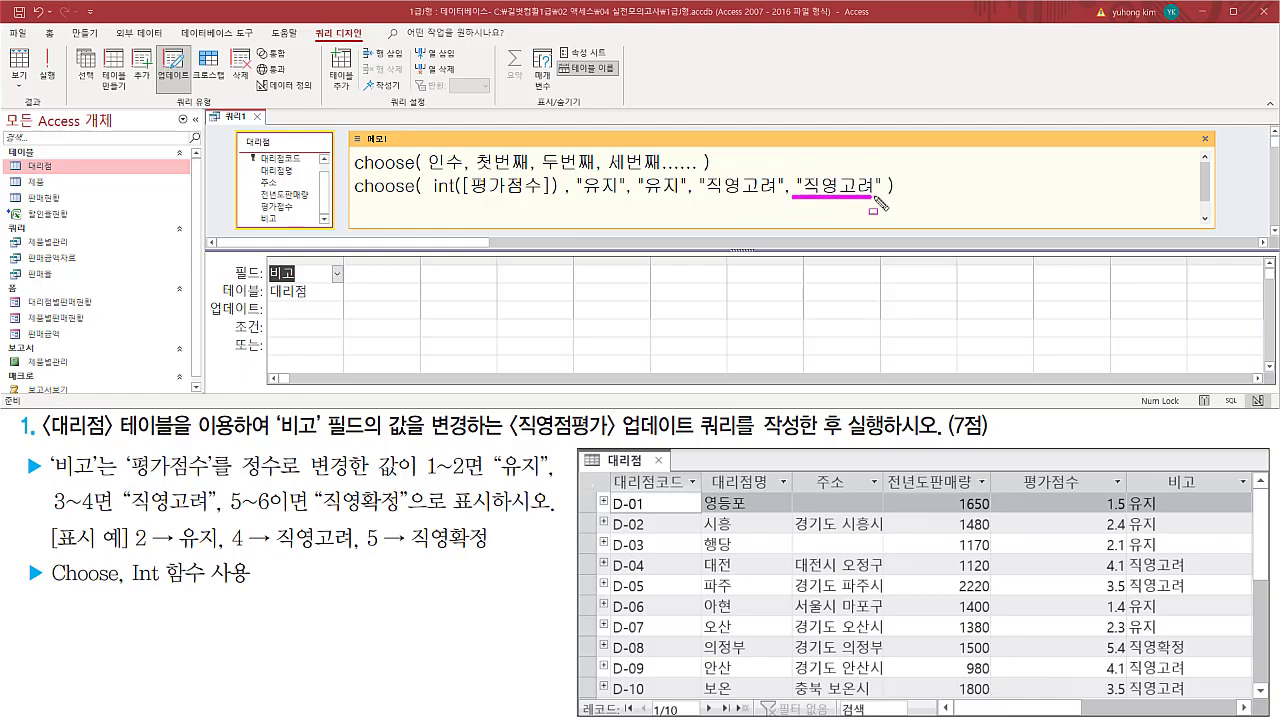
key("Escape")
Step: Add "직영확정" as the fifth value in the Choose line, following the 5~6 score requirement
left_click_drag(228, 515, 386, 515)
key("Escape")
type("ㅈ")
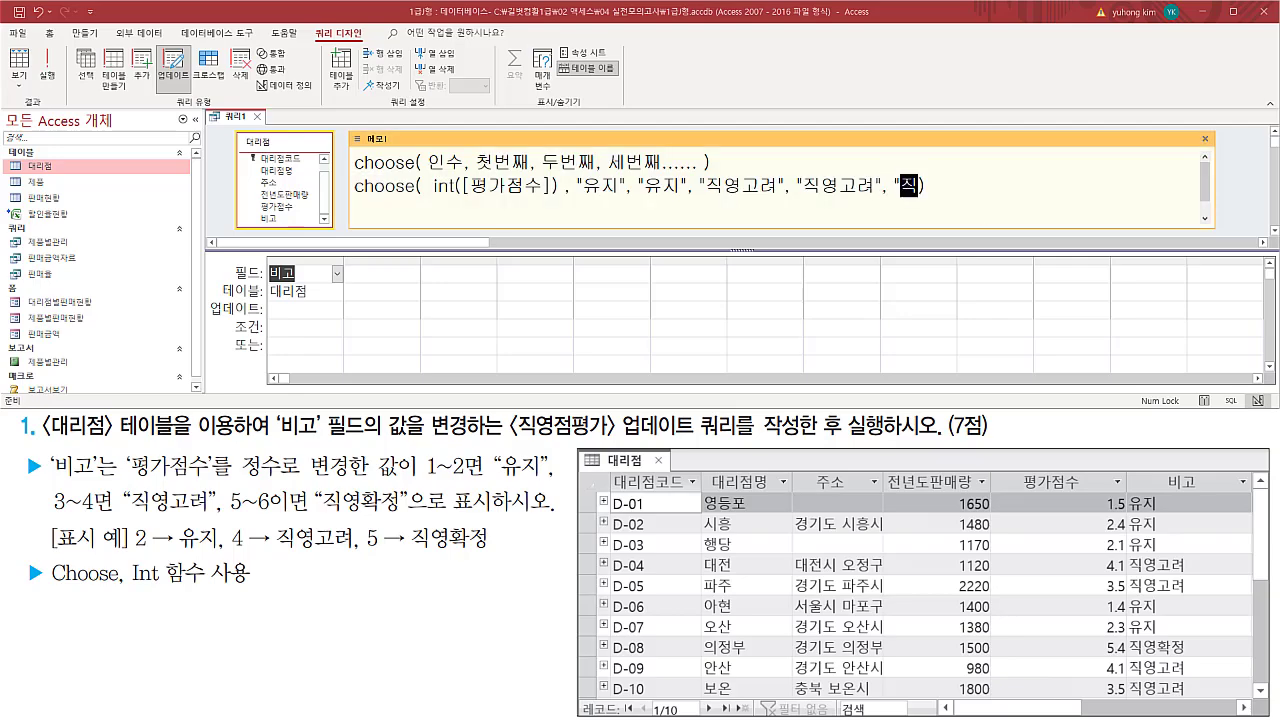
type("영확정\"")
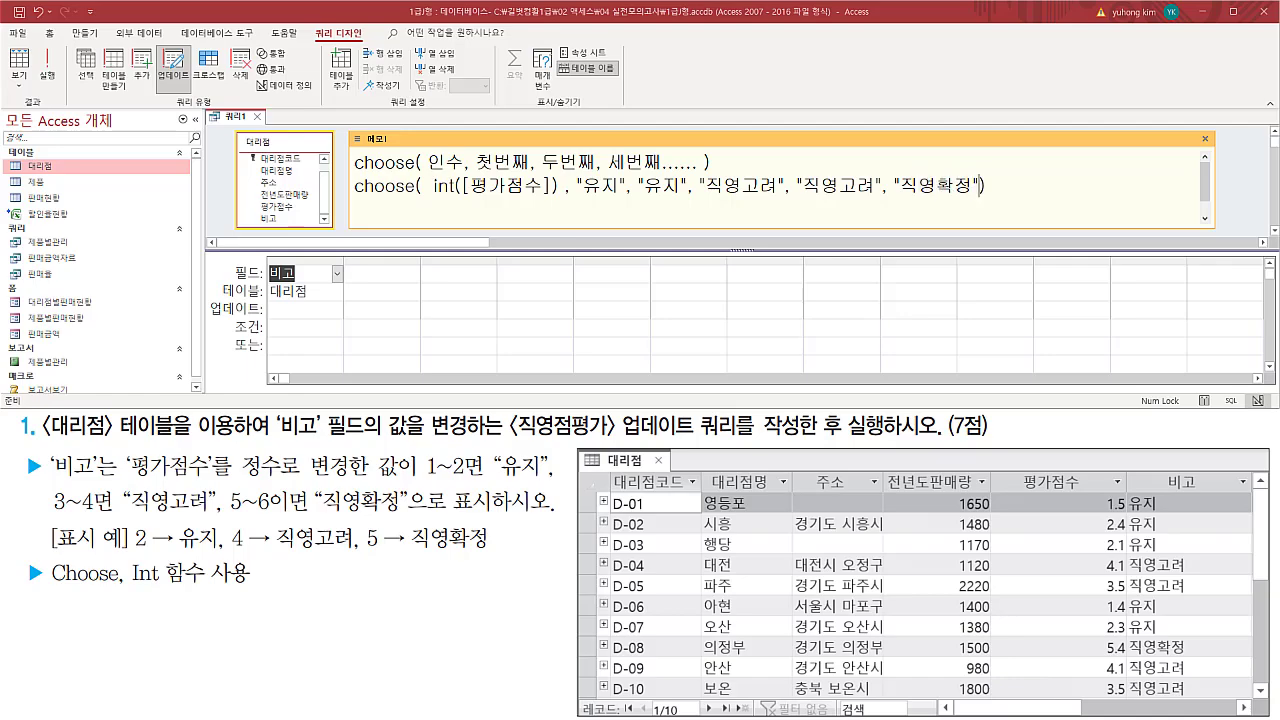
Step: Copy the fifth Choose value, "직영확정", and append it as the sixth value before the closing parenthesis
key("shift+Left")
key("shift+Left")
key("shift+Left")
key("shift+Left")
key("shift+Left")
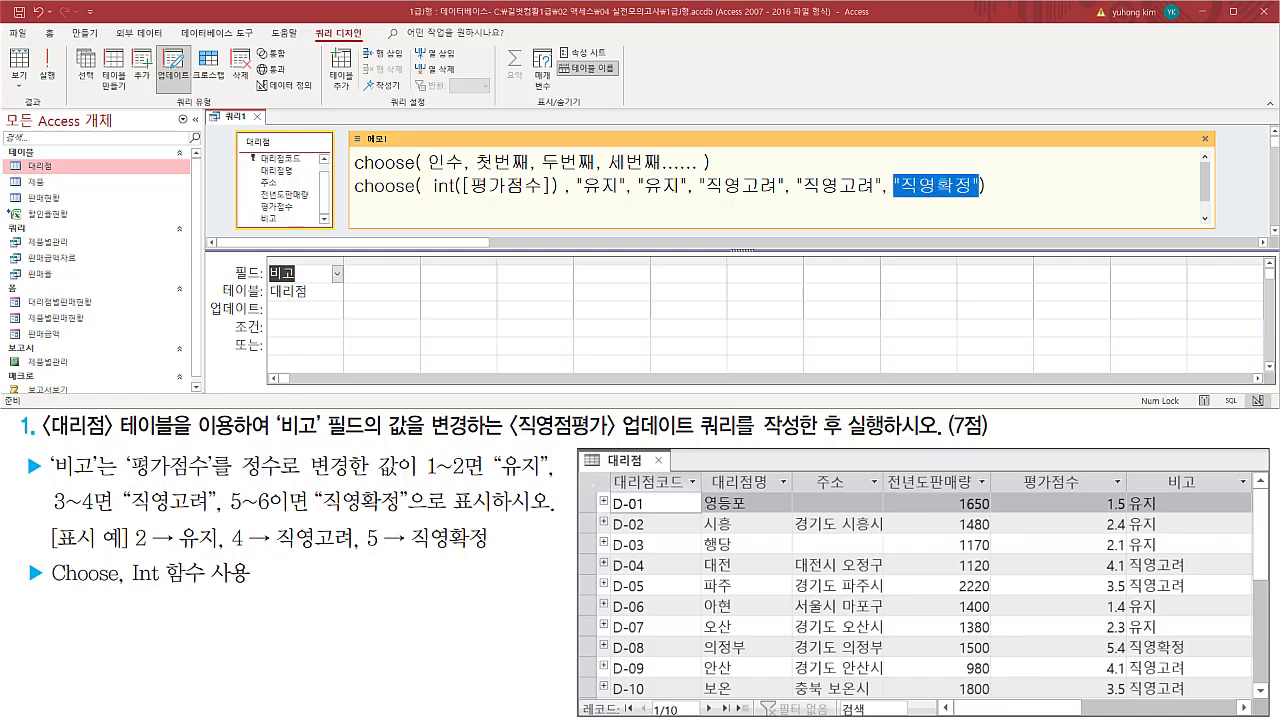
key("End")
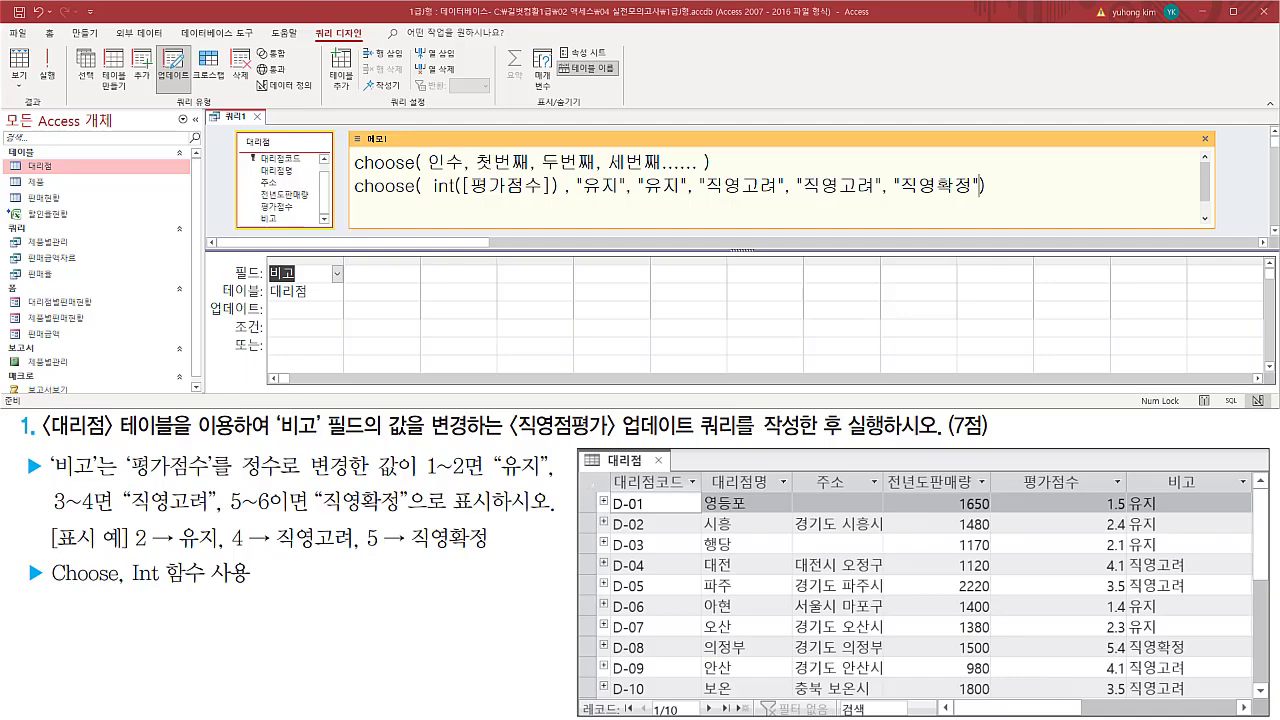
key("ctrl+v")
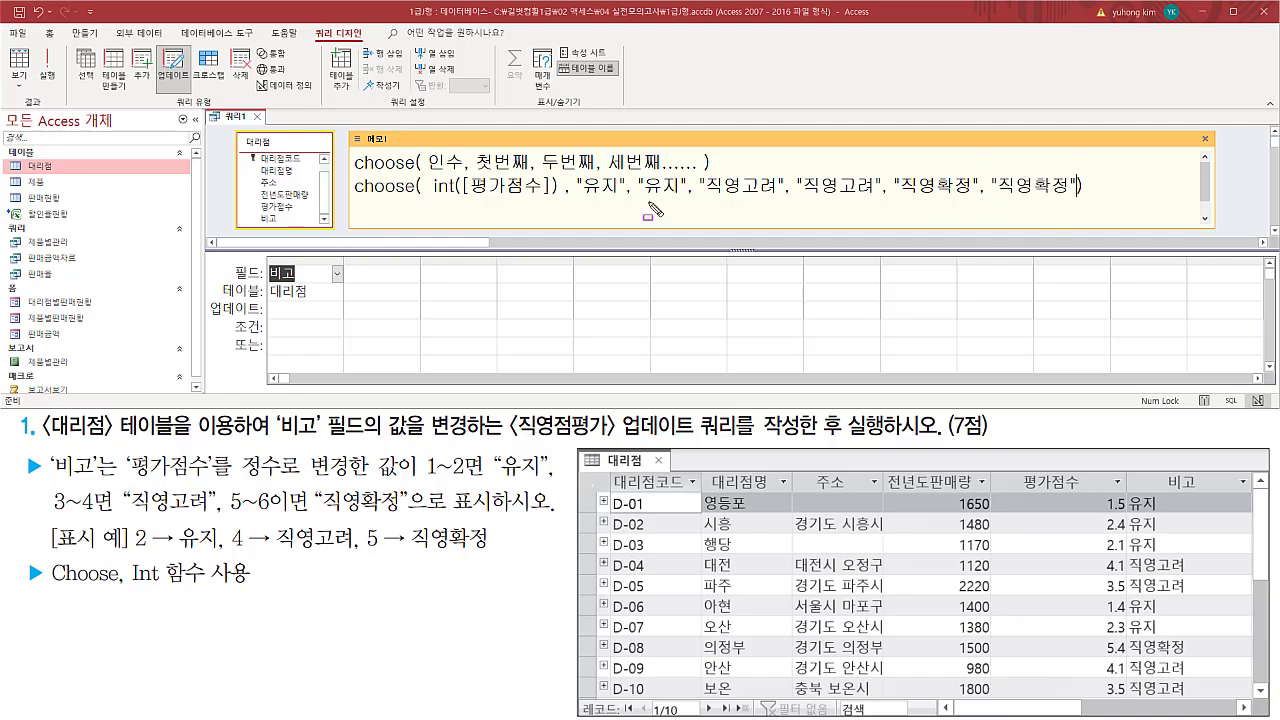
Step: Check the six Choose values and the int([평가점수]) argument against the required 1~2, 3~4 and 5~6 score ranges
left_click_drag(577, 198, 1070, 197)
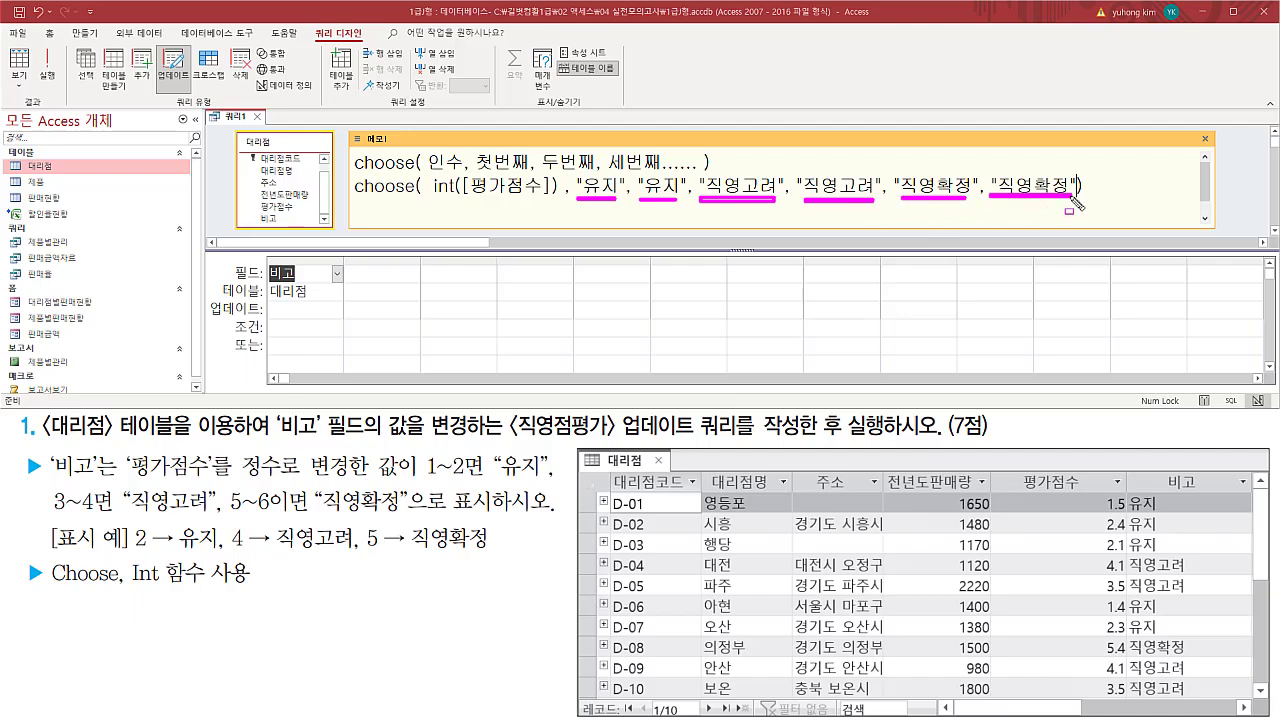
left_click_drag(426, 484, 481, 484)
left_click_drag(42, 510, 146, 510)
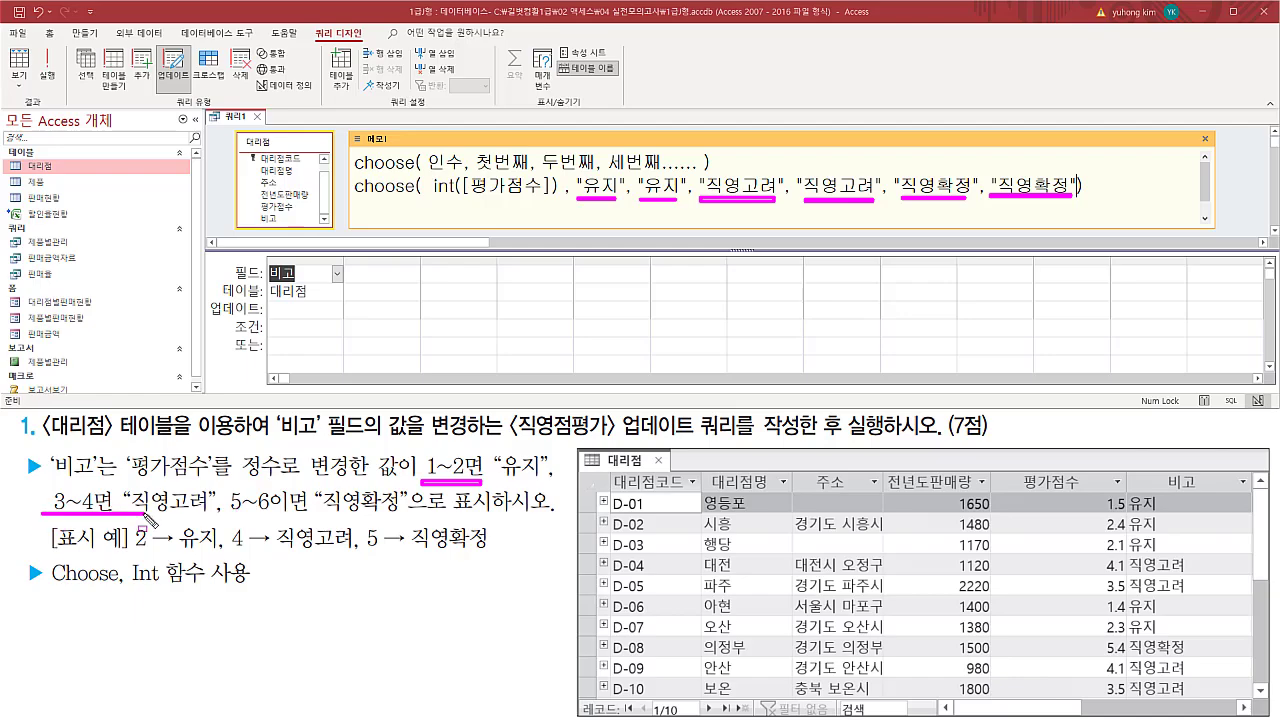
left_click_drag(229, 512, 308, 512)
mouse_move(567, 190)
left_mouse_down()
mouse_move(566, 178)
mouse_move(628, 214)
mouse_move(700, 224)
mouse_move(690, 214)
left_mouse_up()
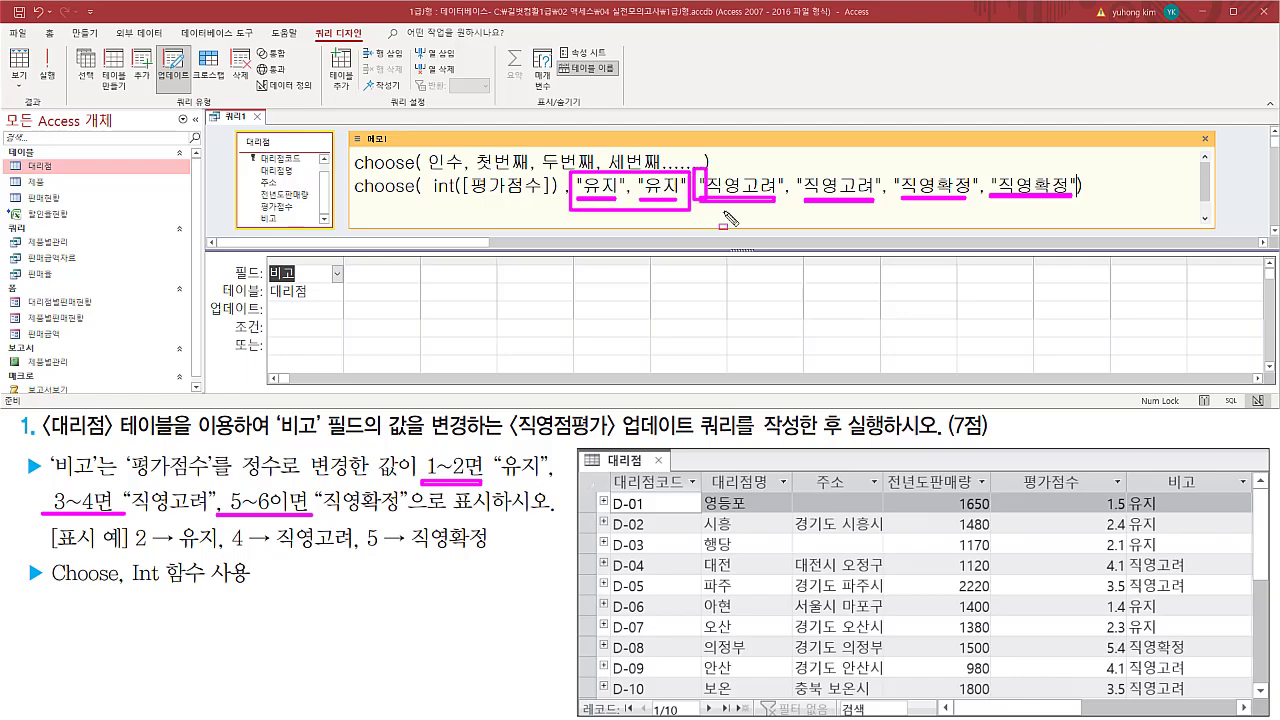
left_click_drag(697, 167, 882, 213)
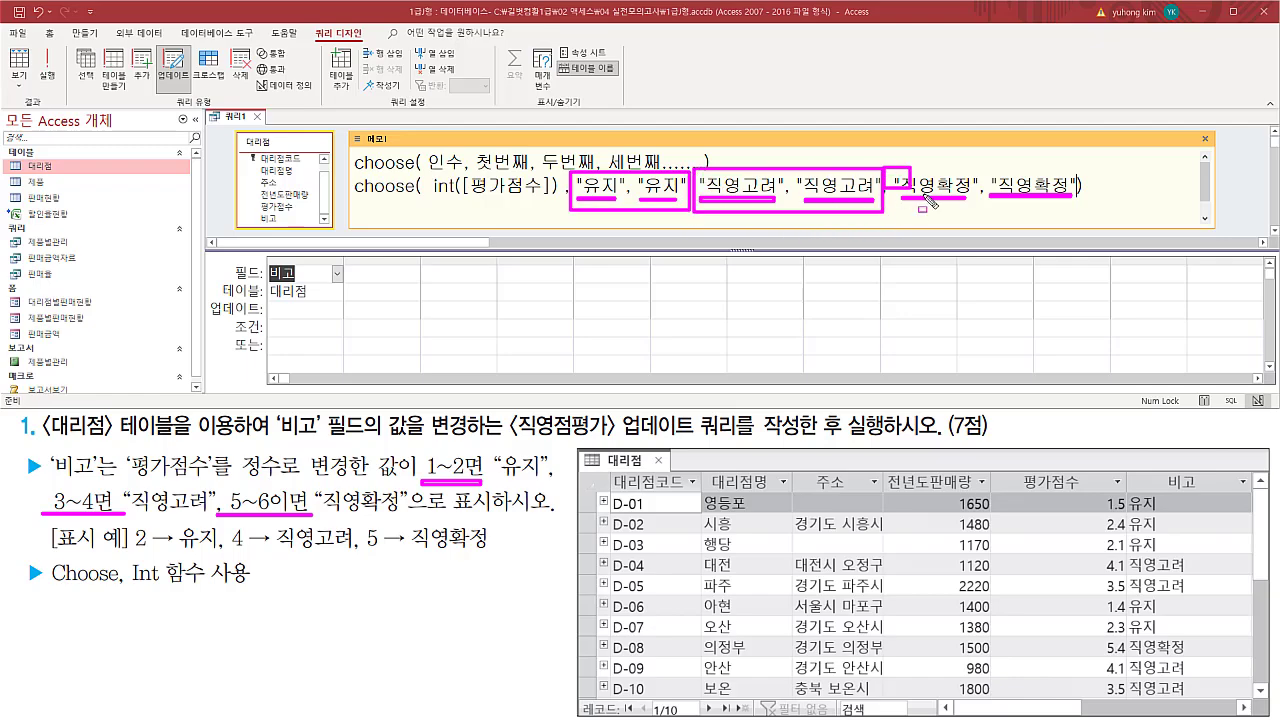
mouse_move(884, 166)
left_mouse_down()
mouse_move(1098, 214)
mouse_move(1076, 211)
left_mouse_up()
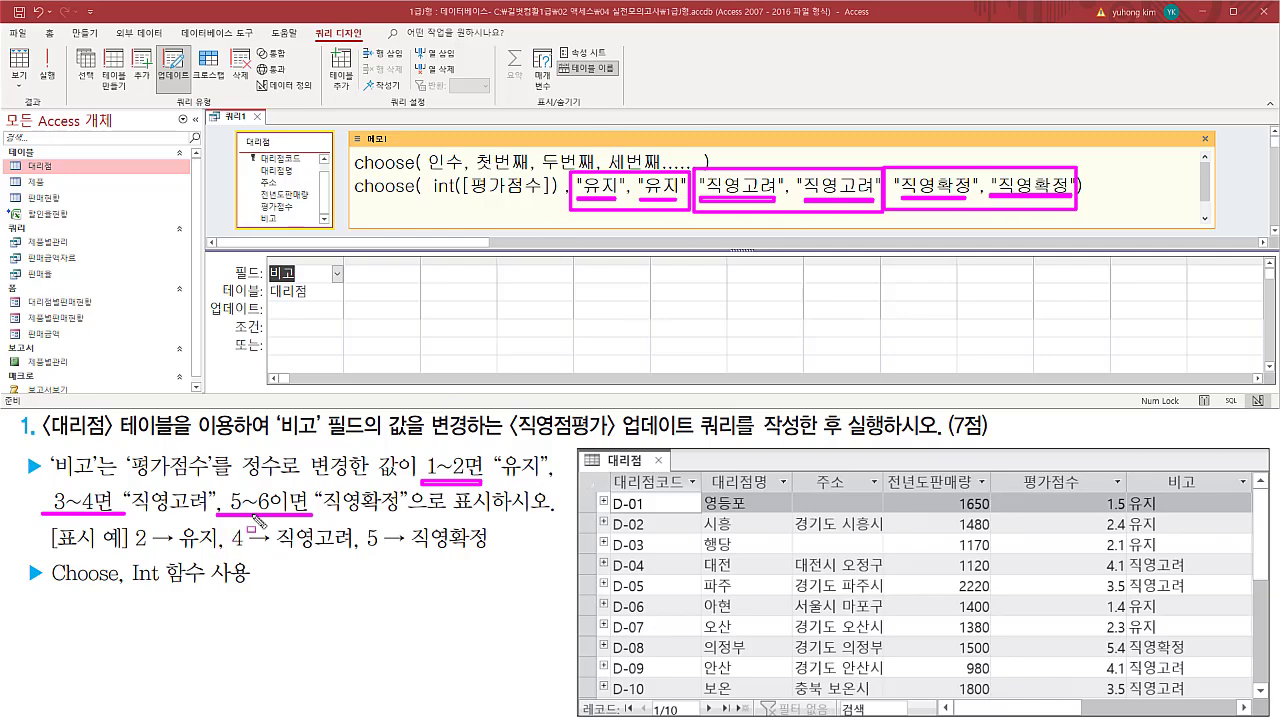
left_click_drag(428, 198, 559, 204)
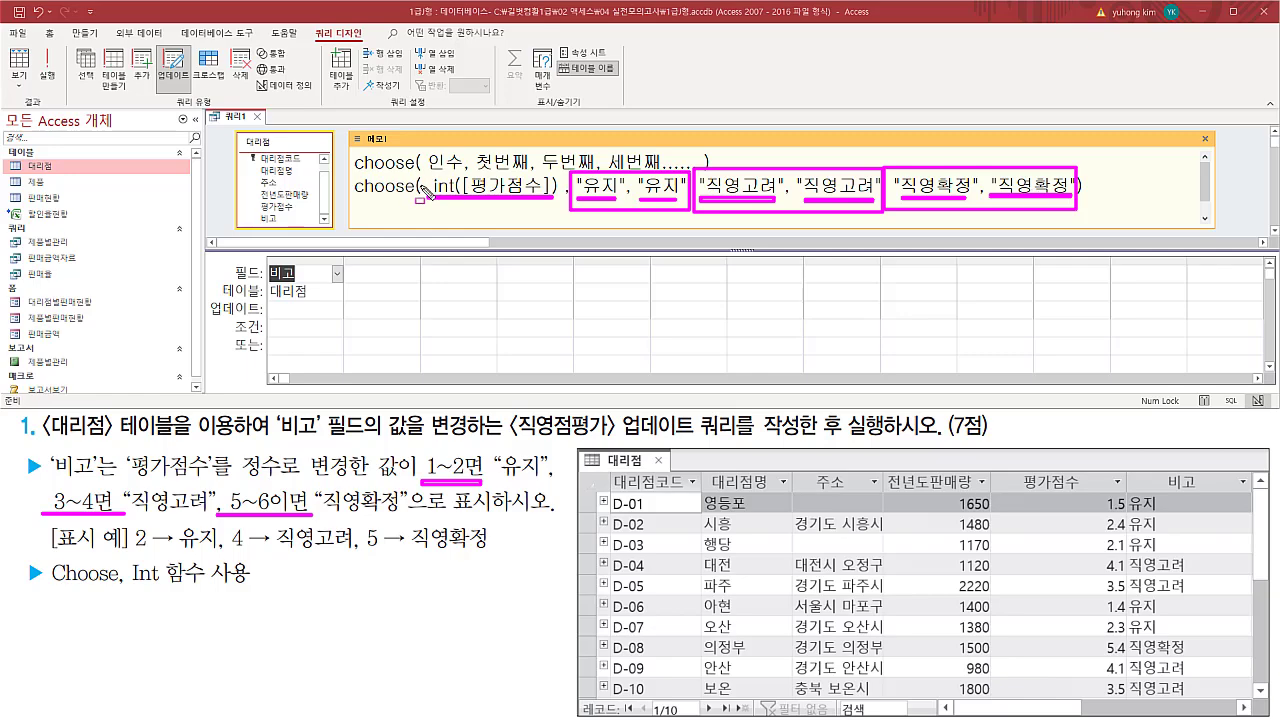
key("Escape")
Step: Copy the finished Choose expression from the memo into the 비고 column's 업데이트 row and fit the column width to it
left_click_drag(1085, 186, 355, 187)
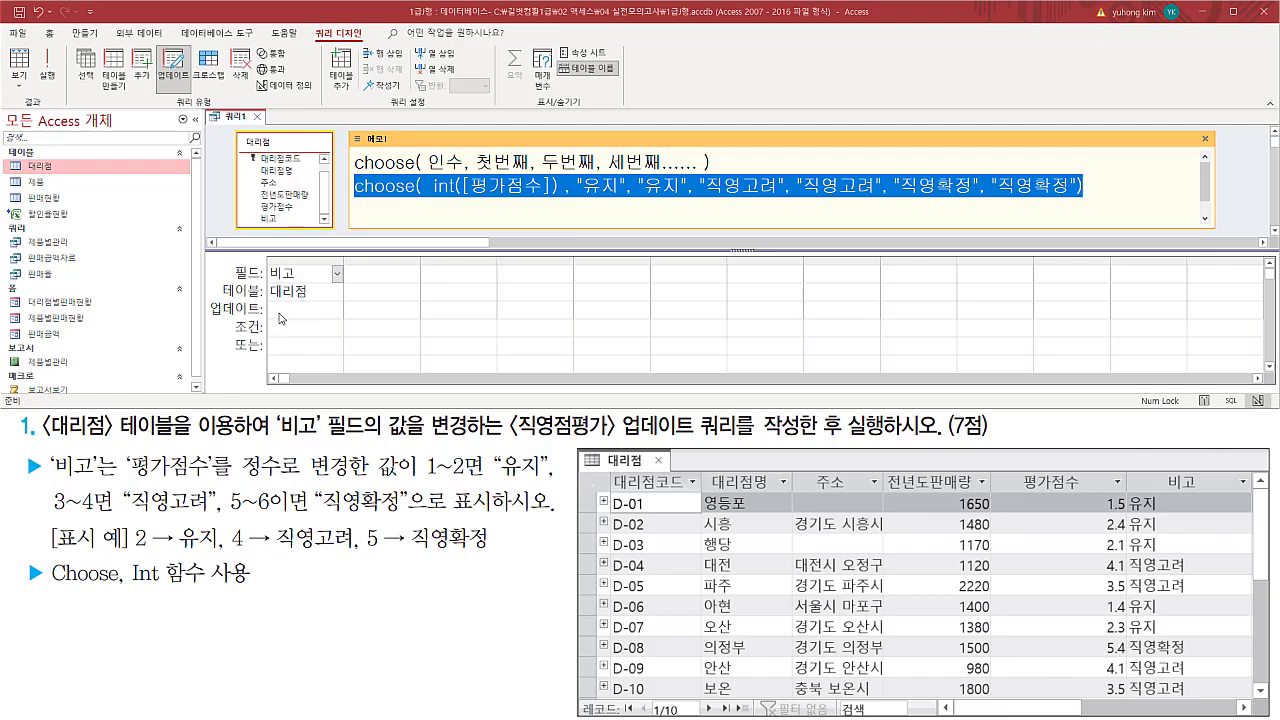
left_click_drag(205, 315, 340, 316)
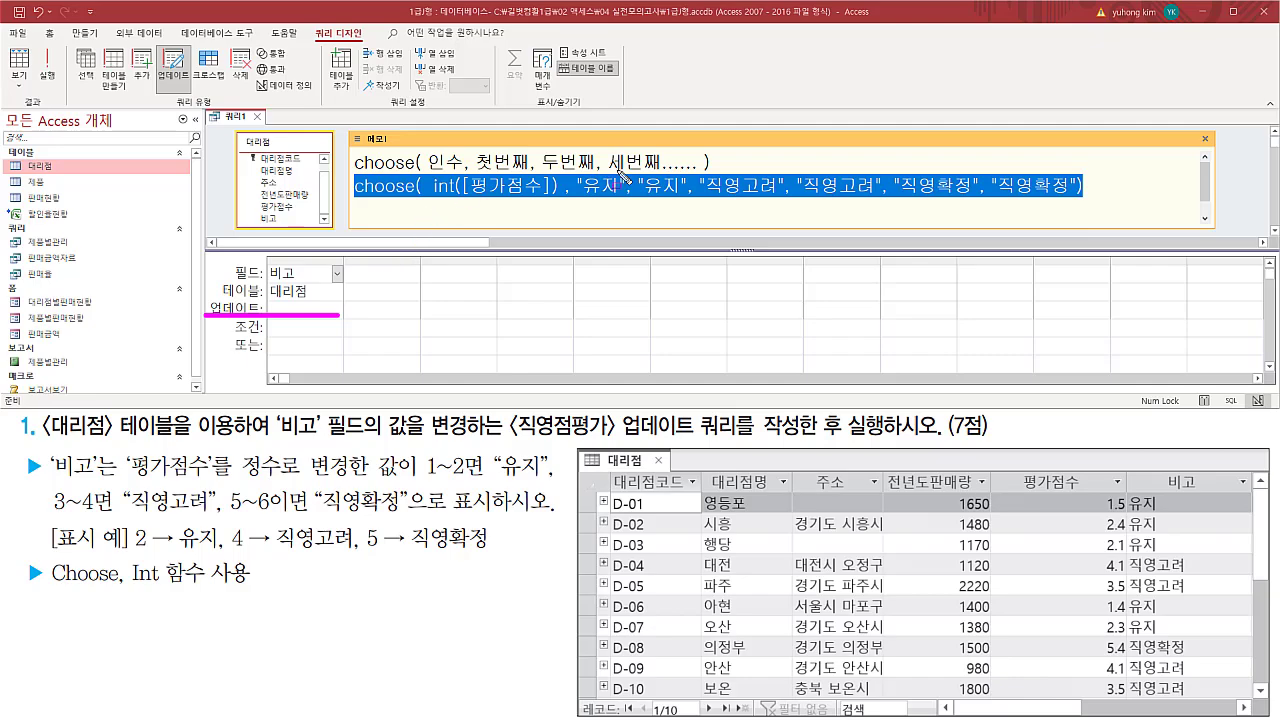
key("Escape")
left_click(293, 309)
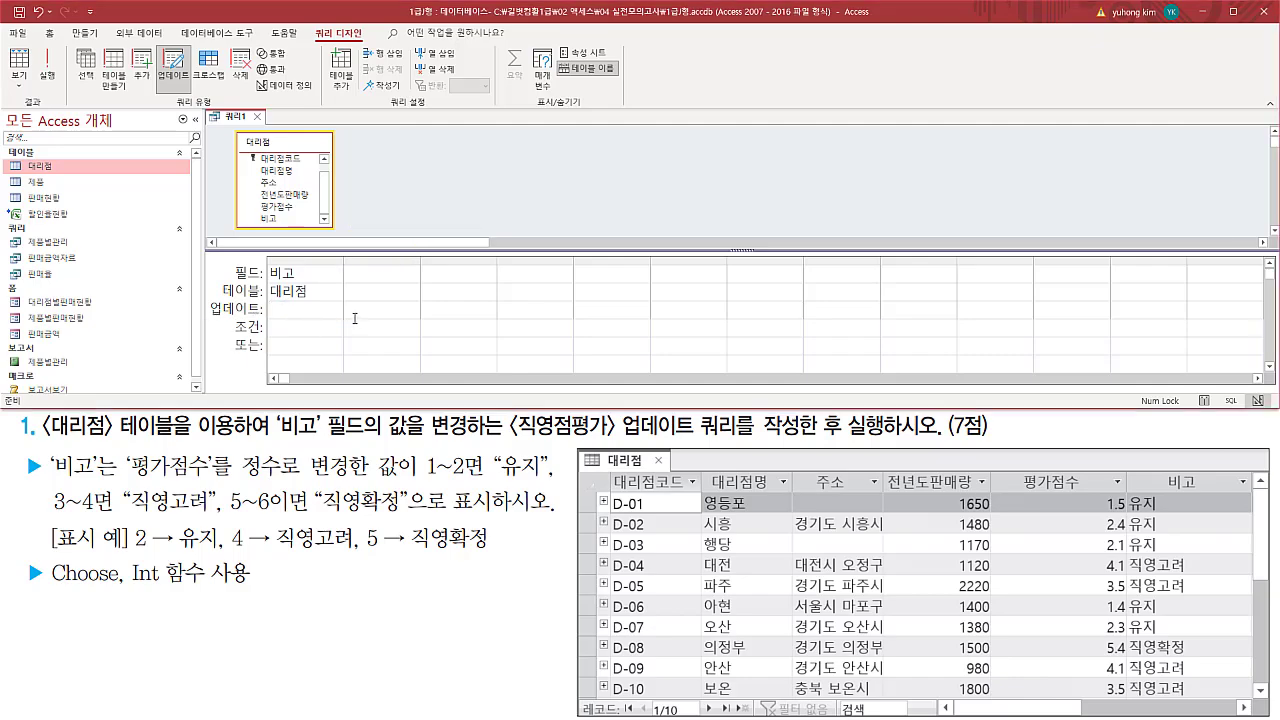
key("ctrl+v")
left_click(311, 330)
double_click(344, 259)
left_click(318, 328)
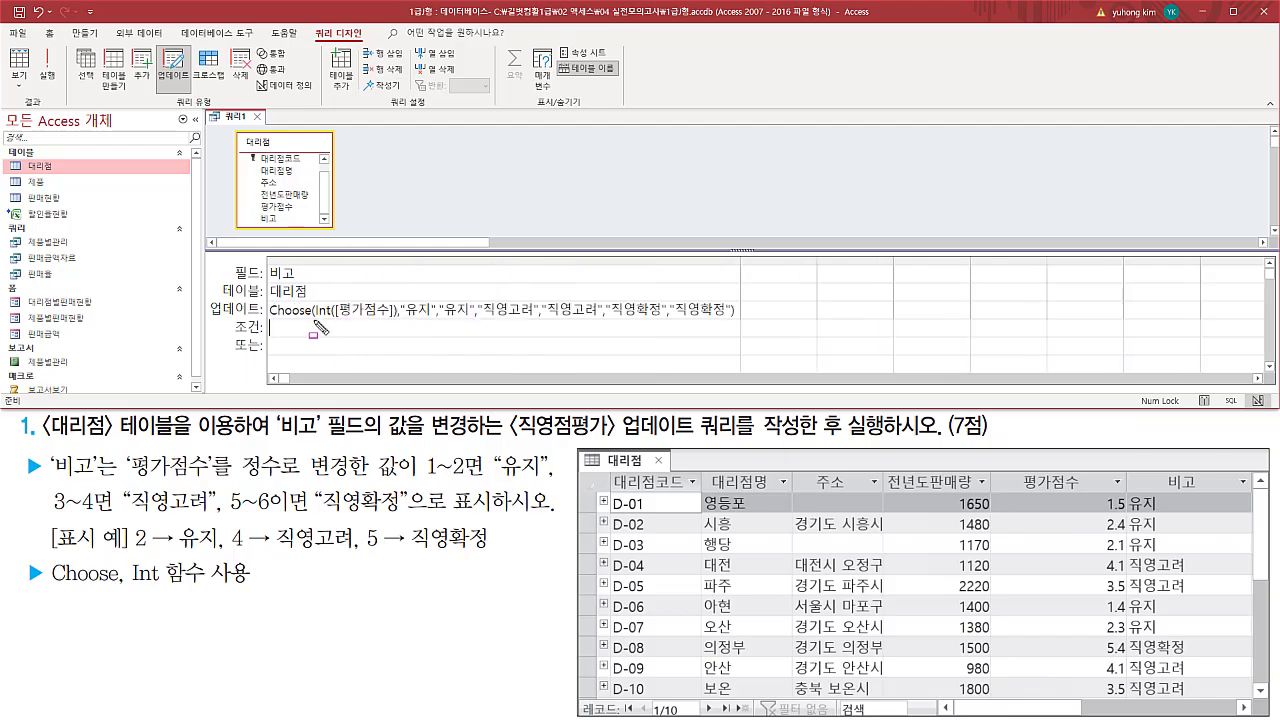
mouse_move(313, 321)
left_mouse_down()
mouse_move(395, 321)
mouse_move(394, 296)
mouse_move(420, 318)
mouse_move(724, 318)
left_mouse_up()
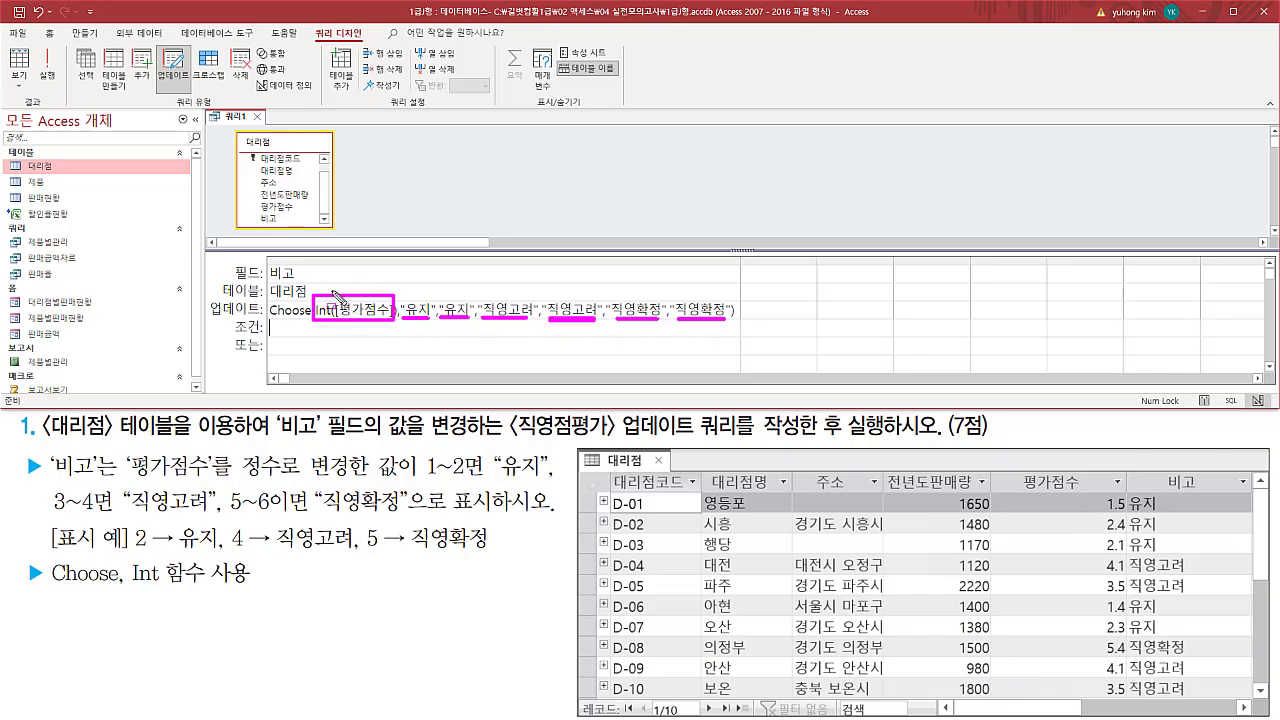
left_click_drag(268, 318, 312, 318)
left_click_drag(208, 296, 268, 326)
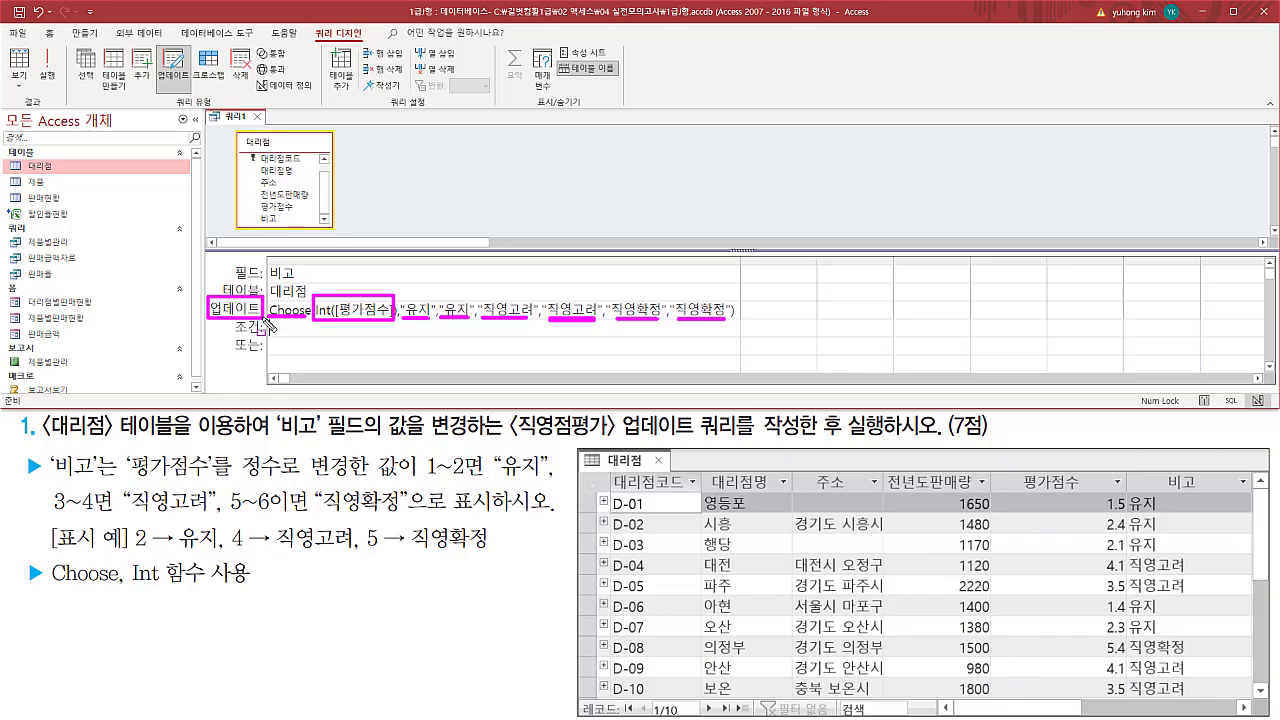
left_click(307, 377)
key("Escape")
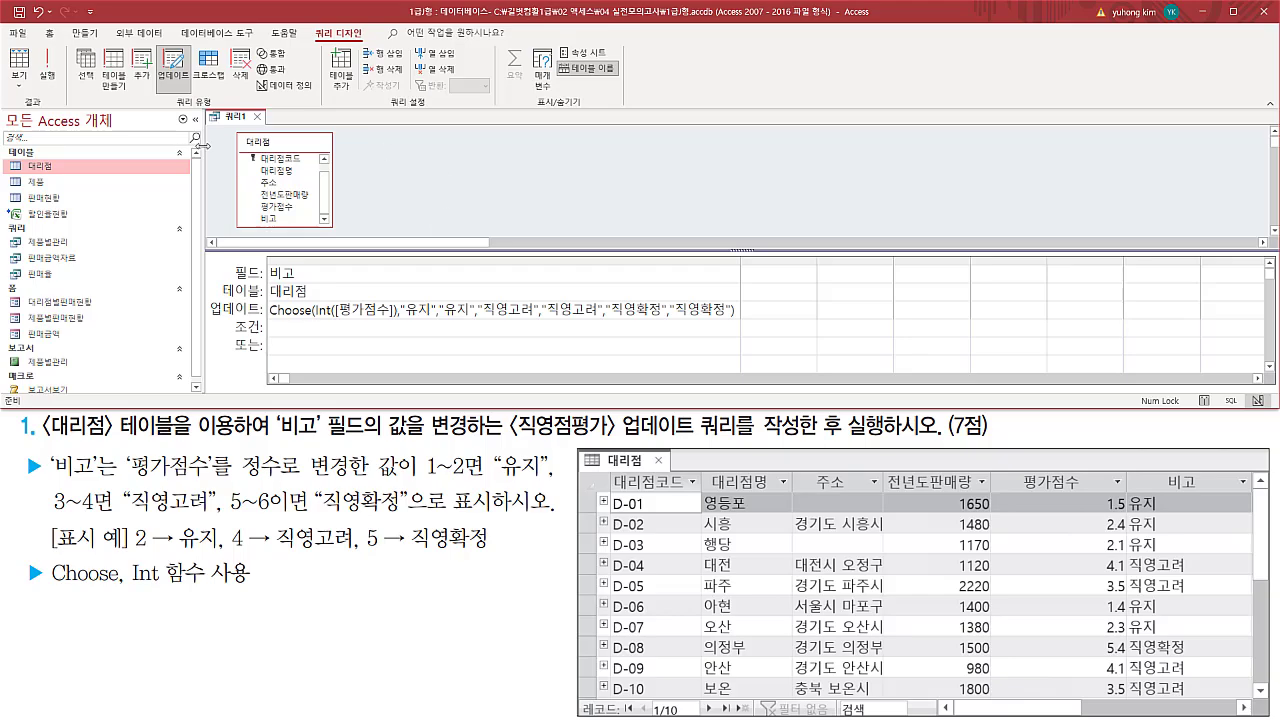
Step: Run the update query on the 대리점 table and accept the record update
left_click_drag(304, 22, 370, 46)
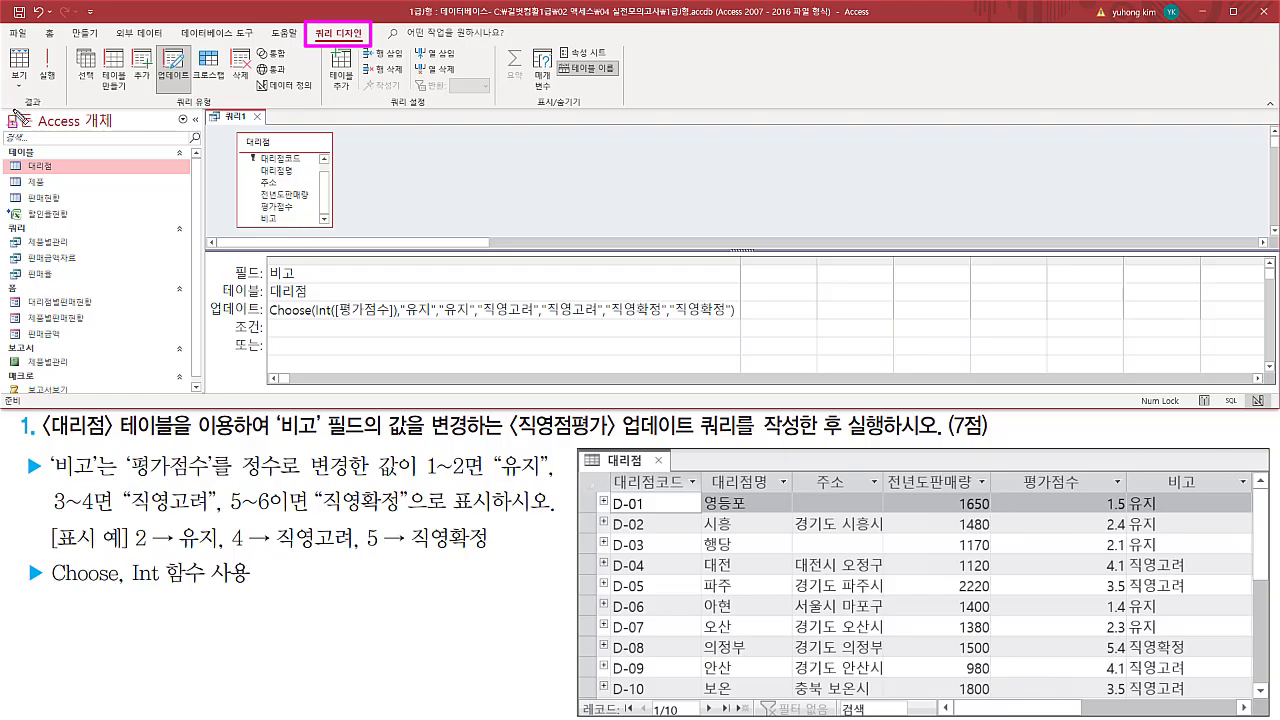
mouse_move(12, 110)
left_mouse_down()
mouse_move(54, 111)
mouse_move(55, 95)
mouse_move(12, 96)
left_mouse_up()
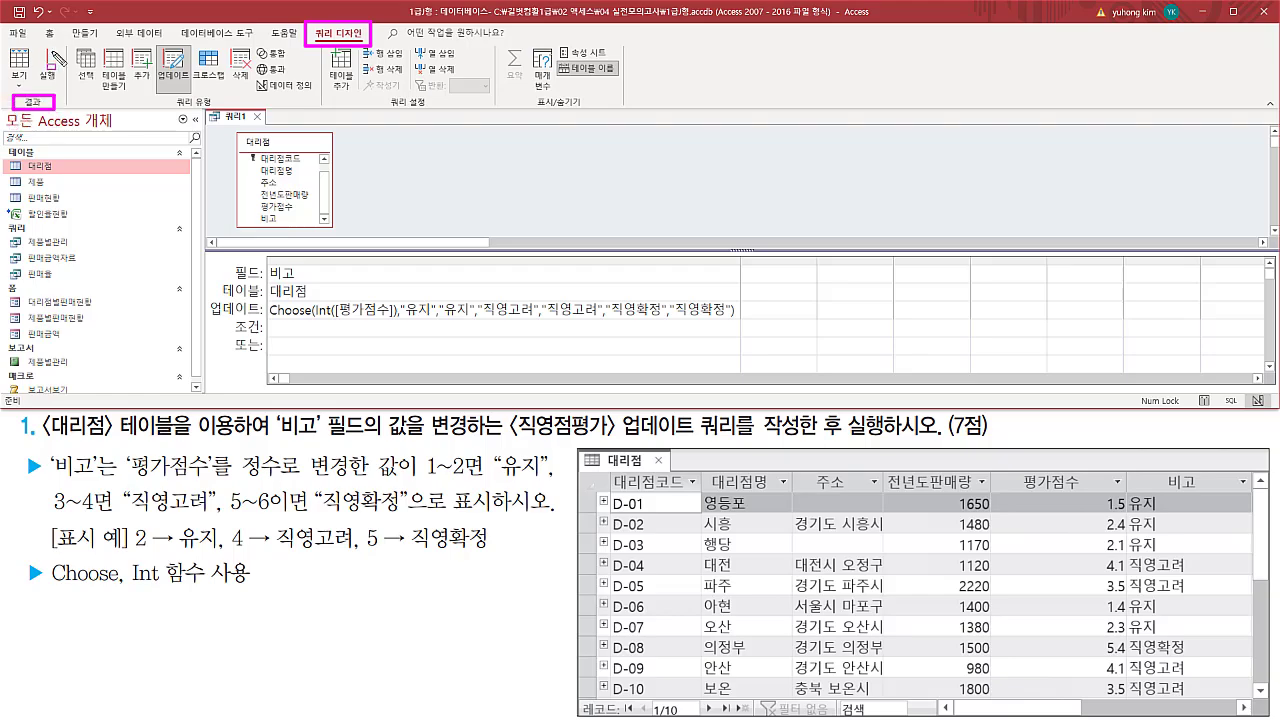
mouse_move(57, 42)
left_mouse_down()
mouse_move(36, 60)
mouse_move(58, 82)
left_mouse_up()
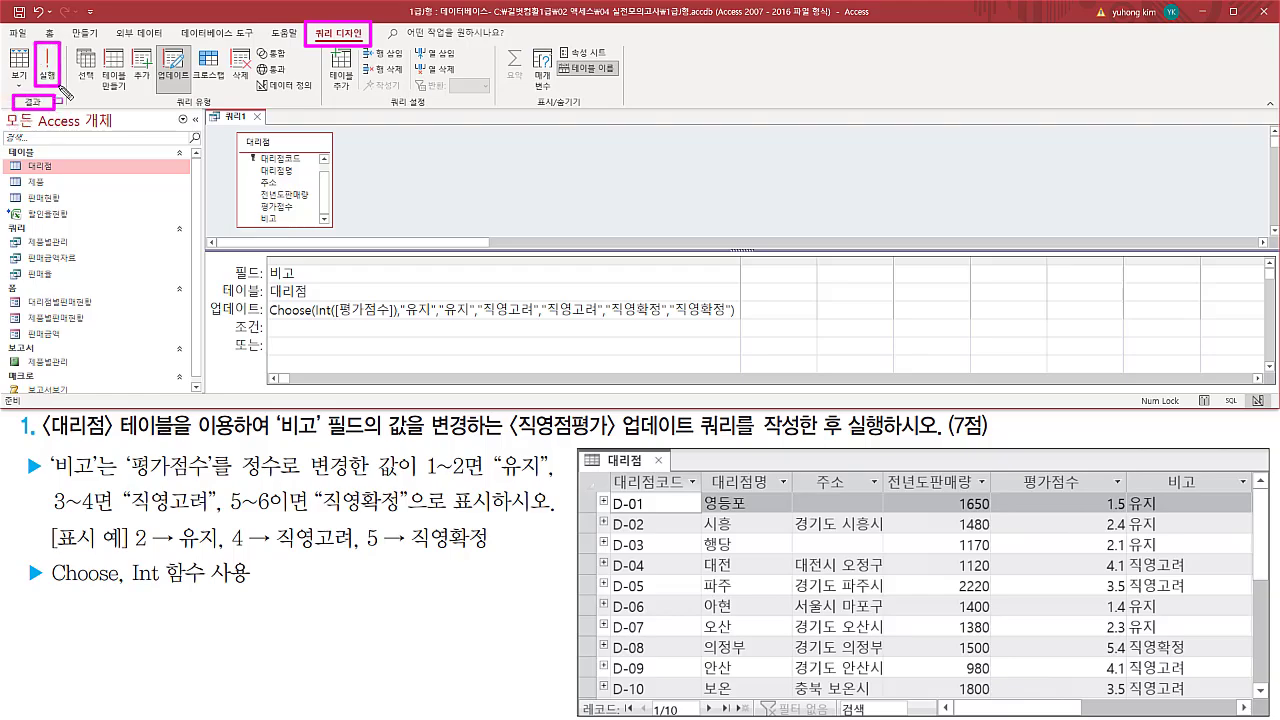
left_click(57, 84)
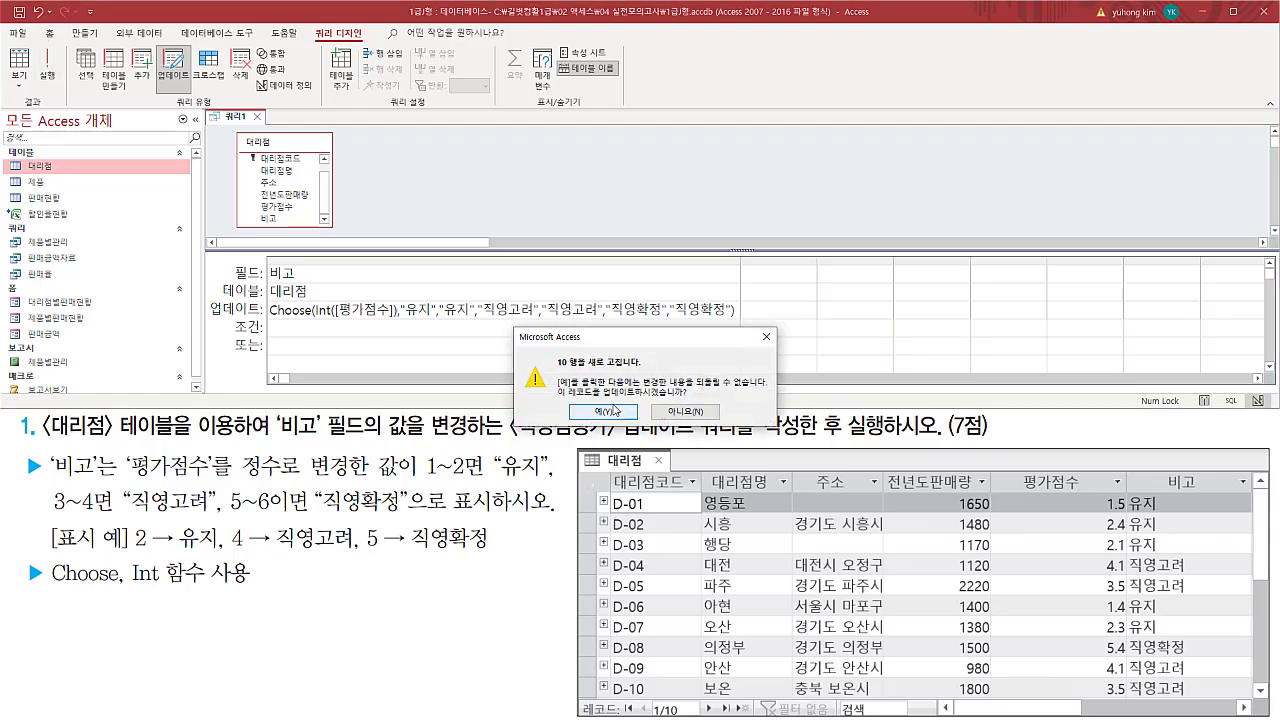
left_click_drag(613, 329, 635, 169)
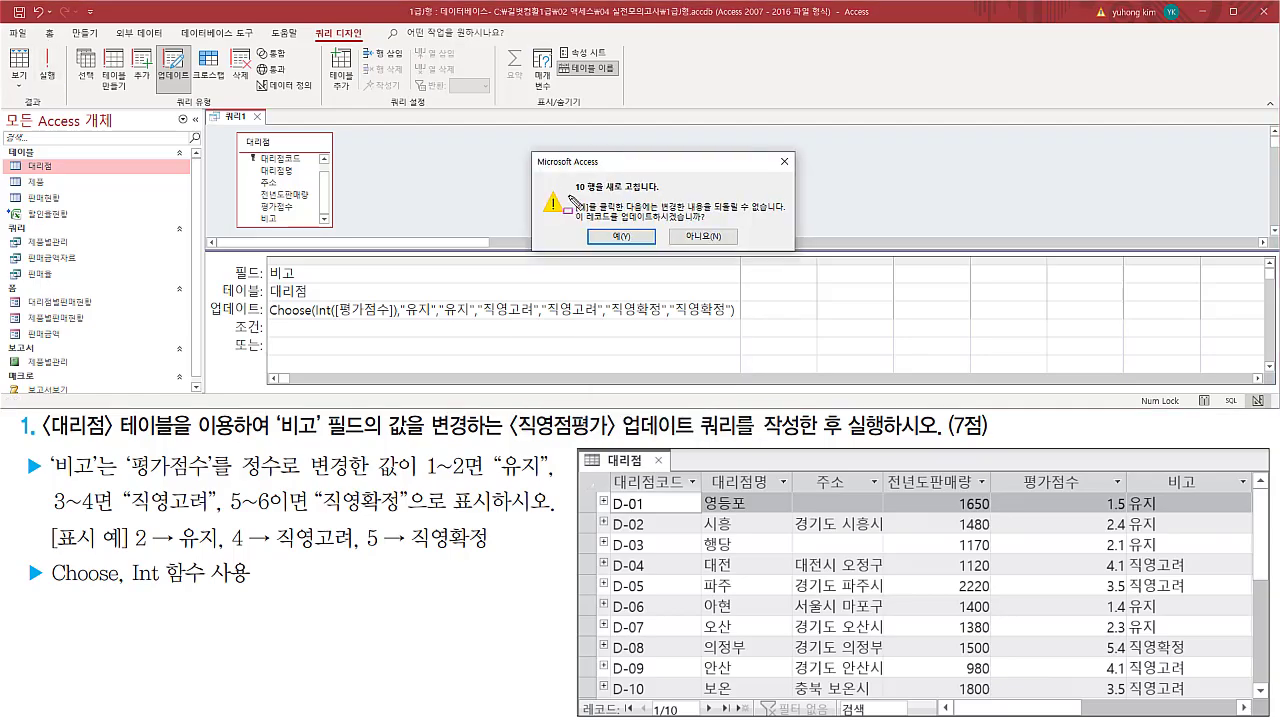
mouse_move(567, 193)
left_mouse_down()
mouse_move(662, 192)
mouse_move(665, 225)
mouse_move(706, 225)
left_mouse_up()
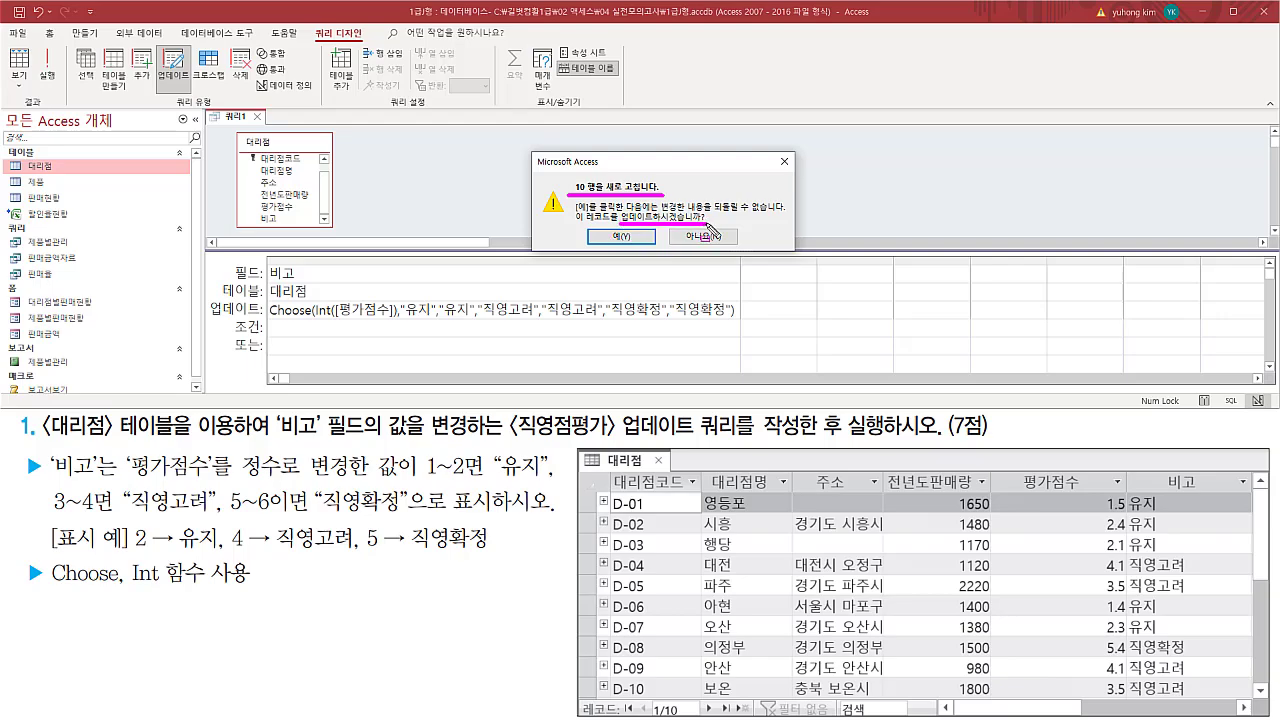
left_click_drag(597, 228, 655, 246)
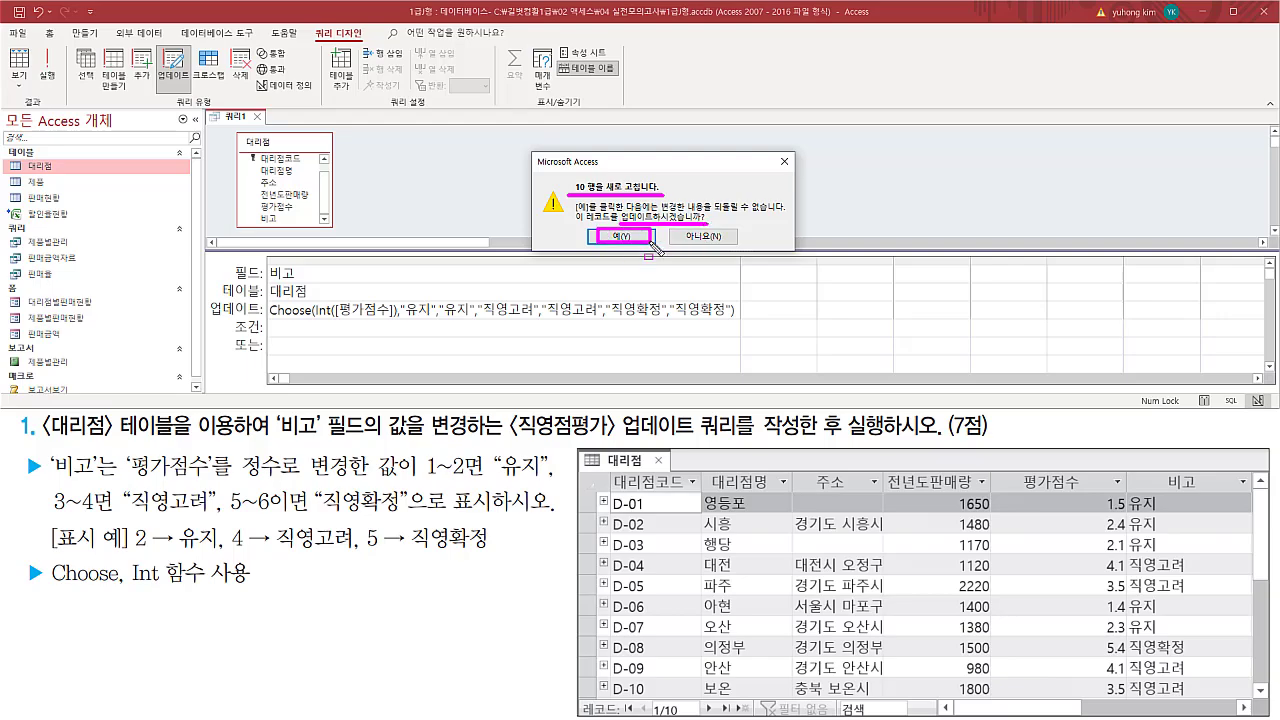
key("Escape")
left_click(618, 237)
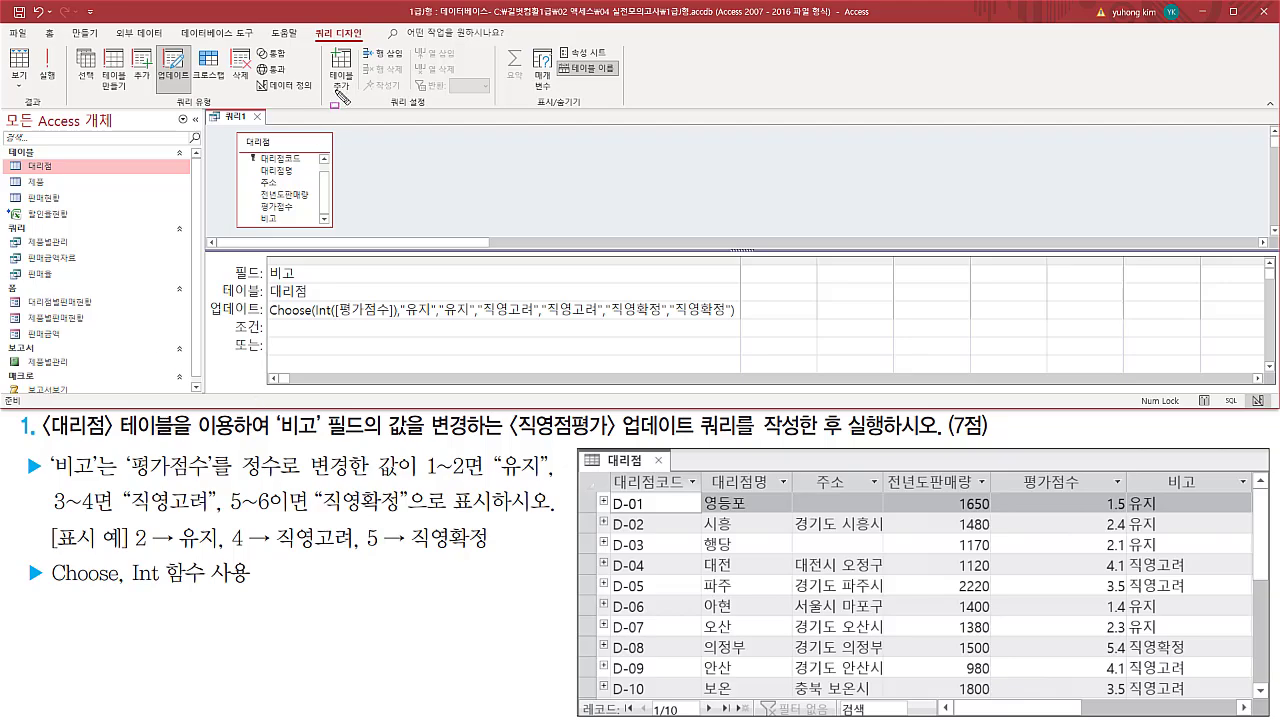
left_click_drag(234, 133, 284, 150)
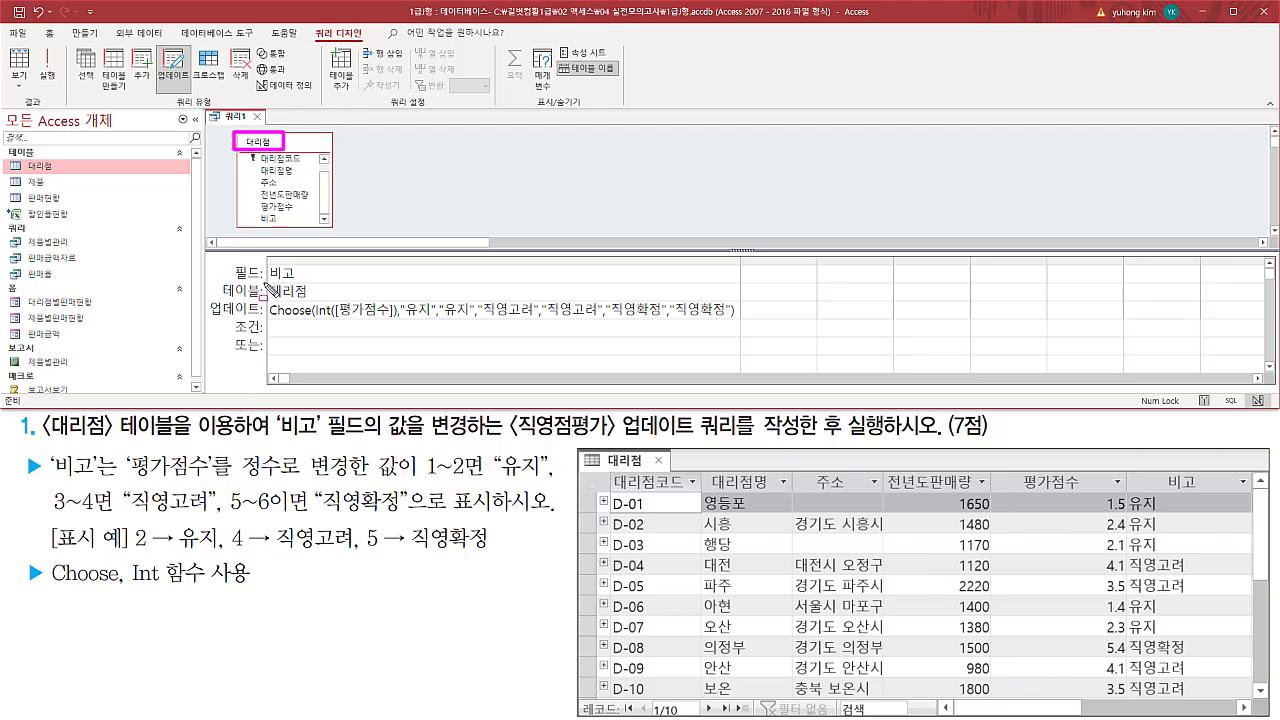
left_click_drag(264, 282, 318, 300)
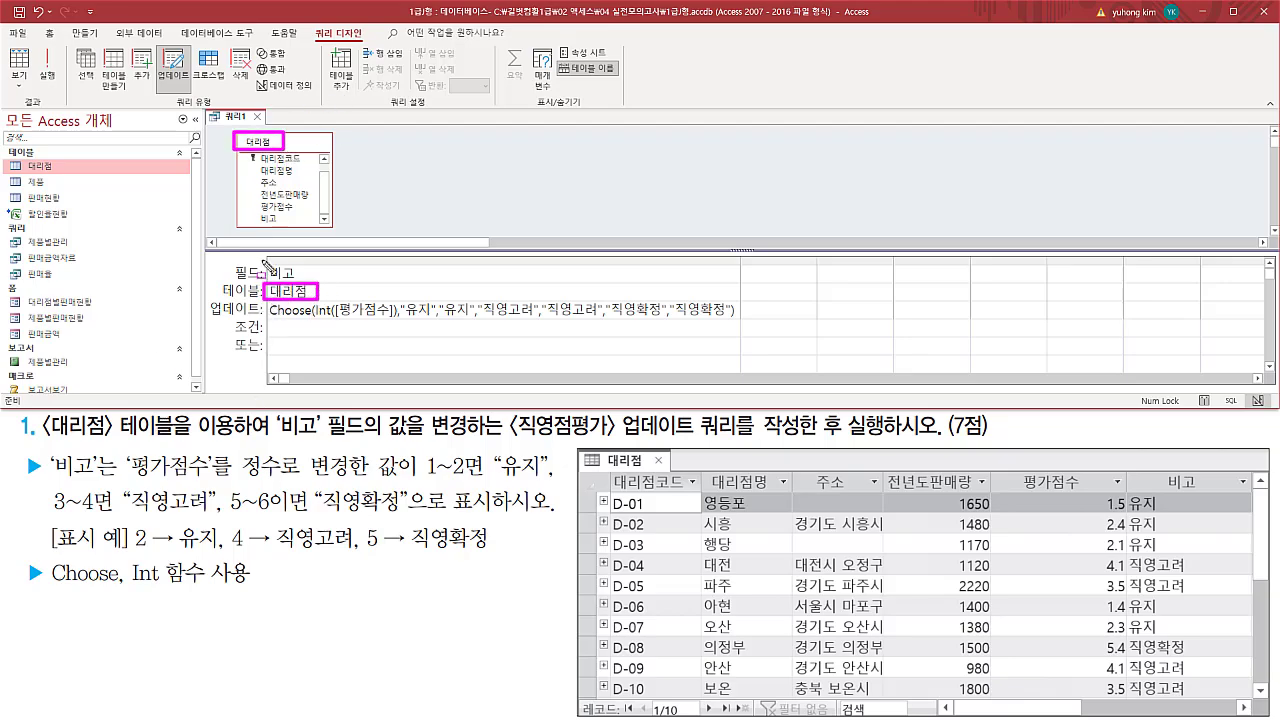
left_click_drag(264, 263, 317, 280)
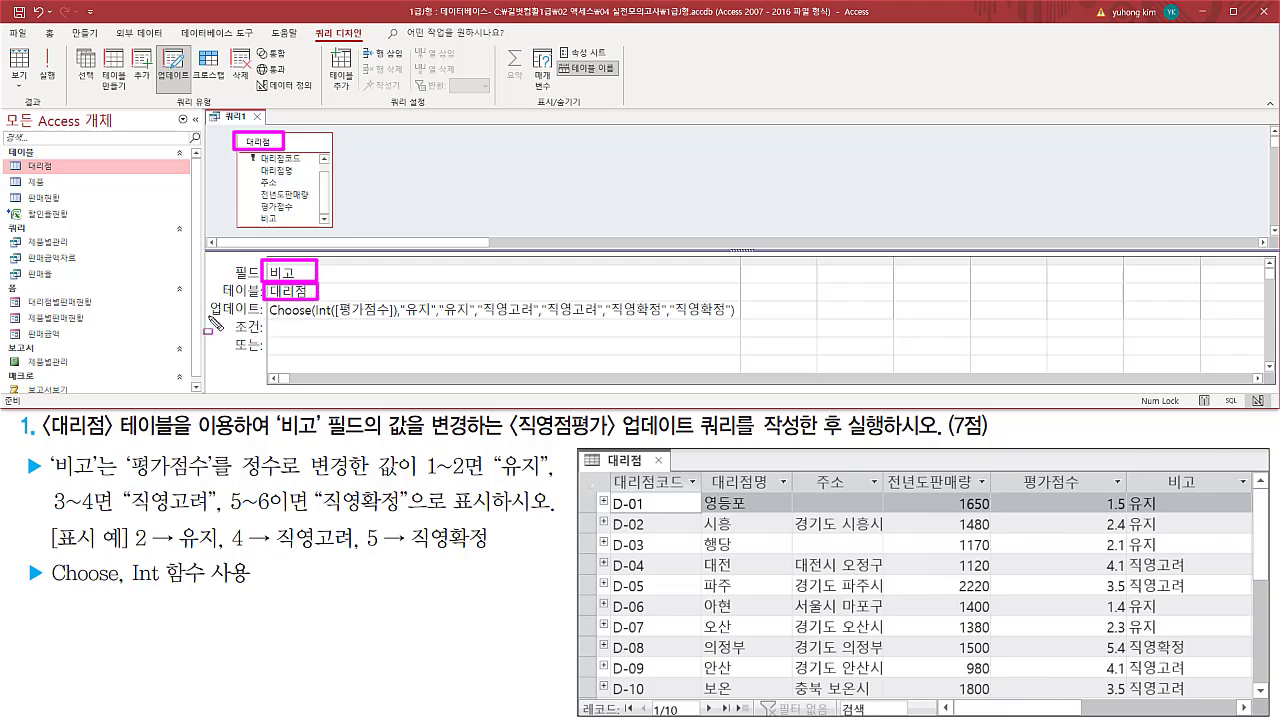
mouse_move(206, 314)
left_mouse_down()
mouse_move(724, 358)
mouse_move(736, 316)
left_mouse_up()
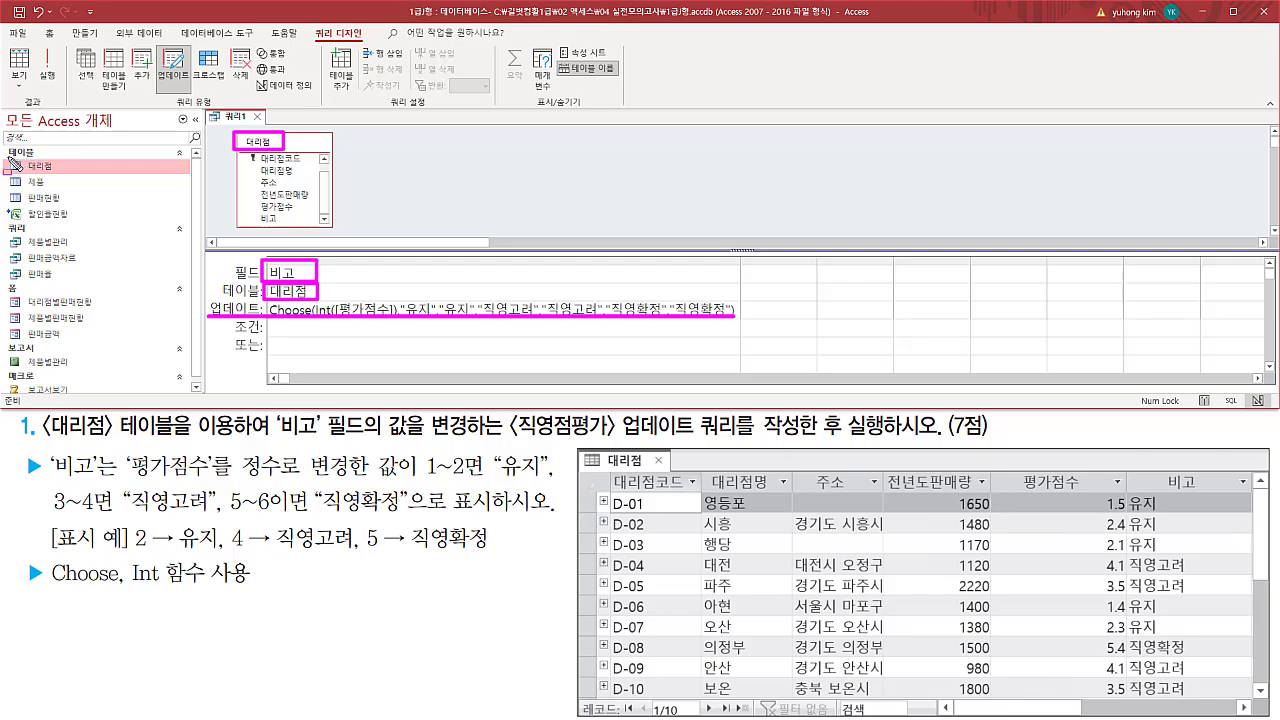
left_click_drag(6, 155, 71, 178)
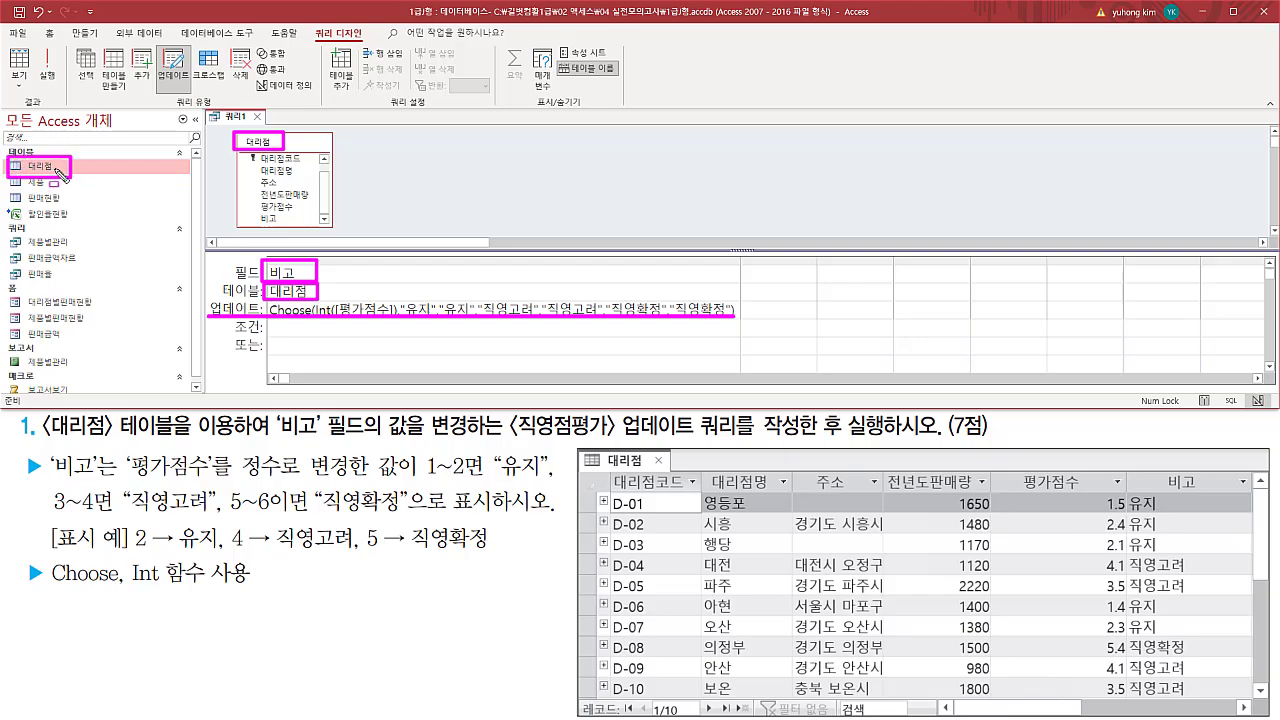
key("Escape")
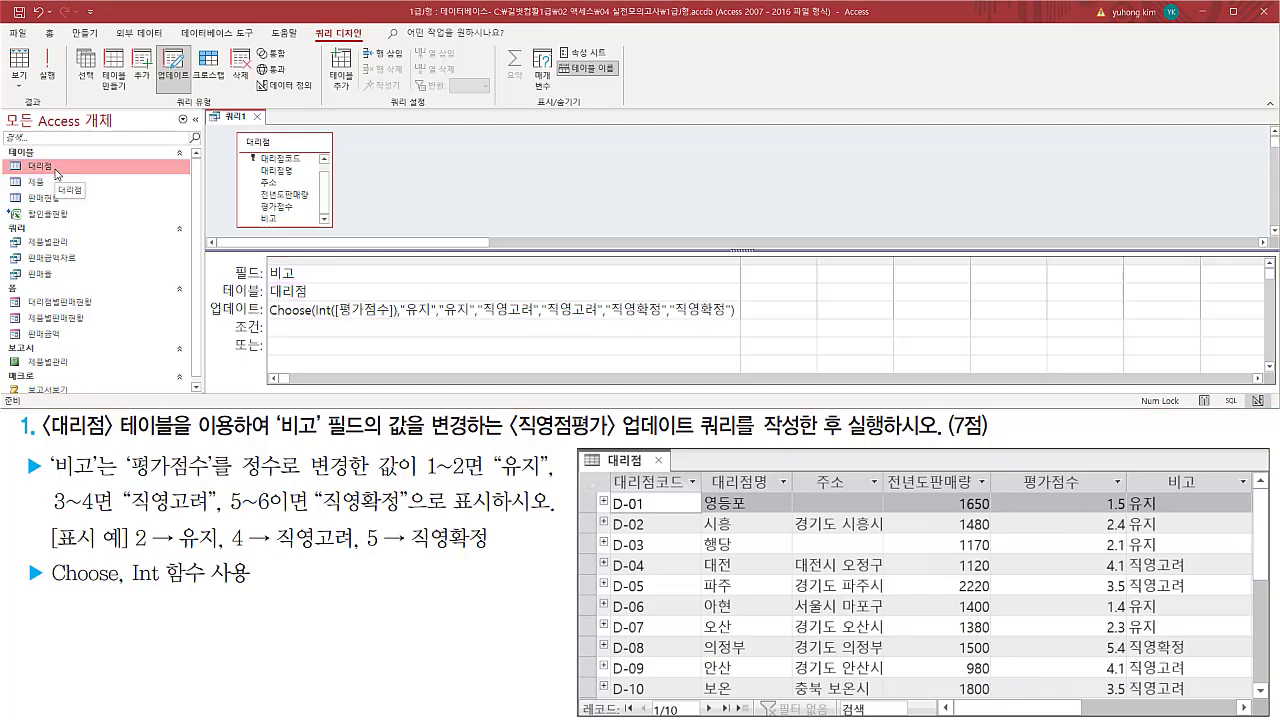
Step: Open the 대리점 table and check its 비고 column after the update
double_click(56, 168)
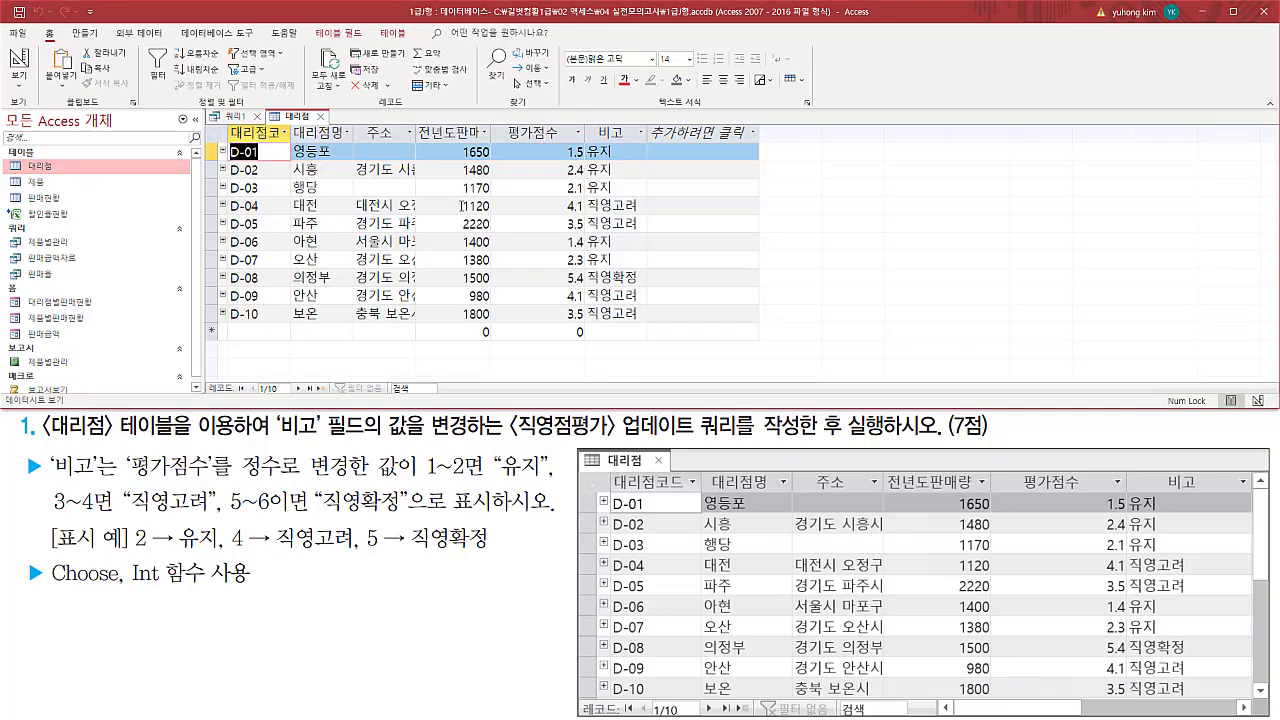
left_click_drag(586, 143, 650, 328)
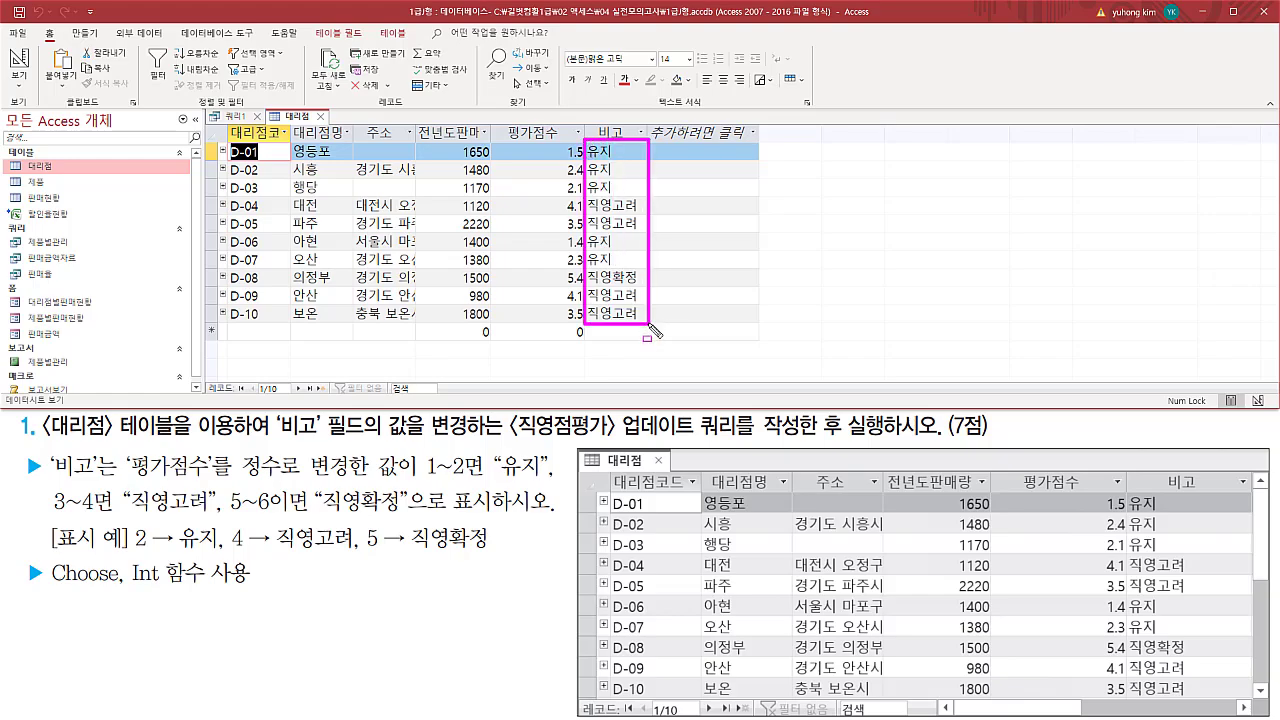
key("Escape")
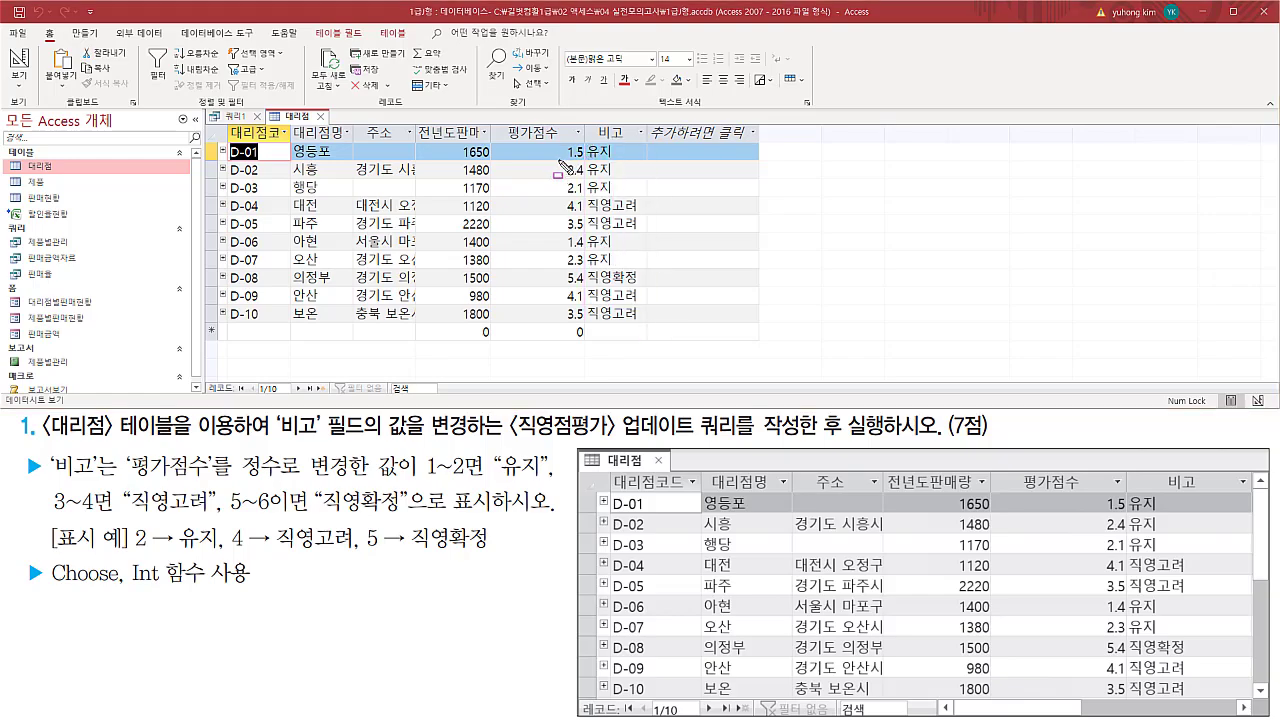
Step: Check that the 대리점 records with a 평가점수 in the 1~2 range have 유지 in the 비고 field
left_click_drag(559, 158, 611, 159)
left_click_drag(619, 160, 629, 143)
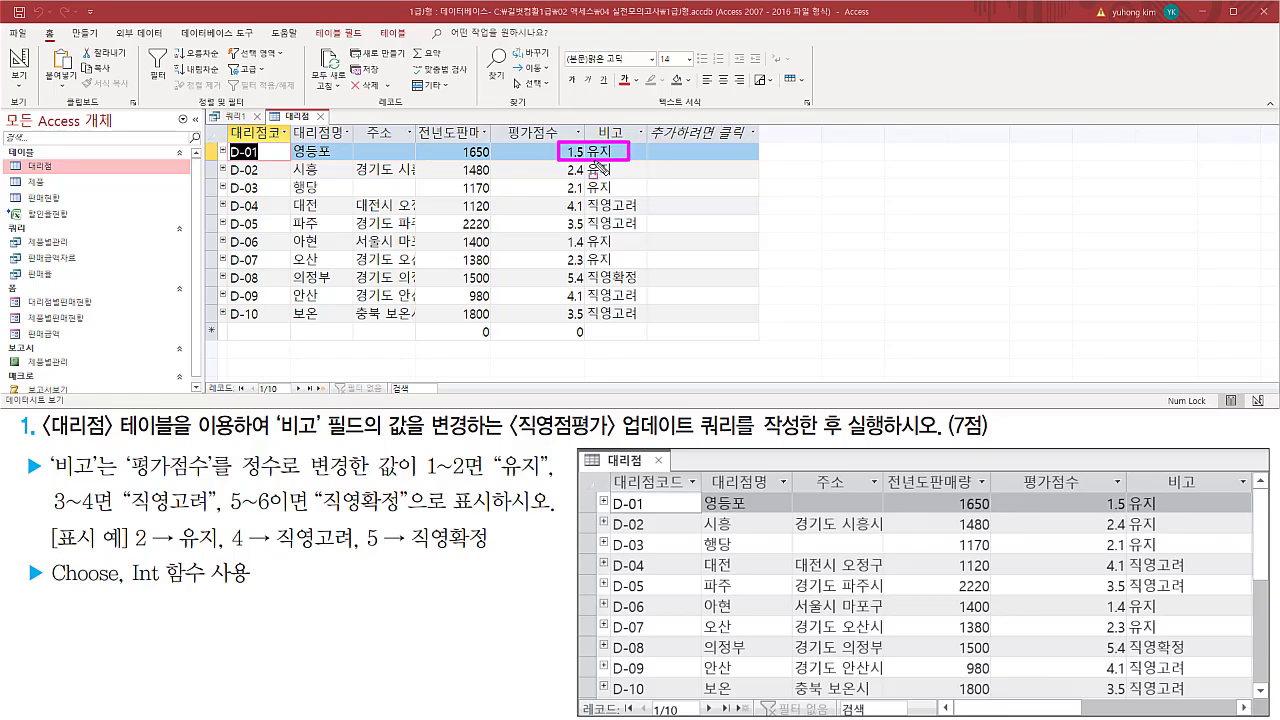
mouse_move(558, 252)
left_mouse_down()
mouse_move(632, 252)
mouse_move(629, 235)
left_mouse_up()
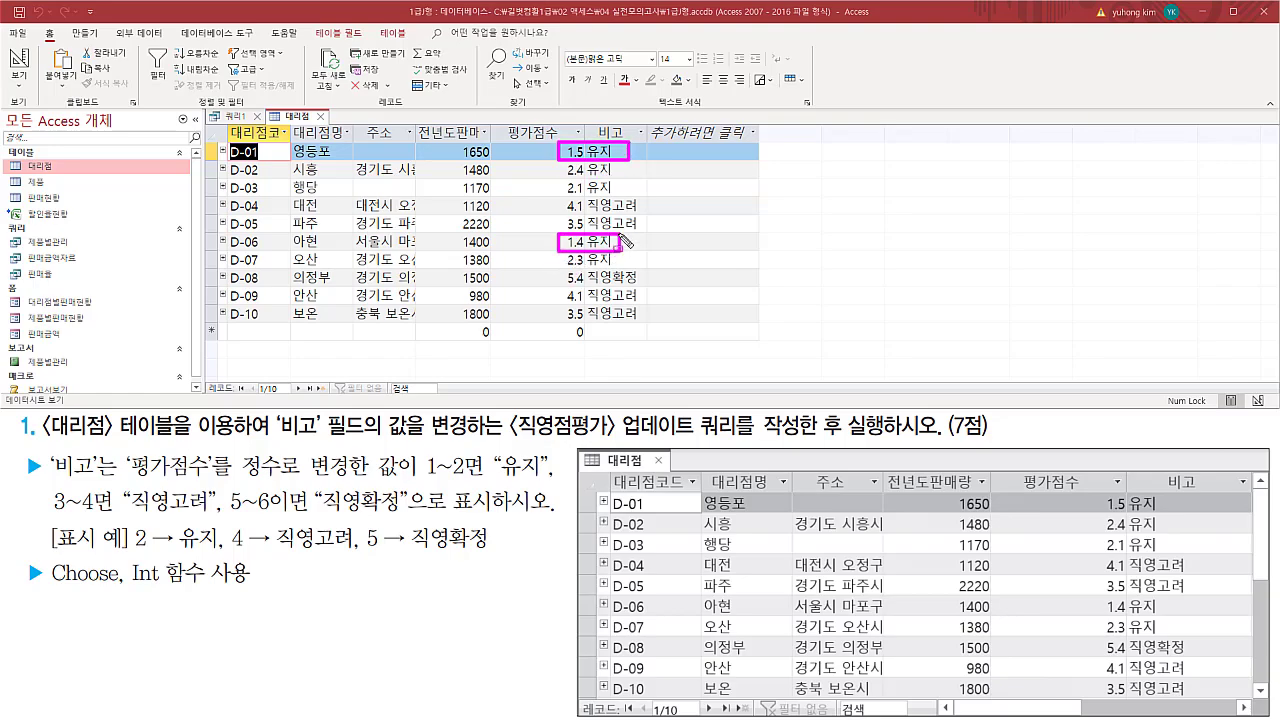
mouse_move(550, 178)
left_mouse_down()
mouse_move(614, 179)
mouse_move(626, 196)
left_mouse_up()
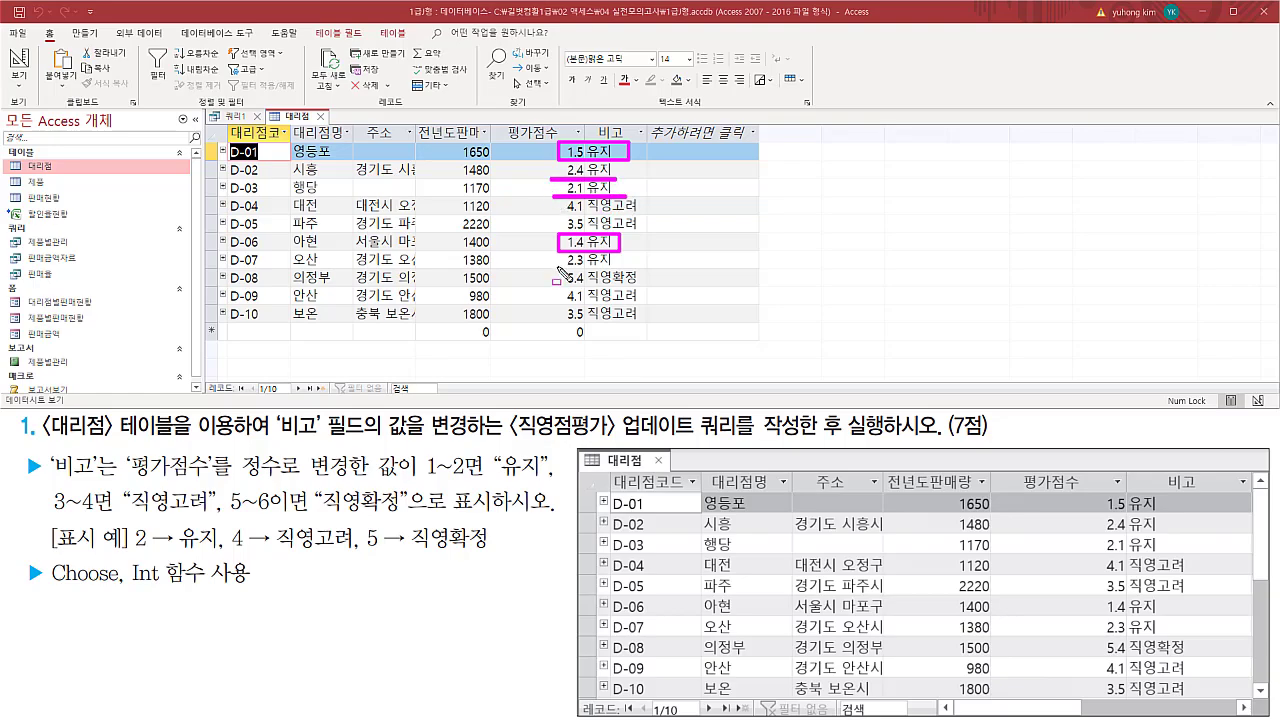
left_click_drag(556, 267, 612, 267)
key("Escape")
Step: Check the 비고 field for 직영고려 on scores of 3~4 and 직영확정 on scores of 5~6
mouse_move(558, 240)
left_mouse_down()
mouse_move(640, 244)
mouse_move(650, 224)
left_mouse_up()
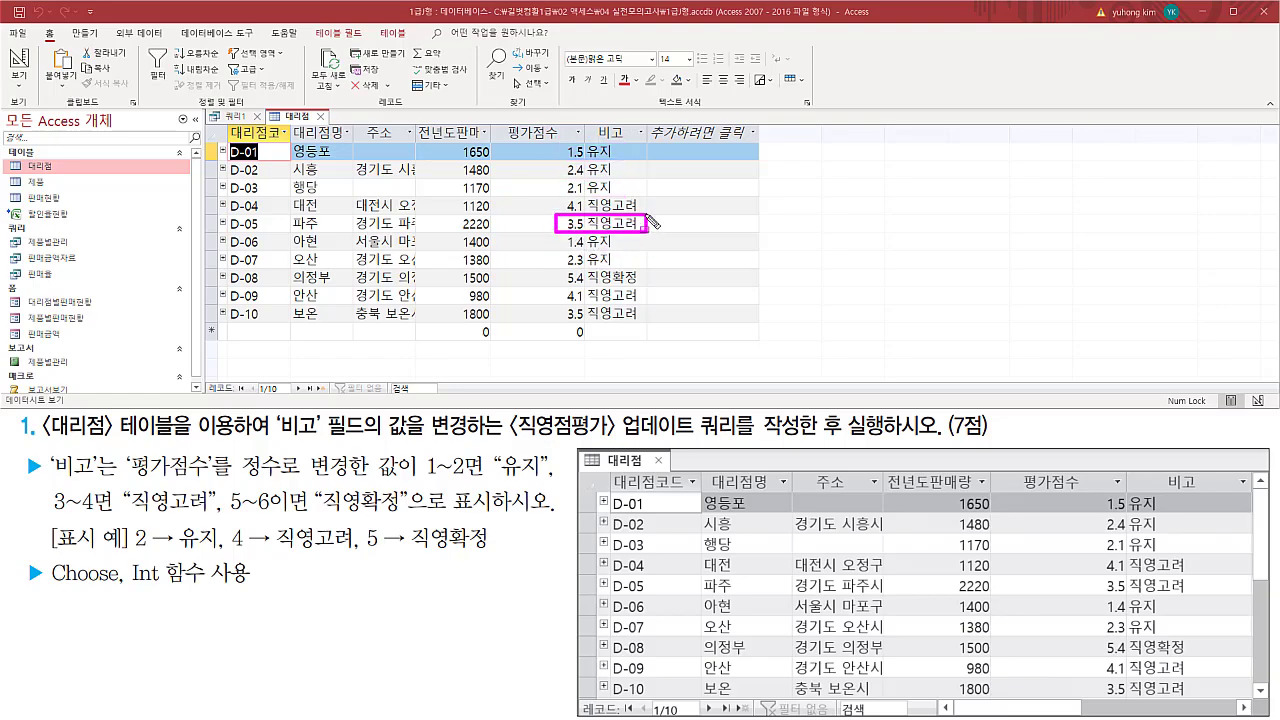
mouse_move(562, 304)
left_mouse_down()
mouse_move(565, 324)
mouse_move(566, 305)
left_mouse_up()
mouse_move(566, 208)
left_mouse_down()
mouse_move(622, 216)
mouse_move(650, 198)
mouse_move(562, 197)
left_mouse_up()
left_click_drag(626, 298, 649, 304)
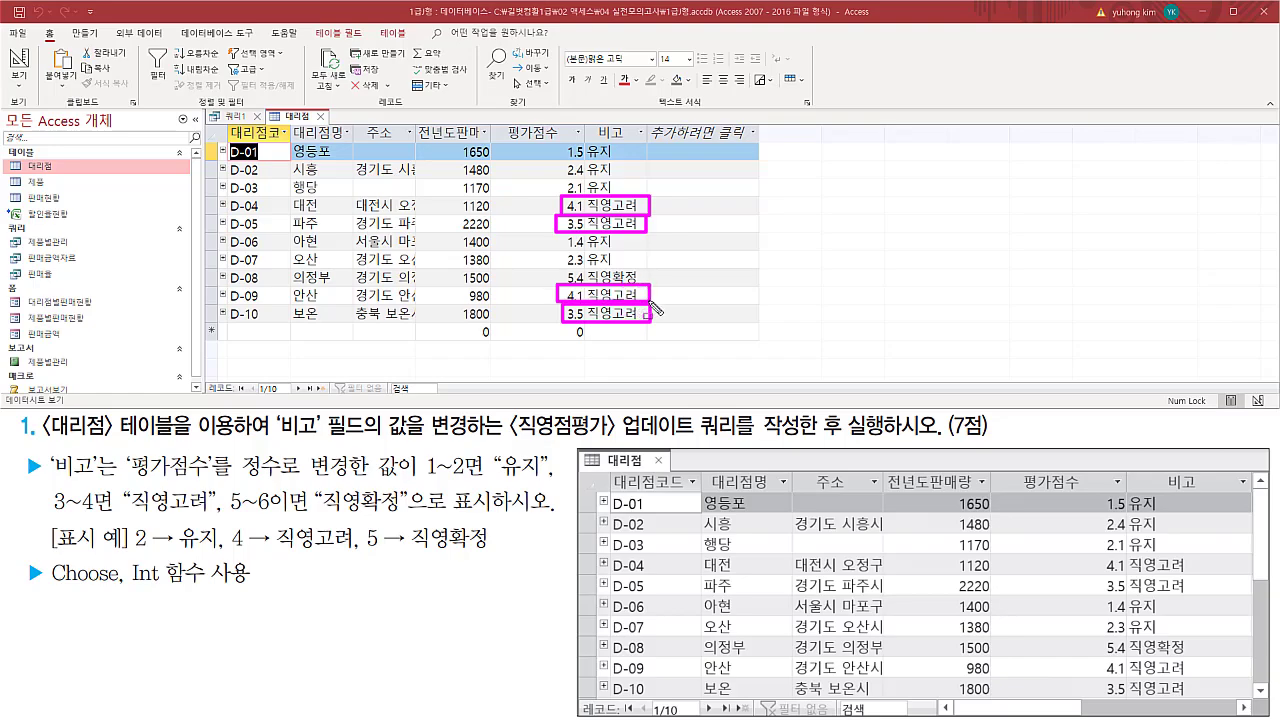
key("Escape")
left_click_drag(558, 266, 648, 288)
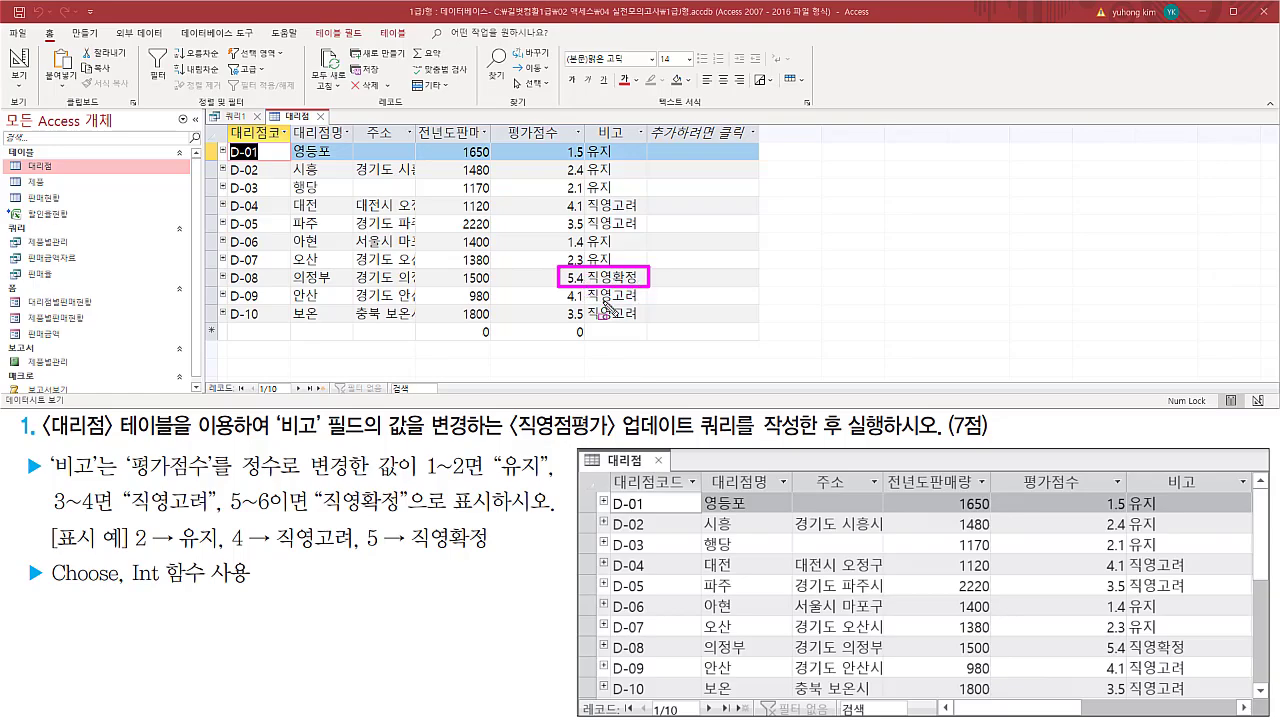
key("Escape")
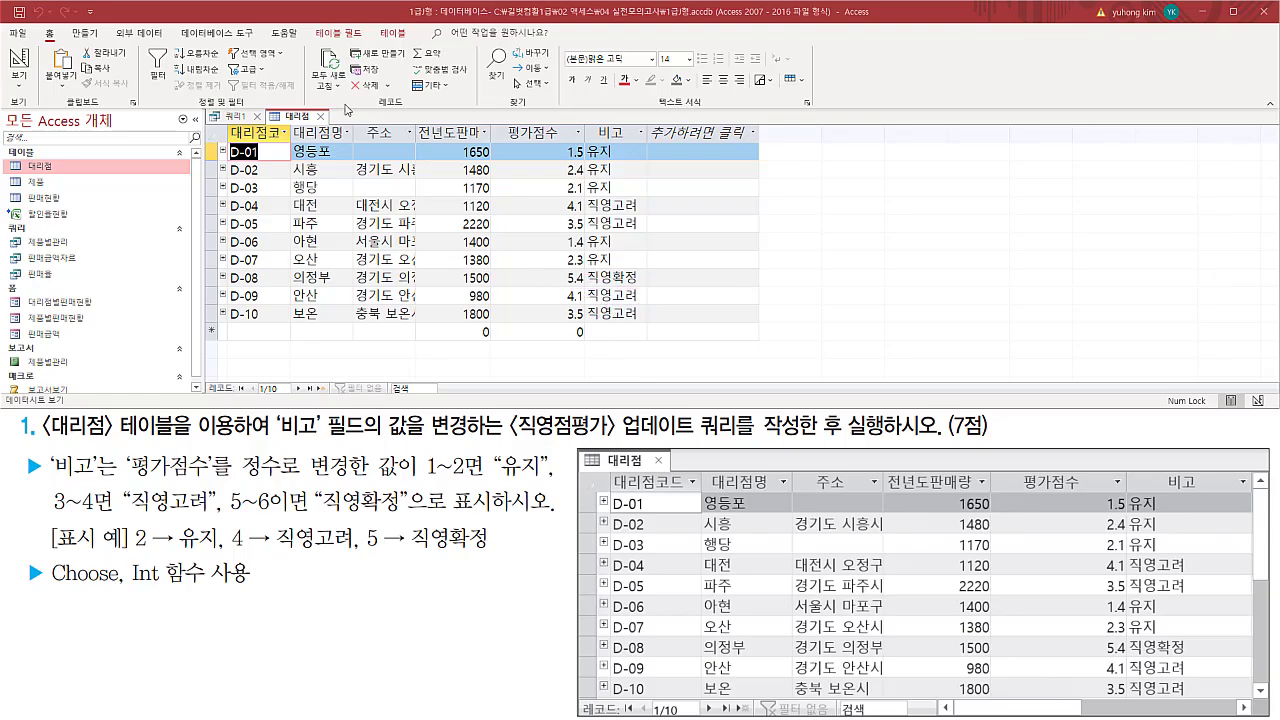
Step: Review the whole 비고 column of the 대리점 table and close the table
left_click_drag(266, 102, 333, 128)
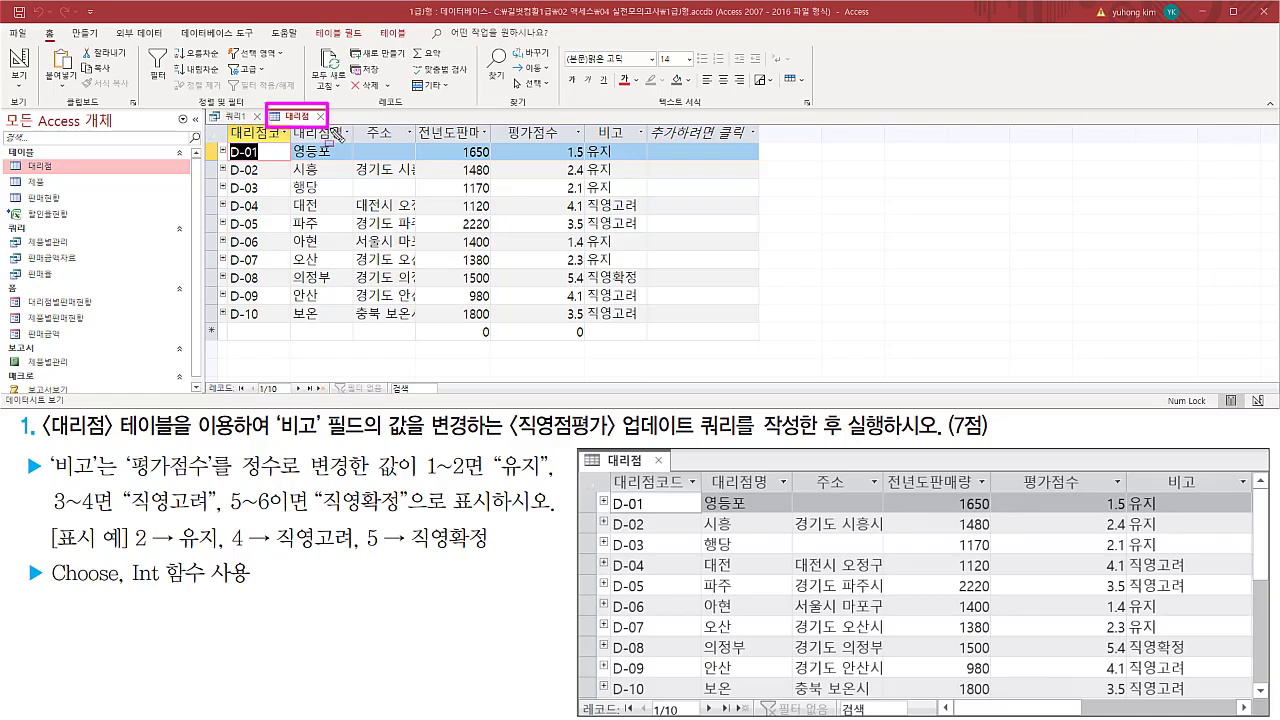
mouse_move(587, 119)
left_mouse_down()
mouse_move(641, 142)
mouse_move(650, 322)
left_mouse_up()
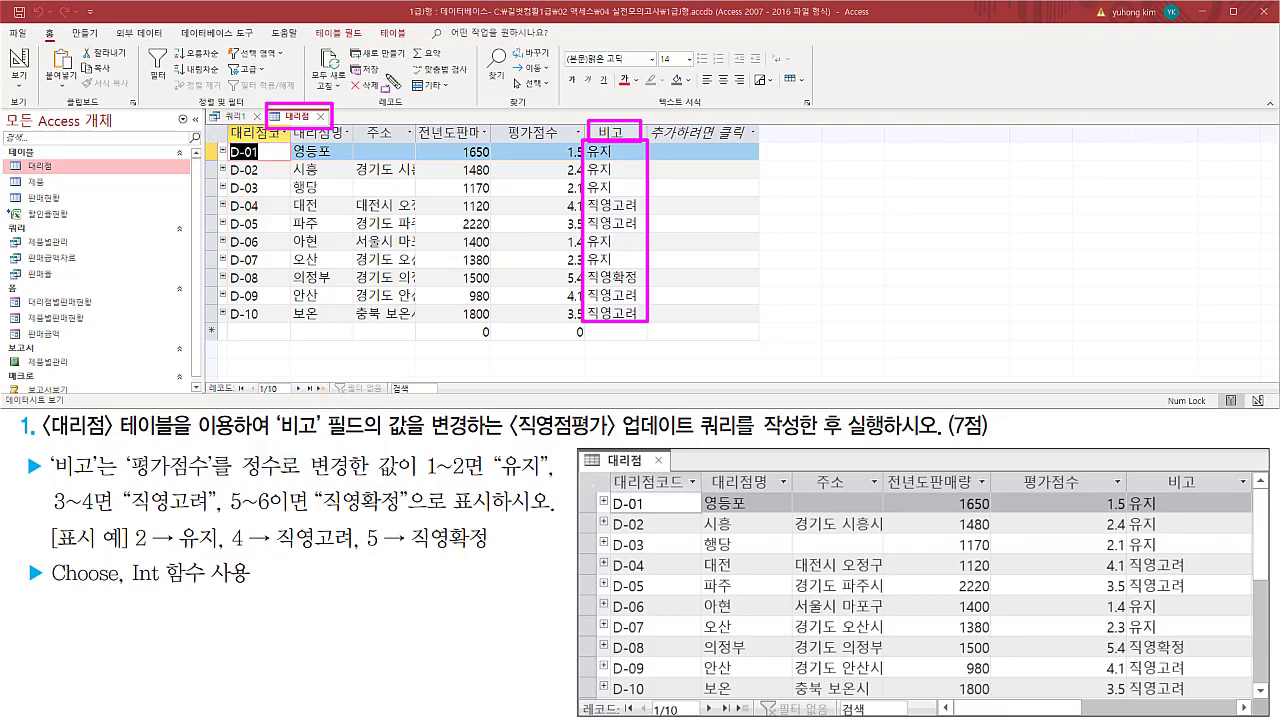
key("Escape")
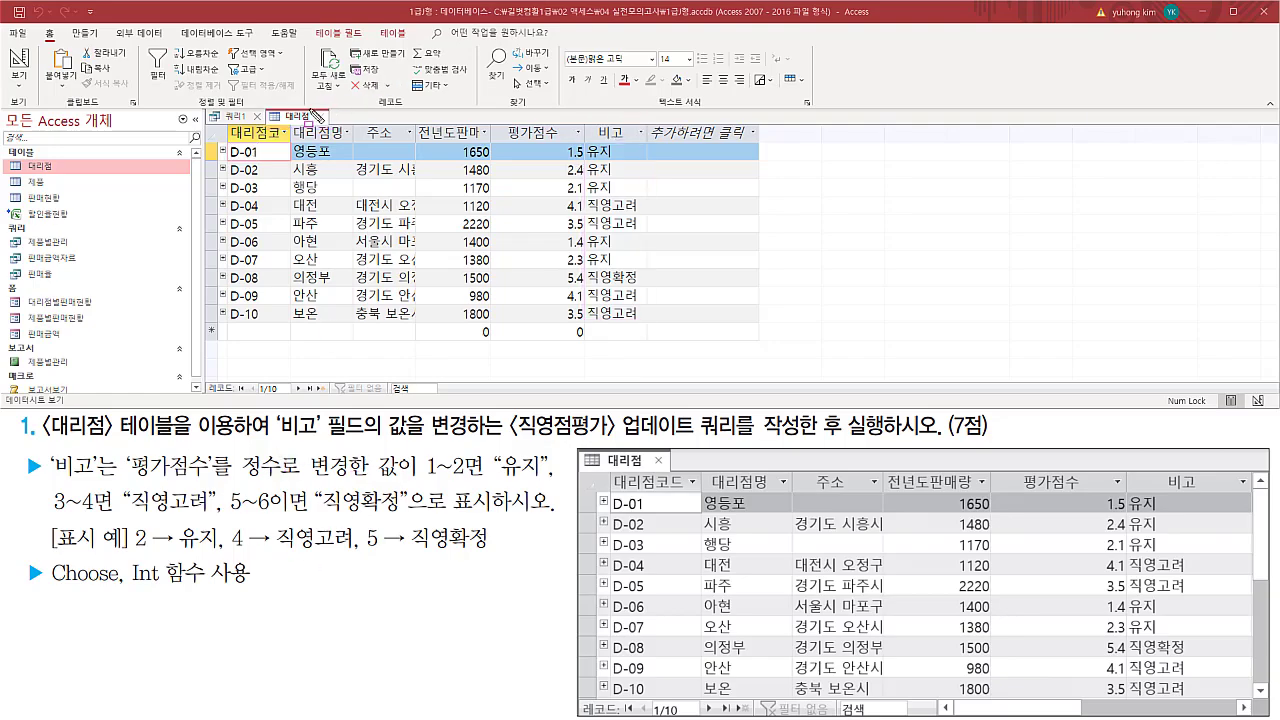
left_click(317, 116)
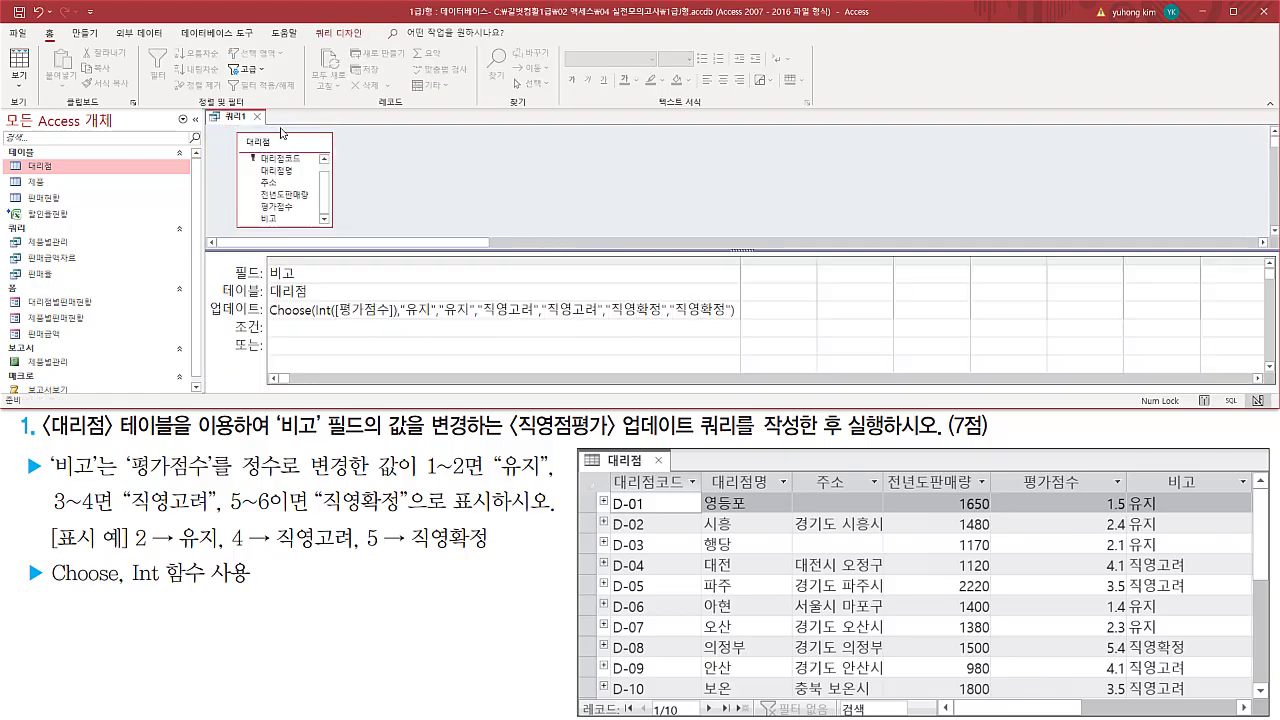
Step: Close the update query's design and agree to save its changes
left_click_drag(249, 109, 266, 126)
key("Escape")
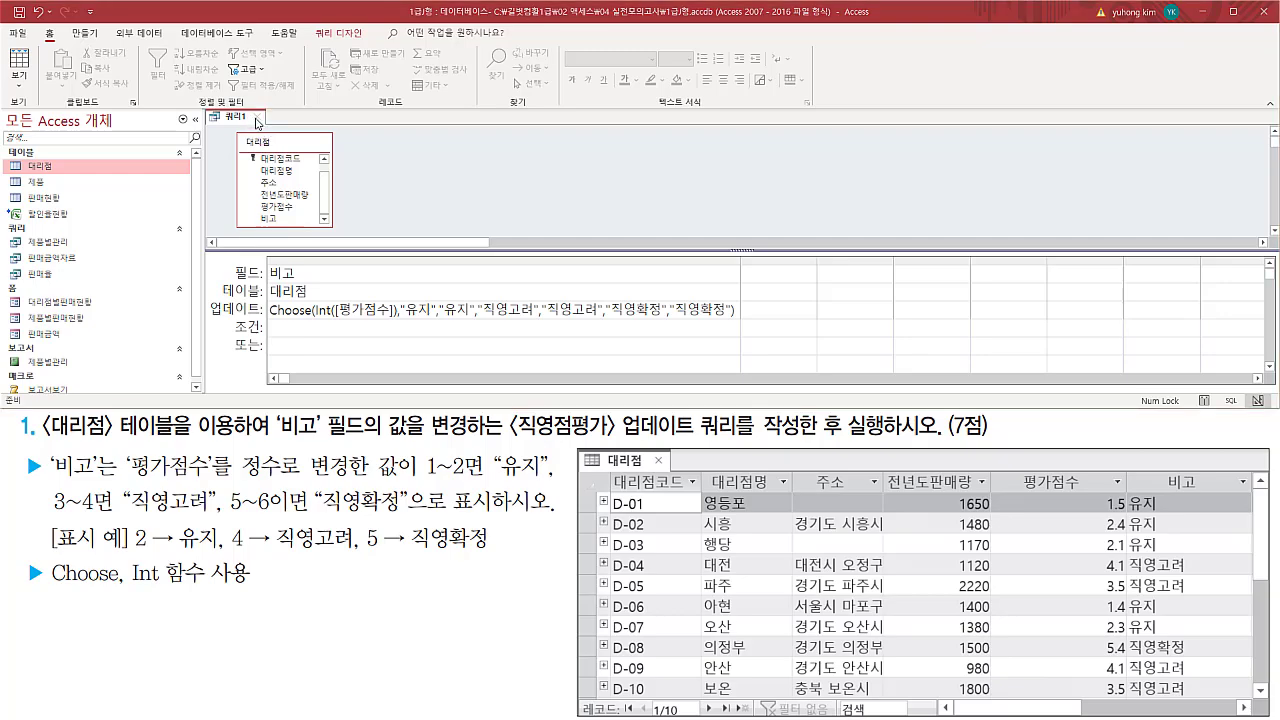
left_click(257, 117)
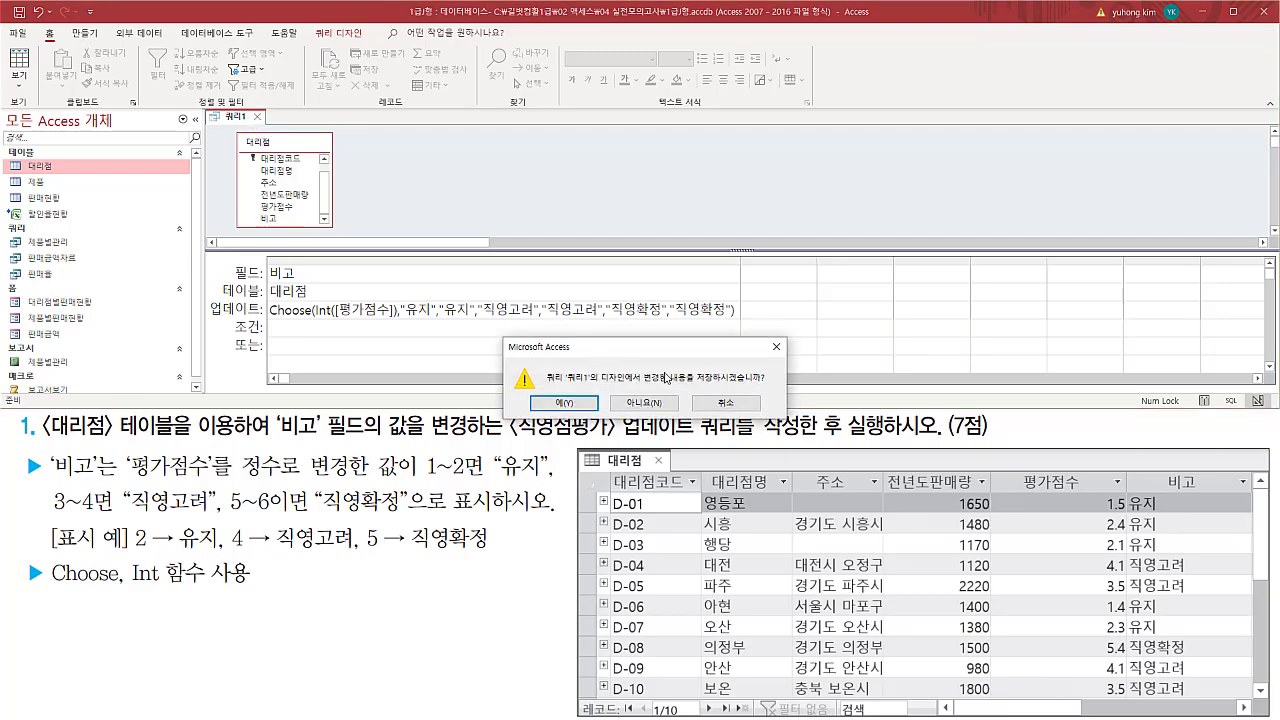
left_click_drag(697, 382, 772, 382)
left_click_drag(523, 391, 614, 429)
key("Escape")
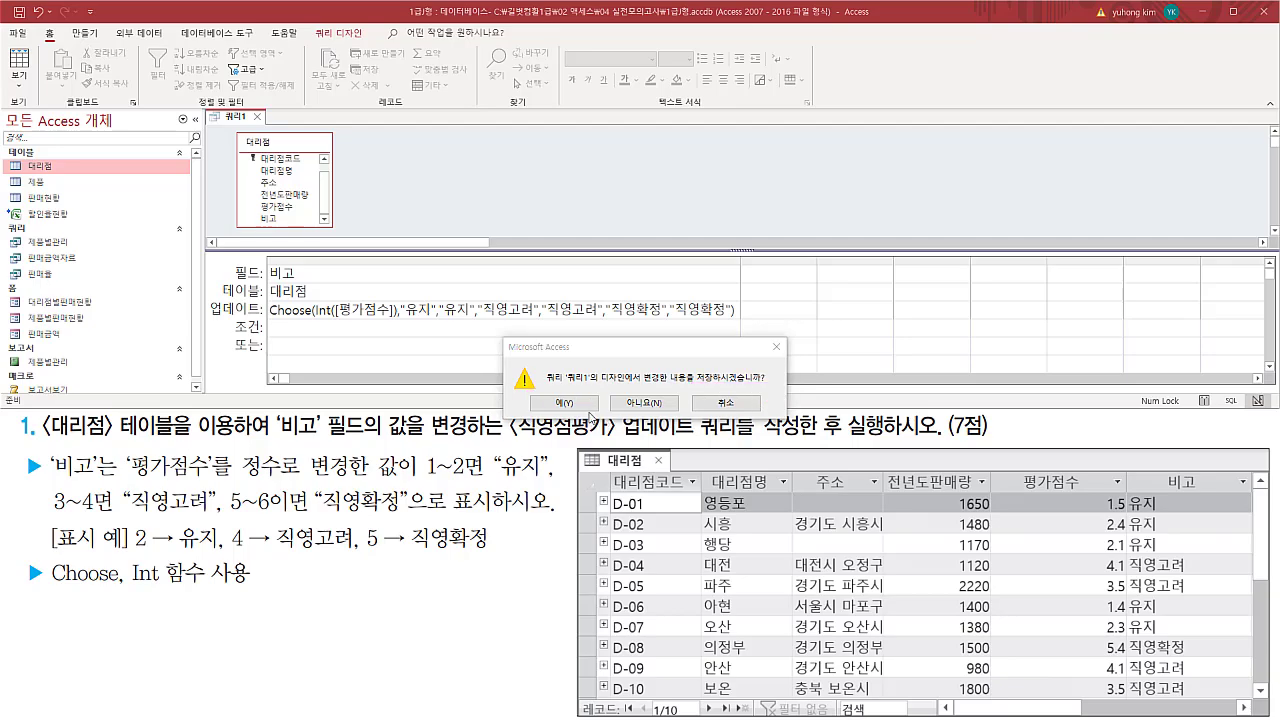
left_click(566, 402)
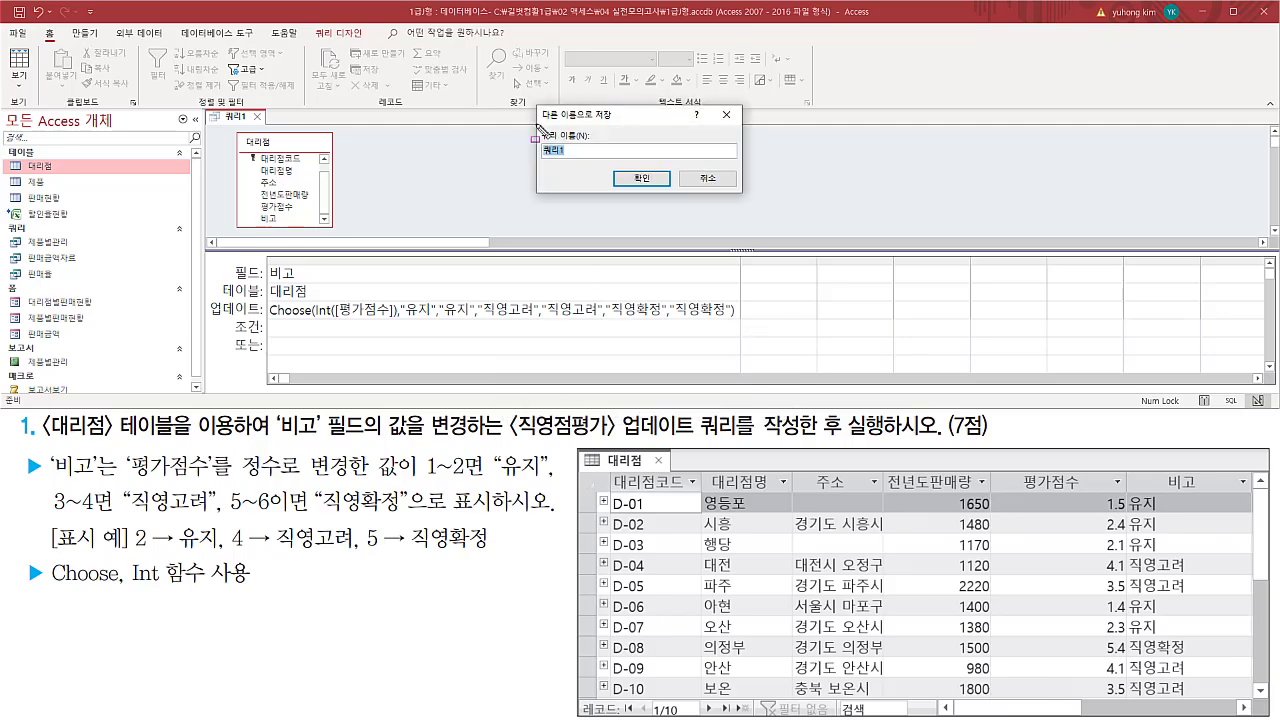
Step: Save the update query under the name 직영점평가 and check it in the list of queries
left_click_drag(537, 124, 602, 162)
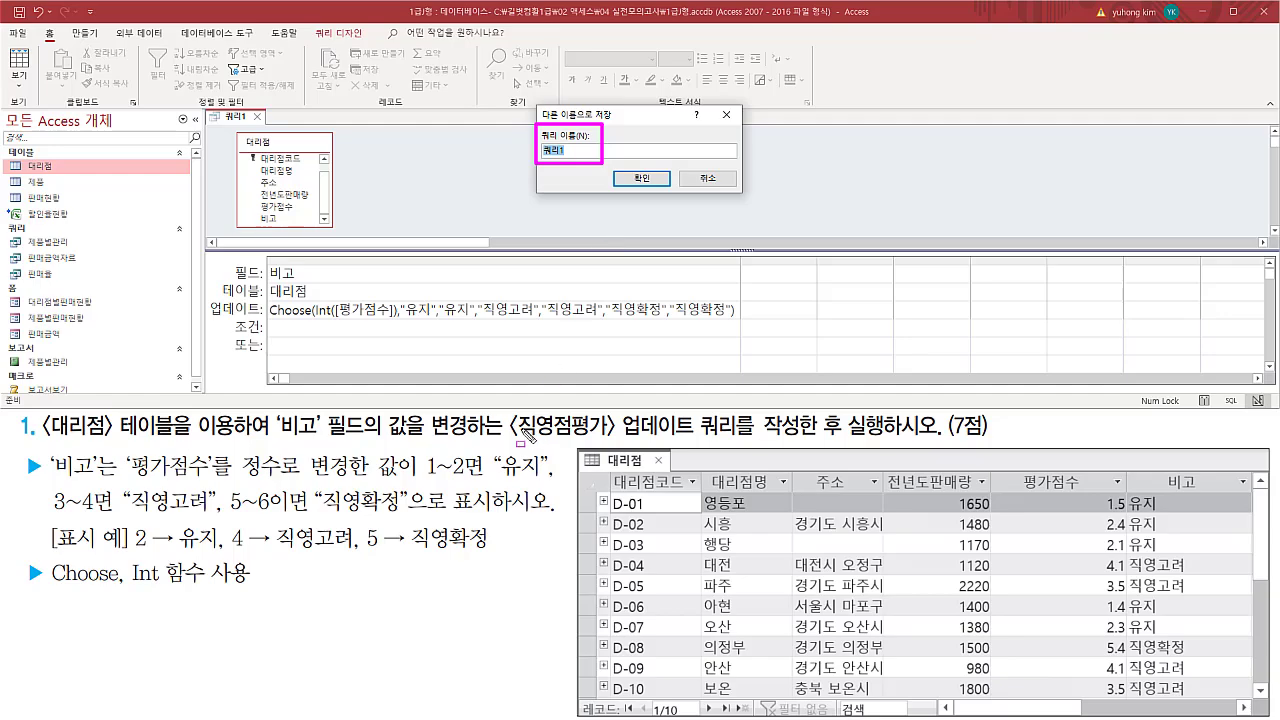
left_click_drag(508, 438, 815, 447)
key("Escape")
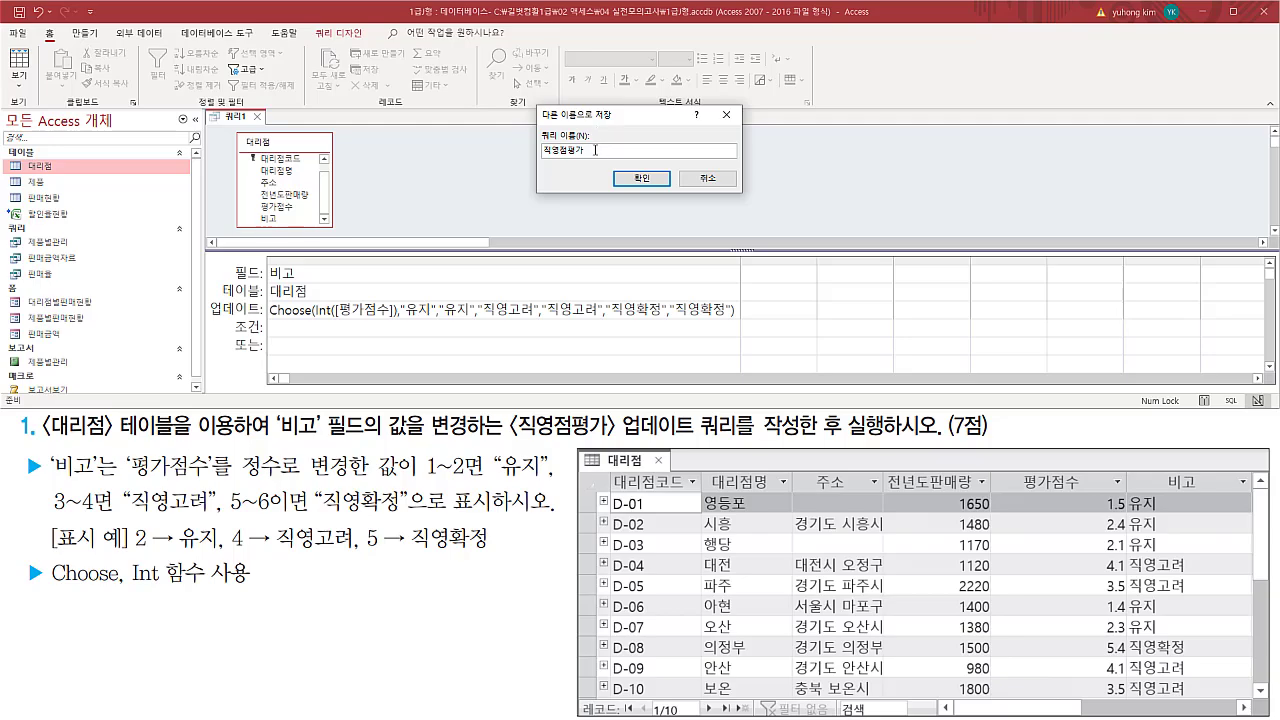
mouse_move(531, 157)
left_mouse_down()
mouse_move(600, 158)
mouse_move(595, 144)
left_mouse_up()
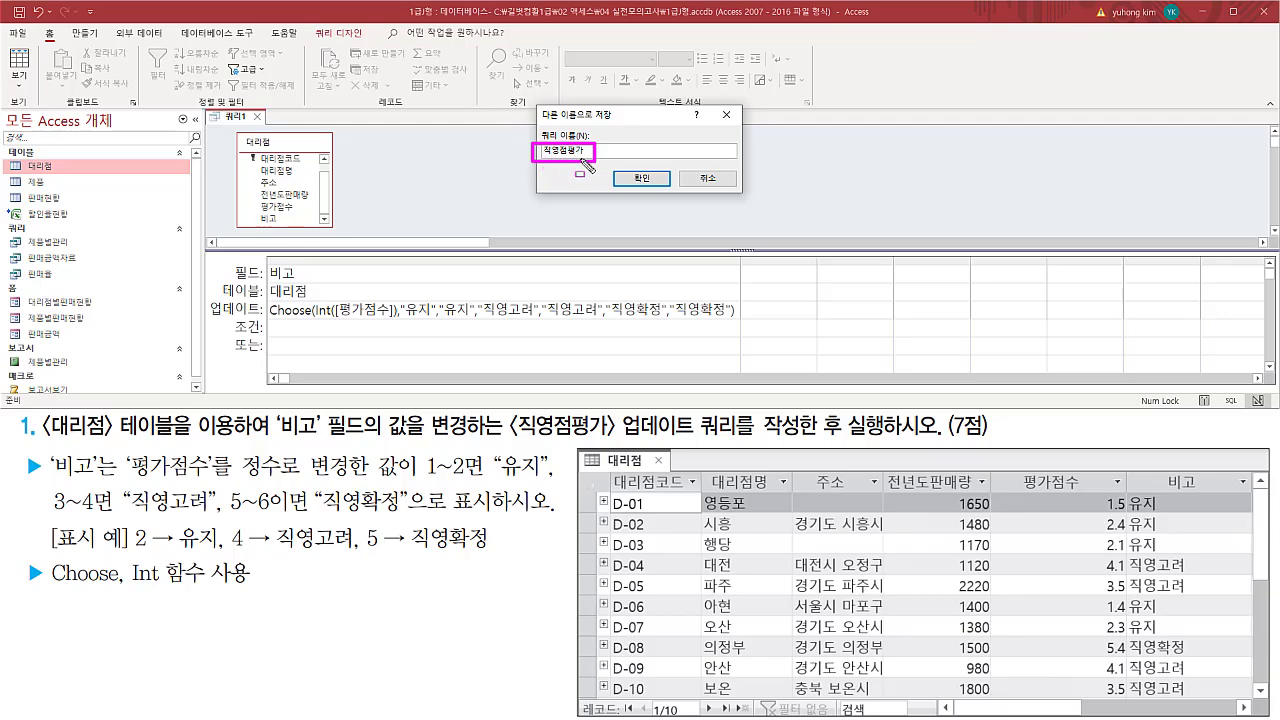
left_click_drag(620, 165, 648, 194)
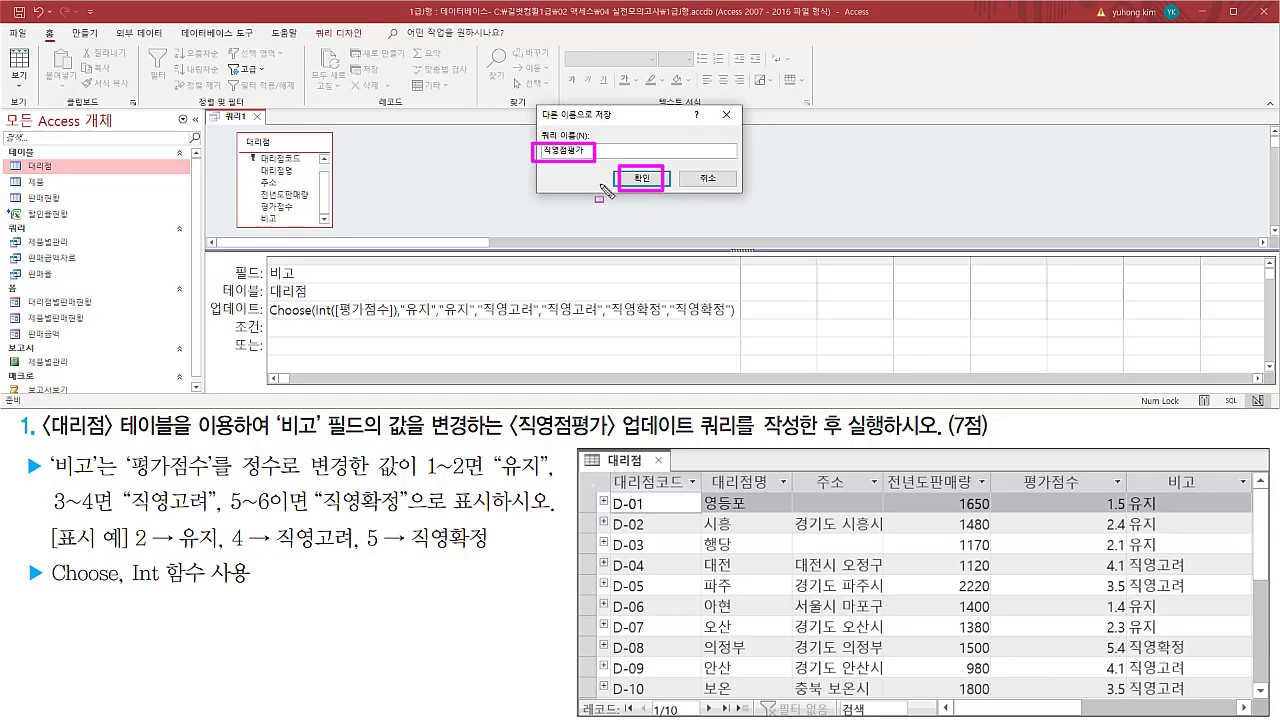
key("Escape")
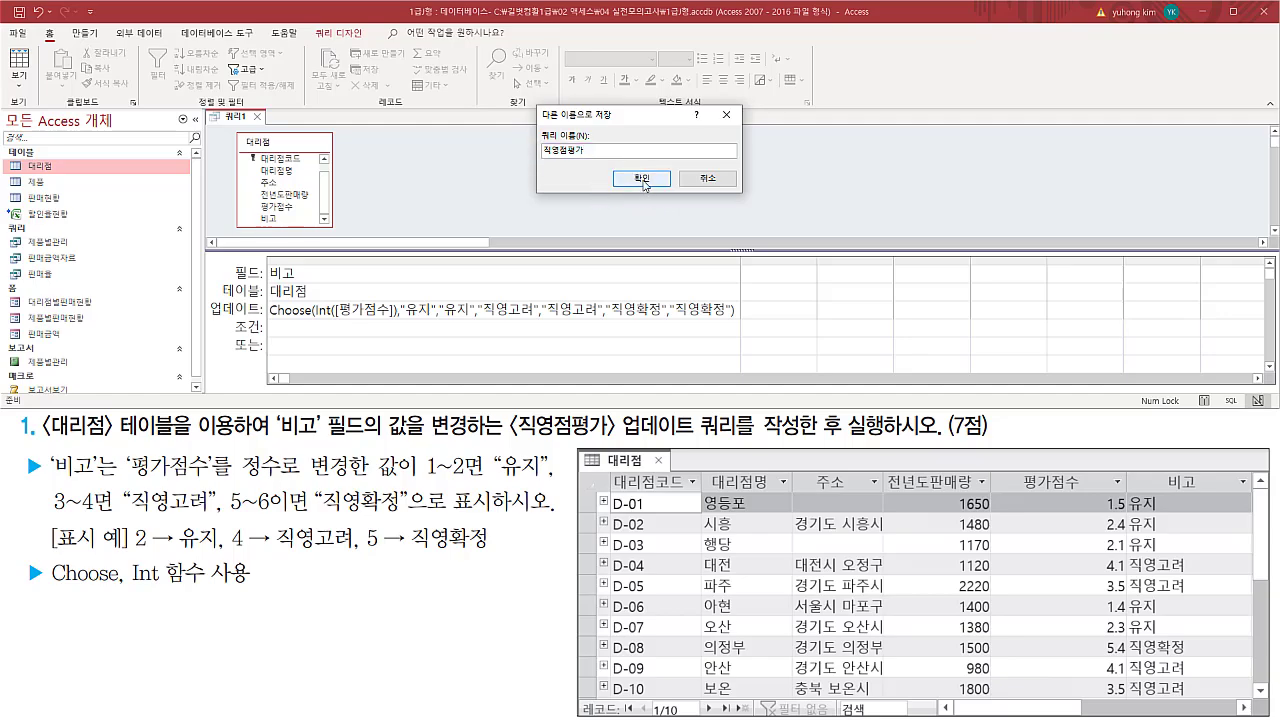
left_click(643, 179)
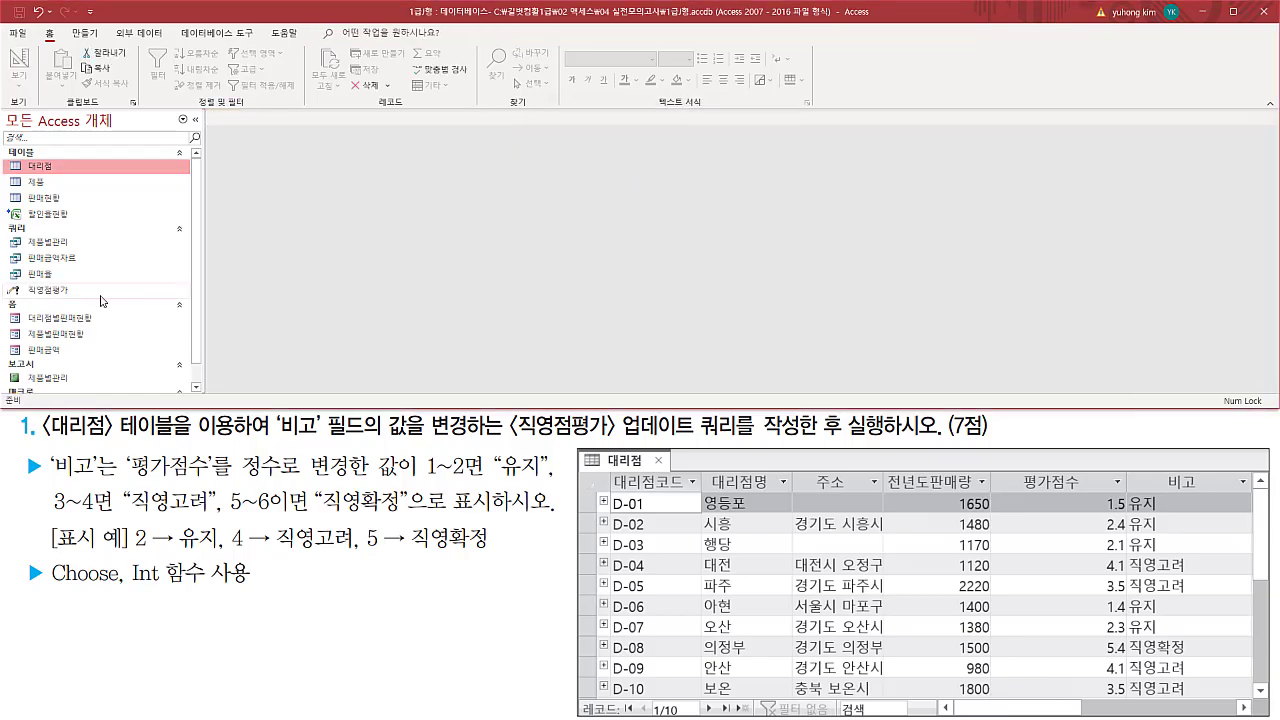
left_click_drag(4, 281, 76, 298)
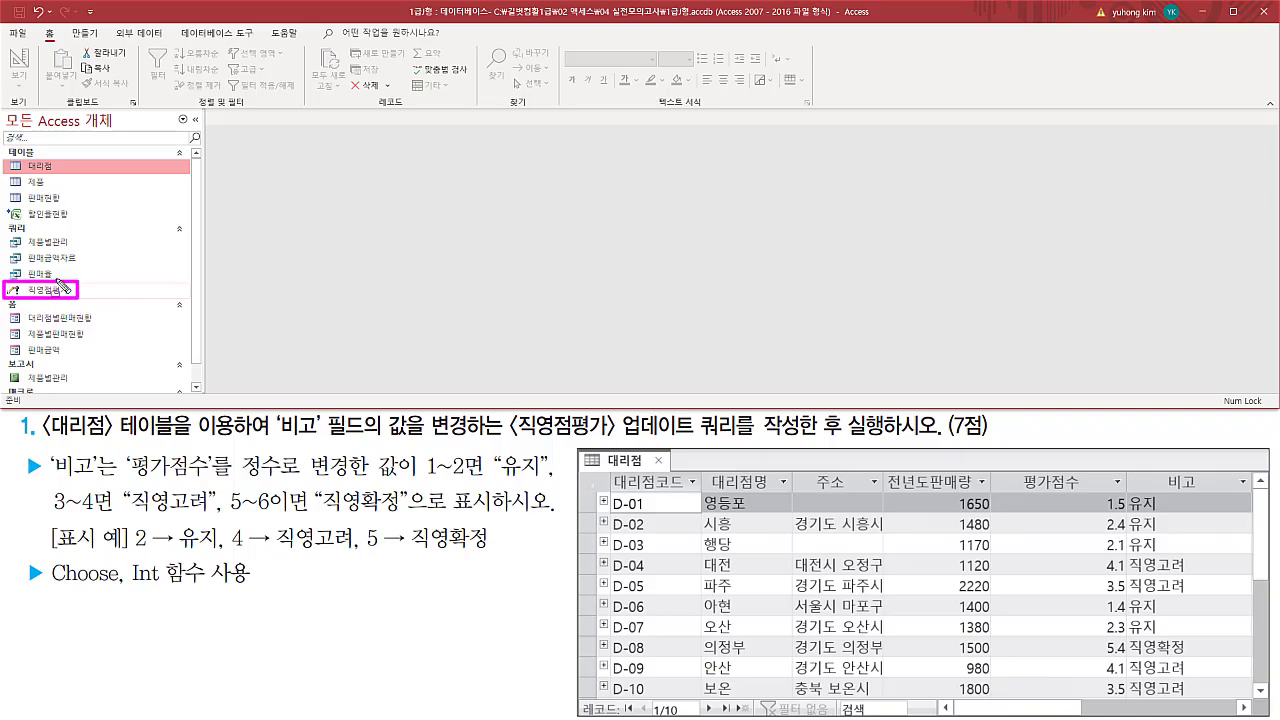
key("Escape")
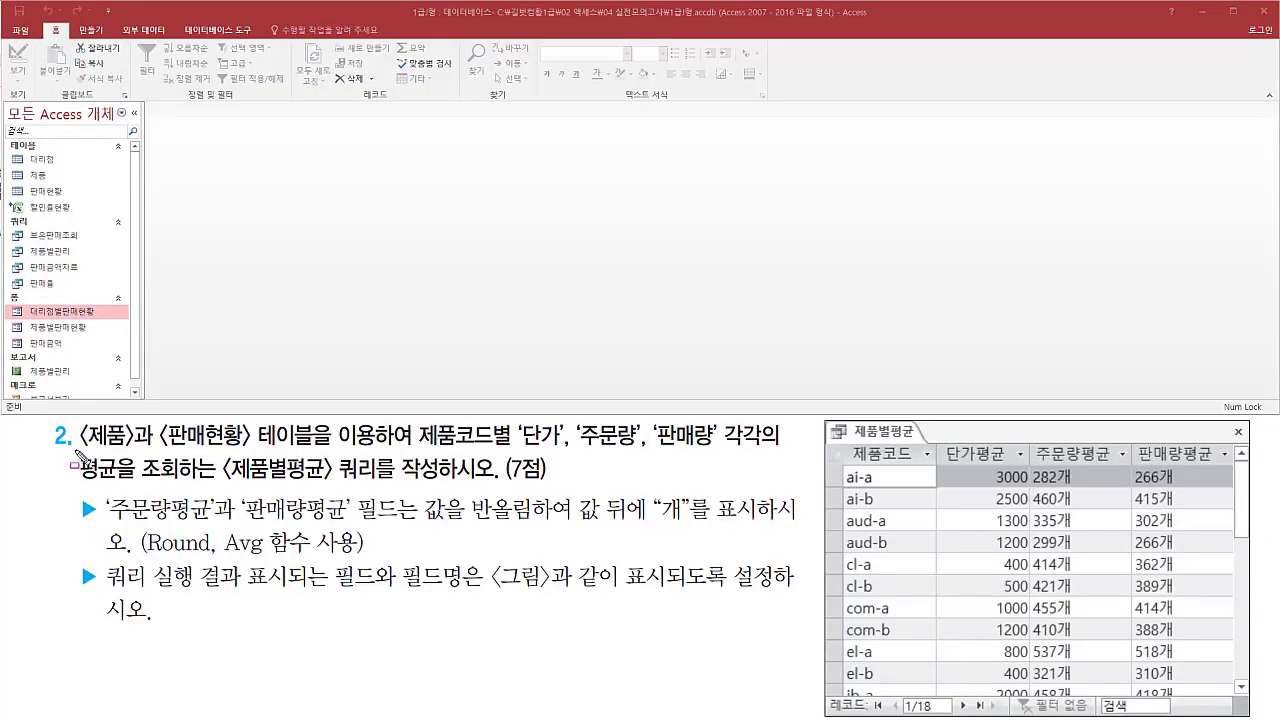
Step: Read the second task's requirements for the 제품별평균 query and start a new query in design view
mouse_move(78, 452)
left_mouse_down()
mouse_move(392, 456)
mouse_move(388, 421)
mouse_move(484, 449)
mouse_move(716, 449)
left_mouse_up()
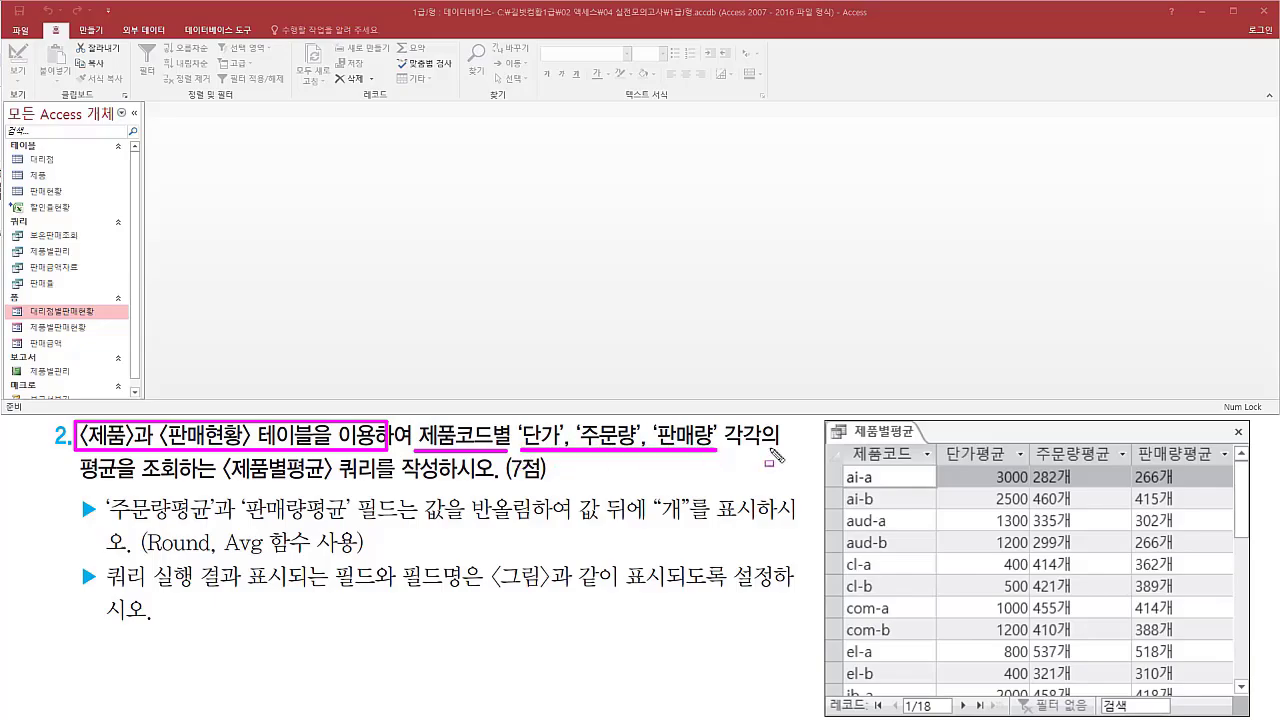
left_click_drag(82, 483, 378, 483)
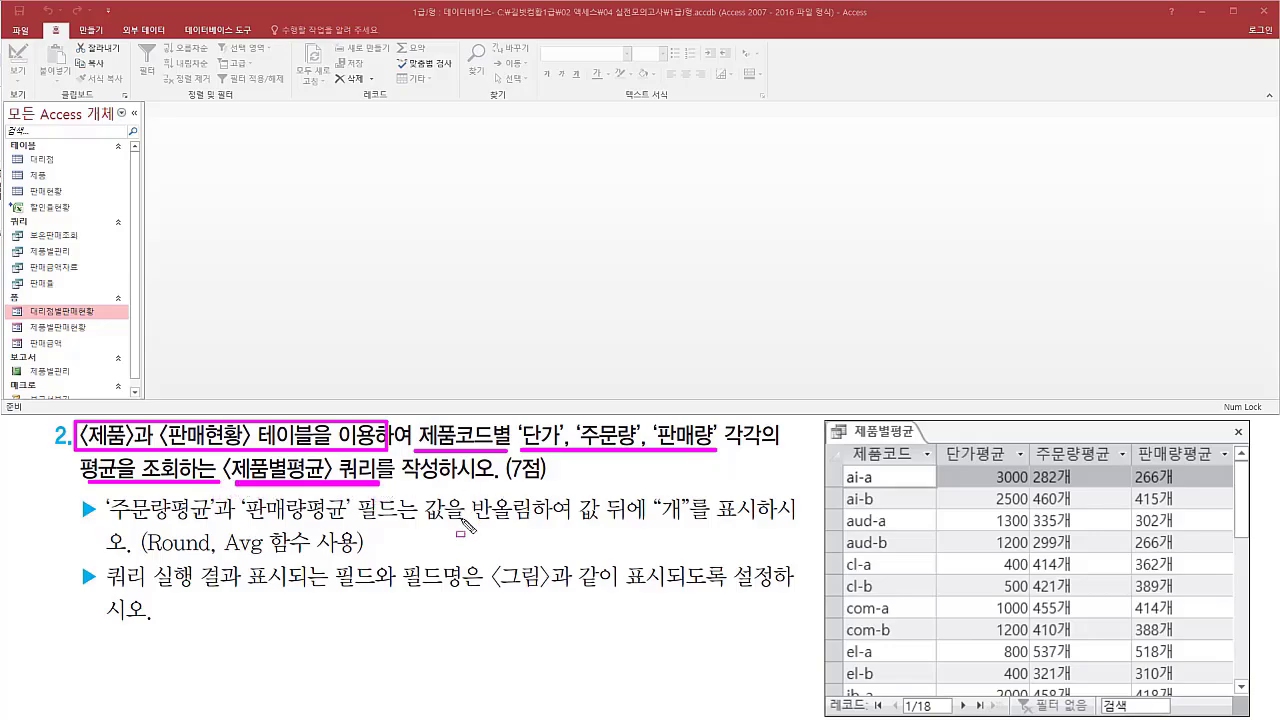
key("Escape")
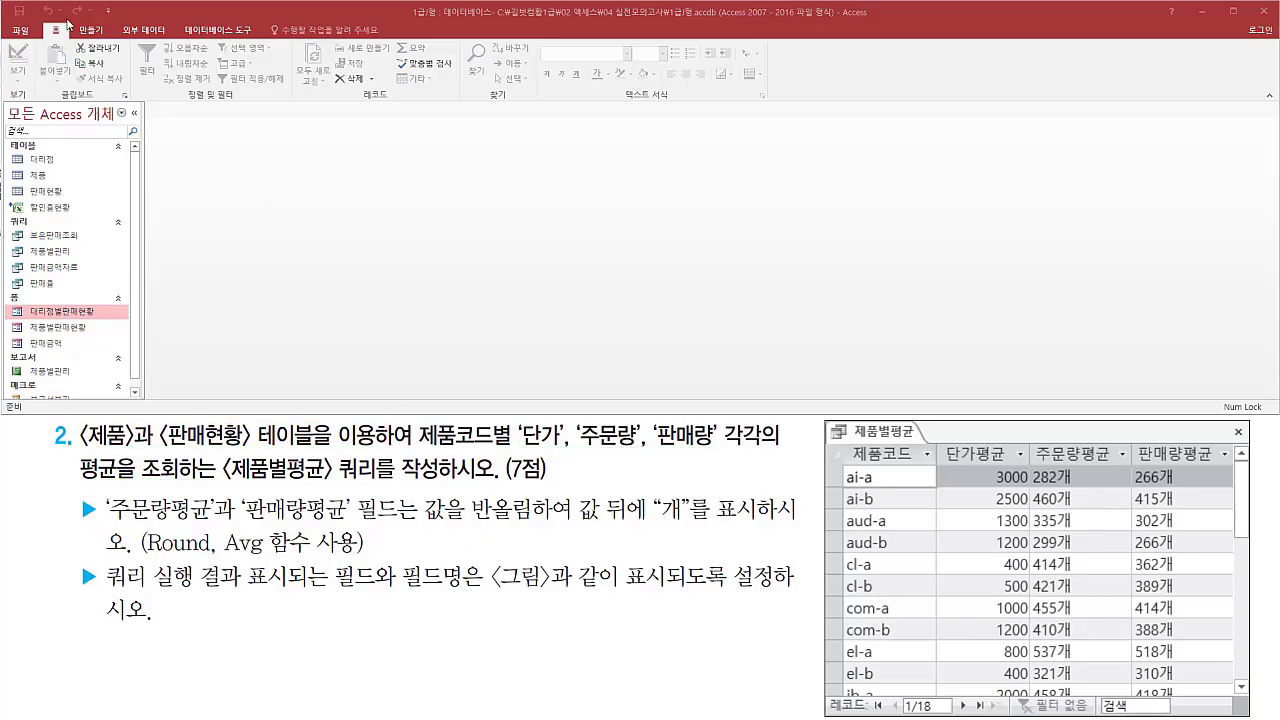
left_click(97, 36)
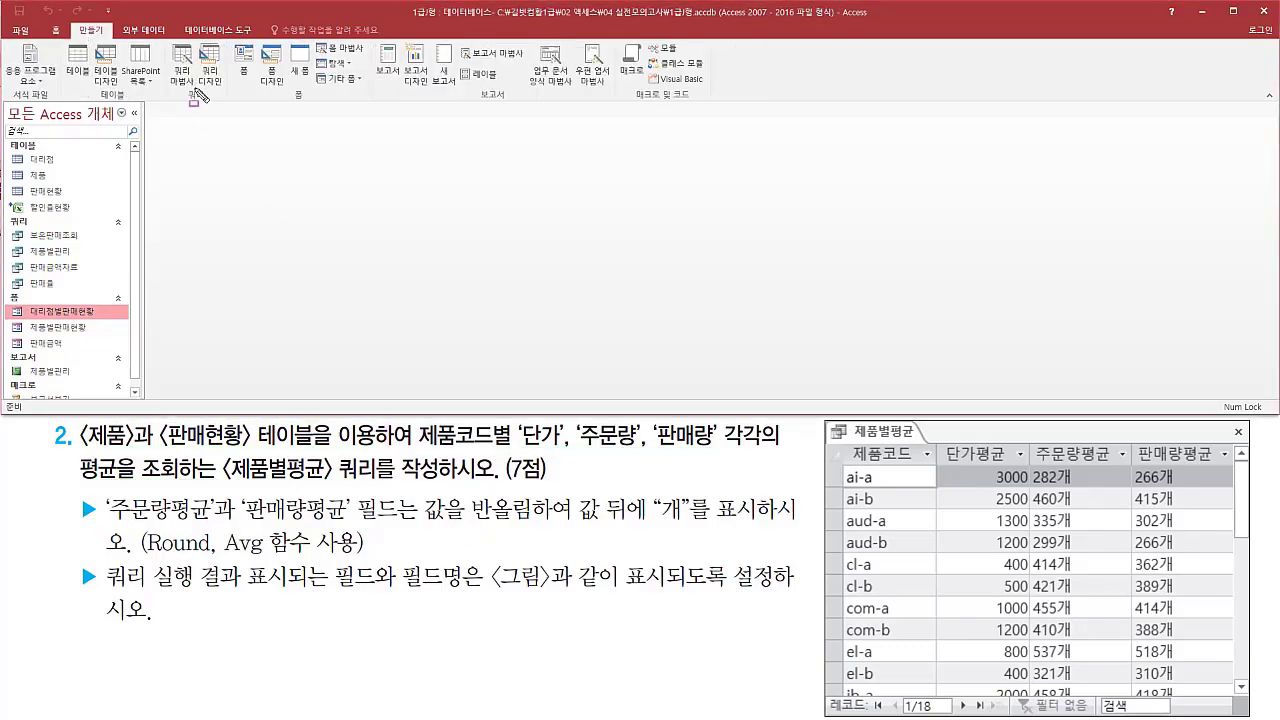
left_click_drag(199, 39, 228, 94)
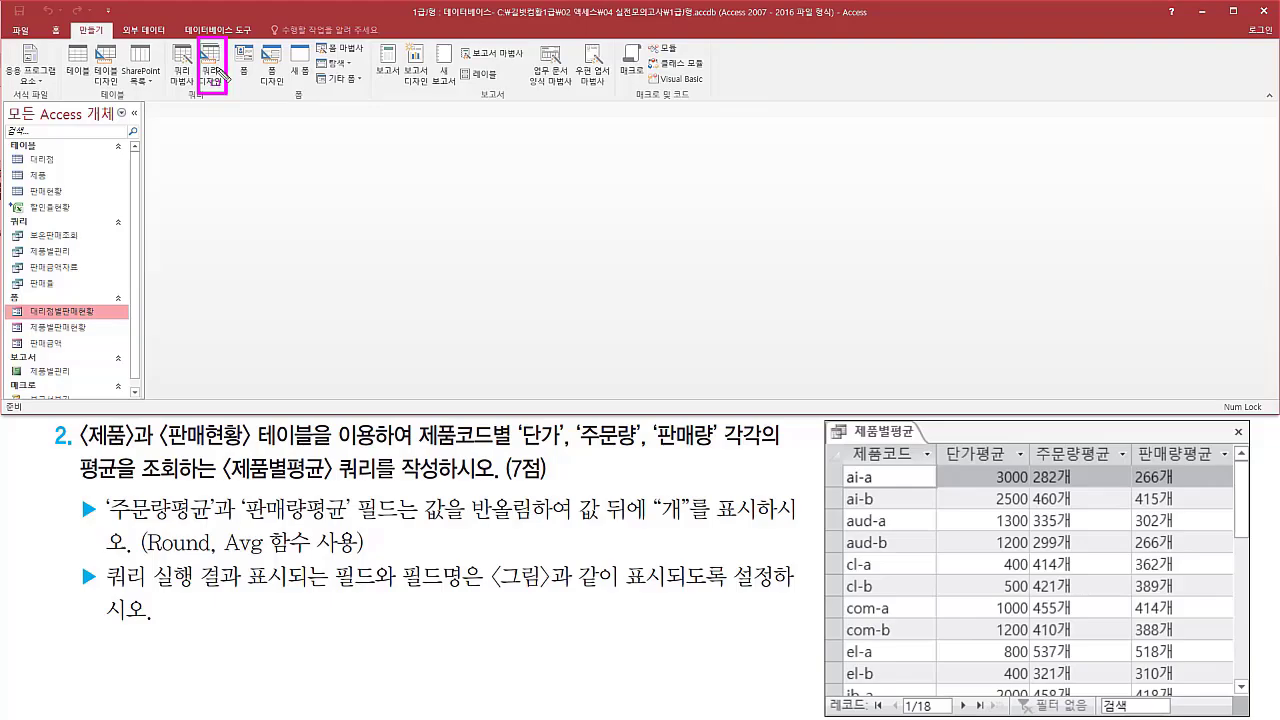
left_click(212, 70)
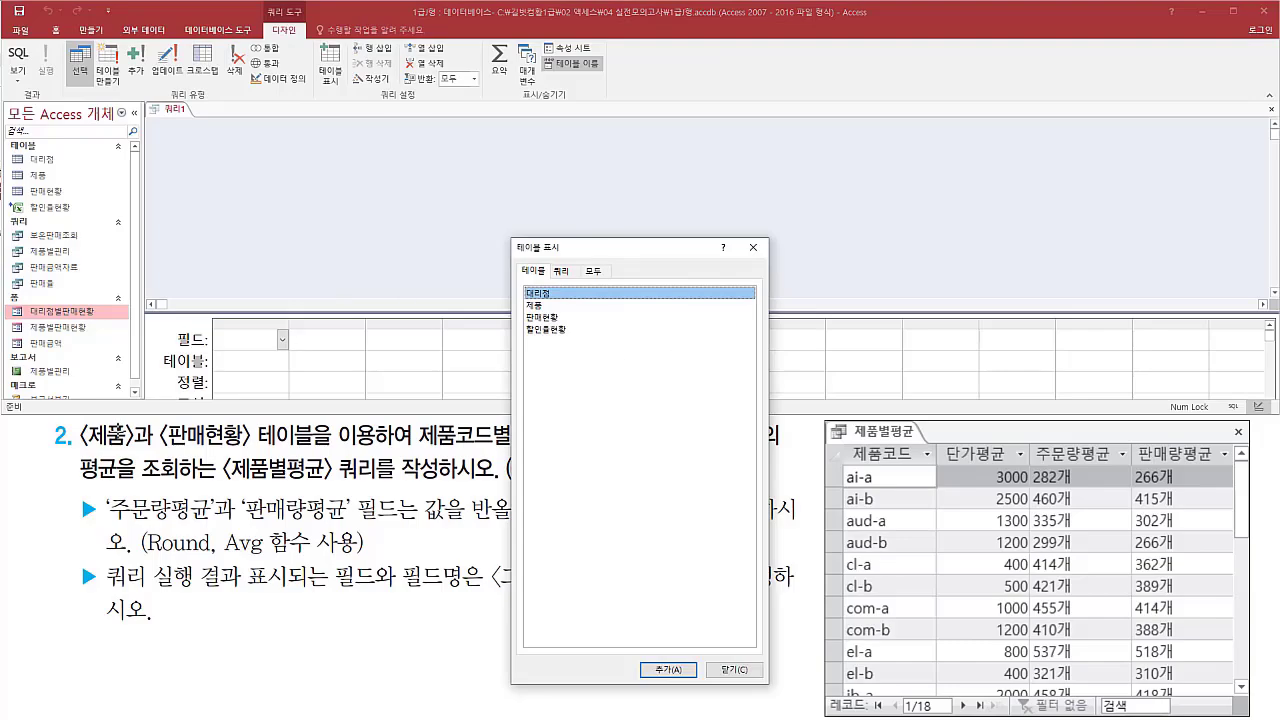
Step: Add the 제품 and 판매현황 tables to the new query and enlarge its design grid
left_click_drag(79, 449, 381, 450)
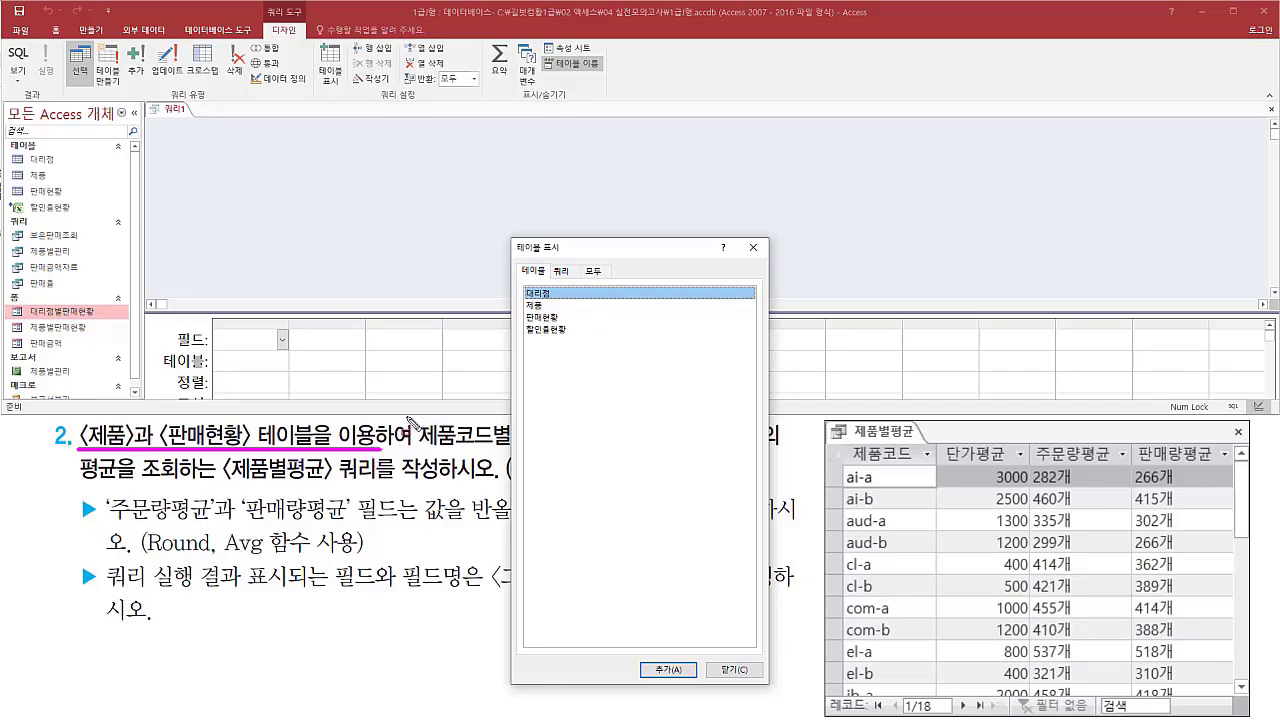
left_click(549, 305)
double_click(550, 306)
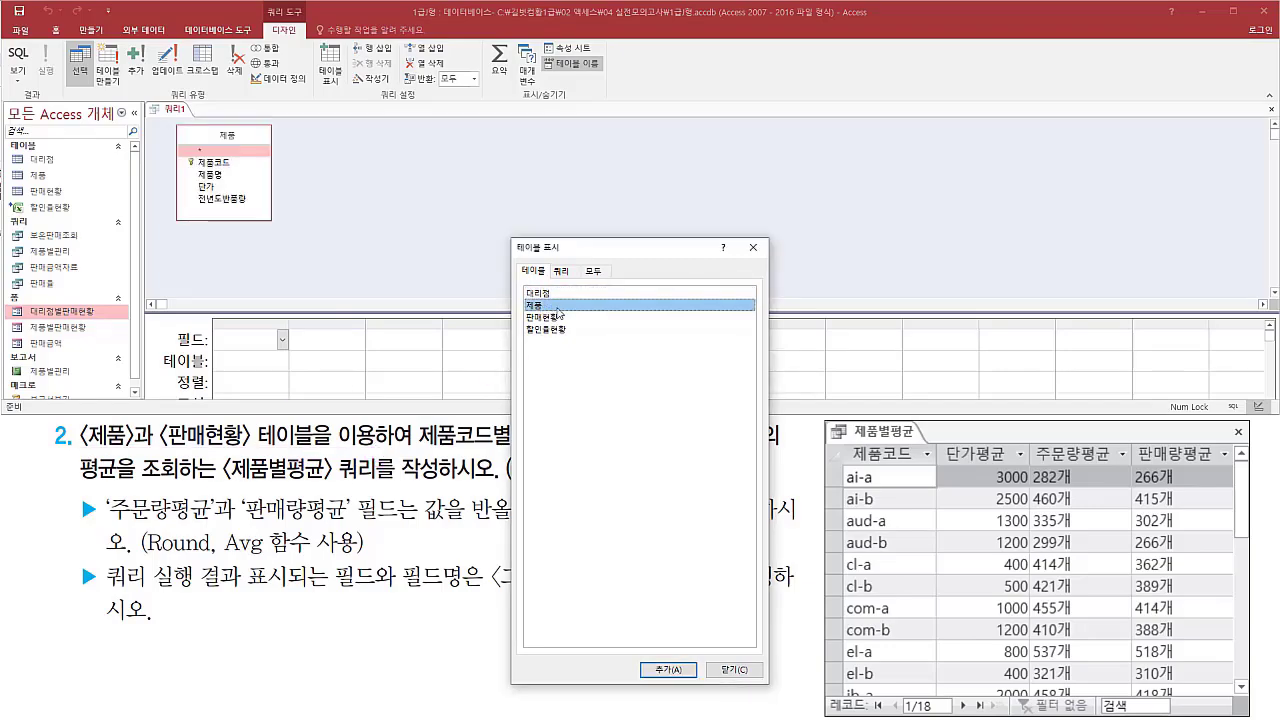
left_click(560, 317)
double_click(561, 320)
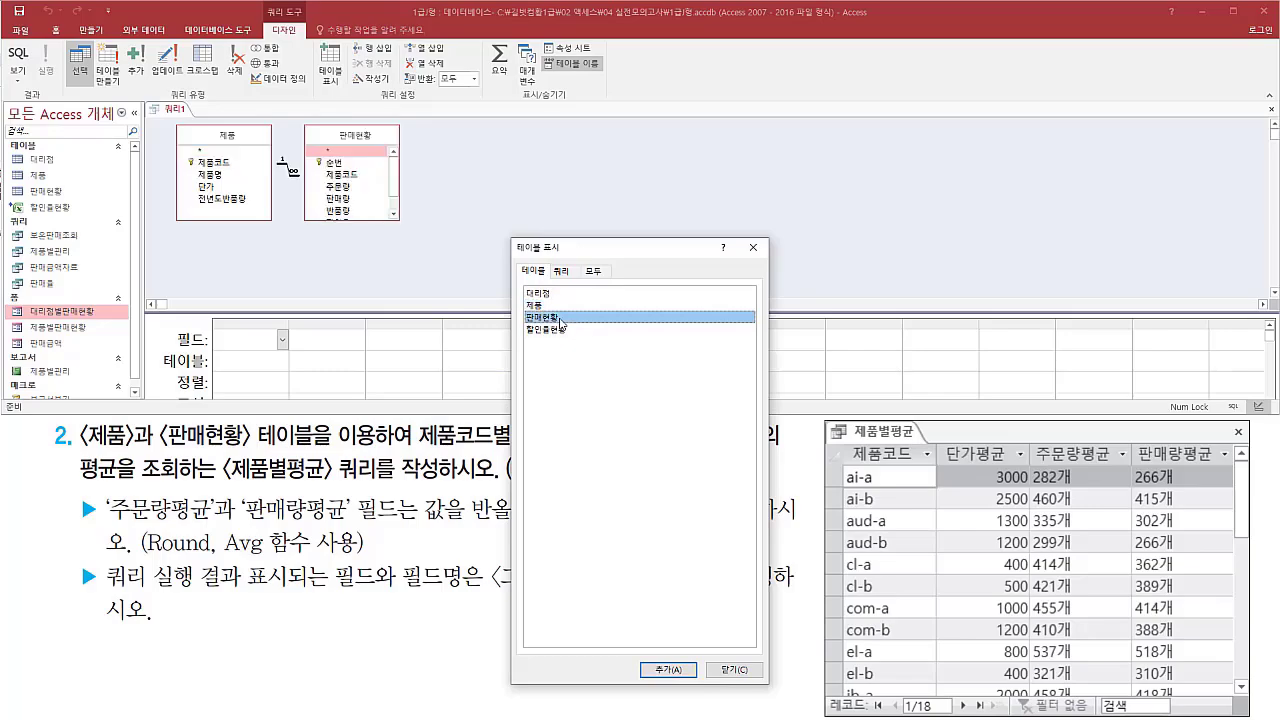
mouse_move(170, 118)
left_mouse_down()
mouse_move(354, 240)
mouse_move(414, 230)
left_mouse_up()
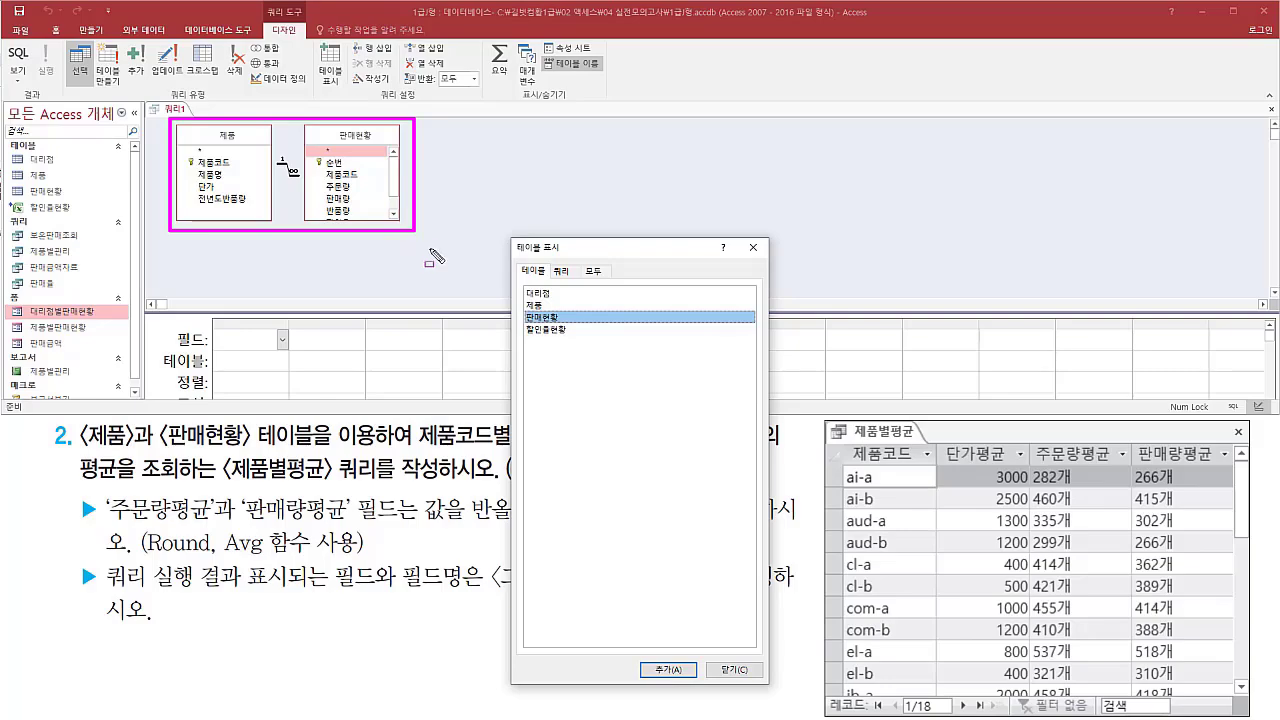
mouse_move(738, 236)
left_mouse_down()
mouse_move(768, 264)
mouse_move(740, 262)
left_mouse_up()
key("Escape")
left_click(754, 247)
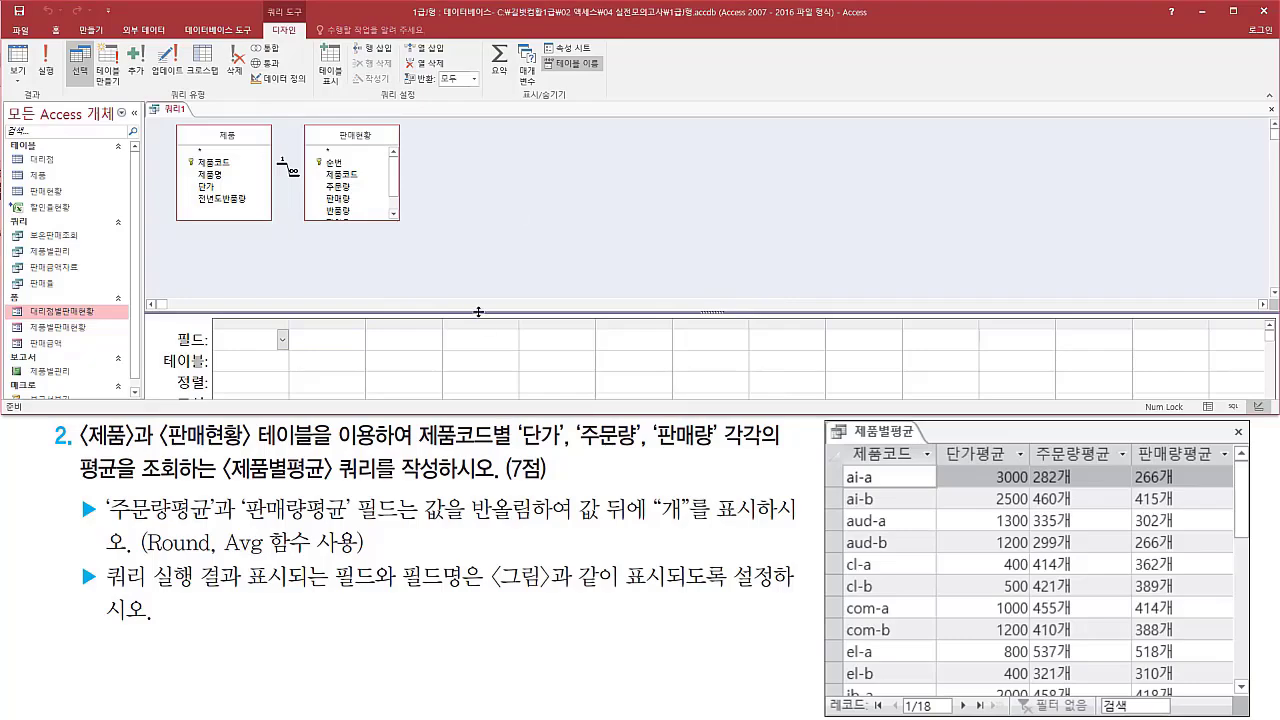
left_click_drag(479, 312, 490, 244)
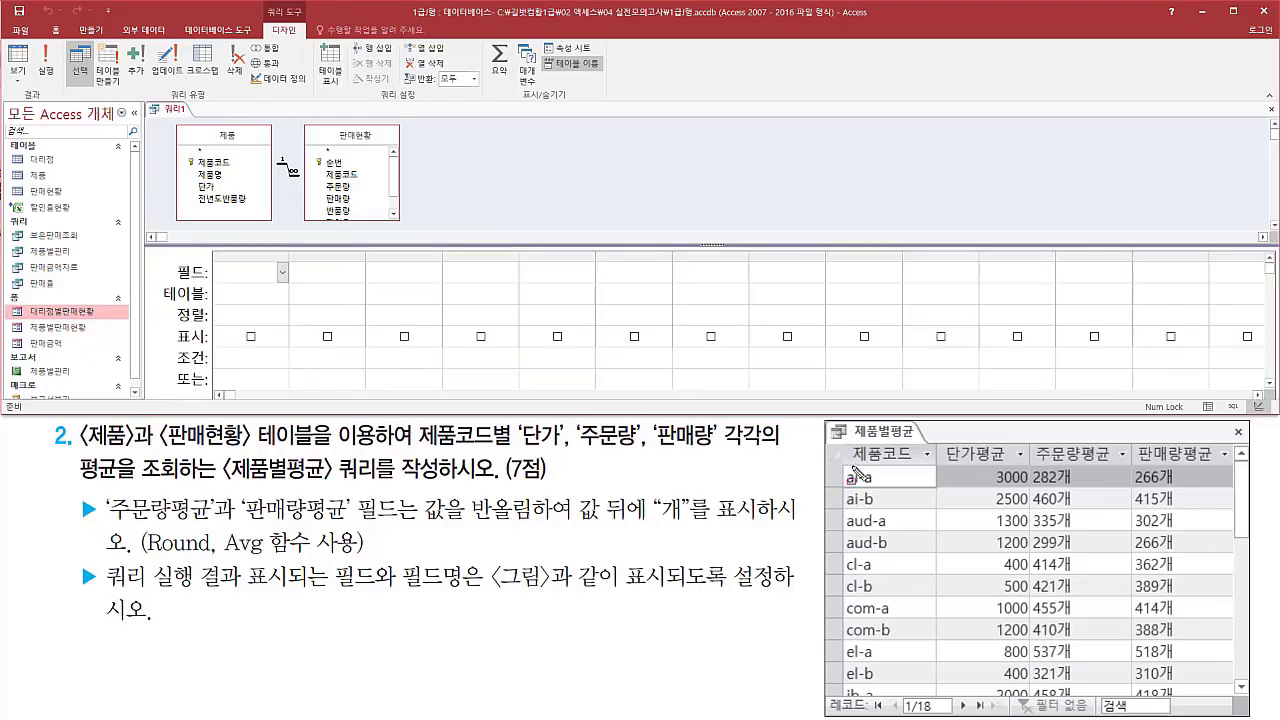
Step: Add the 제품코드 and 단가 fields from 제품 and the 주문량 and 판매량 fields from 판매현황 to the query grid
mouse_move(850, 462)
left_mouse_down()
mouse_move(1230, 470)
mouse_move(1230, 444)
left_mouse_up()
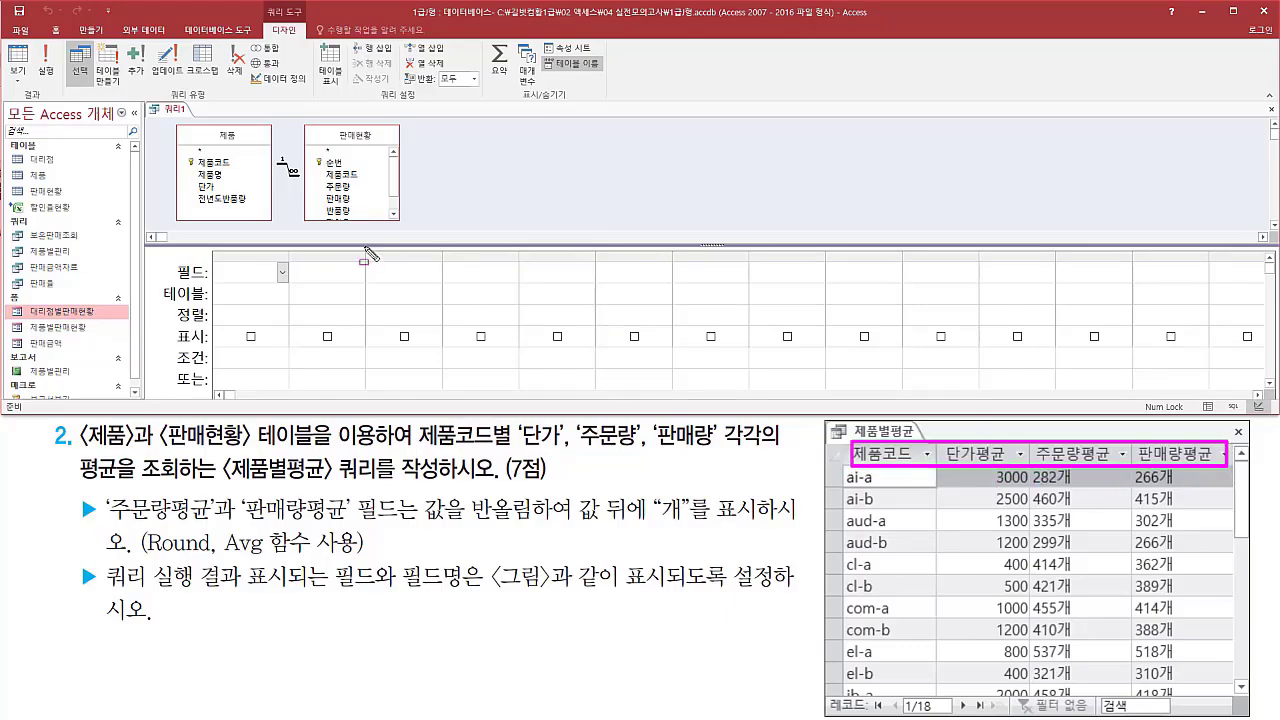
key("Escape")
left_click(222, 165)
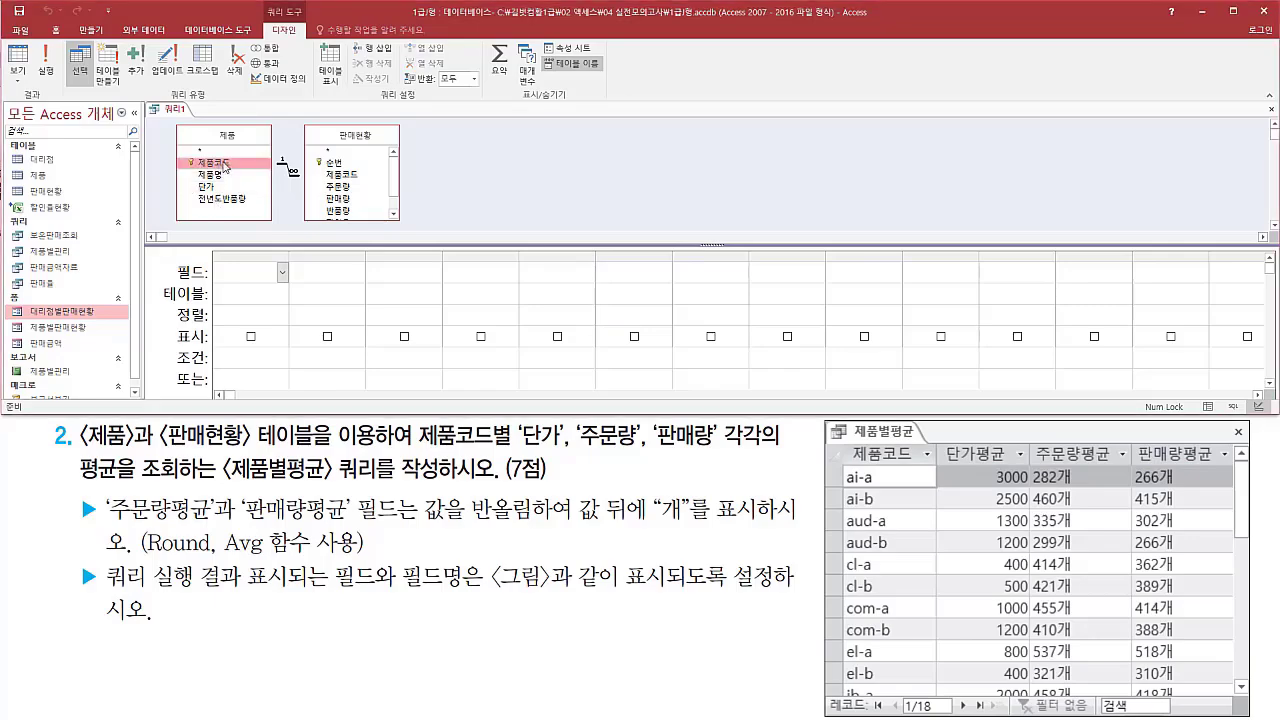
double_click(224, 166)
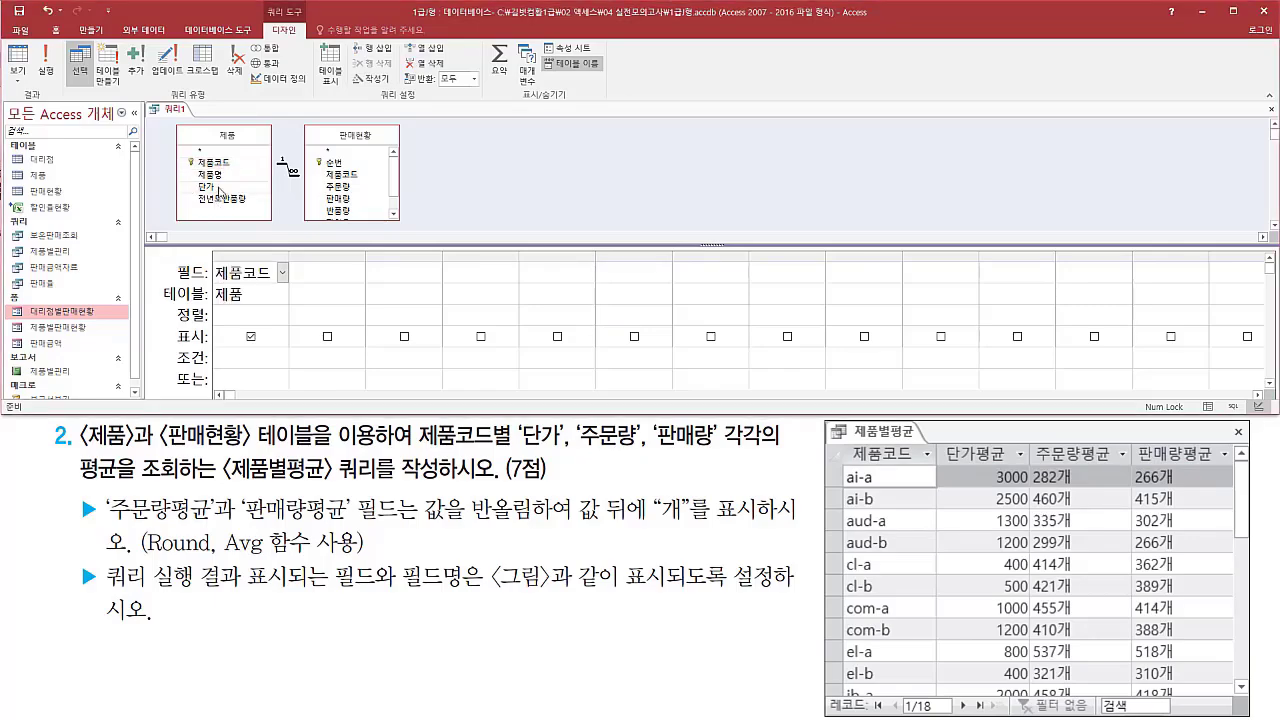
left_click(219, 187)
double_click(220, 190)
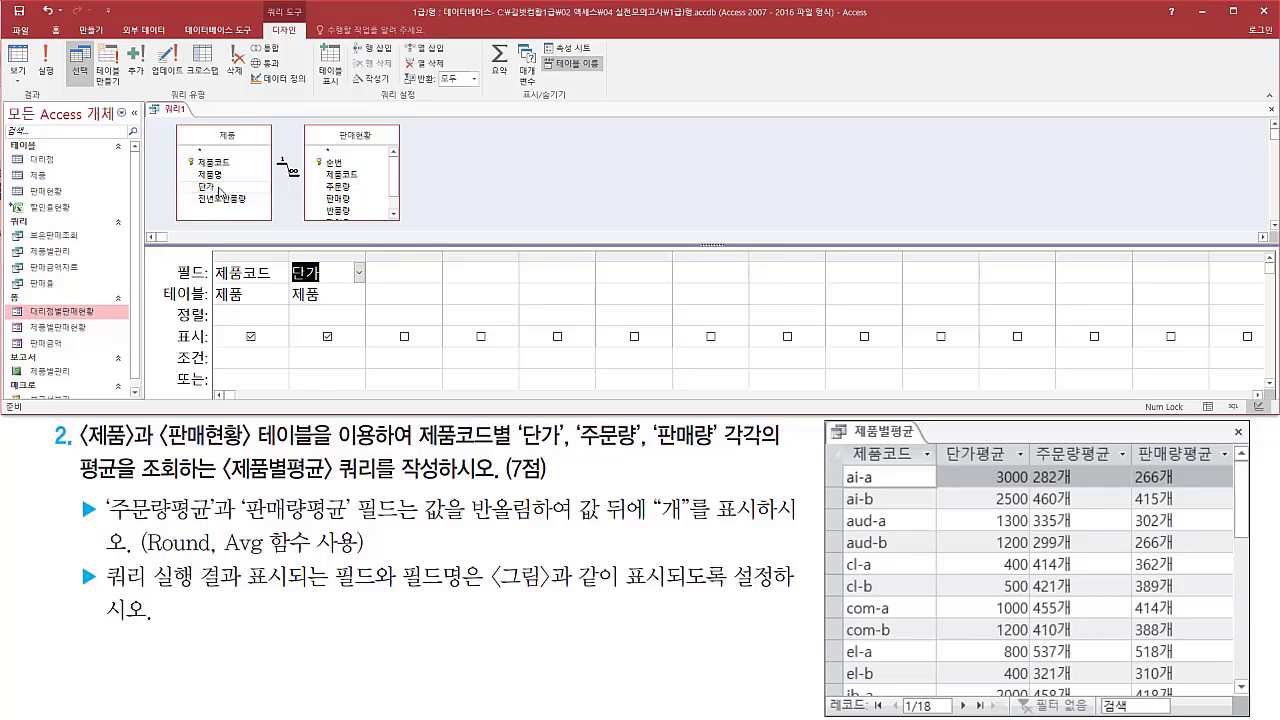
left_click(337, 190)
double_click(338, 190)
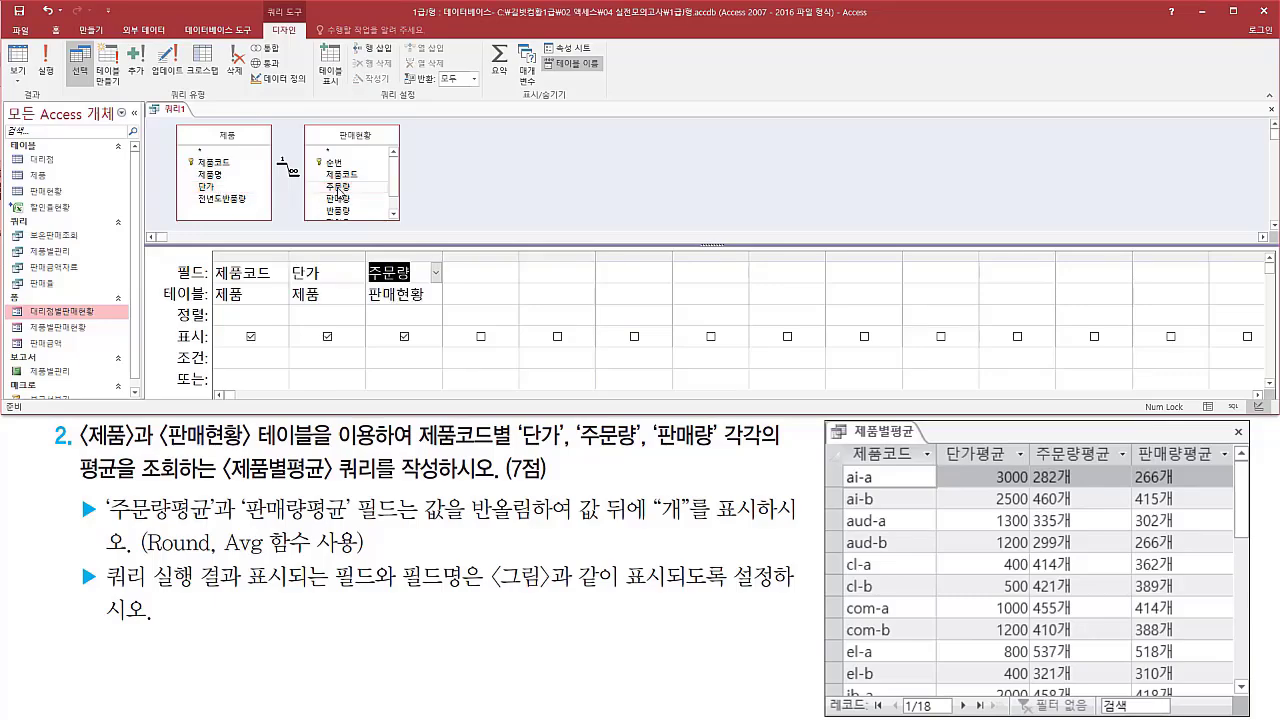
left_click(342, 203)
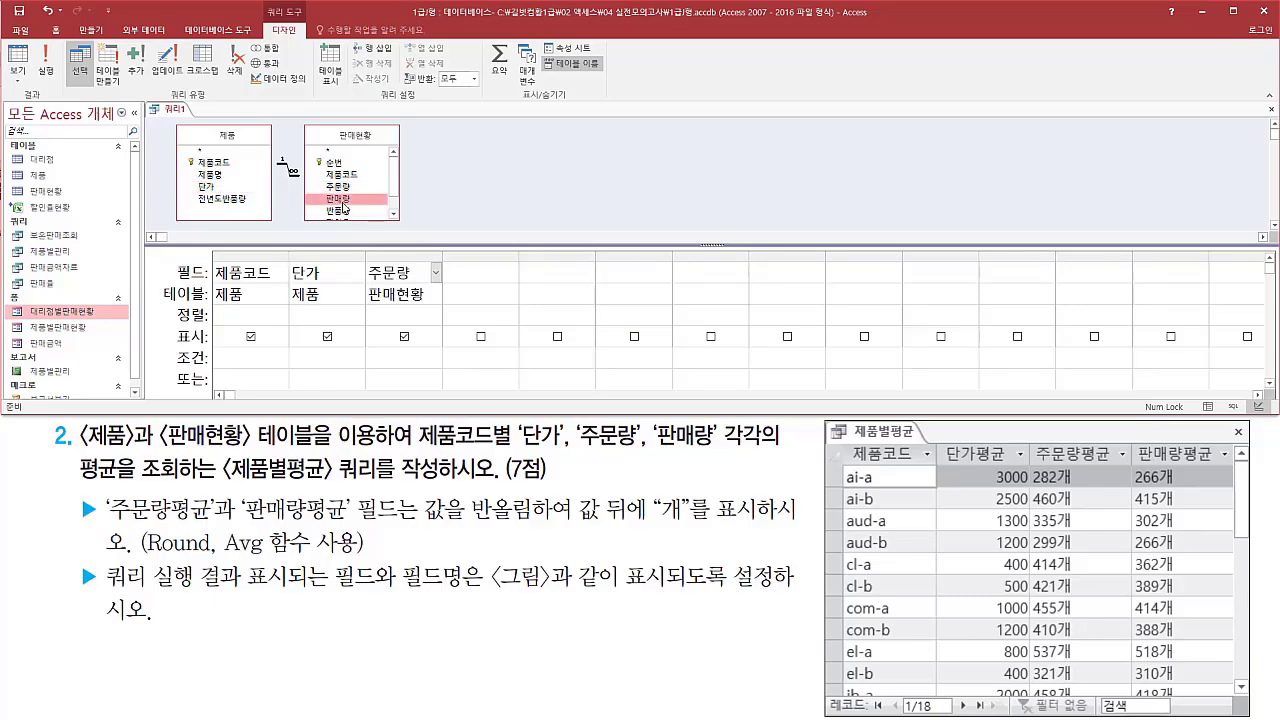
double_click(342, 203)
Step: Turn on the totals (요약) row for the query so its records can be grouped by 제품코드
mouse_move(212, 256)
left_mouse_down()
mouse_move(240, 316)
mouse_move(520, 320)
left_mouse_up()
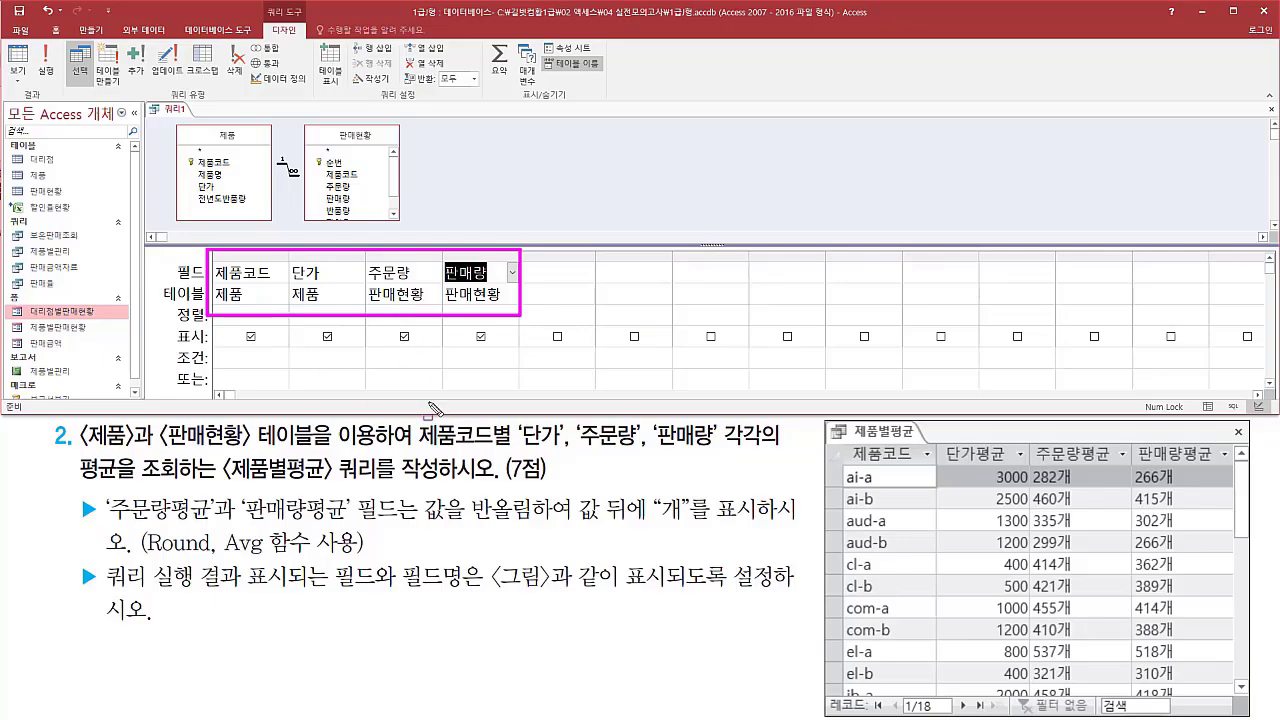
mouse_move(412, 418)
left_mouse_down()
mouse_move(455, 455)
mouse_move(514, 463)
left_mouse_up()
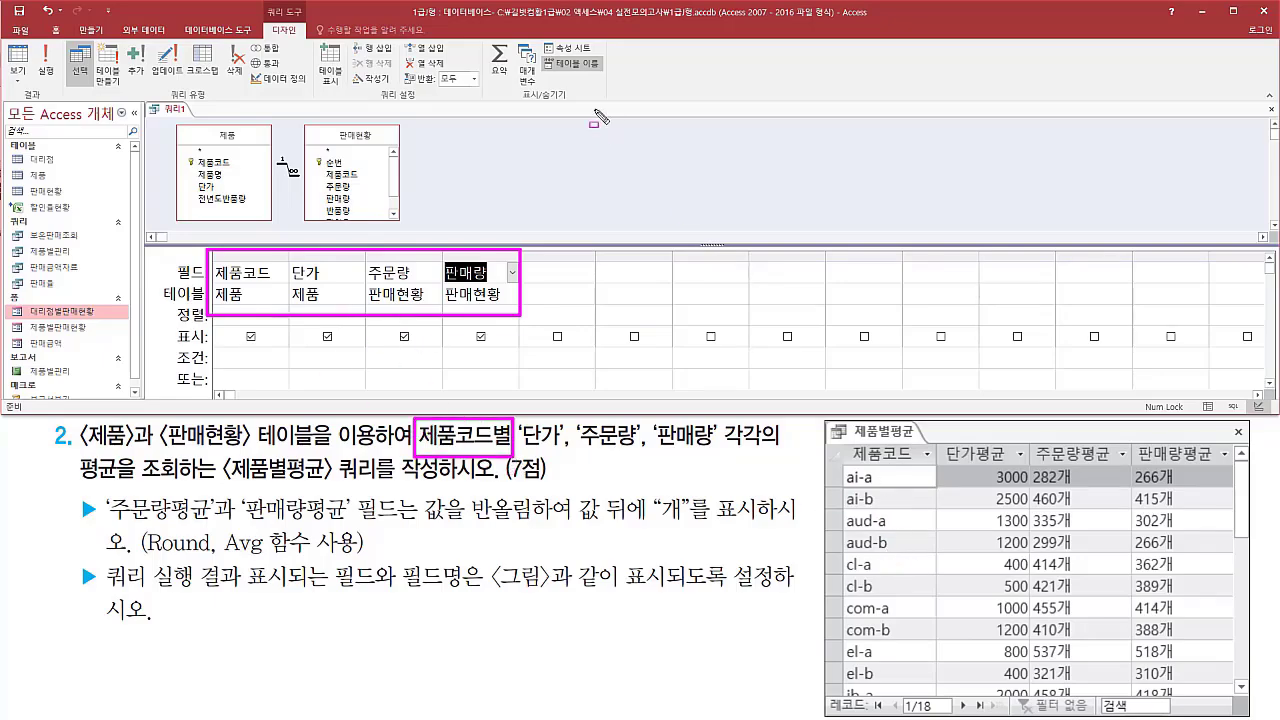
left_click_drag(488, 40, 517, 96)
key("Escape")
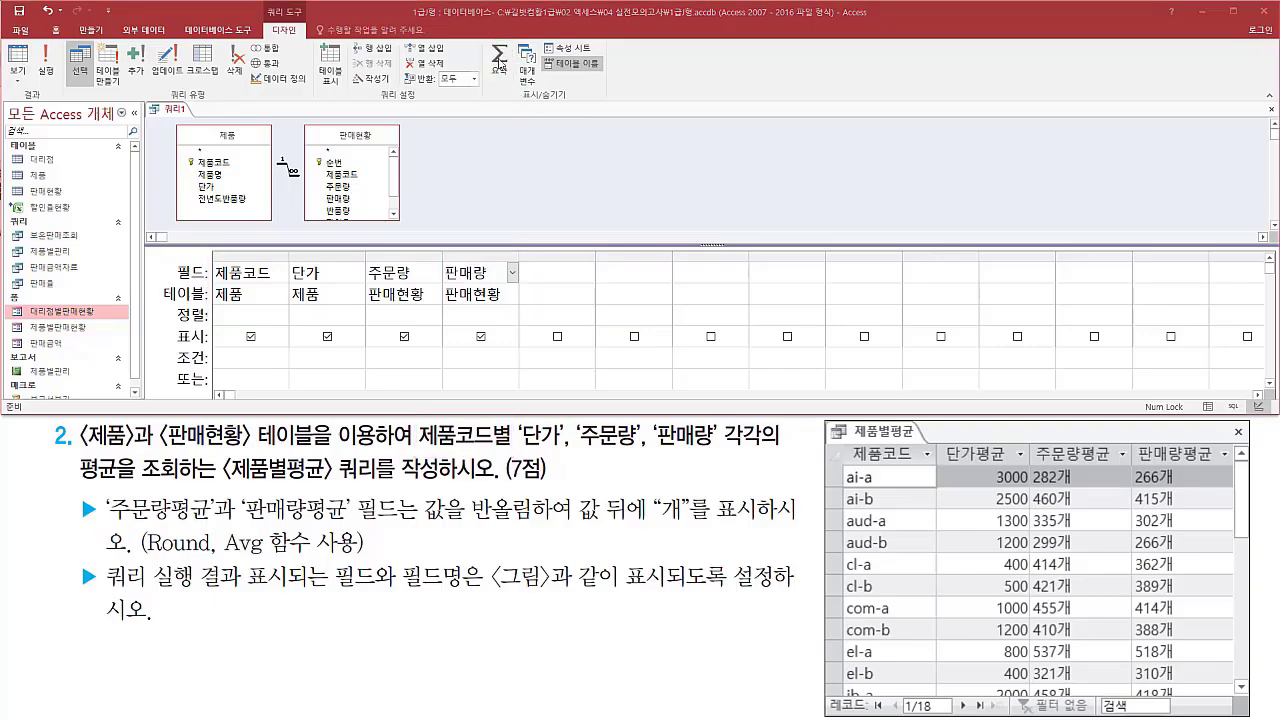
left_click(499, 60)
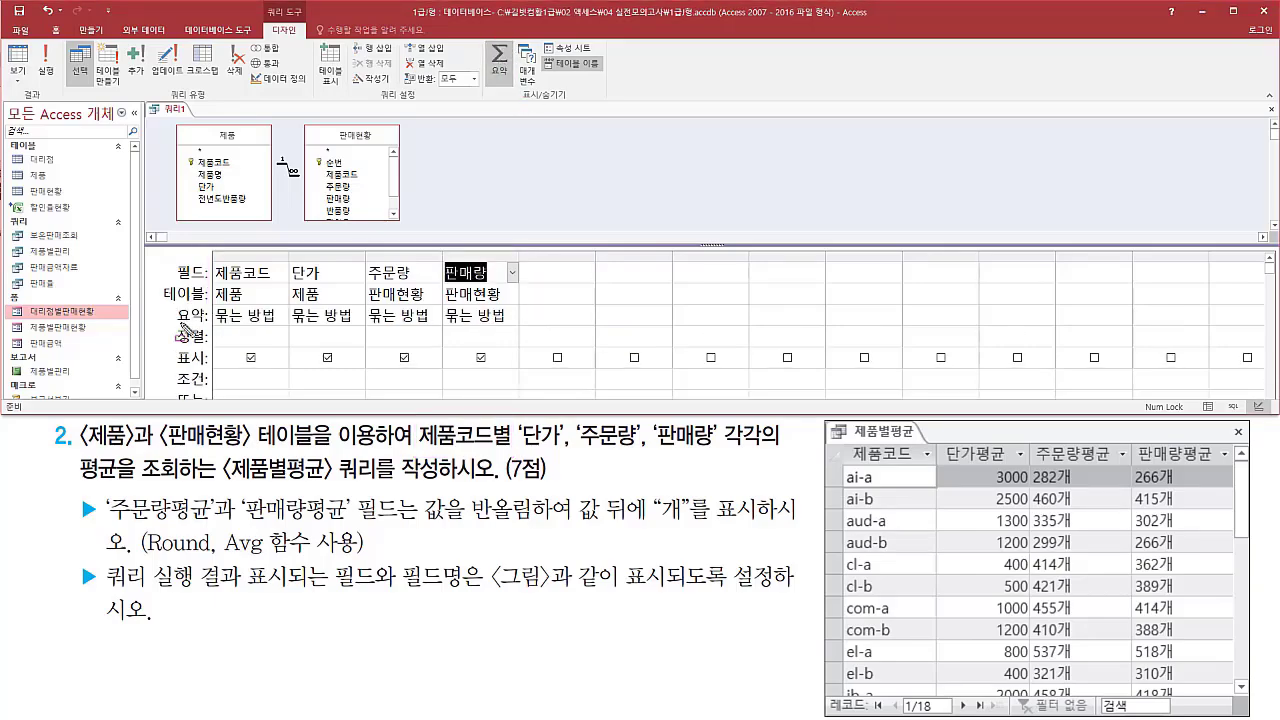
mouse_move(174, 326)
left_mouse_down()
mouse_move(530, 344)
mouse_move(527, 306)
left_mouse_up()
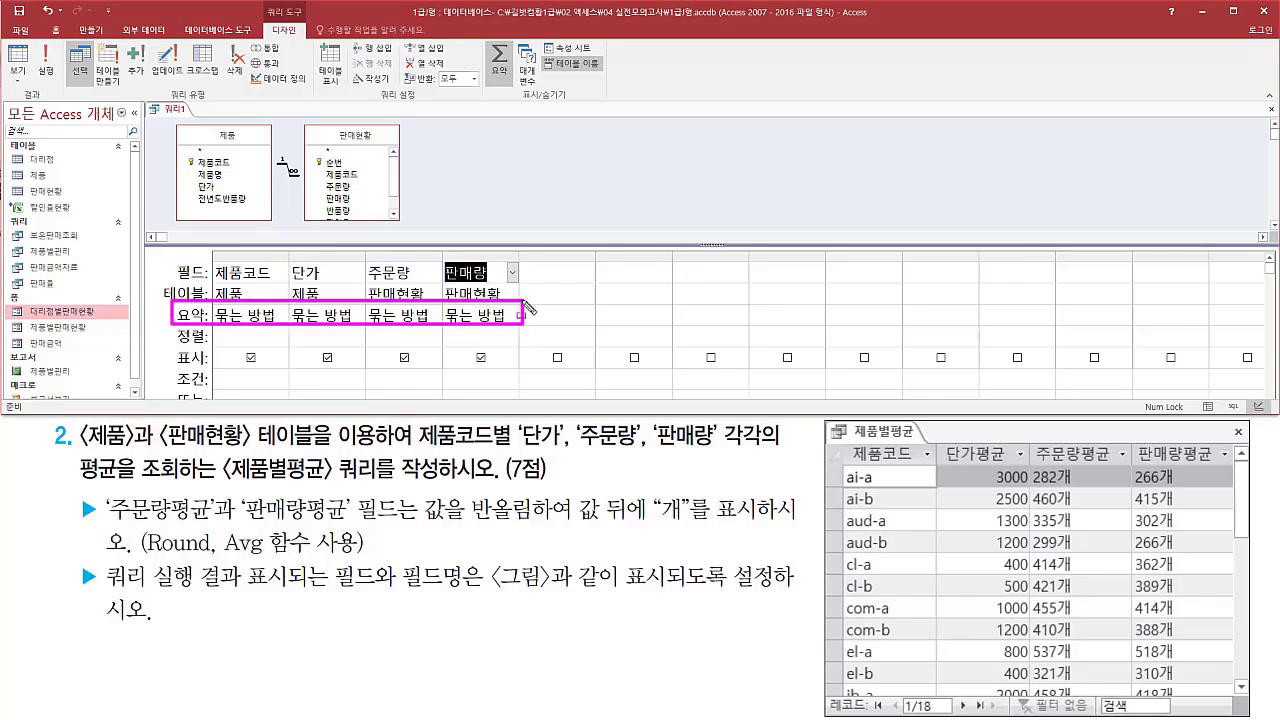
key("Escape")
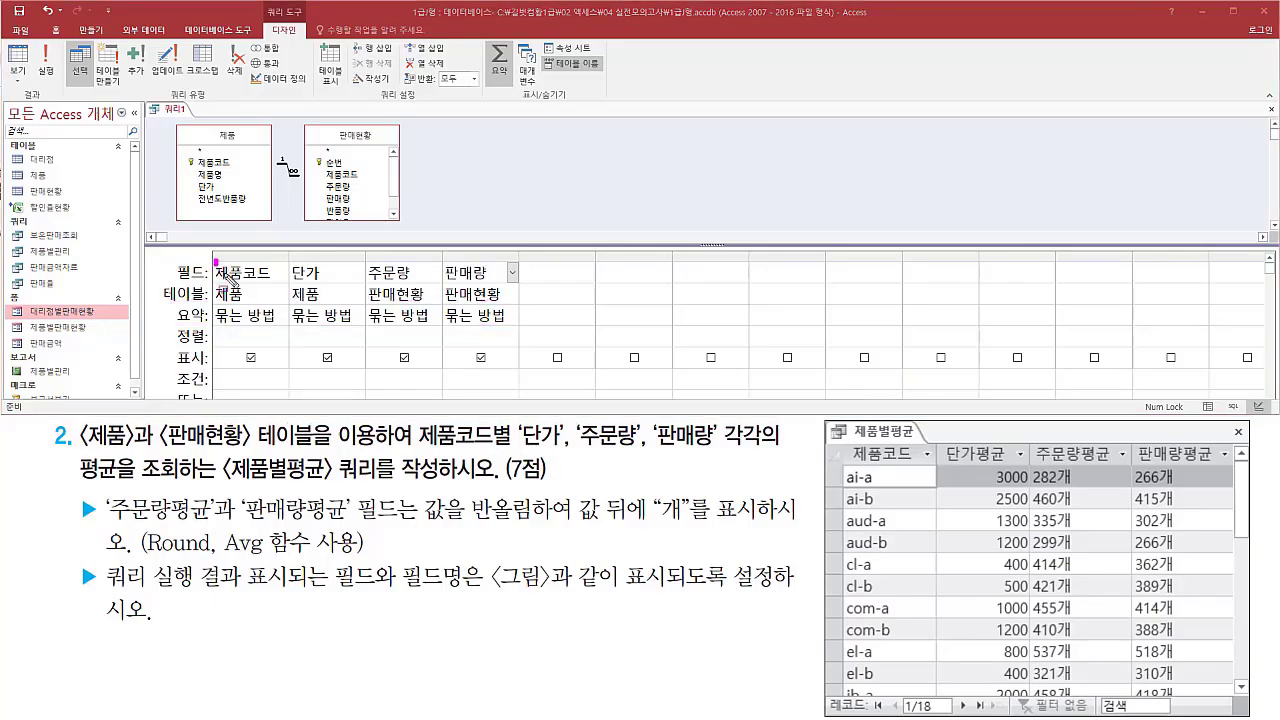
Step: Keep 제품코드 as the grouping field and set the summary function of 단가, 주문량 and 판매량 to 평균
mouse_move(213, 260)
left_mouse_down()
mouse_move(281, 284)
mouse_move(281, 328)
left_mouse_up()
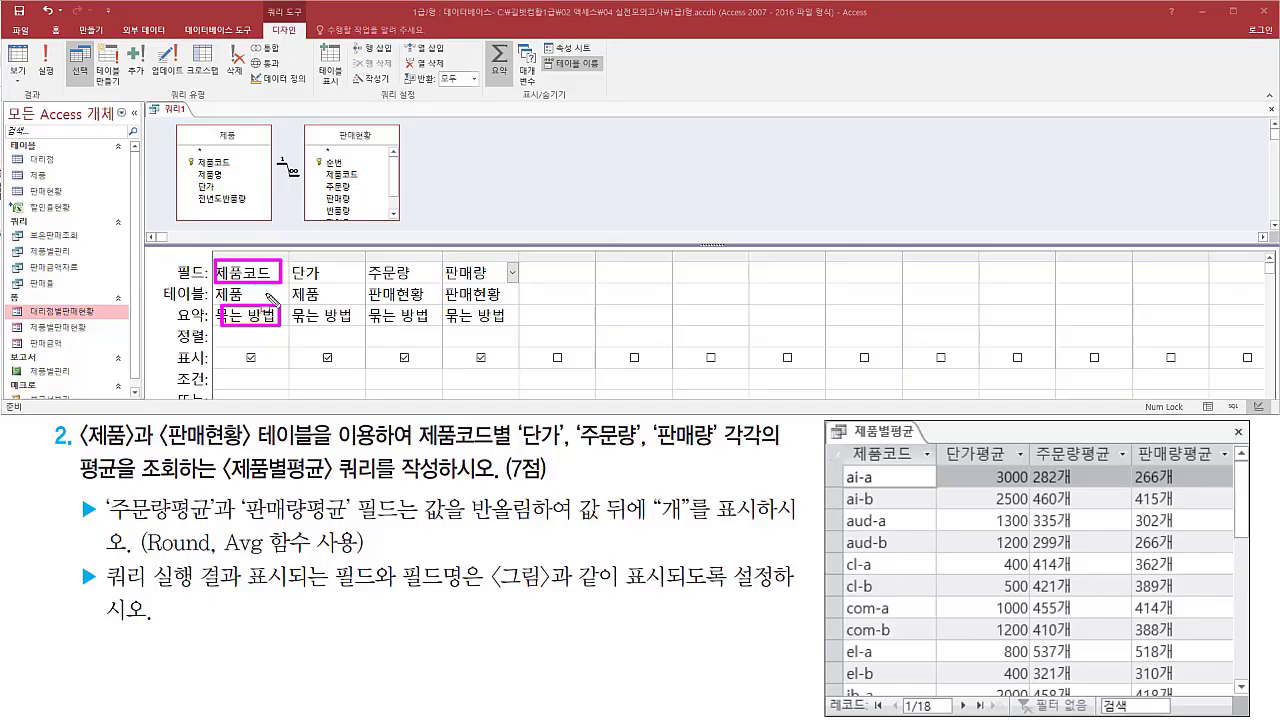
mouse_move(290, 260)
left_mouse_down()
mouse_move(330, 298)
mouse_move(500, 282)
left_mouse_up()
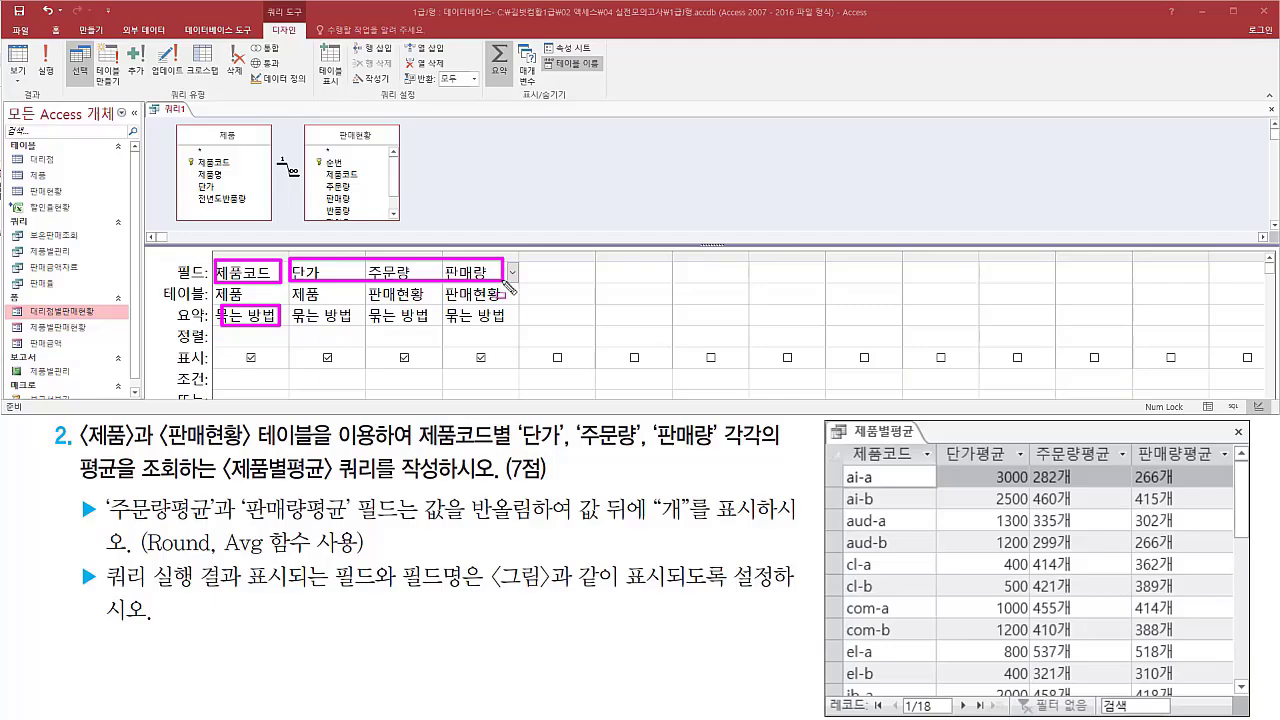
left_click_drag(512, 447, 716, 450)
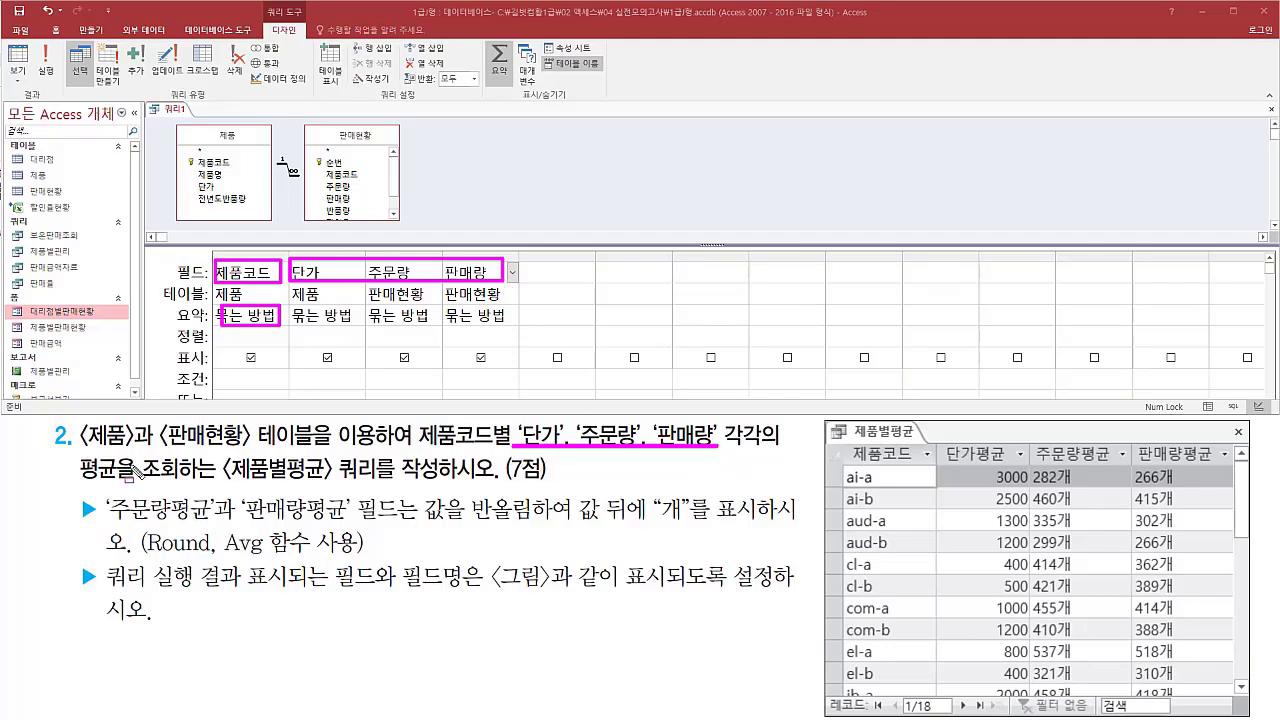
mouse_move(77, 451)
left_mouse_down()
mouse_move(172, 498)
mouse_move(178, 489)
left_mouse_up()
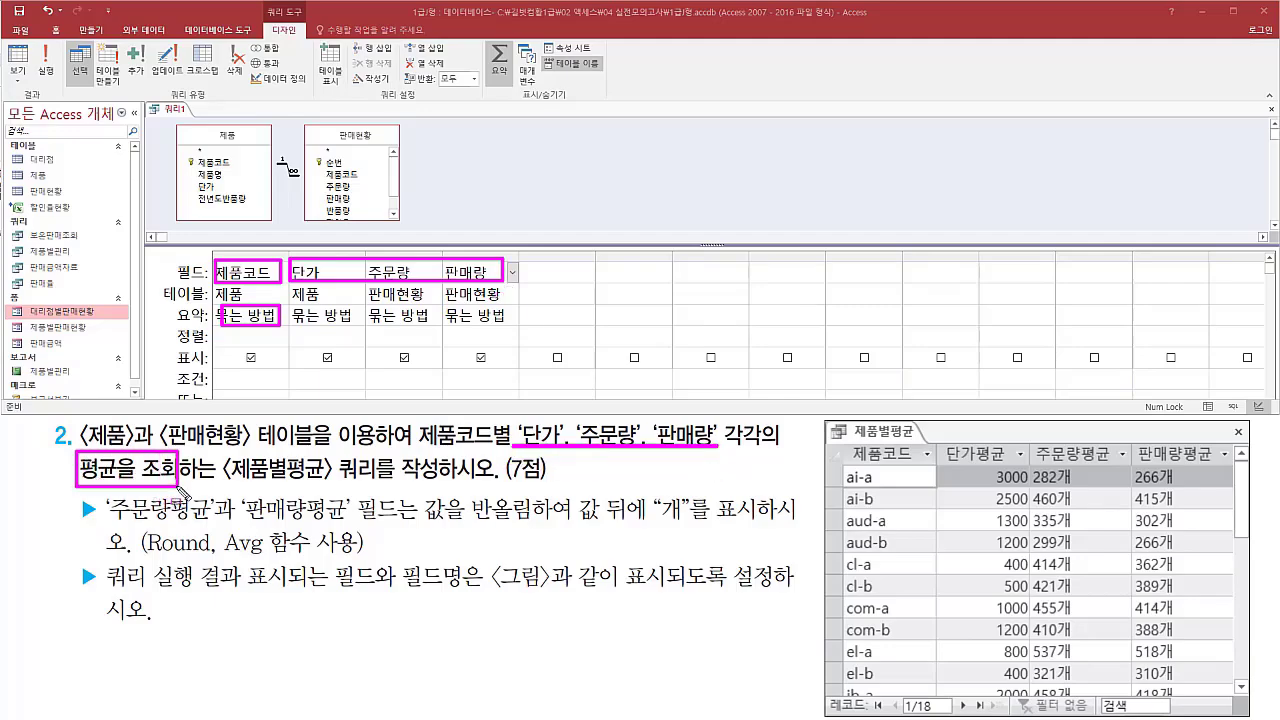
key("Escape")
left_click(330, 316)
left_click(357, 316)
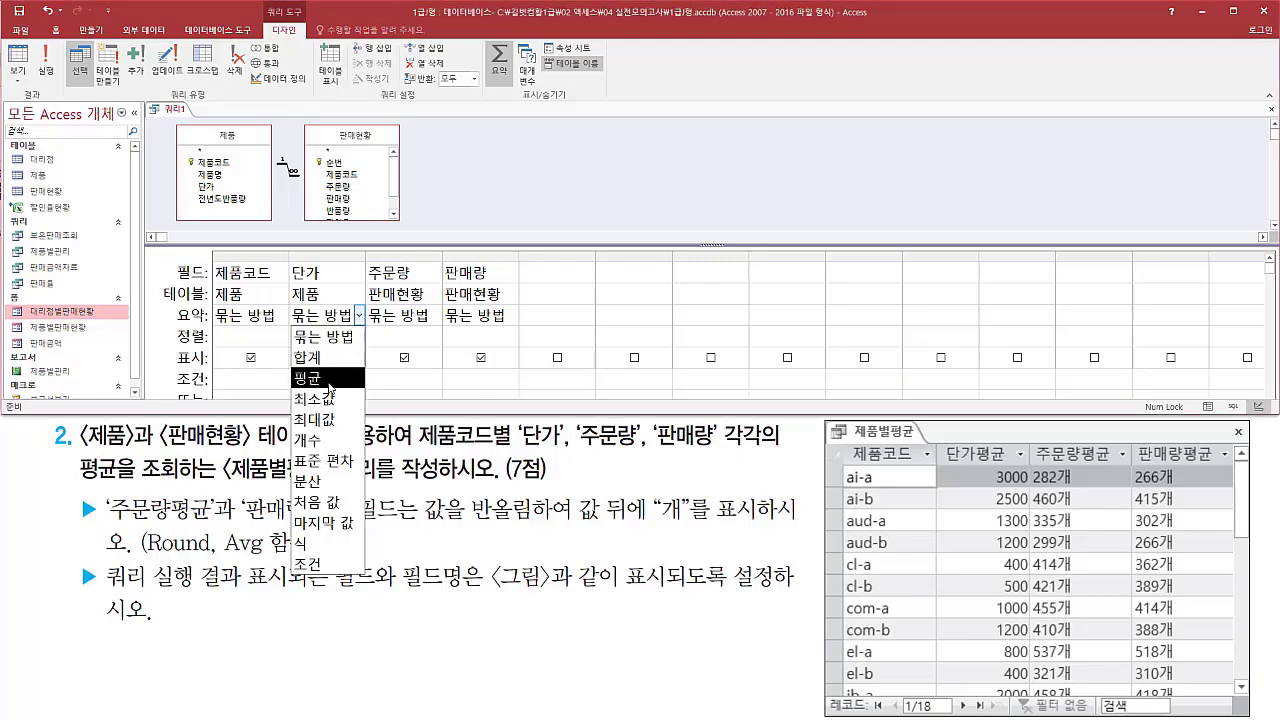
left_click(330, 378)
left_click(405, 316)
left_click(436, 316)
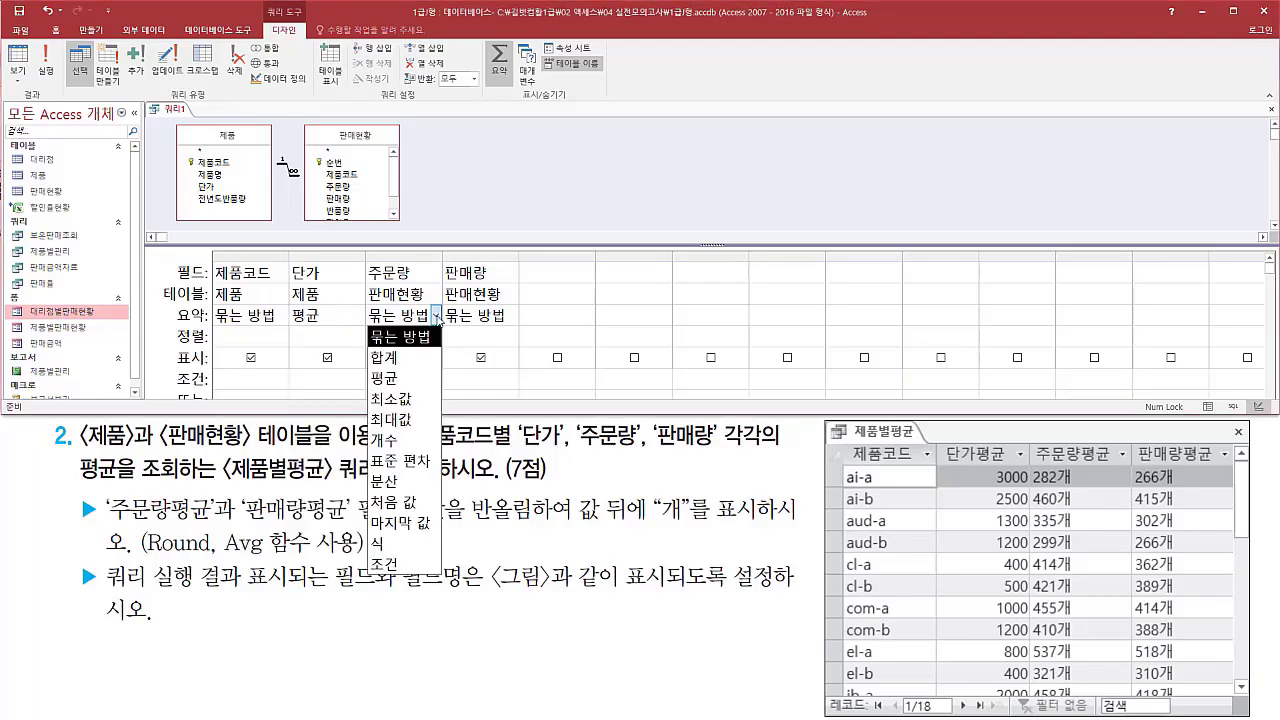
left_click(407, 378)
left_click(480, 316)
left_click(512, 316)
left_click(484, 378)
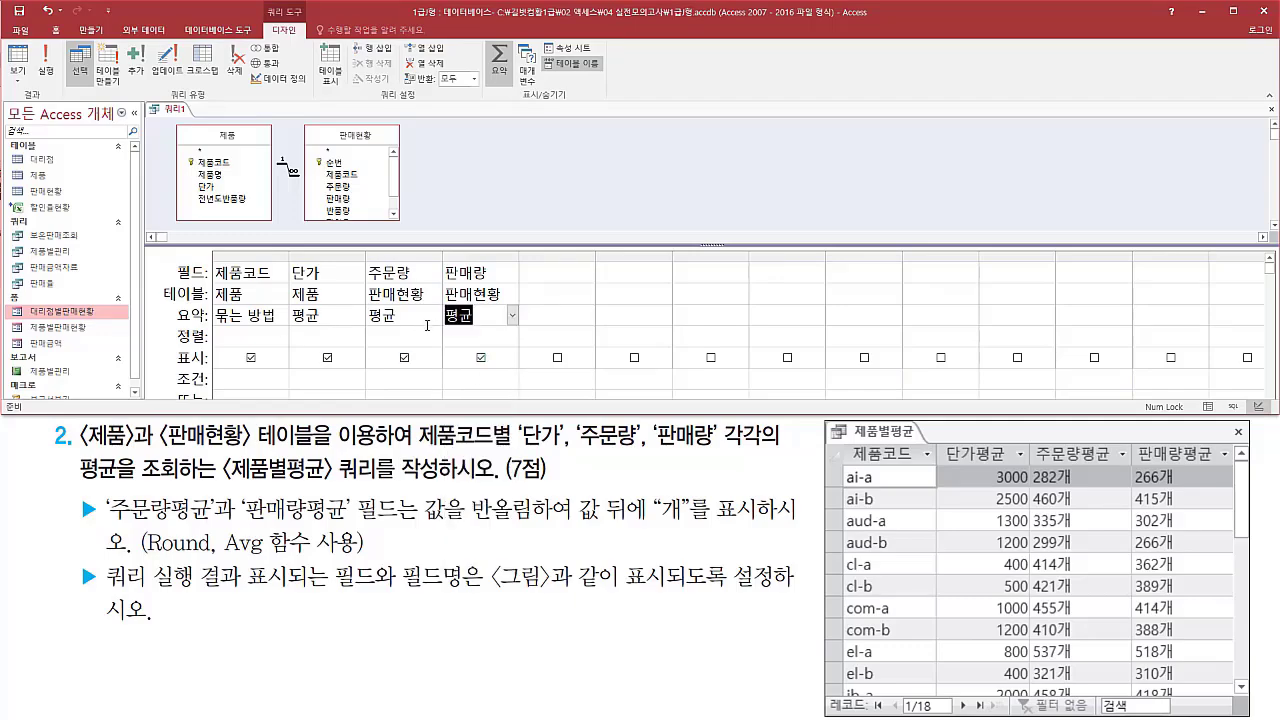
Step: Run the query and fit the widths of the 주문량 and 판매량 average columns to read their full values
left_click(46, 62)
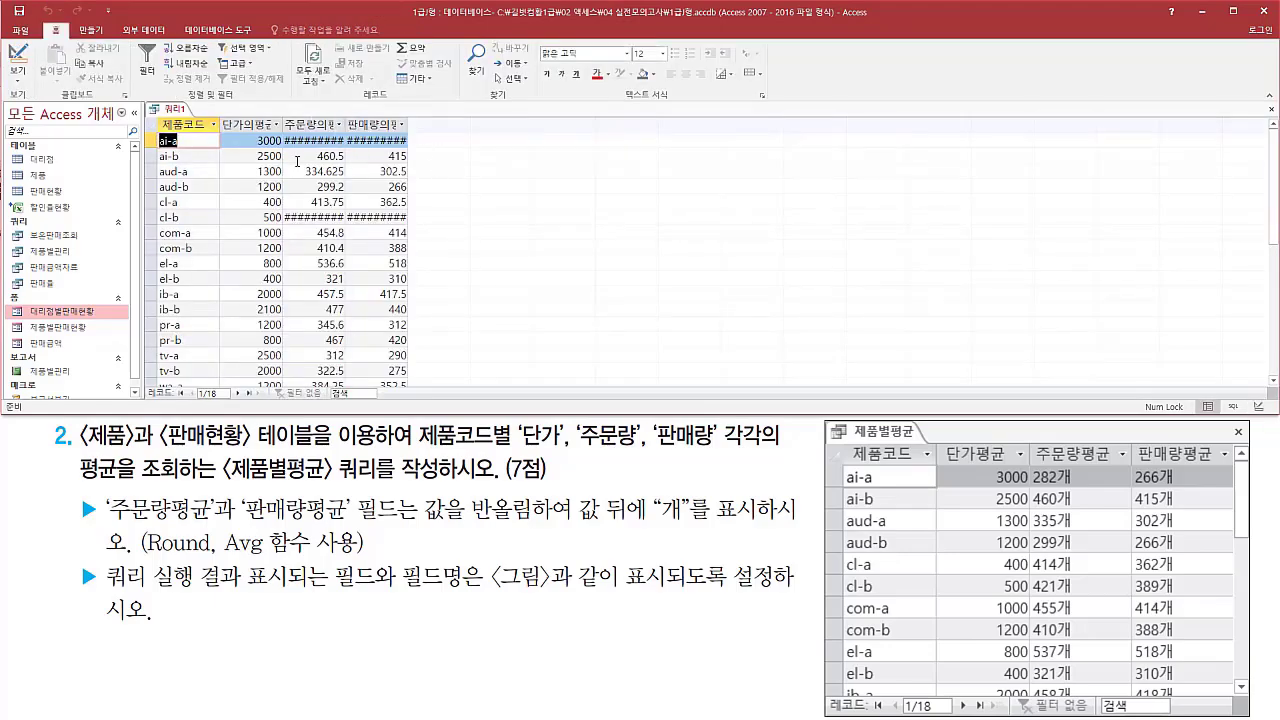
left_click_drag(284, 147, 344, 147)
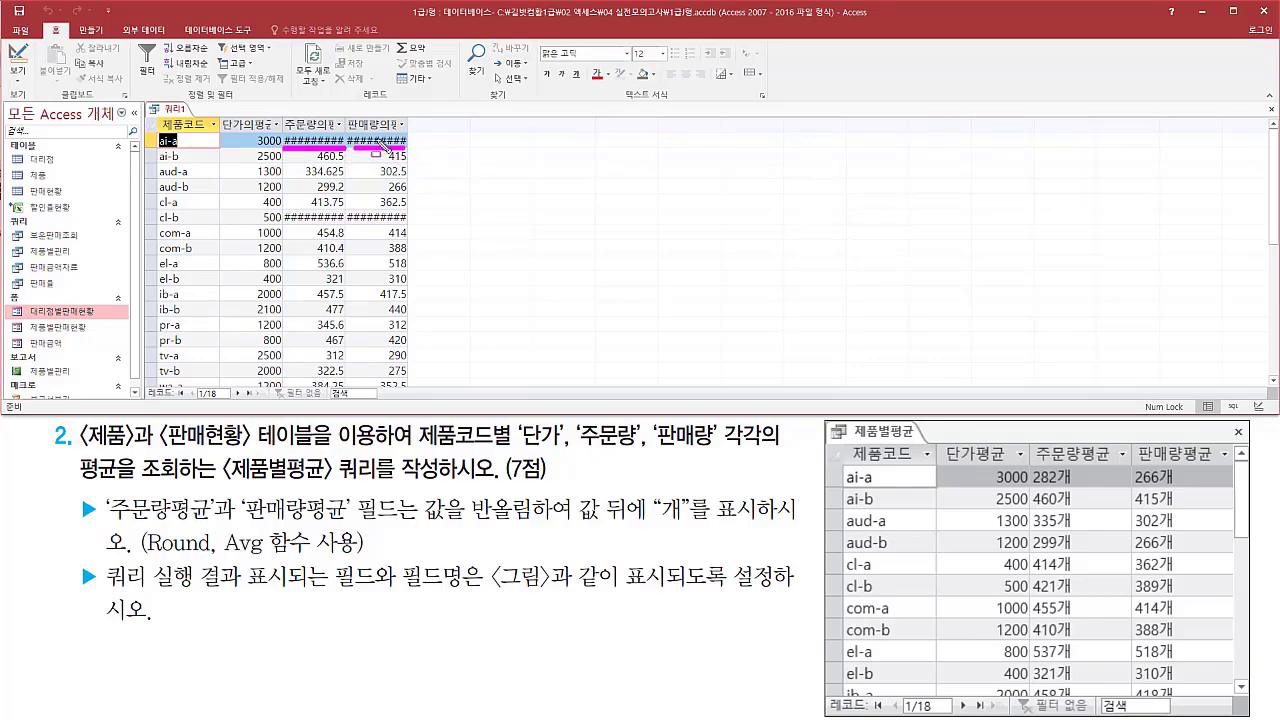
key("Escape")
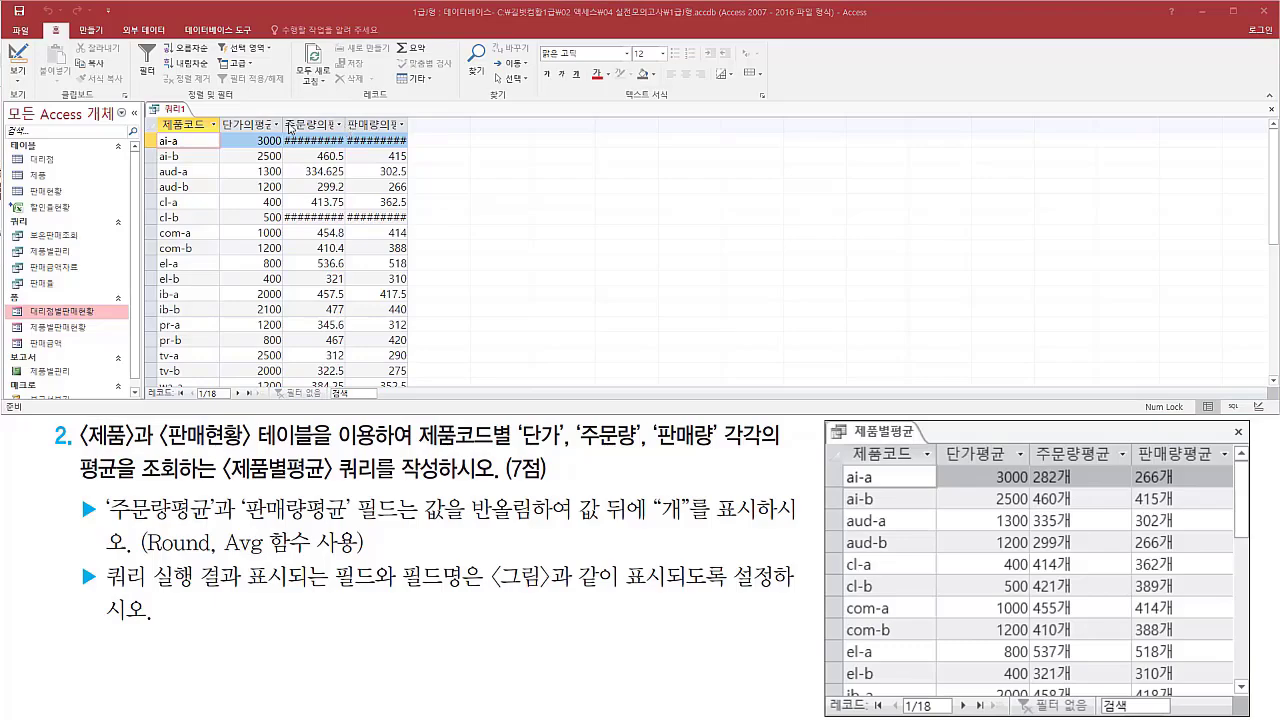
double_click(346, 127)
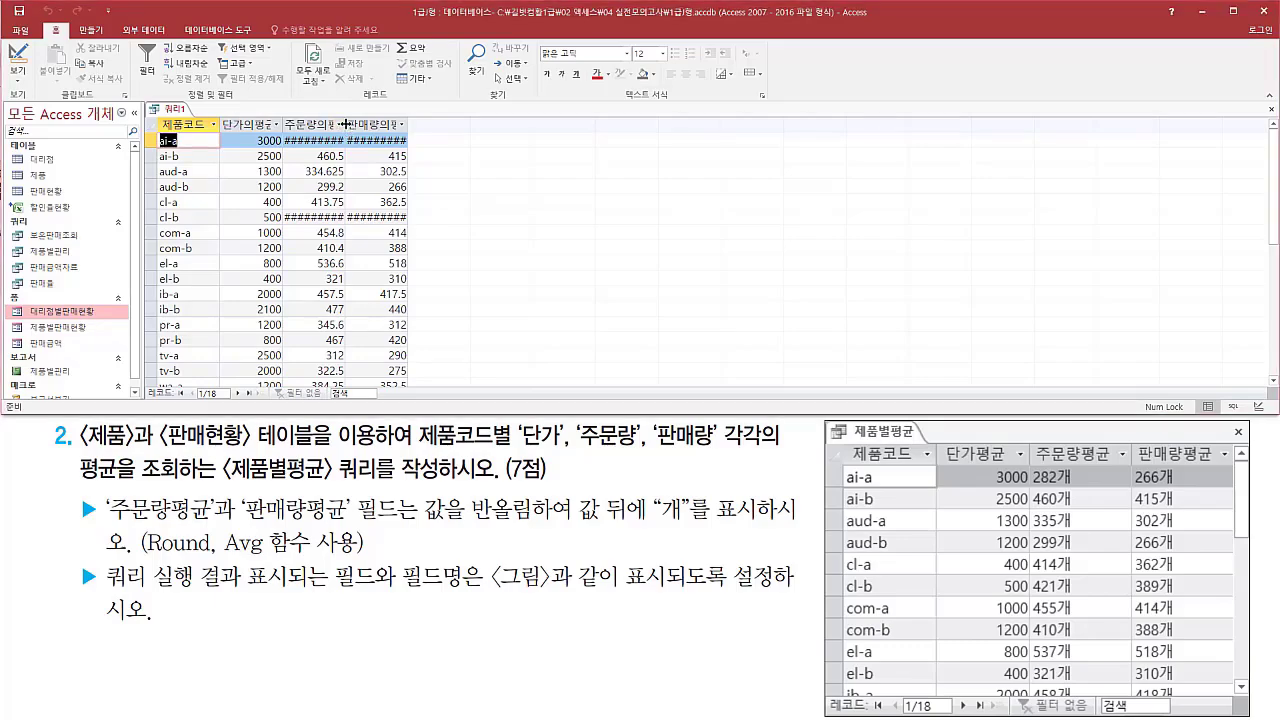
double_click(445, 122)
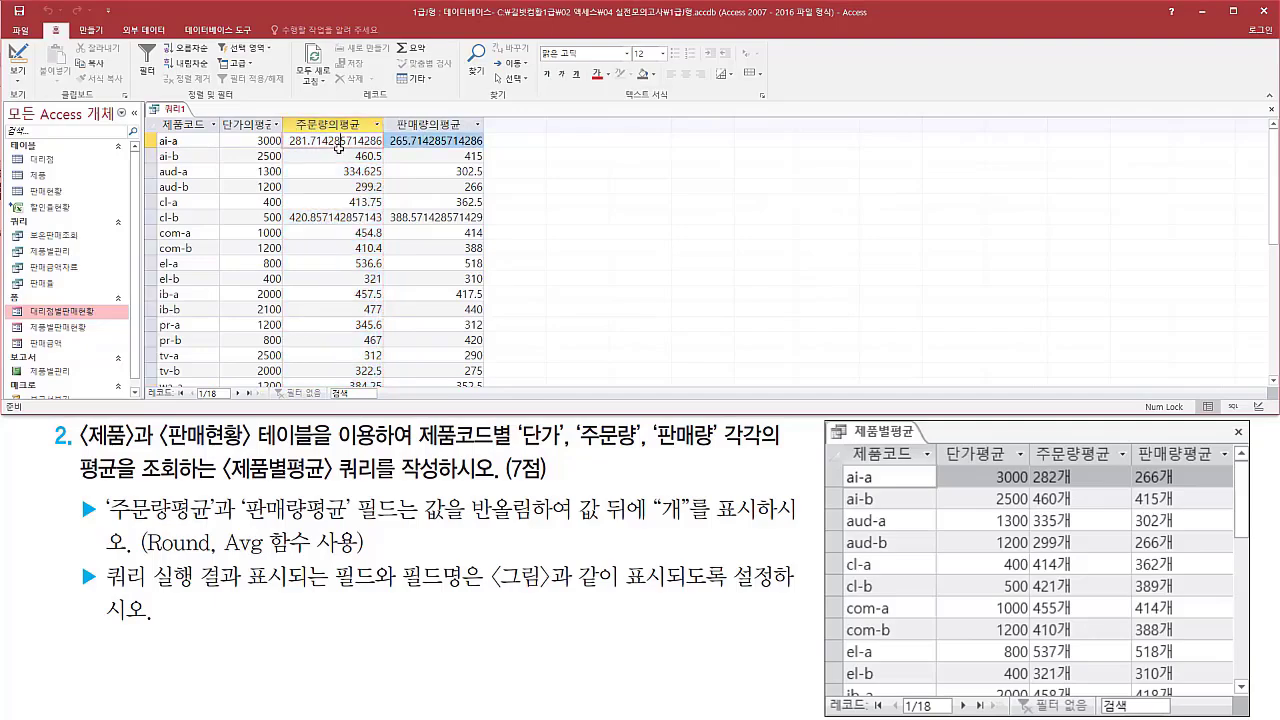
left_click(328, 191)
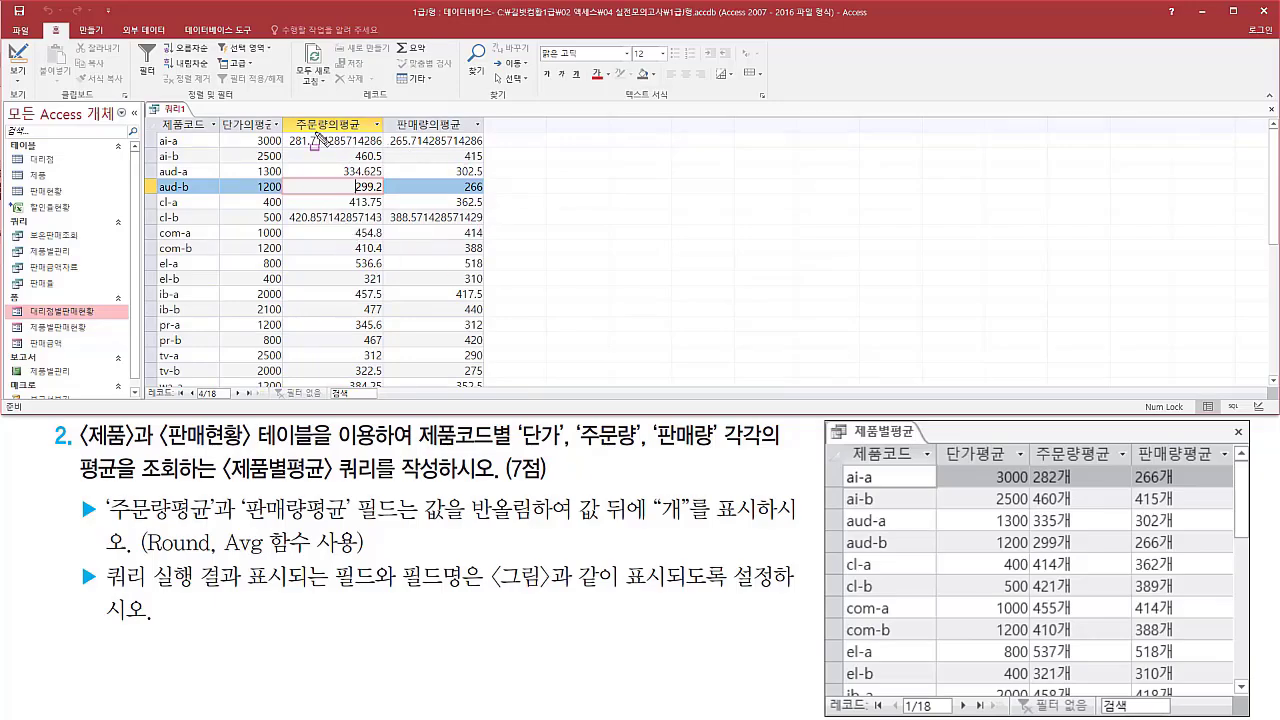
Step: Compare the average columns with the required rounding, "개" suffix, Round and Avg functions and field names, and return the query to design view
mouse_move(73, 497)
left_mouse_down()
mouse_move(101, 525)
mouse_move(350, 521)
left_mouse_up()
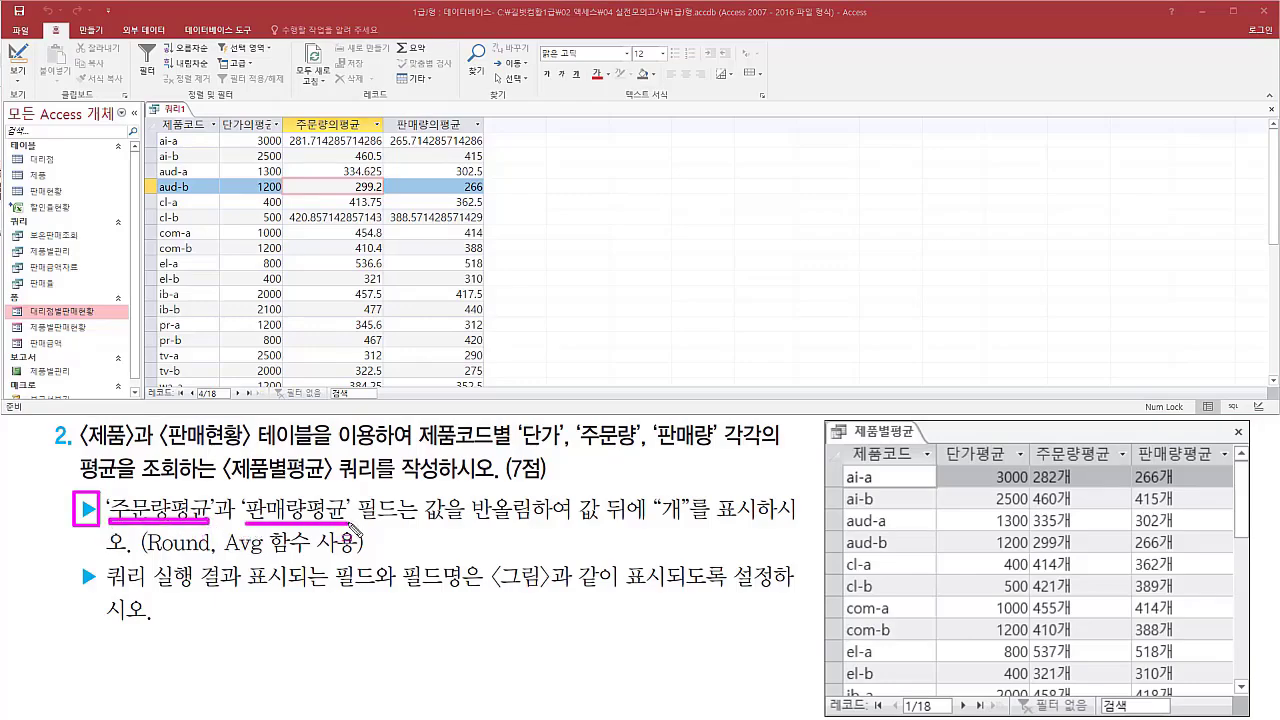
mouse_move(287, 114)
left_mouse_down()
mouse_move(497, 158)
mouse_move(488, 131)
left_mouse_up()
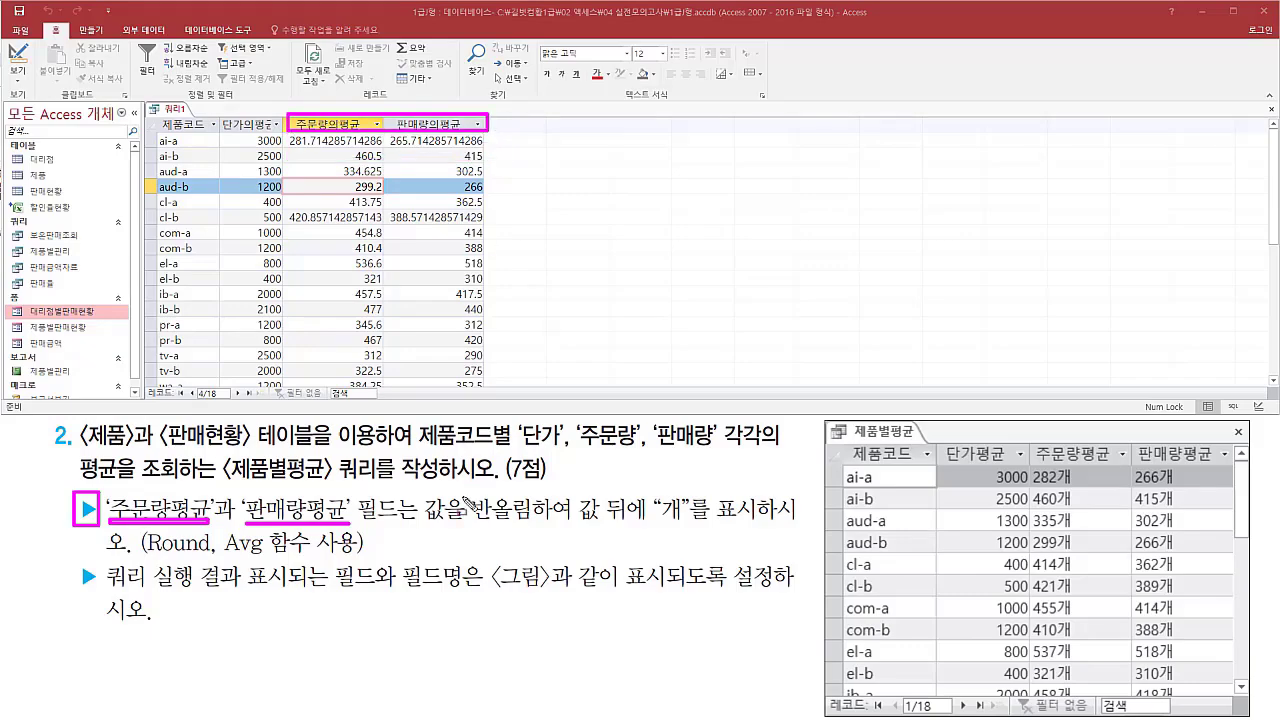
left_click_drag(418, 522, 765, 523)
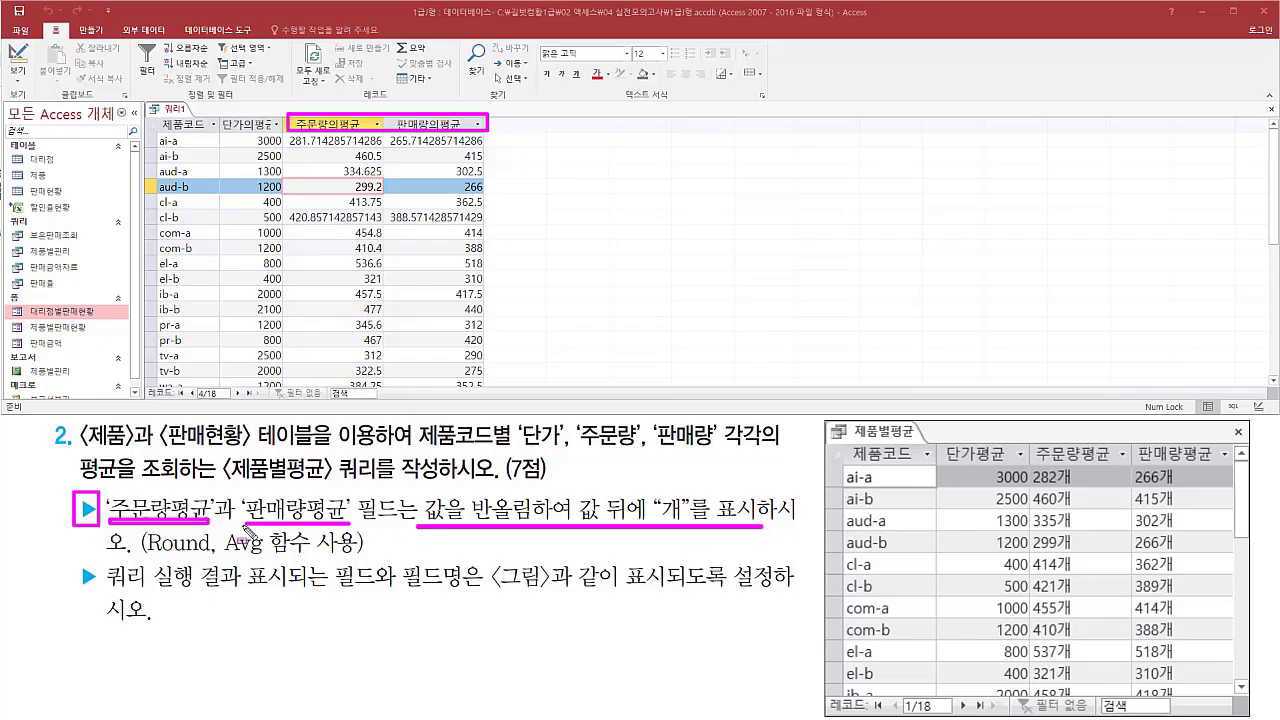
left_click_drag(142, 556, 364, 566)
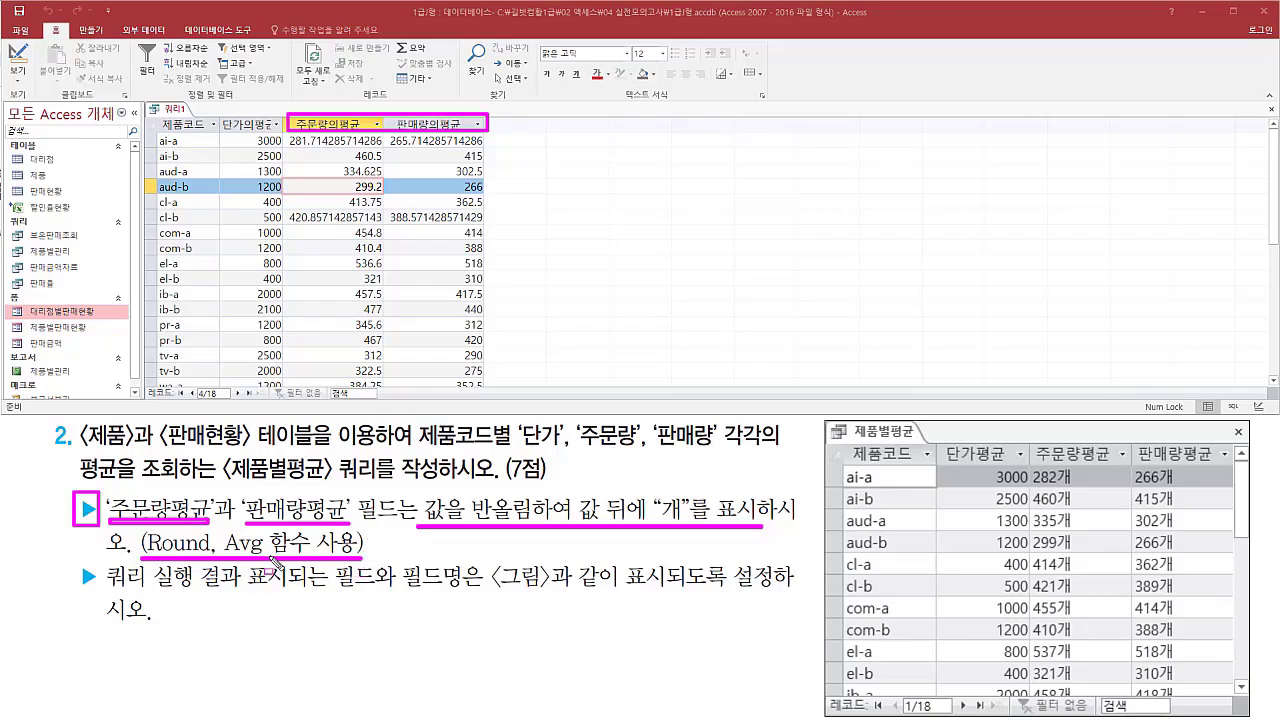
left_click_drag(108, 602, 787, 596)
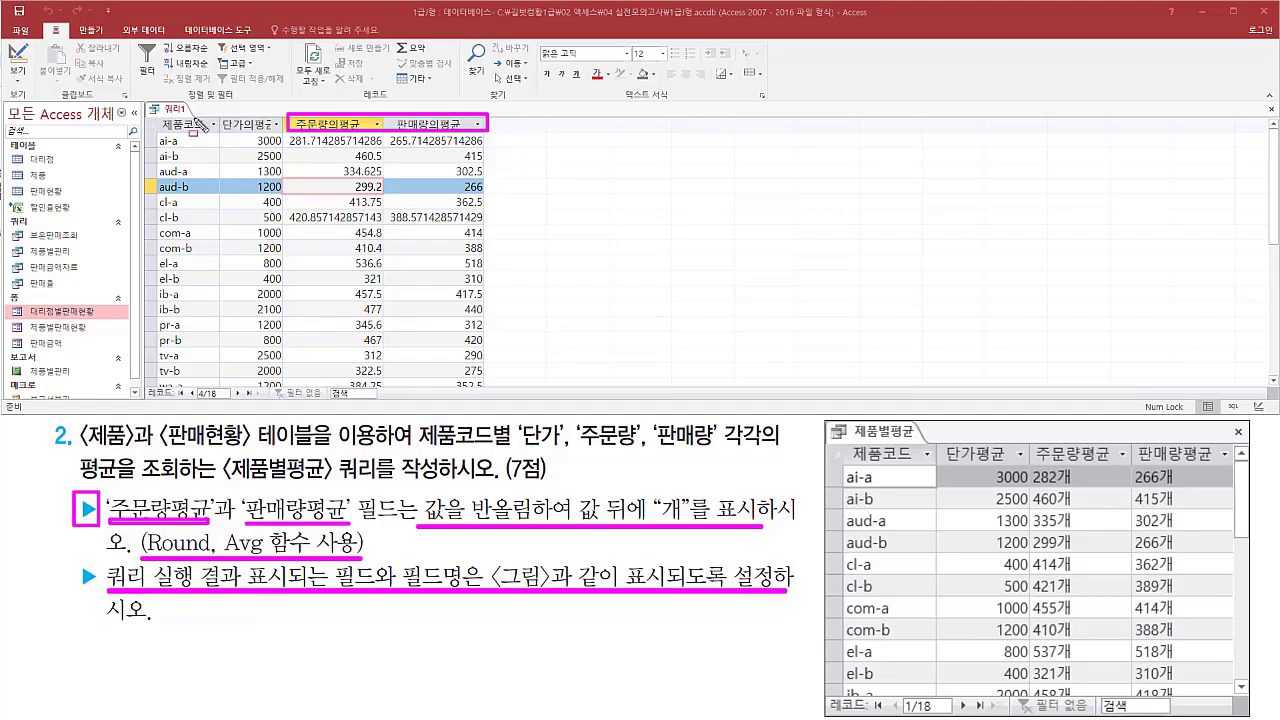
key("Escape")
right_click(172, 108)
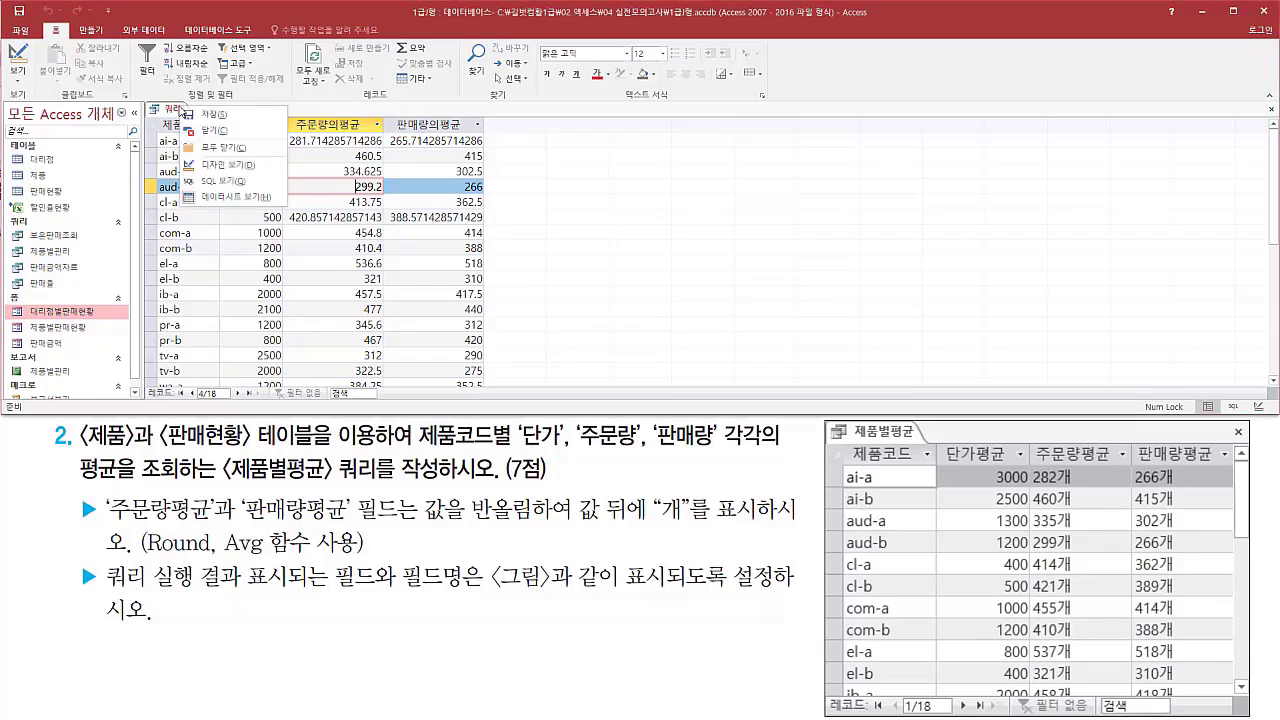
left_click(221, 164)
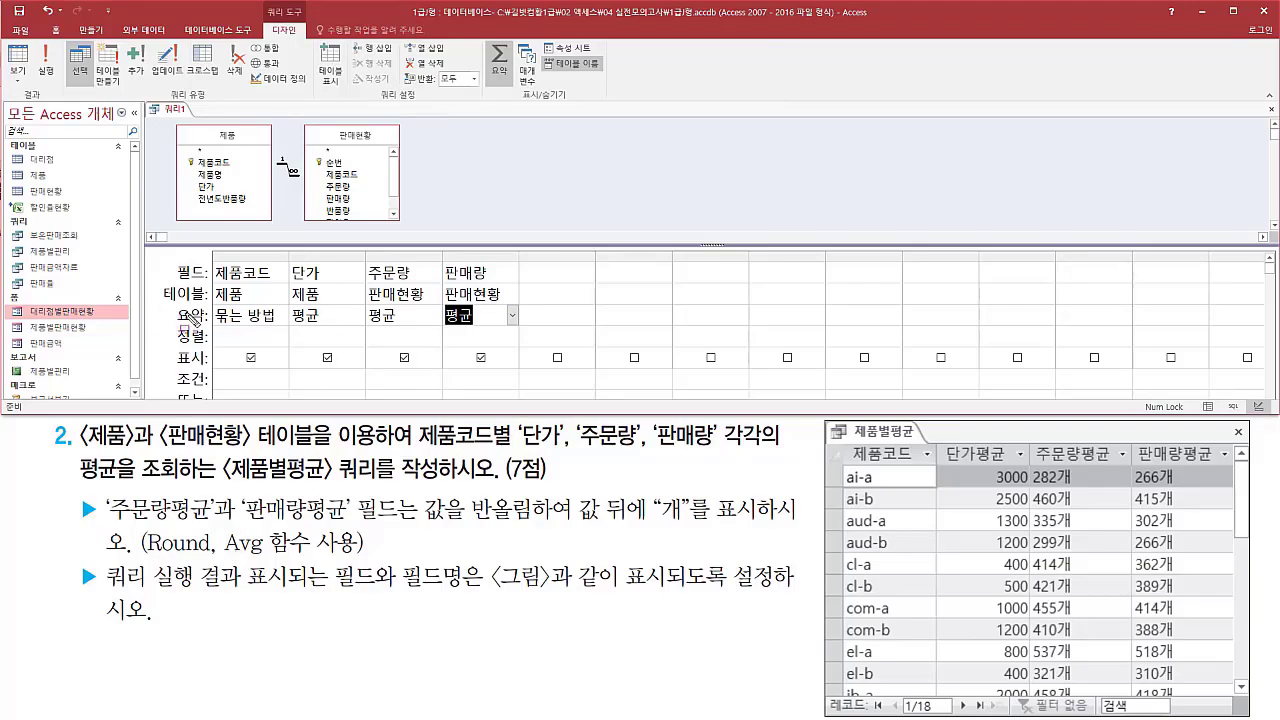
left_click_drag(362, 296, 517, 335)
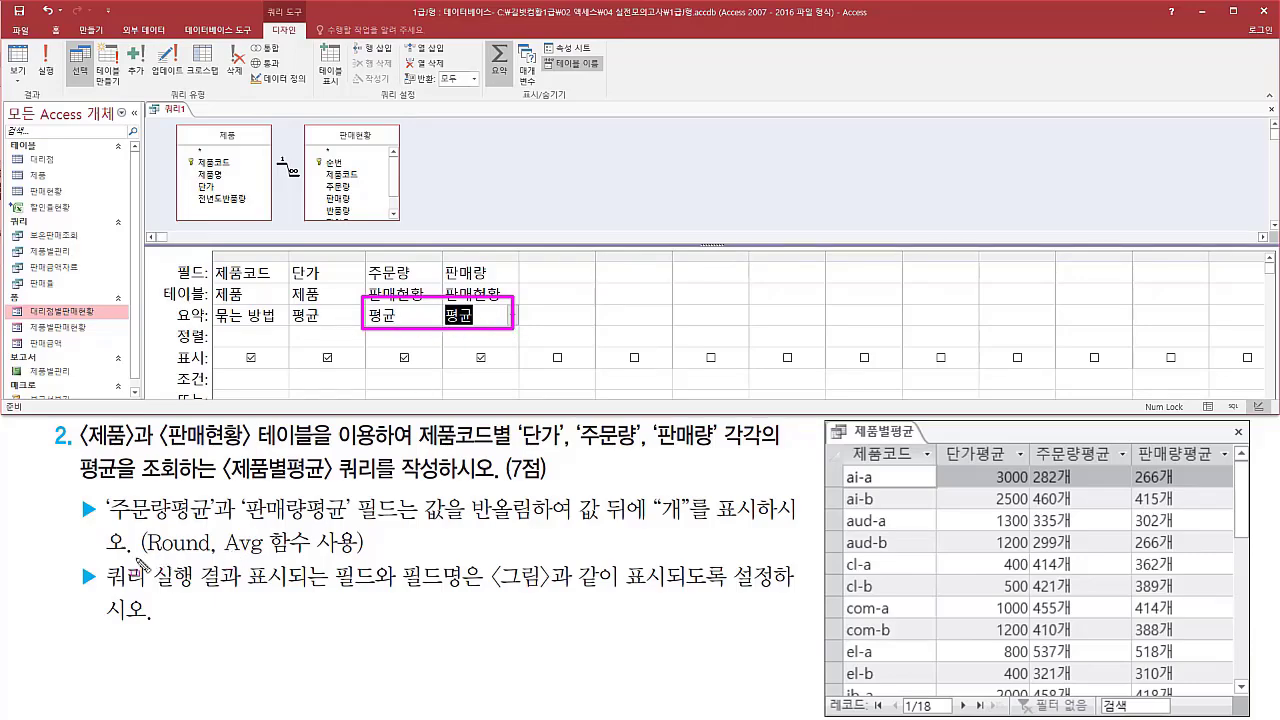
left_click_drag(133, 553, 318, 556)
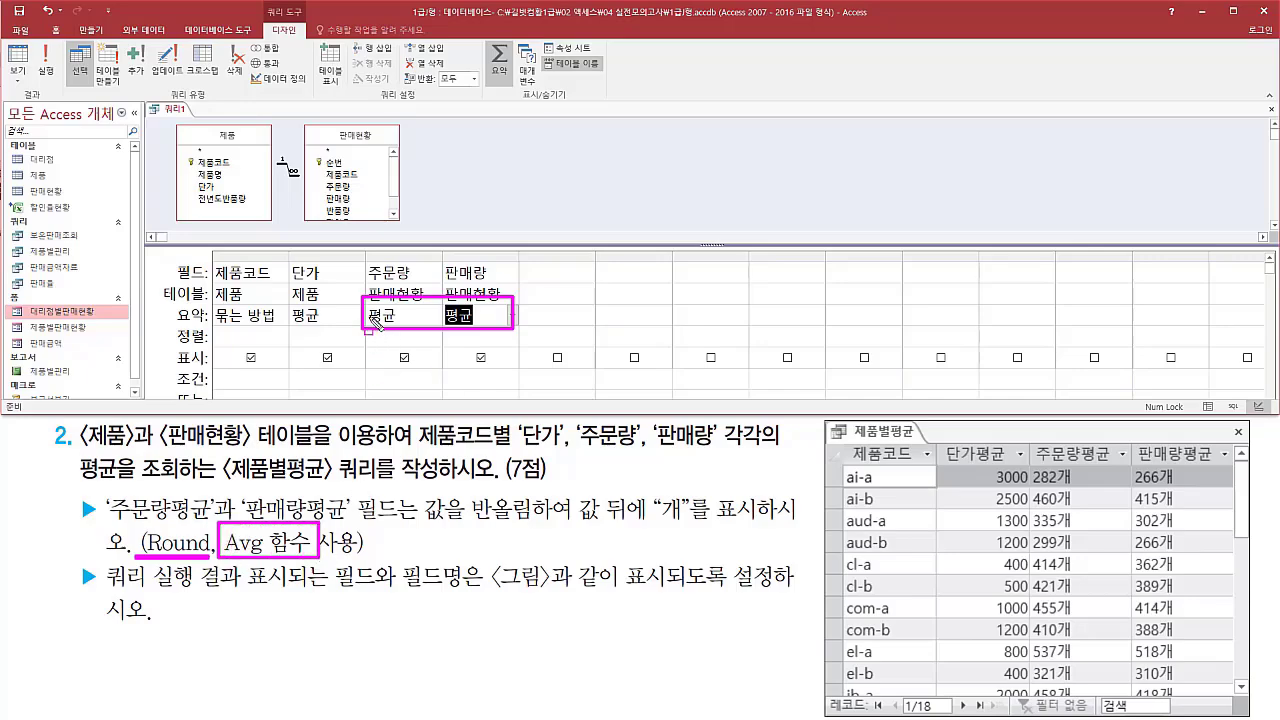
key("Escape")
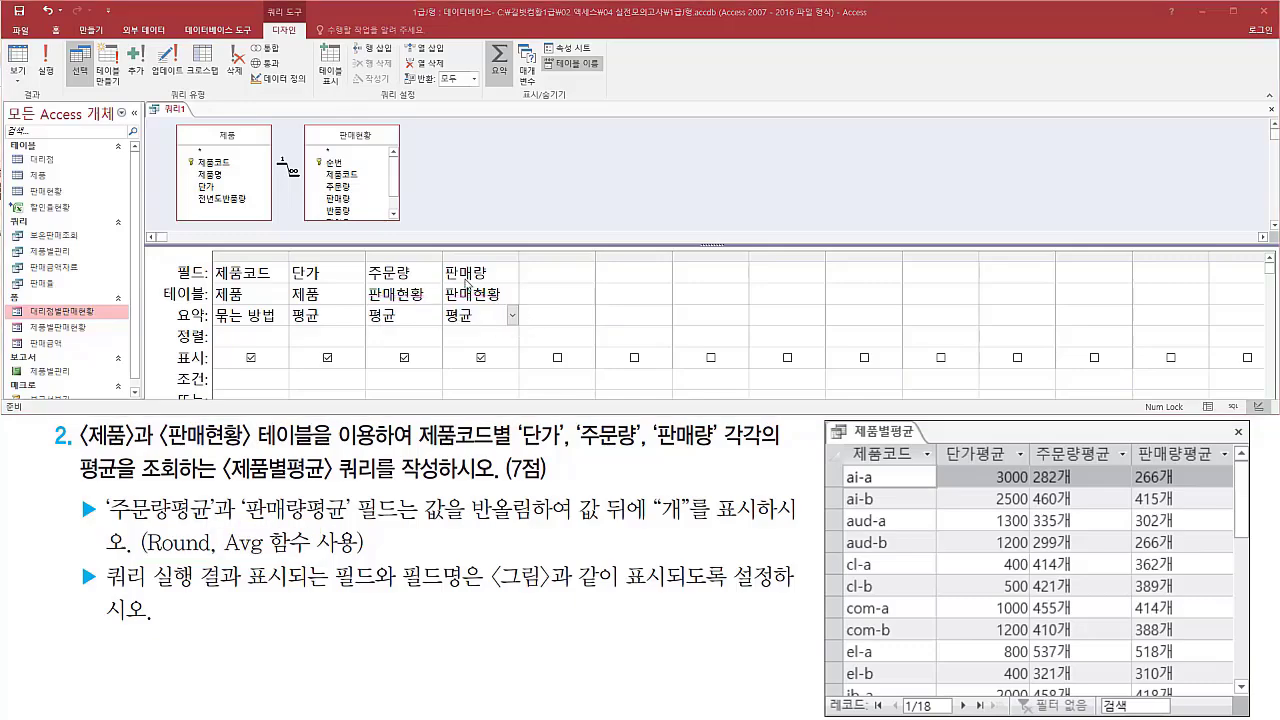
Step: Widen the 주문량 column in the query grid and give the field the name 주문량평균
left_click(445, 256)
left_click_drag(445, 256, 650, 258)
left_click(444, 272)
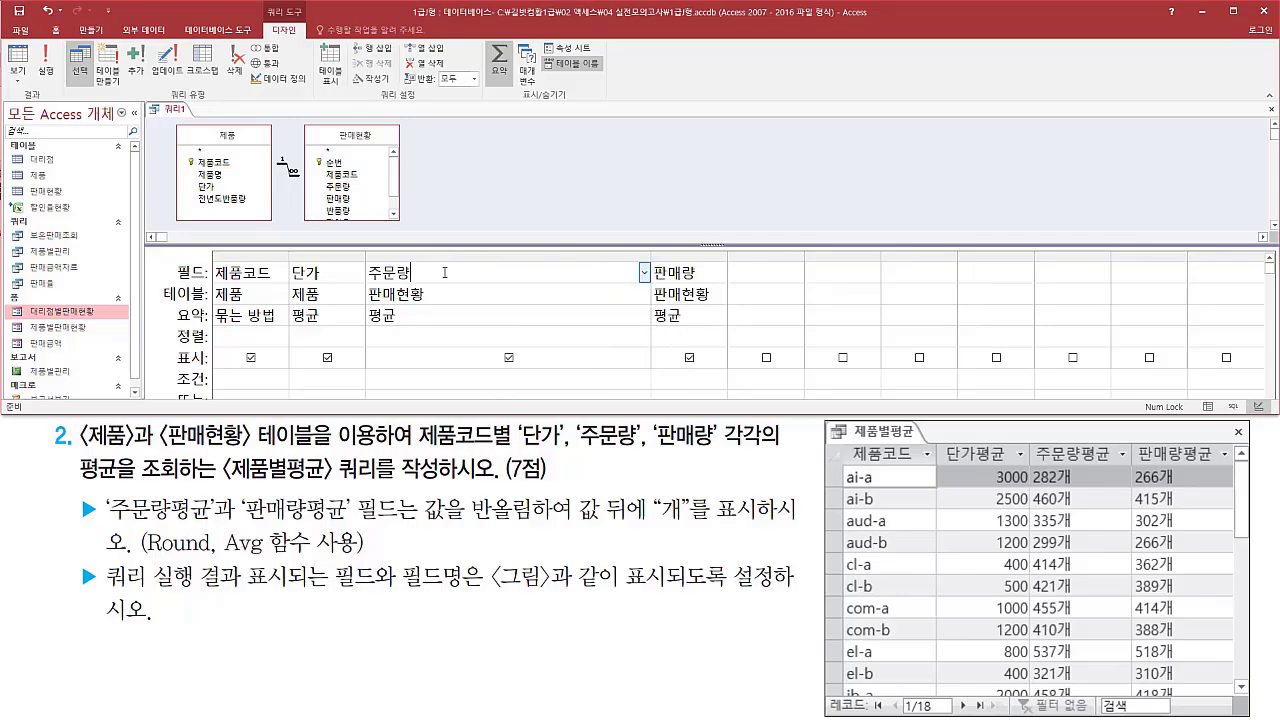
mouse_move(1036, 465)
left_mouse_down()
mouse_move(1110, 466)
mouse_move(1120, 436)
left_mouse_up()
key("Escape")
key("Home")
type("주문량평균:")
left_click_drag(651, 265, 737, 265)
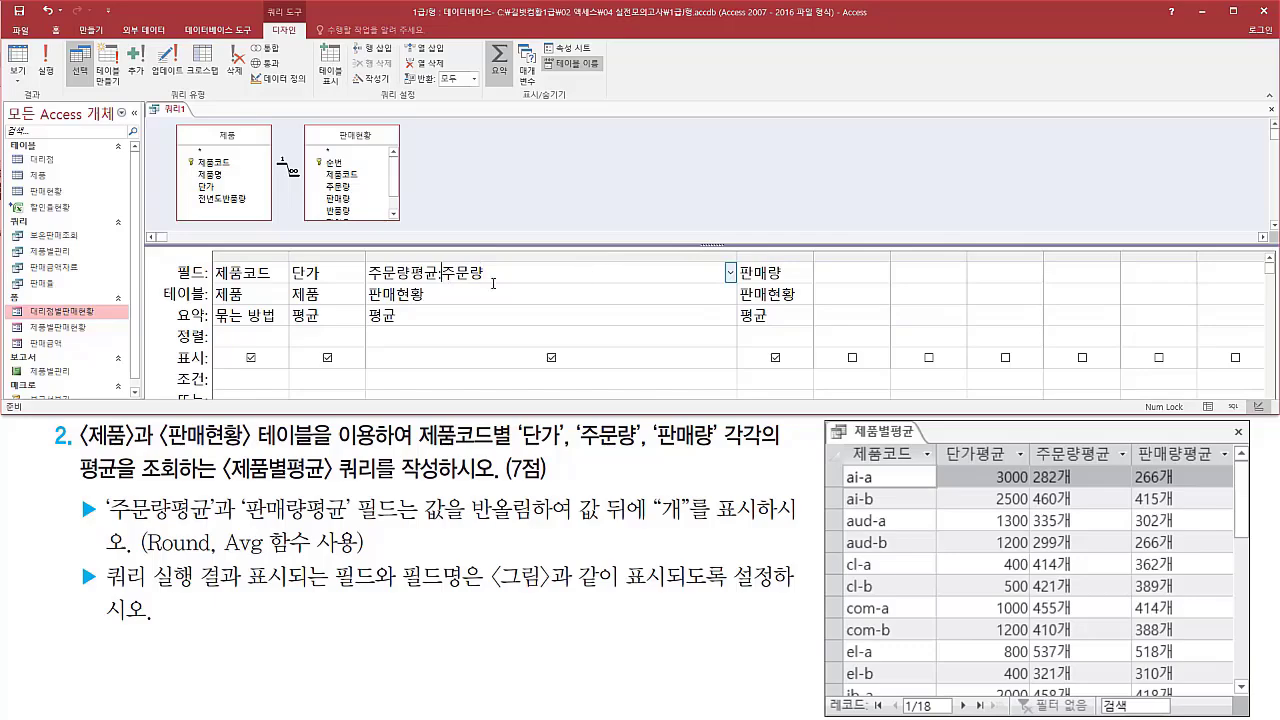
Step: Make 주문량평균 calculate its value with the Avg function as avg([주문량])
key("shift+End")
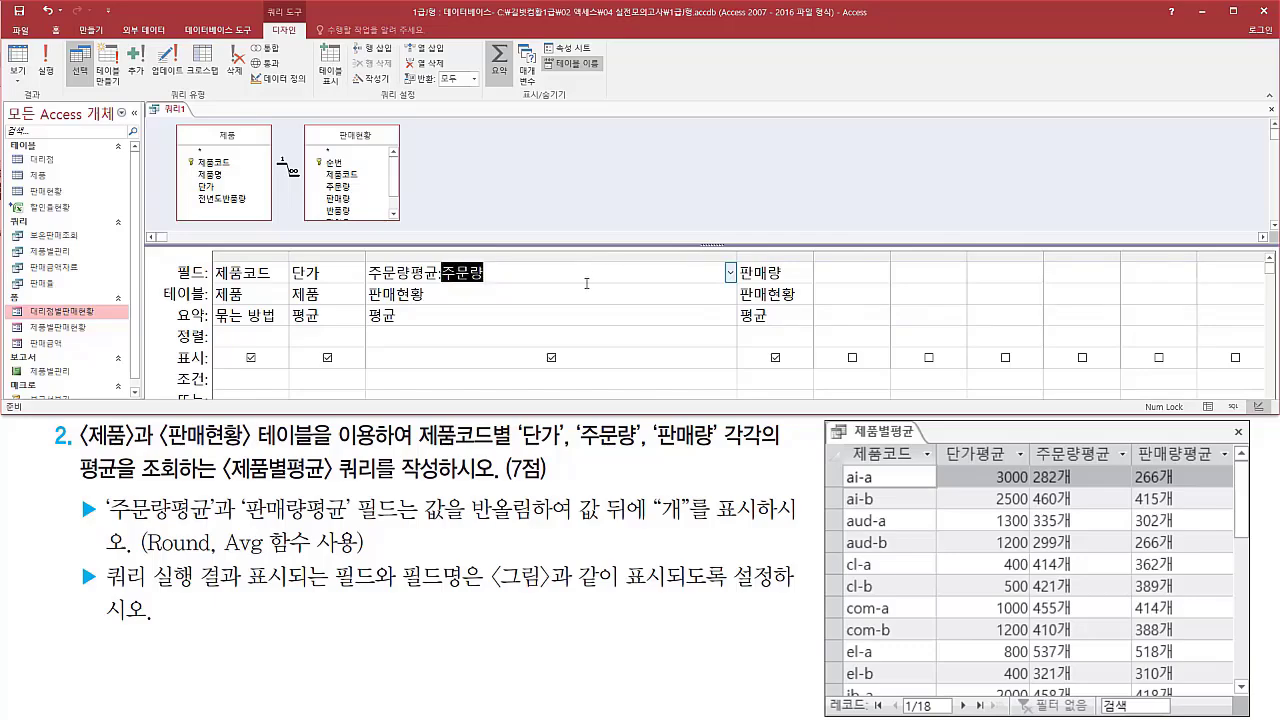
left_click_drag(224, 550, 268, 550)
key("Left")
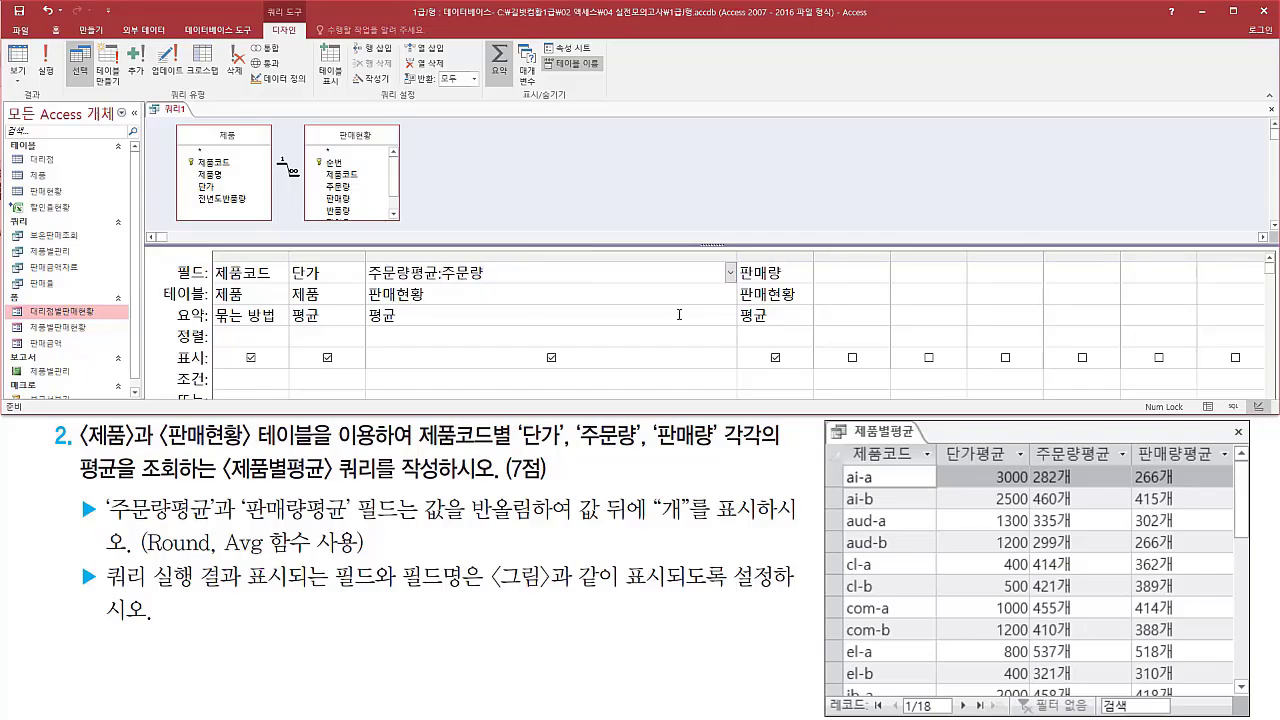
type("avg(")
type("(")
type("])")
key("shift+Left")
key("shift+Left")
key("shift+Left")
key("shift+Left")
key("shift+Left")
key("shift+Left")
key("shift+Left")
key("shift+Left")
key("shift+Left")
key("shift+Left")
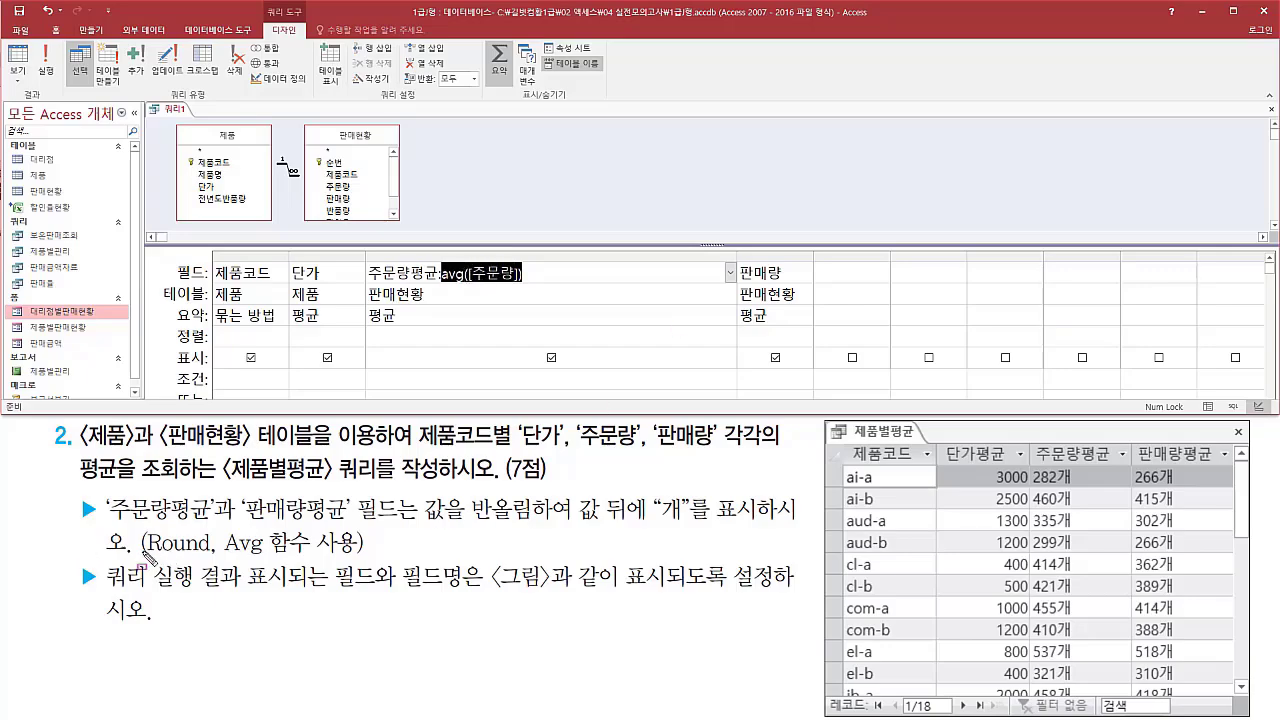
Step: Enclose the 주문량 average in the Round function with 0 decimal places
left_click_drag(147, 552, 206, 552)
left_click_drag(414, 521, 530, 521)
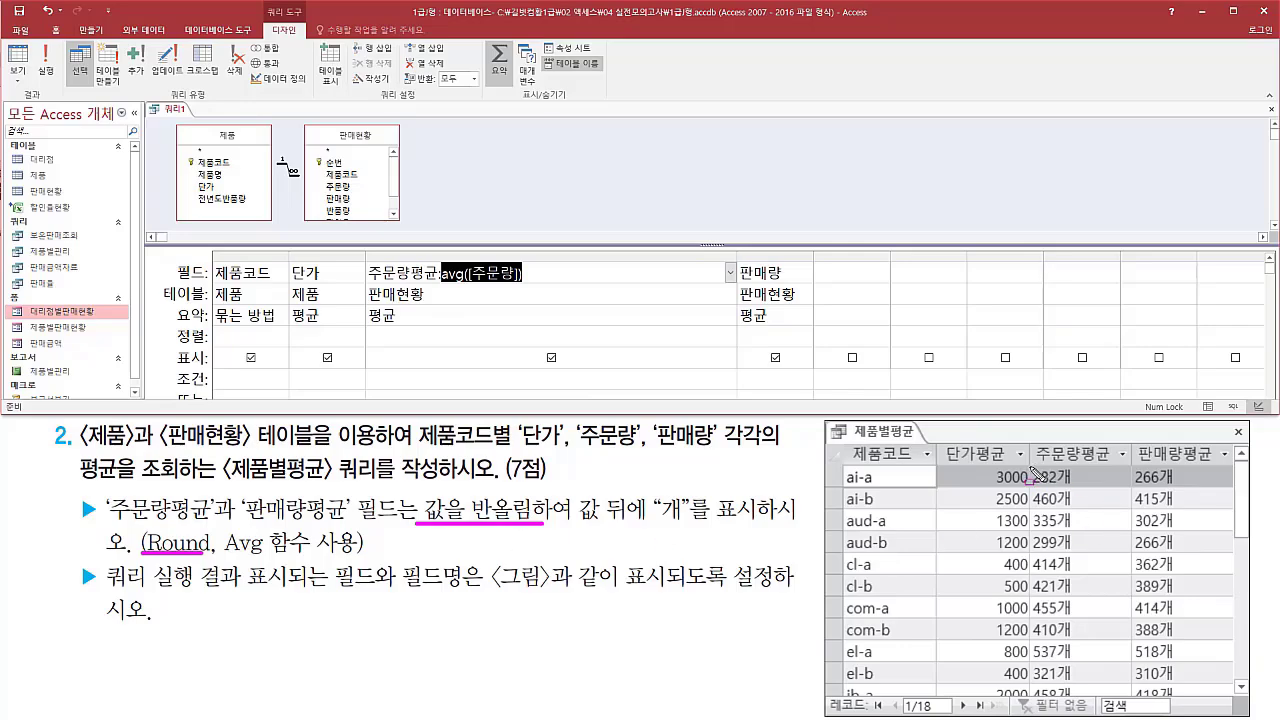
left_click_drag(1028, 462, 1210, 692)
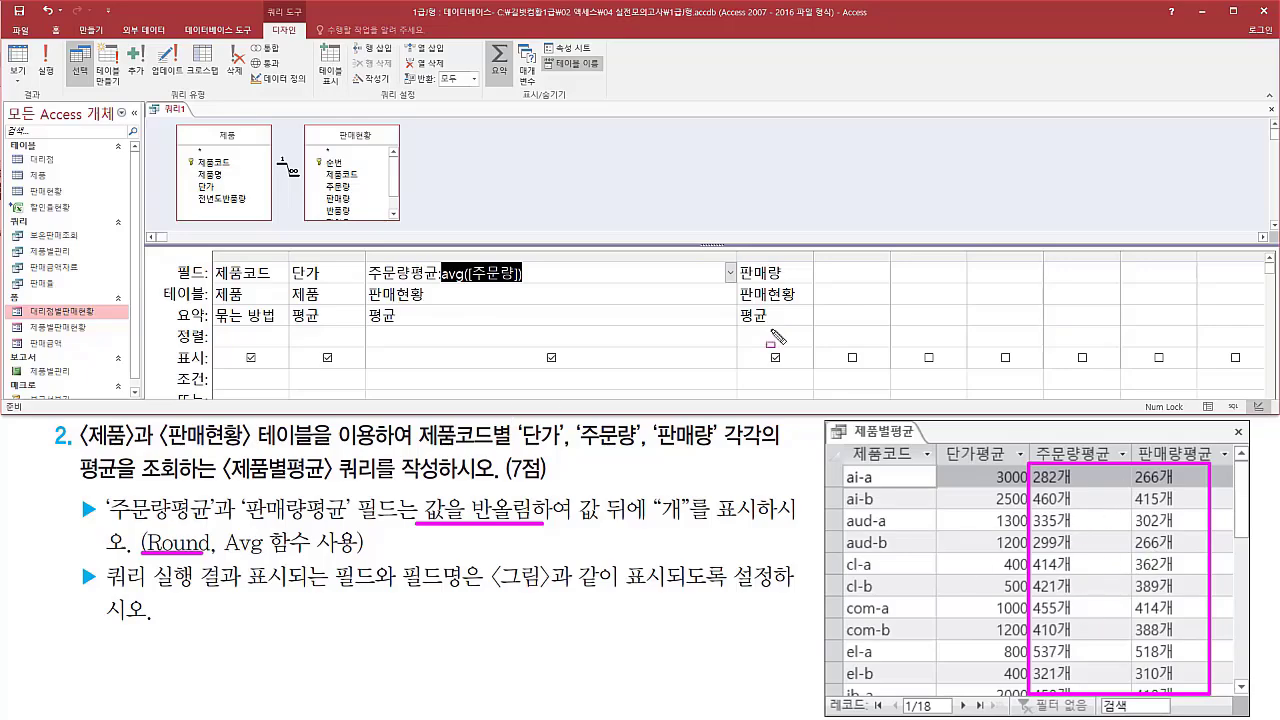
key("Escape")
left_click(449, 273)
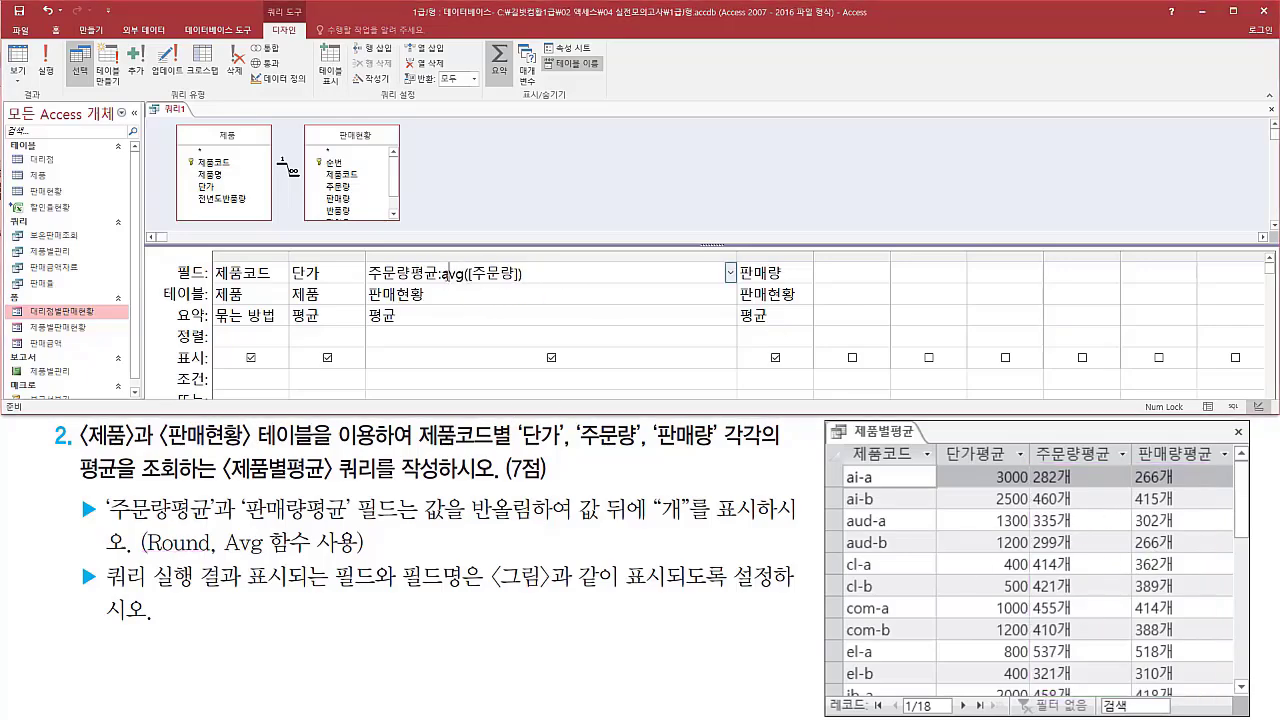
type("rou")
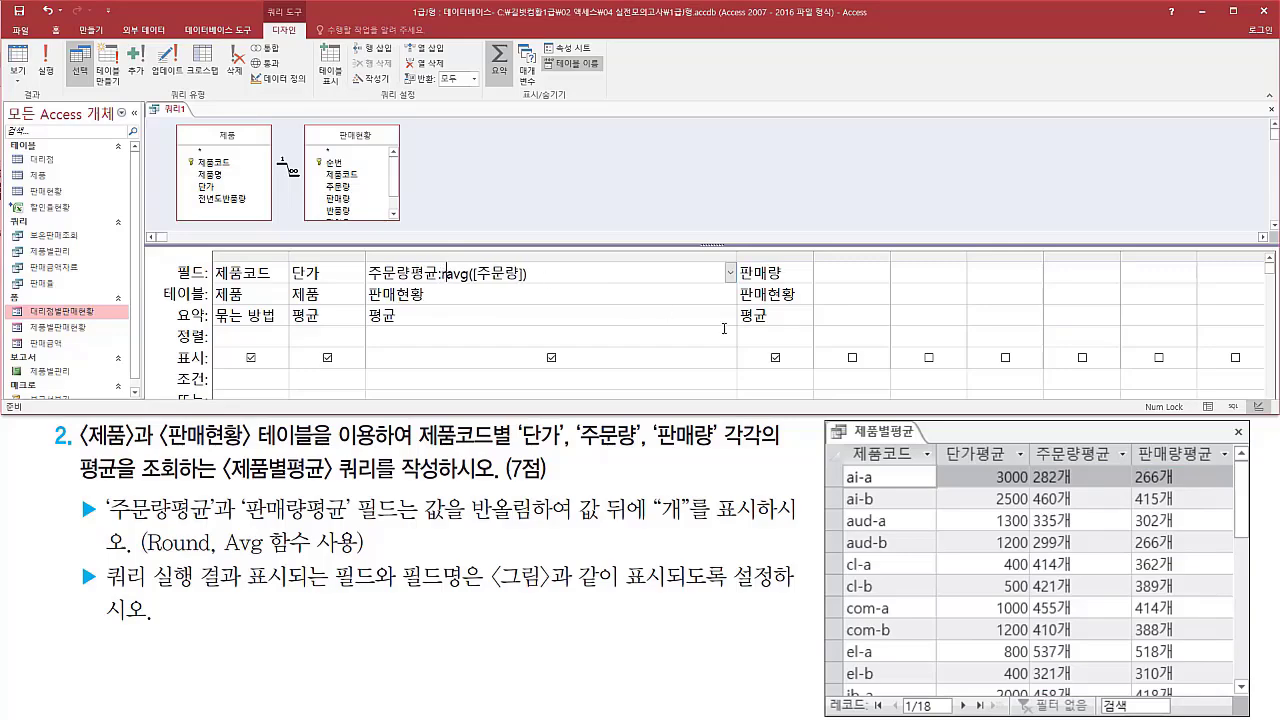
type("nd")
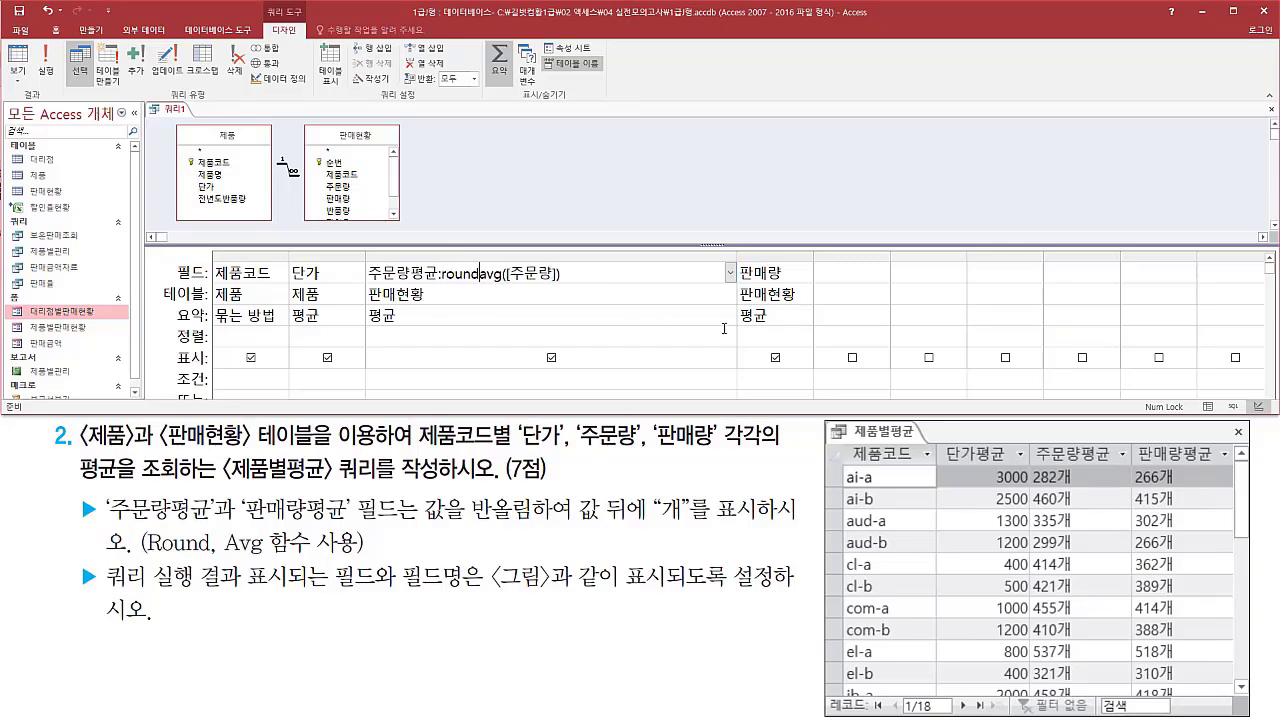
type("(")
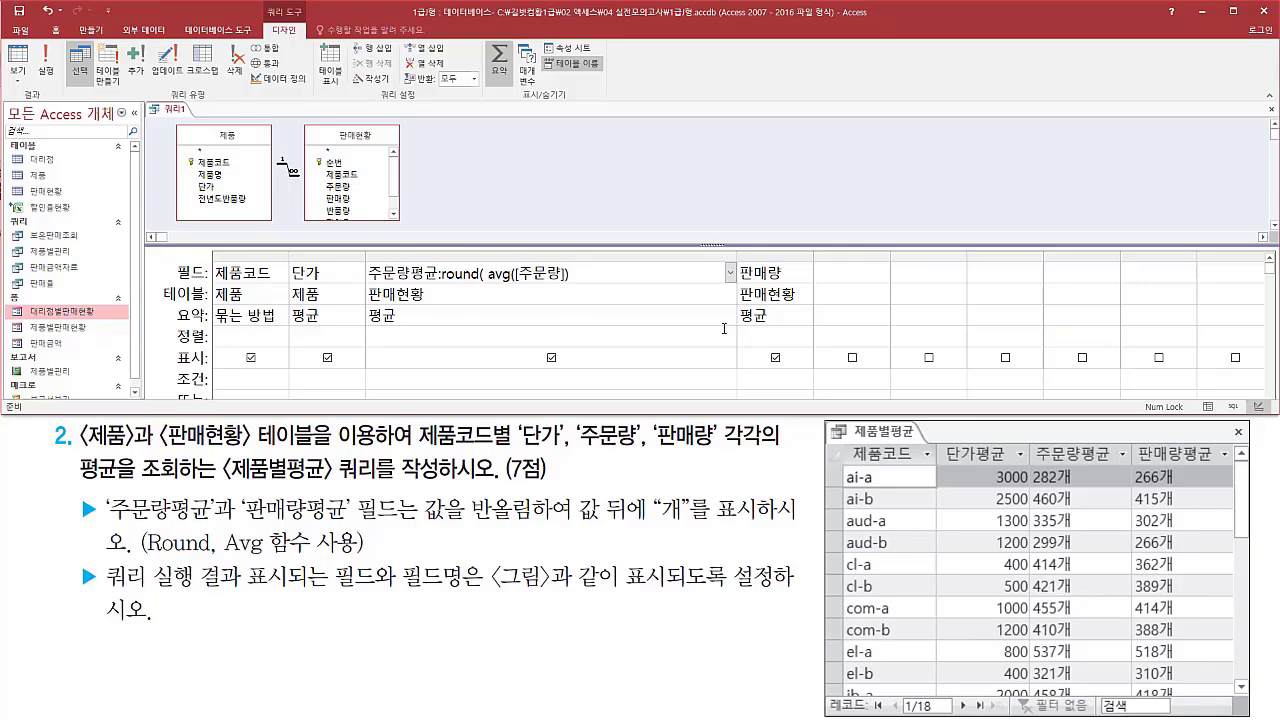
key("shift+End")
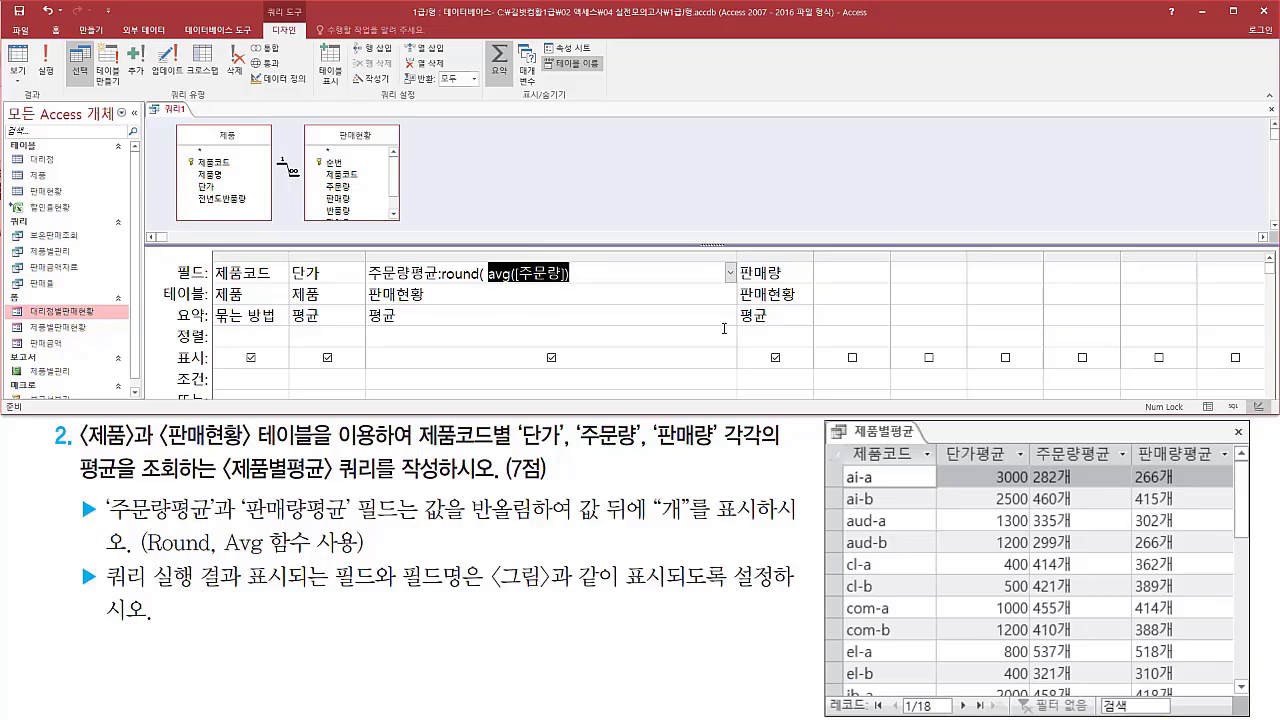
key("End")
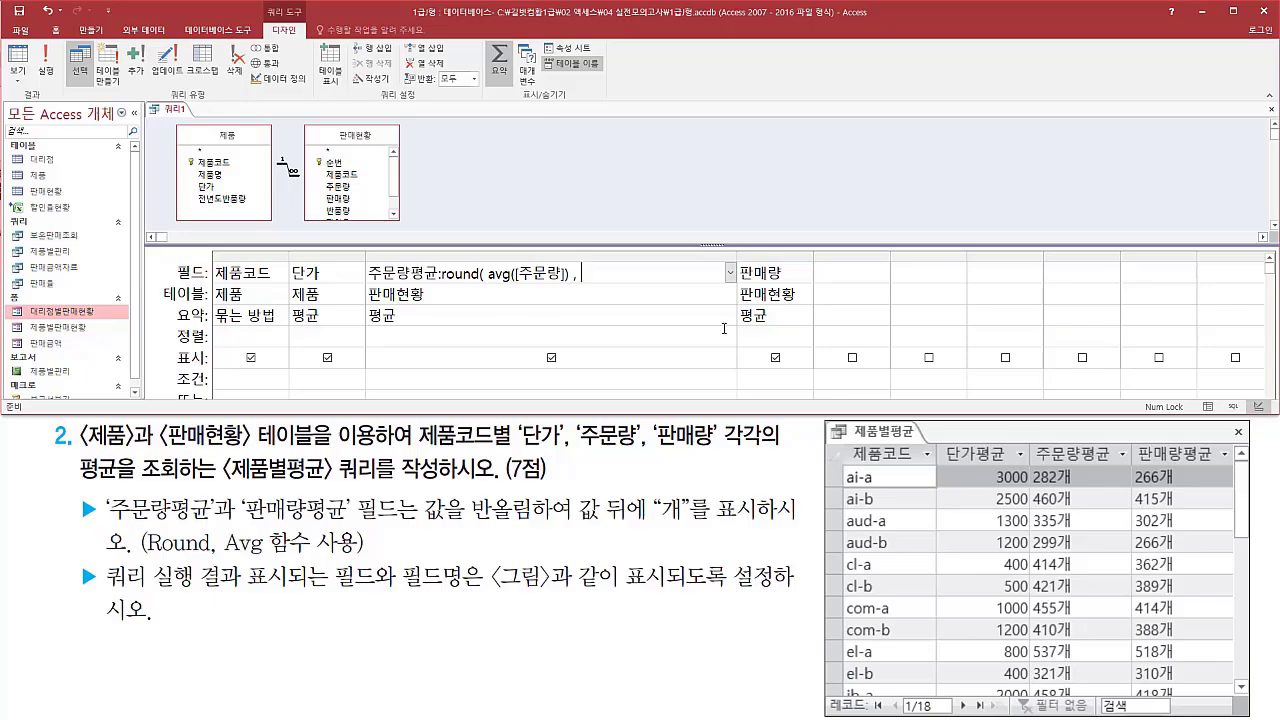
type(", 0")
Step: Append & "개" to the rounded 주문량평균 expression and commit the field
left_click_drag(580, 523, 666, 523)
mouse_move(650, 478)
left_mouse_down()
mouse_move(663, 512)
mouse_move(700, 533)
mouse_move(763, 528)
left_mouse_up()
left_click(648, 272)
type("& \"개\"")
left_click(541, 291)
Step: Widen the 판매량 column in the query grid and give the field the name 판매량평균
left_click(784, 272)
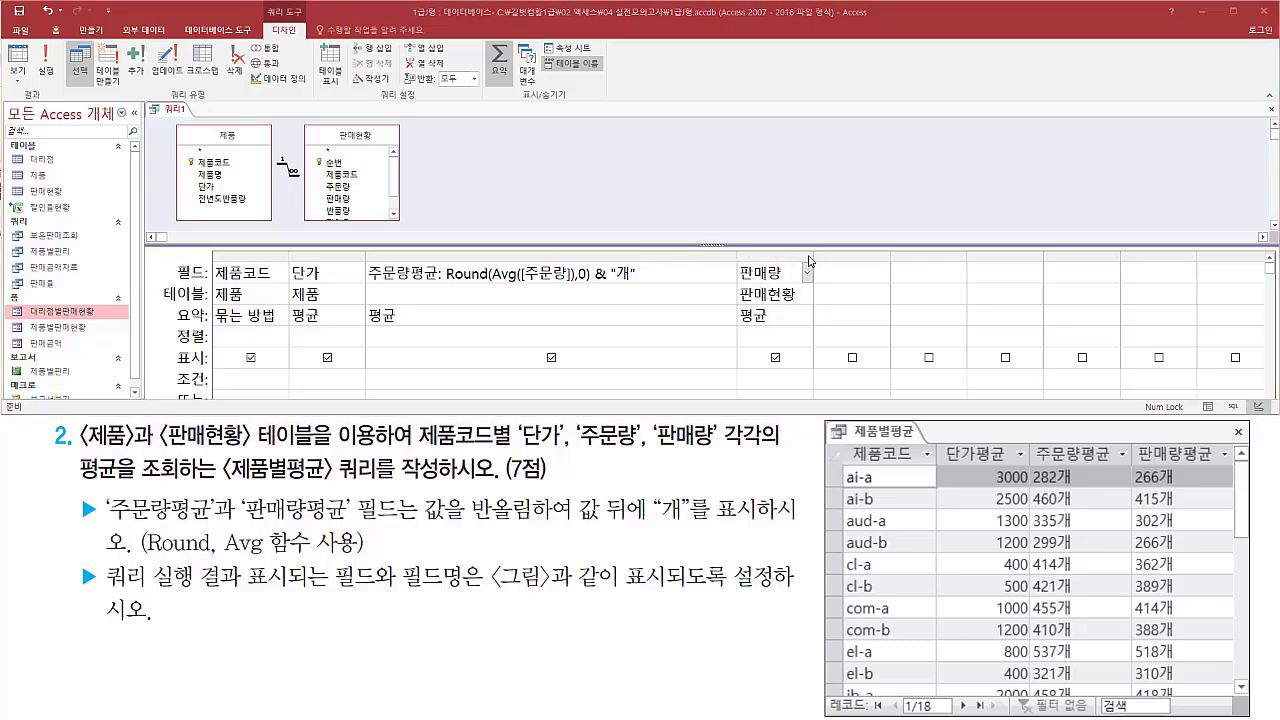
left_click_drag(813, 256, 1099, 256)
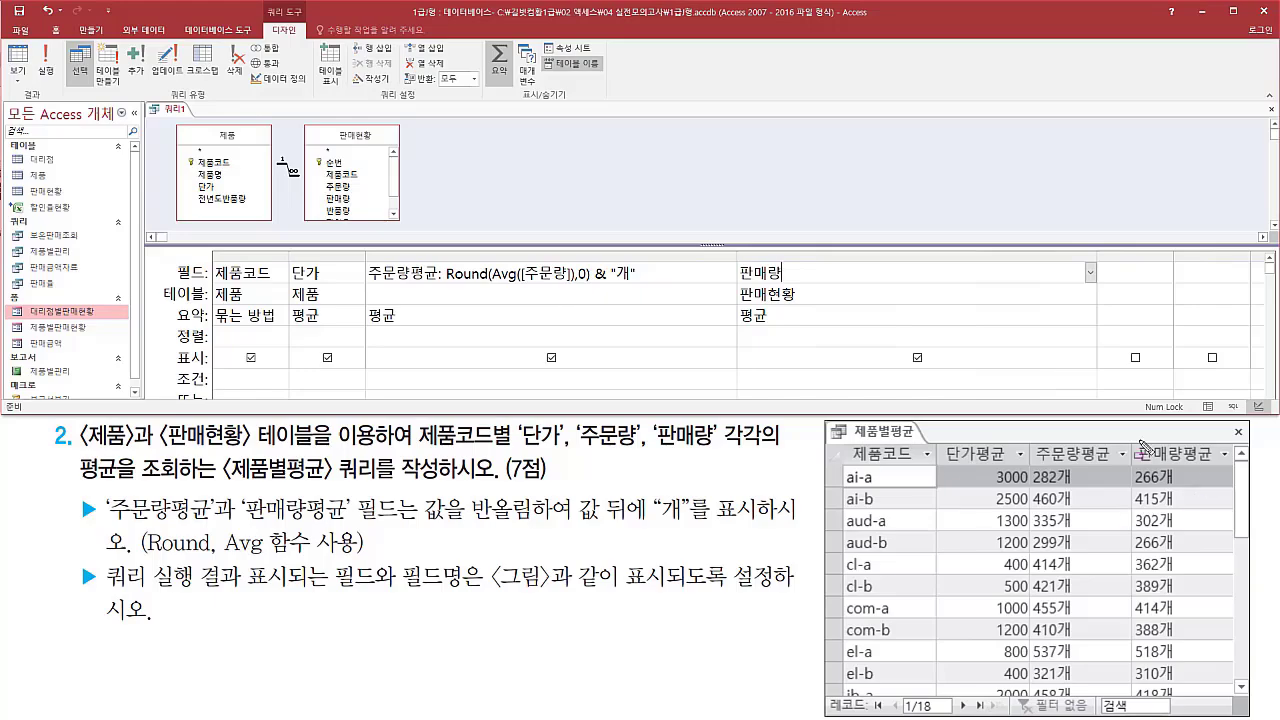
mouse_move(1138, 438)
left_mouse_down()
mouse_move(1158, 462)
mouse_move(1219, 463)
left_mouse_up()
key("Escape")
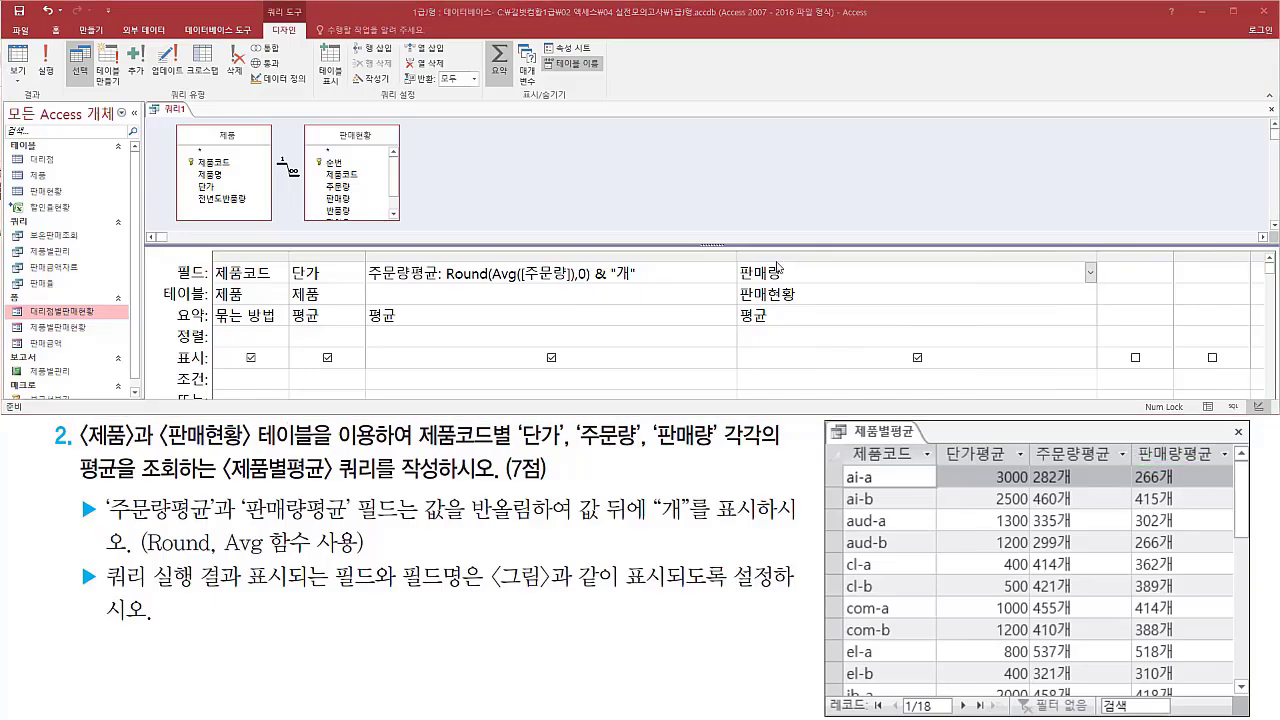
left_click(785, 257)
left_click(806, 270)
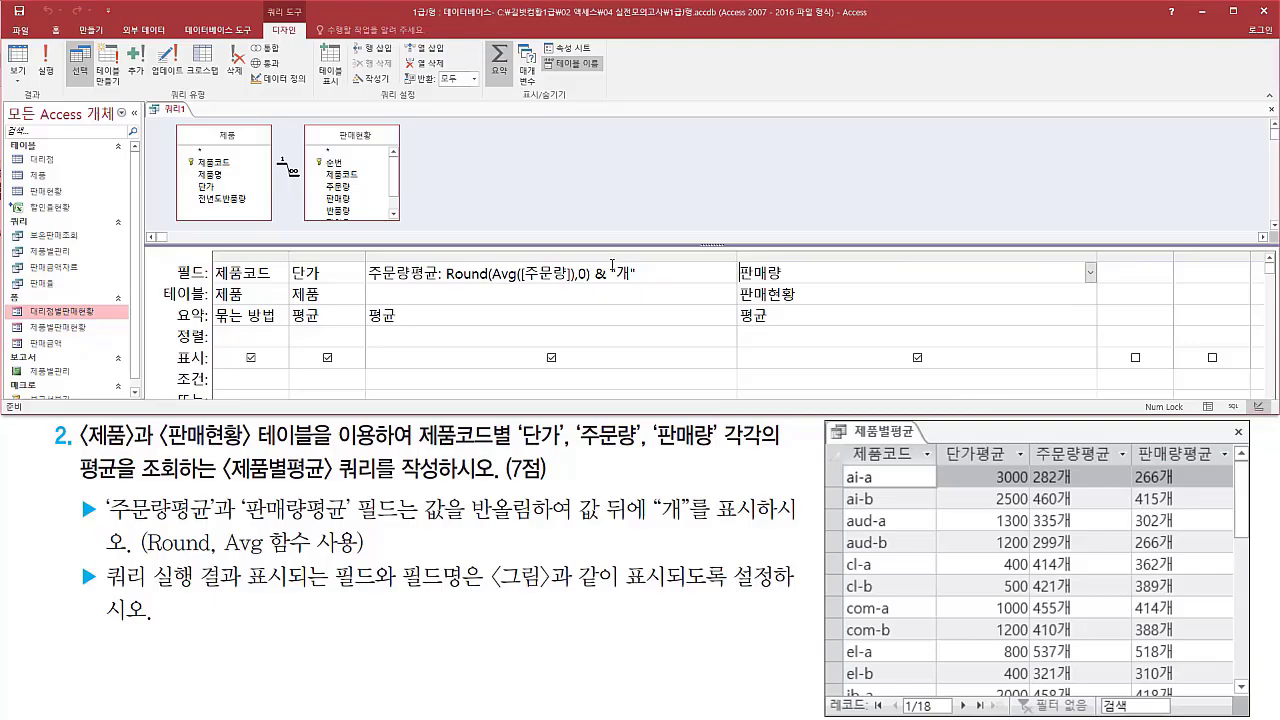
key("Home")
type("ㅍ")
type("판매량평균")
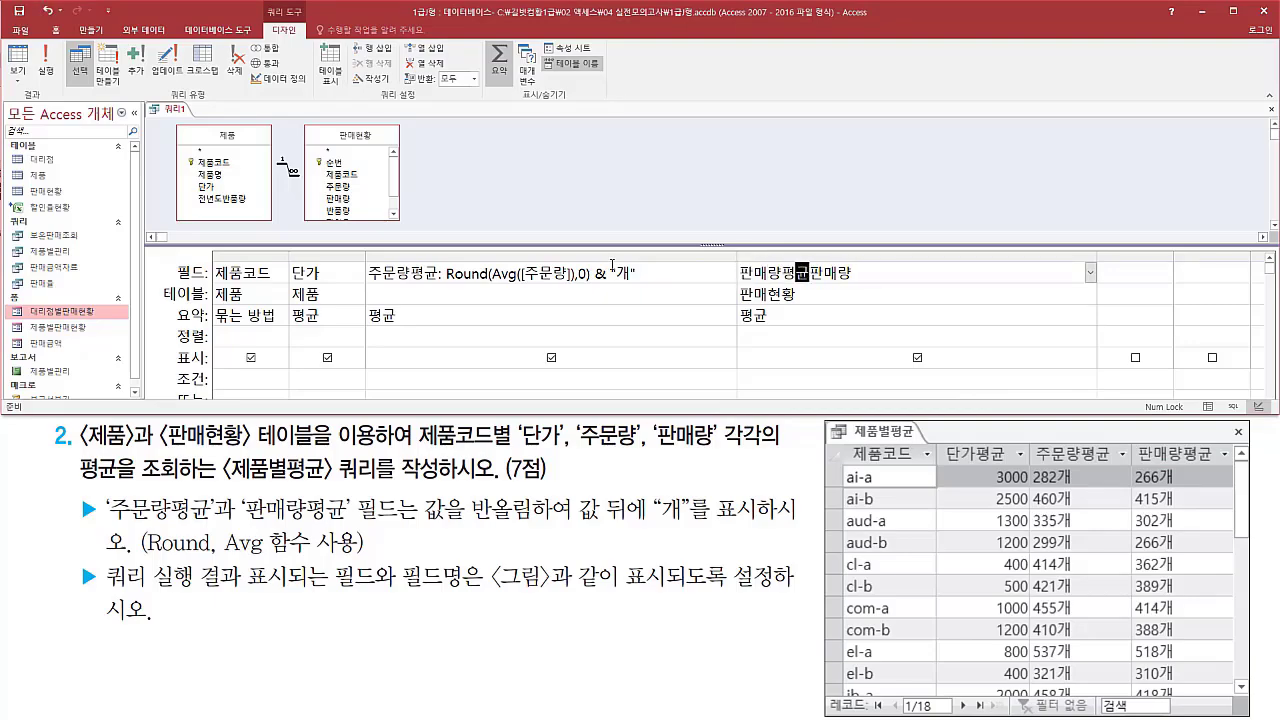
type(":")
Step: Make 판매량평균 calculate its value with the Avg function as avg([판매량])
key("shift+End")
key("Left")
type("vg")
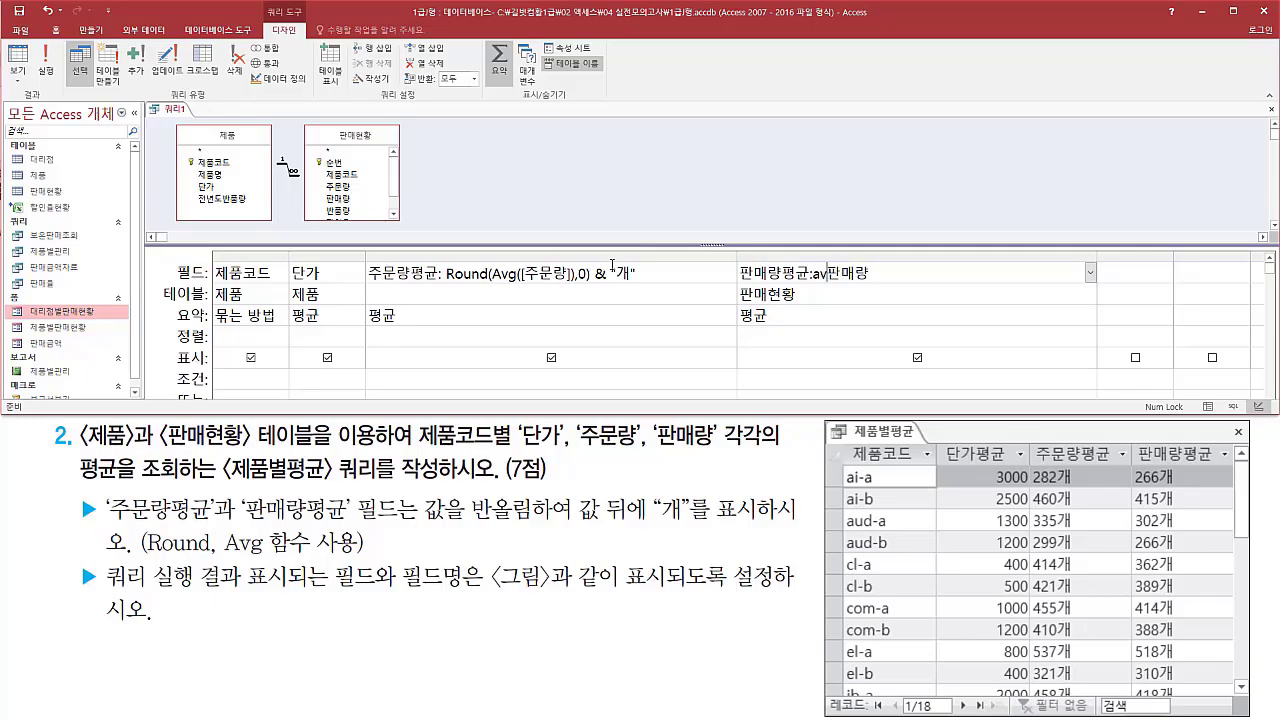
type("(")
type("[")
type("])")
Step: Round the 판매량 average to 0 decimal places, append & "개" and commit the expression
type("rou")
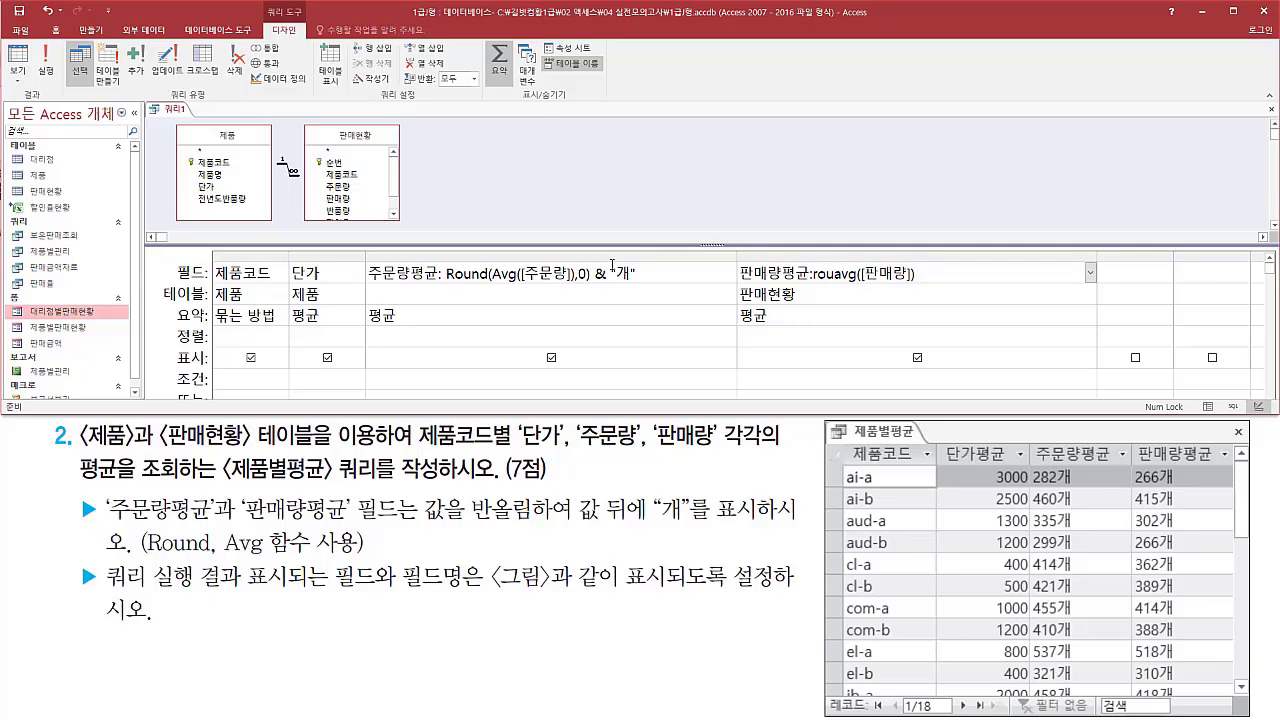
type("nd( ")
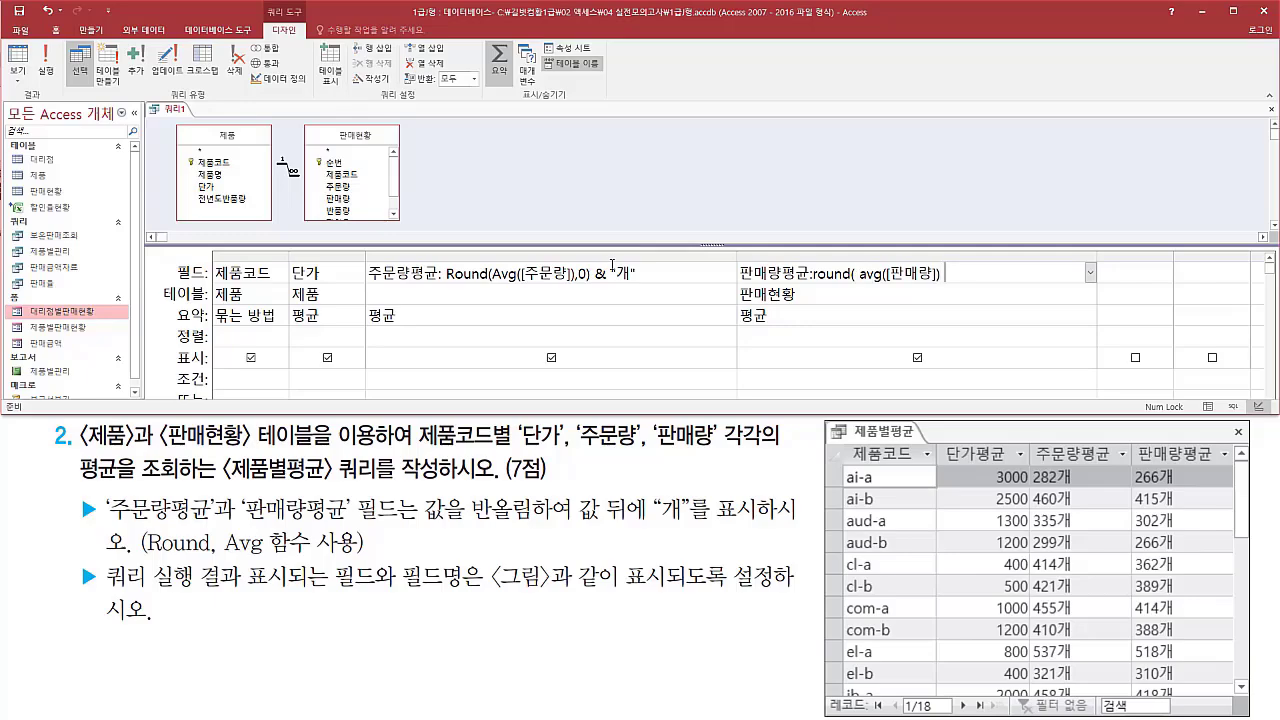
type(" , 0 ) & \"갱")
key("BackSpace")
type("\"")
key("Down")
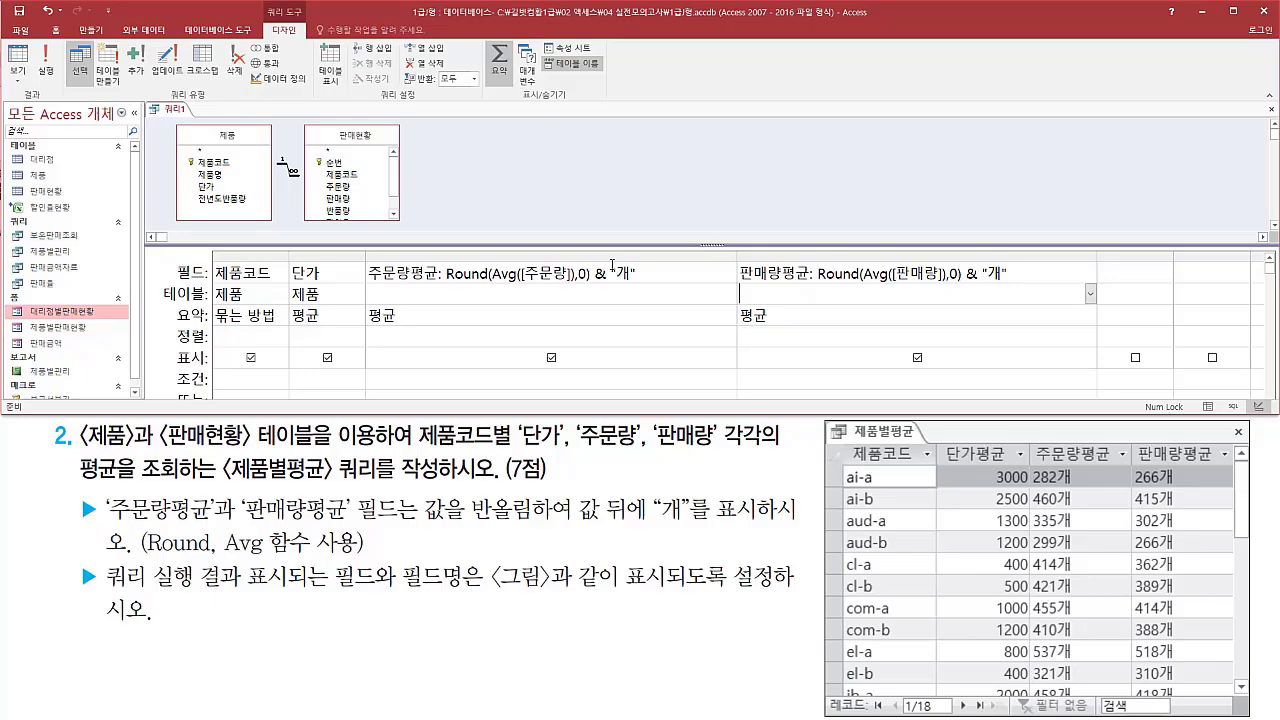
Step: Name the 단가 field 단가평균 and adjust the column widths so the field expressions fit
mouse_move(361, 251)
left_mouse_down()
mouse_move(364, 274)
mouse_move(918, 296)
mouse_move(1087, 284)
left_mouse_up()
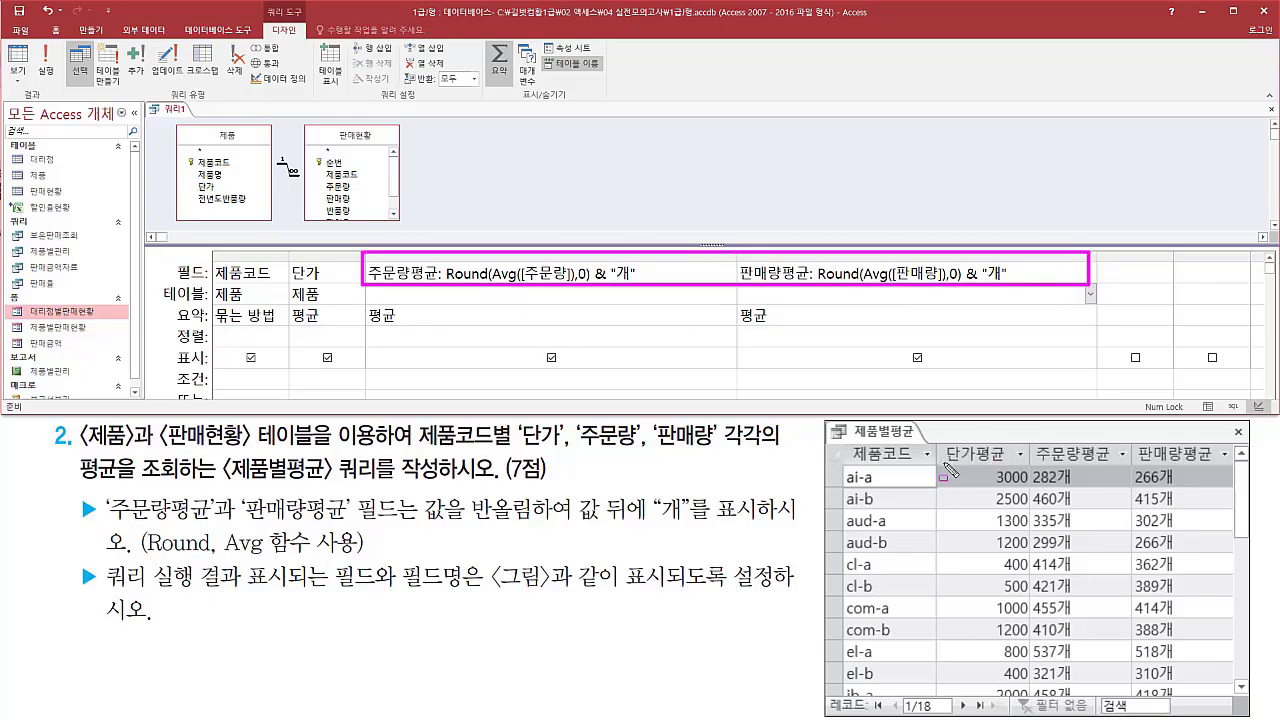
mouse_move(944, 463)
left_mouse_down()
mouse_move(1018, 463)
mouse_move(1020, 443)
left_mouse_up()
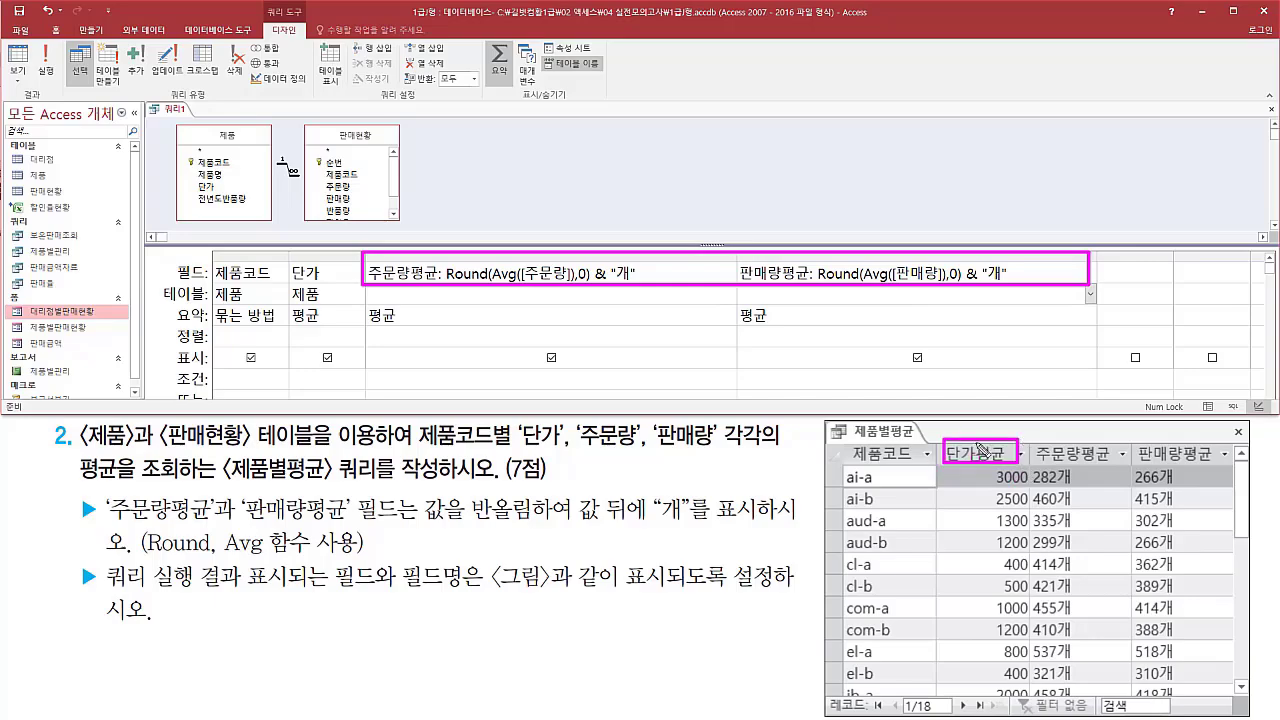
key("Escape")
left_click_drag(360, 265, 398, 265)
left_click(294, 272)
type("단가")
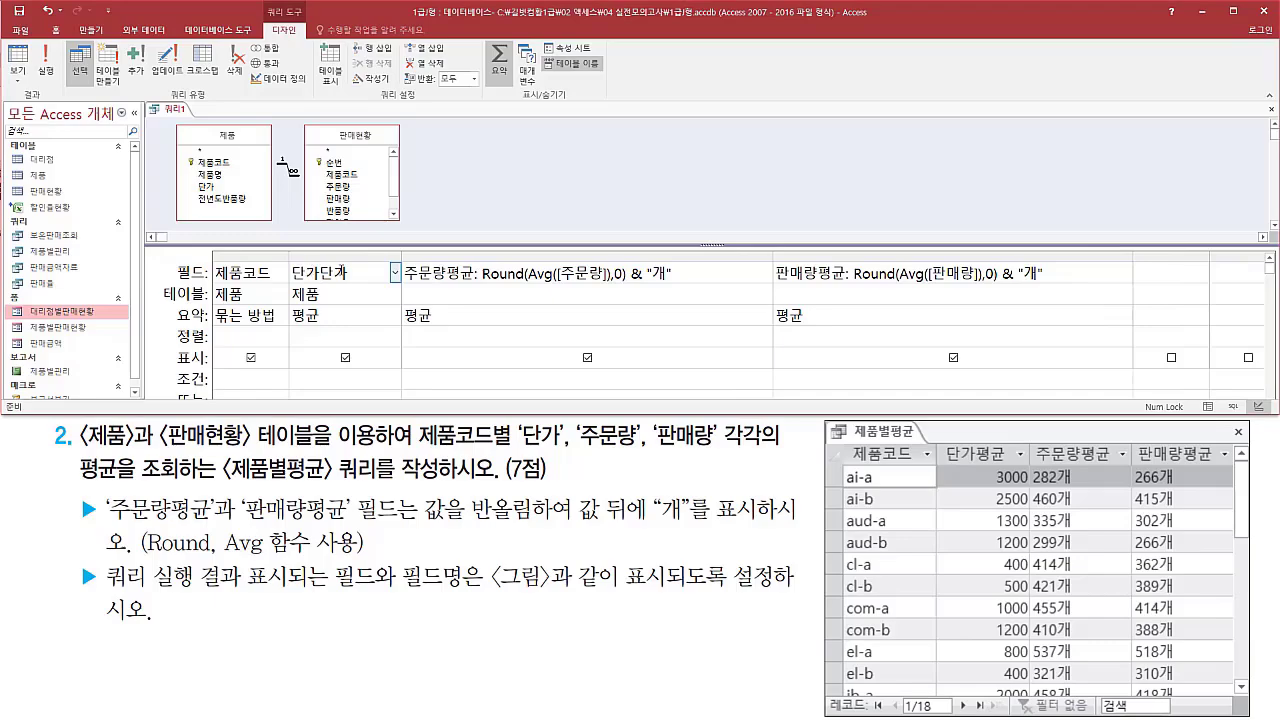
type("평균:")
left_click_drag(772, 256, 707, 256)
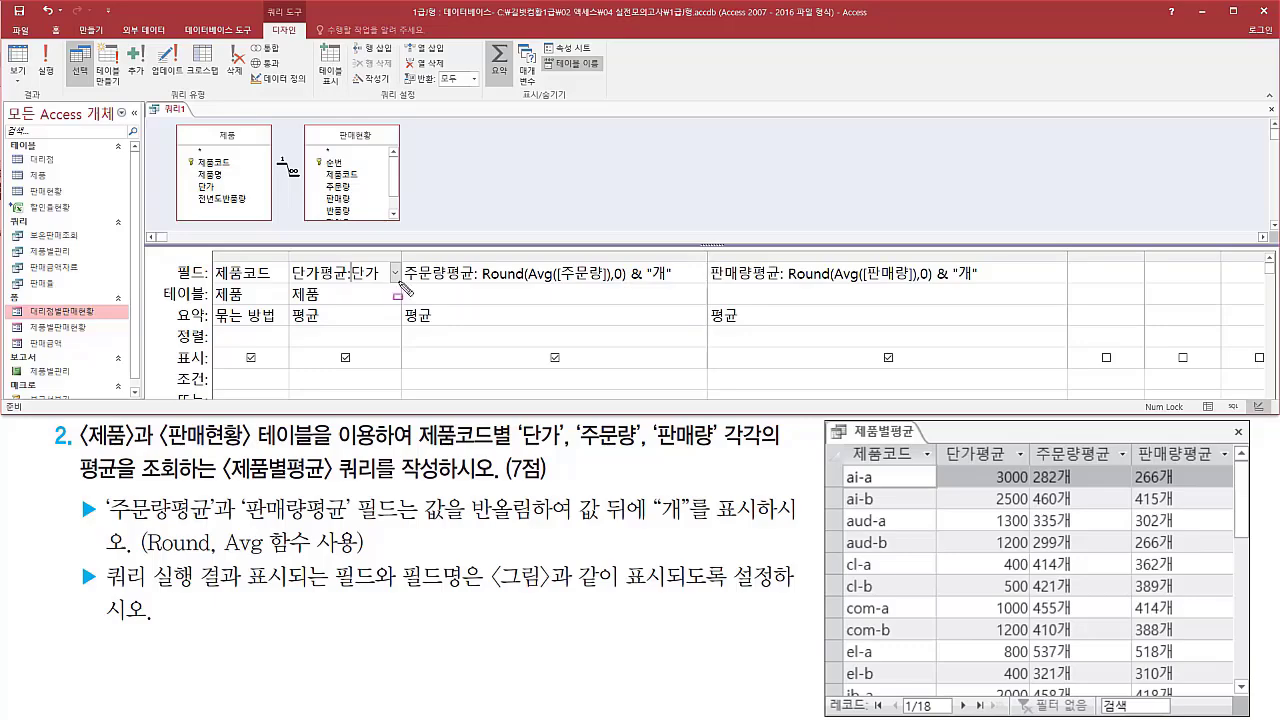
Step: Set the 요약 option of 주문량평균 and 판매량평균 to 식 and run the query
left_click_drag(404, 286, 980, 285)
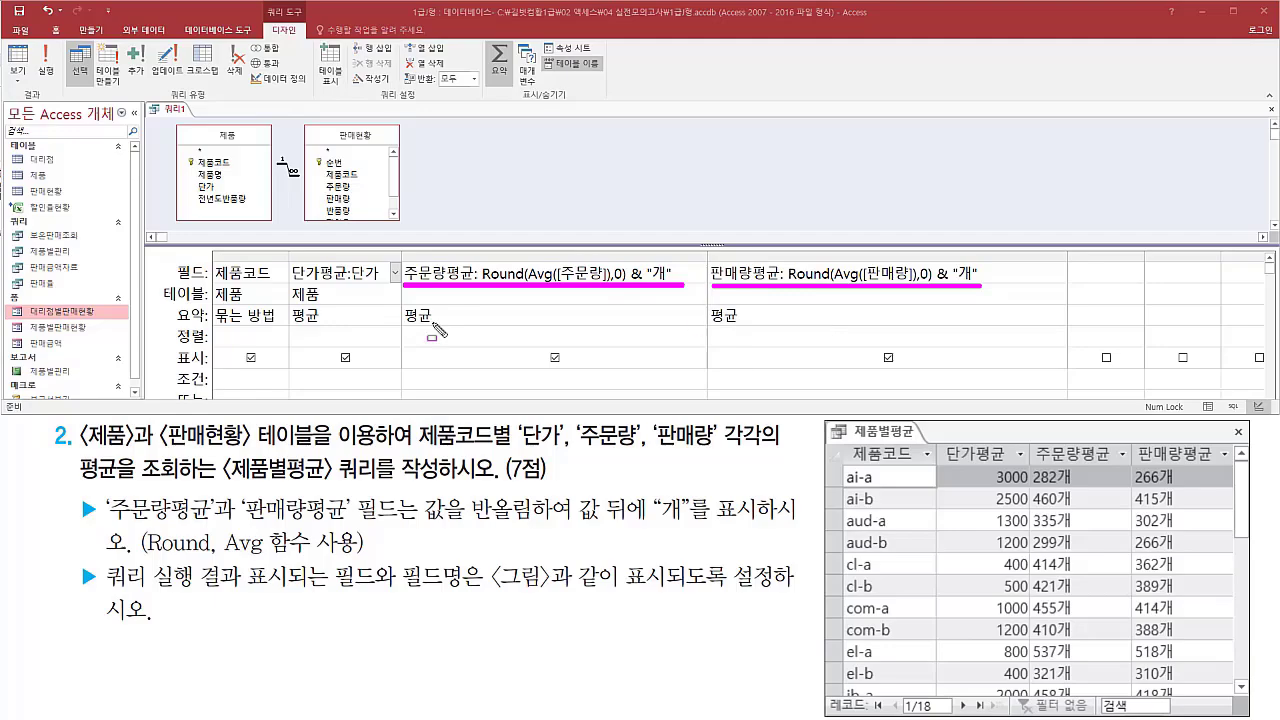
left_click_drag(174, 304, 211, 328)
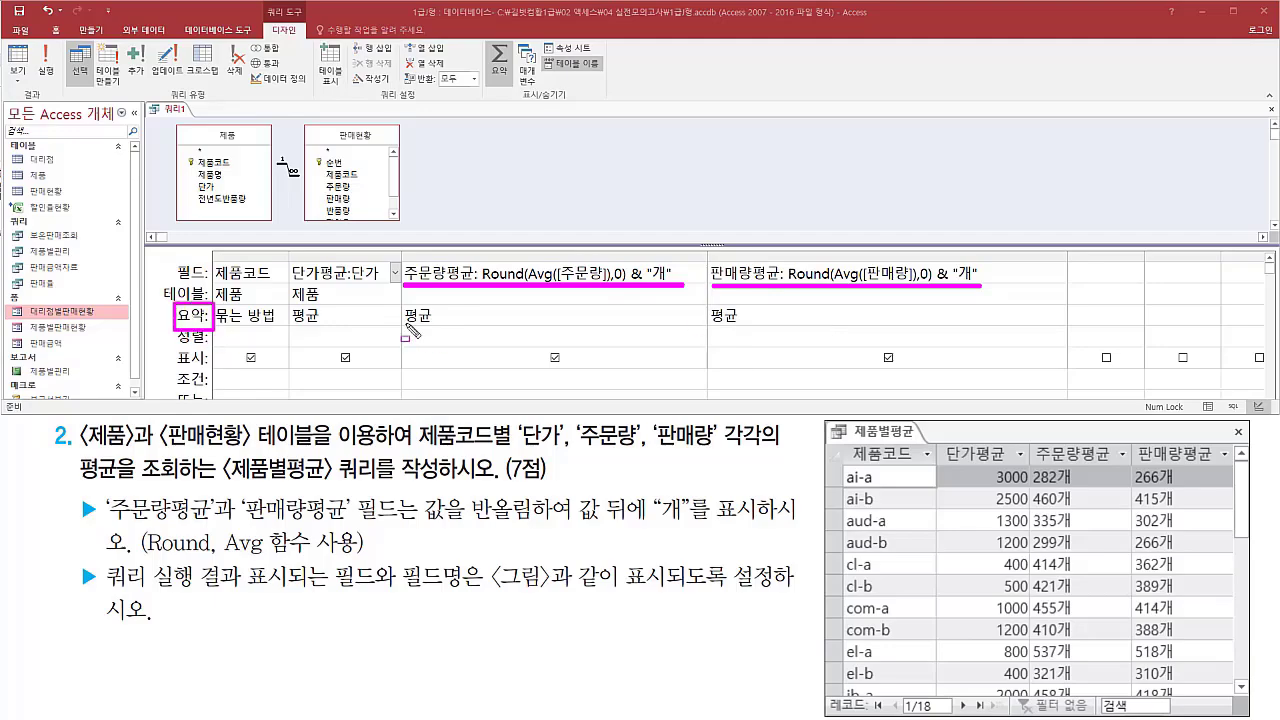
left_click_drag(400, 325, 464, 325)
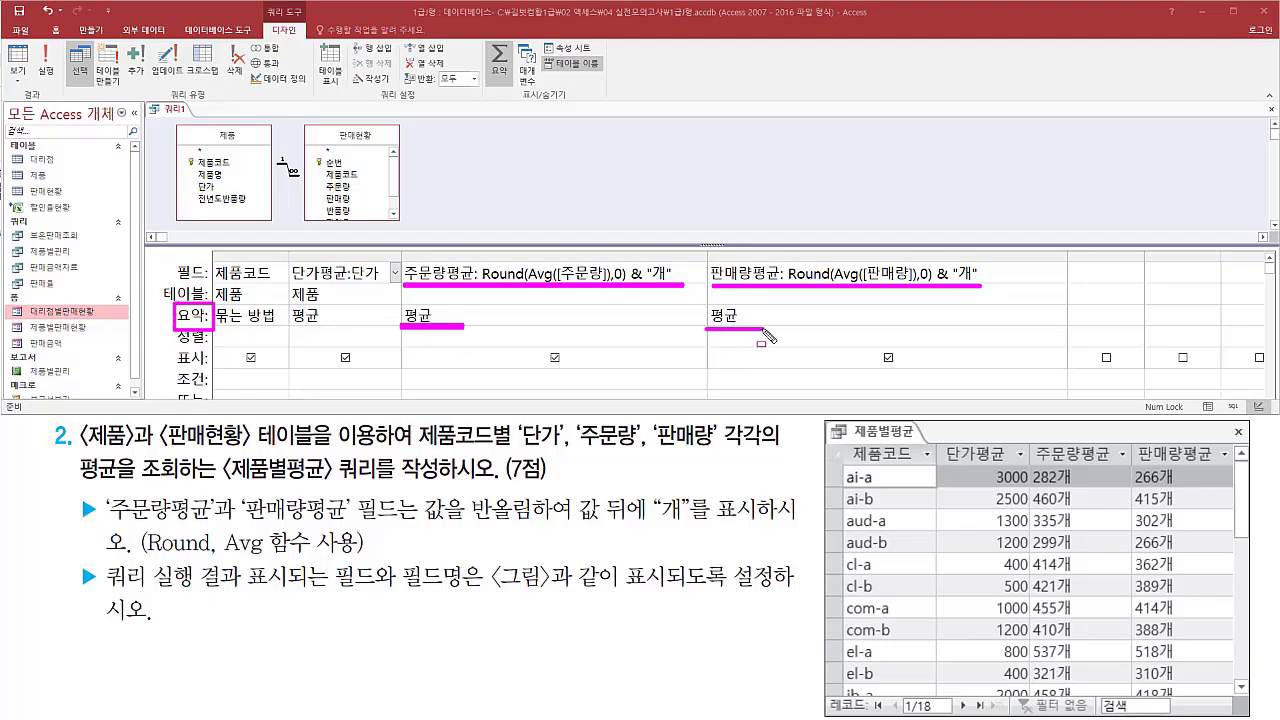
key("Escape")
left_click(697, 317)
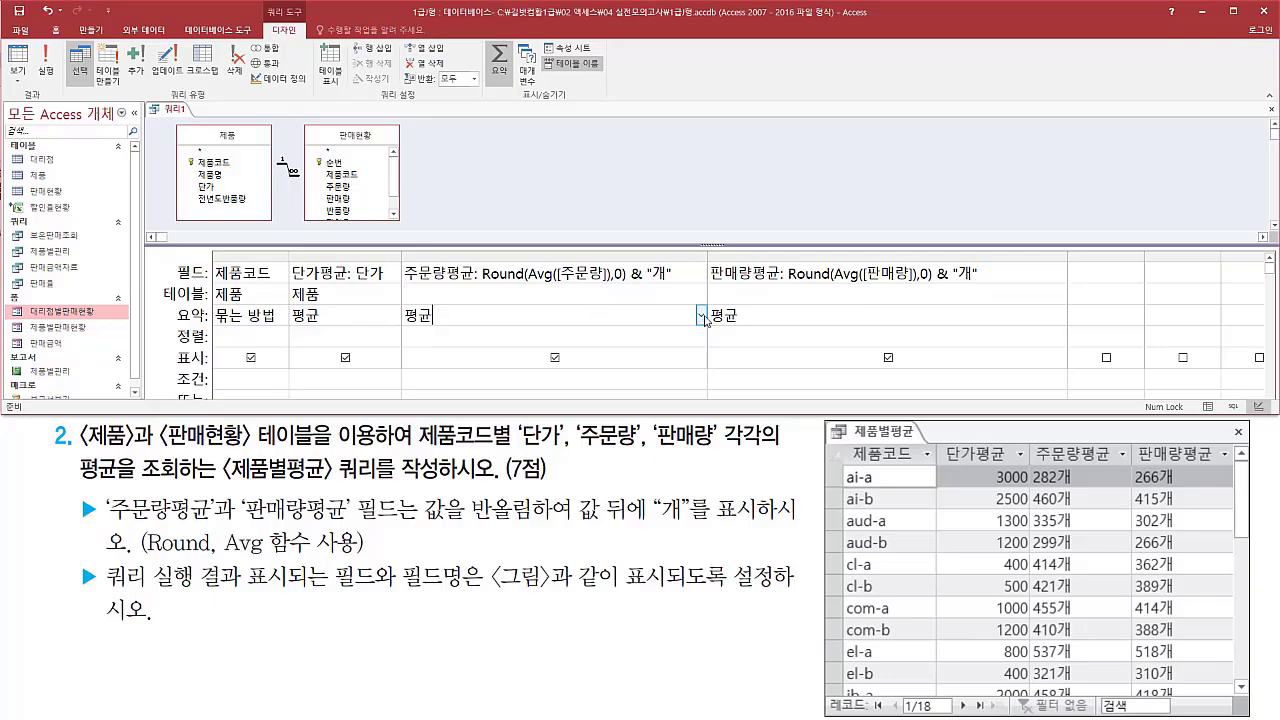
left_click(701, 316)
left_click(569, 554)
left_click(1058, 316)
left_click(1061, 316)
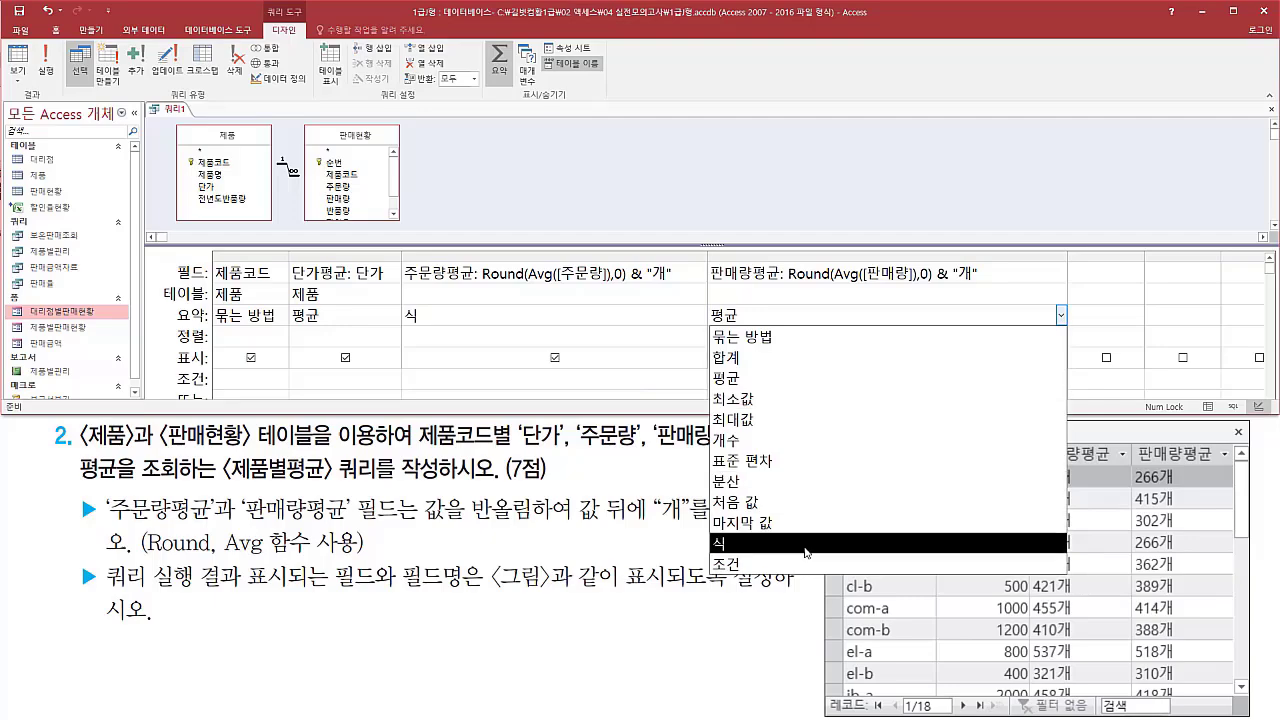
left_click(890, 543)
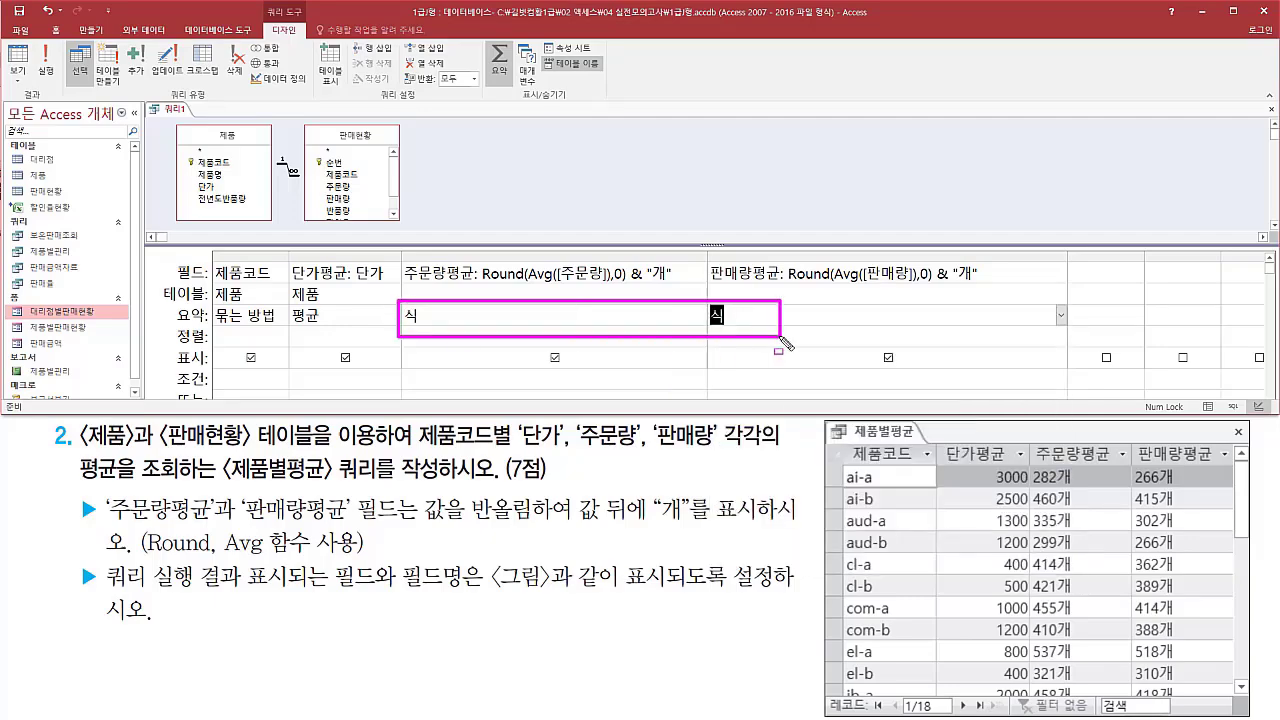
left_click(575, 310)
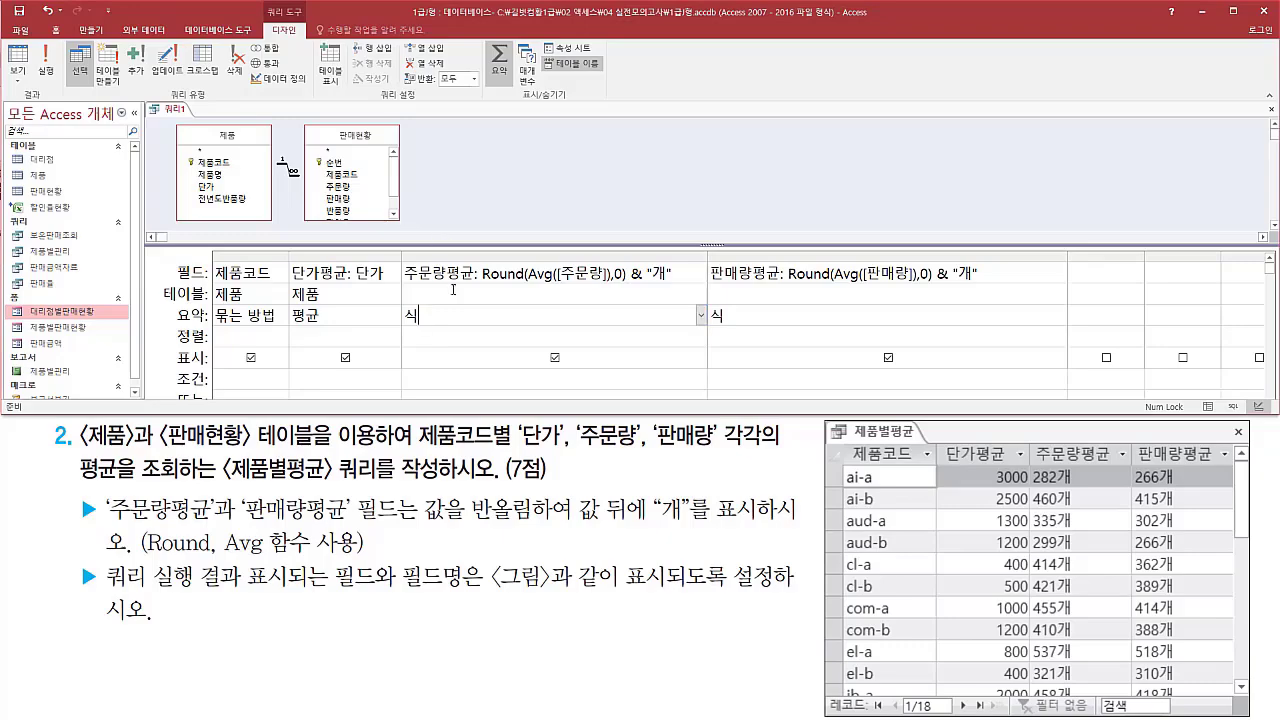
left_click(54, 63)
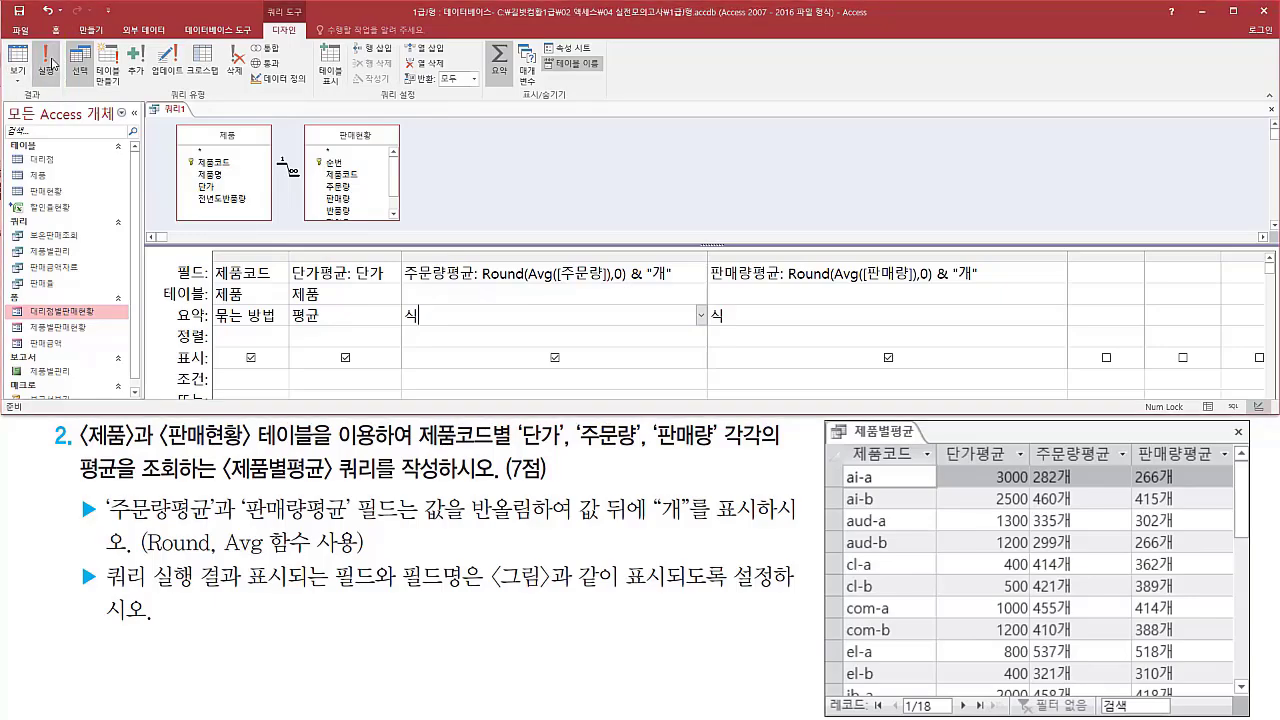
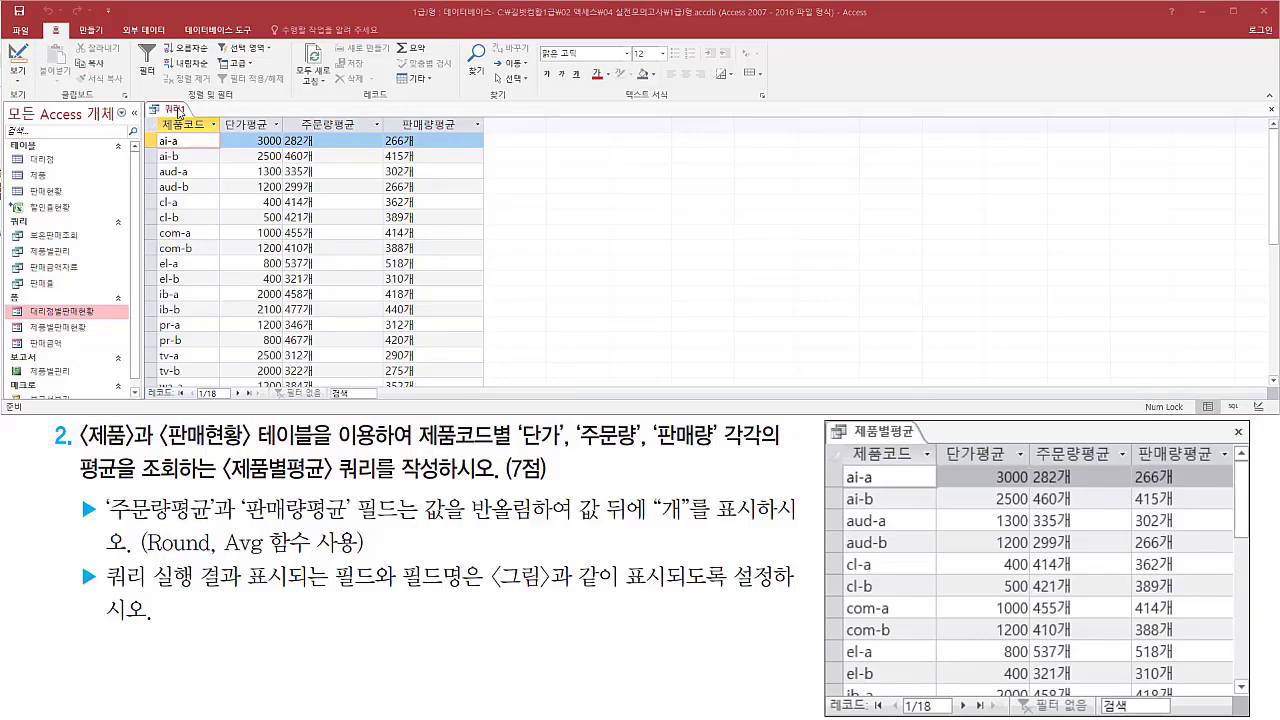
Step: Close the finished query and save it under the name 제품별평균
right_click(178, 110)
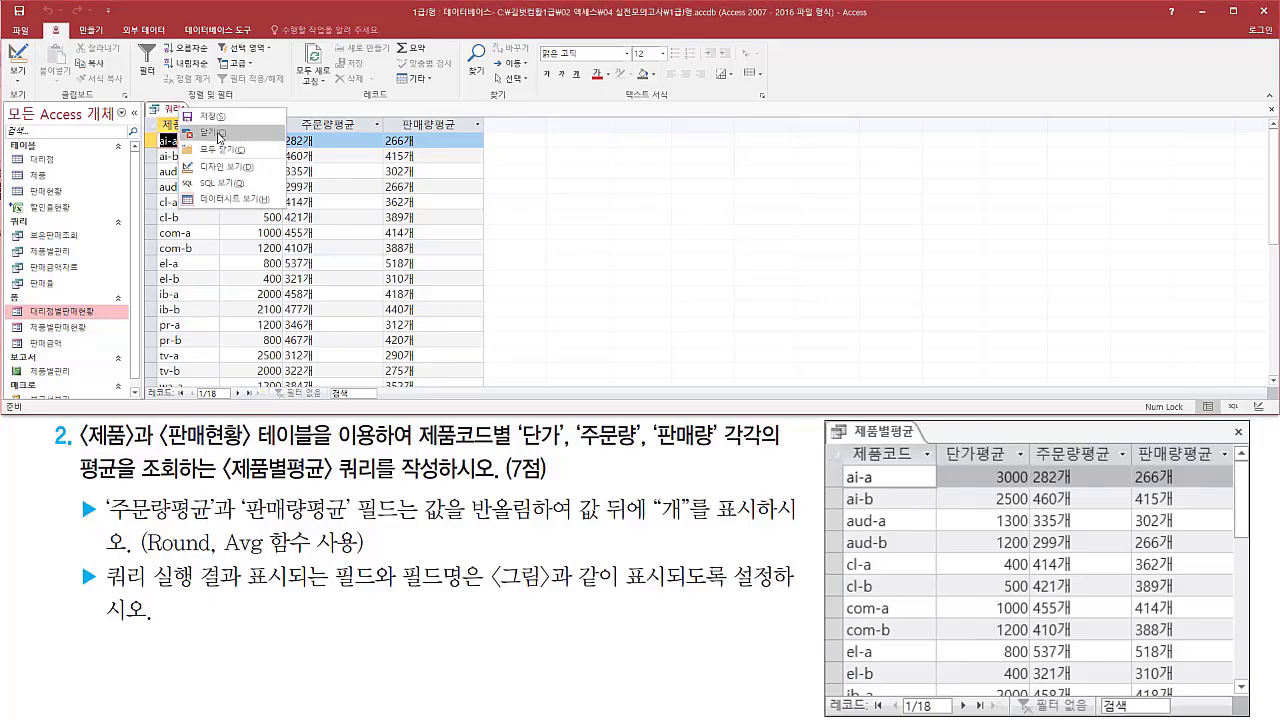
left_click(211, 133)
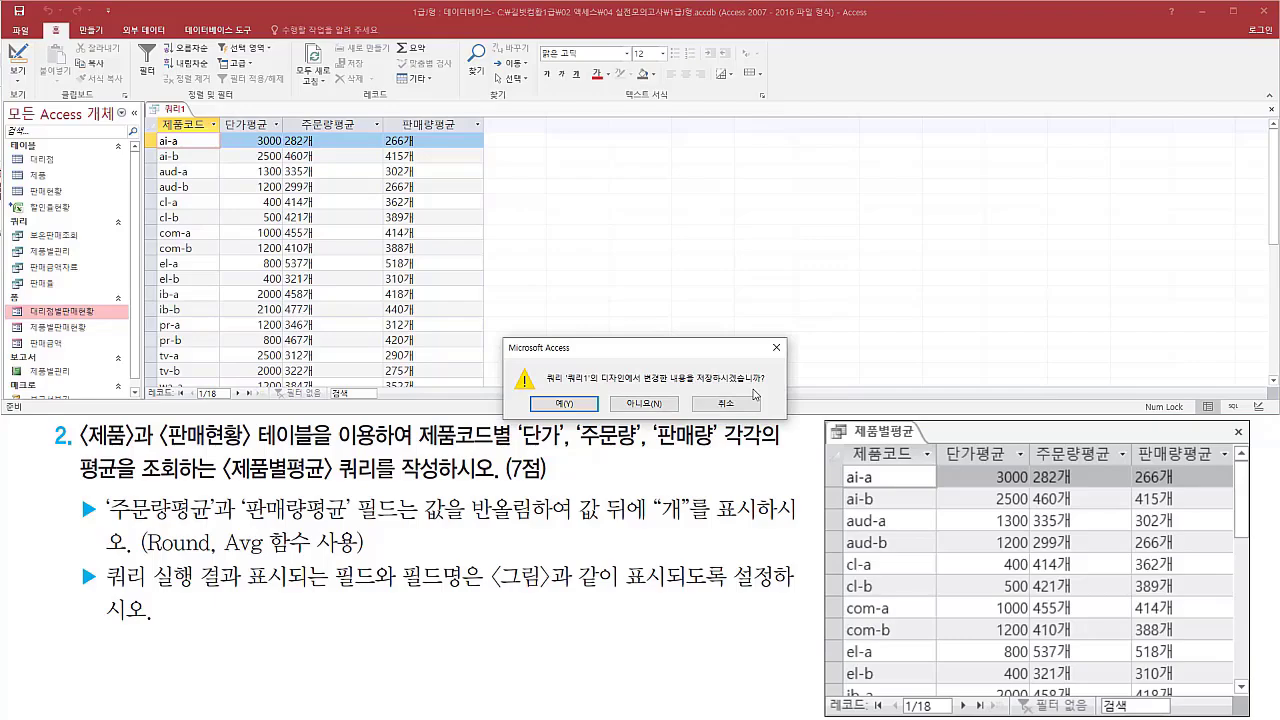
left_click(586, 406)
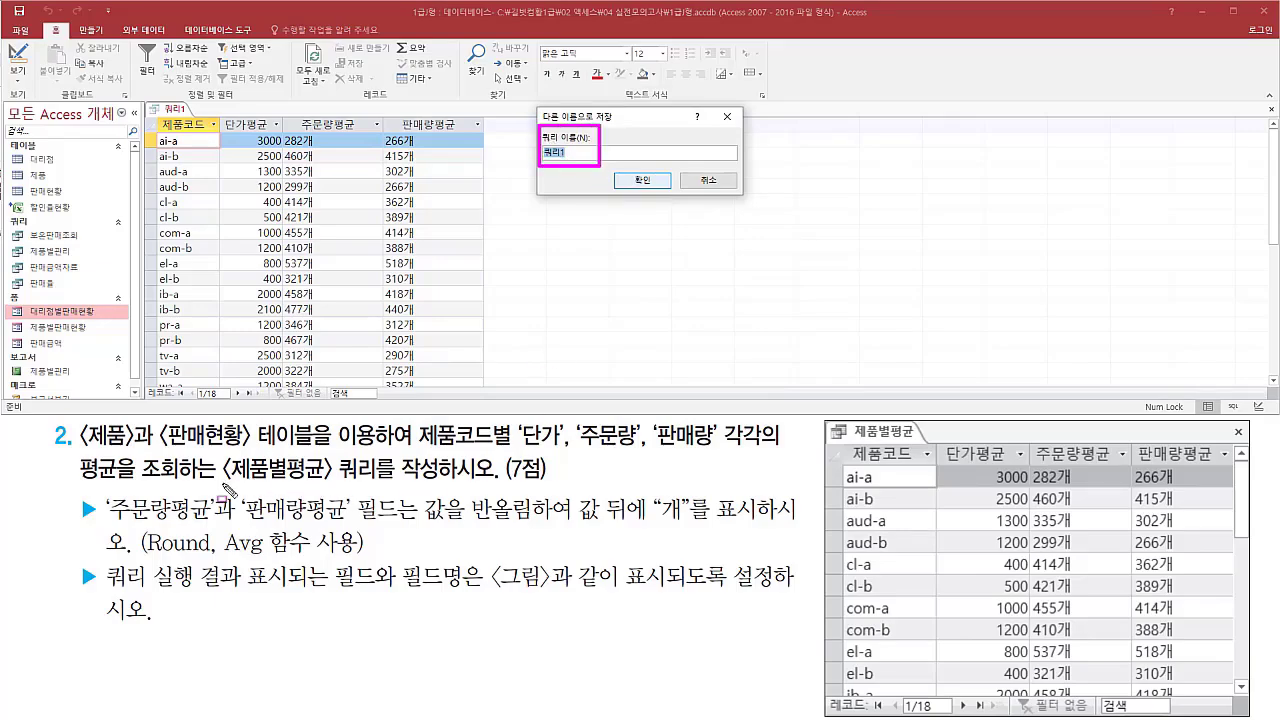
left_click_drag(222, 485, 381, 487)
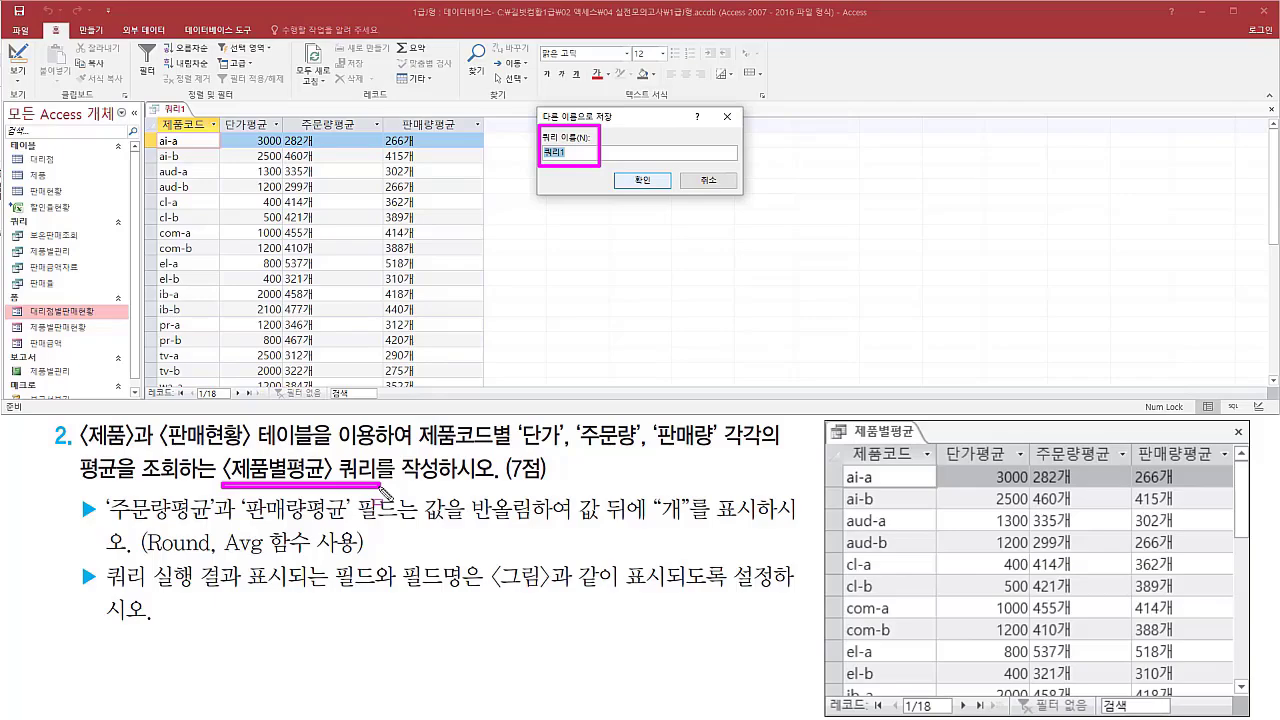
key("Escape")
left_click(607, 119)
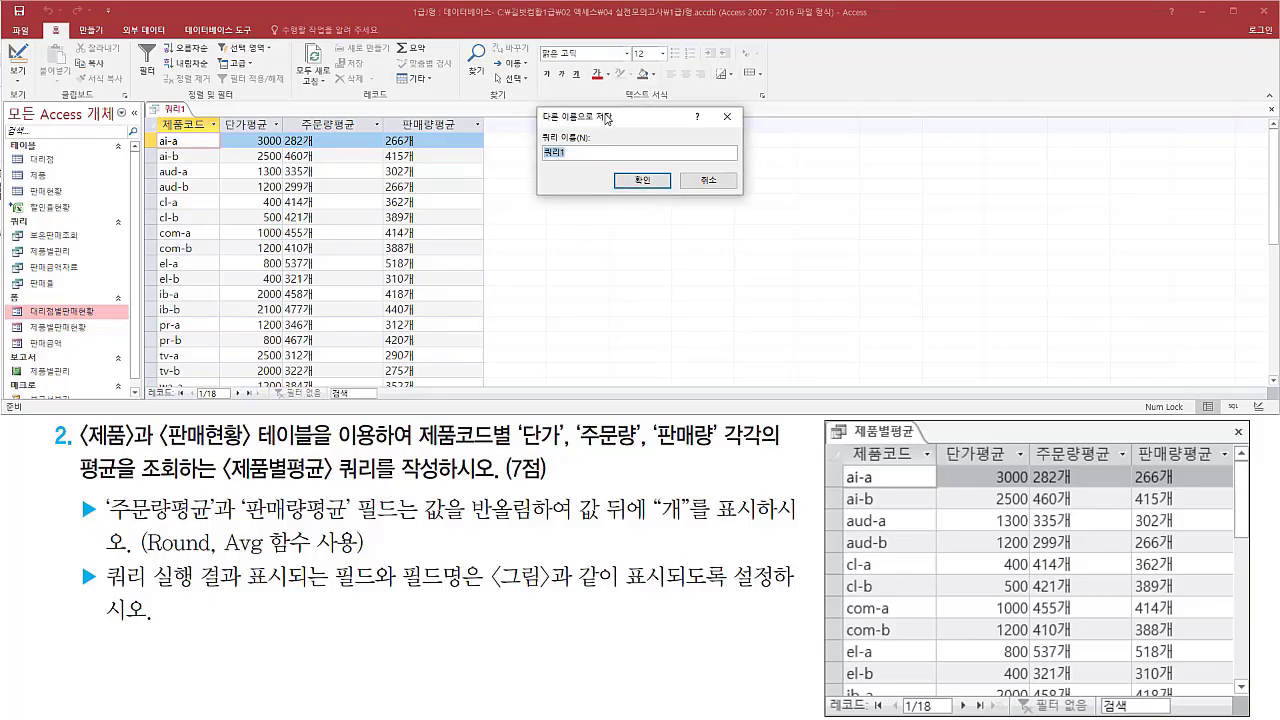
type("제품별평균")
mouse_move(538, 163)
left_mouse_down()
mouse_move(593, 163)
mouse_move(668, 189)
left_mouse_up()
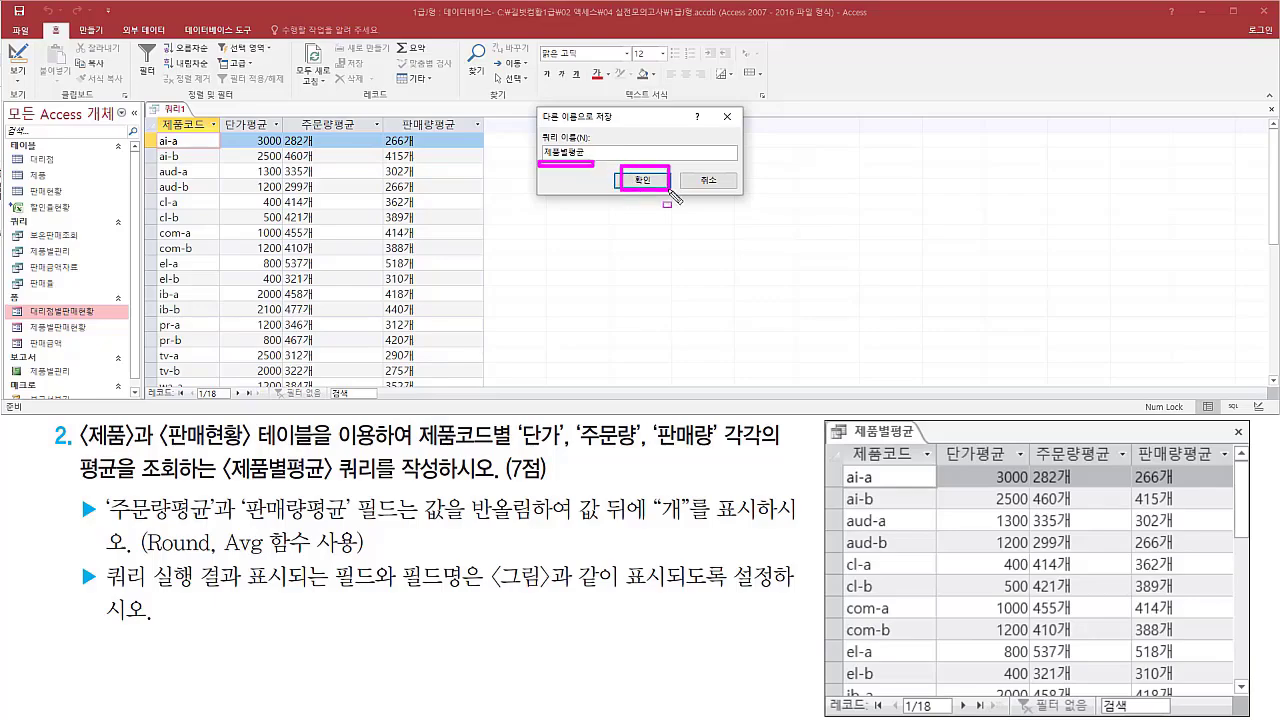
key("Escape")
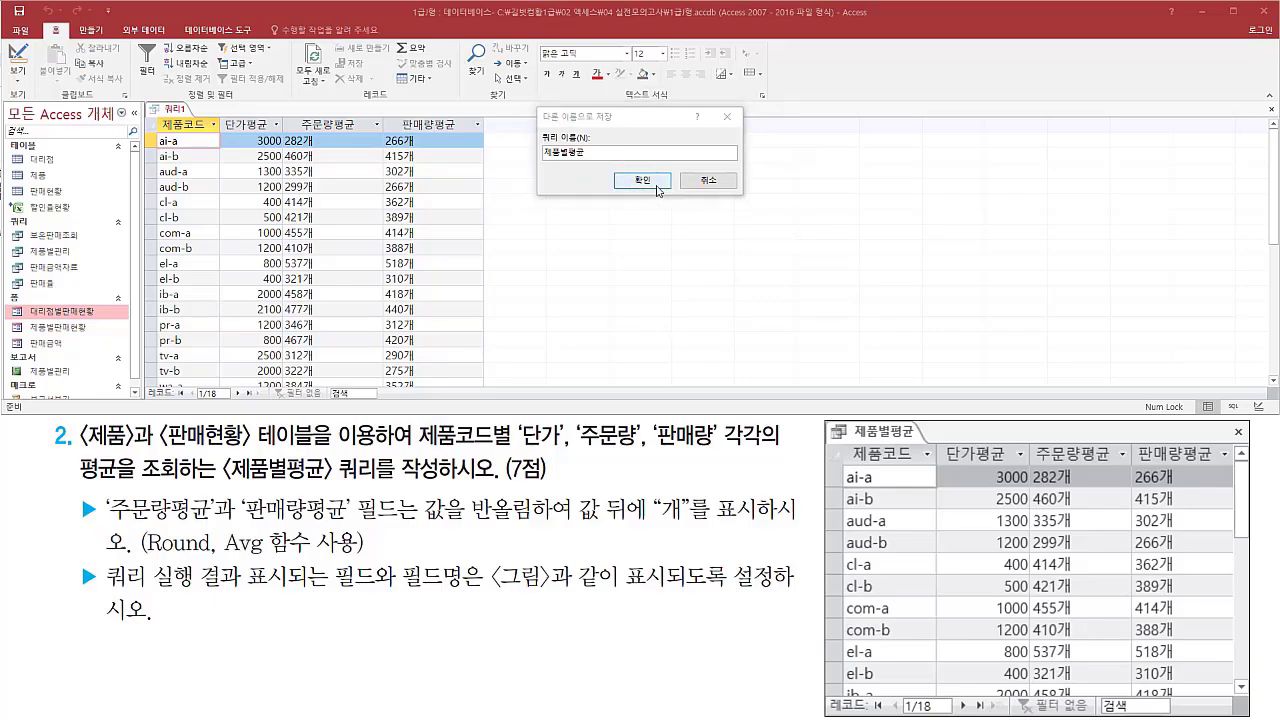
left_click(642, 180)
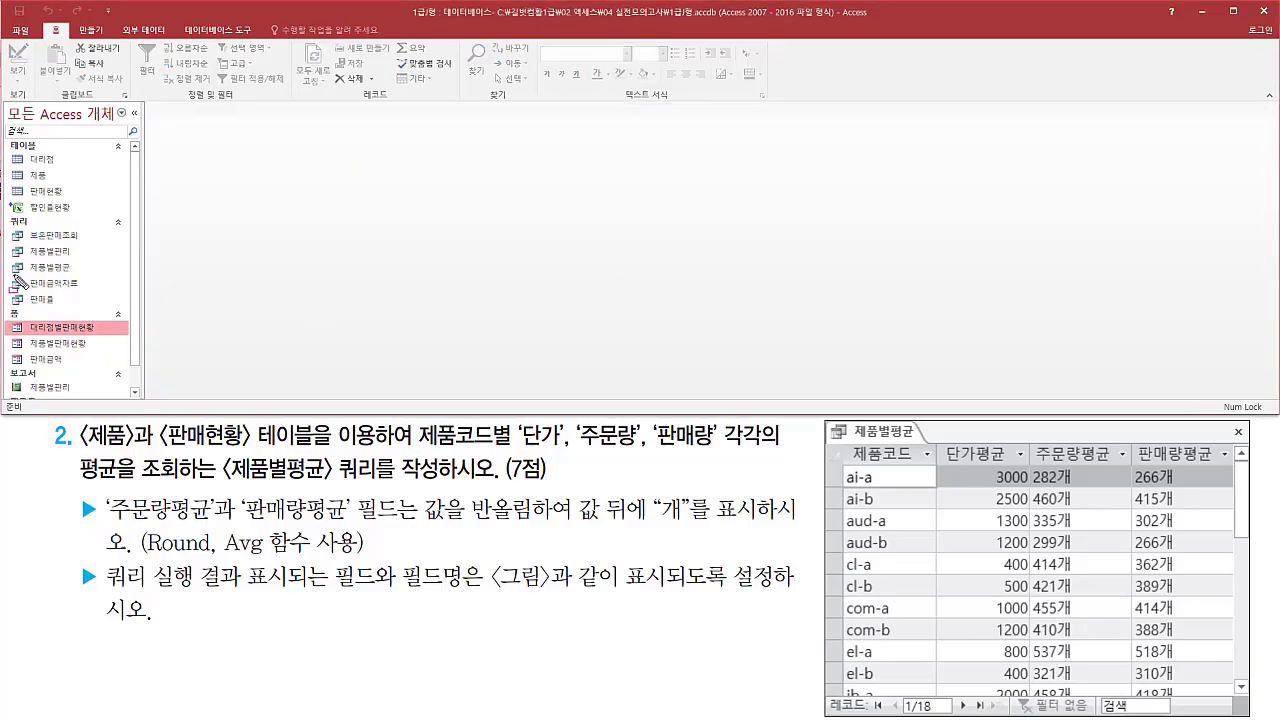
mouse_move(8, 276)
left_mouse_down()
mouse_move(75, 288)
mouse_move(90, 258)
left_mouse_up()
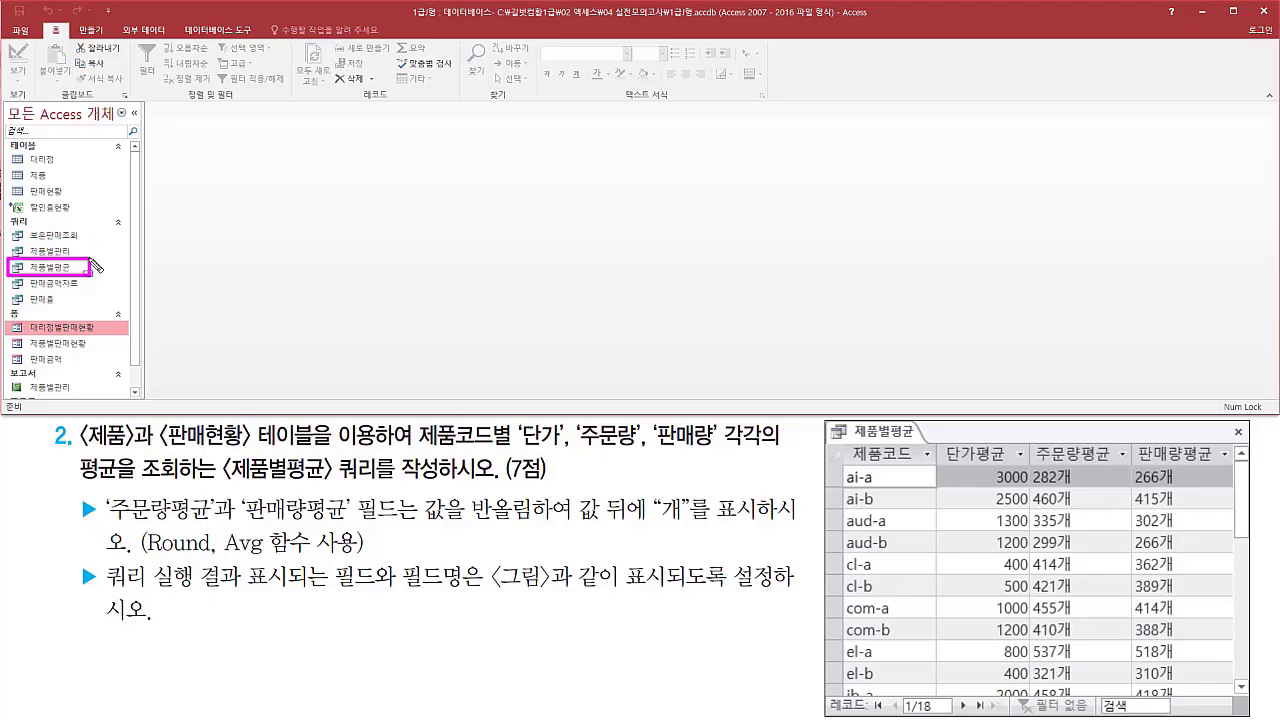
key("Escape")
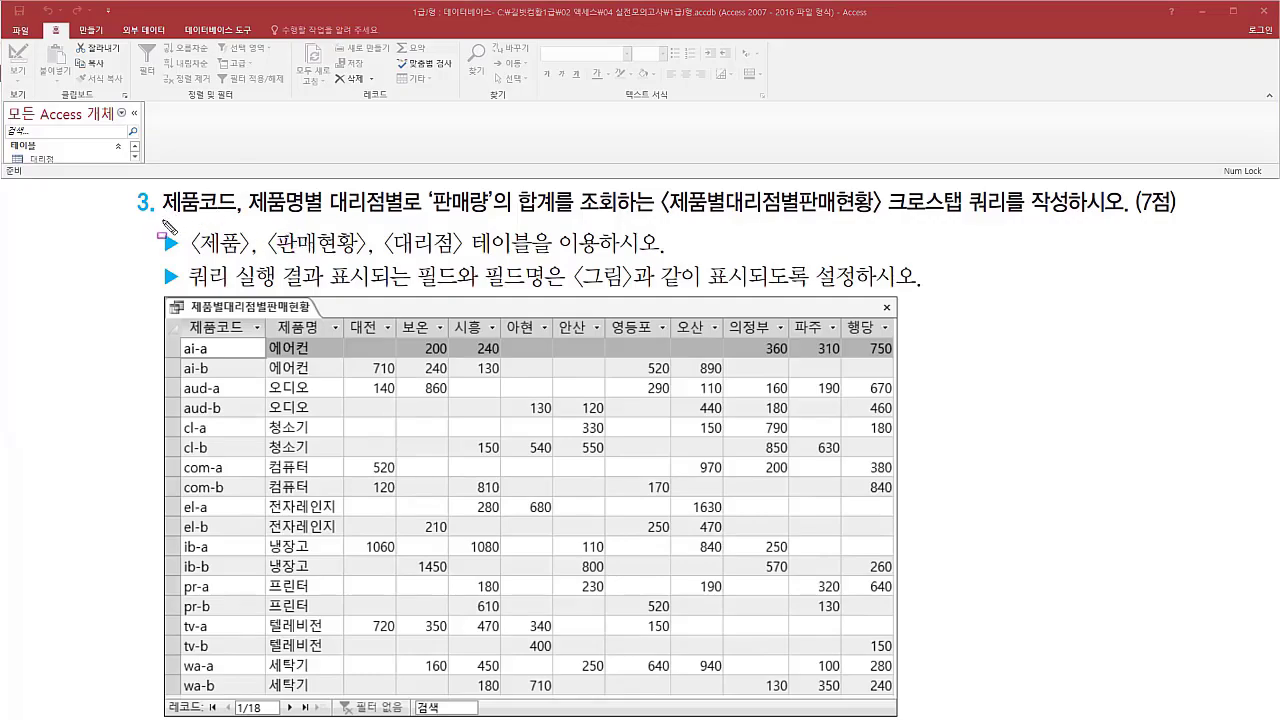
Step: Examine task 3's requirements for the 제품별대리점별판매현황 crosstab query: source tables, row headings, column headings and summed value field
left_click_drag(160, 222, 563, 227)
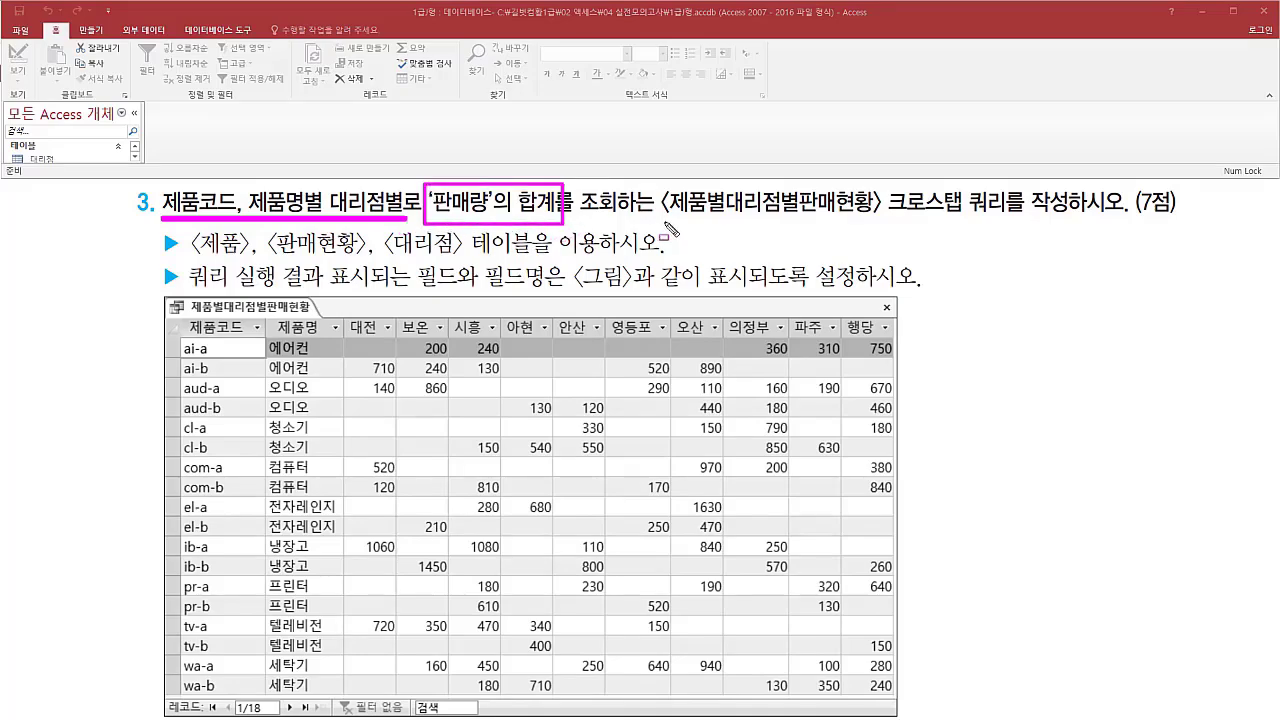
left_click_drag(662, 217, 880, 221)
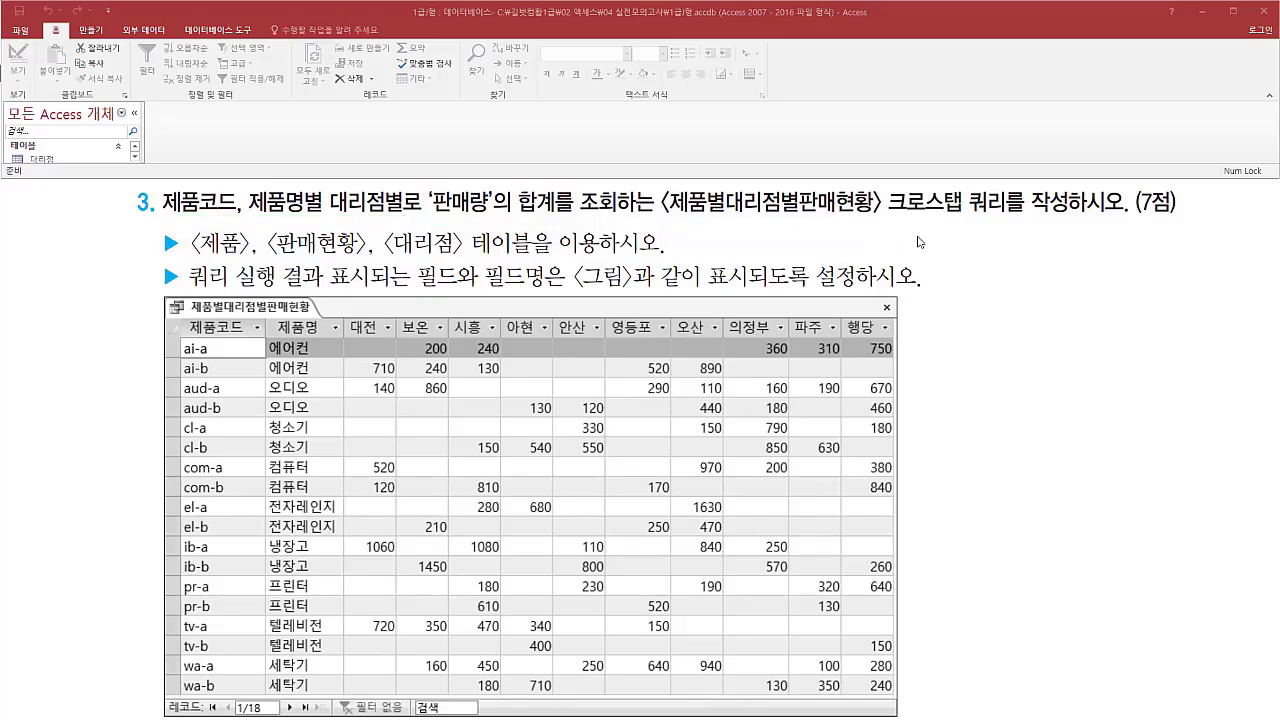
key("e")
mouse_move(888, 217)
left_mouse_down()
mouse_move(1012, 216)
mouse_move(1011, 188)
left_mouse_up()
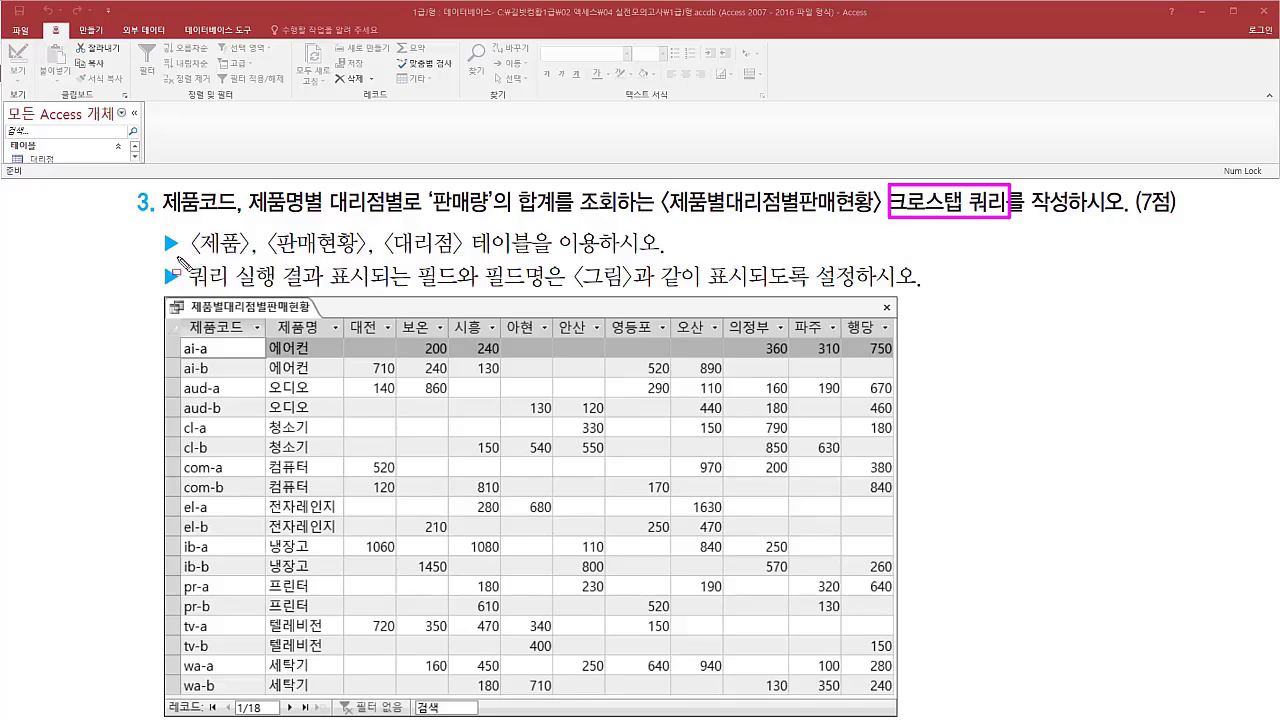
mouse_move(191, 259)
left_mouse_down()
mouse_move(608, 268)
mouse_move(605, 230)
left_mouse_up()
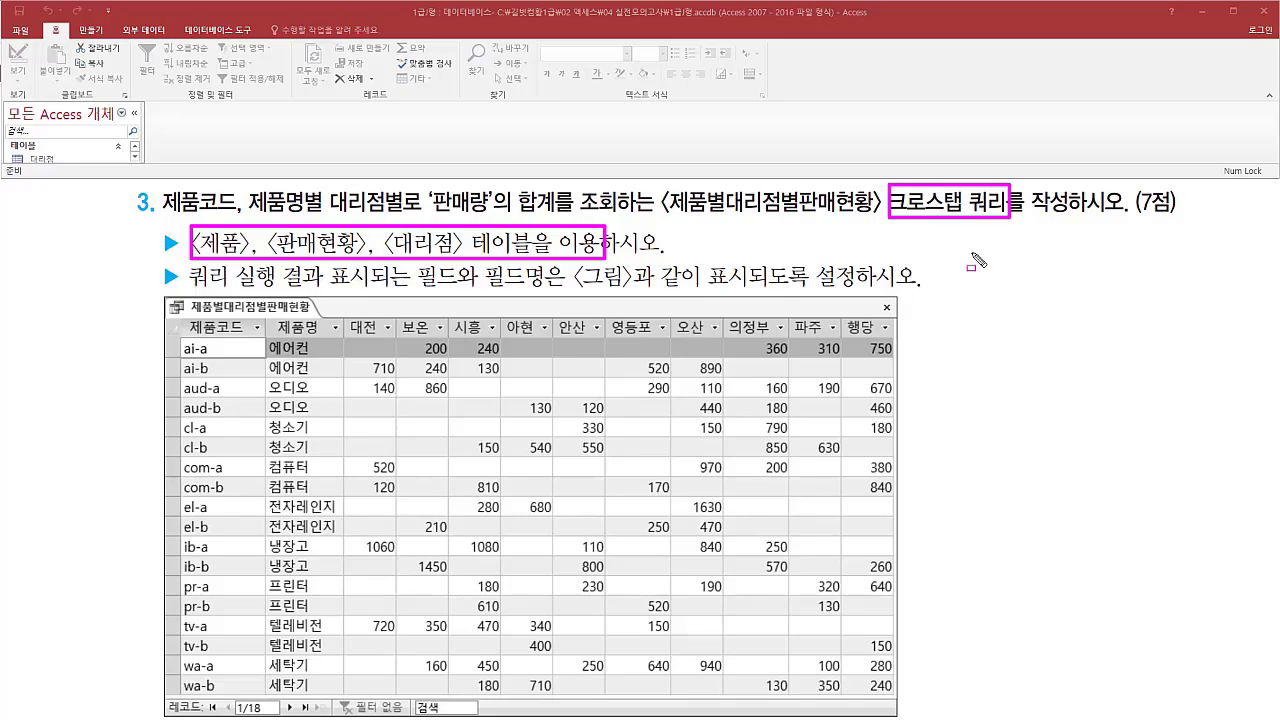
left_click_drag(192, 288, 914, 294)
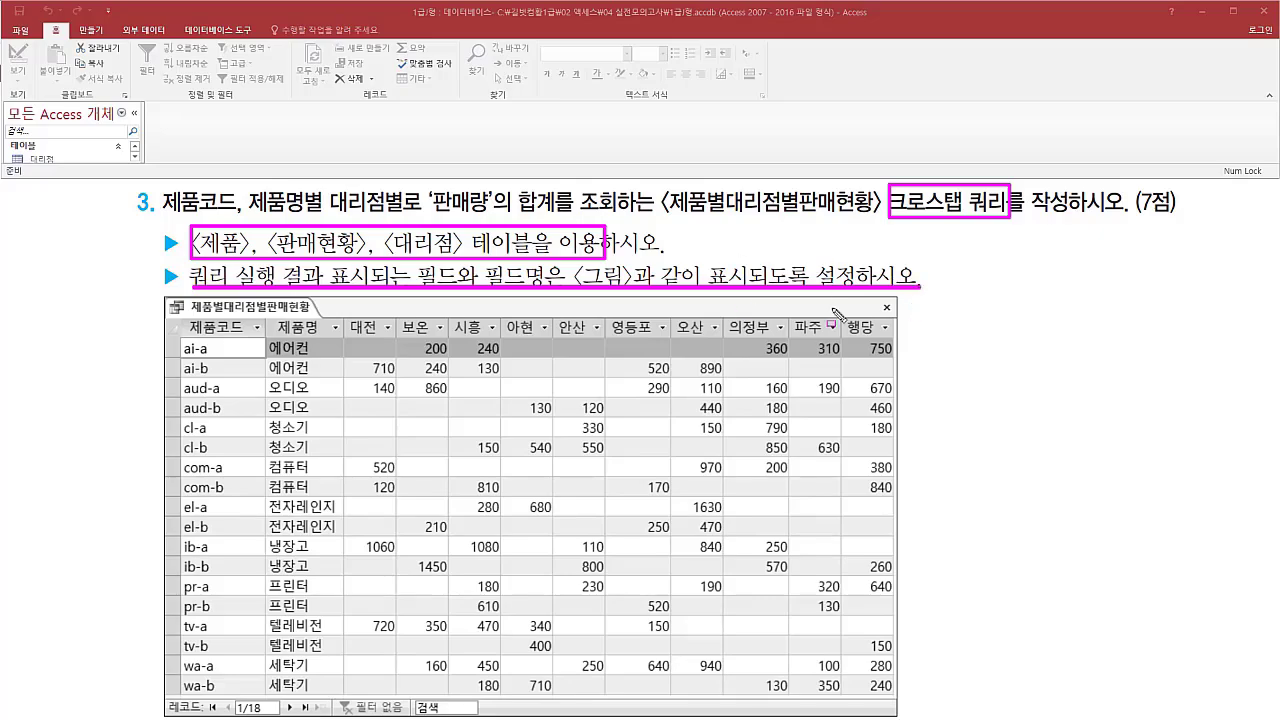
key("Escape")
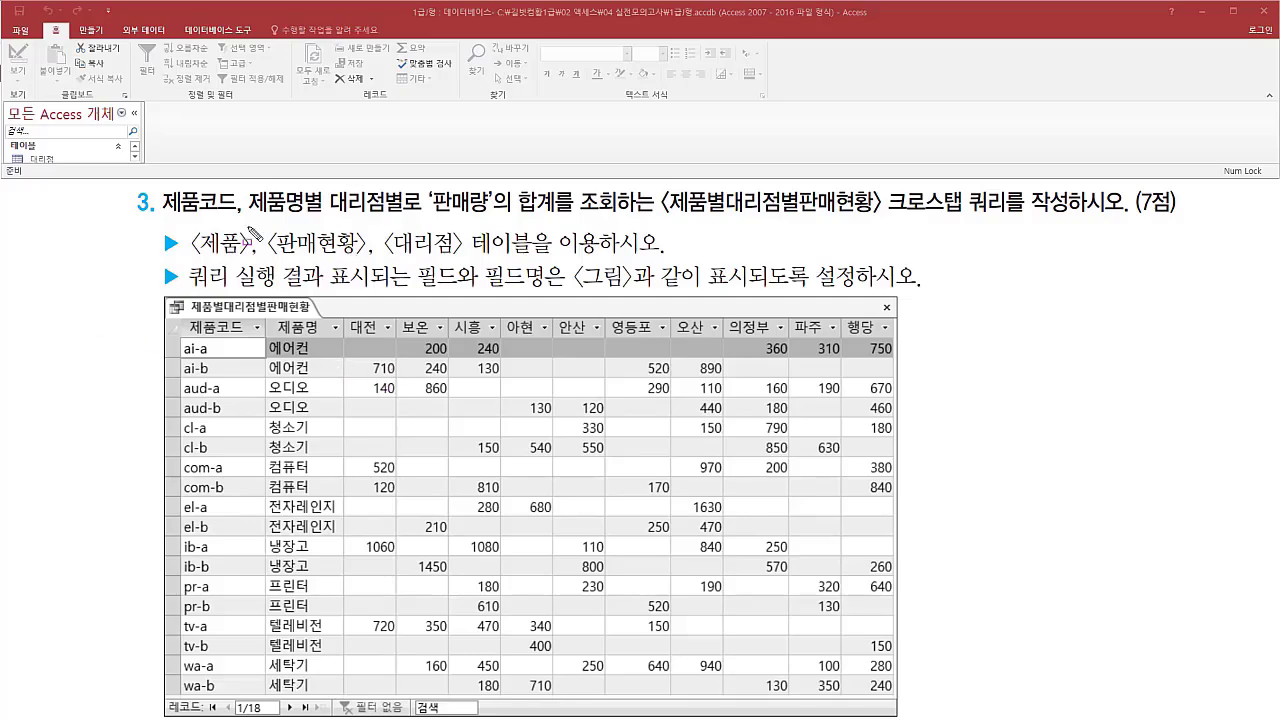
left_click_drag(164, 214, 563, 216)
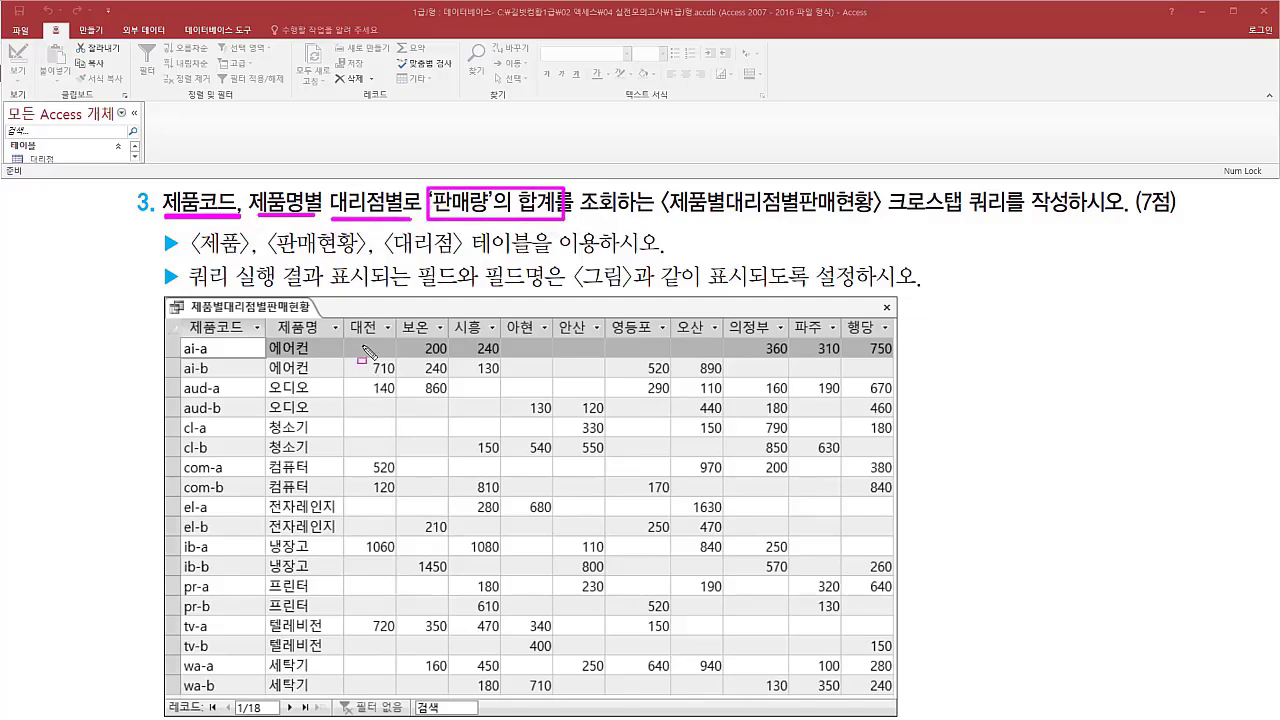
left_click_drag(347, 340, 896, 694)
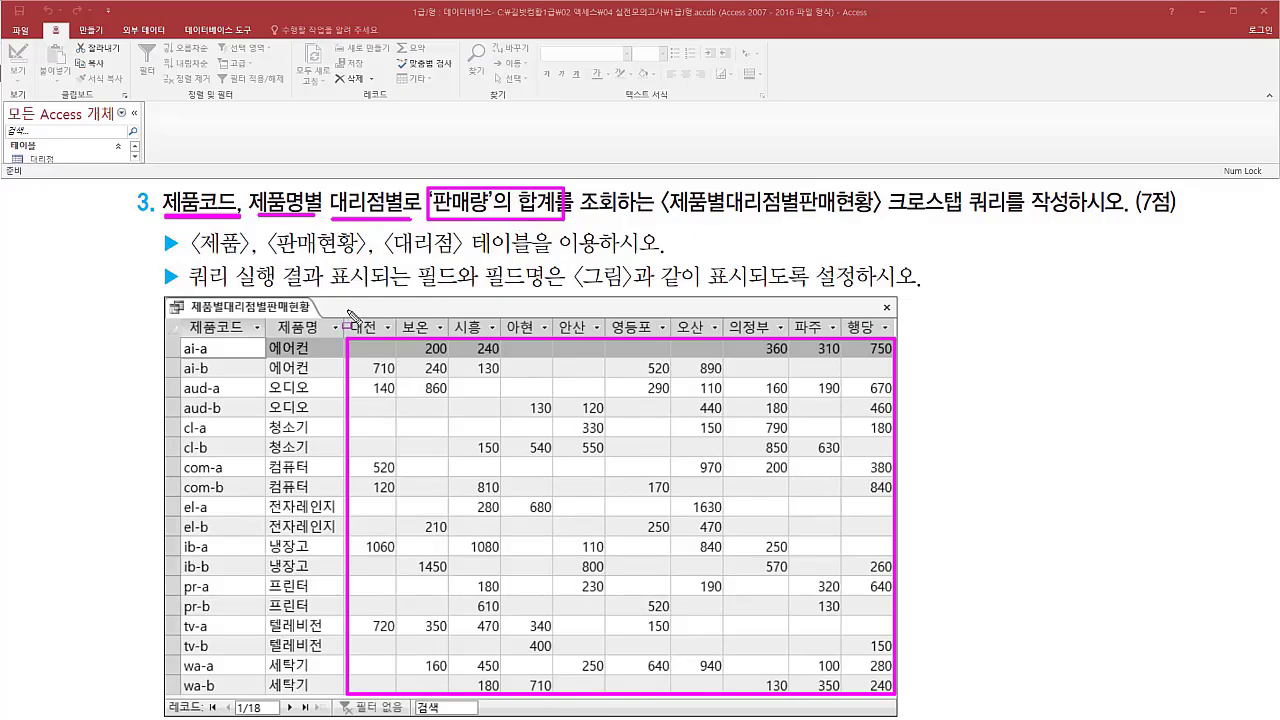
mouse_move(347, 309)
left_mouse_down()
mouse_move(421, 333)
mouse_move(572, 342)
mouse_move(899, 339)
left_mouse_up()
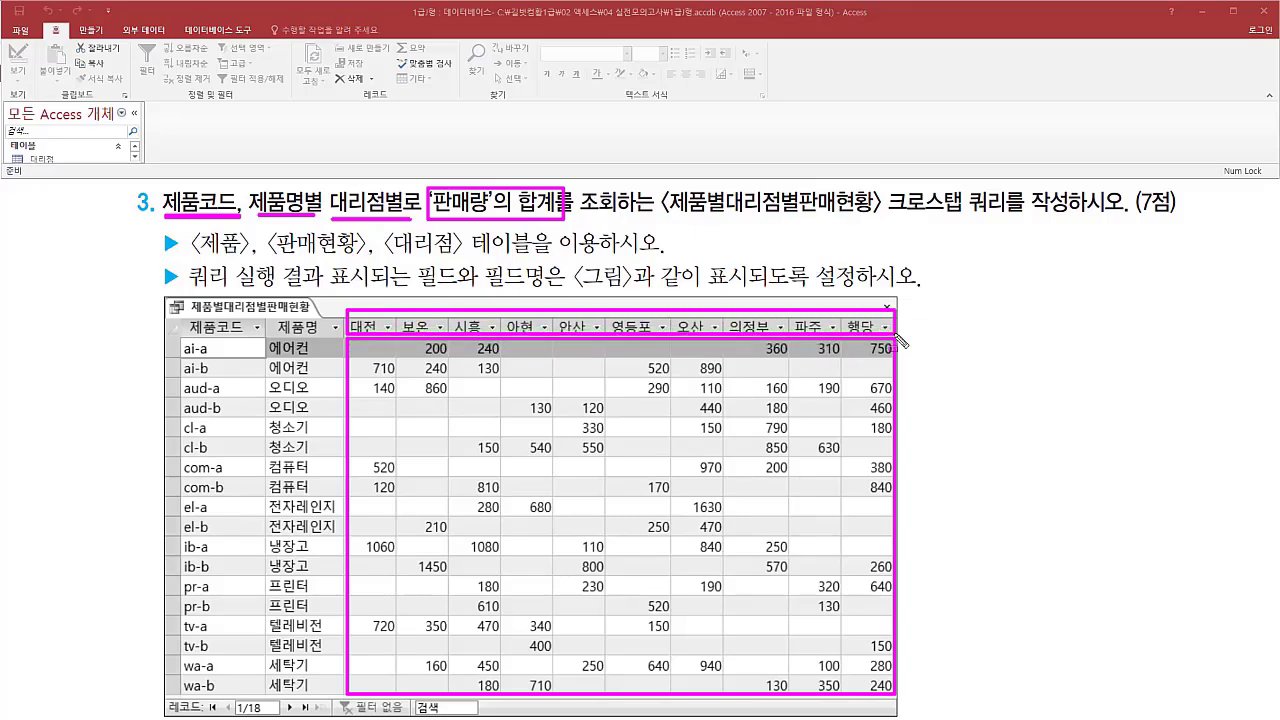
left_click_drag(331, 186, 408, 226)
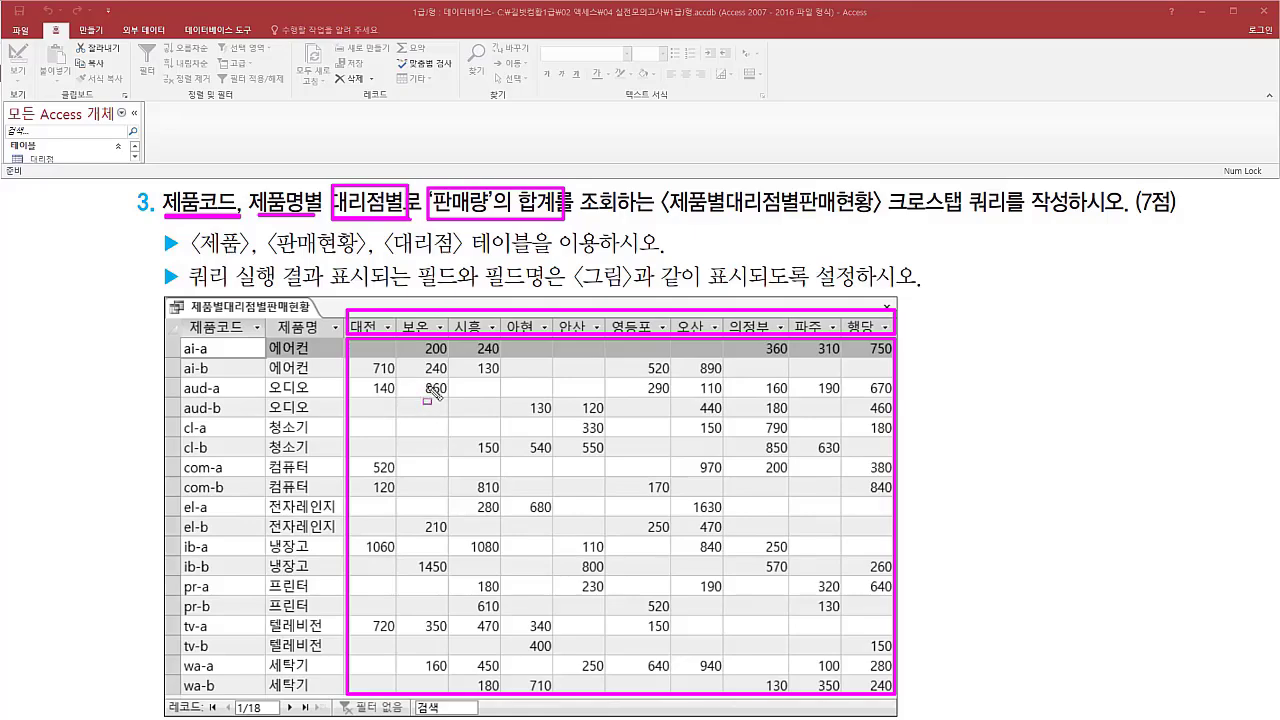
mouse_move(183, 314)
left_mouse_down()
mouse_move(328, 341)
mouse_move(330, 700)
left_mouse_up()
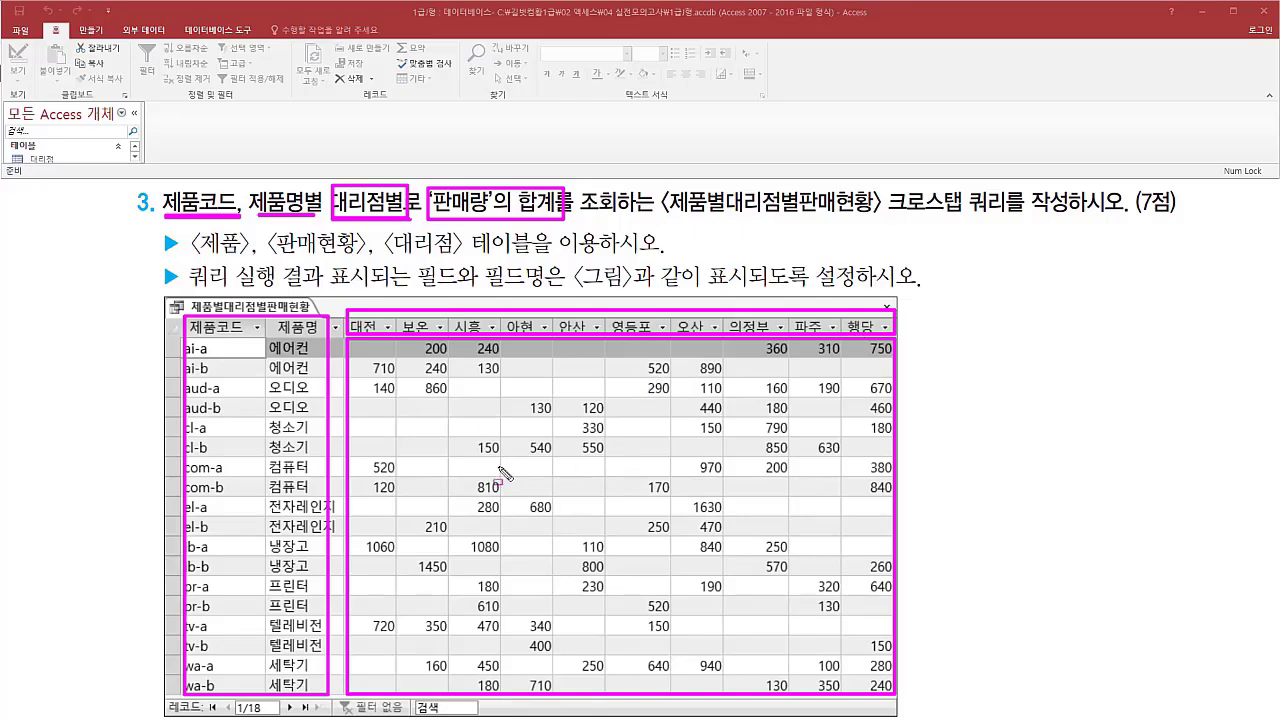
key("Escape")
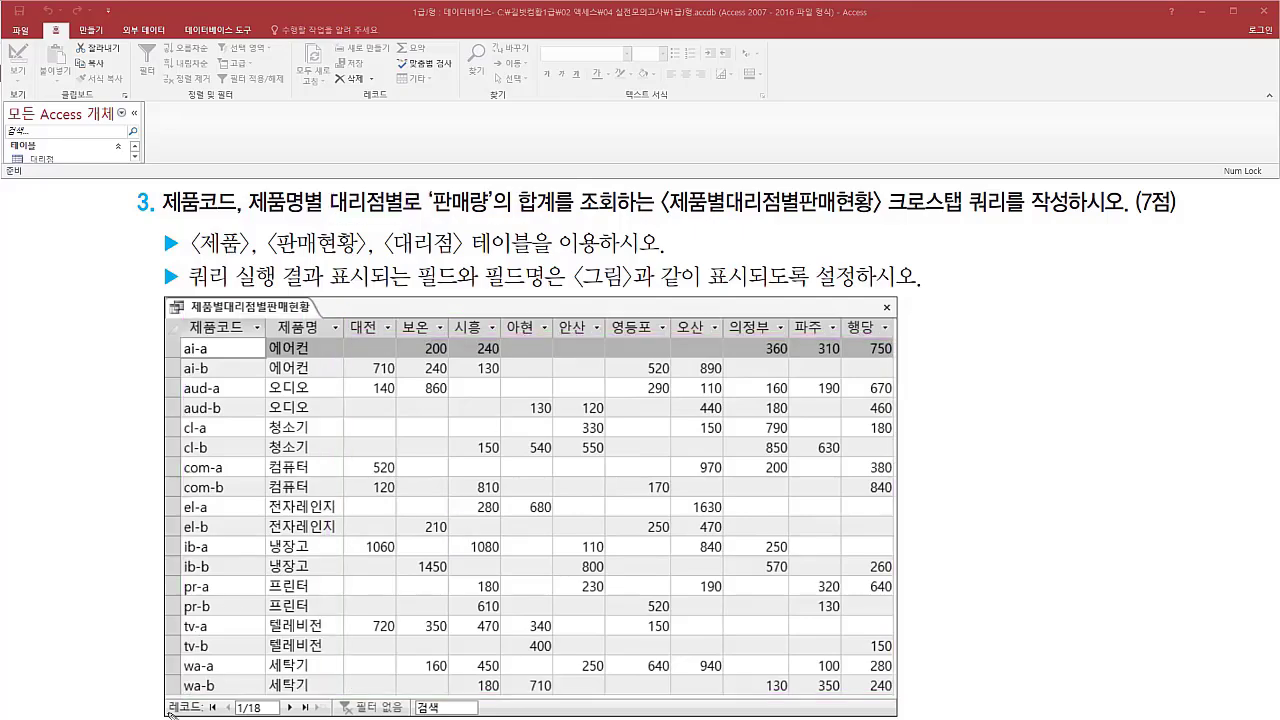
mouse_move(163, 697)
left_mouse_down()
mouse_move(180, 712)
mouse_move(337, 714)
left_mouse_up()
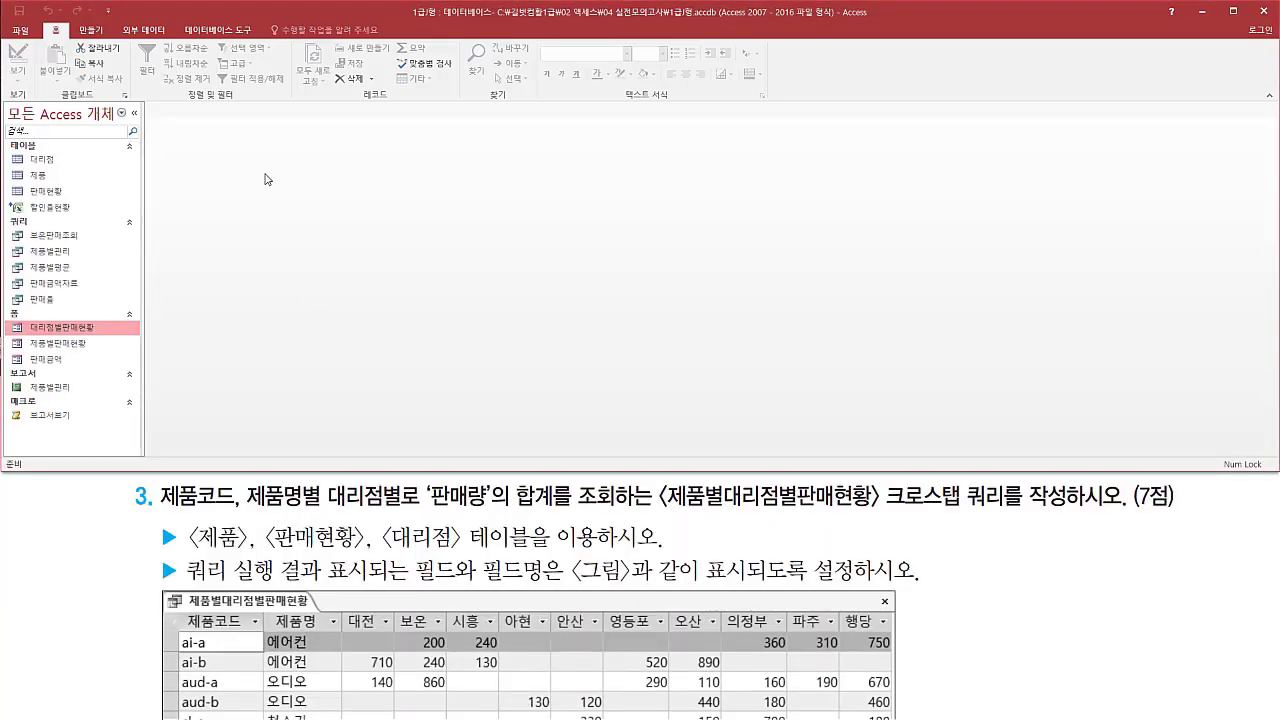
Step: Create a new query in Design view
left_click_drag(68, 24, 116, 36)
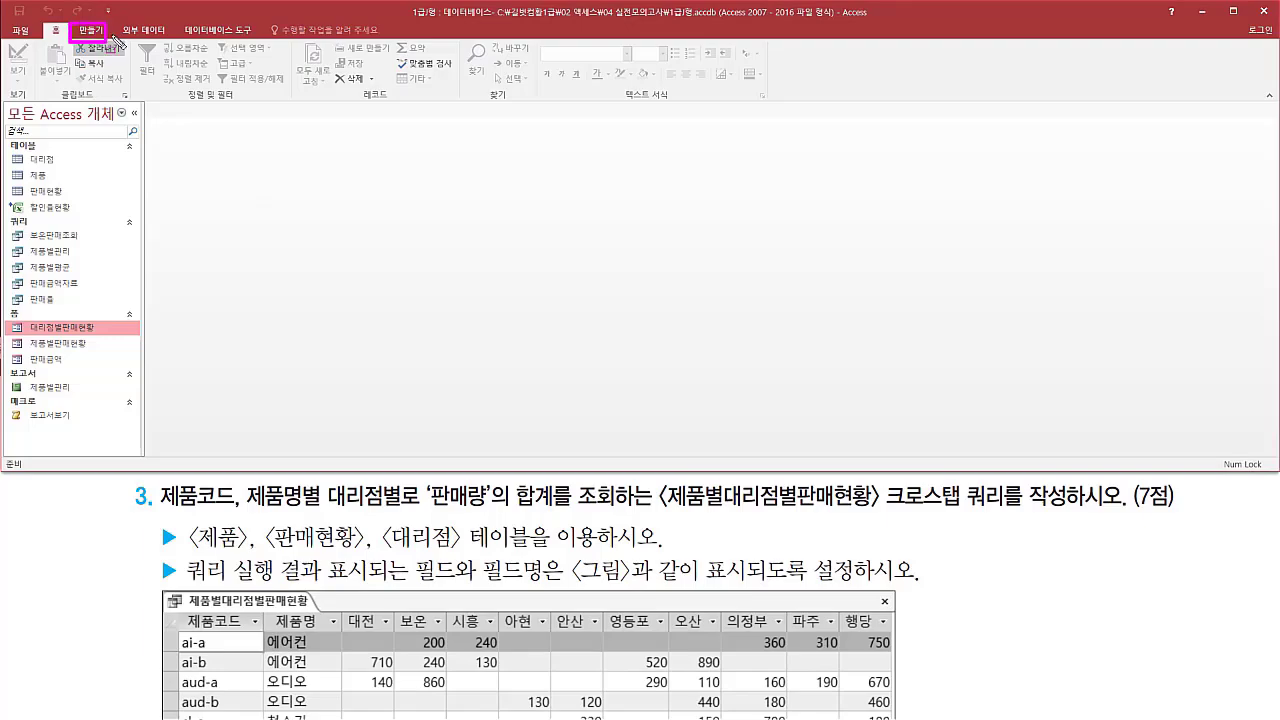
left_click(90, 32)
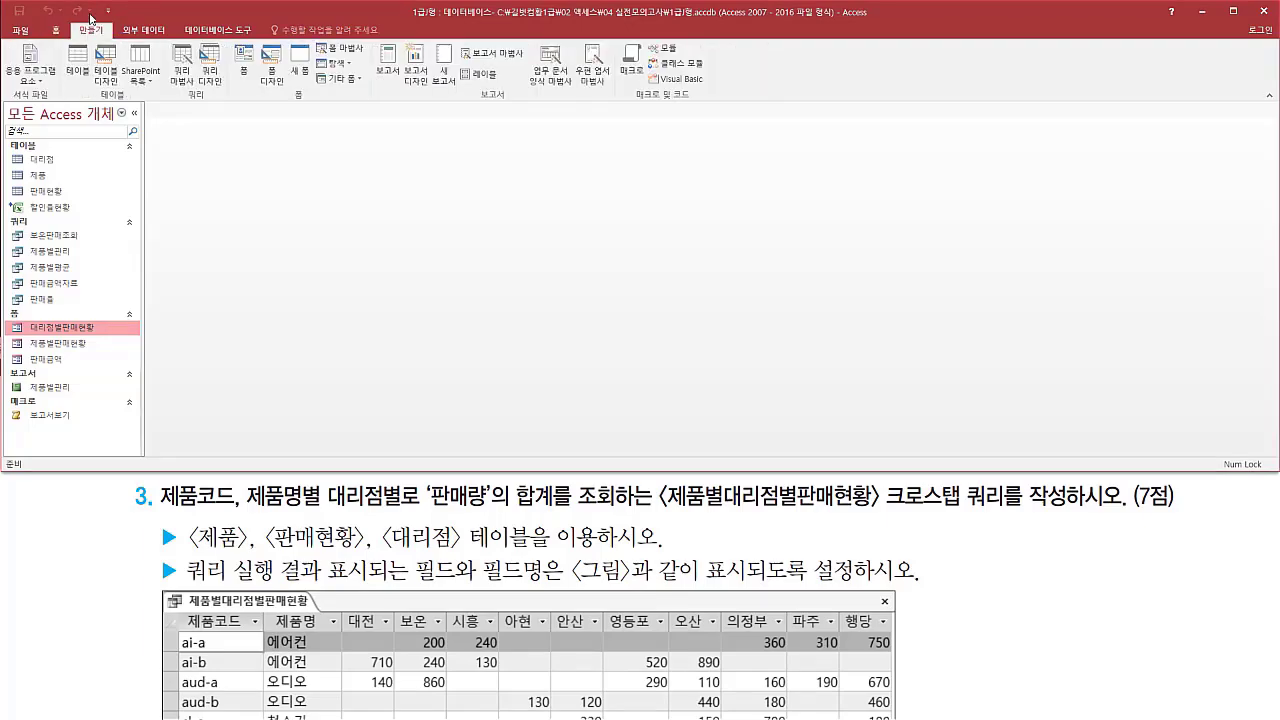
left_click_drag(194, 40, 228, 93)
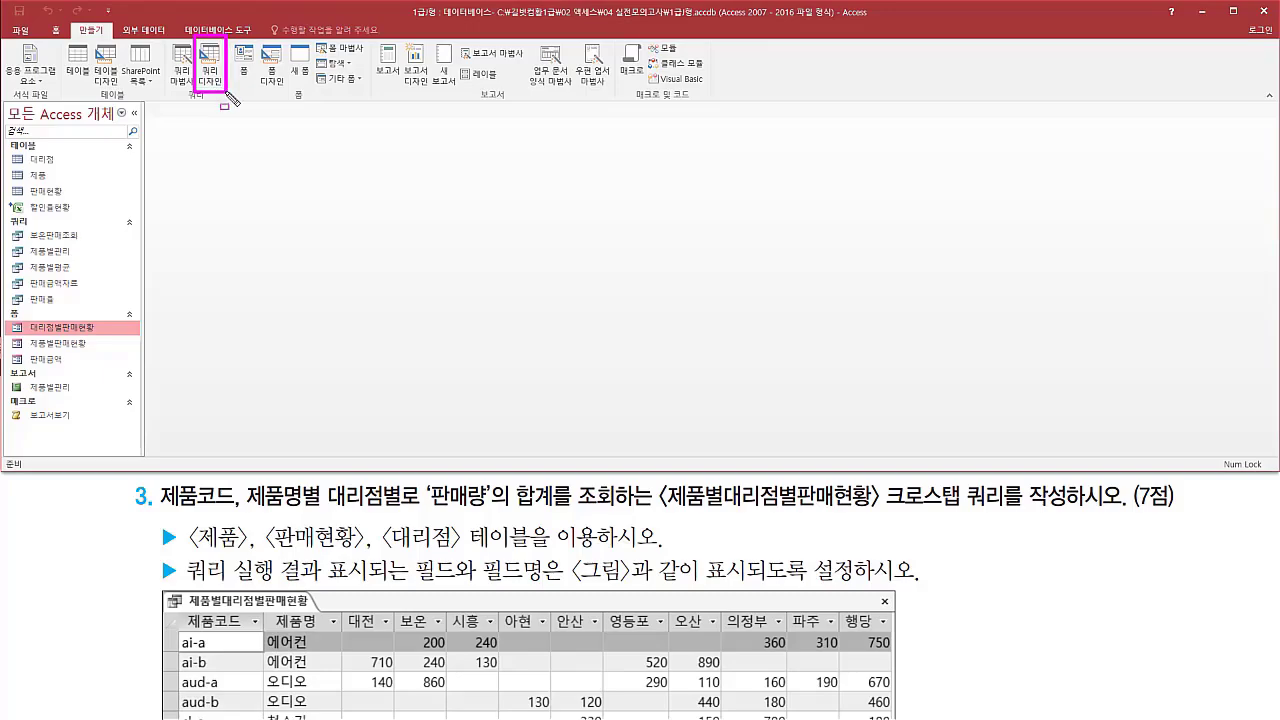
key("Escape")
left_click(212, 77)
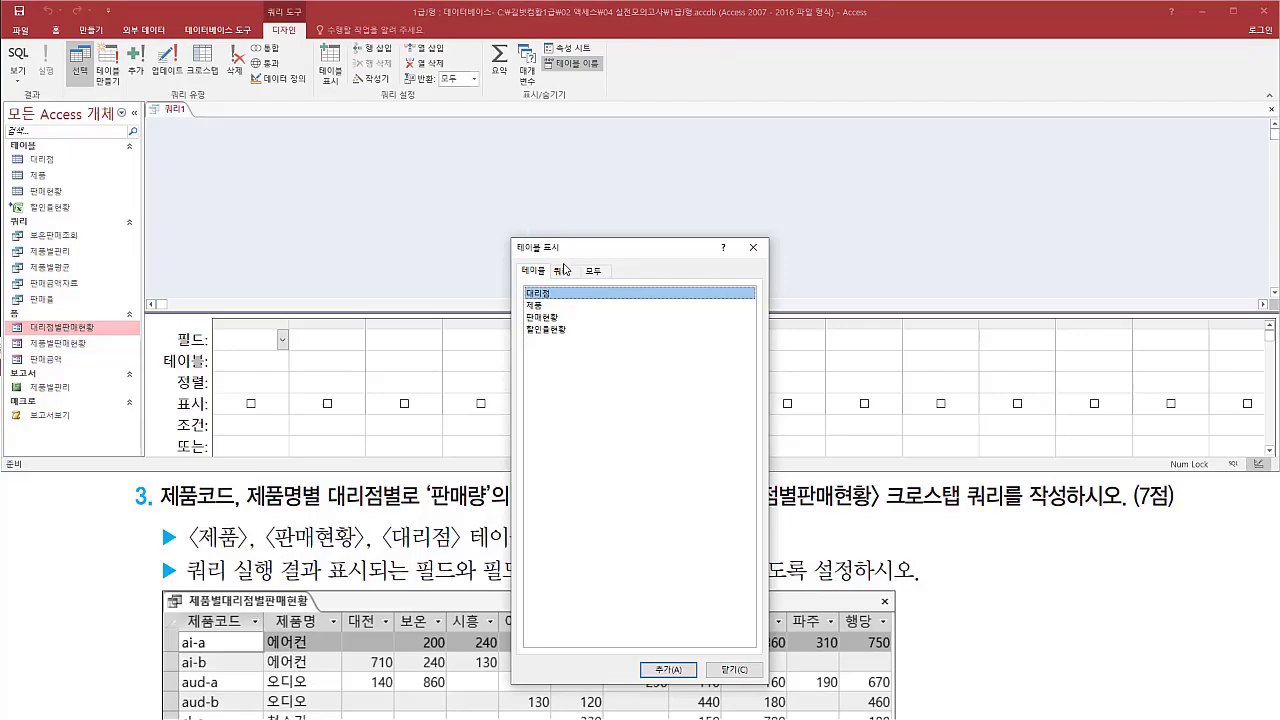
Step: Add the 제품, 판매현황 and 대리점 tables to the new query and close the table selection dialog
mouse_move(188, 550)
left_mouse_down()
mouse_move(525, 586)
mouse_move(518, 552)
mouse_move(462, 553)
left_mouse_up()
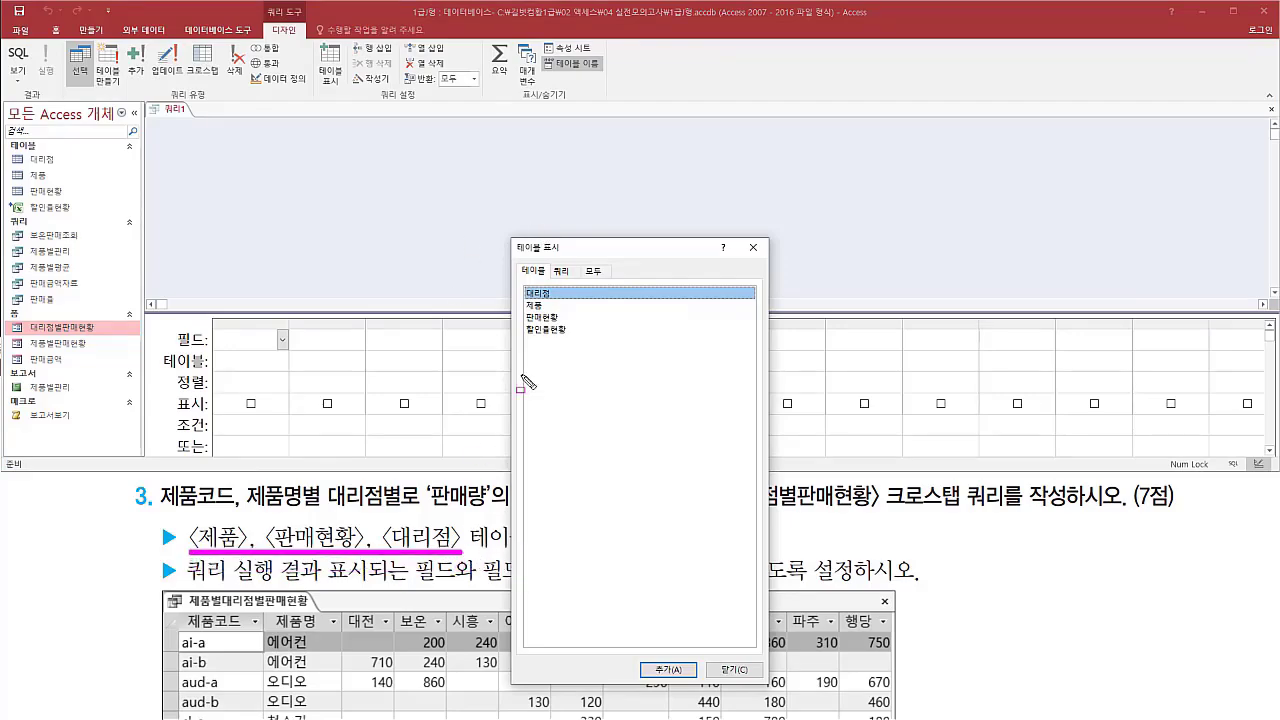
key("Escape")
left_click(553, 307)
double_click(553, 308)
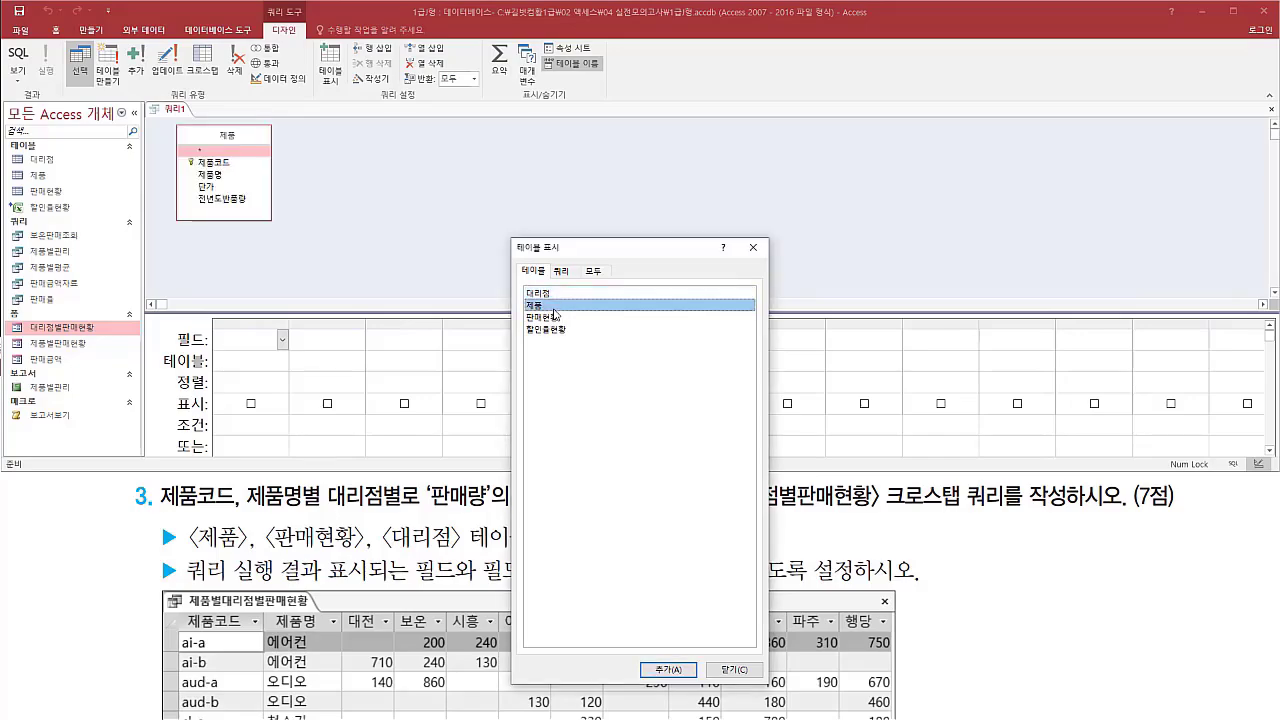
left_click(553, 318)
double_click(555, 318)
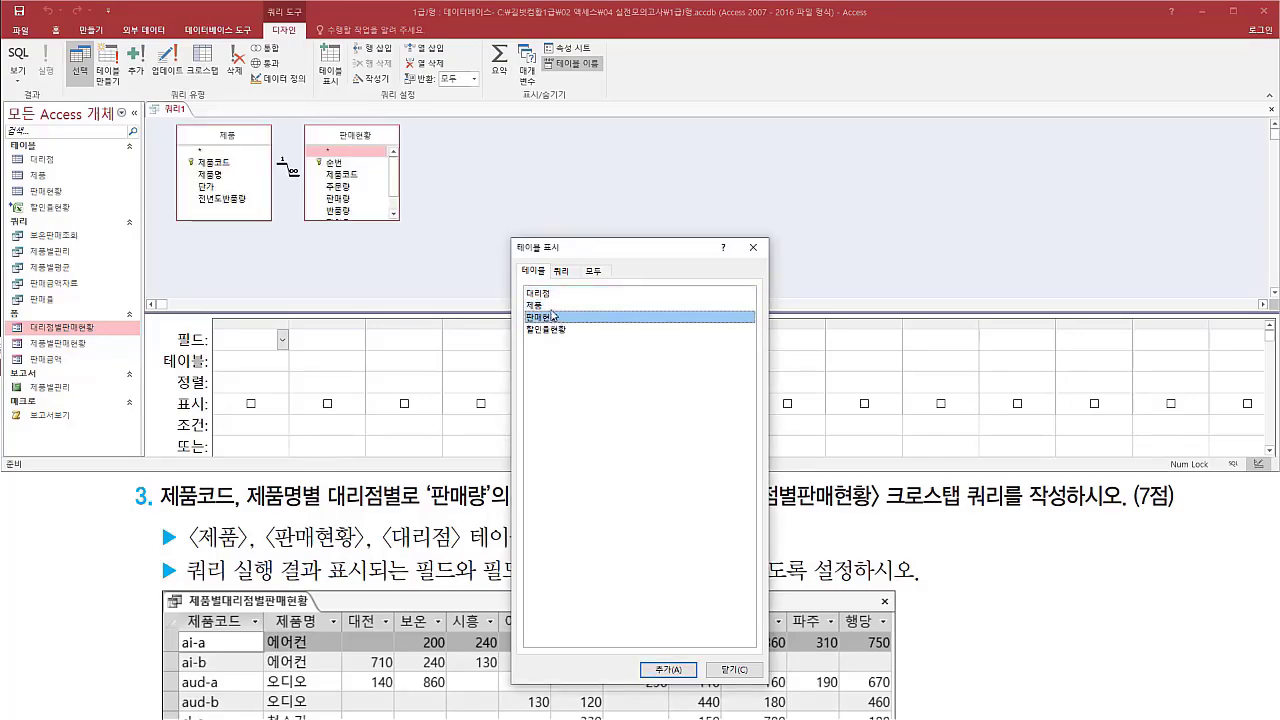
left_click(548, 295)
double_click(548, 295)
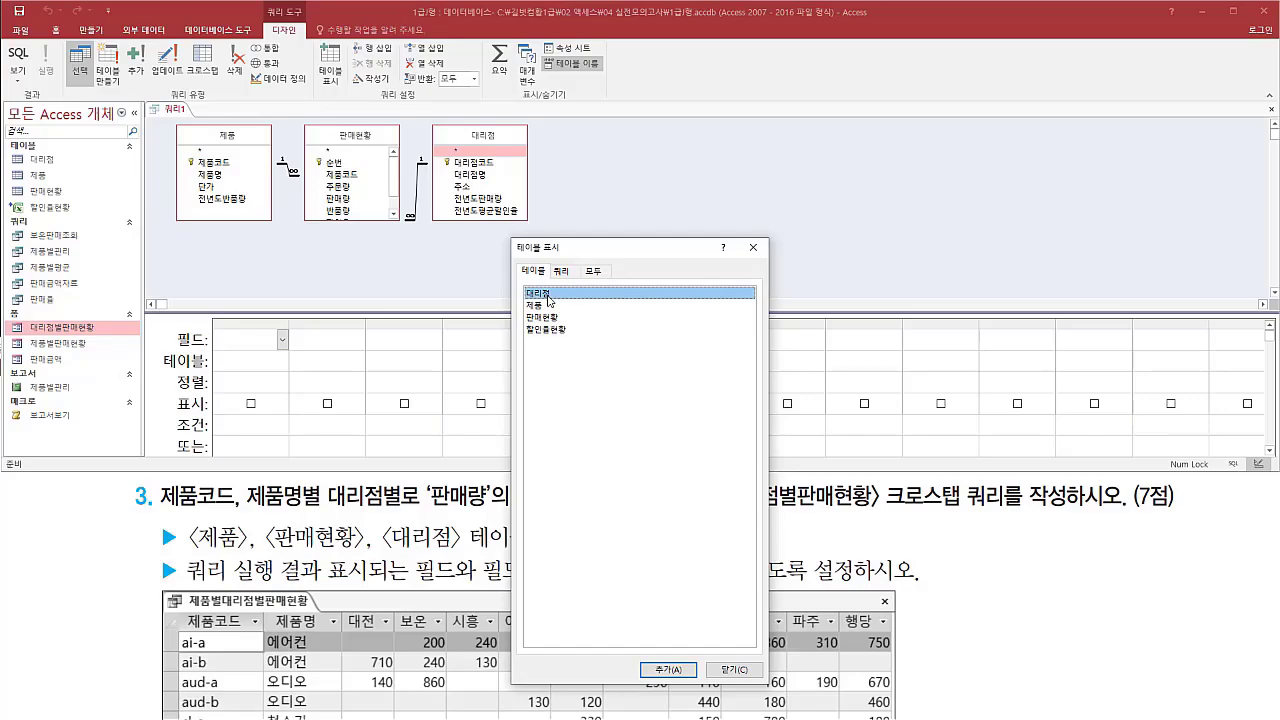
left_click_drag(165, 118, 541, 237)
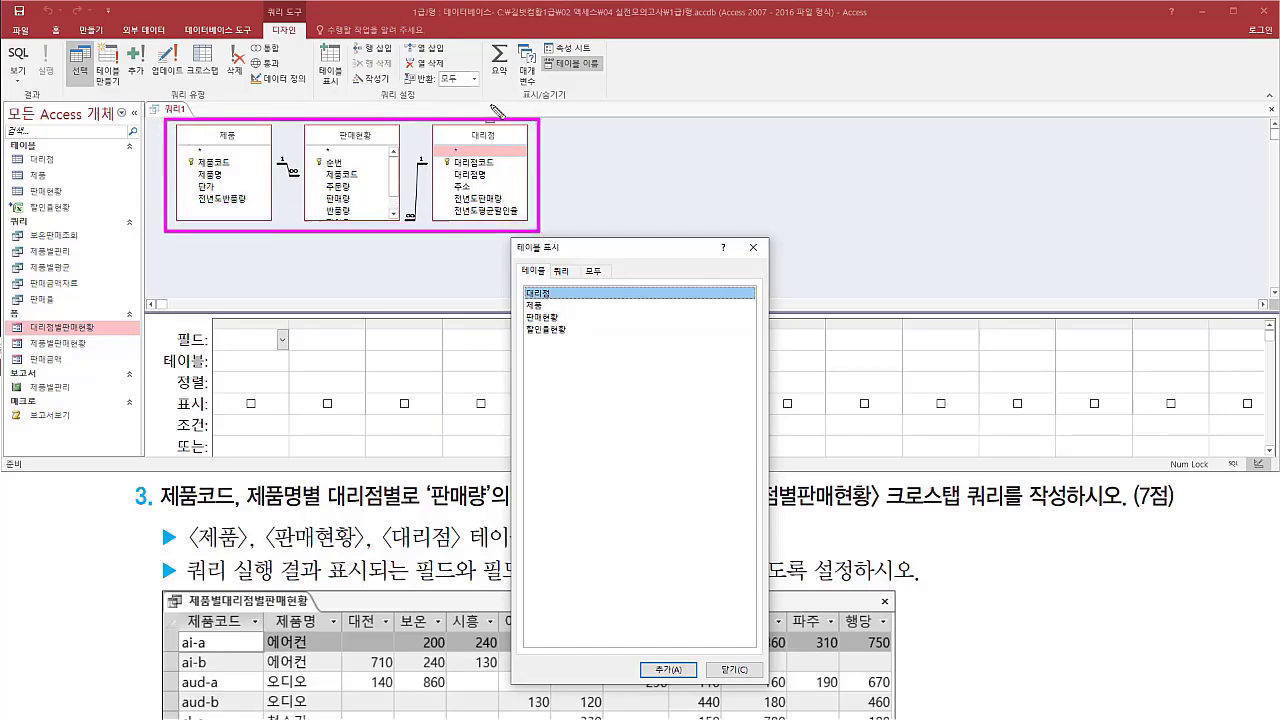
left_click_drag(740, 237, 768, 258)
key("Escape")
left_click(753, 247)
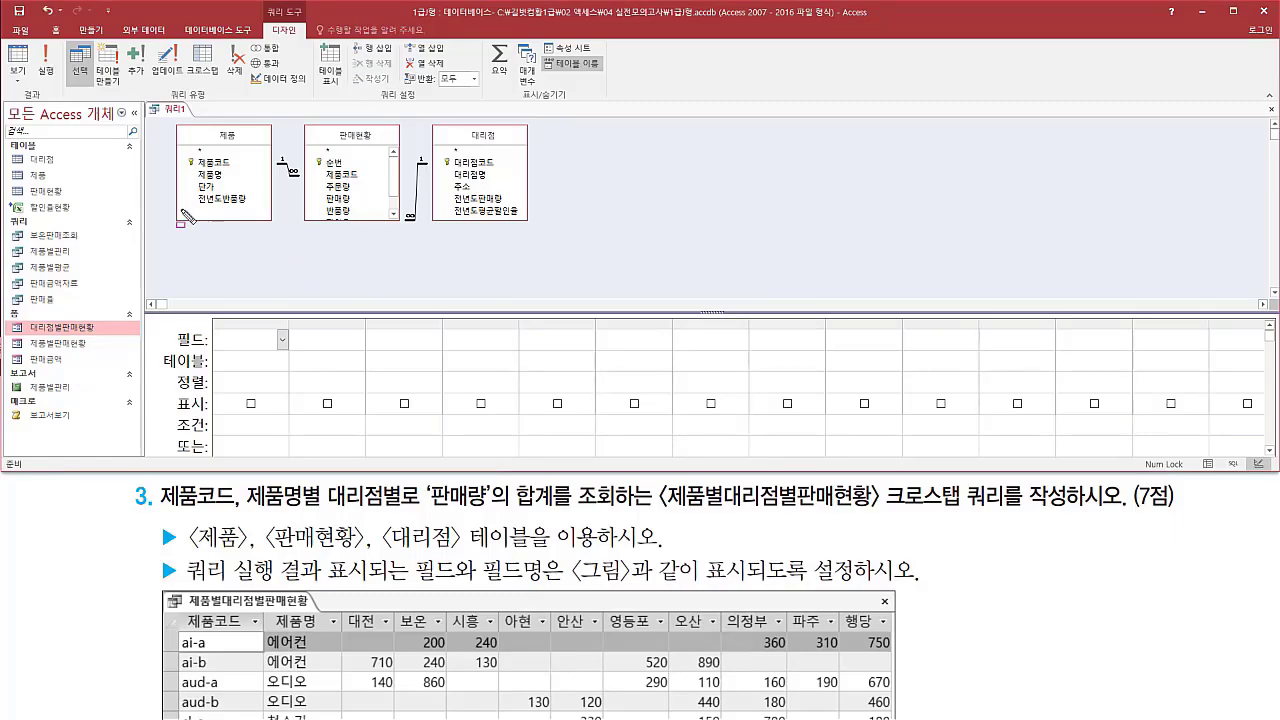
mouse_move(64, 38)
left_mouse_down()
mouse_move(86, 58)
mouse_move(318, 108)
left_mouse_up()
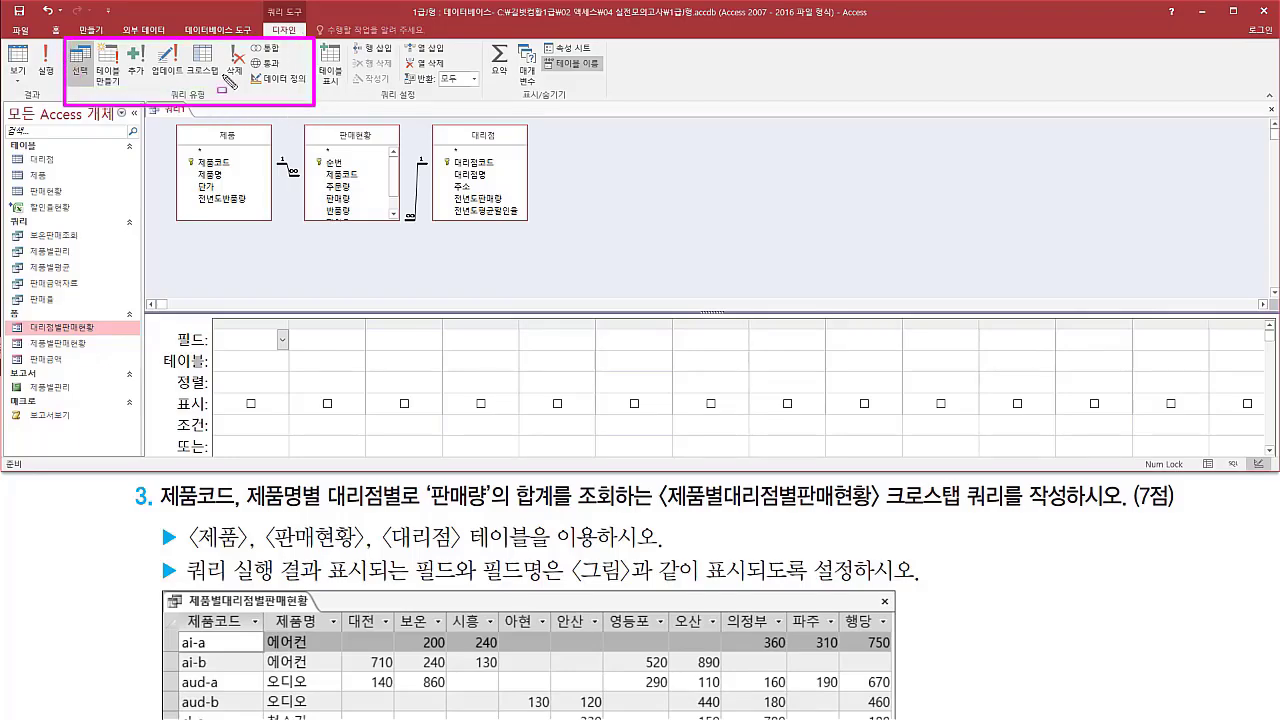
key("Escape")
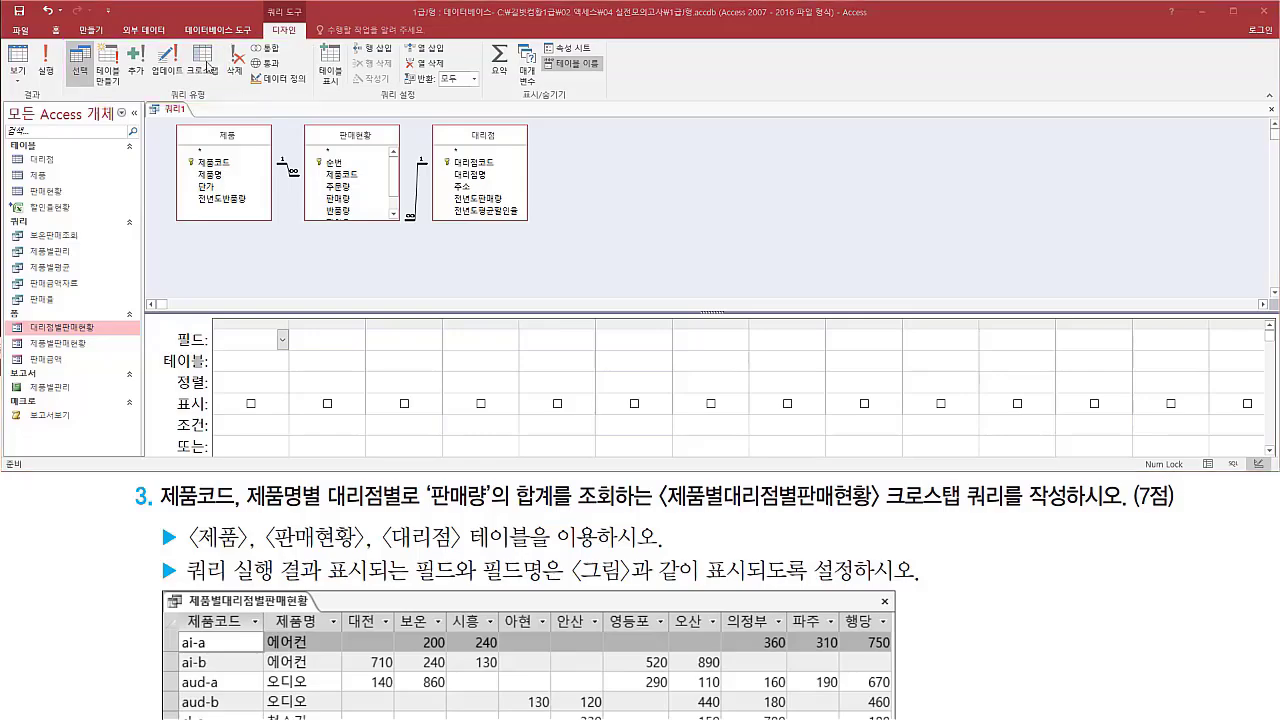
Step: Change the query type to crosstab and enlarge the design grid so all its rows down to 또는 fit
left_click(203, 64)
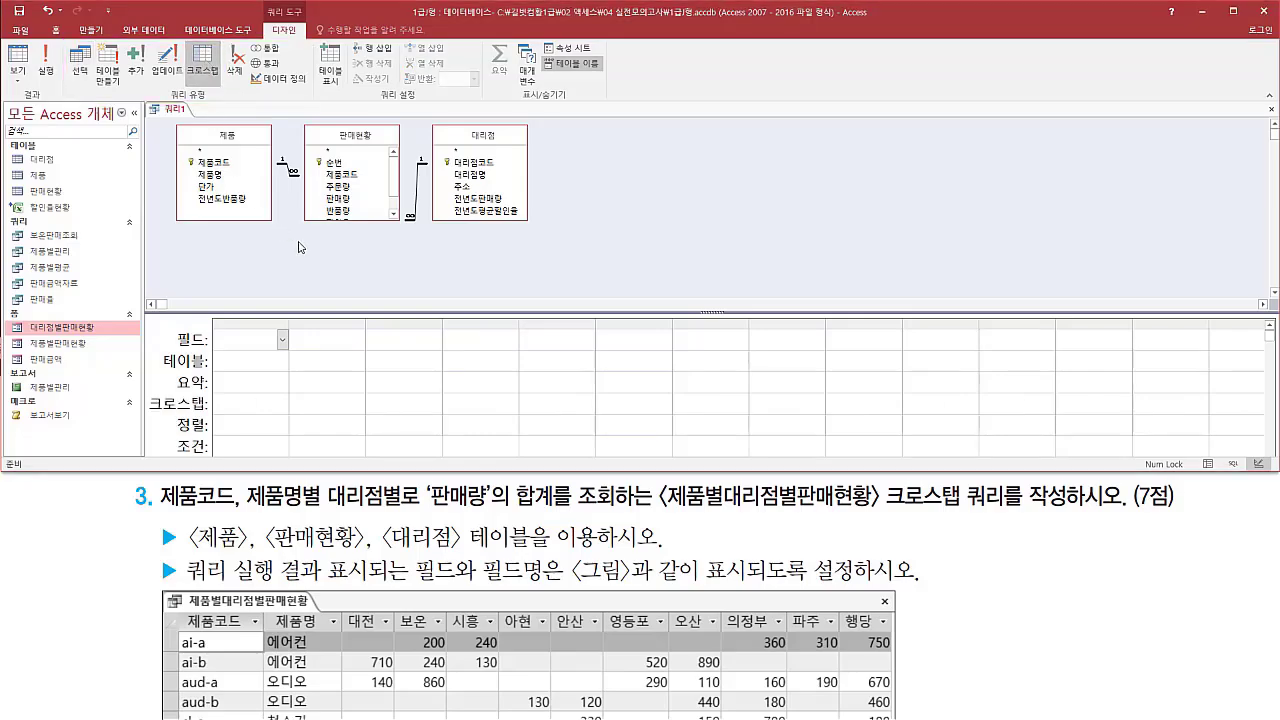
mouse_move(142, 390)
left_mouse_down()
mouse_move(197, 423)
mouse_move(262, 434)
mouse_move(778, 436)
left_mouse_up()
key("Escape")
left_click_drag(191, 312, 193, 247)
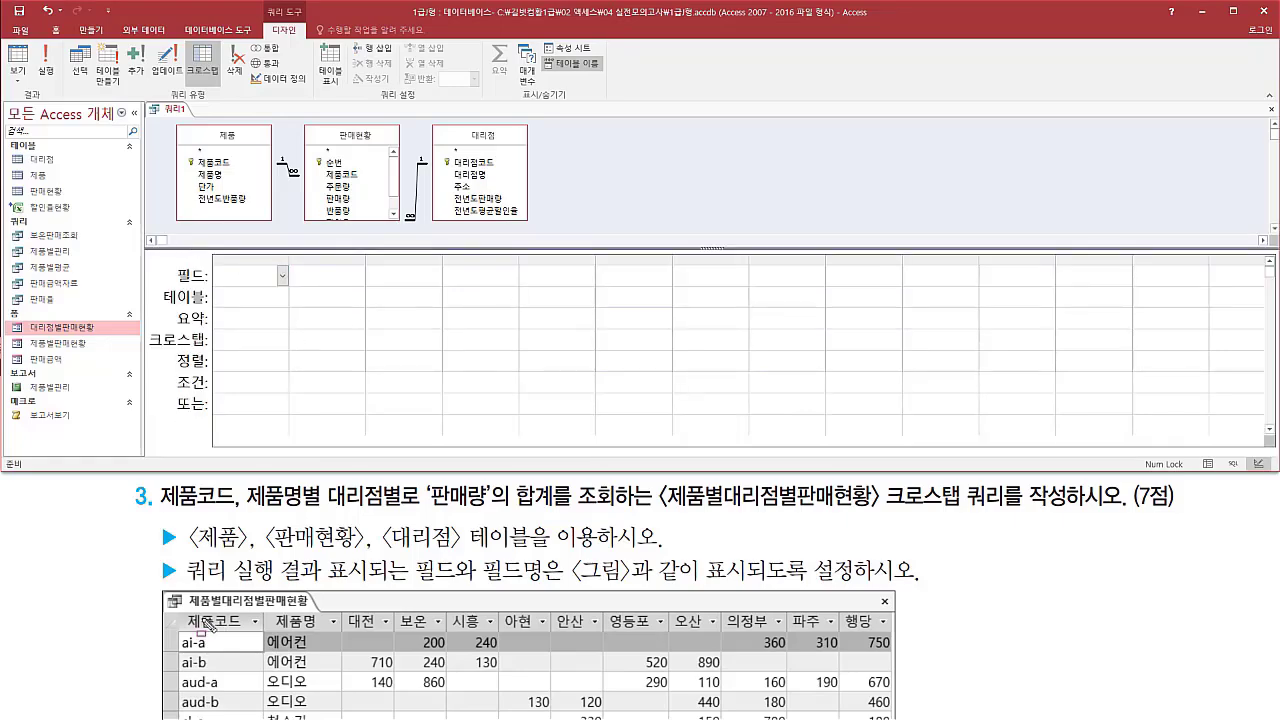
Step: Add 제품코드 and 제품명 from the 제품 table and 대리점명 from the 대리점 table to the query grid
mouse_move(180, 605)
left_mouse_down()
mouse_move(280, 632)
mouse_move(330, 712)
left_mouse_up()
key("Escape")
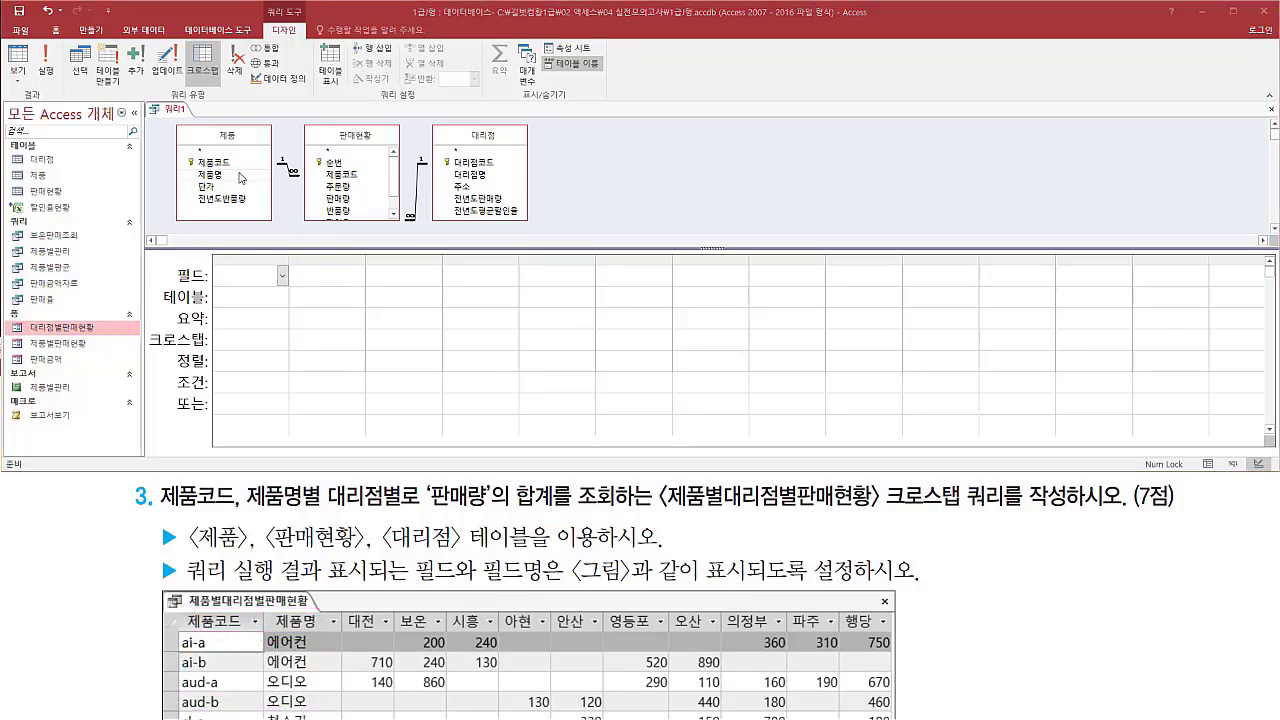
double_click(224, 163)
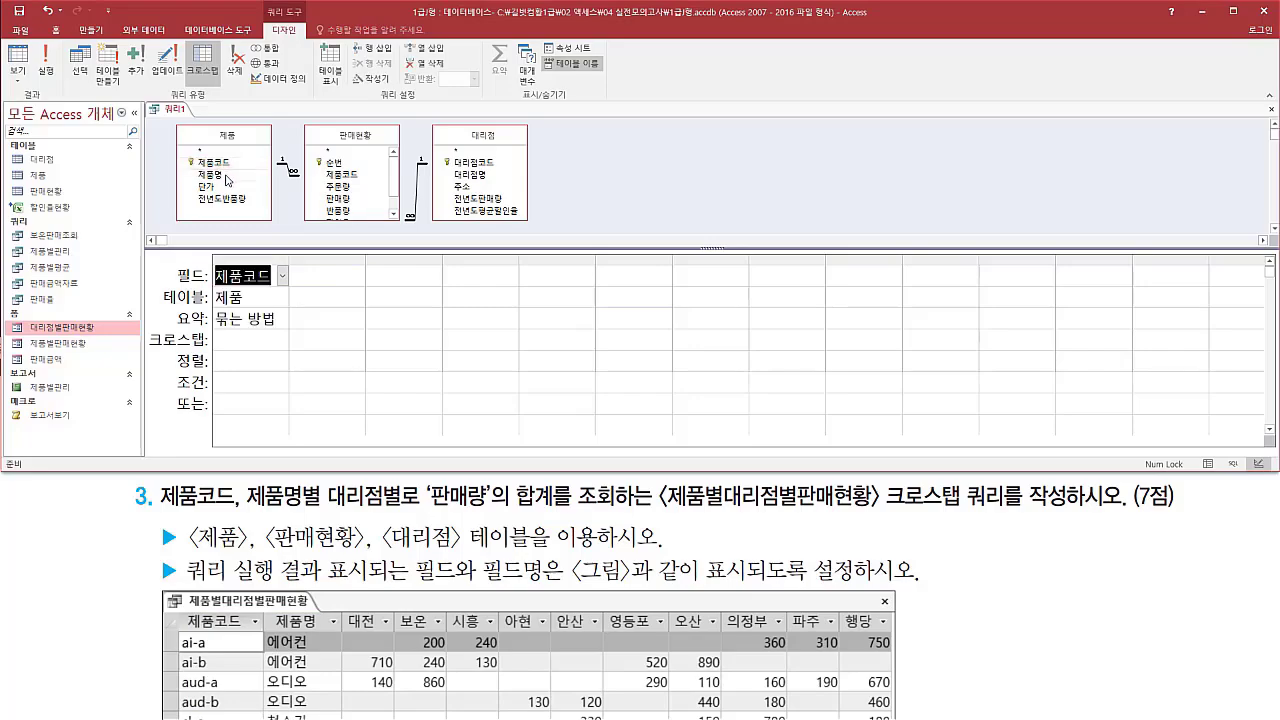
double_click(227, 175)
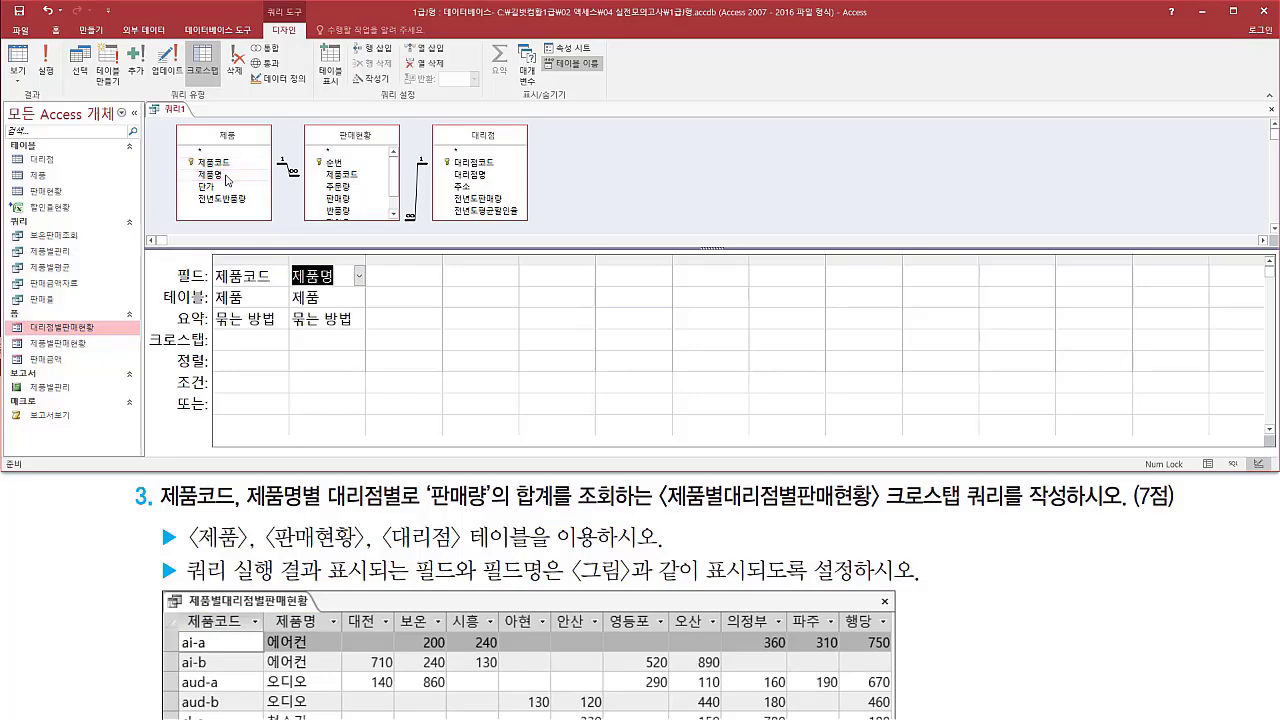
mouse_move(347, 605)
left_mouse_down()
mouse_move(578, 650)
mouse_move(890, 634)
left_mouse_up()
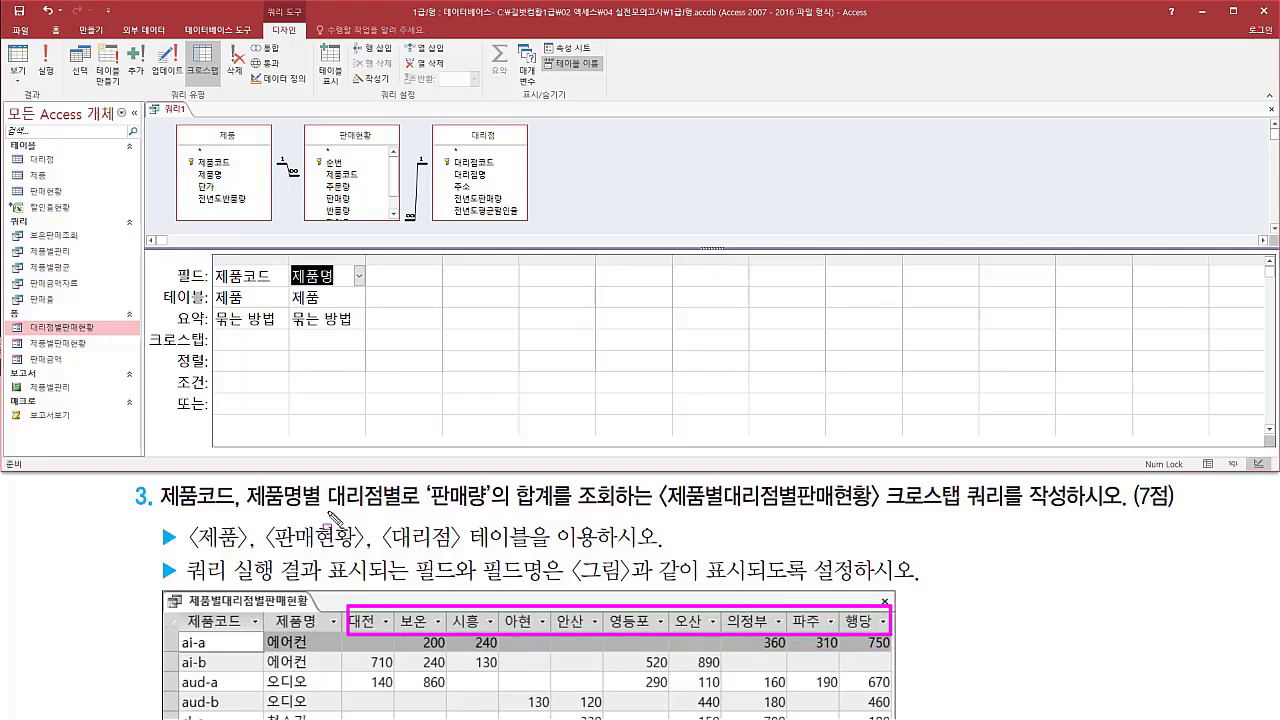
left_click_drag(327, 516, 405, 516)
left_click(478, 175)
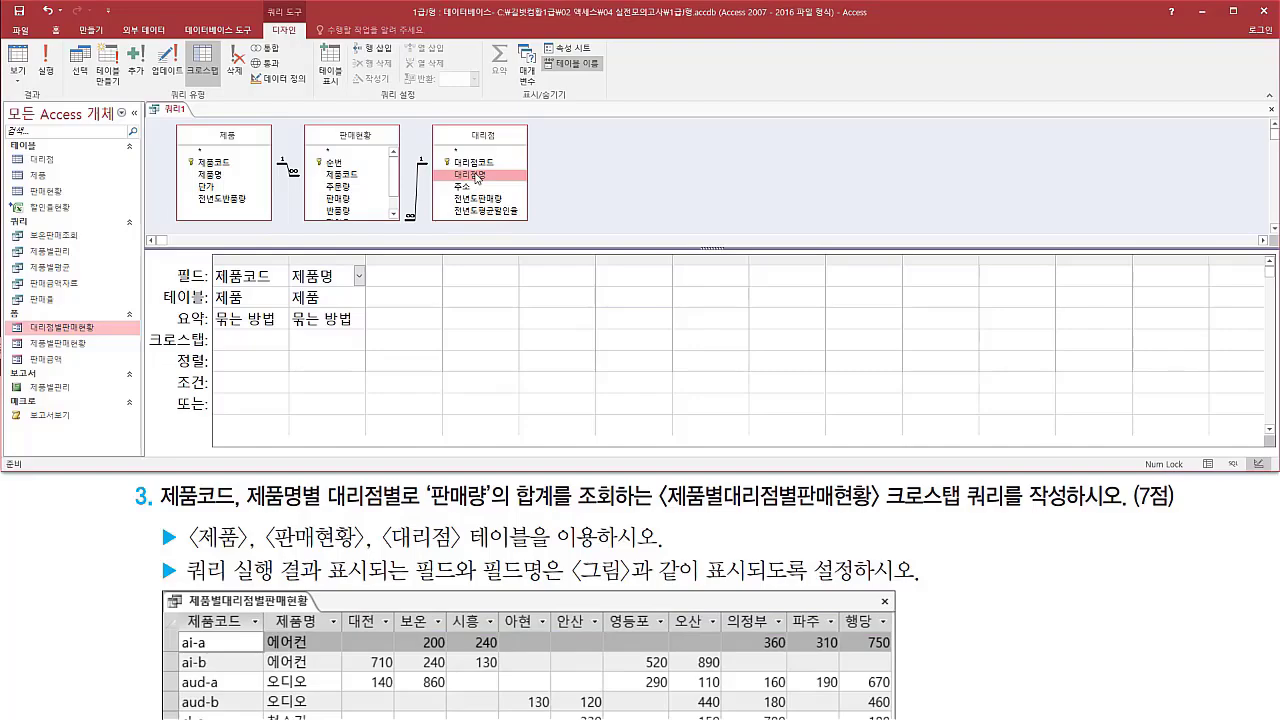
double_click(477, 175)
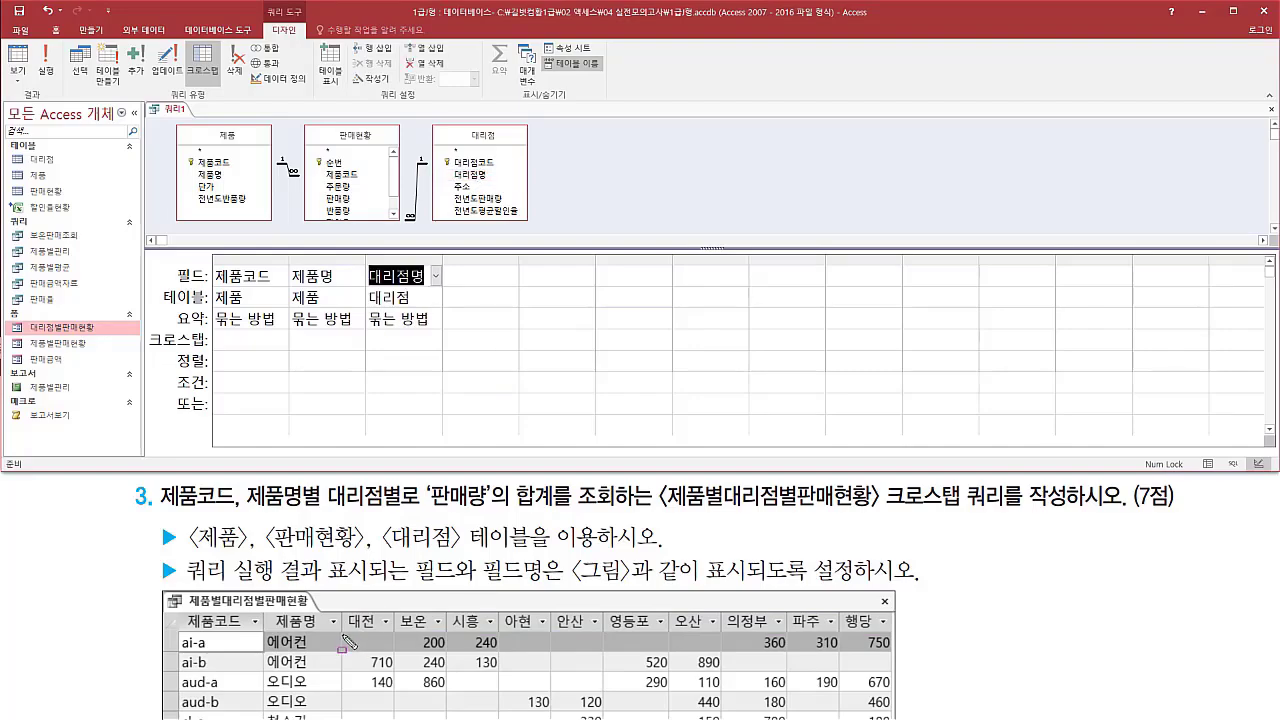
Step: Add the 판매량 field from the 판매현황 table as the query's fourth column
left_click_drag(345, 633, 890, 710)
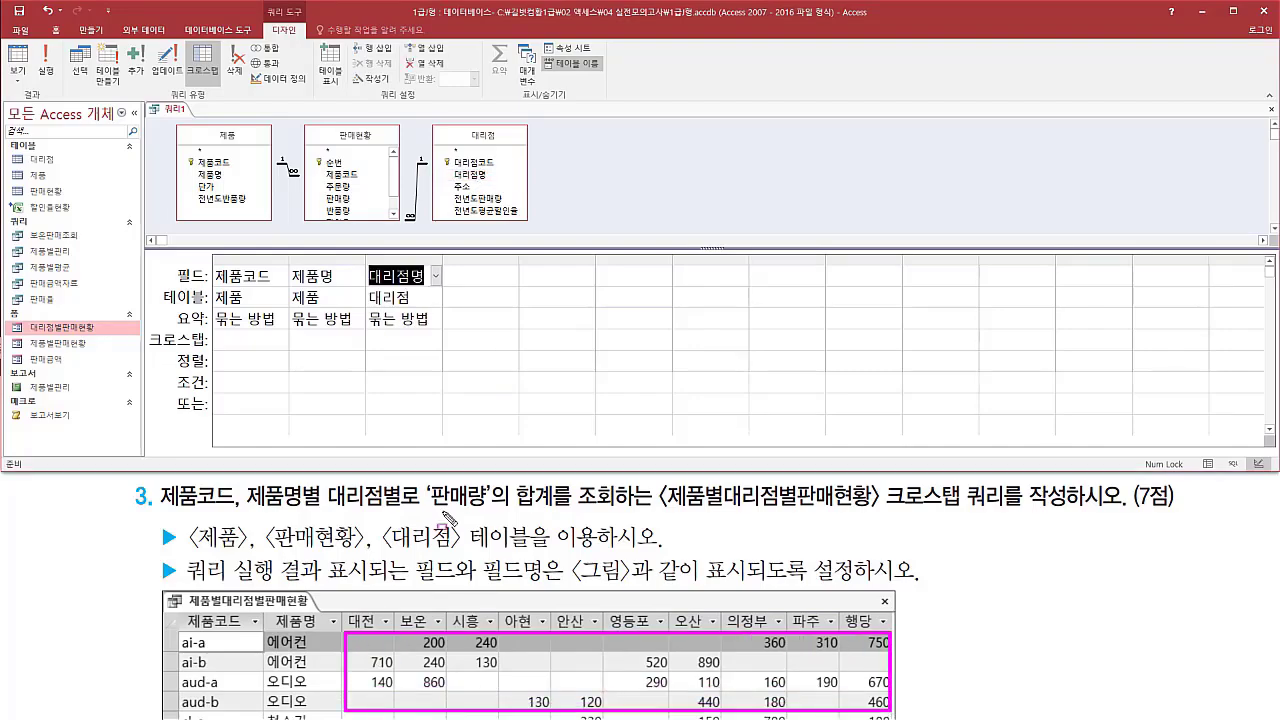
left_click_drag(427, 511, 558, 511)
key("ctrl+z")
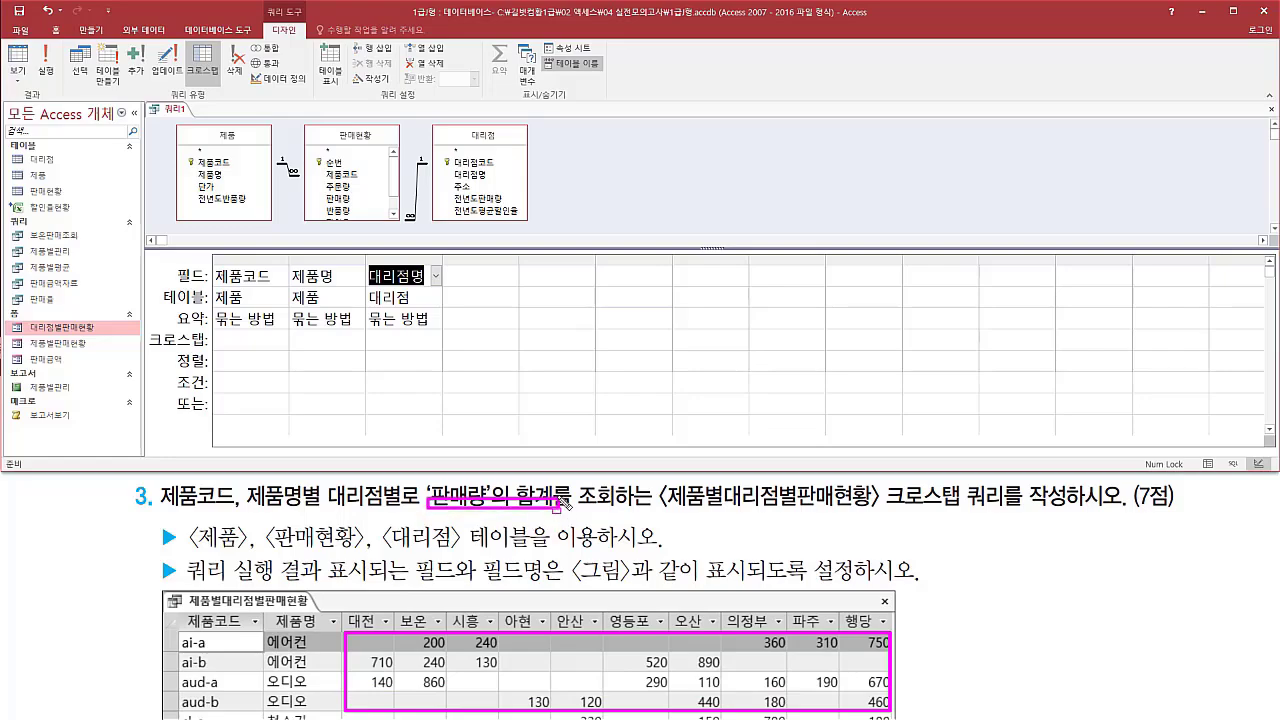
left_click_drag(427, 509, 553, 485)
key("Escape")
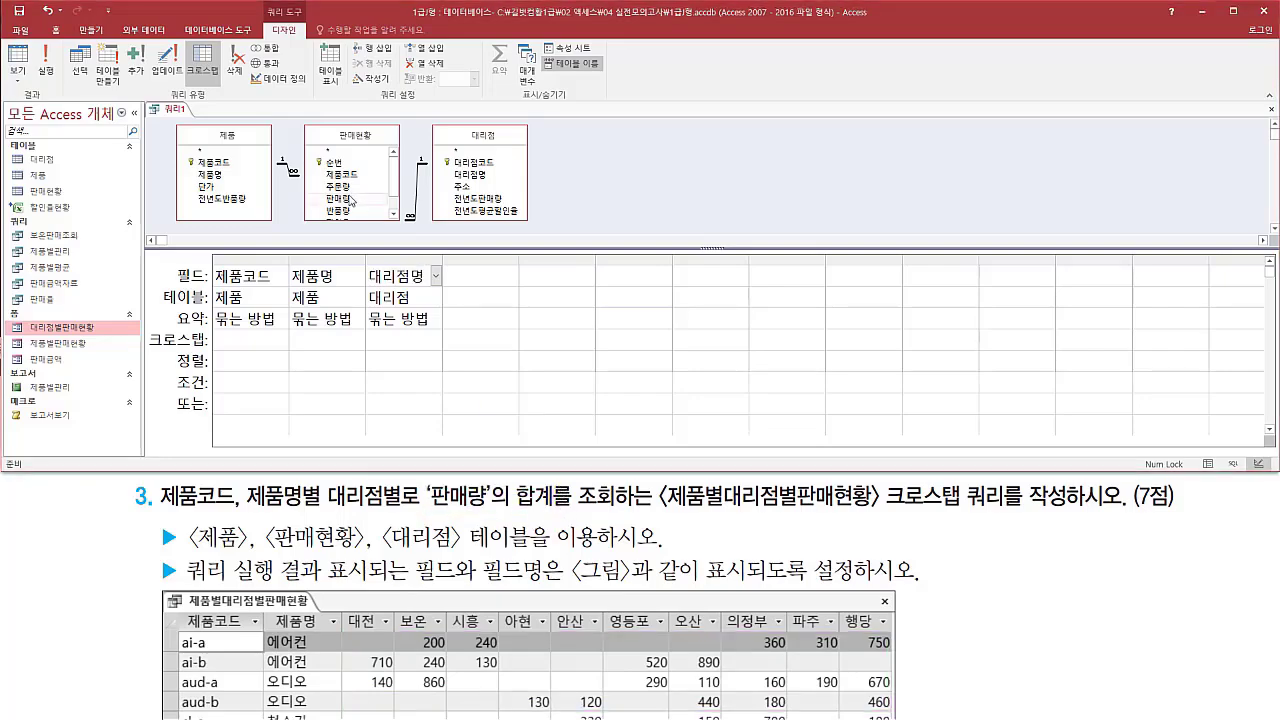
left_click(348, 201)
double_click(348, 201)
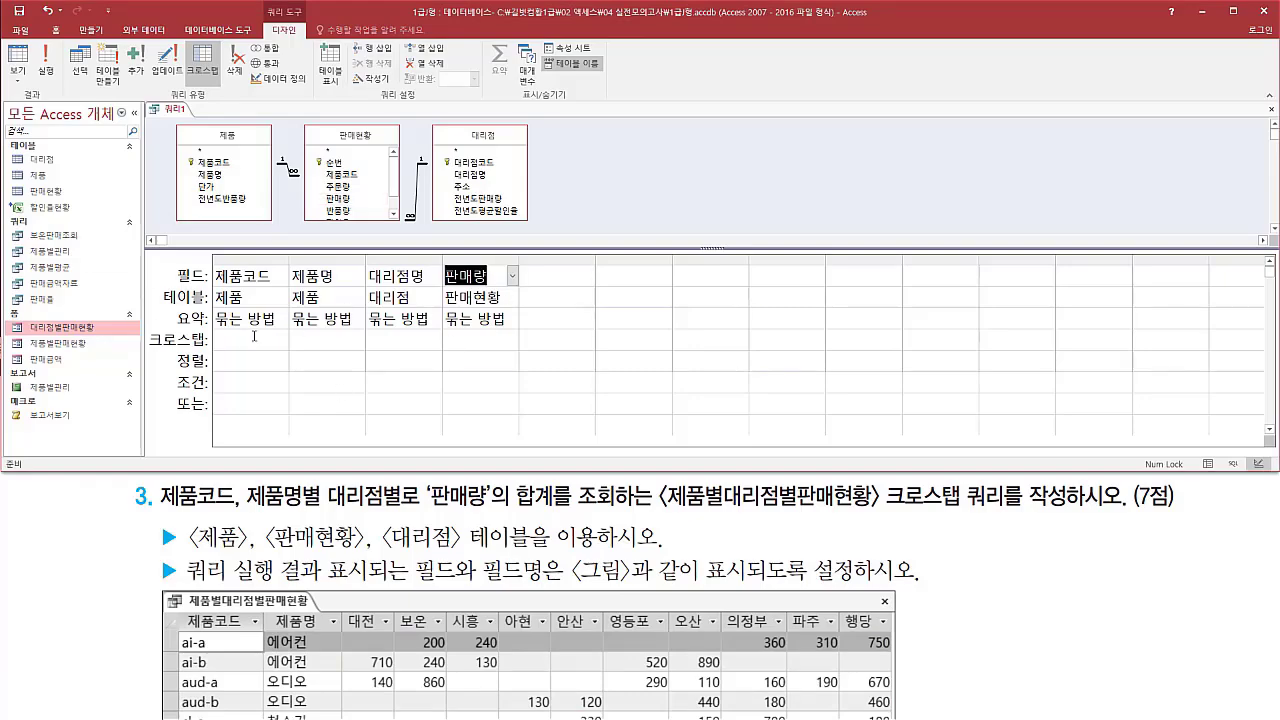
Step: Set the crosstab role of the 제품코드 and 제품명 fields to 행 머리글
mouse_move(148, 328)
left_mouse_down()
mouse_move(500, 374)
mouse_move(520, 356)
left_mouse_up()
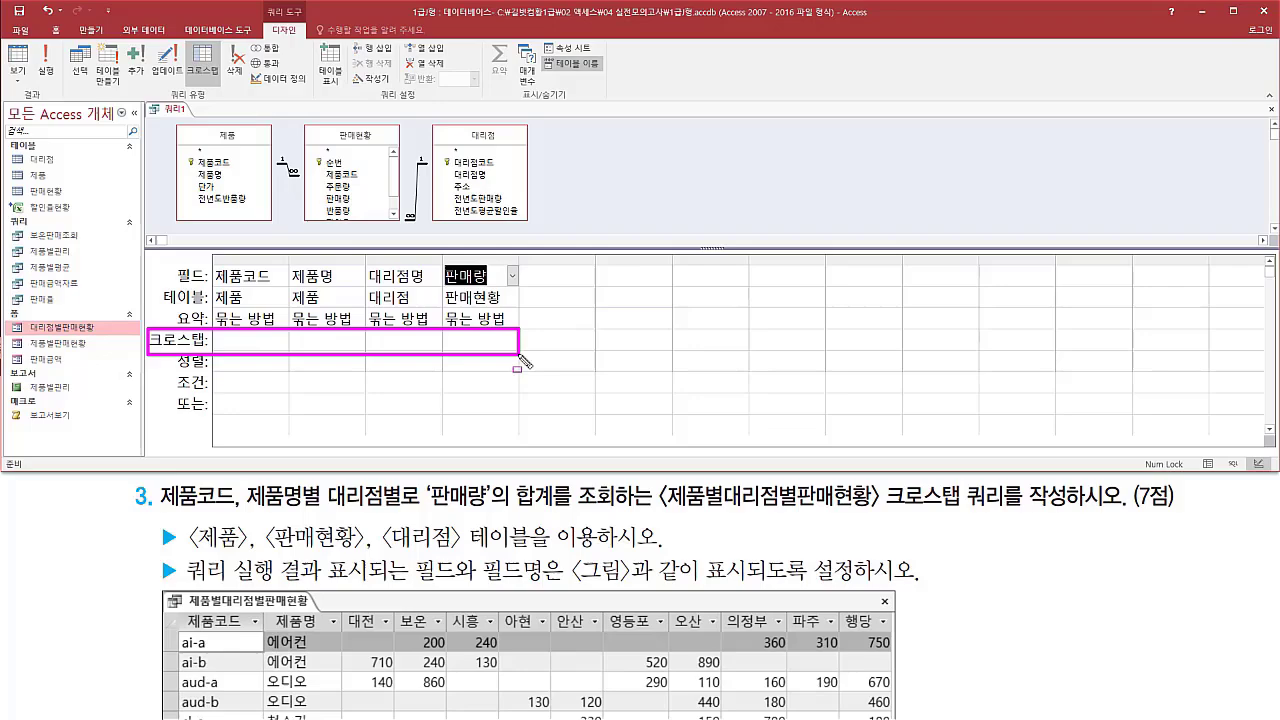
left_click(280, 342)
left_click(283, 342)
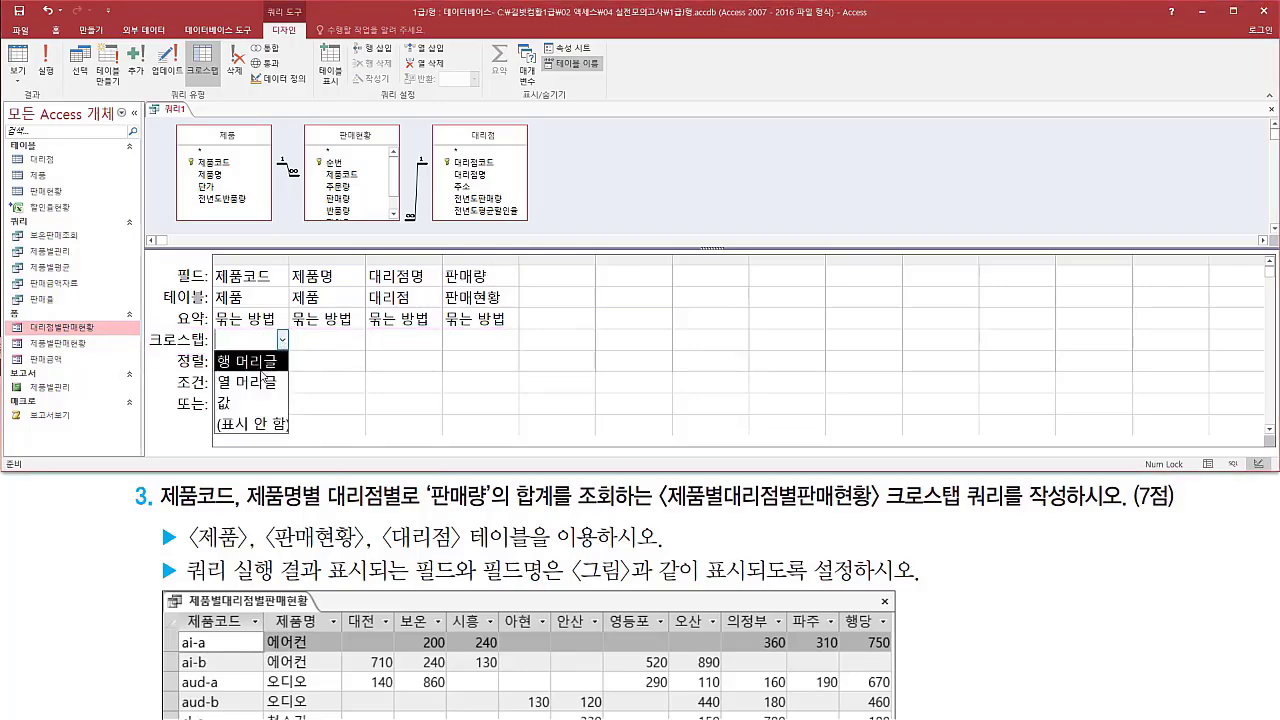
left_click(245, 362)
left_click(328, 345)
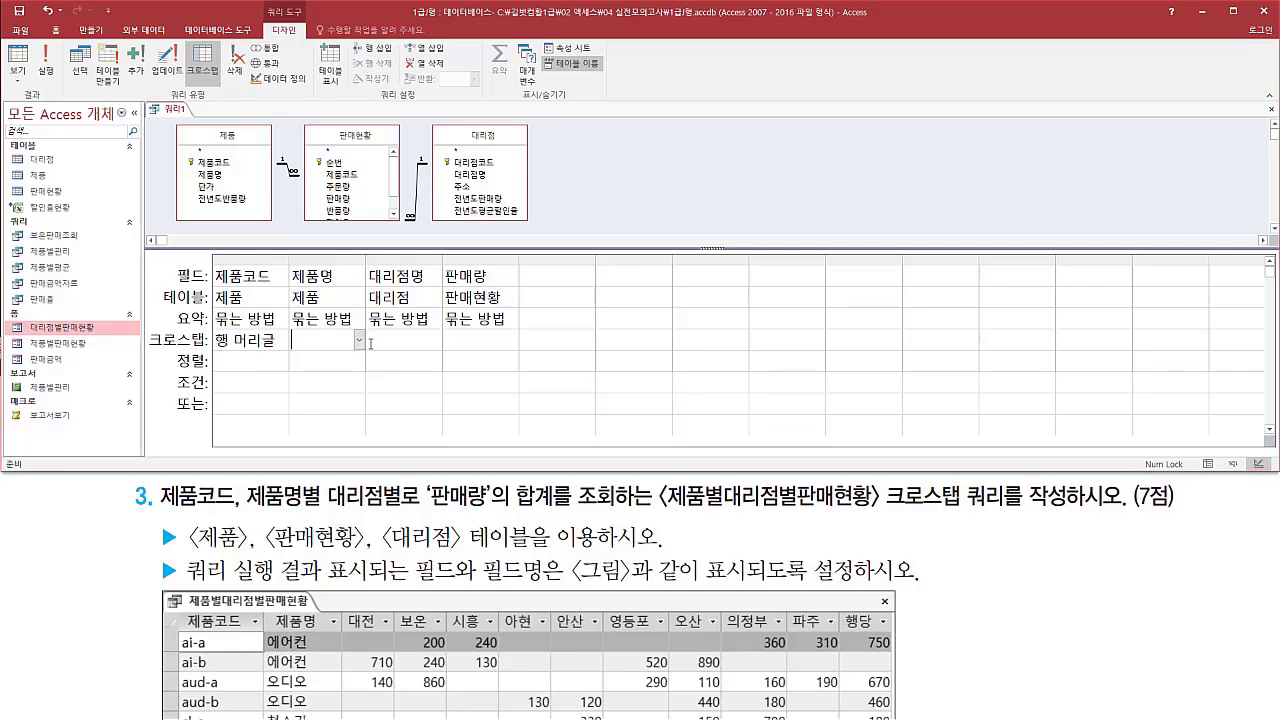
left_click(359, 340)
left_click(344, 362)
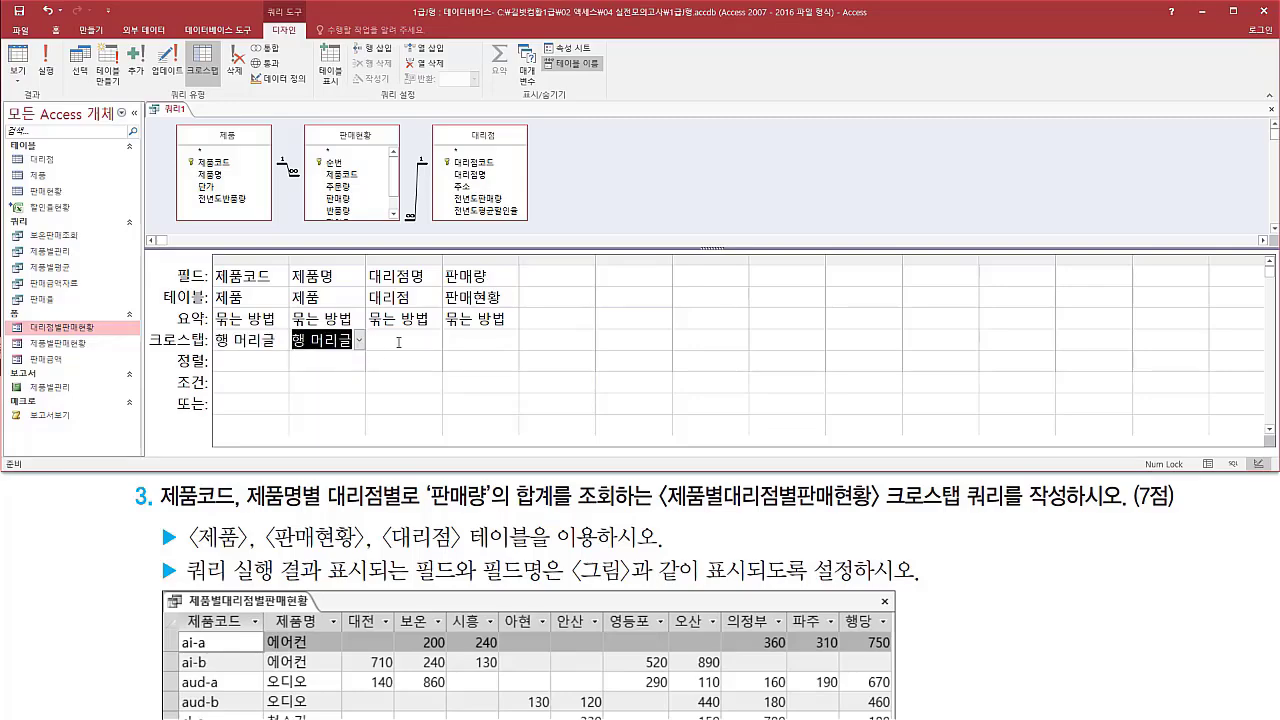
Step: Set the crosstab role of 대리점명 to 열 머리글 and that of 판매량 to 값
left_click(401, 341)
left_click(436, 343)
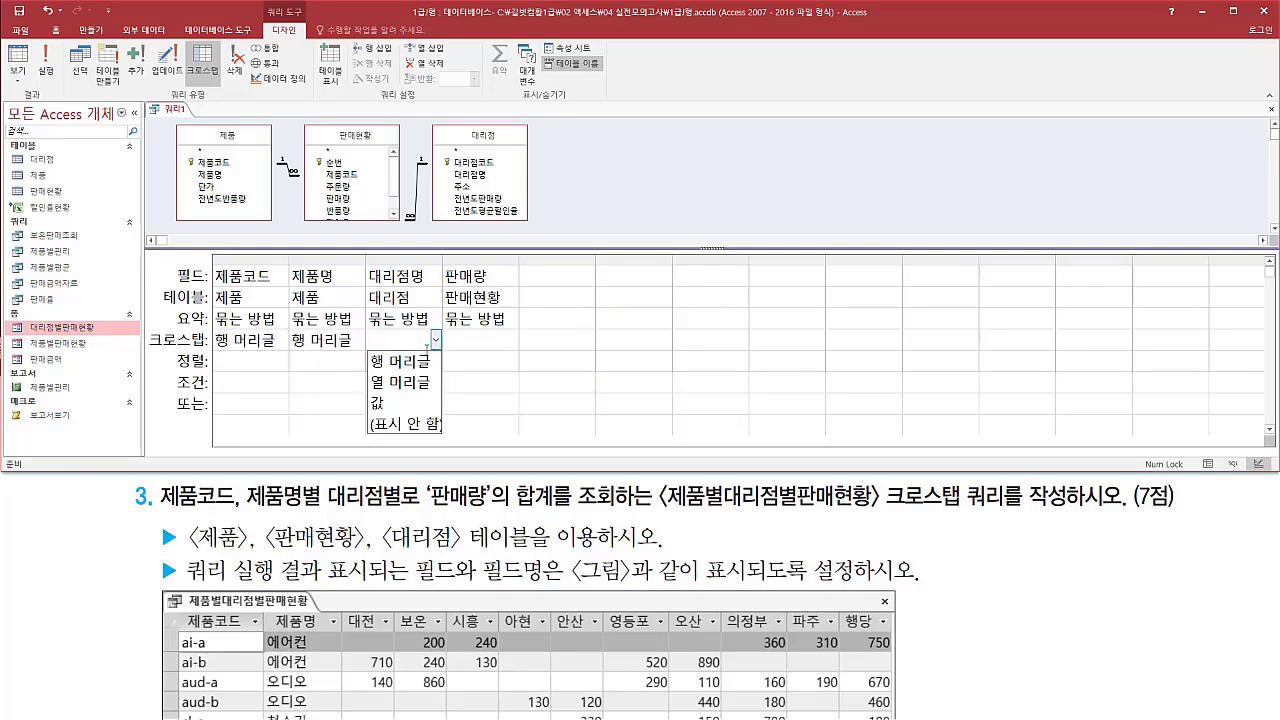
left_click(408, 381)
left_click(486, 343)
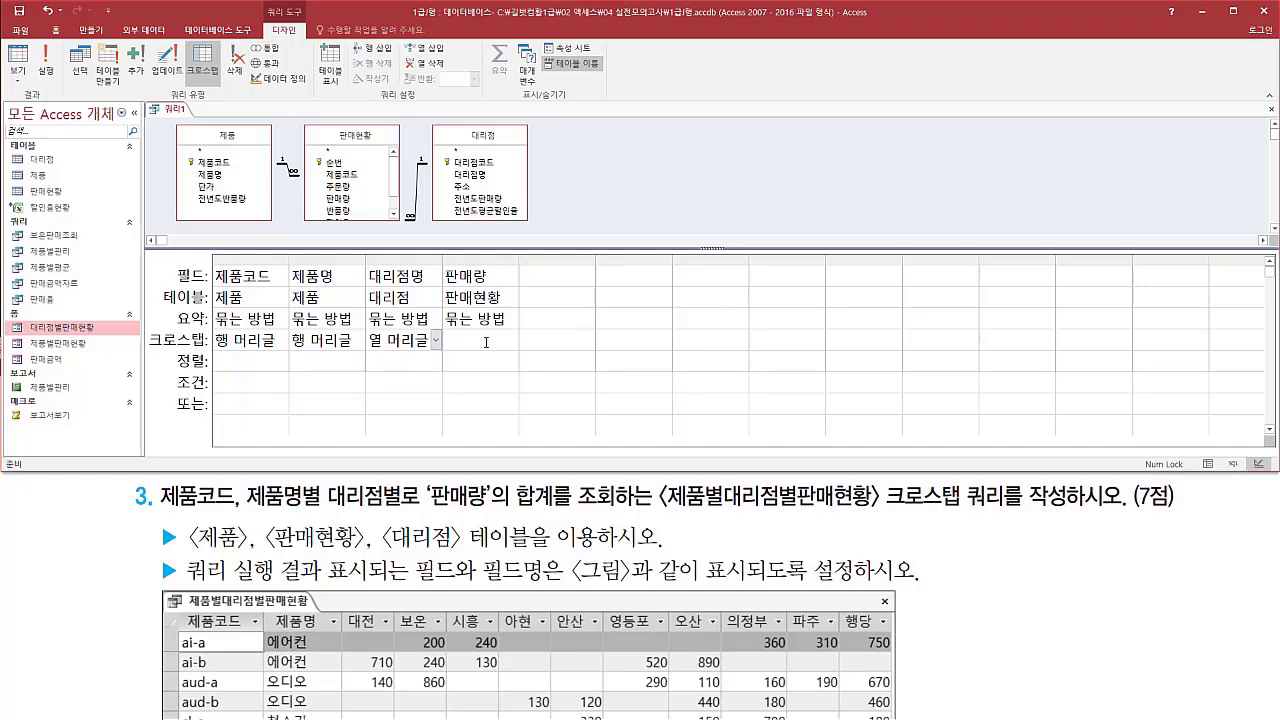
left_click(513, 342)
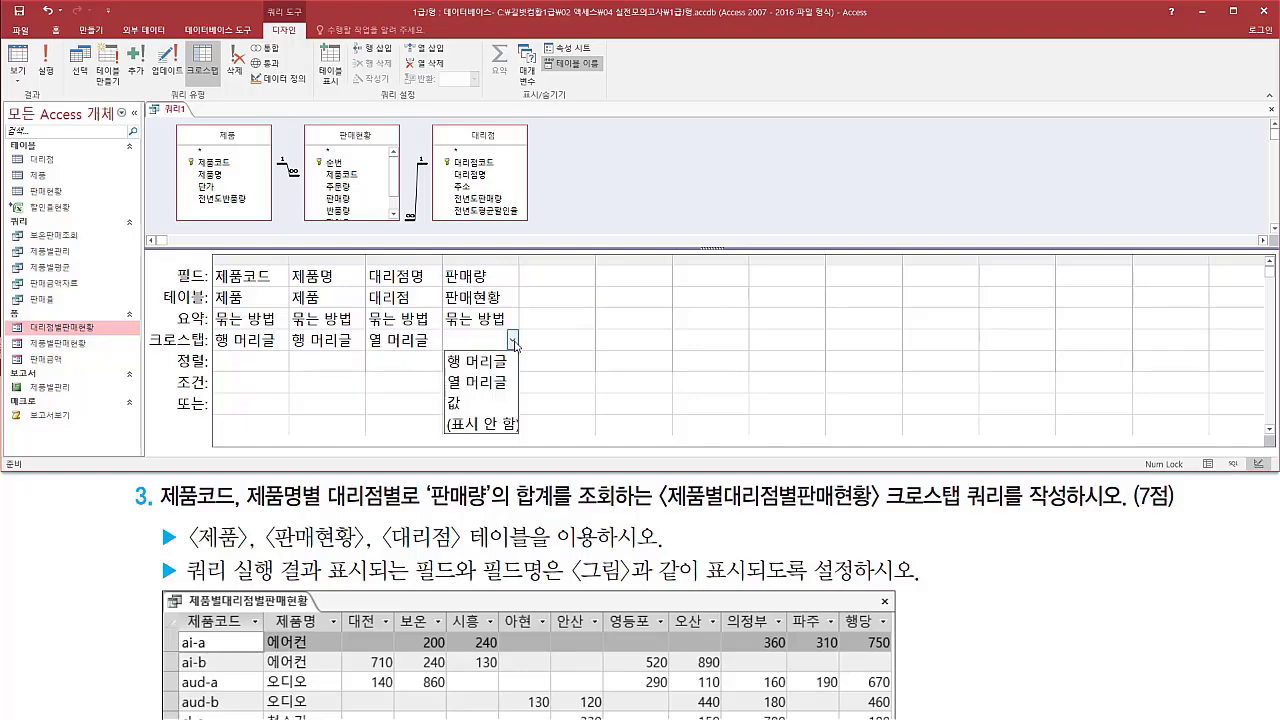
left_click(475, 402)
Step: Set the 요약 function of the 판매량 value field to 합계
key("ctrl+shift+d")
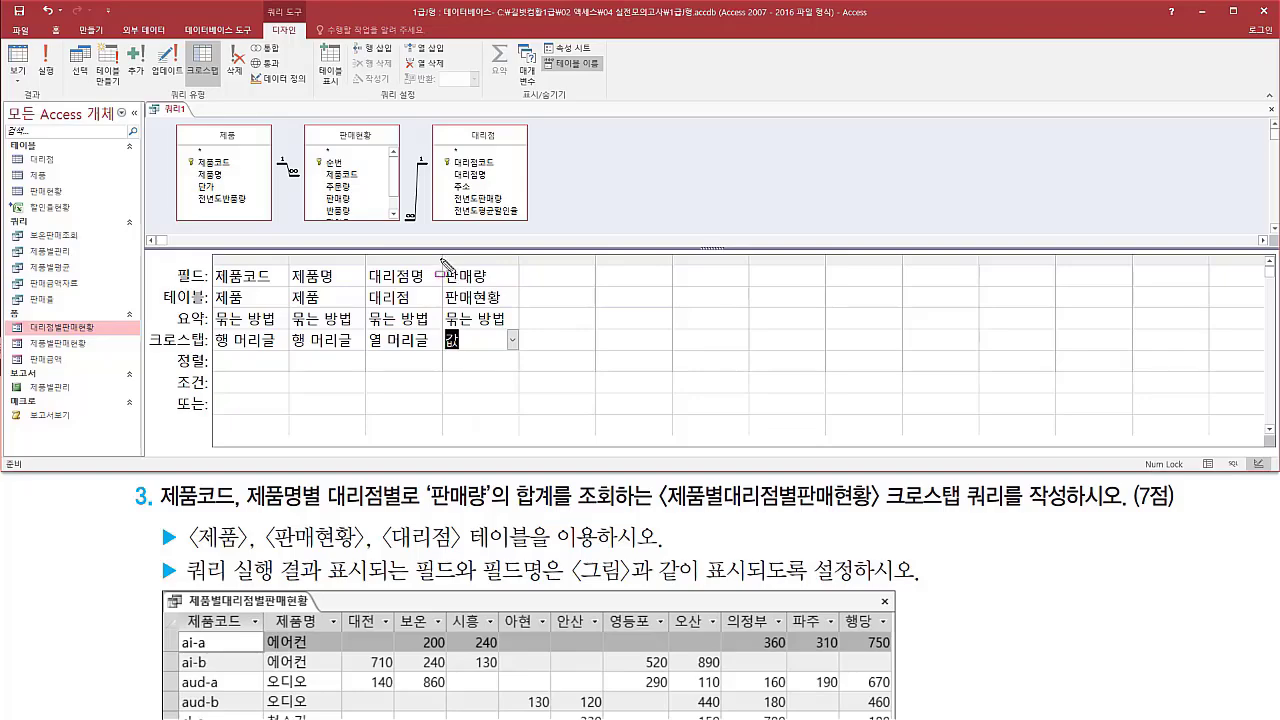
left_click_drag(441, 259, 495, 287)
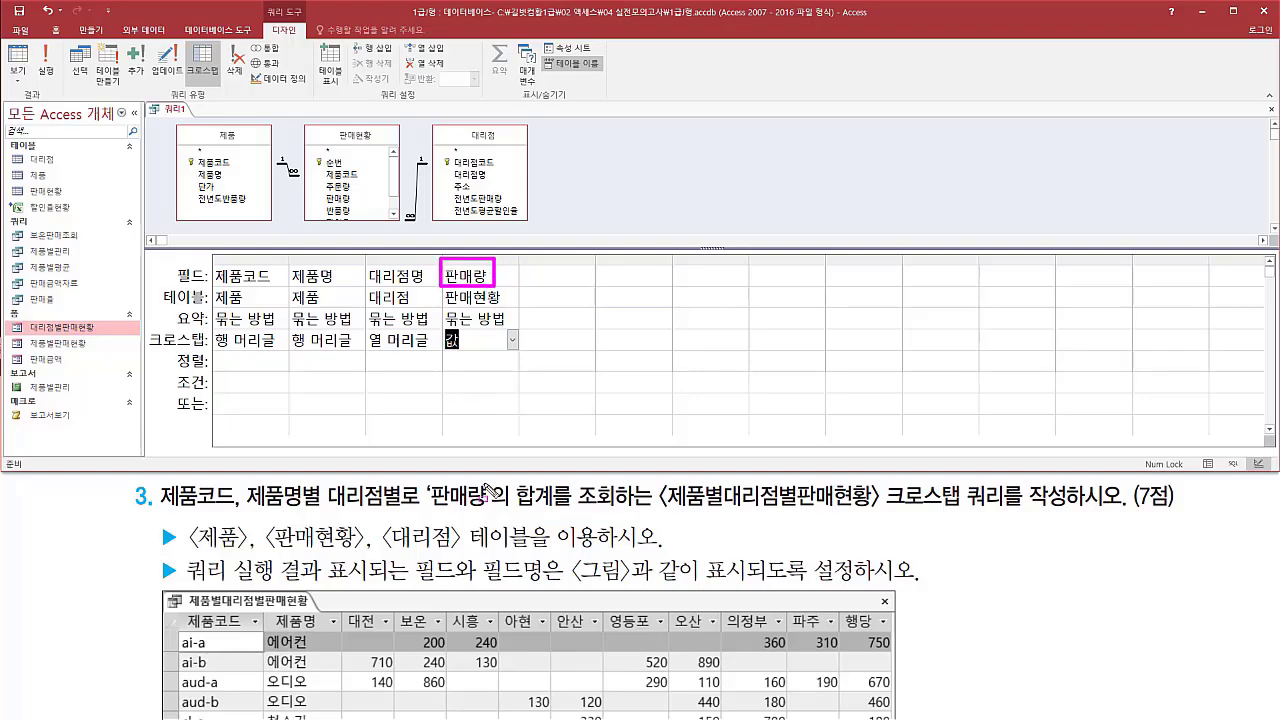
left_click_drag(426, 518, 570, 517)
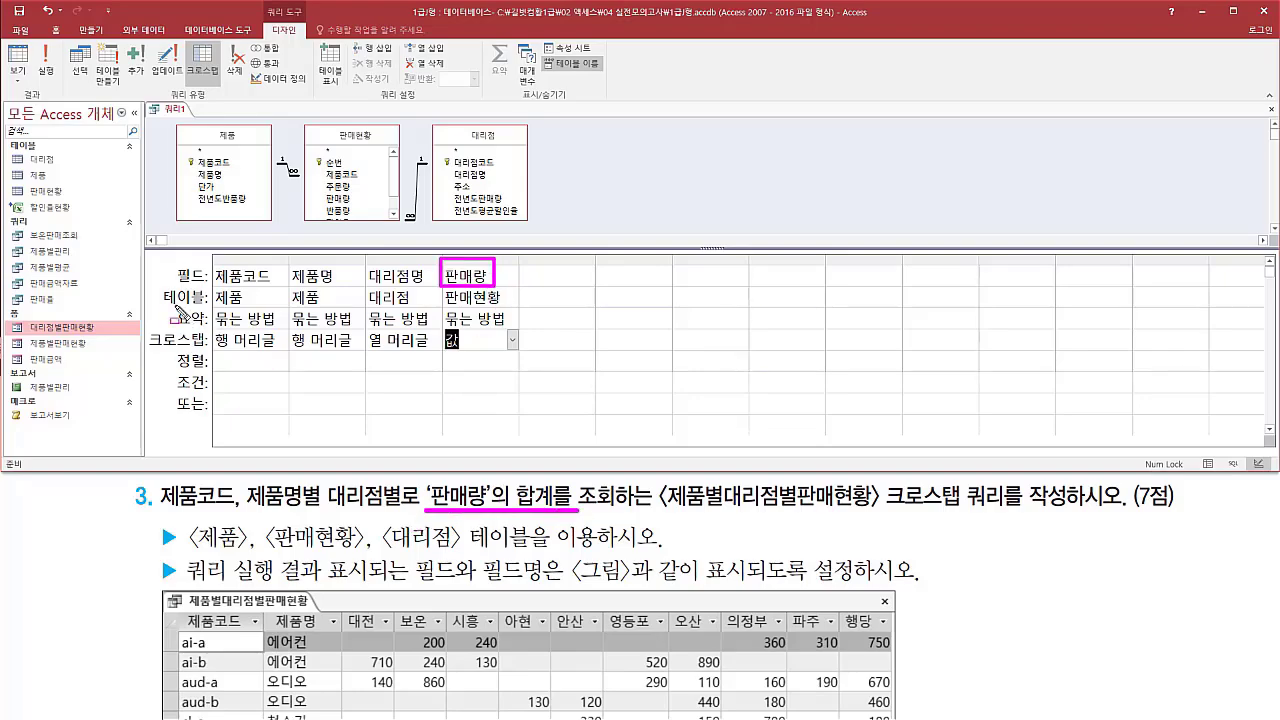
left_click_drag(173, 306, 219, 328)
left_click_drag(445, 307, 522, 326)
key("Escape")
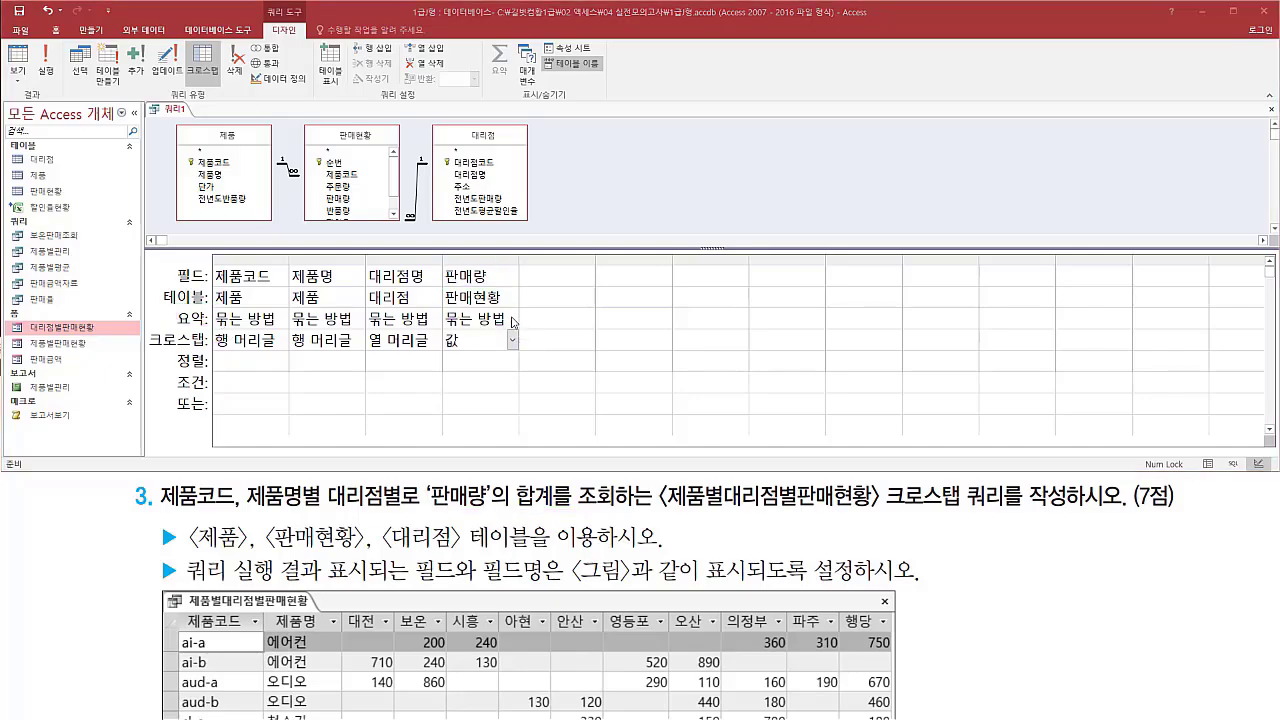
left_click(513, 319)
left_click(485, 361)
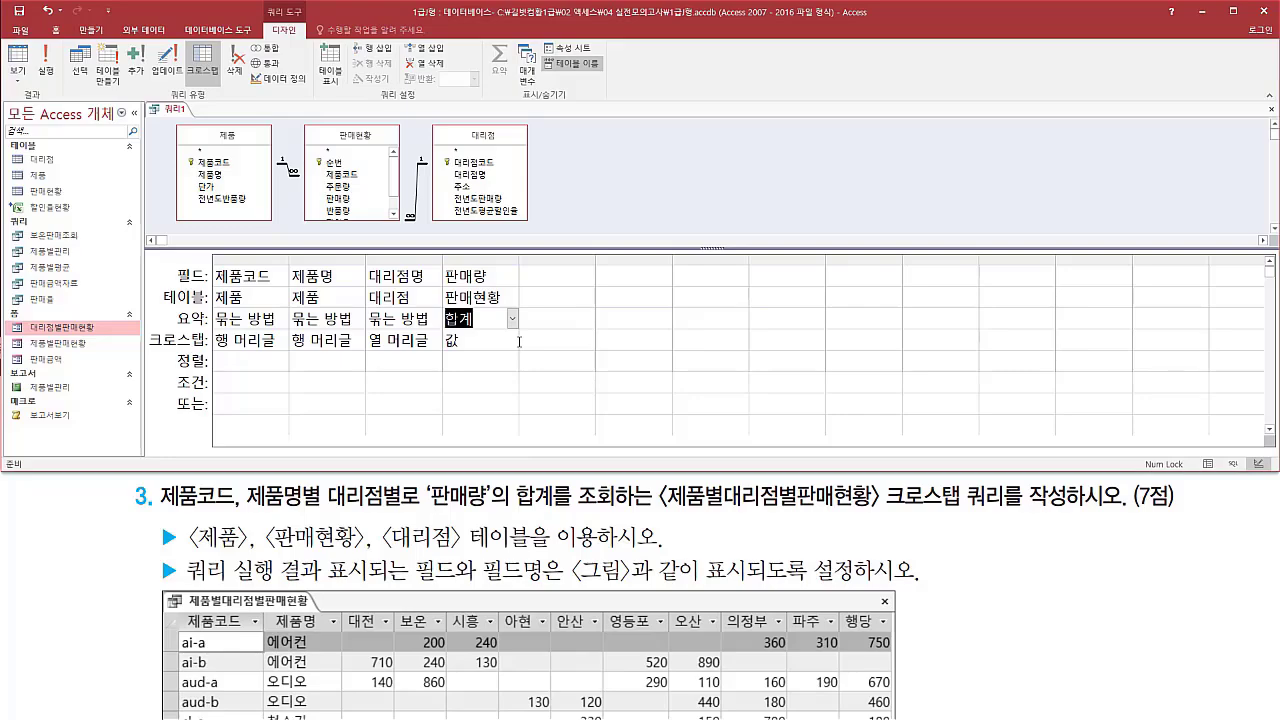
left_click(440, 340)
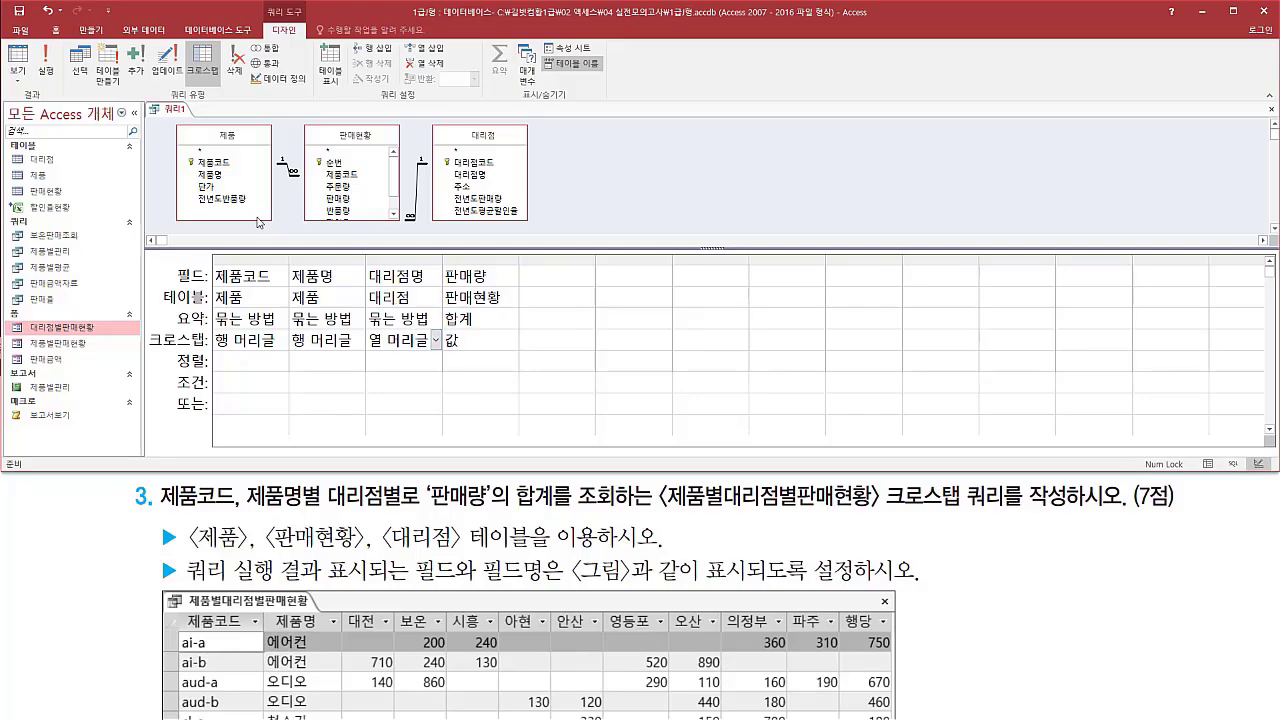
Step: Run the crosstab query and compare its 제품코드 and 제품명 columns with the task's sample figure
left_click_drag(33, 38, 62, 87)
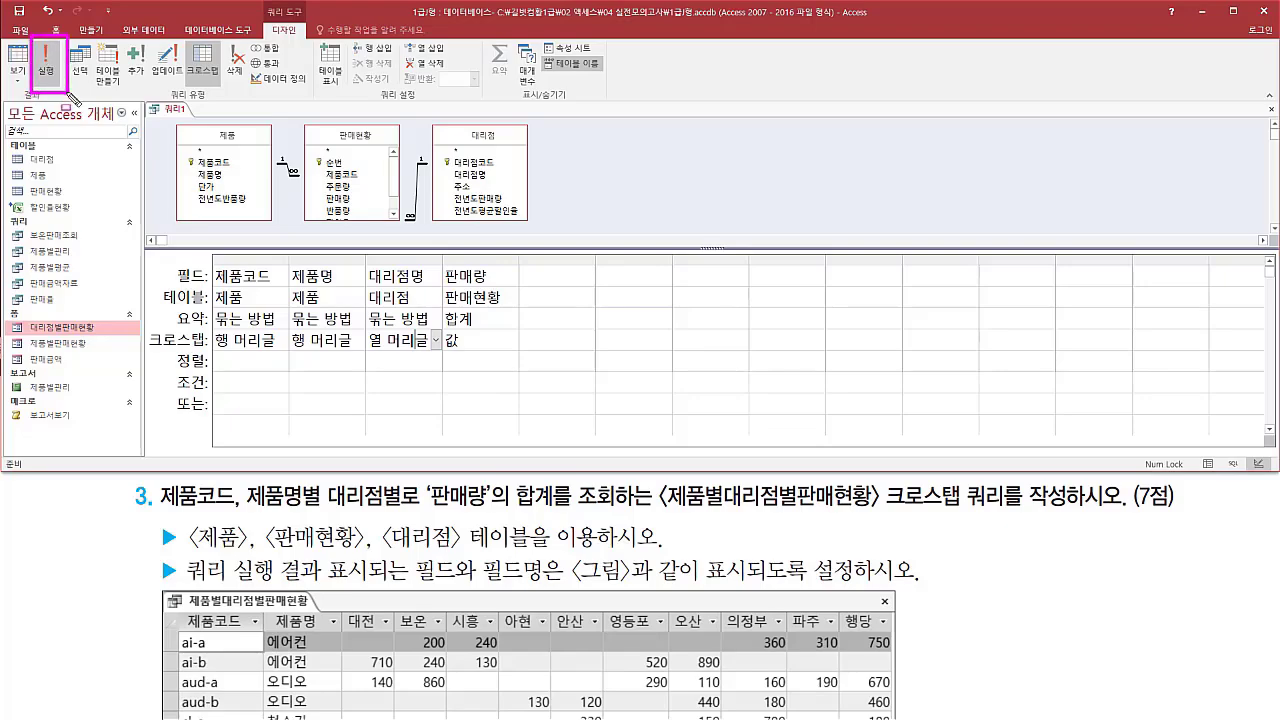
left_click(45, 62)
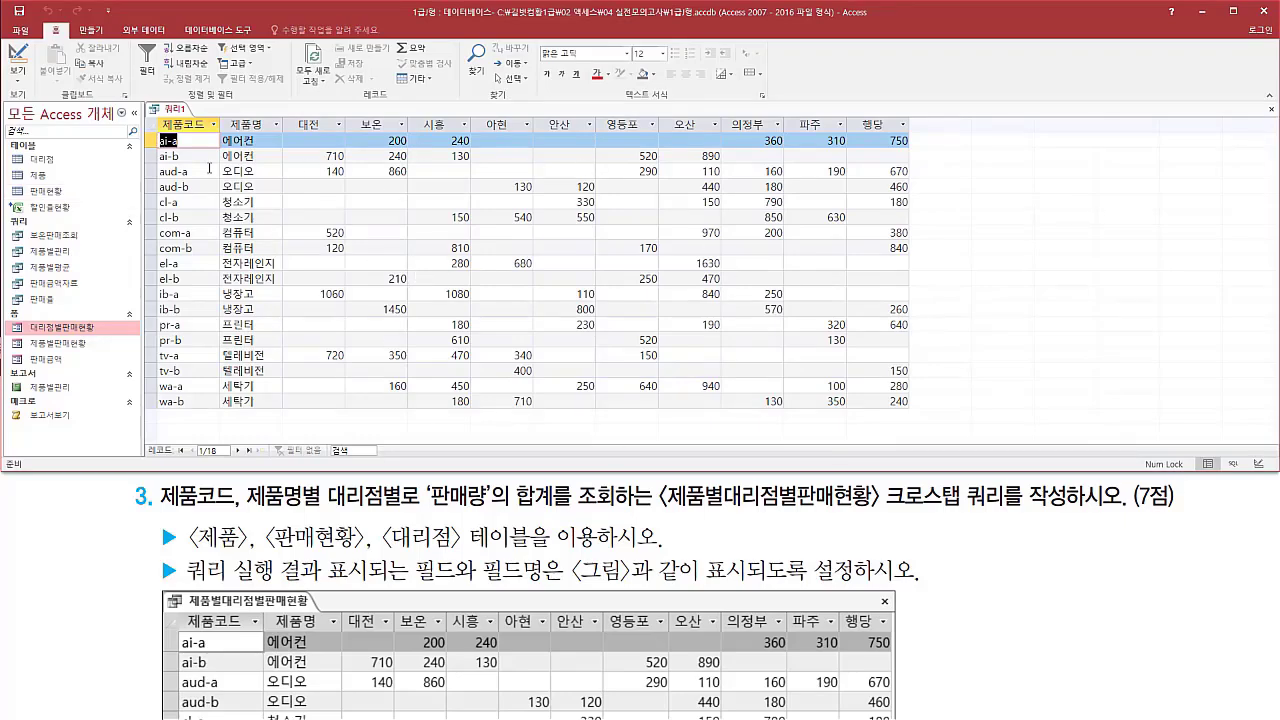
mouse_move(150, 110)
left_mouse_down()
mouse_move(182, 128)
mouse_move(282, 130)
left_mouse_up()
left_click_drag(178, 610, 338, 634)
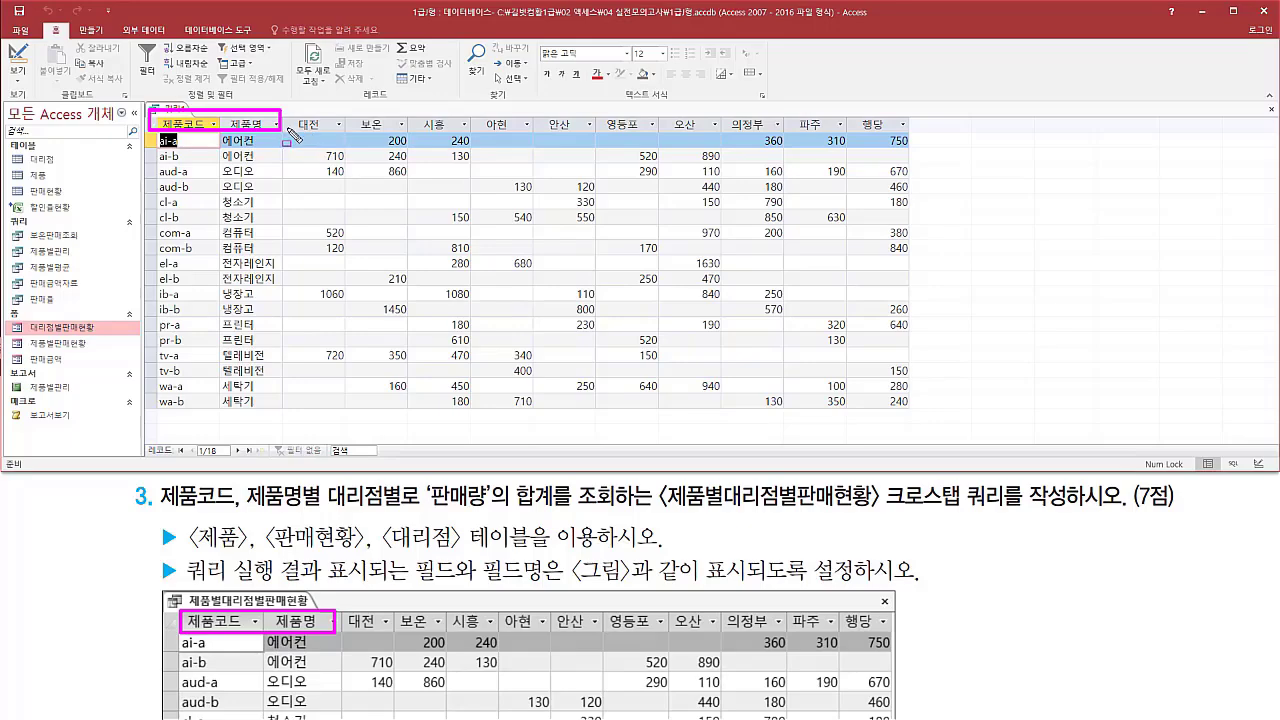
Step: Compare the crosstab query's row headings, store columns, sales values and record count with the expected result in task 3
mouse_move(286, 127)
left_mouse_down()
mouse_move(920, 138)
mouse_move(912, 113)
left_mouse_up()
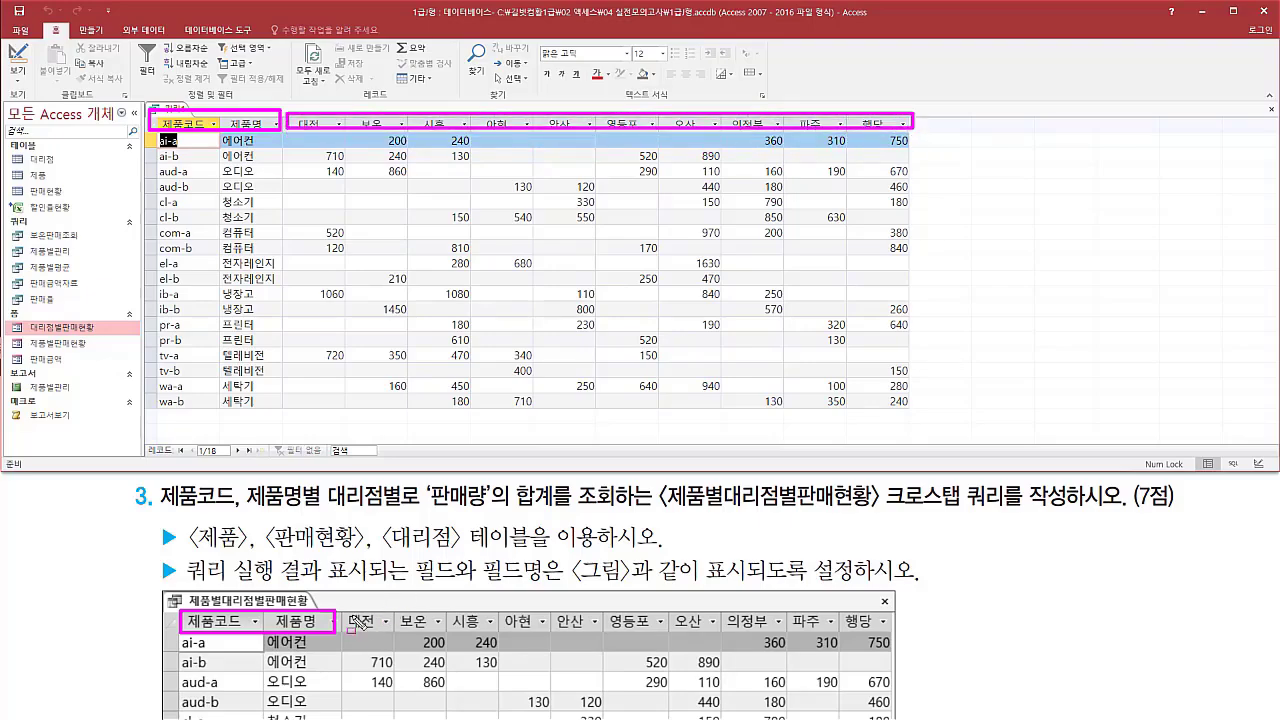
left_click_drag(343, 610, 582, 627)
left_click_drag(659, 624, 887, 638)
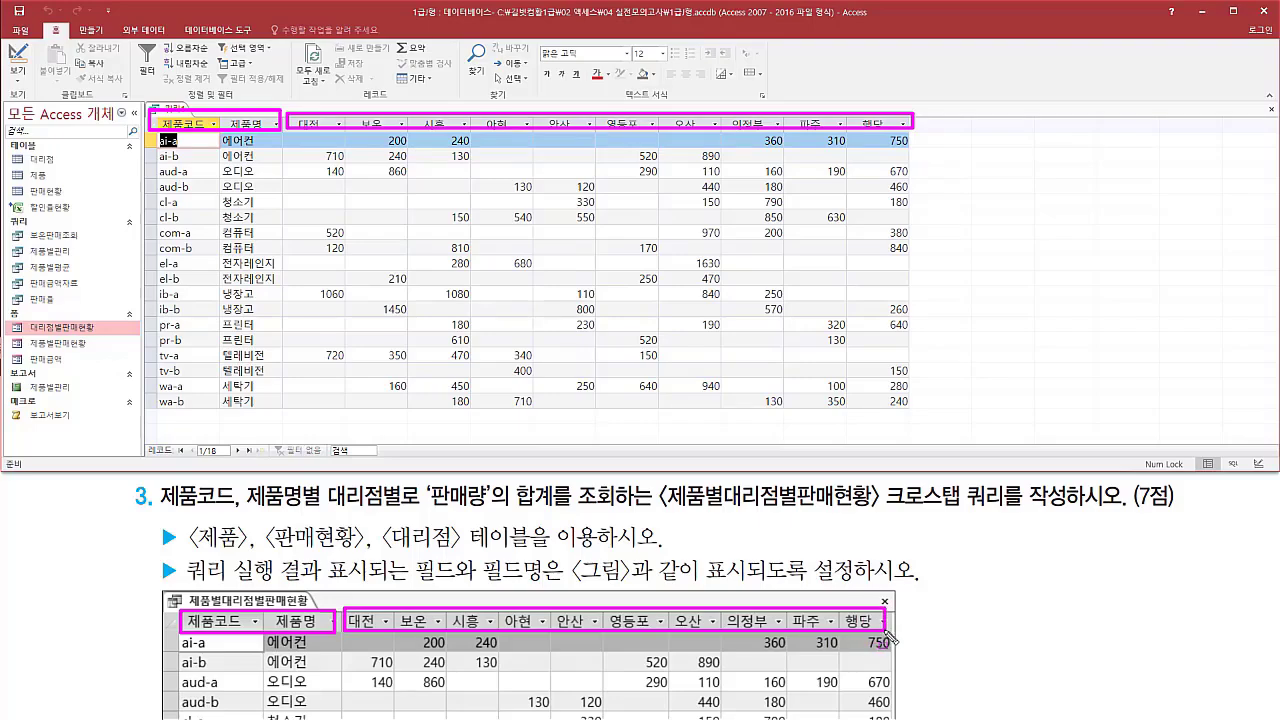
left_click_drag(168, 645, 241, 713)
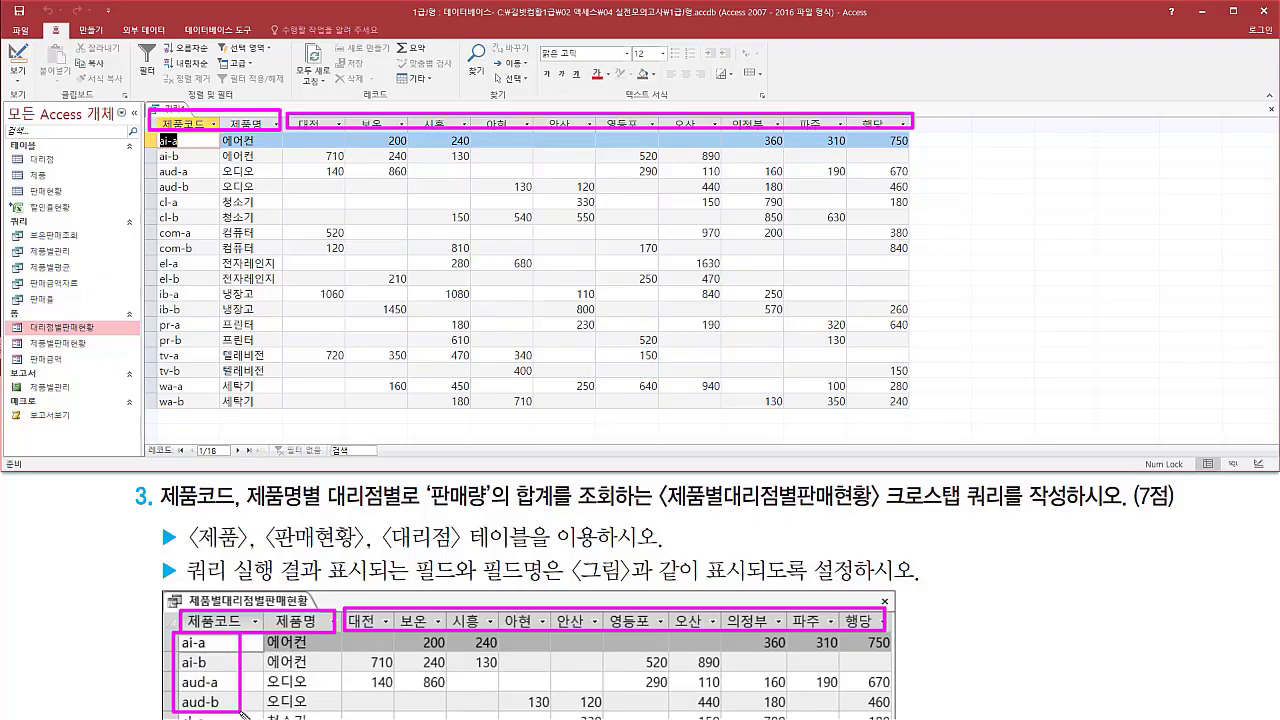
left_click_drag(153, 131, 200, 197)
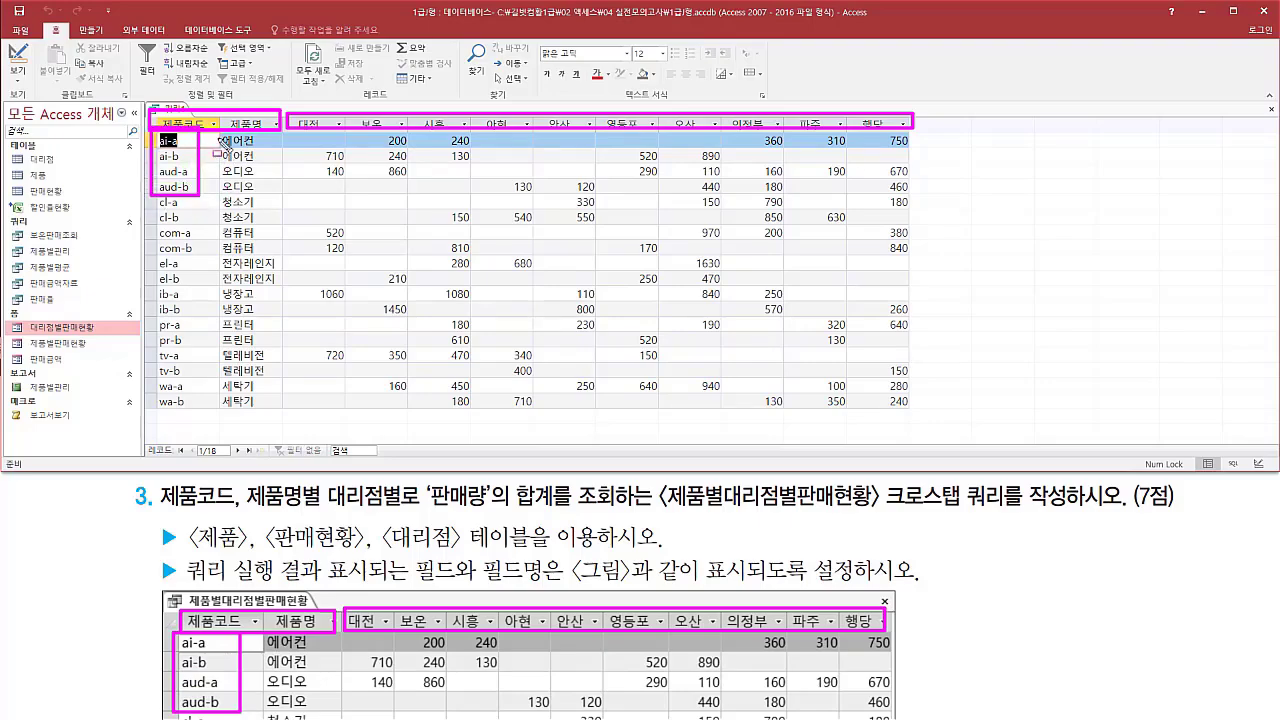
left_click_drag(217, 132, 266, 194)
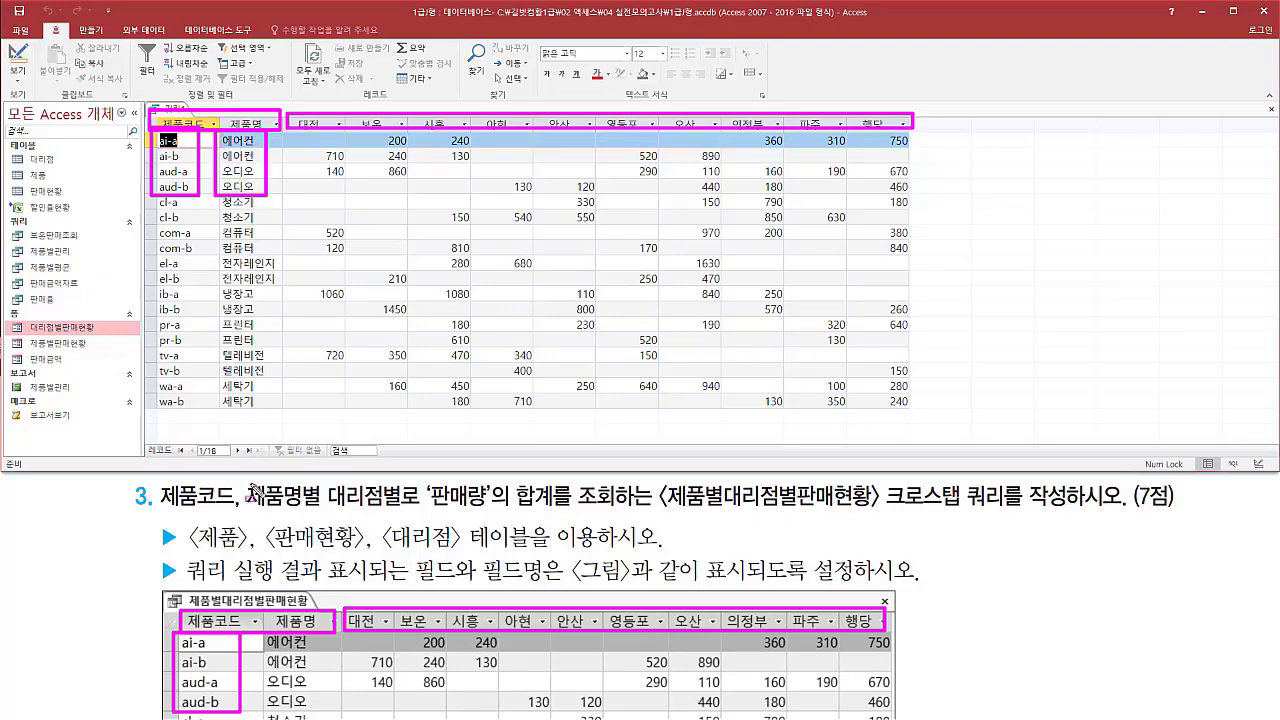
left_click_drag(258, 636, 318, 704)
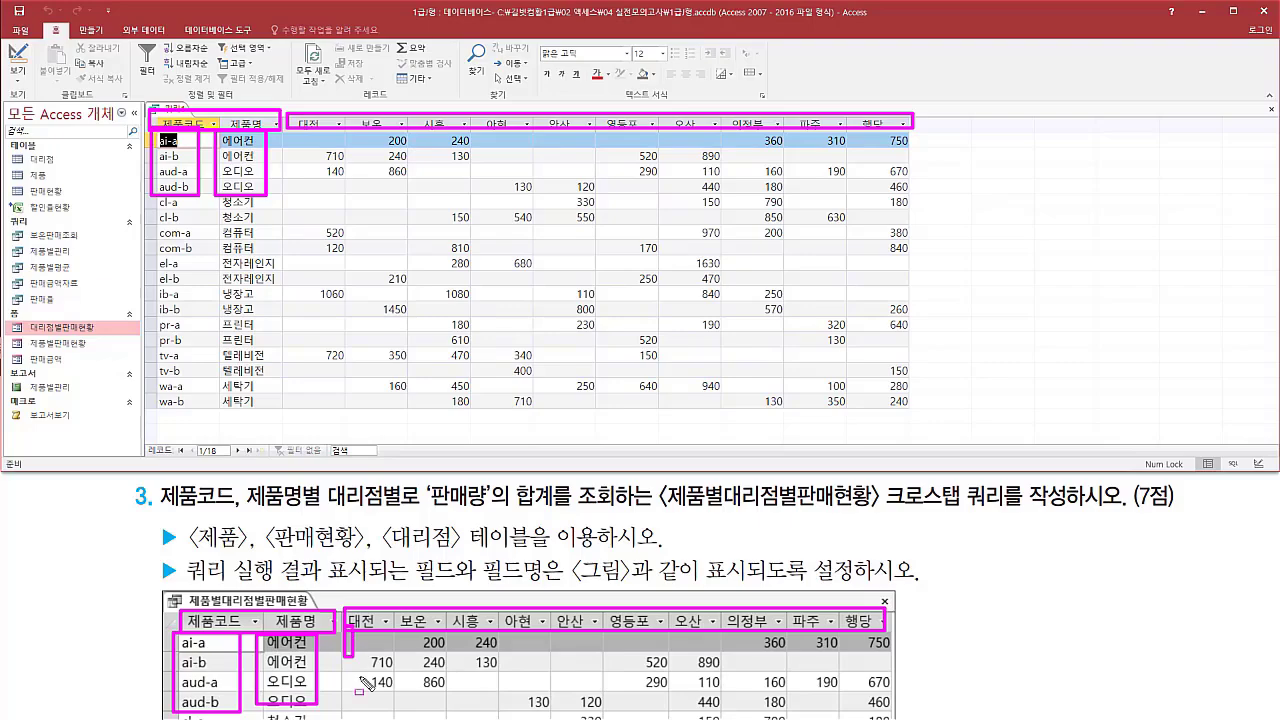
left_click_drag(345, 630, 886, 708)
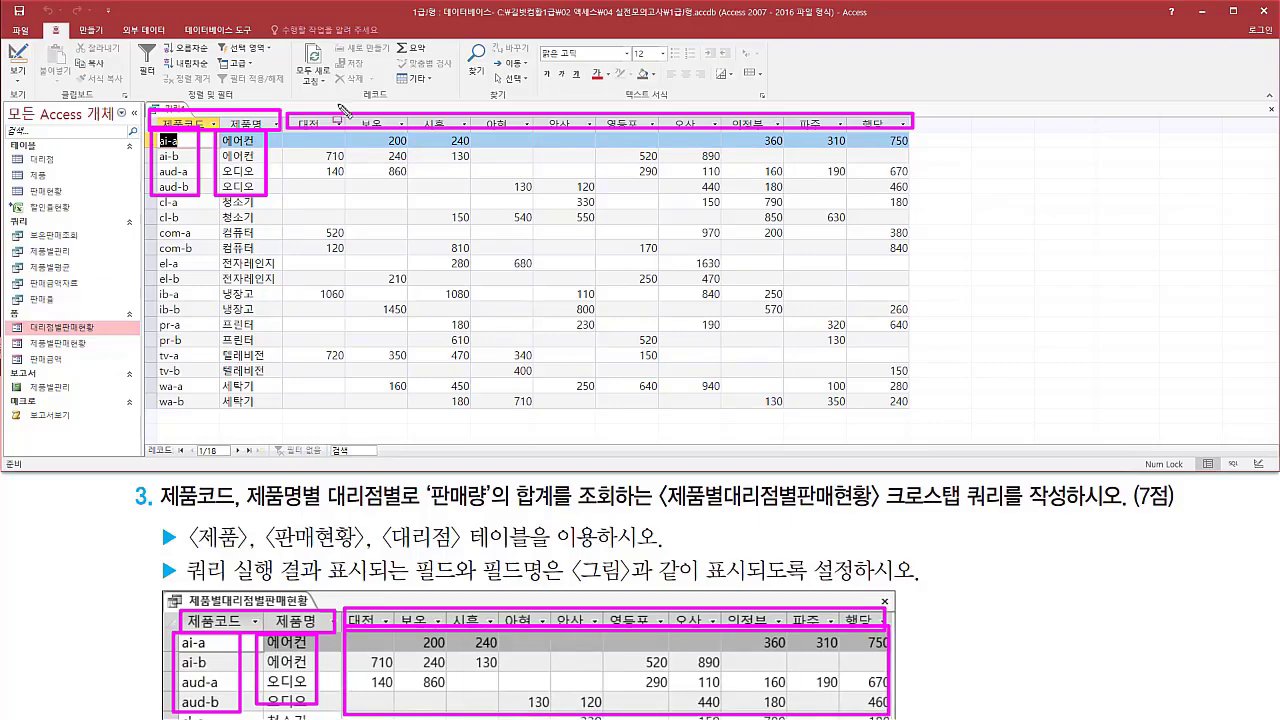
left_click_drag(290, 133, 914, 198)
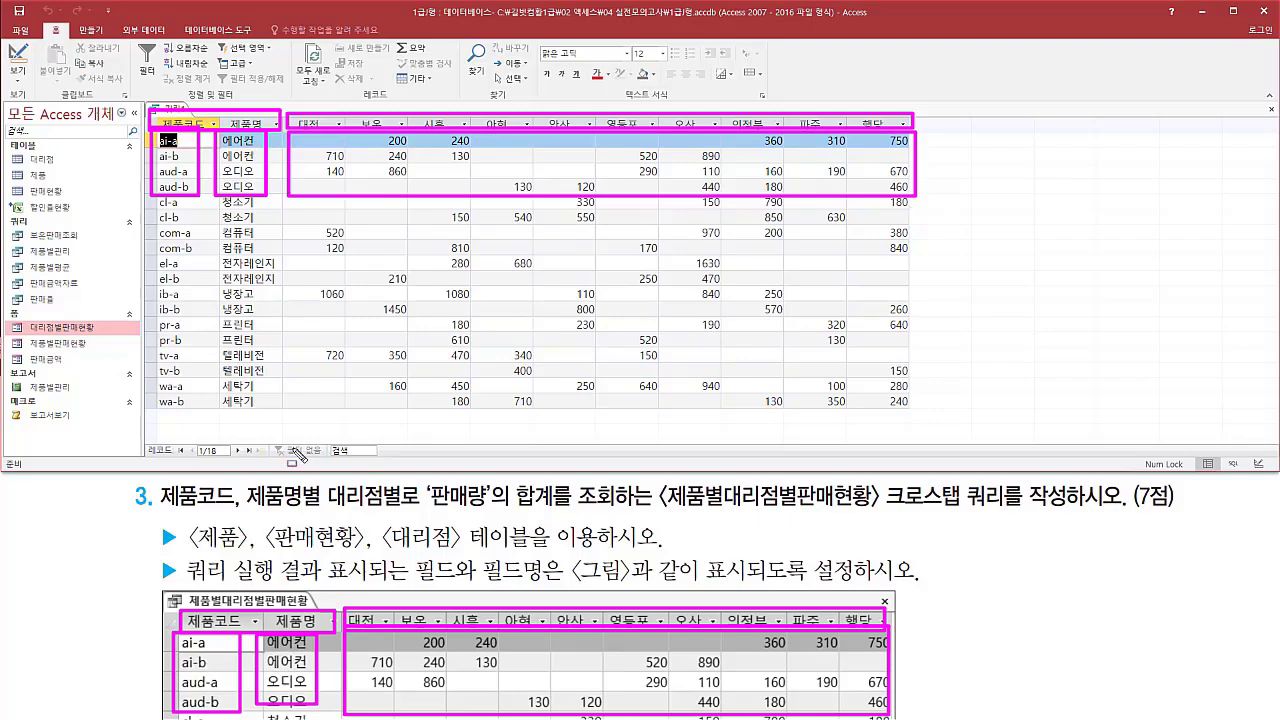
left_click_drag(142, 441, 258, 464)
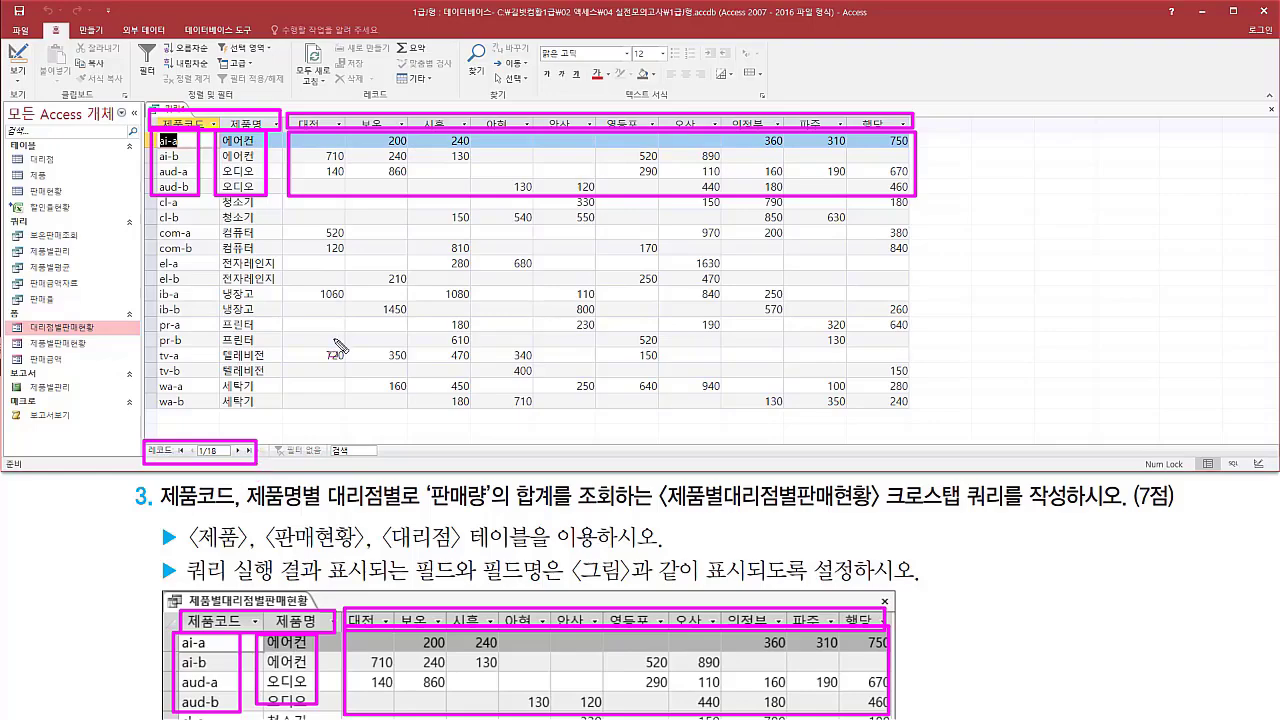
key("Escape")
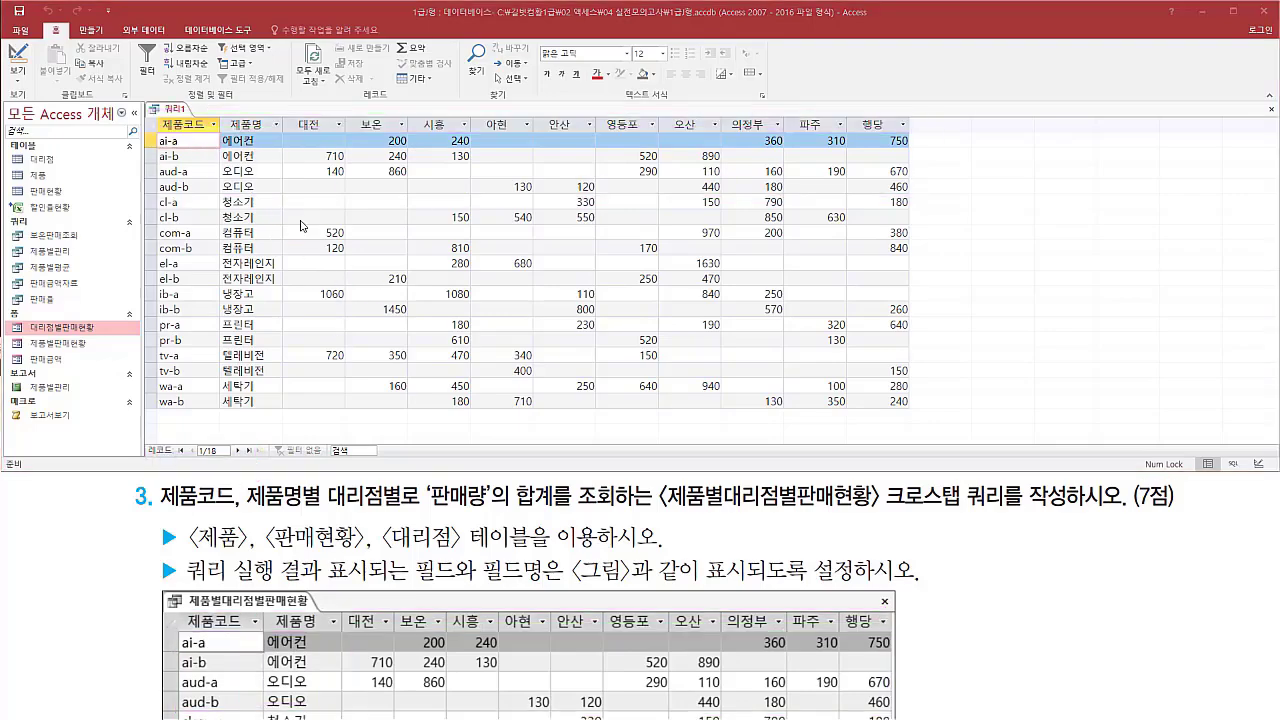
Step: Close the crosstab query and save it under the name 제품별대리점별판매현황
right_click(180, 110)
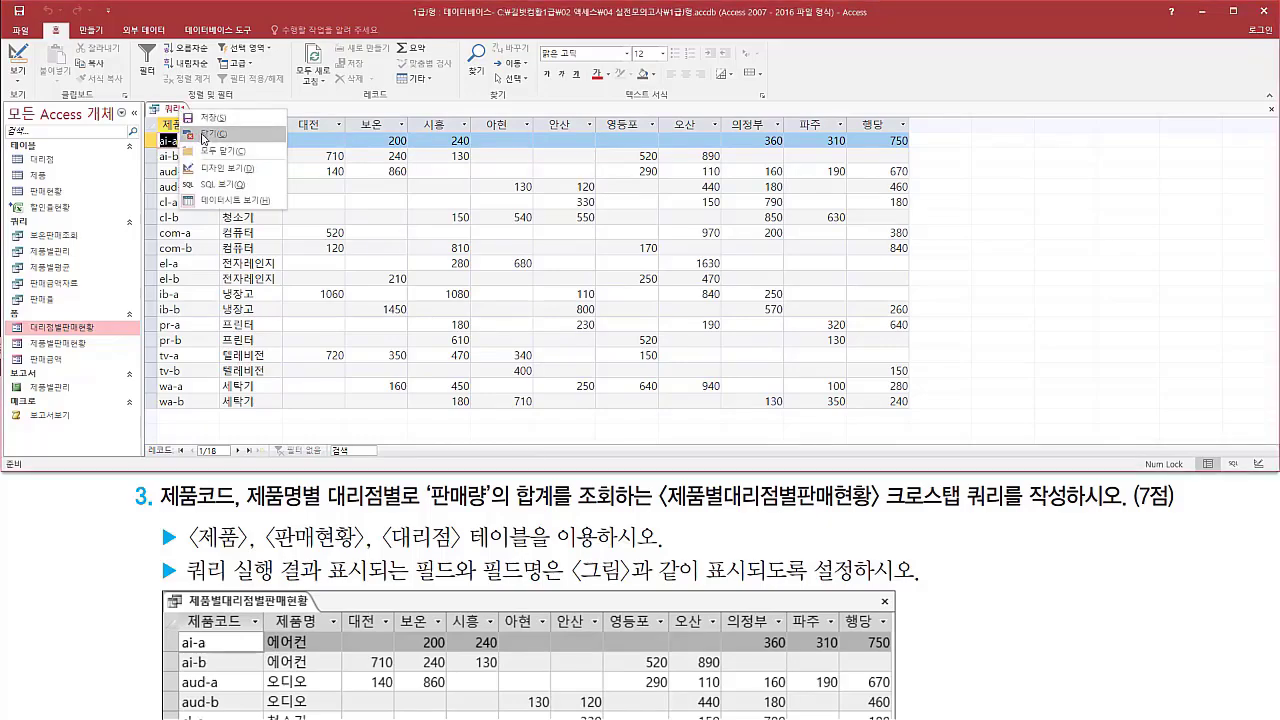
left_click(203, 135)
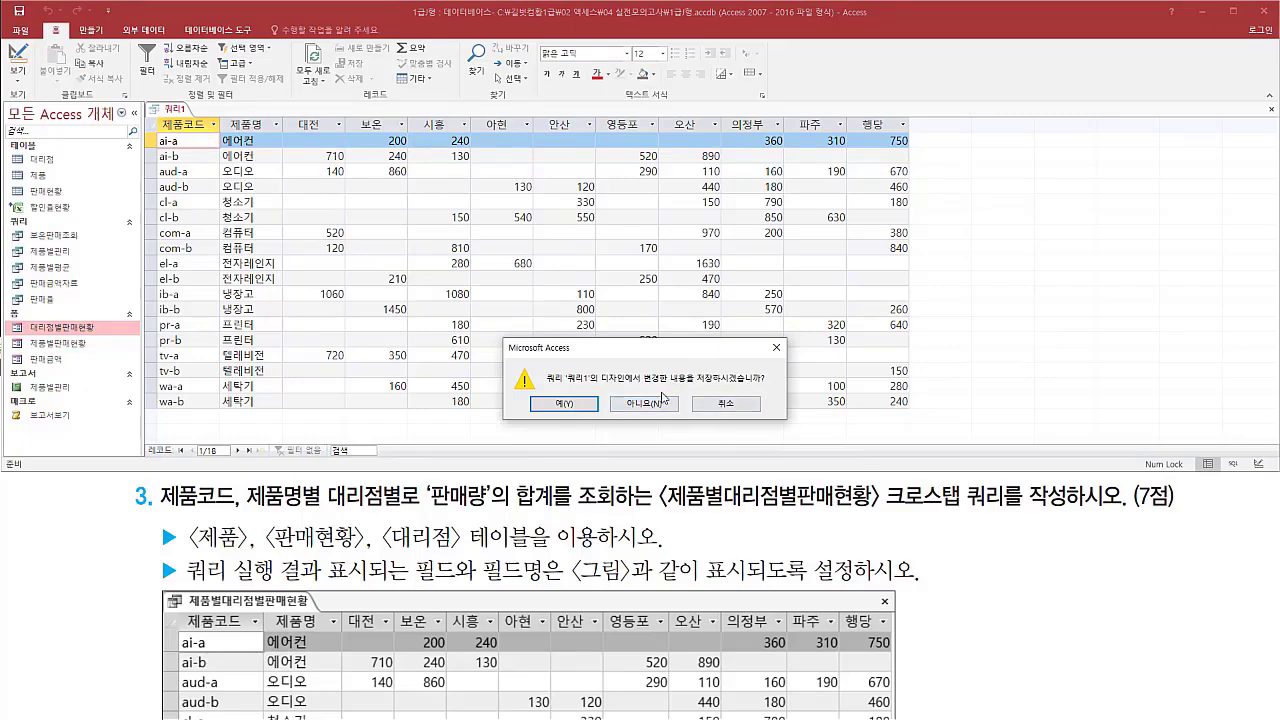
left_click(579, 407)
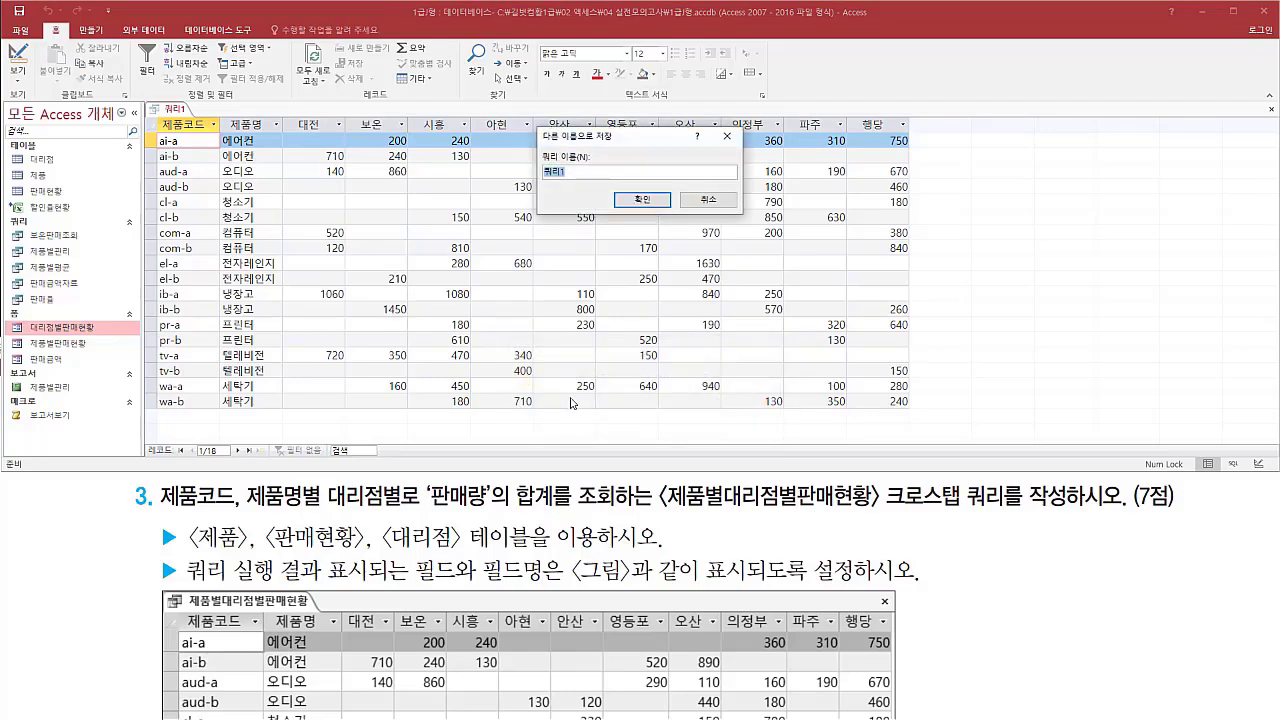
mouse_move(537, 145)
left_mouse_down()
mouse_move(565, 188)
mouse_move(593, 190)
left_mouse_up()
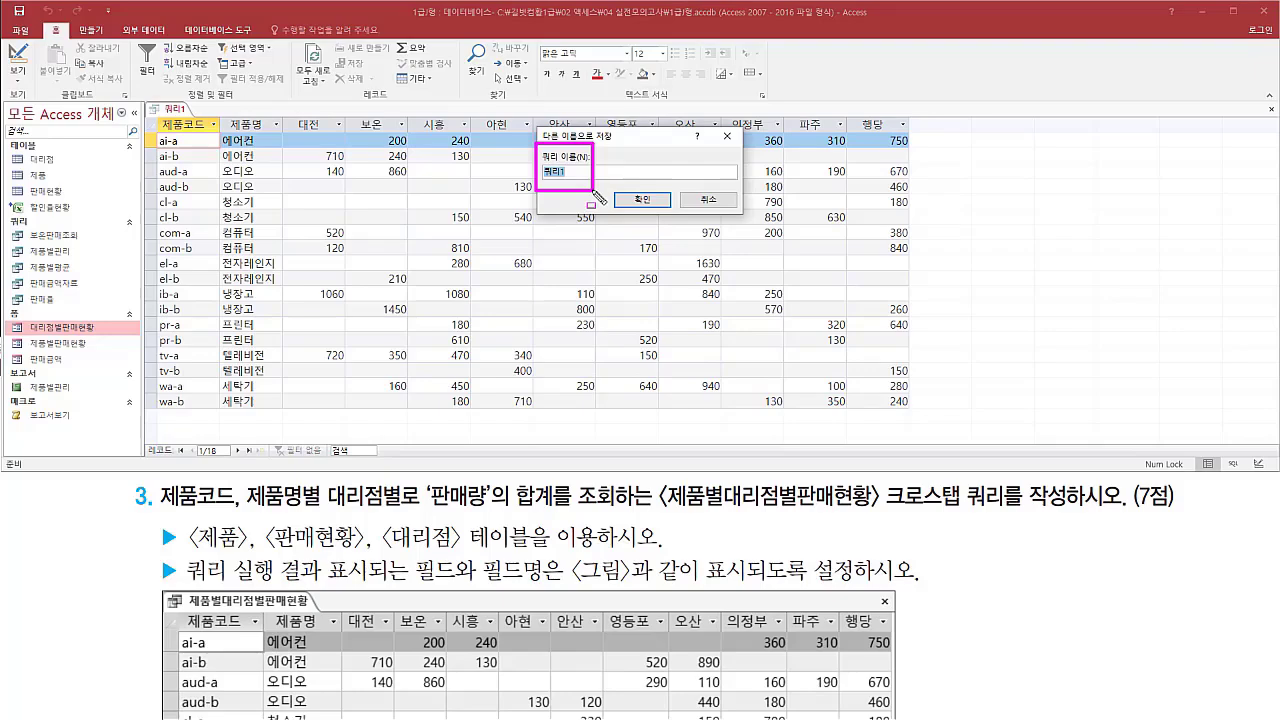
left_click_drag(657, 513, 880, 512)
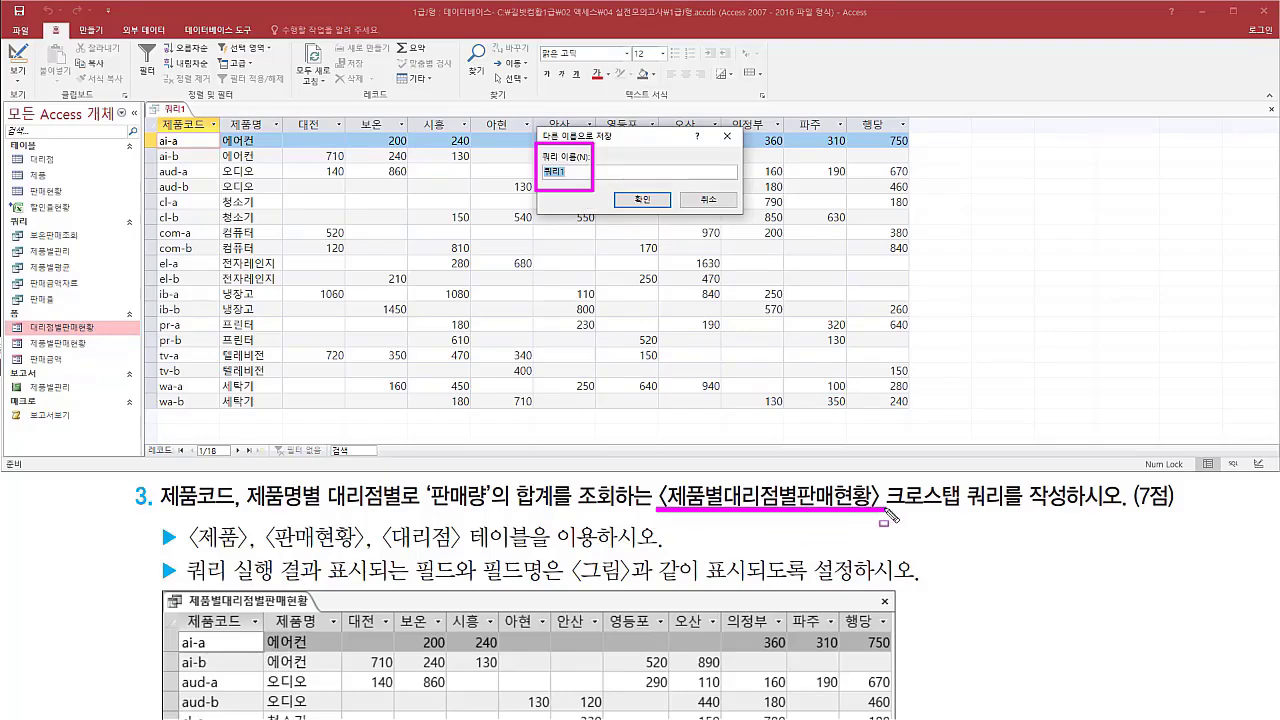
key("Escape")
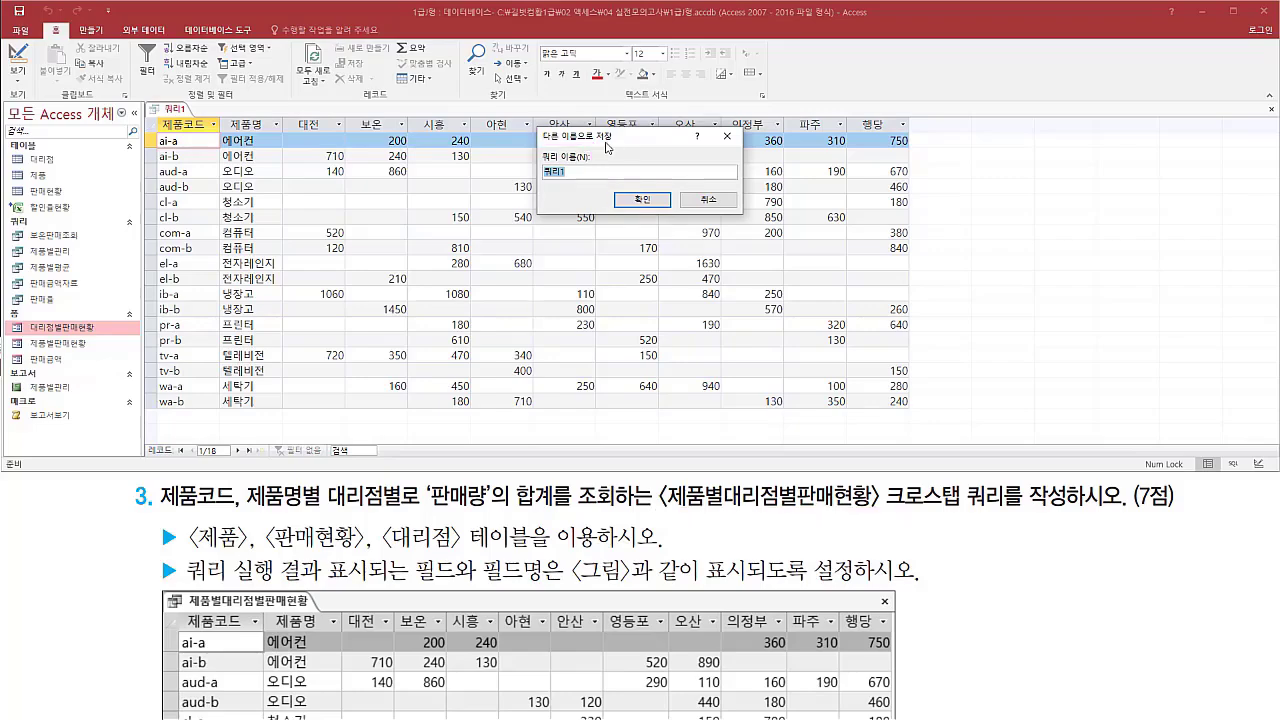
type("ㅈ")
type("품별대리점별판매현황")
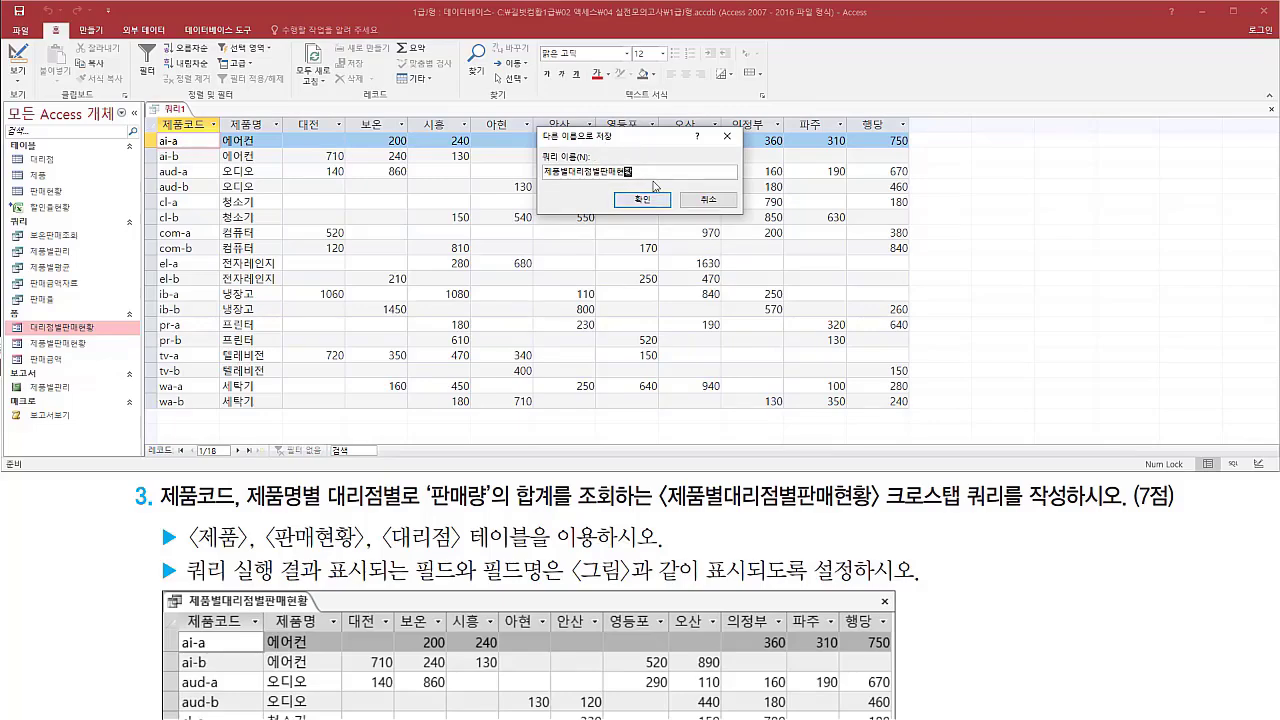
mouse_move(537, 183)
left_mouse_down()
mouse_move(670, 183)
mouse_move(640, 205)
mouse_move(664, 213)
left_mouse_up()
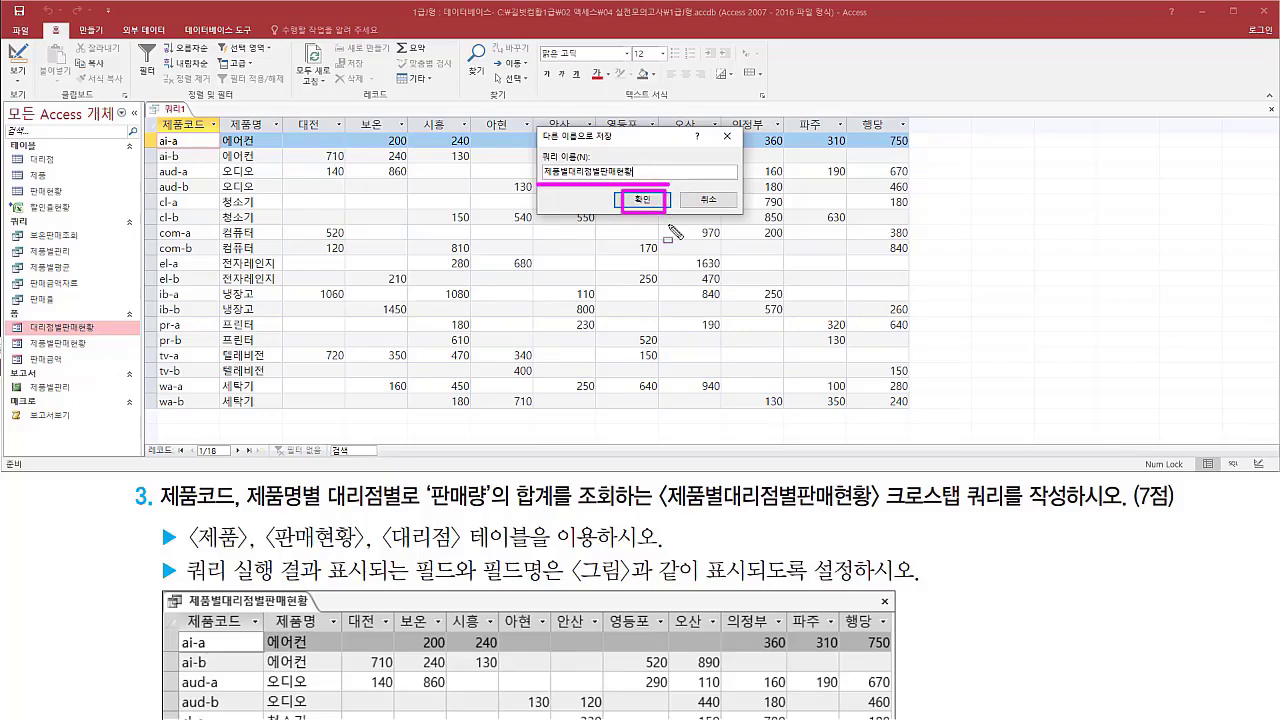
left_click(643, 202)
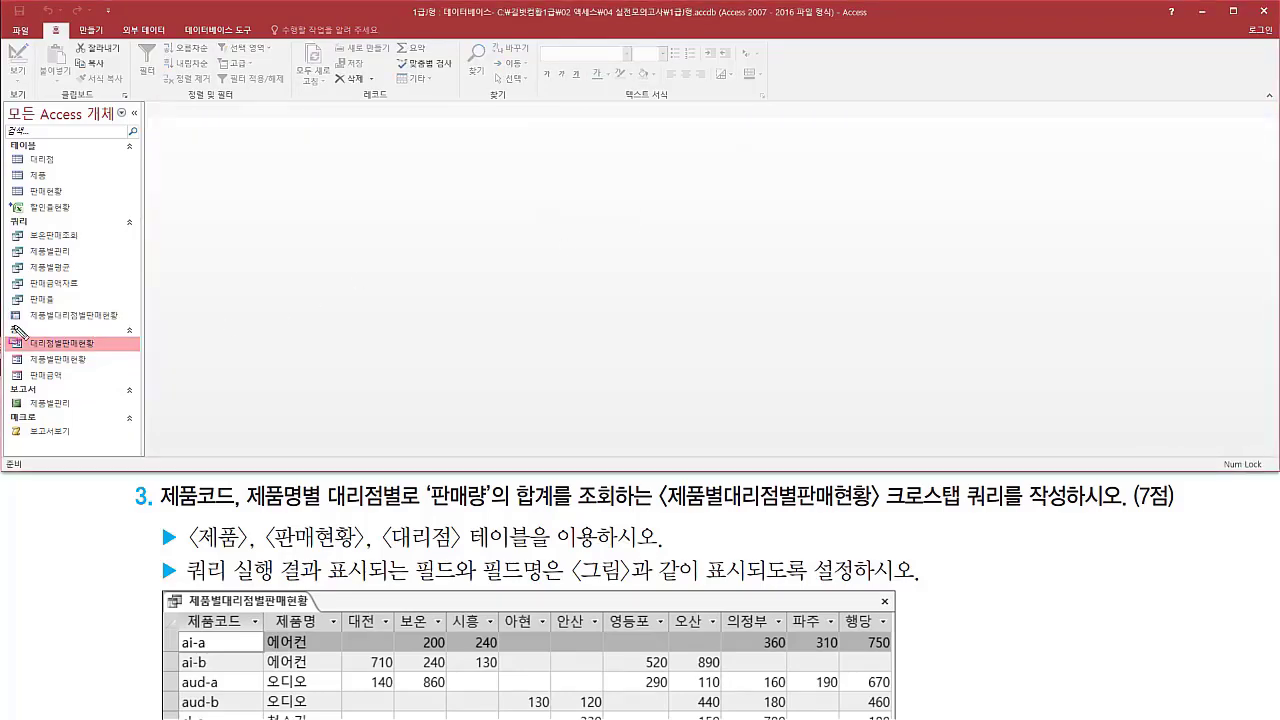
mouse_move(9, 324)
left_mouse_down()
mouse_move(110, 325)
mouse_move(131, 307)
left_mouse_up()
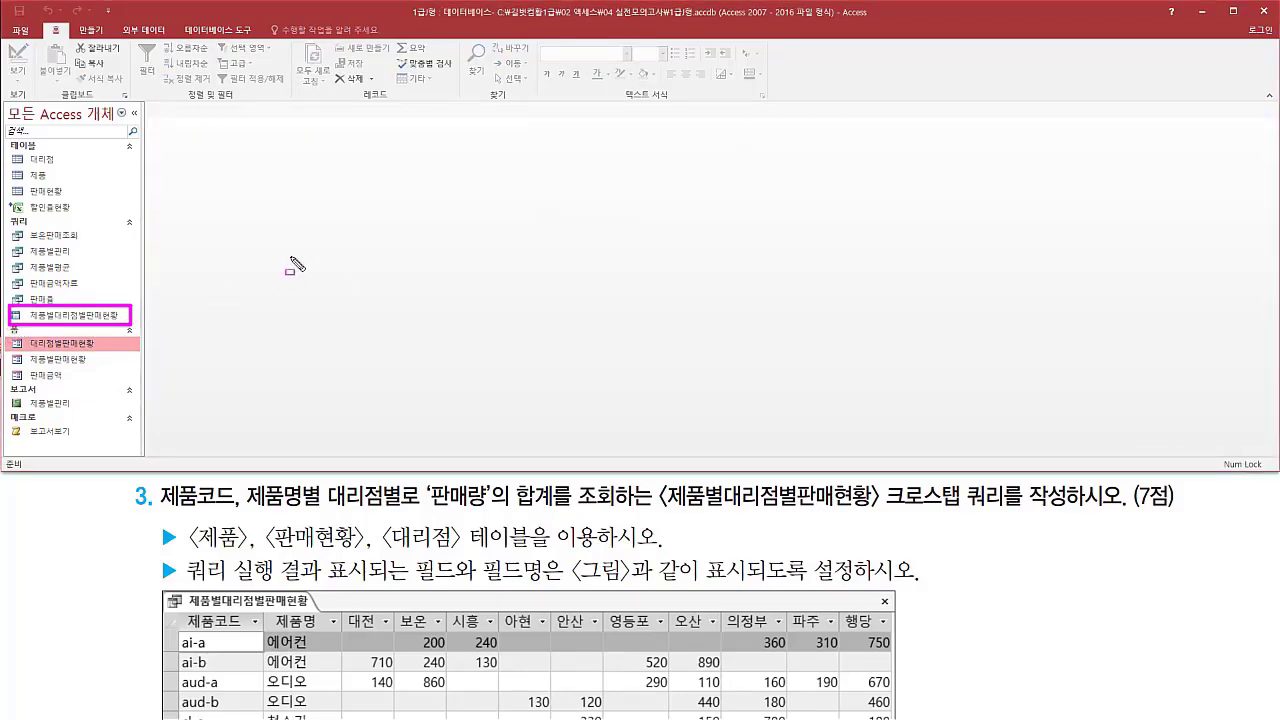
key("Escape")
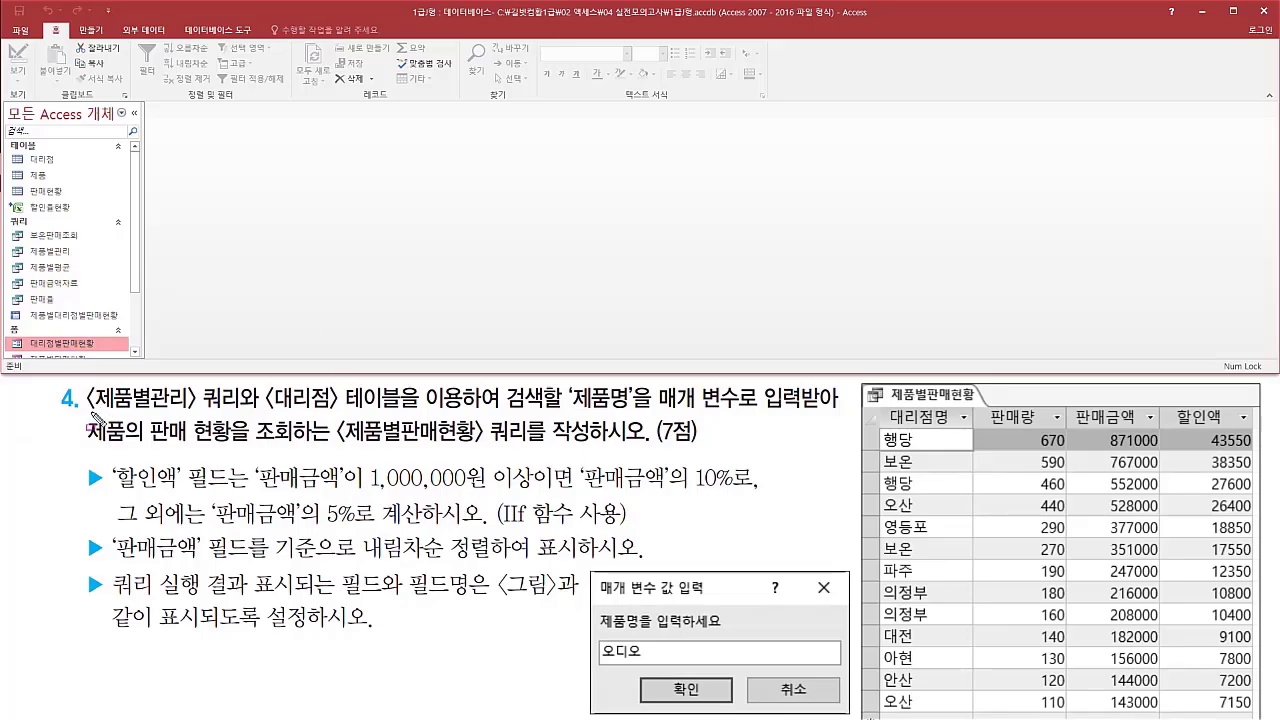
Step: Examine task 4's source query and table, the 제품명 parameter prompt and the expected 제품별판매현황 result
left_click_drag(92, 416, 404, 413)
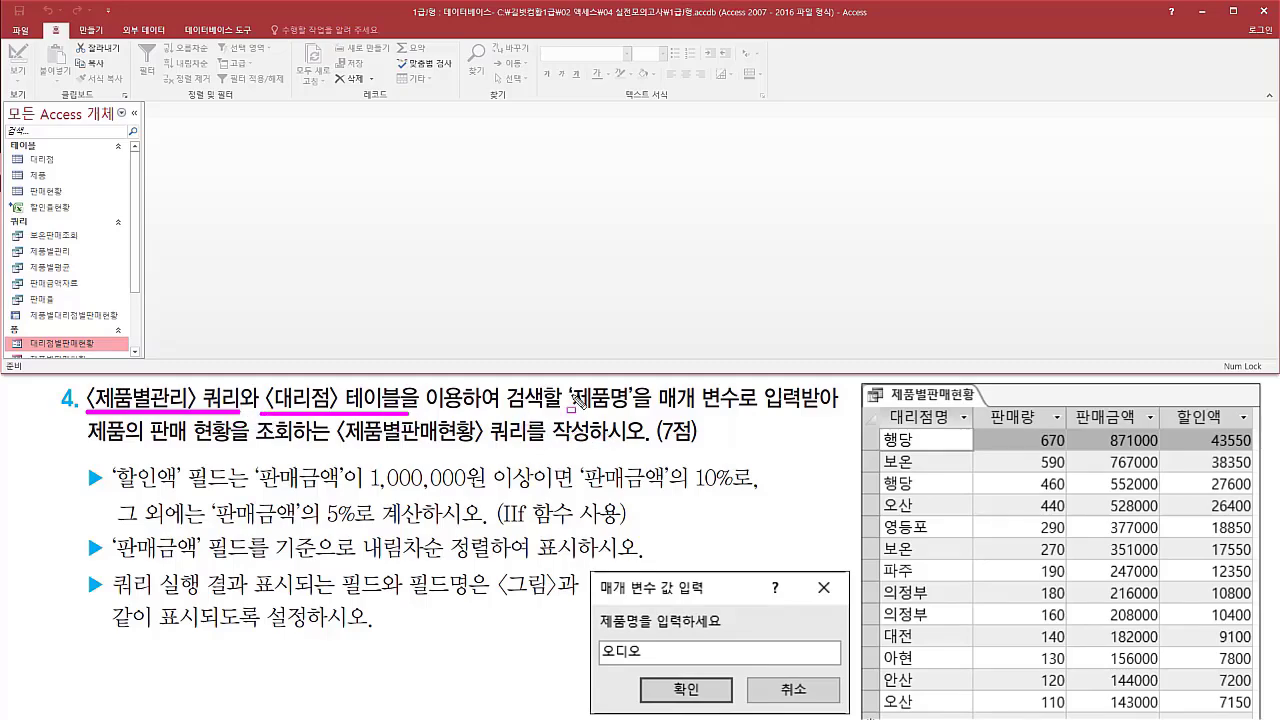
mouse_move(572, 383)
left_mouse_down()
mouse_move(648, 411)
mouse_move(836, 413)
left_mouse_up()
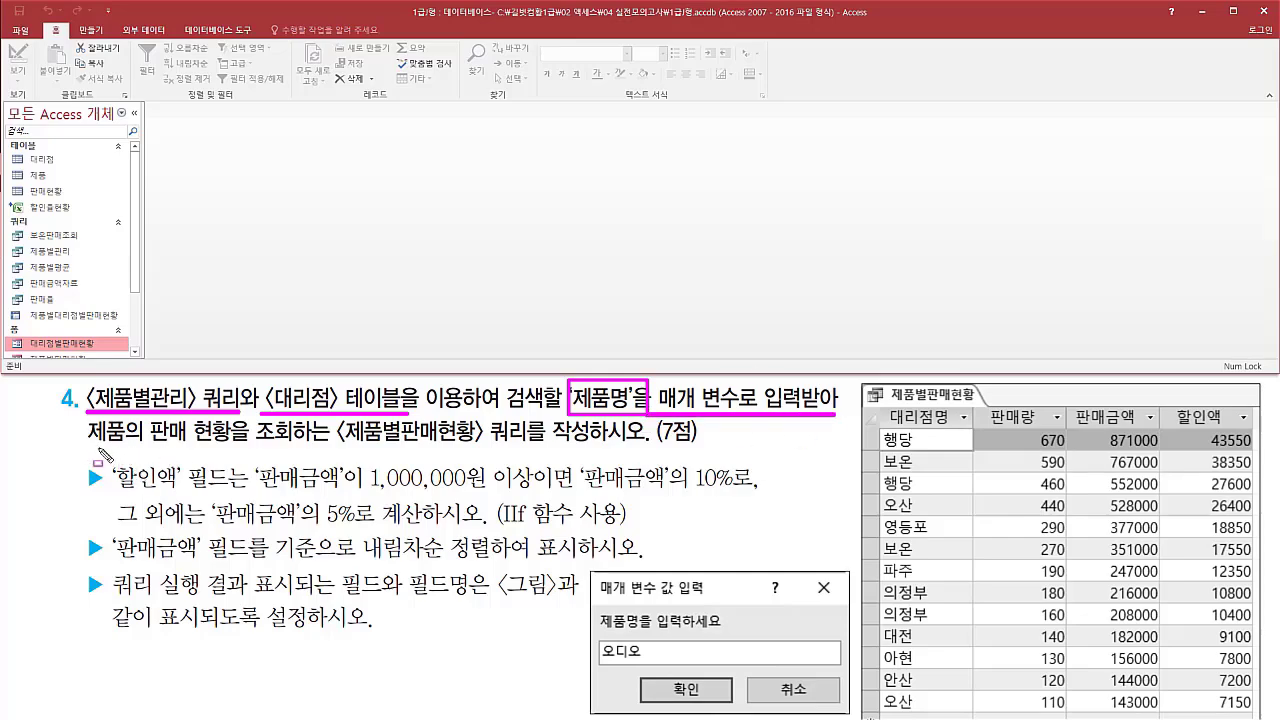
left_click_drag(96, 447, 652, 447)
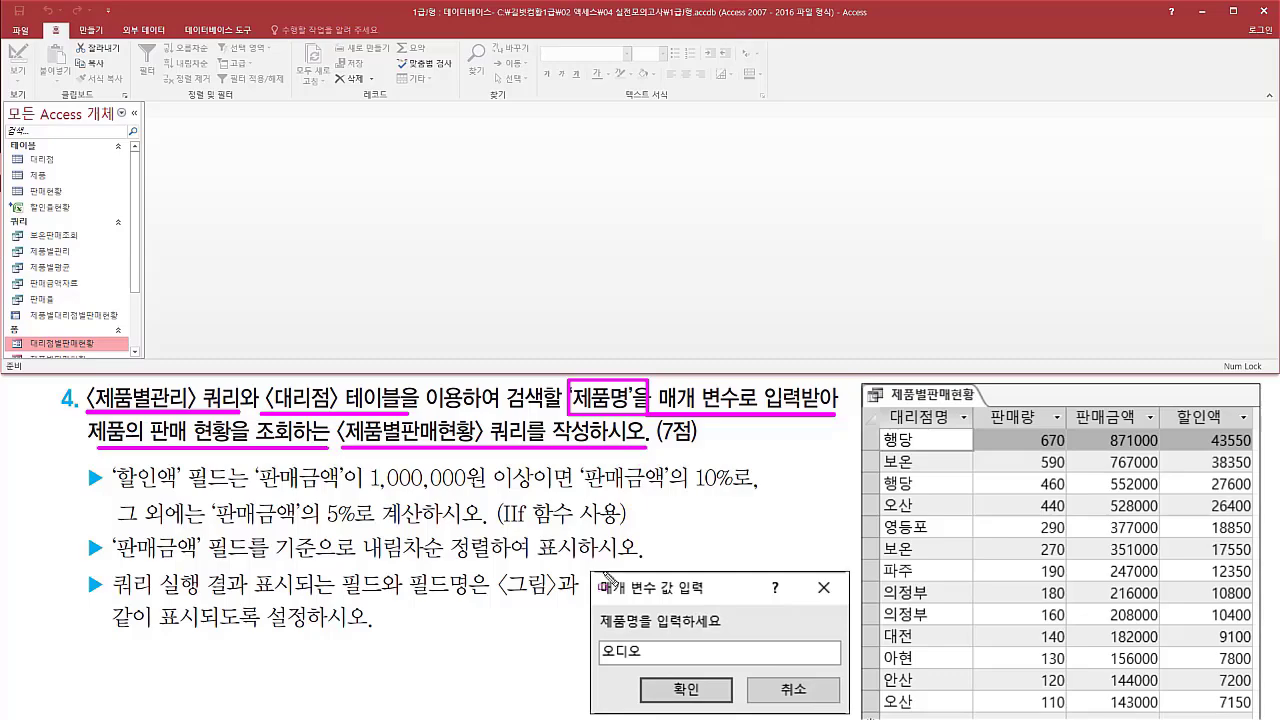
mouse_move(588, 572)
left_mouse_down()
mouse_move(748, 698)
mouse_move(852, 716)
left_mouse_up()
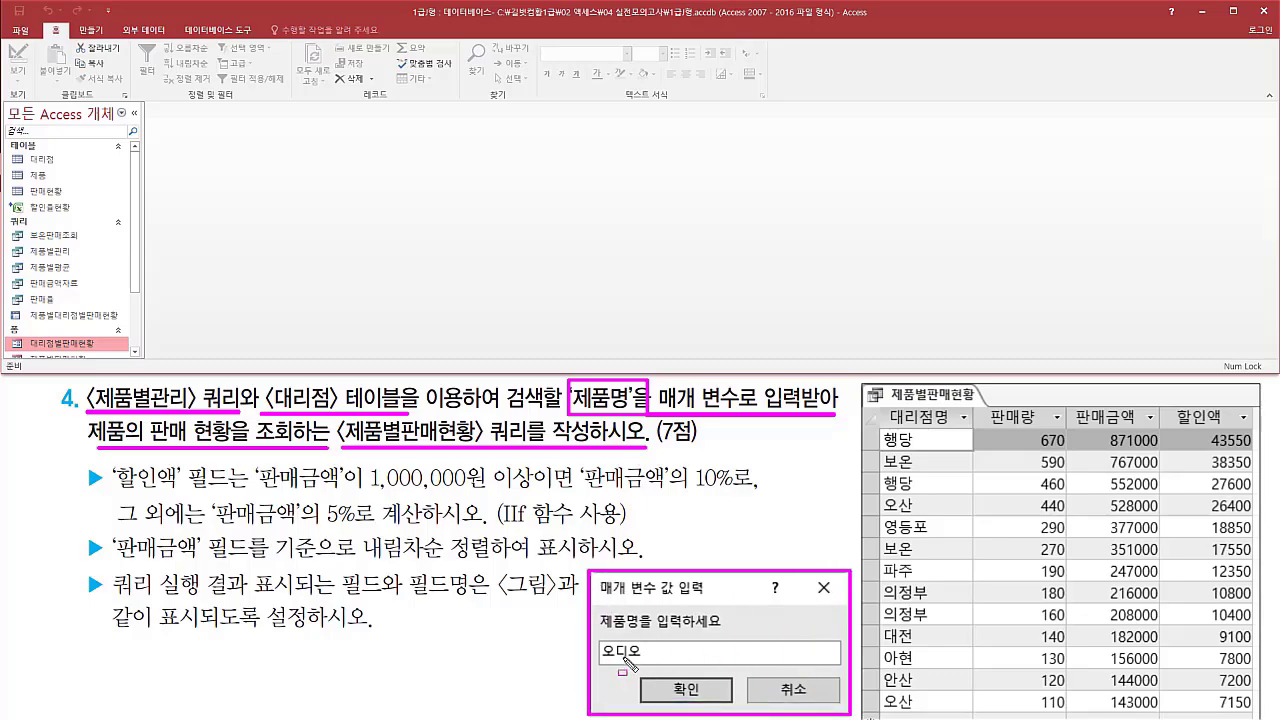
mouse_move(600, 666)
left_mouse_down()
mouse_move(646, 666)
mouse_move(651, 643)
left_mouse_up()
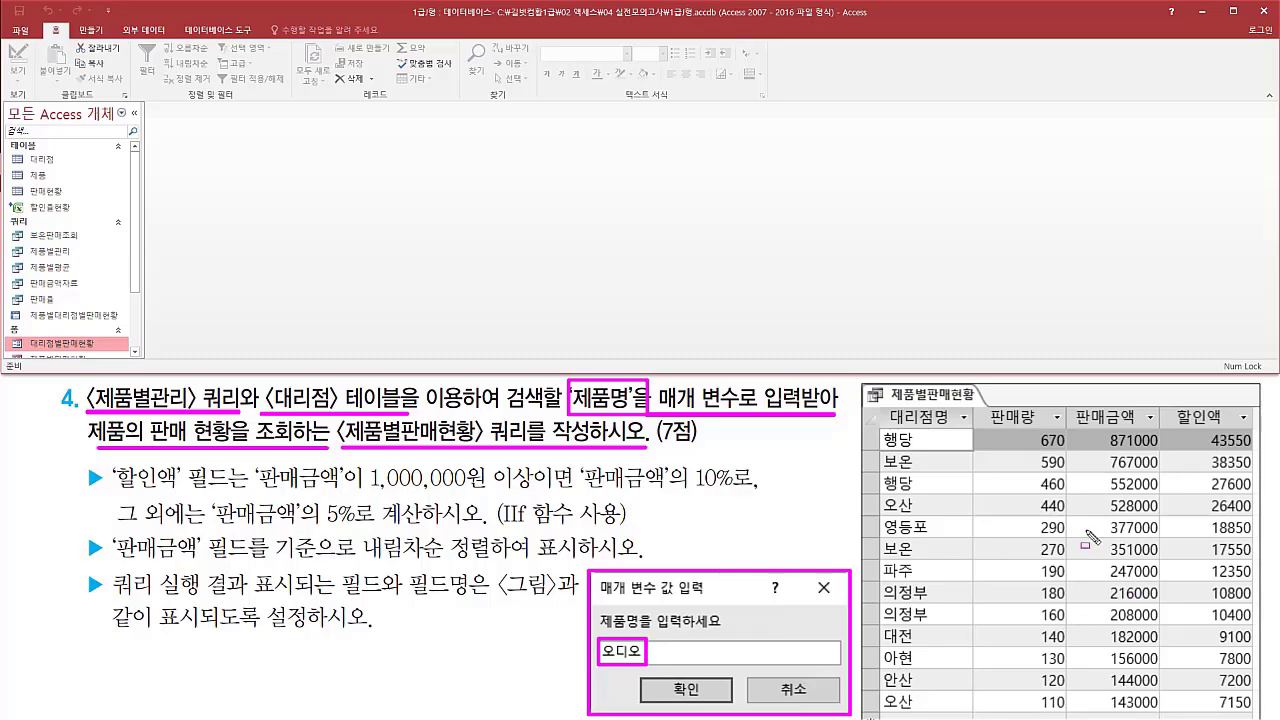
mouse_move(876, 403)
left_mouse_down()
mouse_move(1112, 650)
mouse_move(1257, 714)
left_mouse_up()
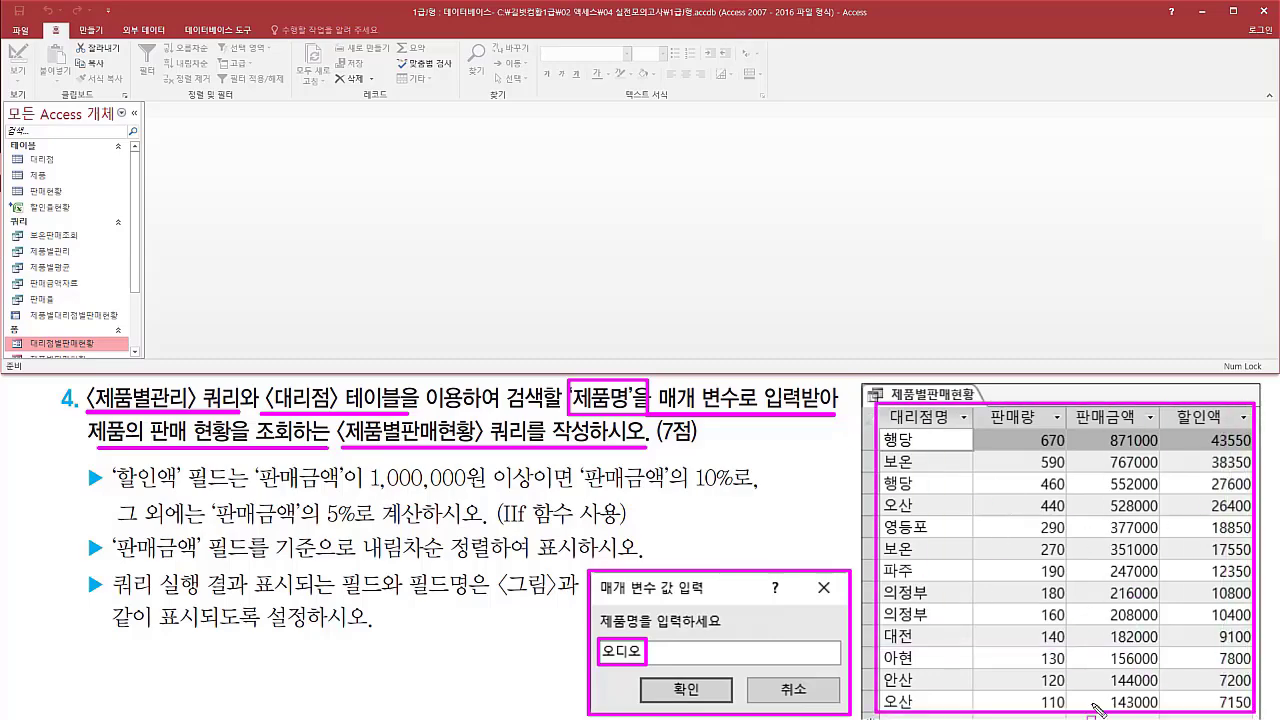
key("Escape")
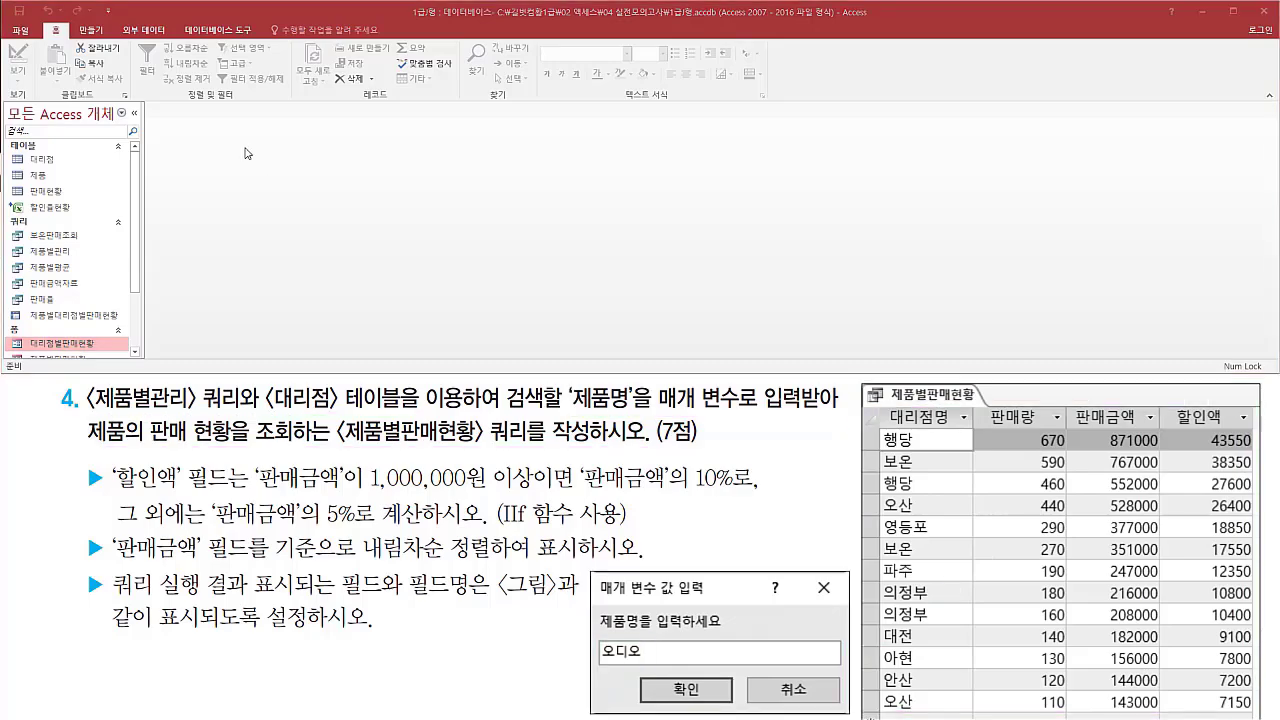
Step: Create a new query in design view
left_click(93, 31)
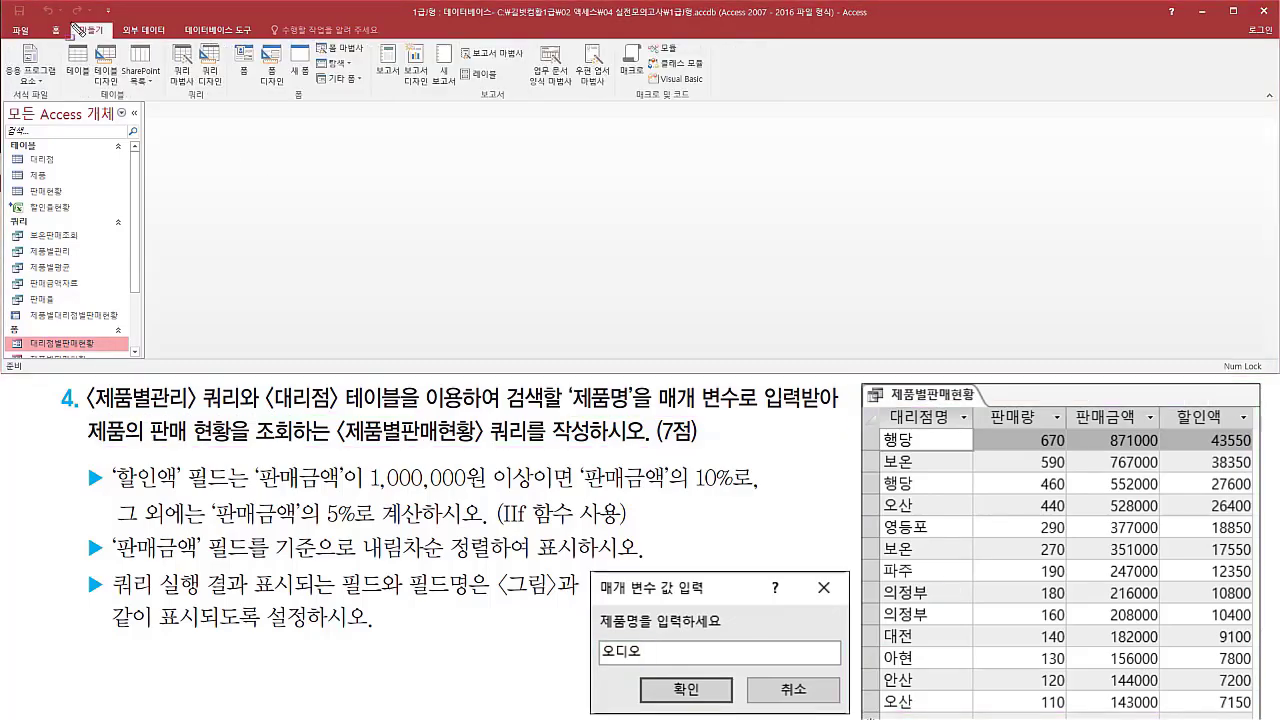
left_click_drag(70, 23, 112, 38)
left_click_drag(192, 41, 230, 90)
key("Escape")
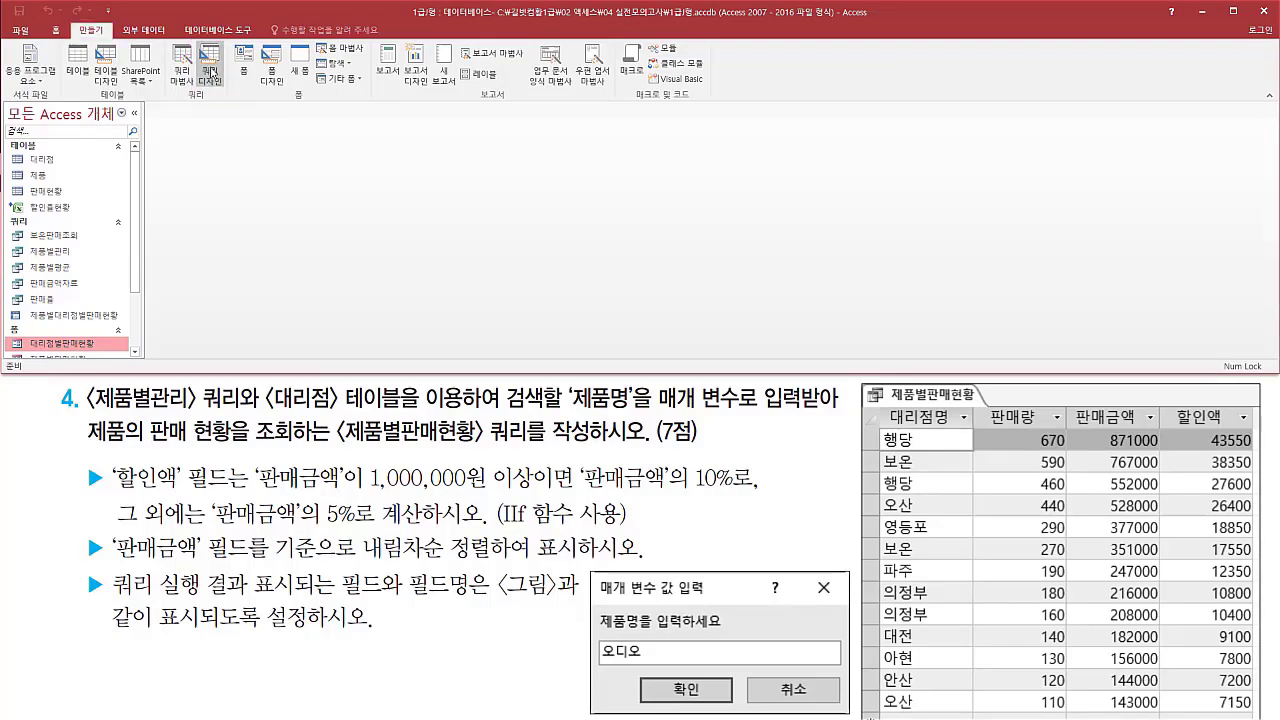
left_click(212, 70)
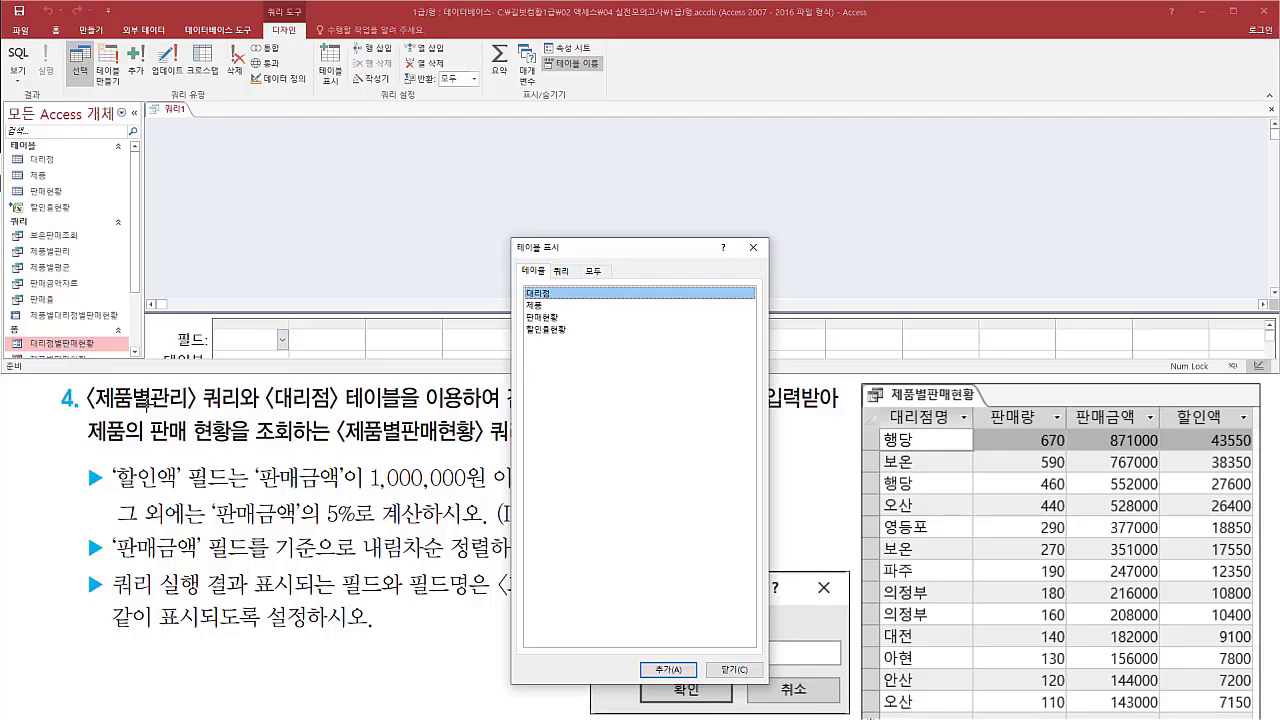
Step: Add the existing 제품별관리 query as a data source of the new query
left_click_drag(88, 408, 250, 410)
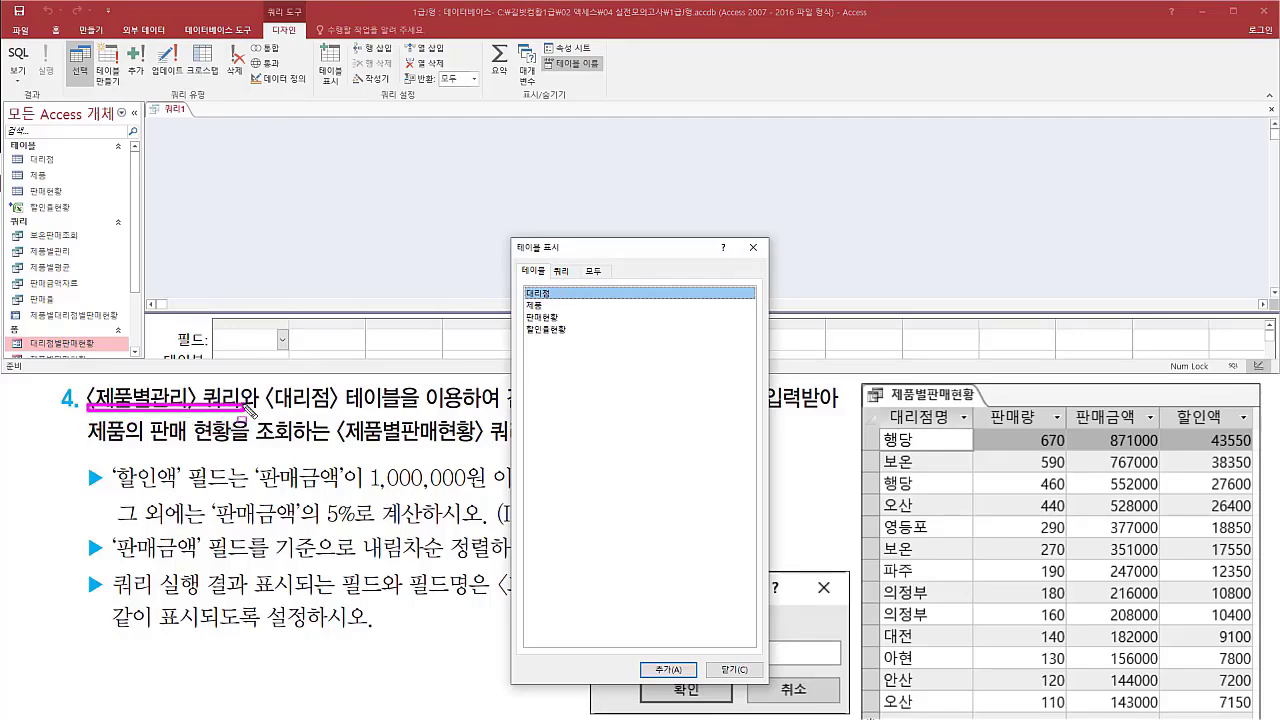
key("Escape")
left_click(562, 271)
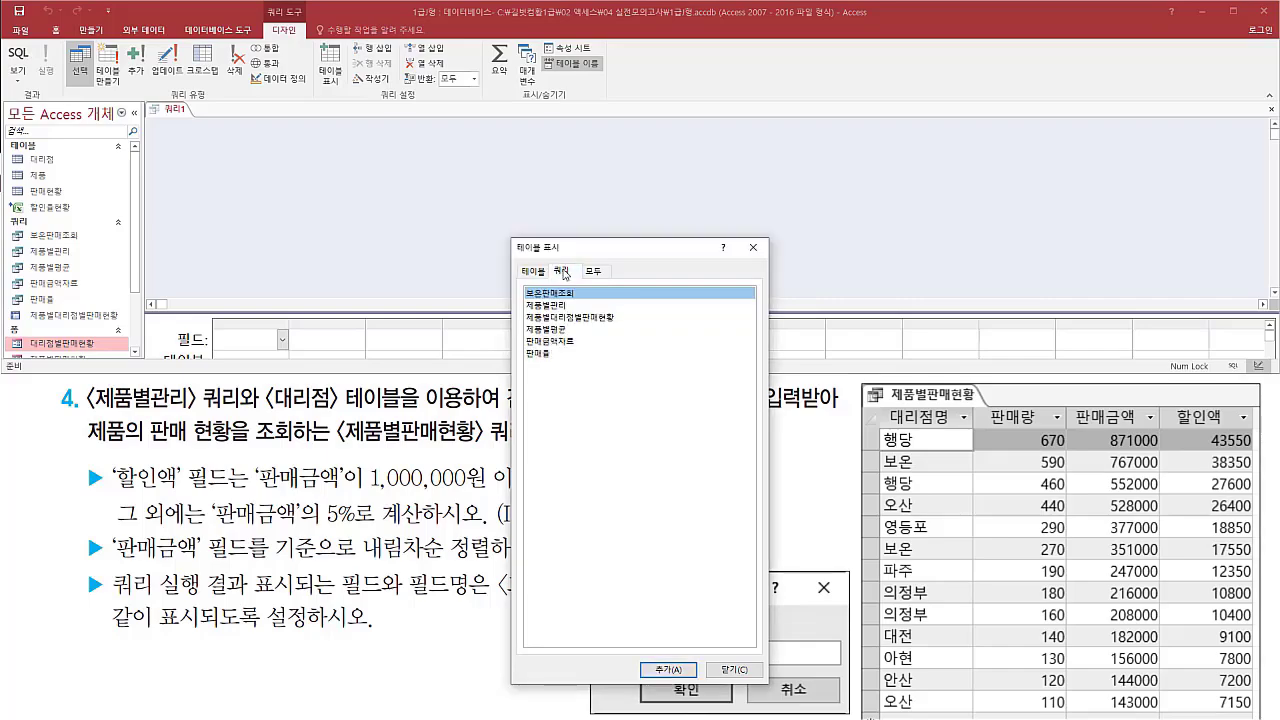
left_click_drag(549, 259, 578, 277)
key("Escape")
left_click(566, 305)
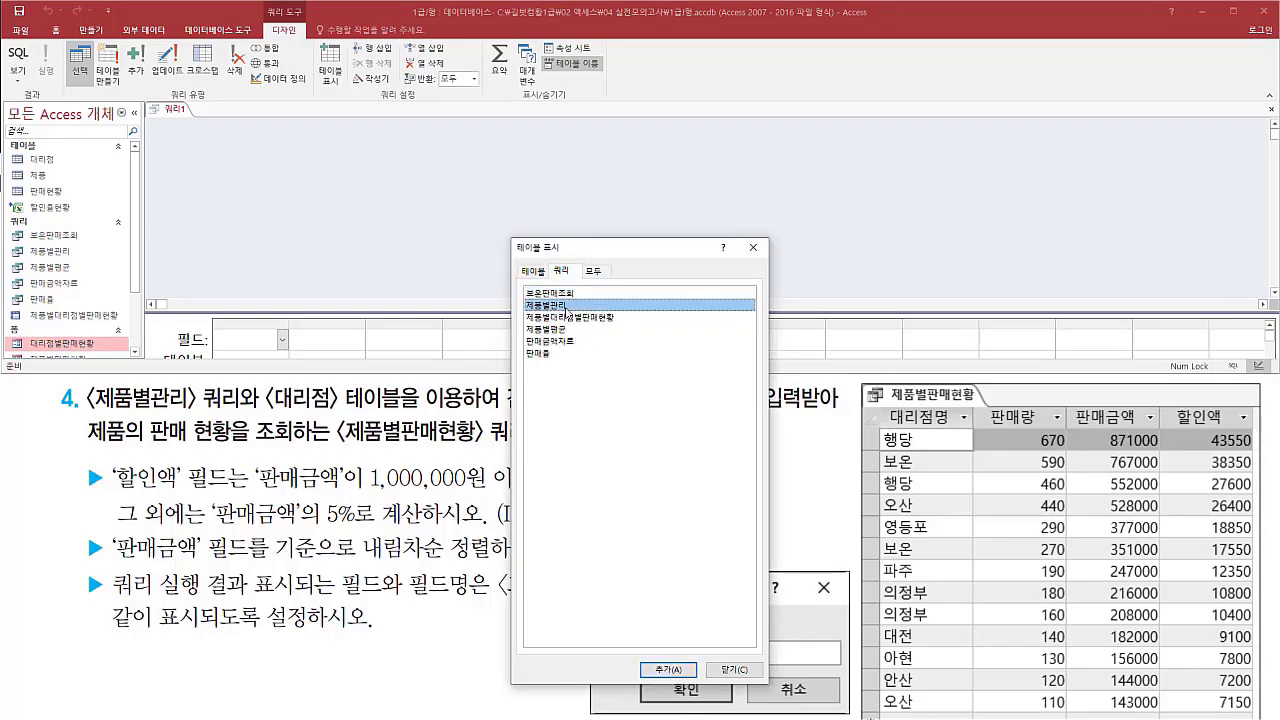
double_click(566, 305)
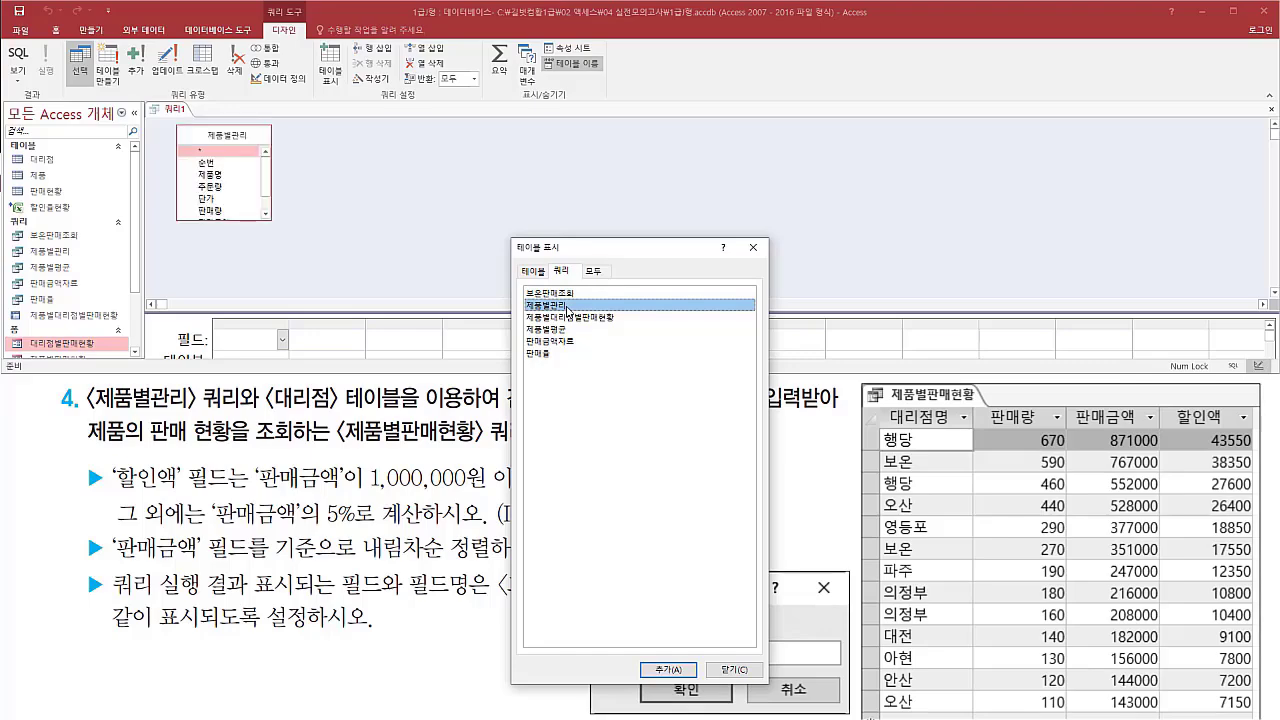
Step: Add the 대리점 table as the query's second data source and finish adding sources
left_click_drag(265, 407, 462, 407)
key("Escape")
left_click(531, 275)
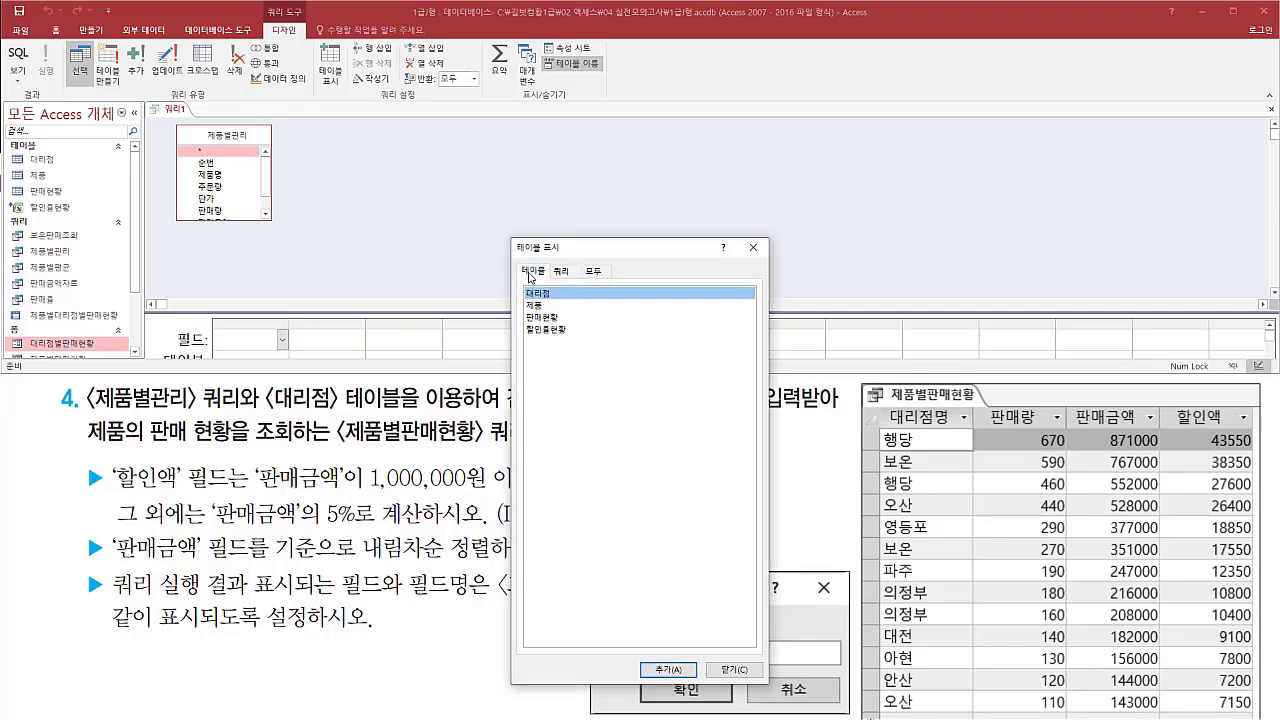
left_click_drag(521, 260, 549, 281)
key("Escape")
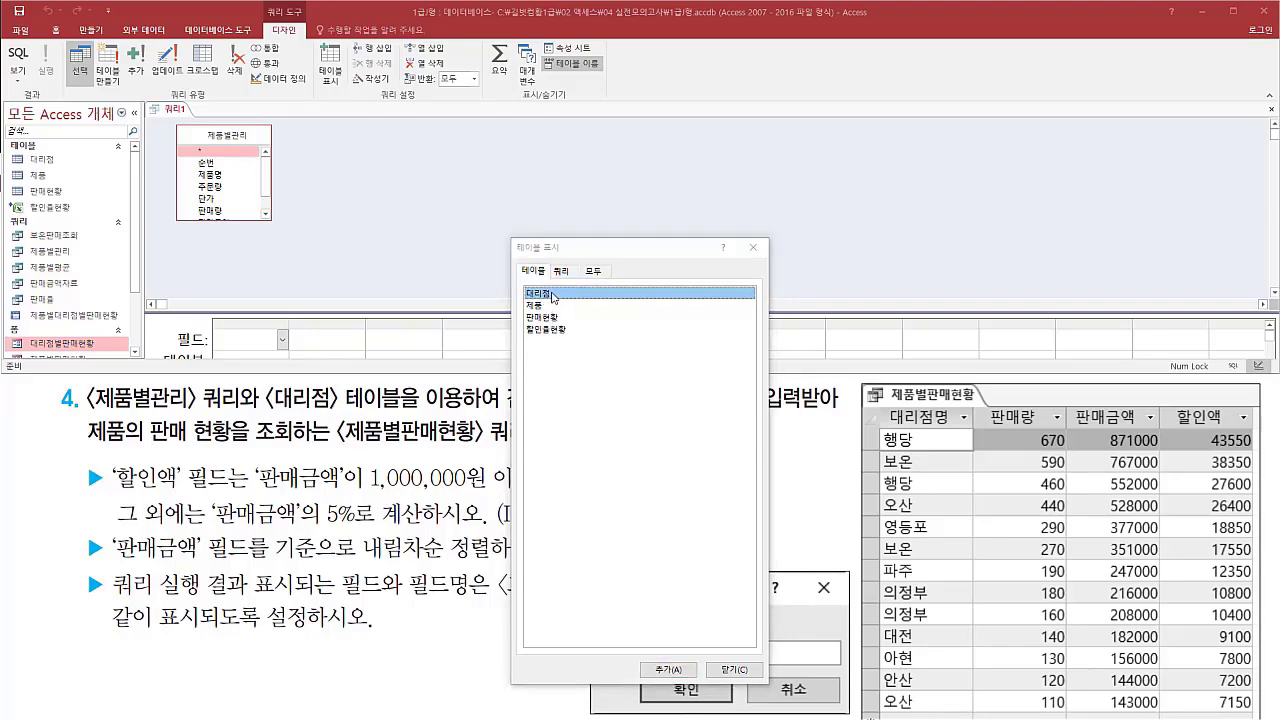
double_click(553, 297)
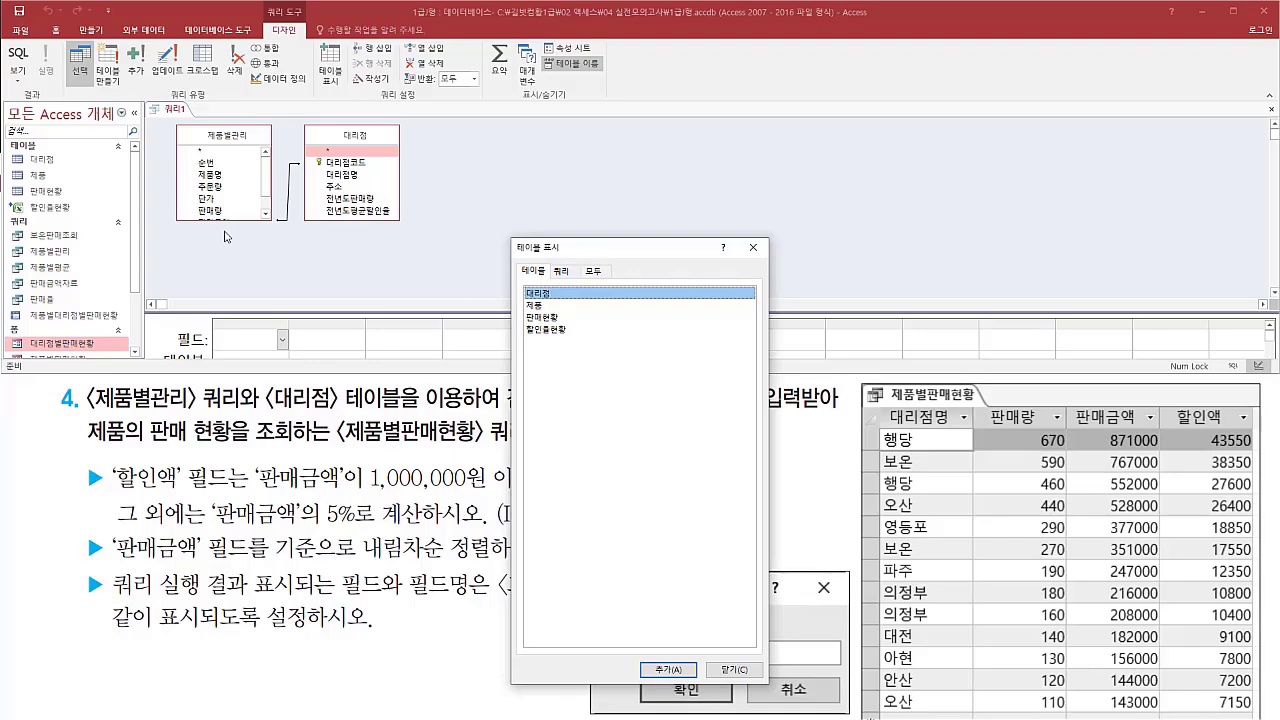
key("ctrl+2")
mouse_move(172, 120)
left_mouse_down()
mouse_move(320, 218)
mouse_move(412, 229)
left_mouse_up()
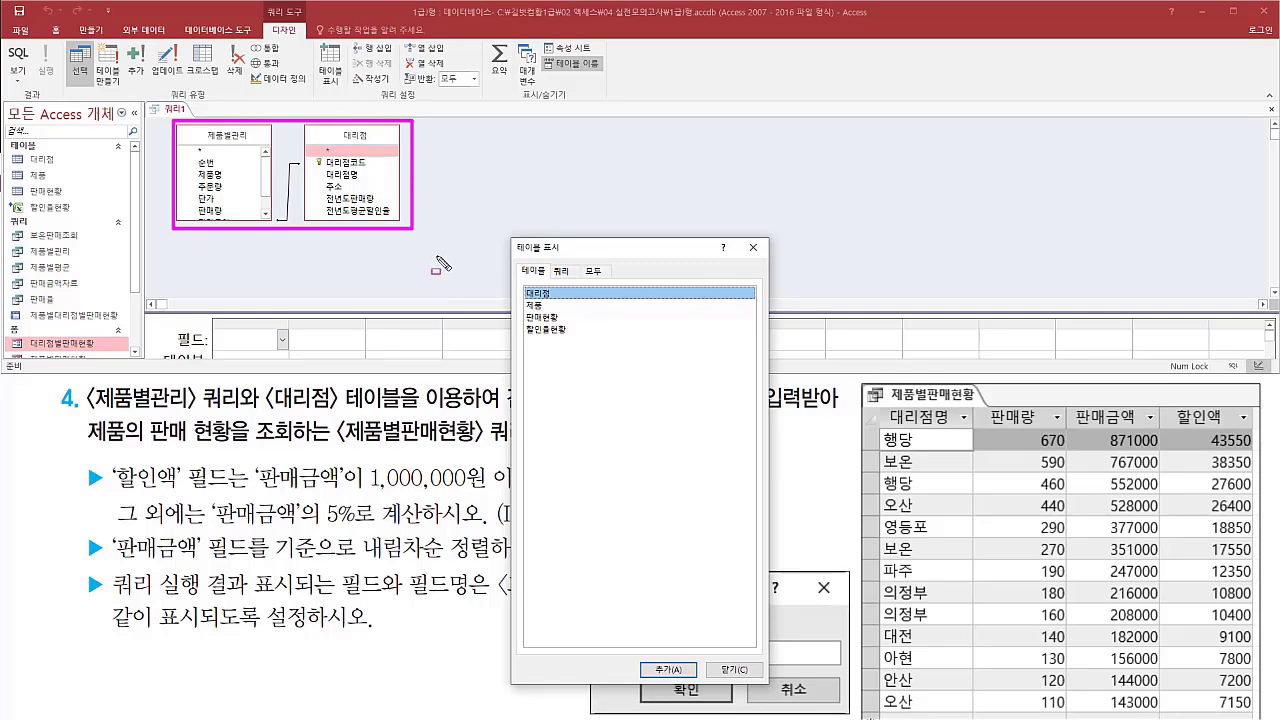
left_click(753, 248)
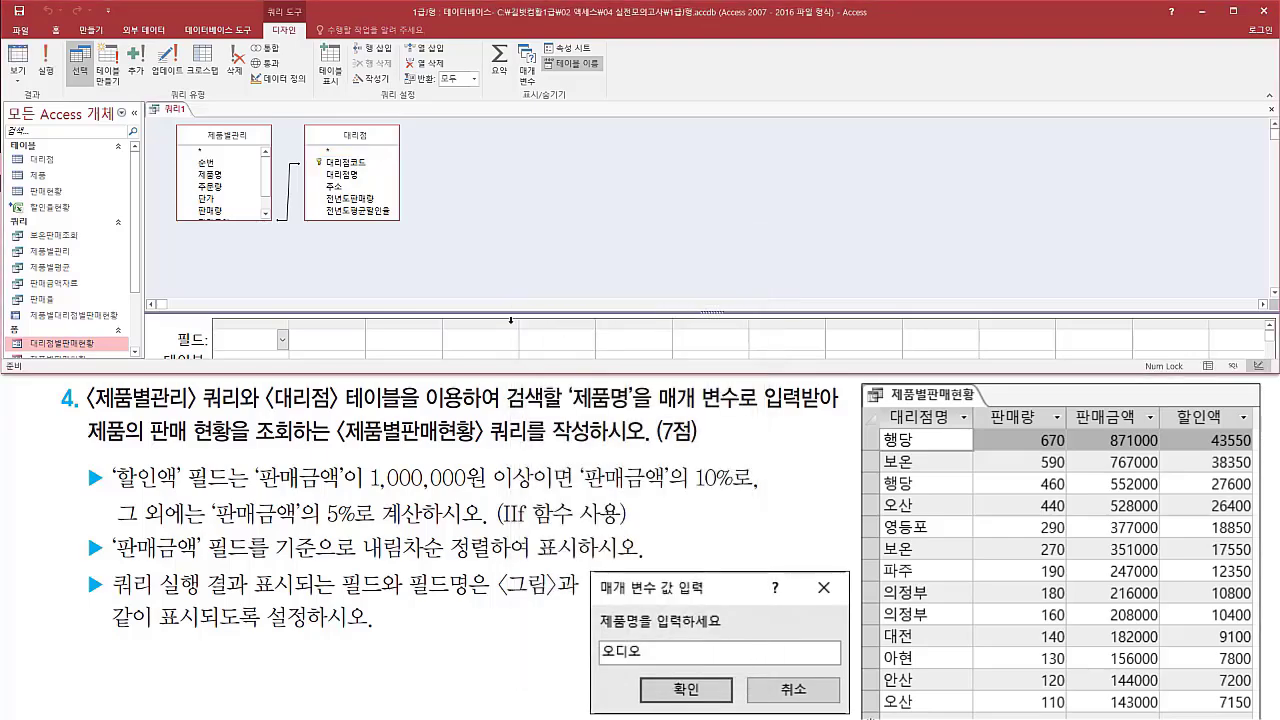
Step: Add 대리점명 from 대리점, and 판매량 and 판매금액 from 제품별관리, to the query's design grid
left_click_drag(511, 320, 537, 231)
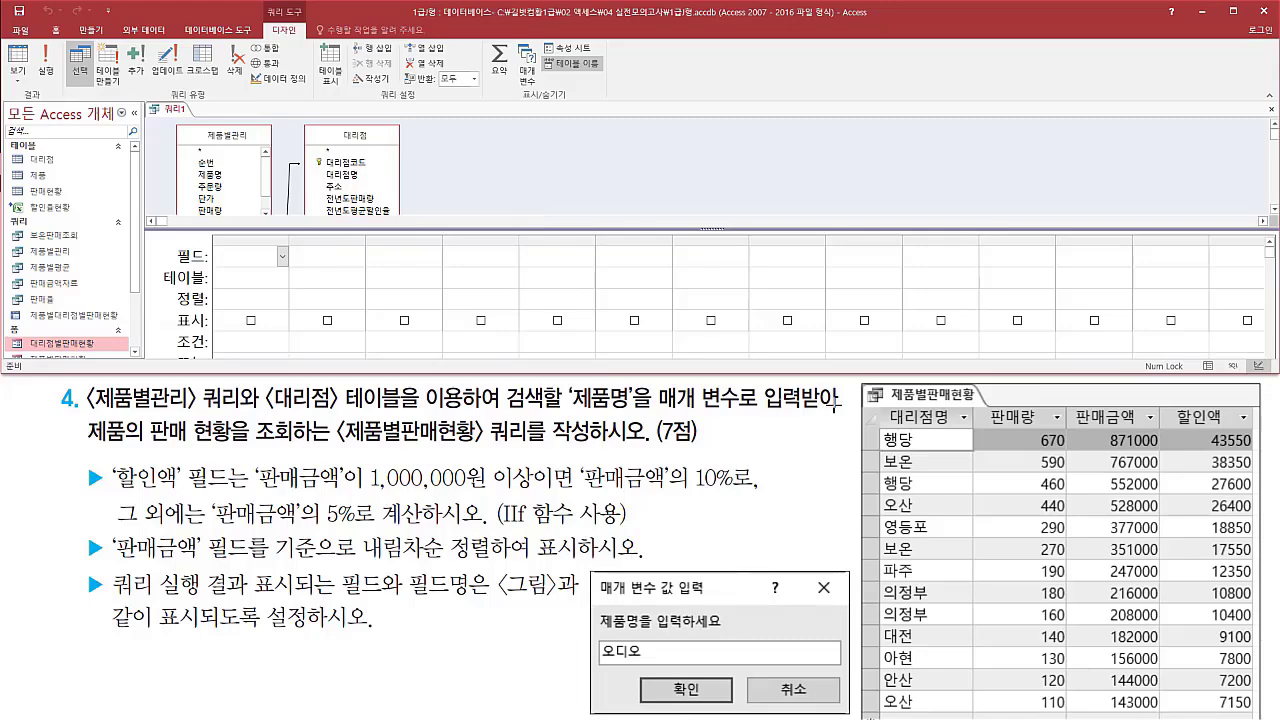
mouse_move(886, 402)
left_mouse_down()
mouse_move(966, 432)
mouse_move(1246, 434)
left_mouse_up()
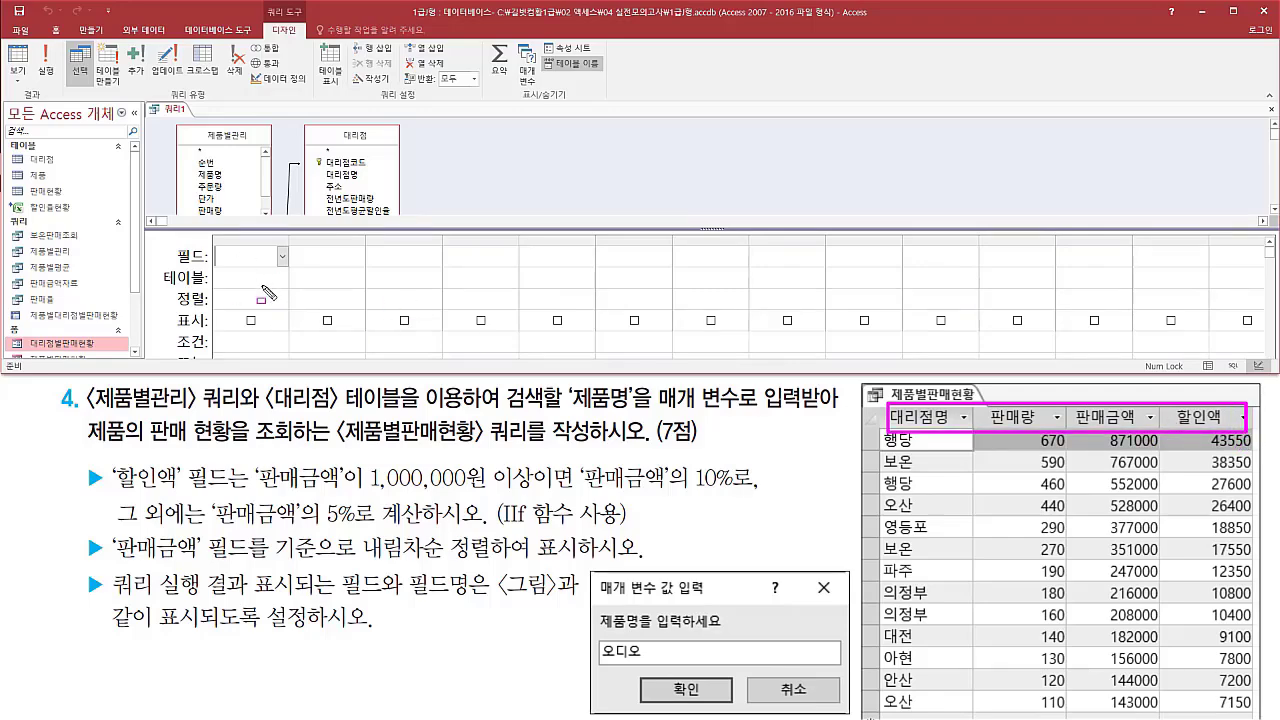
key("Escape")
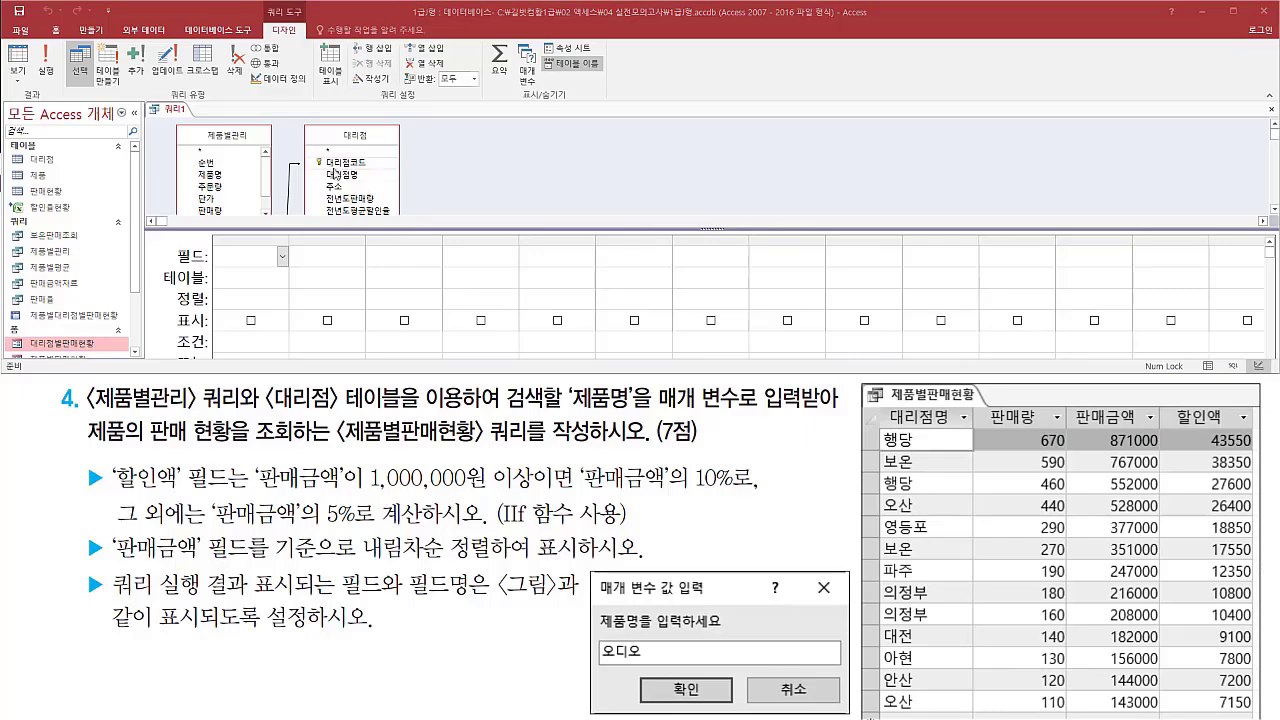
left_click(349, 175)
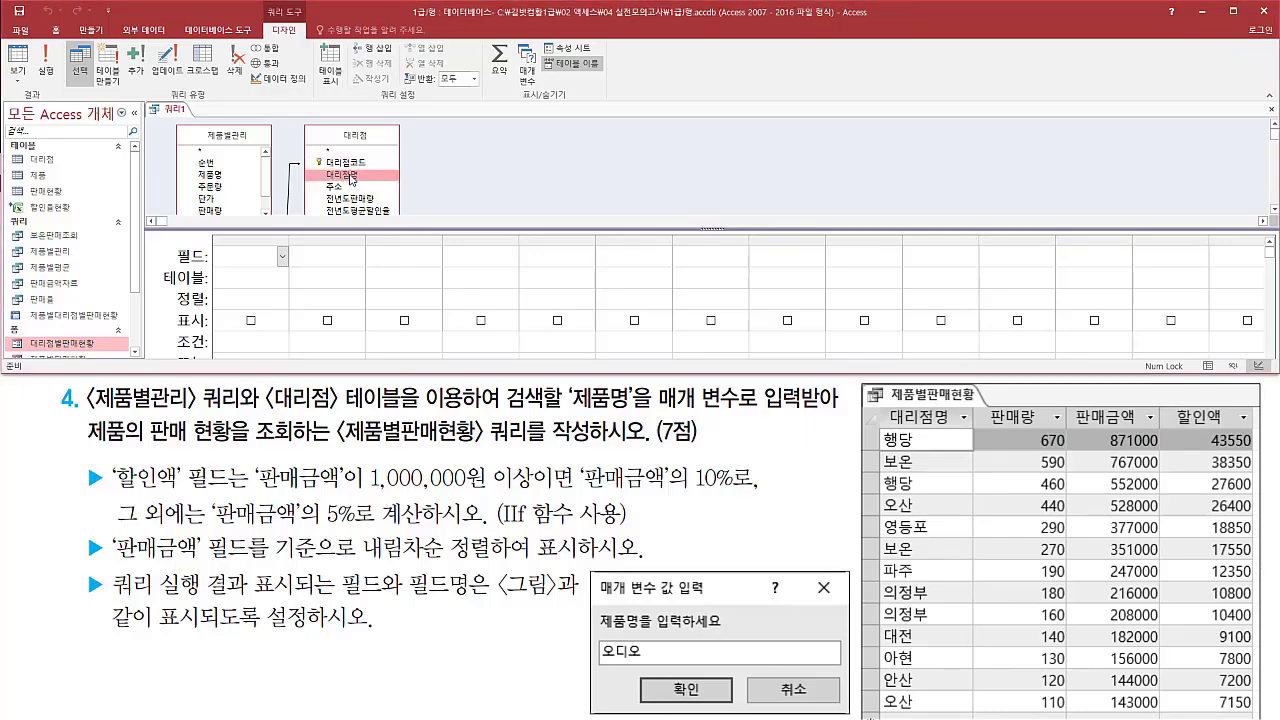
double_click(349, 175)
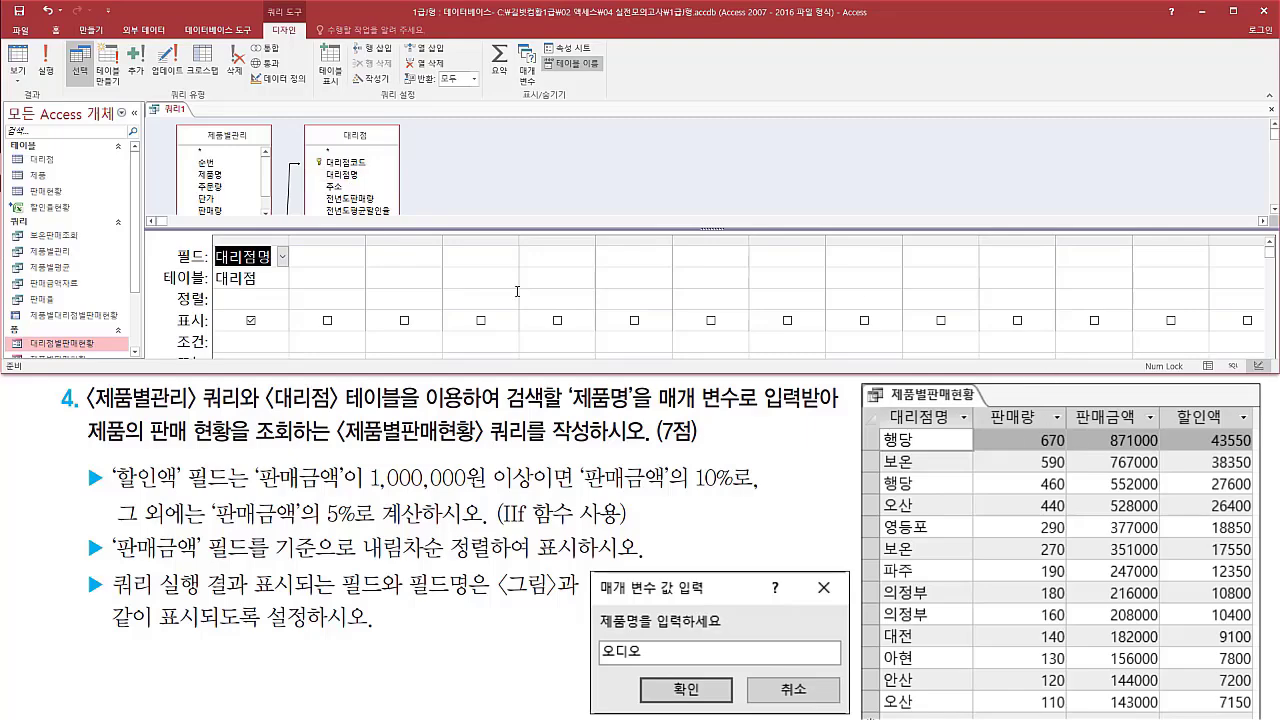
left_click(217, 211)
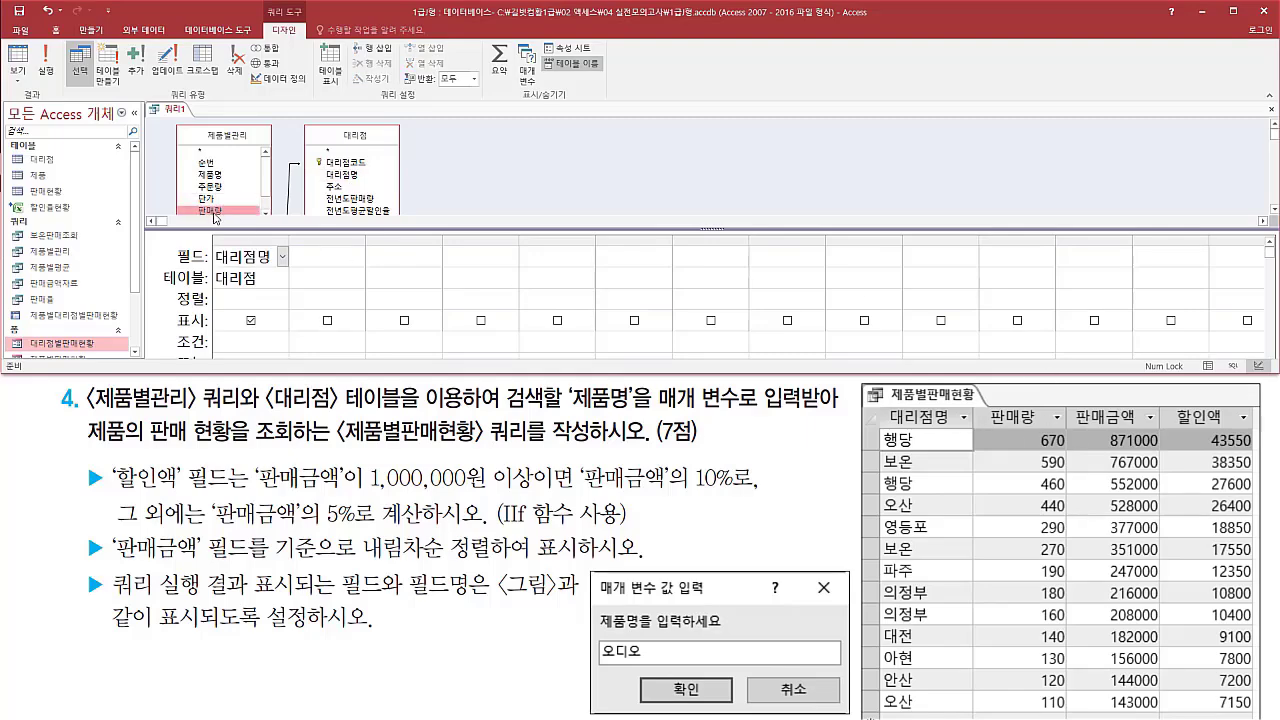
double_click(217, 211)
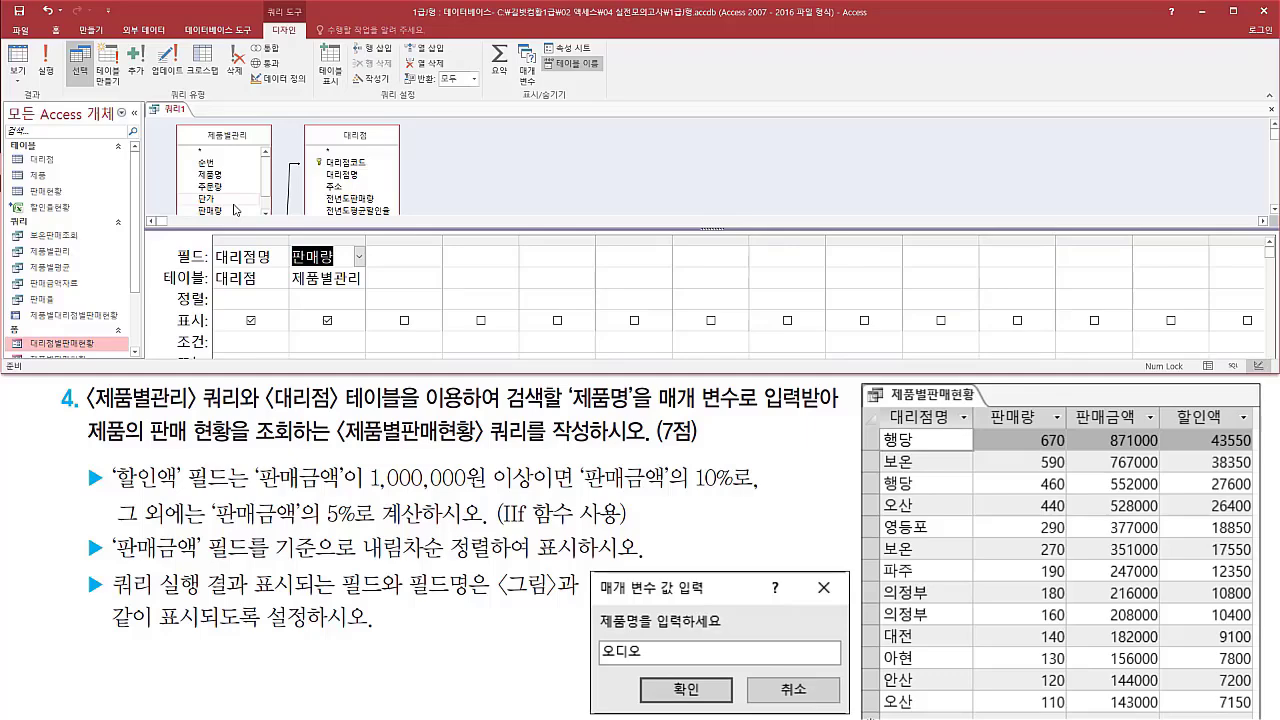
scroll(237, 209, "down", 1)
left_click(222, 201)
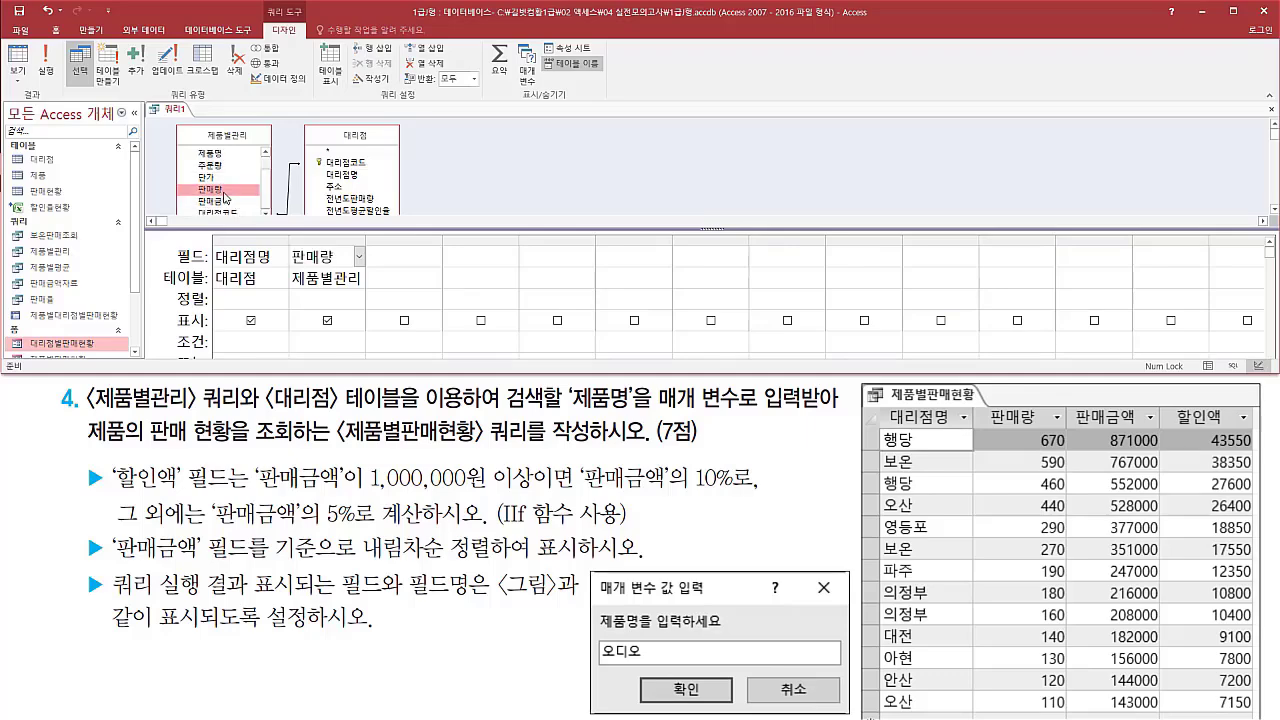
double_click(222, 201)
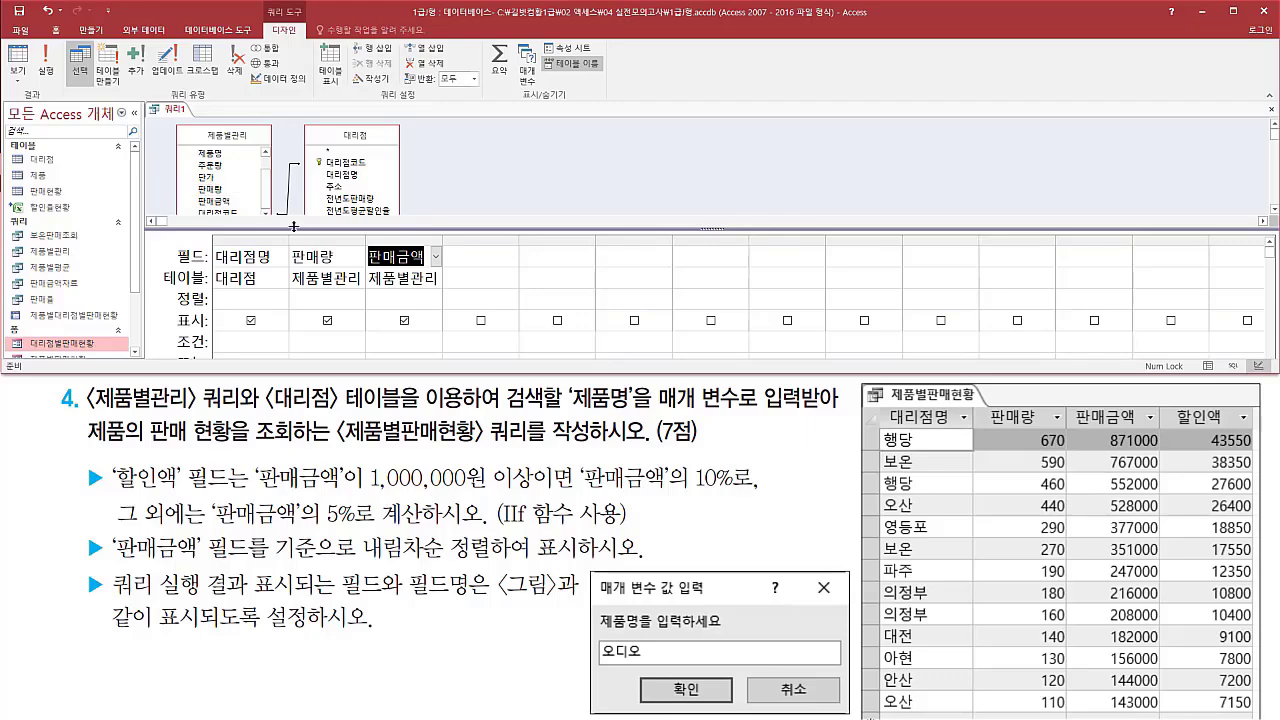
Step: Widen the empty fourth column of the design grid to make room for a long expression
left_click_drag(293, 227, 293, 242)
scroll(273, 193, "up", 1)
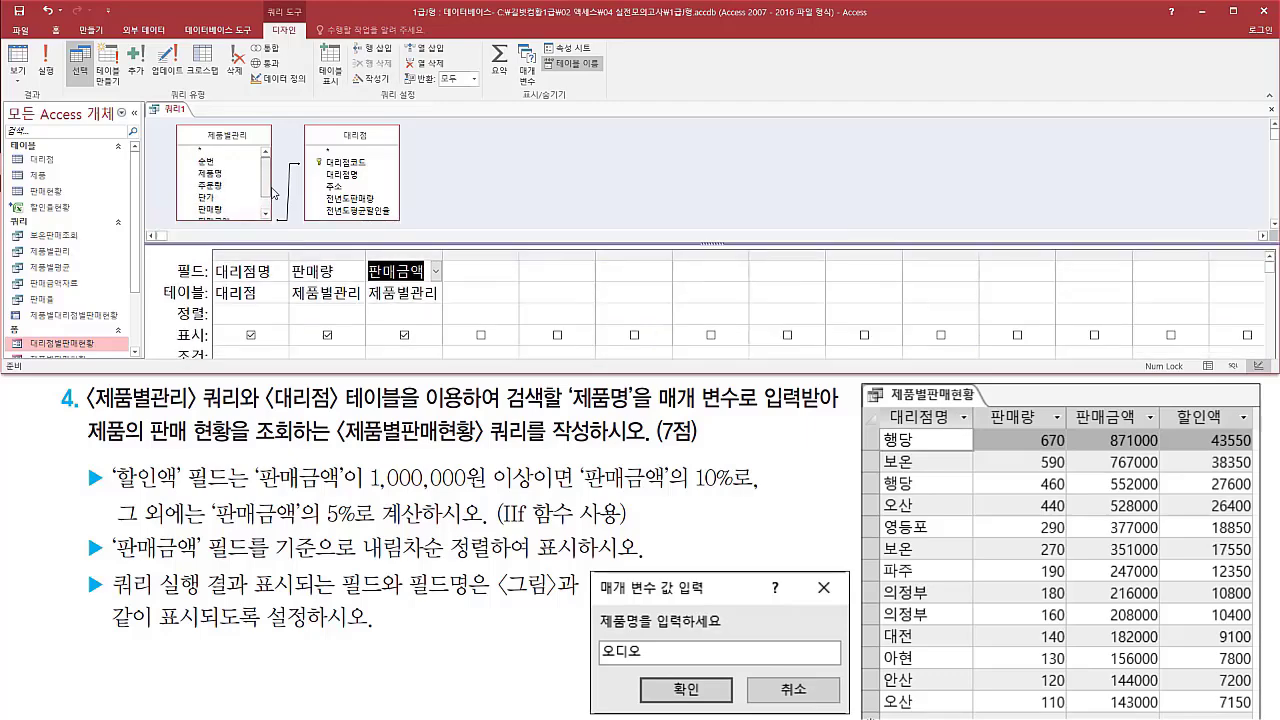
scroll(273, 193, "down", 2)
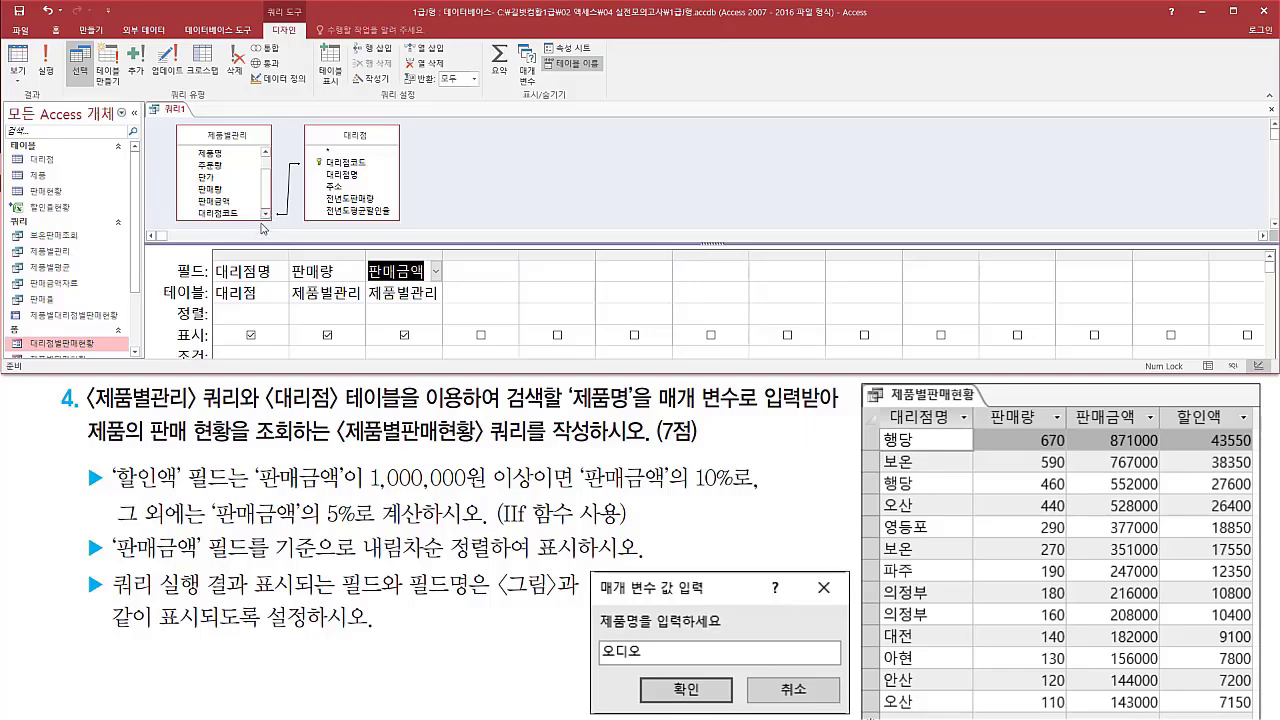
mouse_move(83, 458)
left_mouse_down()
mouse_move(107, 490)
mouse_move(766, 492)
left_mouse_up()
left_click_drag(104, 521, 638, 524)
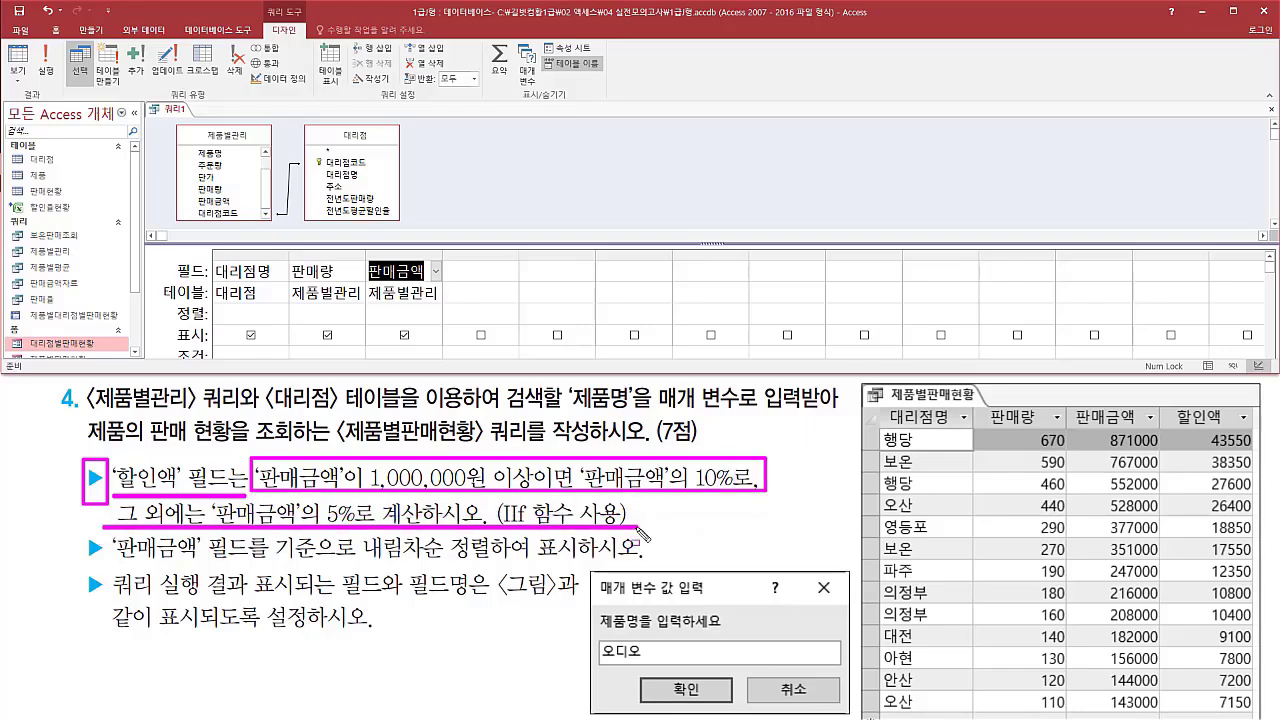
key("Escape")
left_click(518, 285)
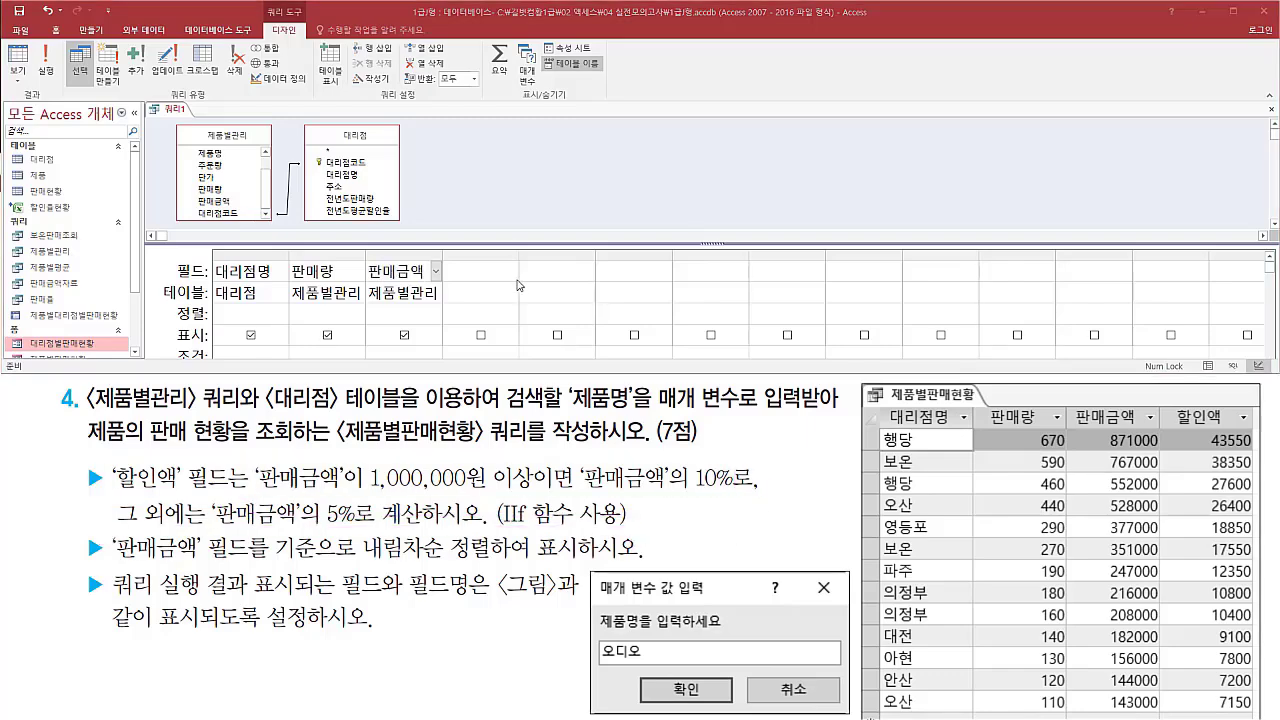
left_click(514, 255)
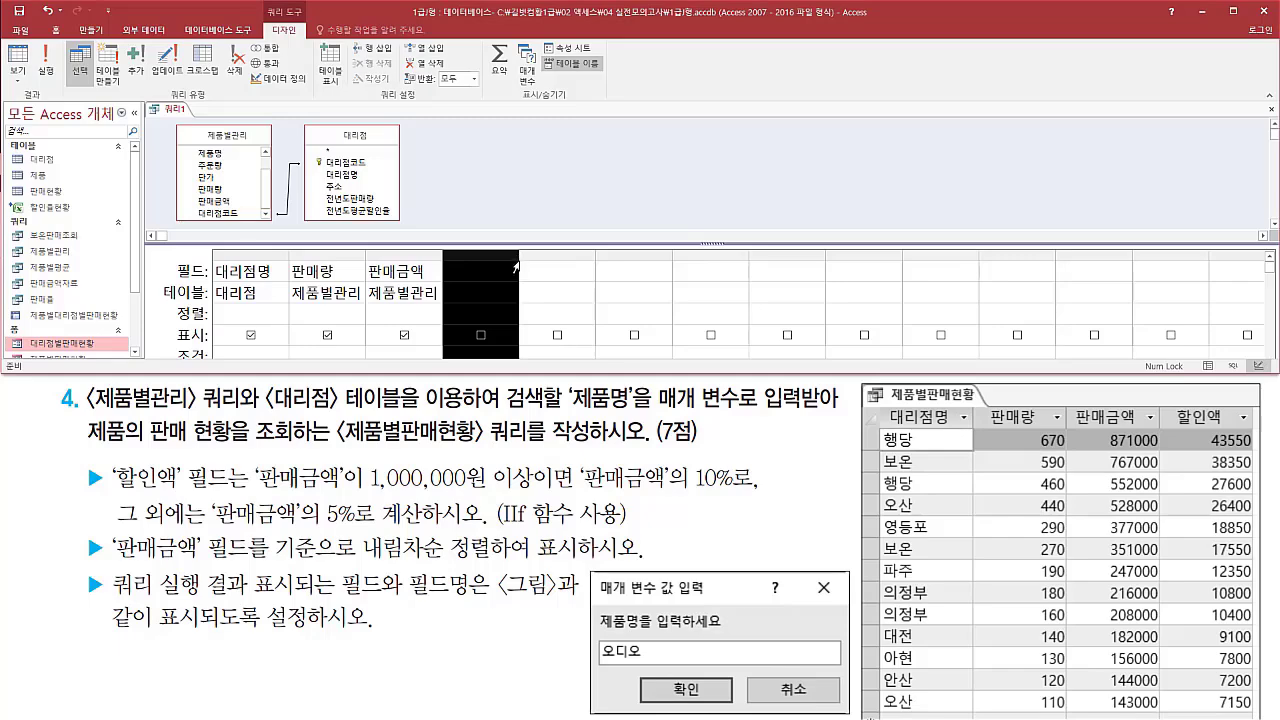
left_click_drag(520, 258, 866, 276)
left_click(486, 270)
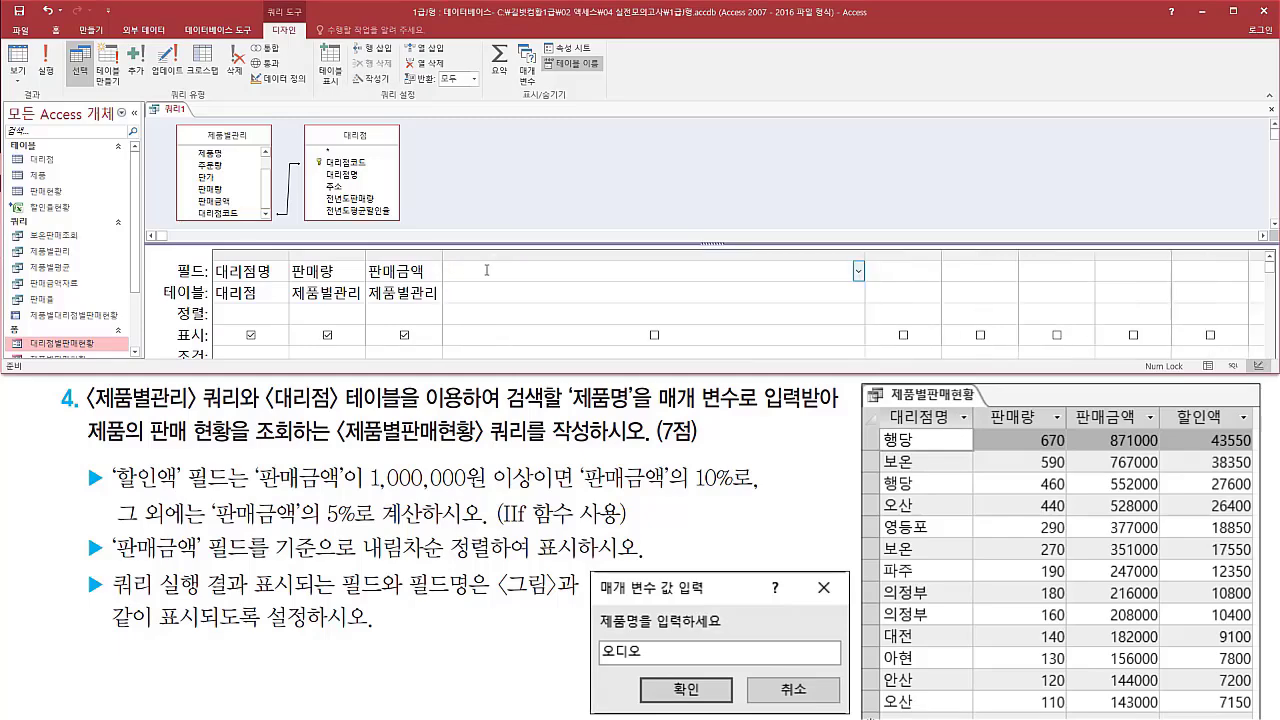
Step: Begin a calculated field named 할인액 in the fourth column's field row
left_click_drag(1166, 397, 1245, 434)
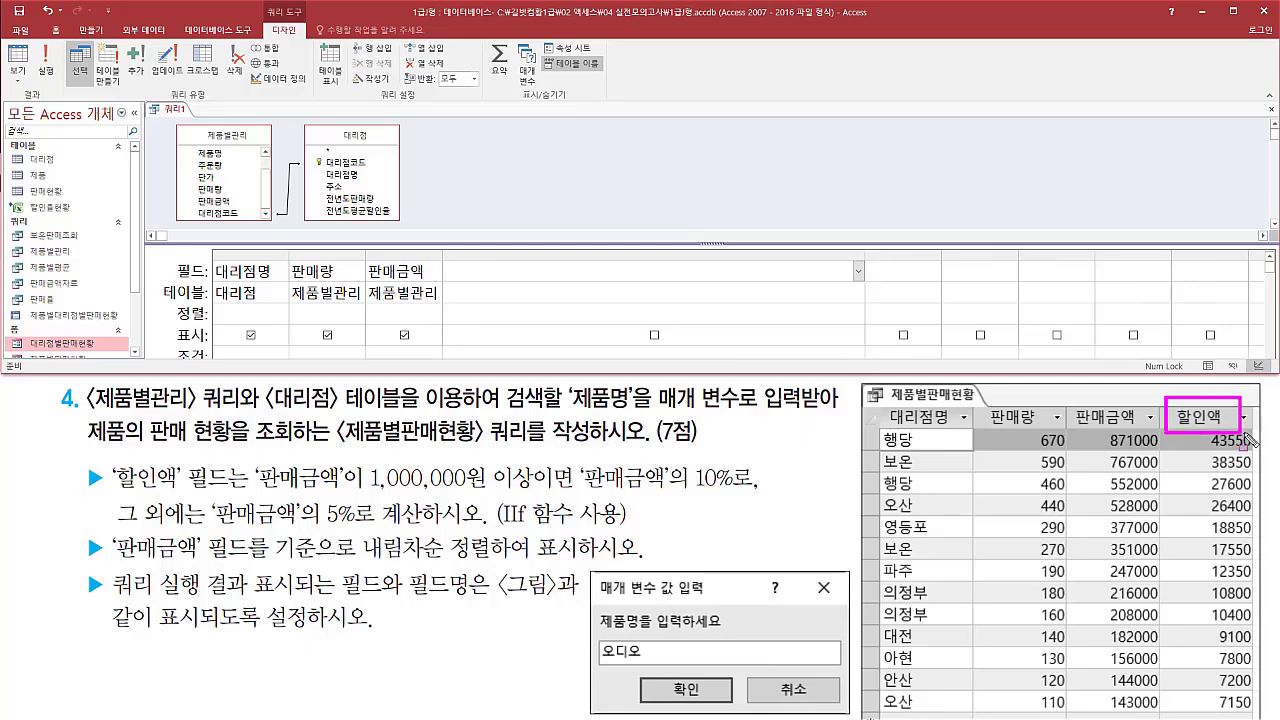
key("Escape")
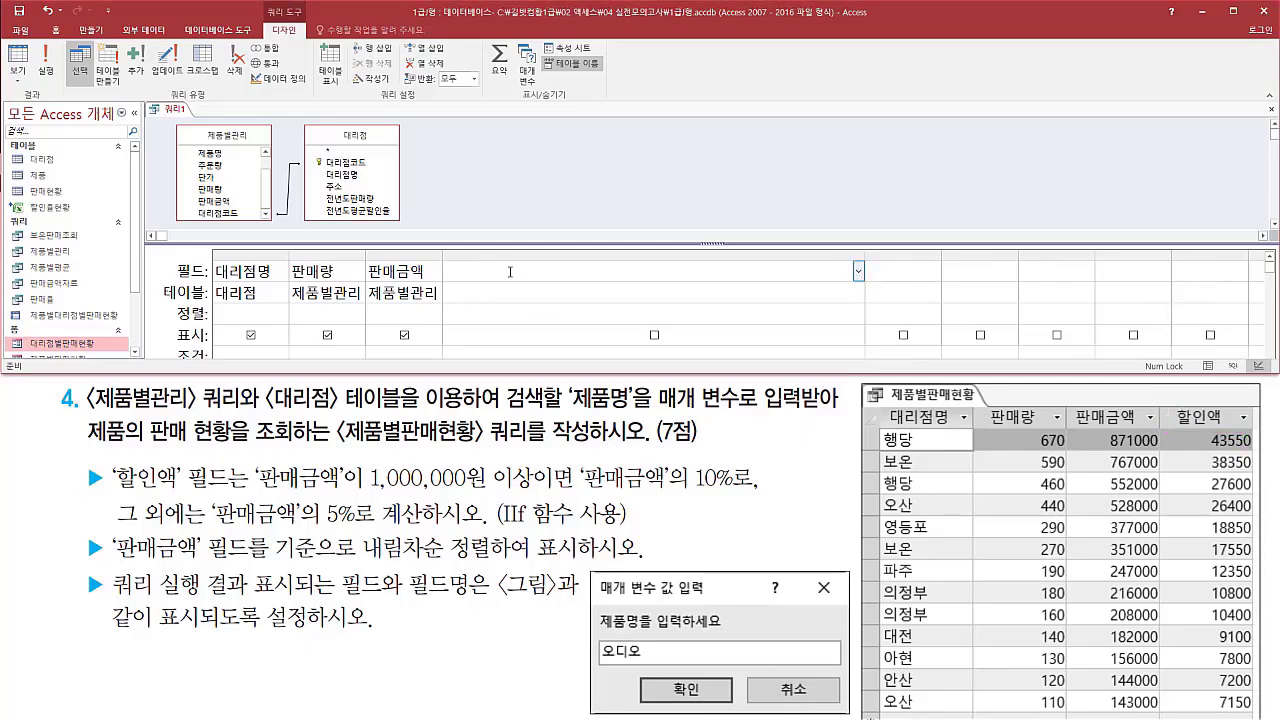
type("할인액:")
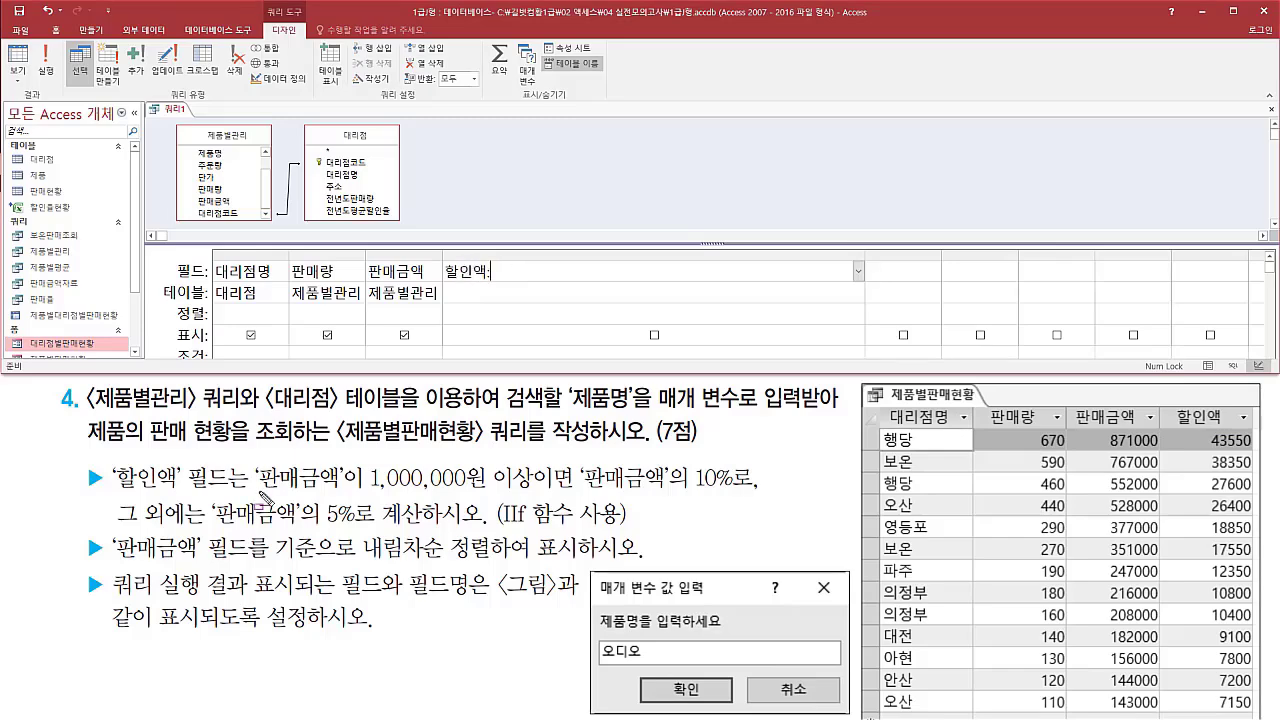
mouse_move(250, 497)
left_mouse_down()
mouse_move(350, 475)
mouse_move(347, 462)
mouse_move(456, 490)
mouse_move(680, 496)
mouse_move(748, 470)
mouse_move(752, 503)
left_mouse_up()
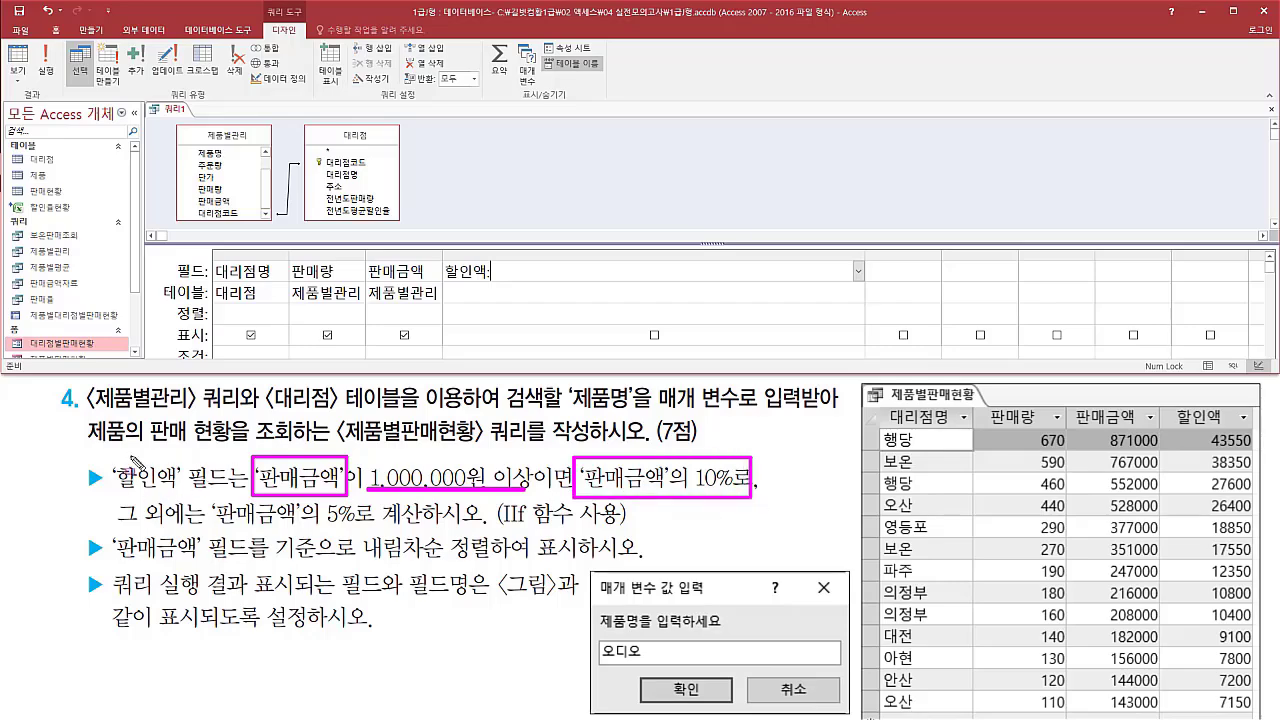
left_click_drag(110, 524, 362, 532)
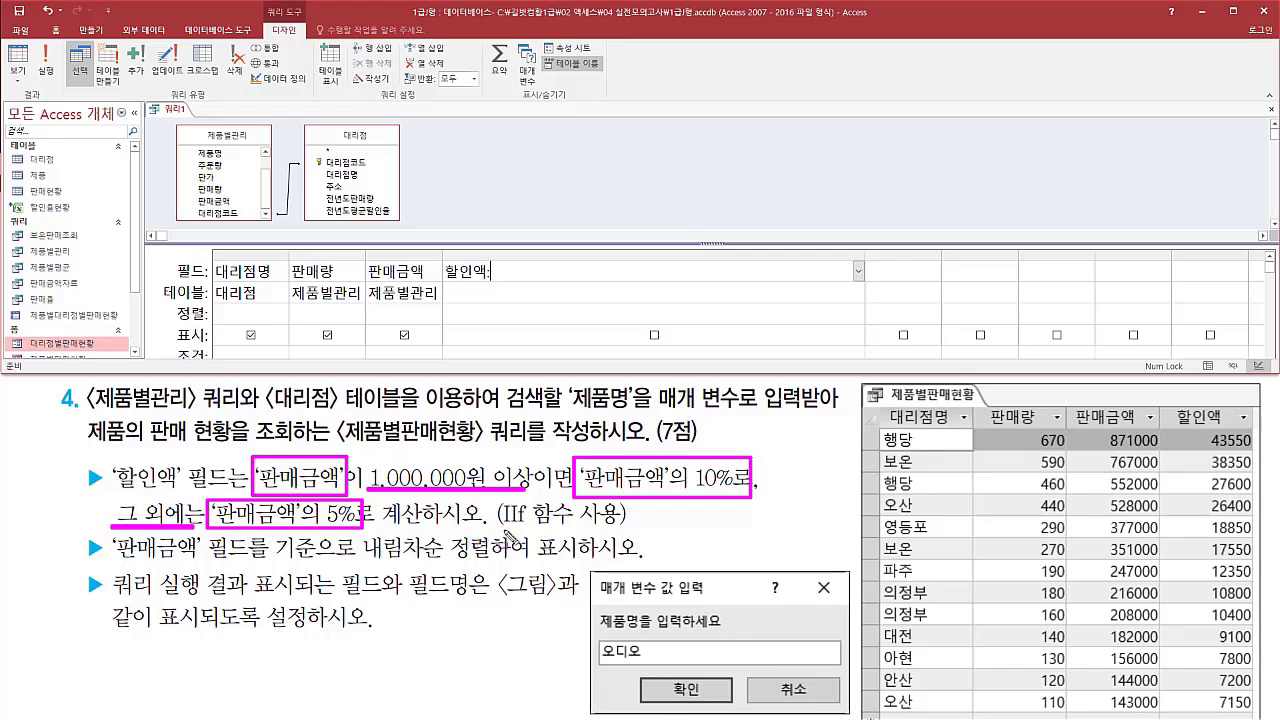
left_click_drag(498, 531, 611, 531)
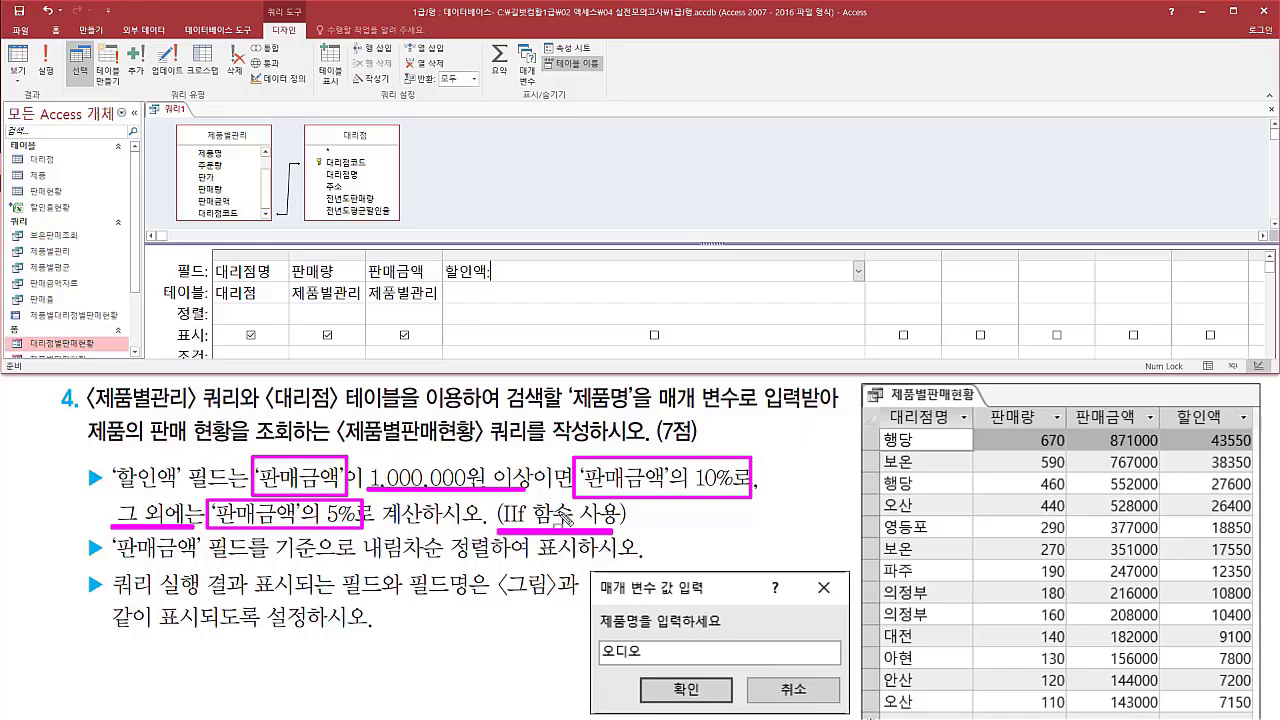
key("Escape")
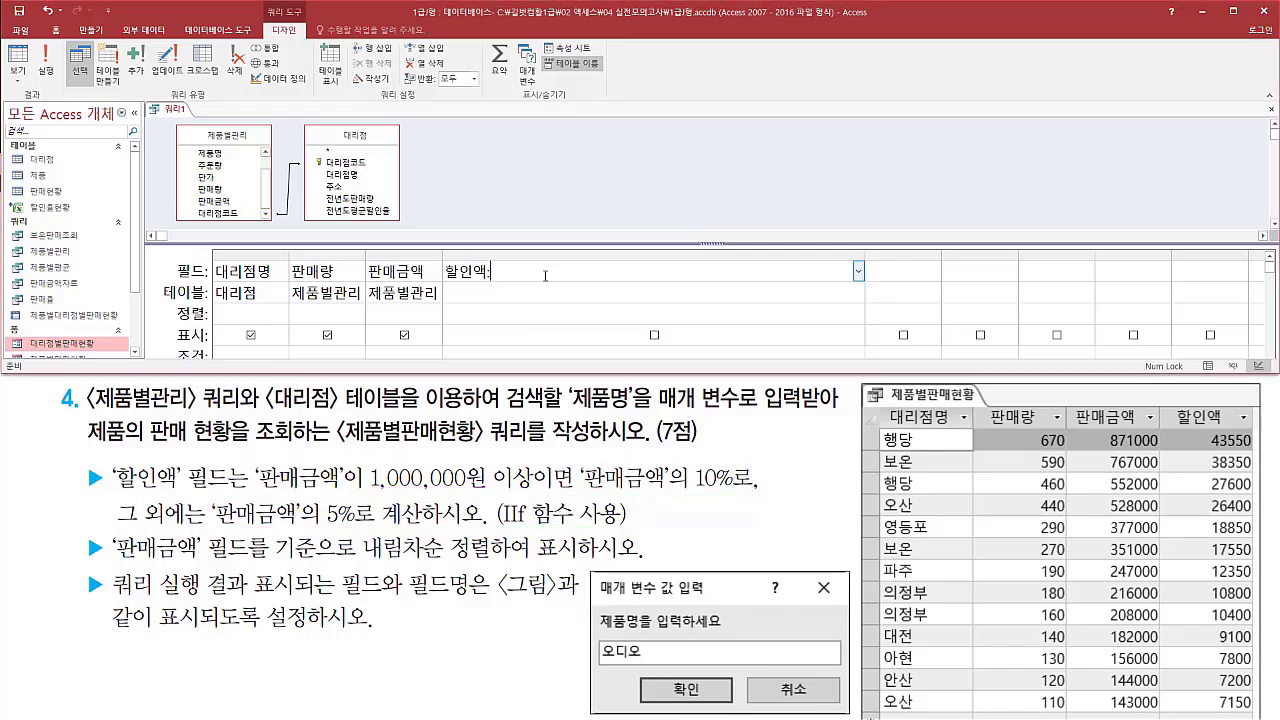
Step: Complete 할인액 with the expression iif([판매금액]>=1000000, [판매금액]*0.1, [판매금액]*0.05) and fit the column width to it
type("iif([판매금액")
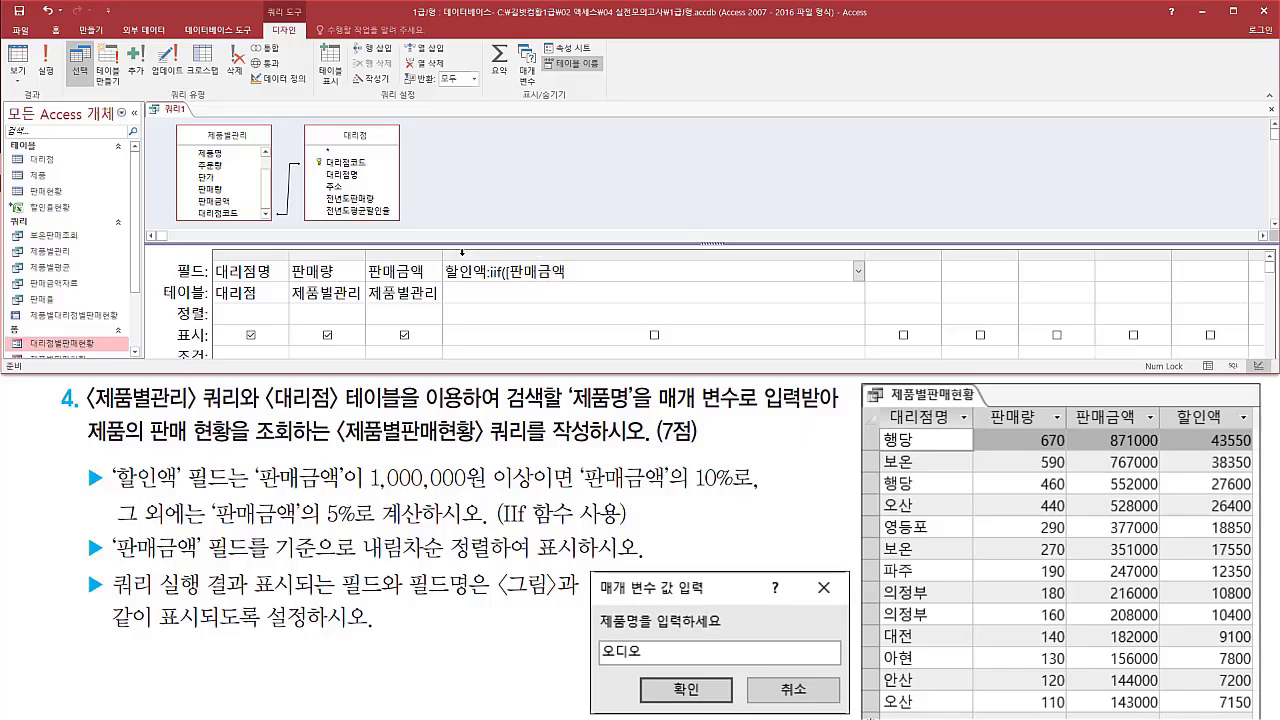
type("]")
type(">=1000000")
key("BackSpace")
key("BackSpace")
key("Hangul")
type("ㅍ")
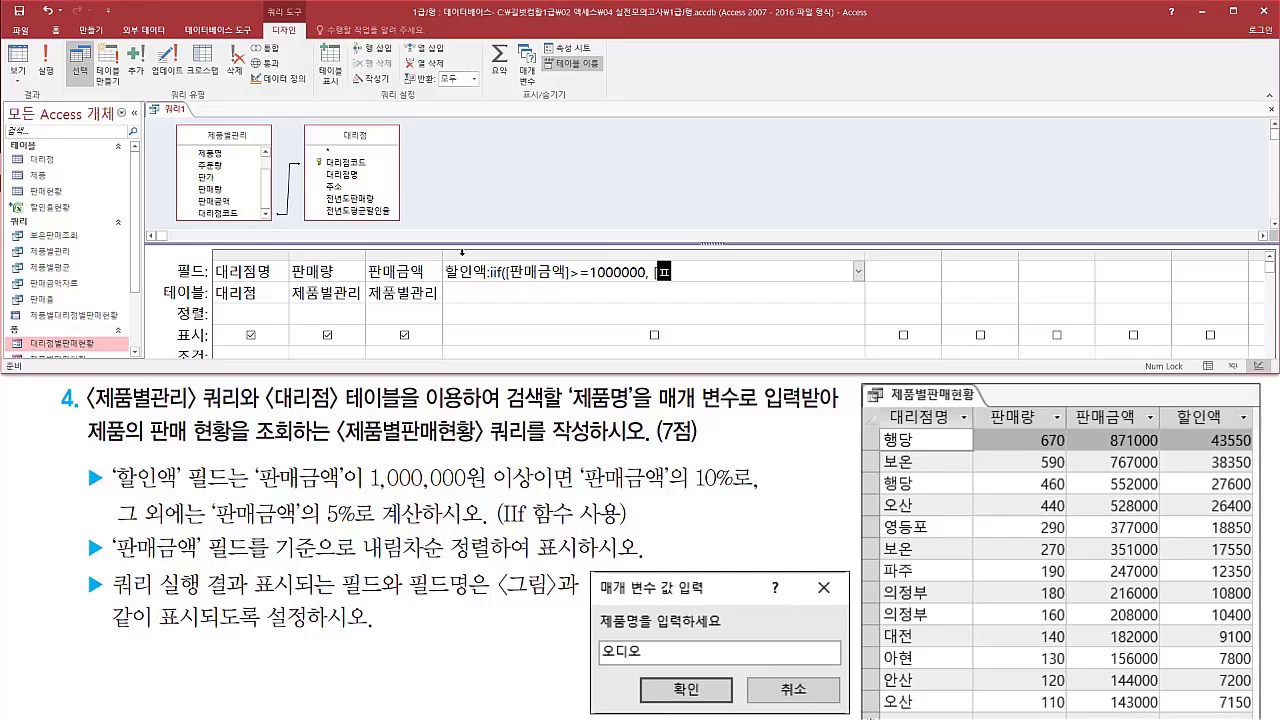
type("ㄱ")
type("매금액")
type("]")
type("*")
type("0.1, [")
type("판매금액")
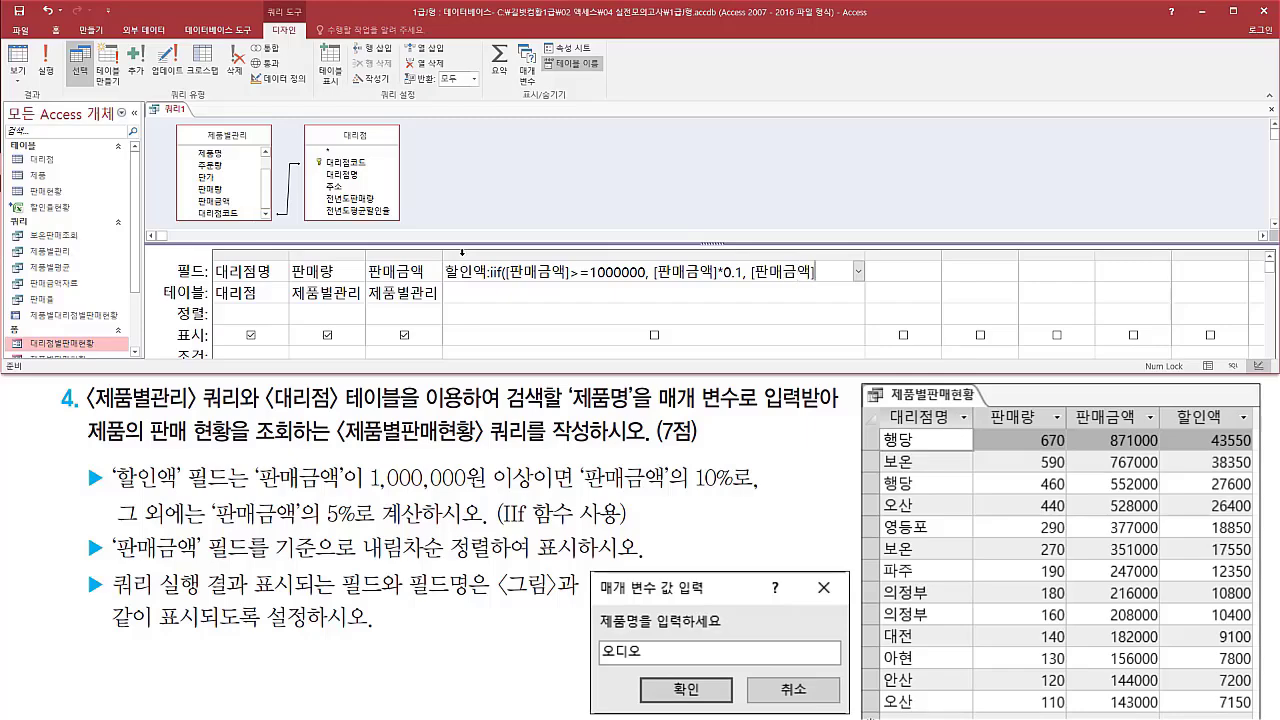
type("]*0.05)")
double_click(866, 256)
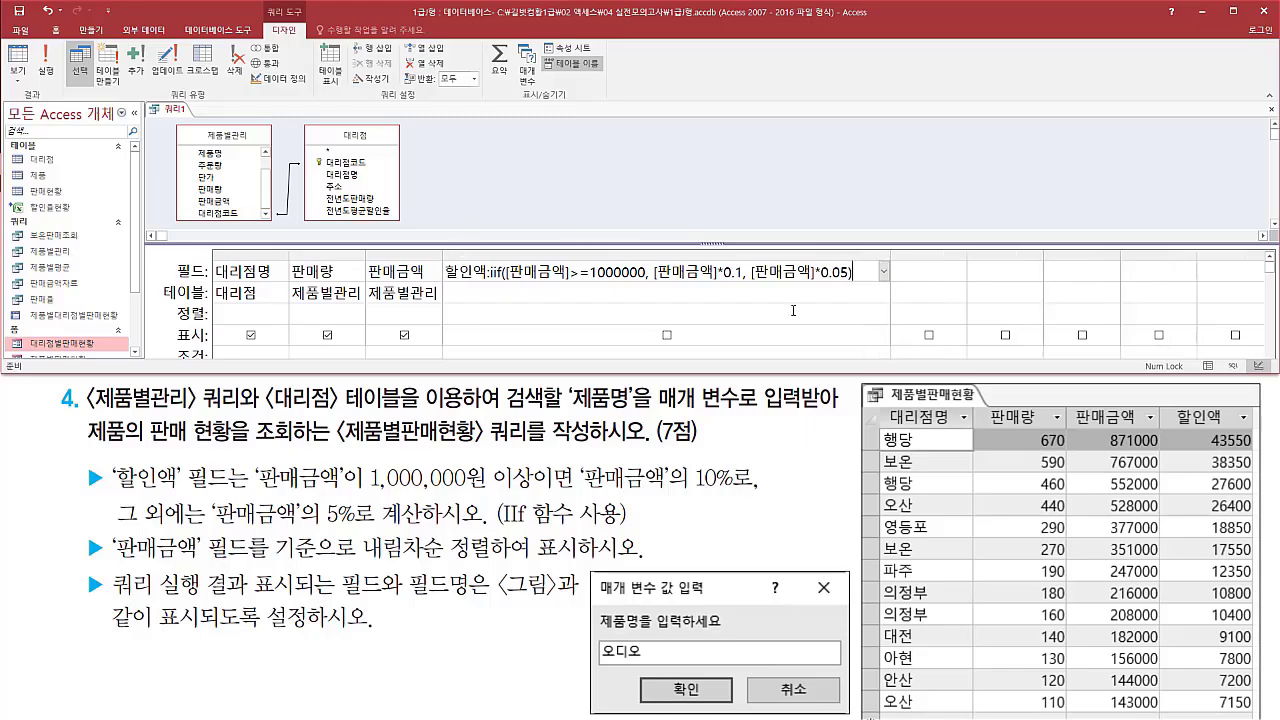
left_click(530, 290)
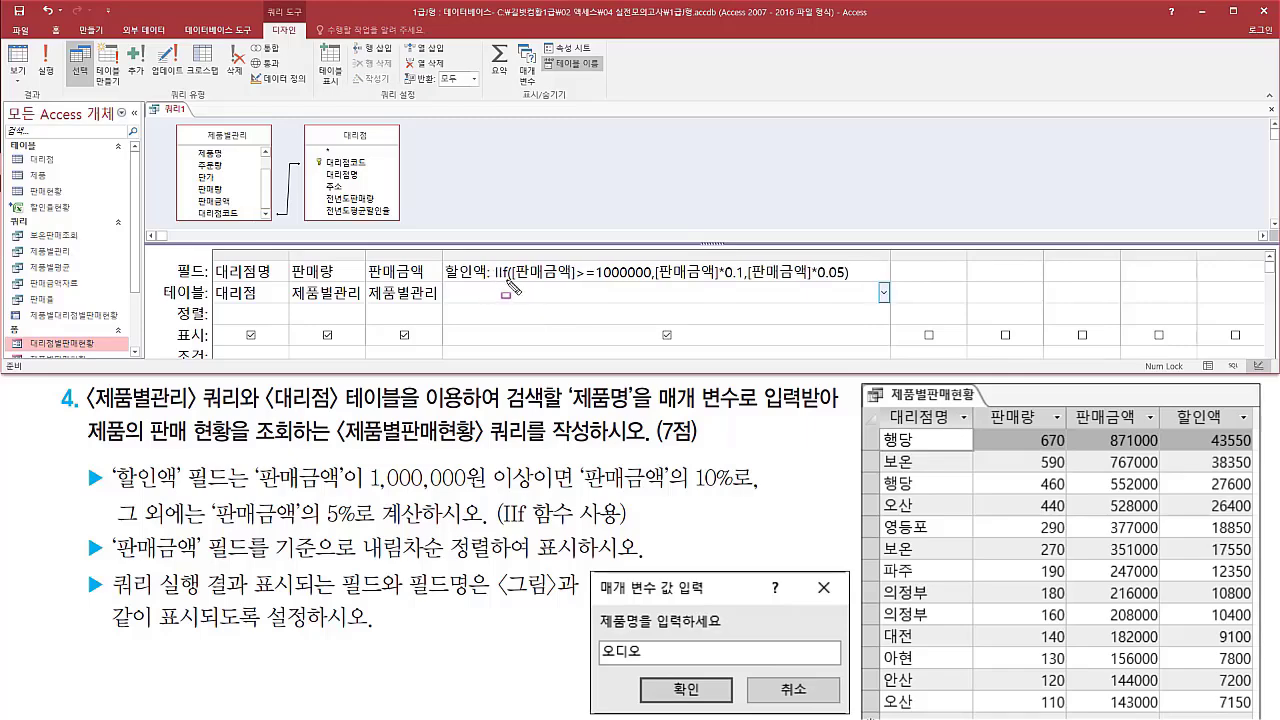
left_click_drag(512, 284, 843, 285)
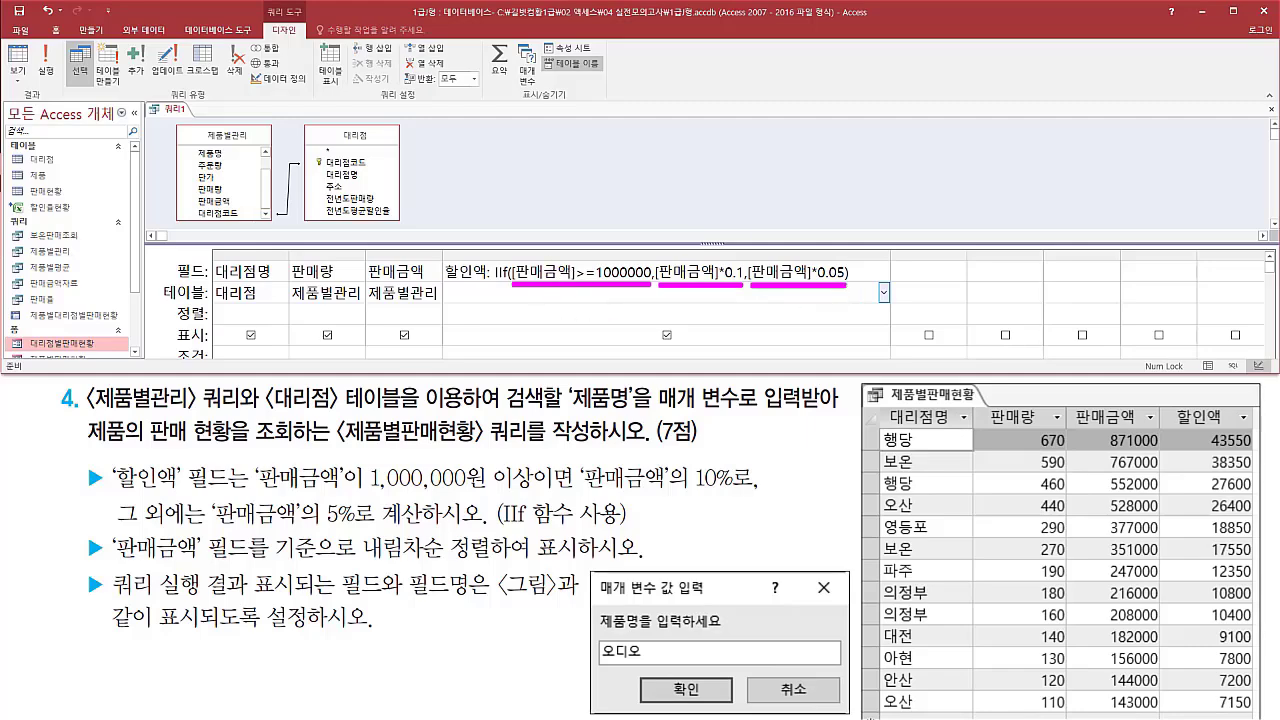
mouse_move(530, 256)
left_mouse_down()
mouse_move(541, 268)
mouse_move(552, 245)
left_mouse_up()
left_click_drag(826, 297, 836, 293)
left_click_drag(462, 291, 472, 288)
key("Escape")
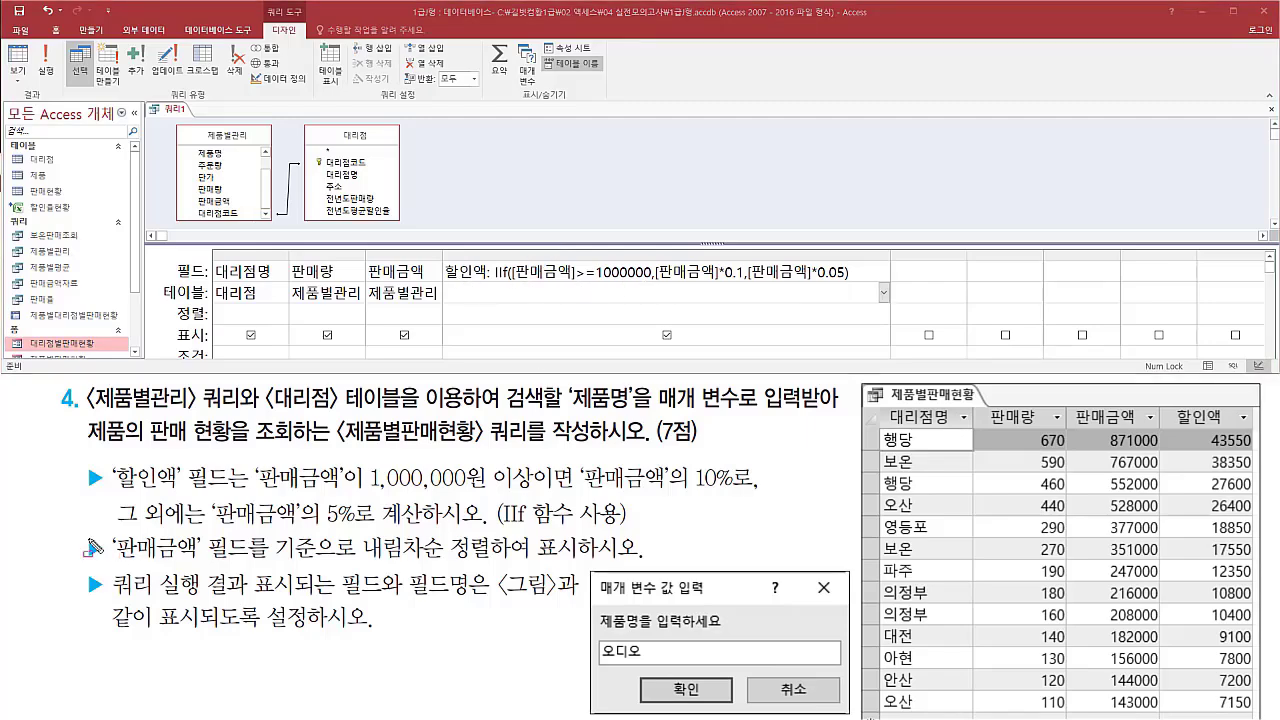
mouse_move(78, 530)
left_mouse_down()
mouse_move(120, 571)
mouse_move(378, 560)
mouse_move(606, 582)
mouse_move(636, 563)
left_mouse_up()
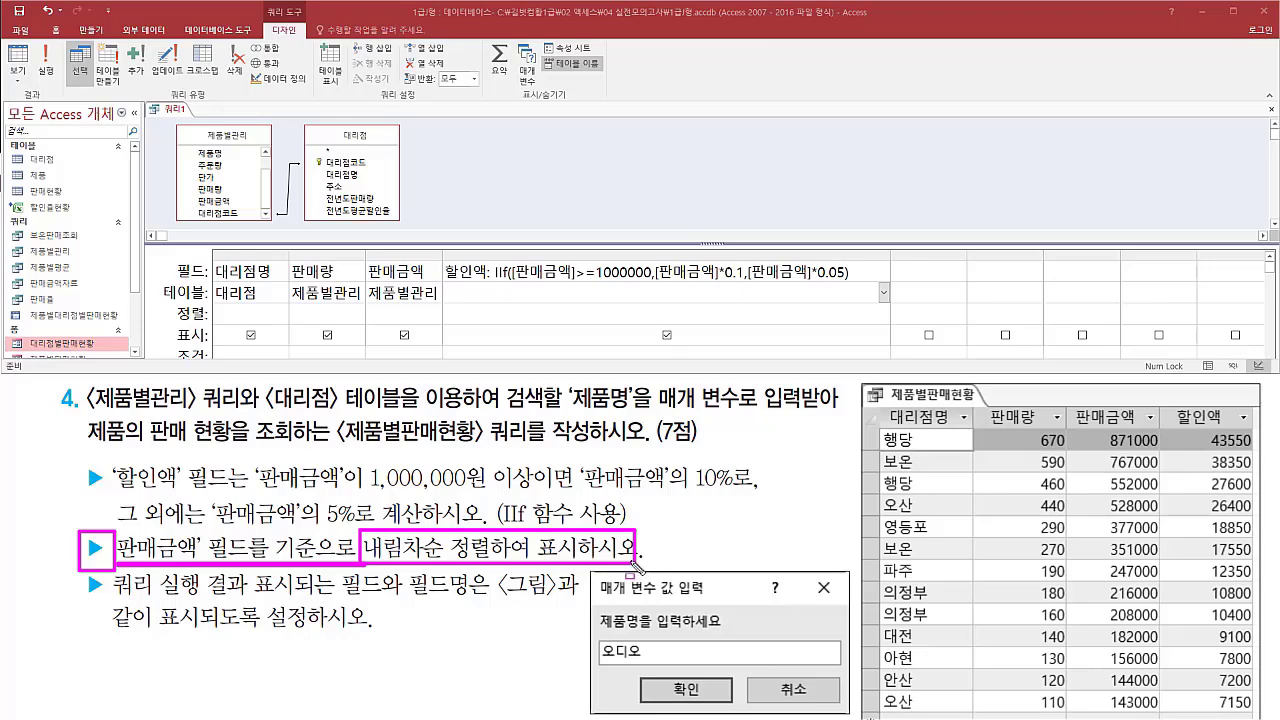
Step: Set the 판매금액 field's sort order to descending (내림차순) in the design grid
mouse_move(368, 262)
left_mouse_down()
mouse_move(386, 280)
mouse_move(447, 290)
left_mouse_up()
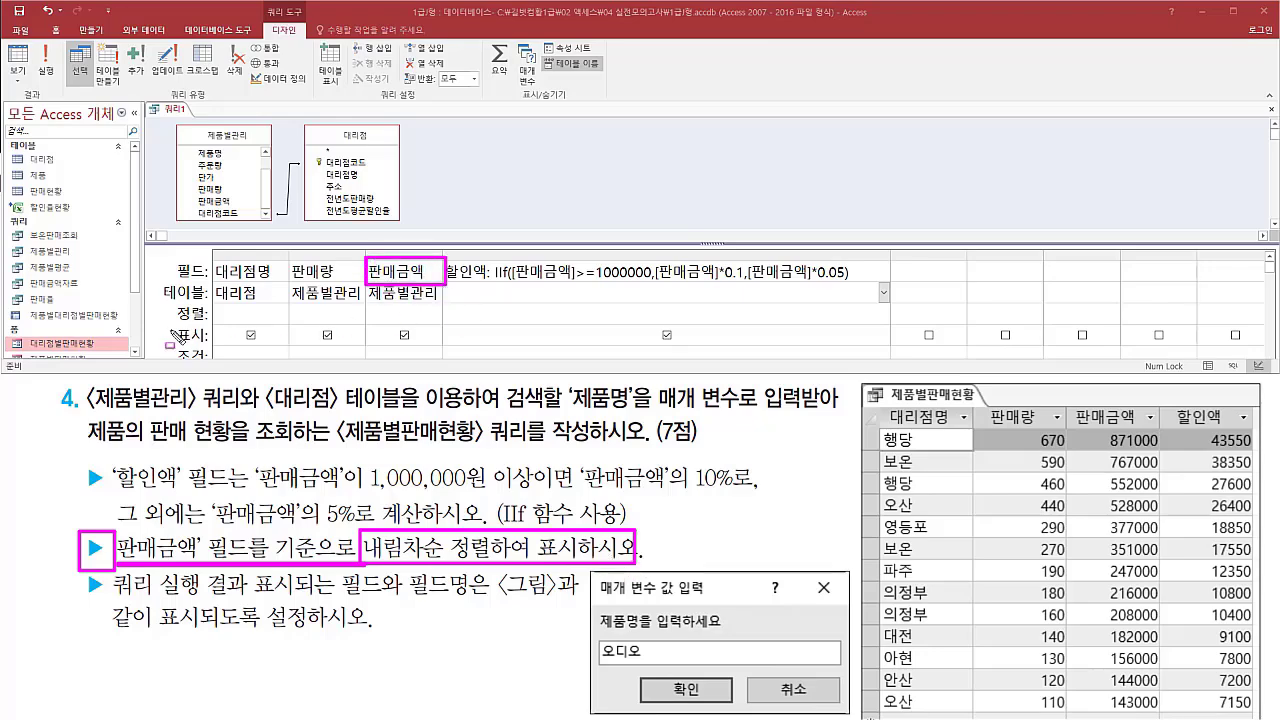
left_click_drag(166, 320, 218, 329)
left_click(436, 312)
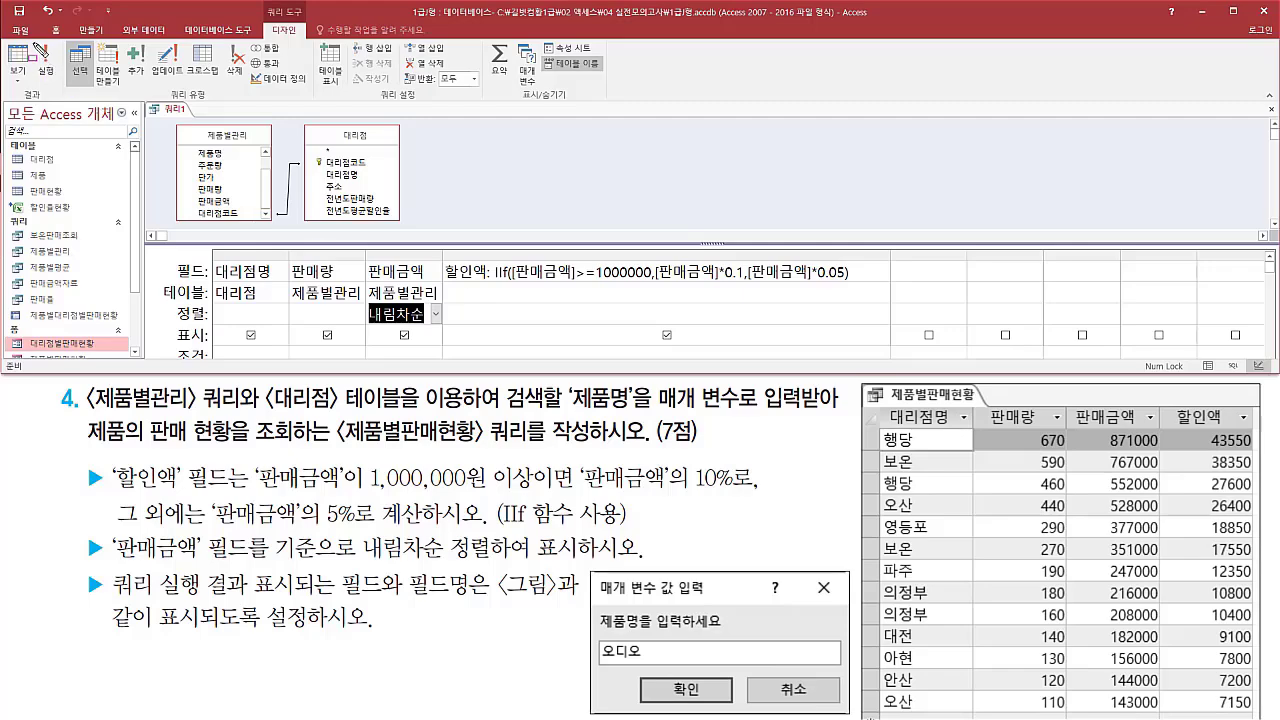
Step: Run the query and examine the 판매금액 order and the 할인액 values for sales above and below 1,000,000
left_click(45, 62)
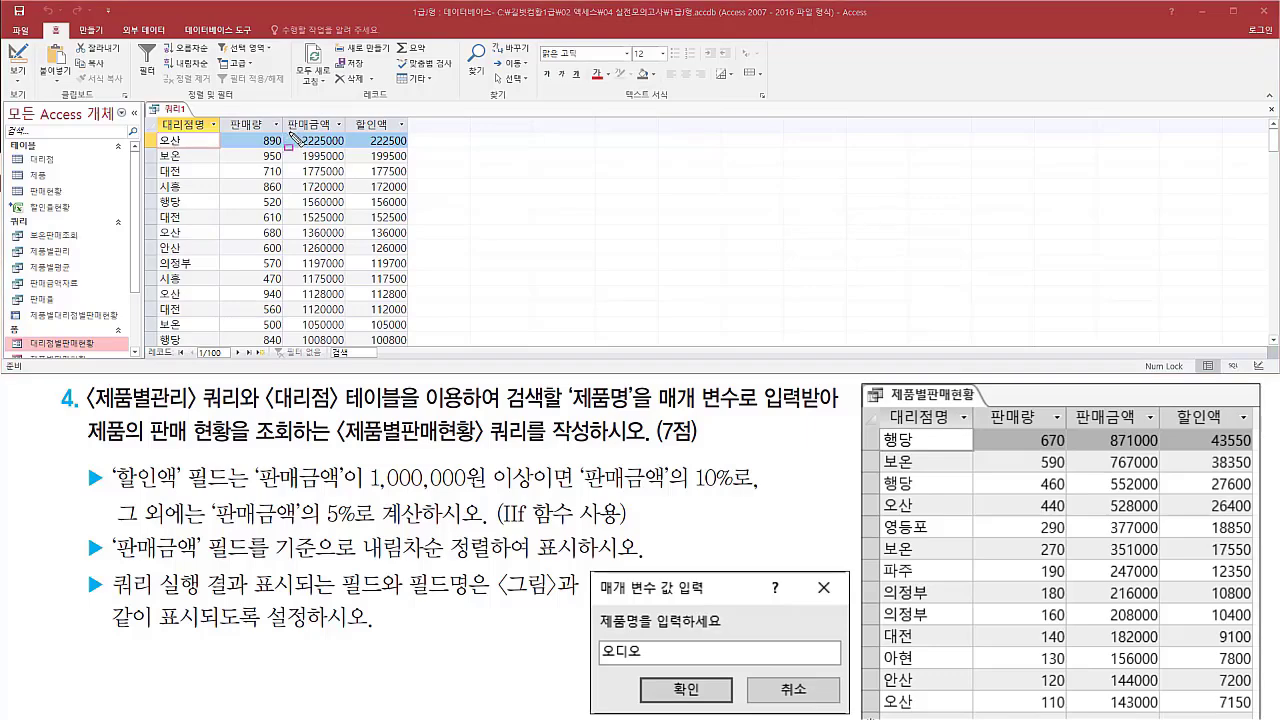
mouse_move(290, 132)
left_mouse_down()
mouse_move(346, 262)
mouse_move(350, 346)
left_mouse_up()
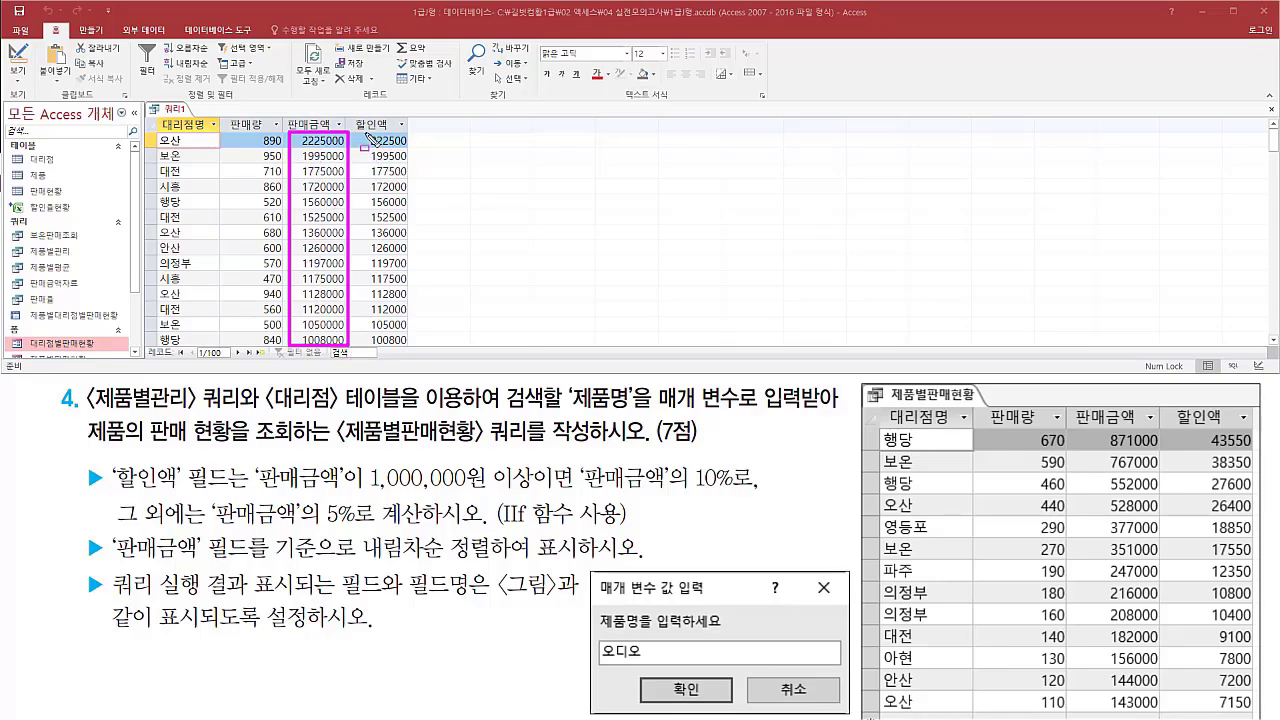
left_click_drag(366, 128, 410, 350)
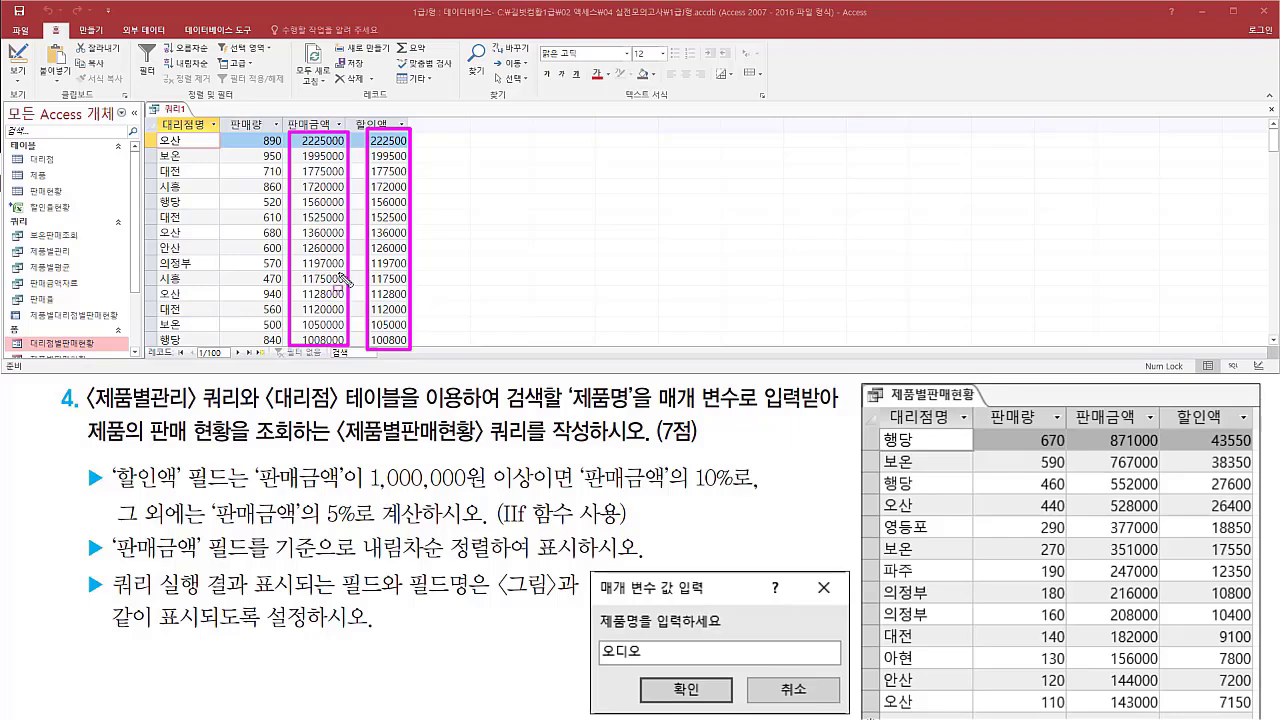
key("Escape")
scroll(340, 278, "down", 4)
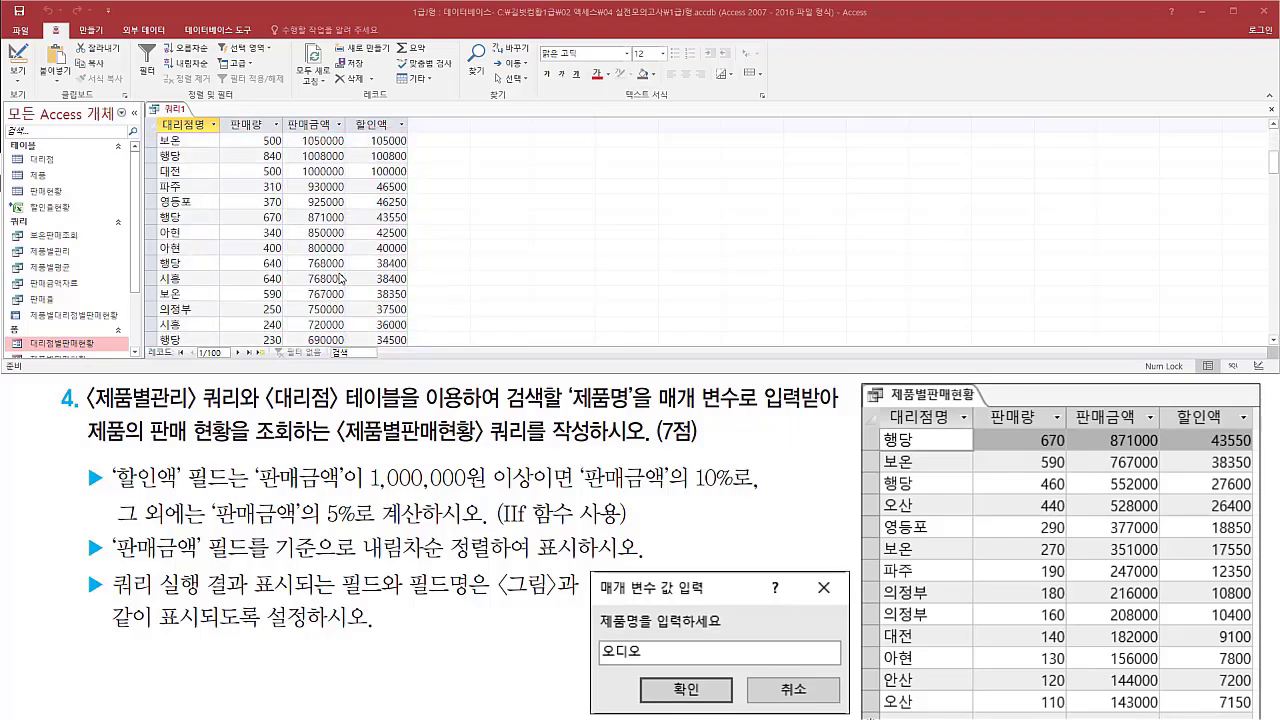
key("ctrl+2")
mouse_move(291, 177)
left_mouse_down()
mouse_move(309, 286)
mouse_move(346, 350)
left_mouse_up()
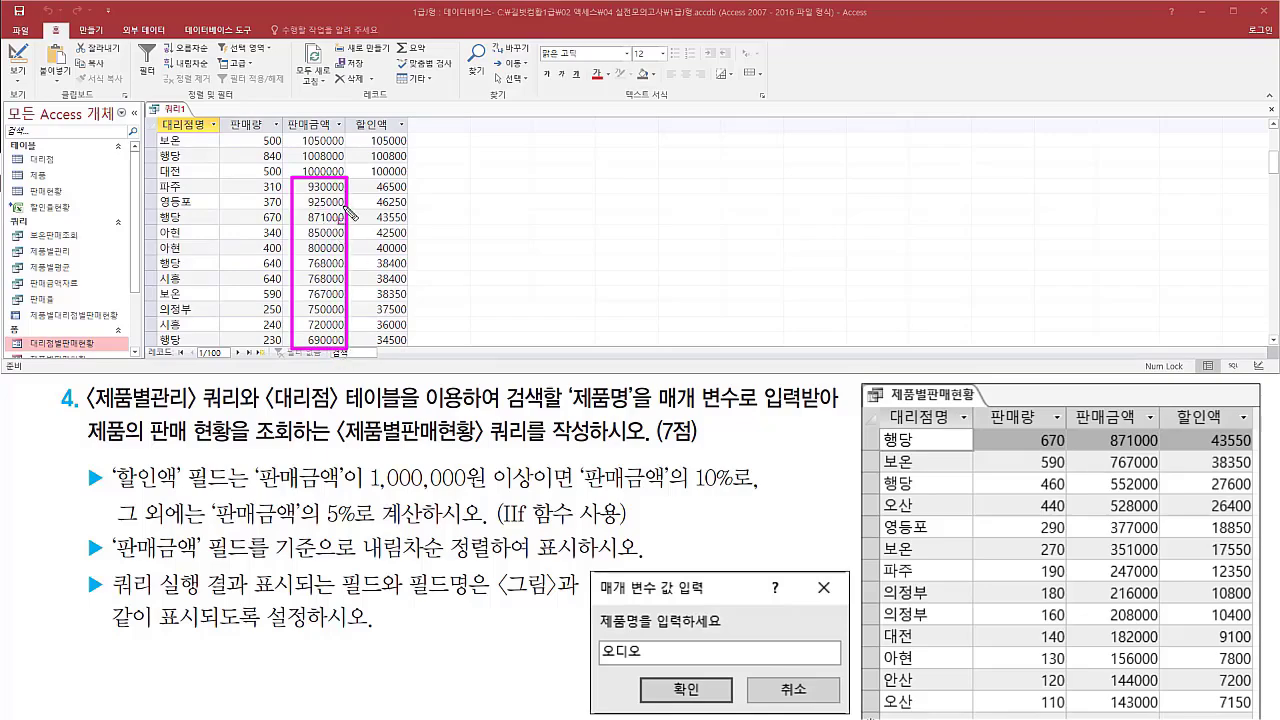
mouse_move(367, 179)
left_mouse_down()
mouse_move(367, 262)
mouse_move(418, 354)
left_mouse_up()
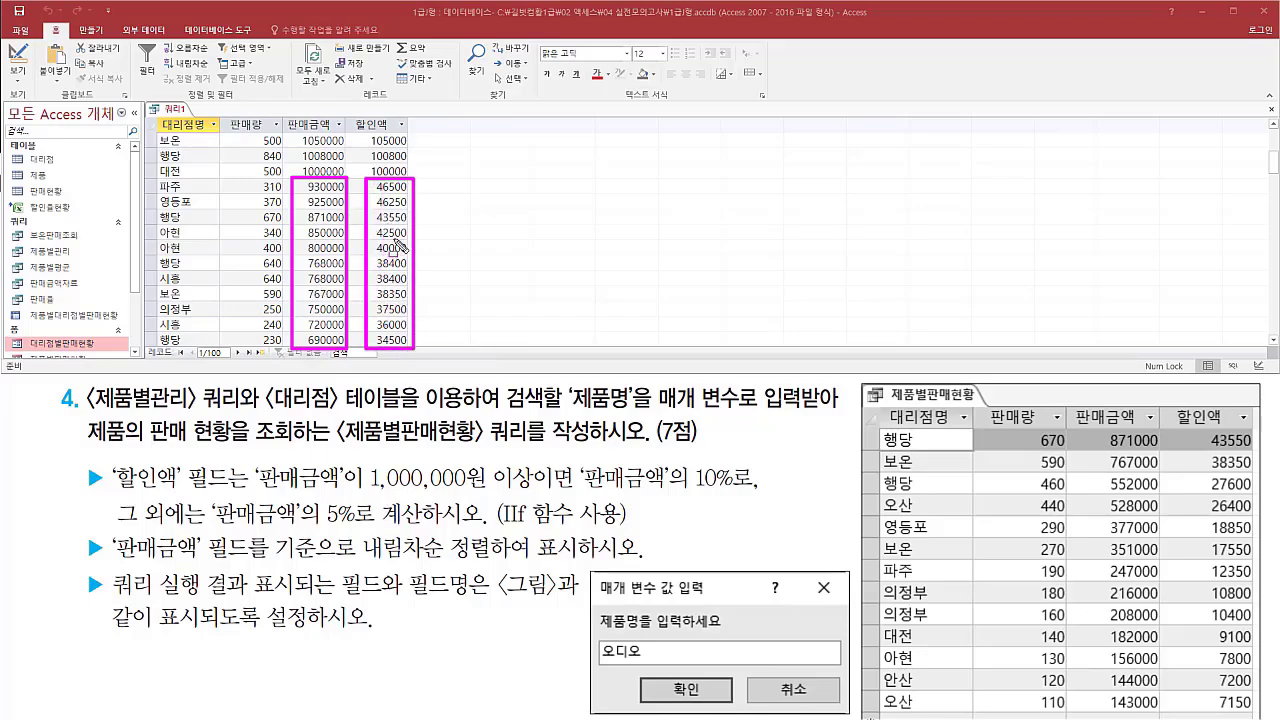
key("Escape")
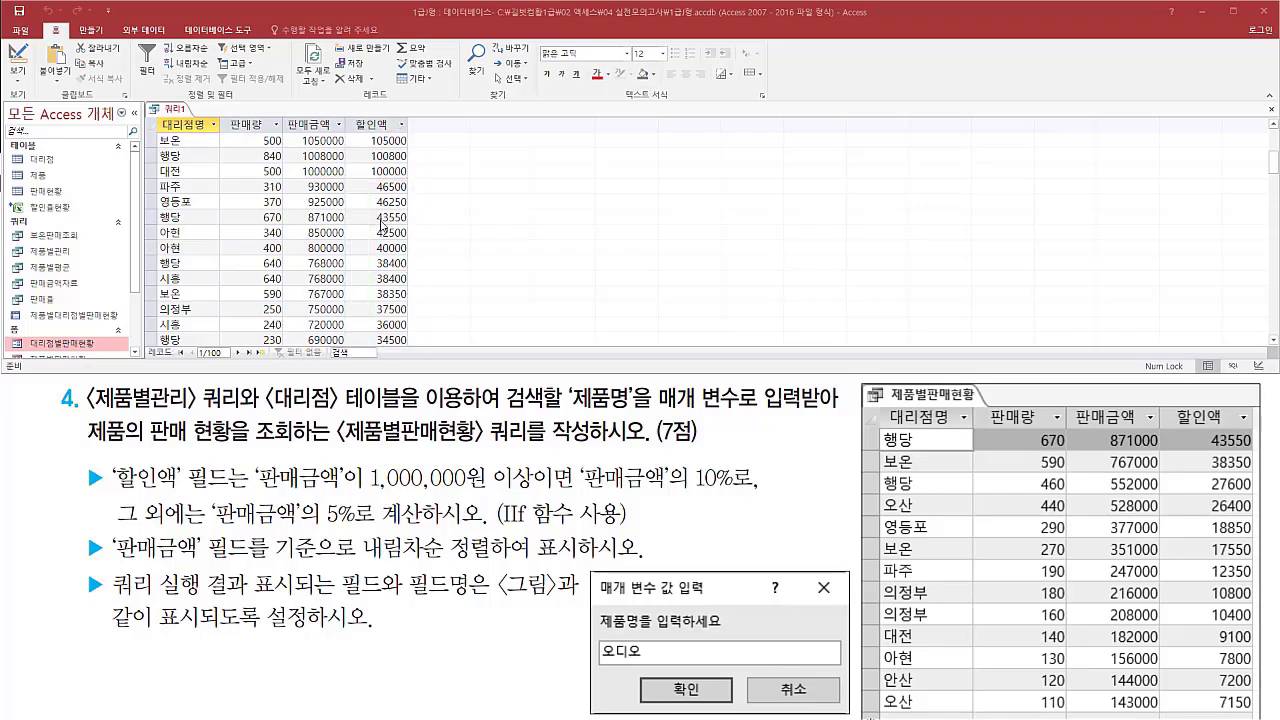
scroll(382, 224, "up", 5)
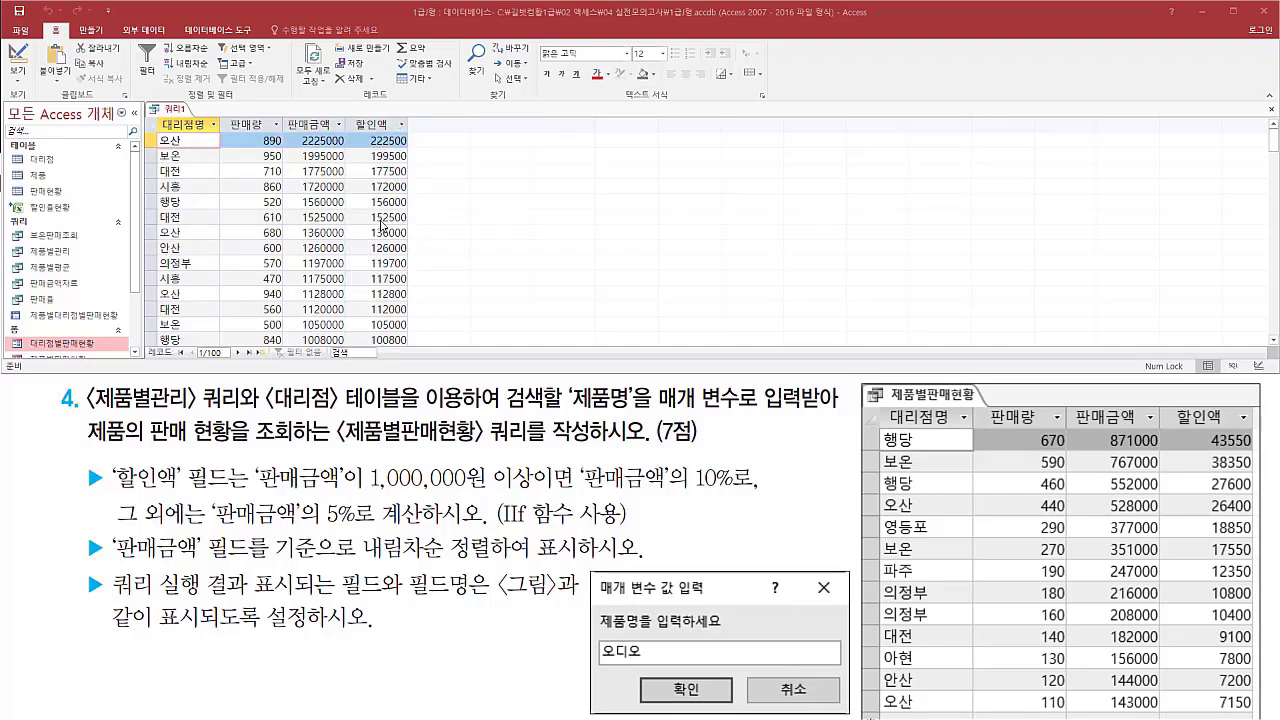
left_click_drag(142, 343, 268, 360)
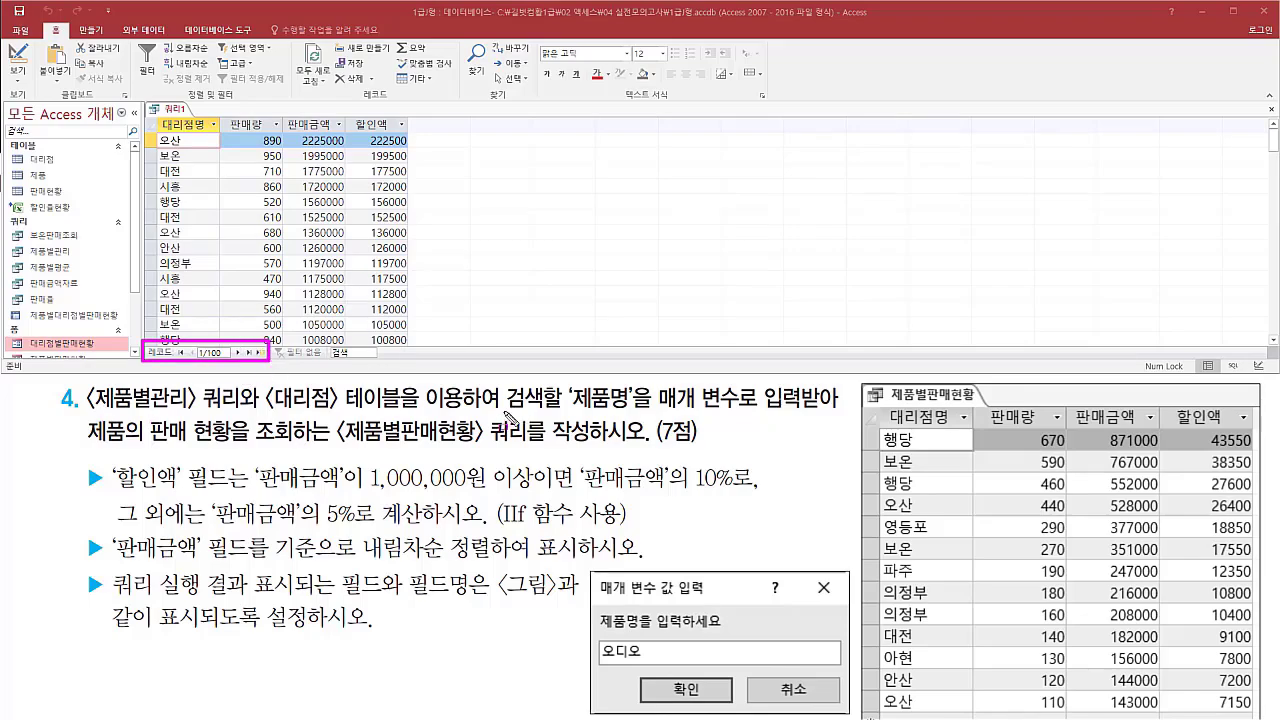
left_click_drag(508, 416, 848, 418)
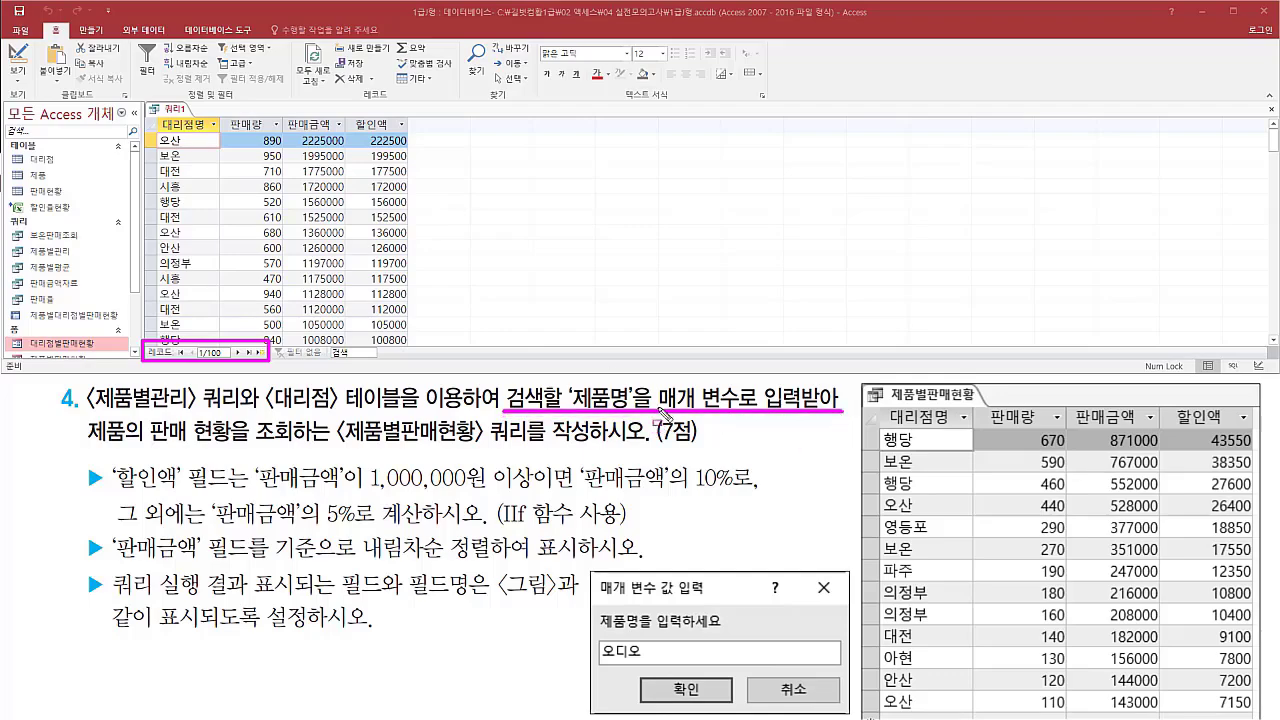
left_click_drag(80, 450, 331, 453)
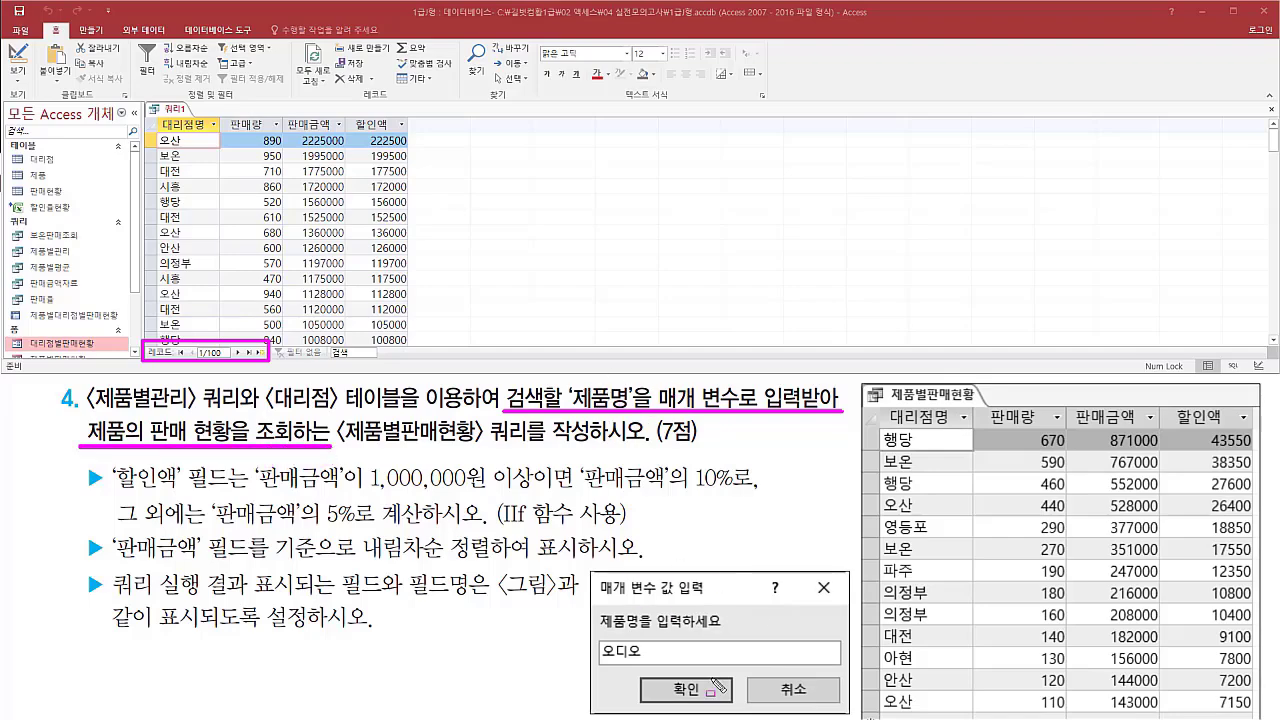
key("Escape")
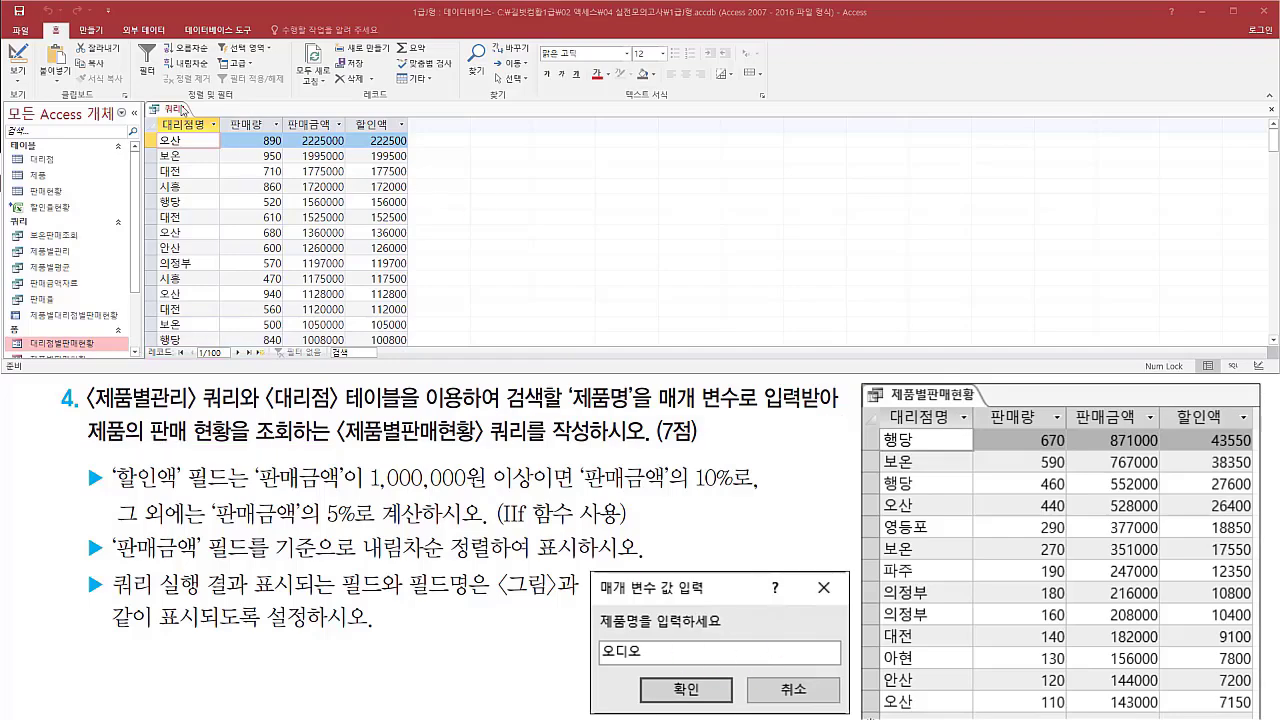
Step: Return the query to design view and add 제품명 from 제품별관리 as the fifth column of the grid
right_click(178, 109)
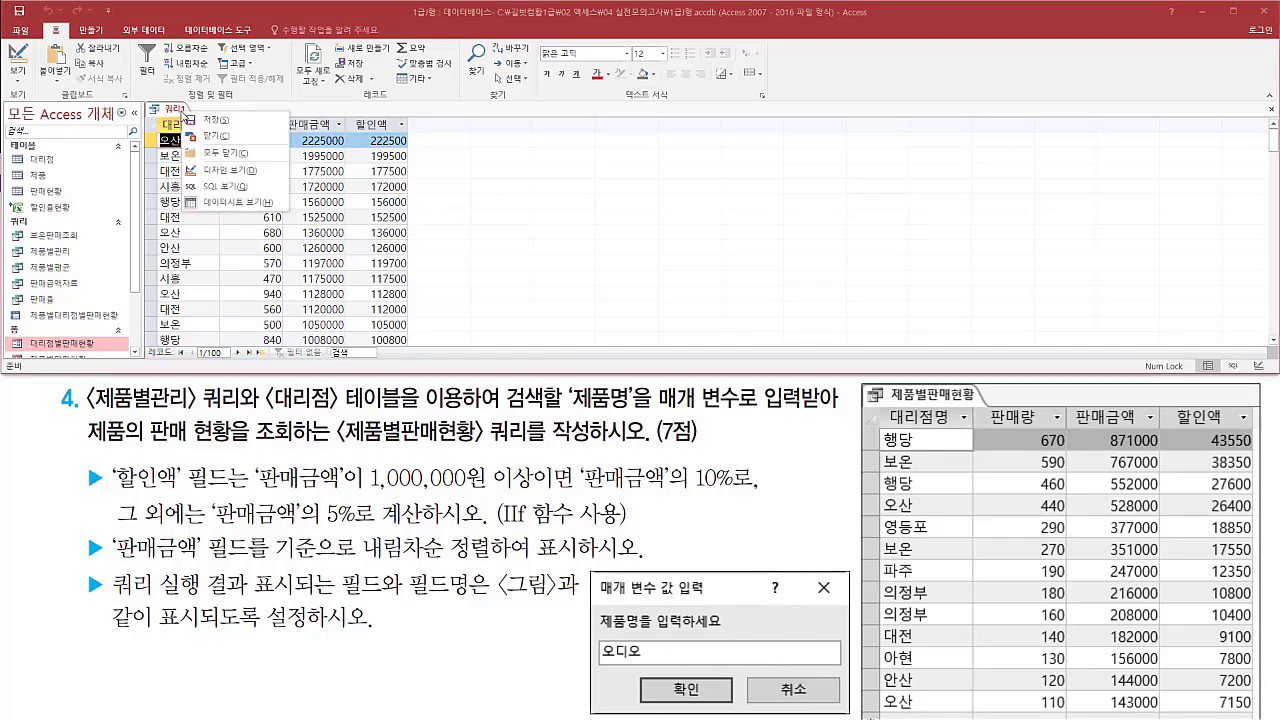
left_click(230, 170)
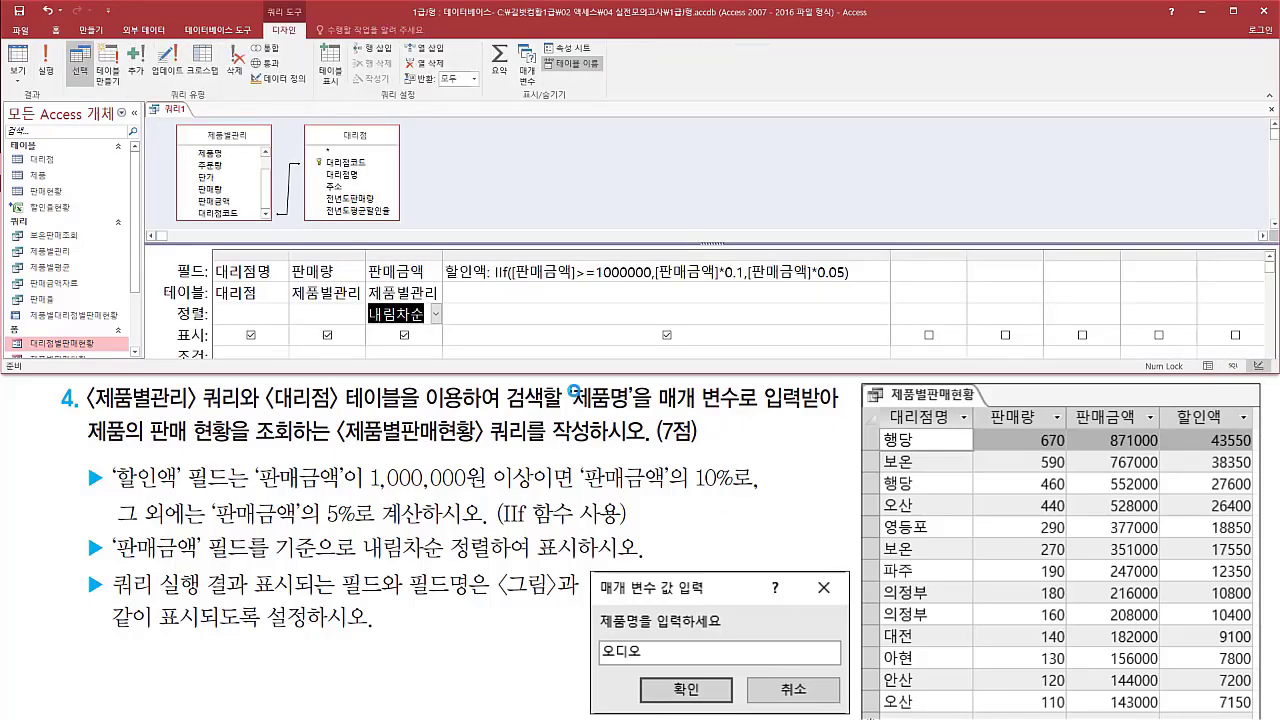
left_click_drag(562, 383, 654, 432)
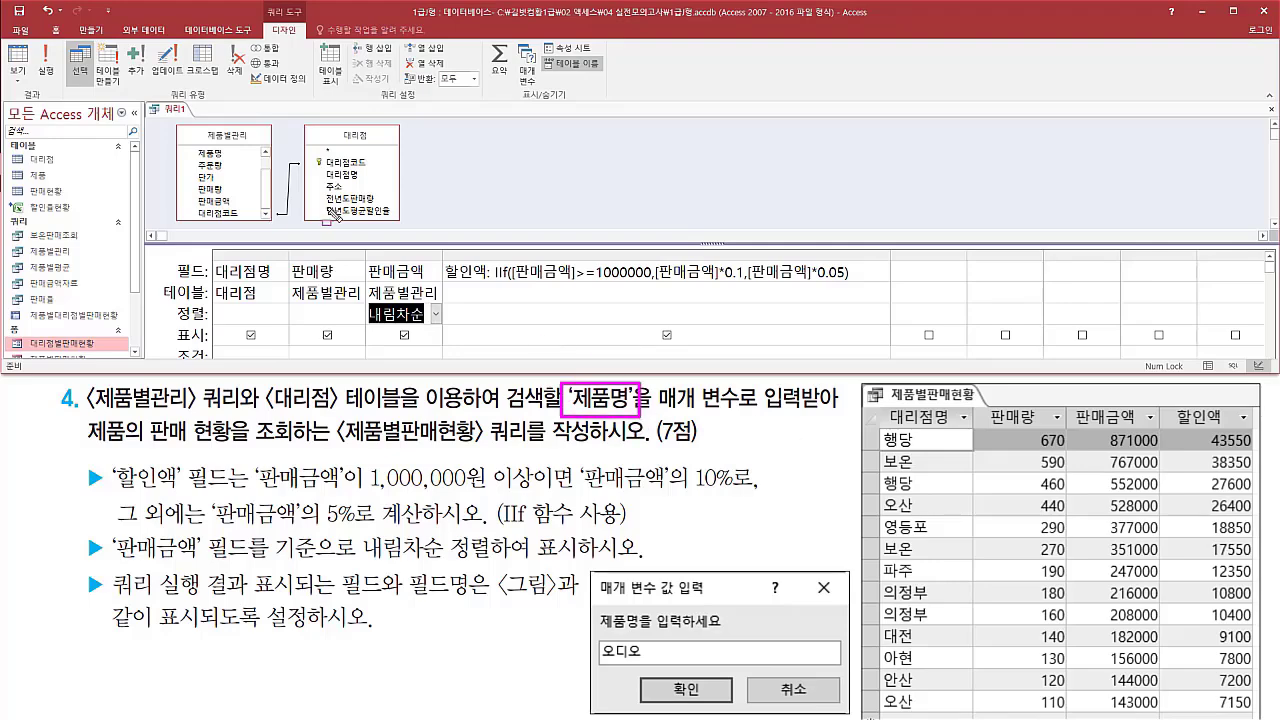
left_click(210, 154)
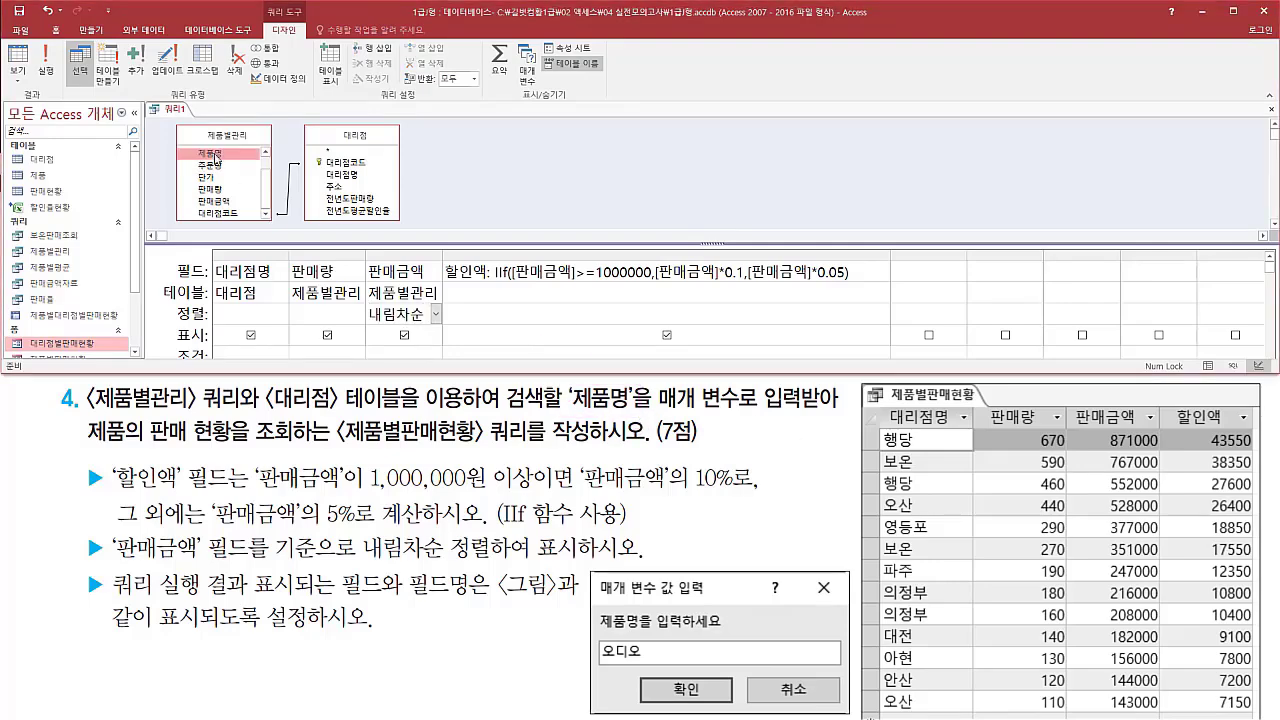
mouse_move(215, 157)
left_mouse_down()
mouse_move(915, 271)
mouse_move(968, 308)
left_mouse_up()
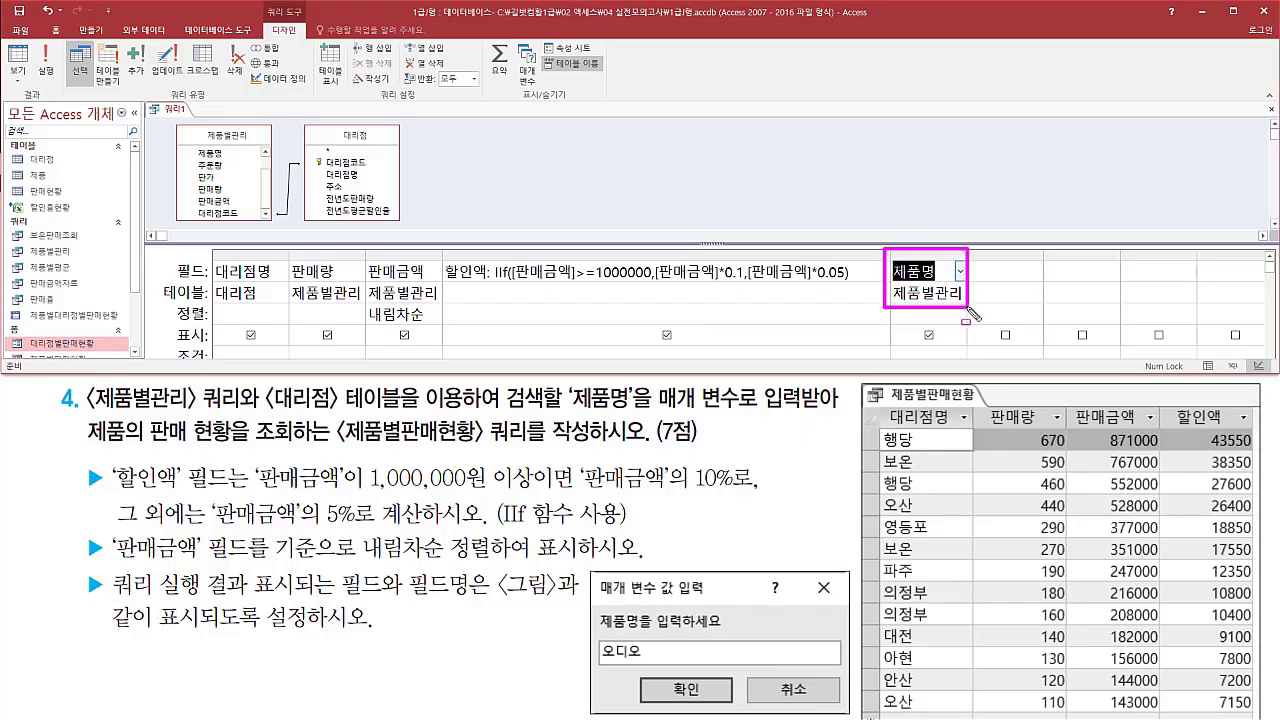
right_click(972, 315)
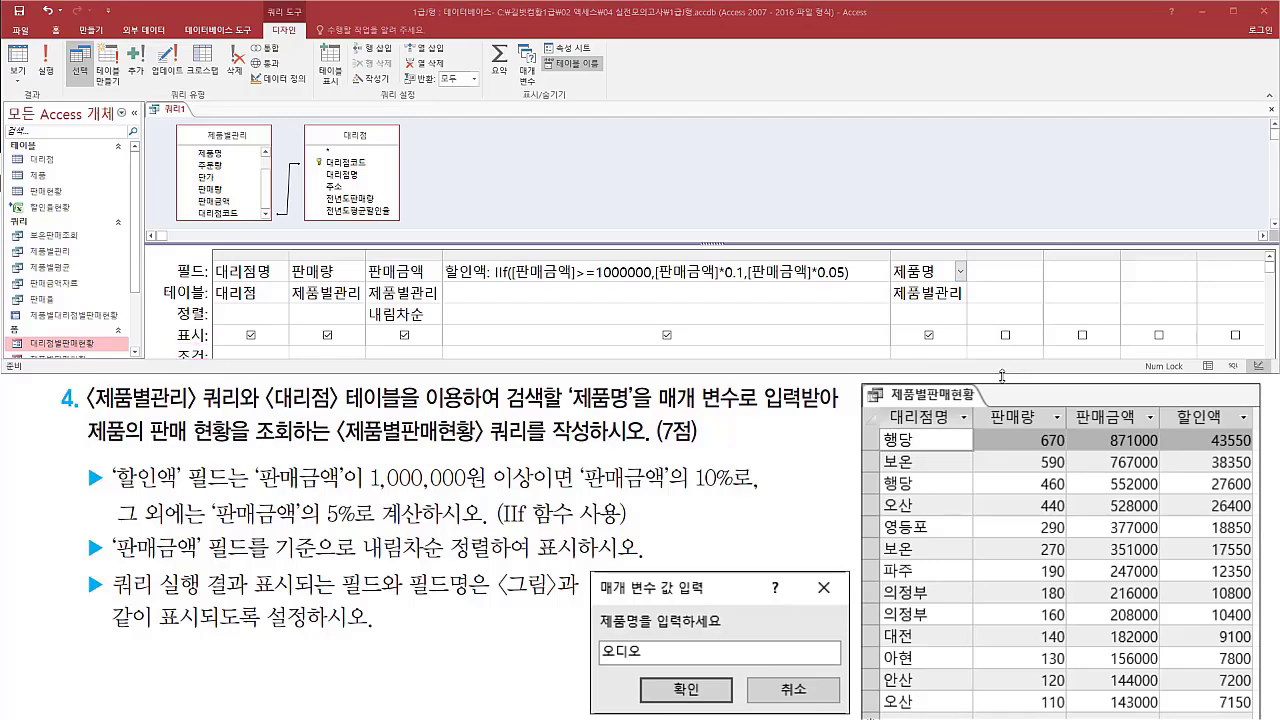
Step: Widen the 제품명 column and set its criterion to the parameter prompt [제품명을 입력하세요]
left_click_drag(1002, 375, 1003, 384)
left_click(956, 360)
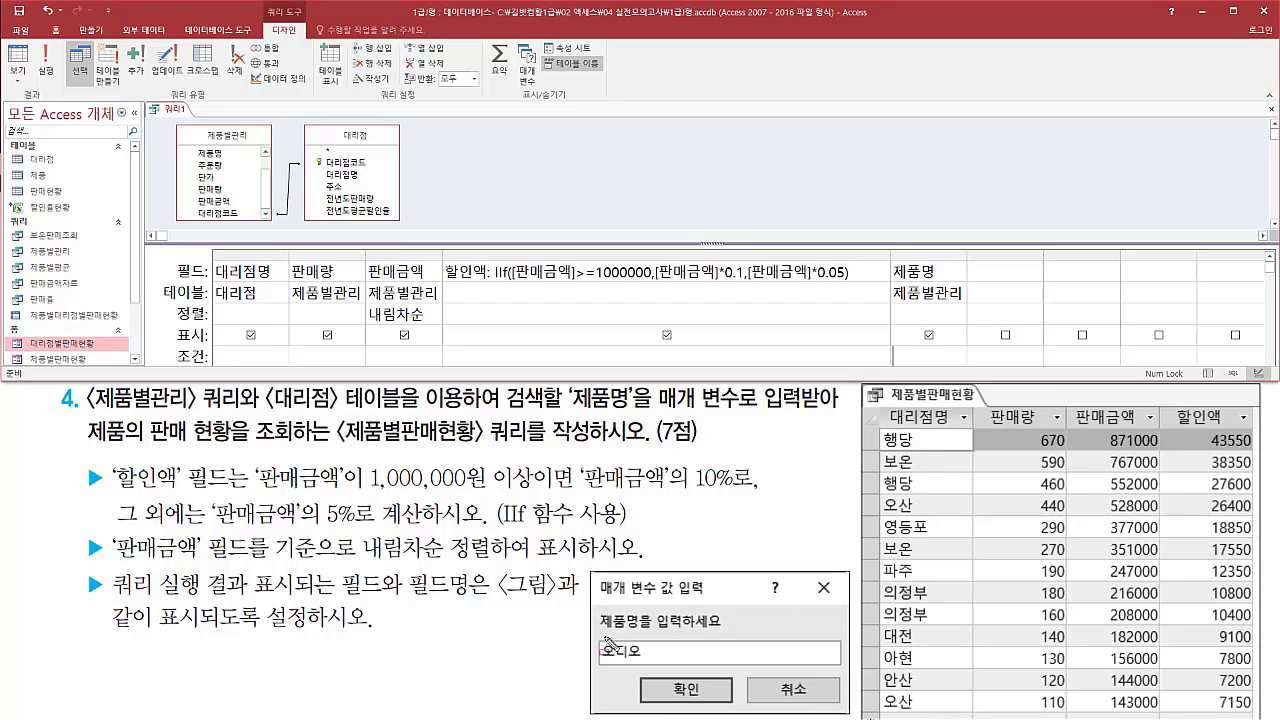
mouse_move(600, 631)
left_mouse_down()
mouse_move(710, 630)
mouse_move(730, 609)
mouse_move(734, 631)
left_mouse_up()
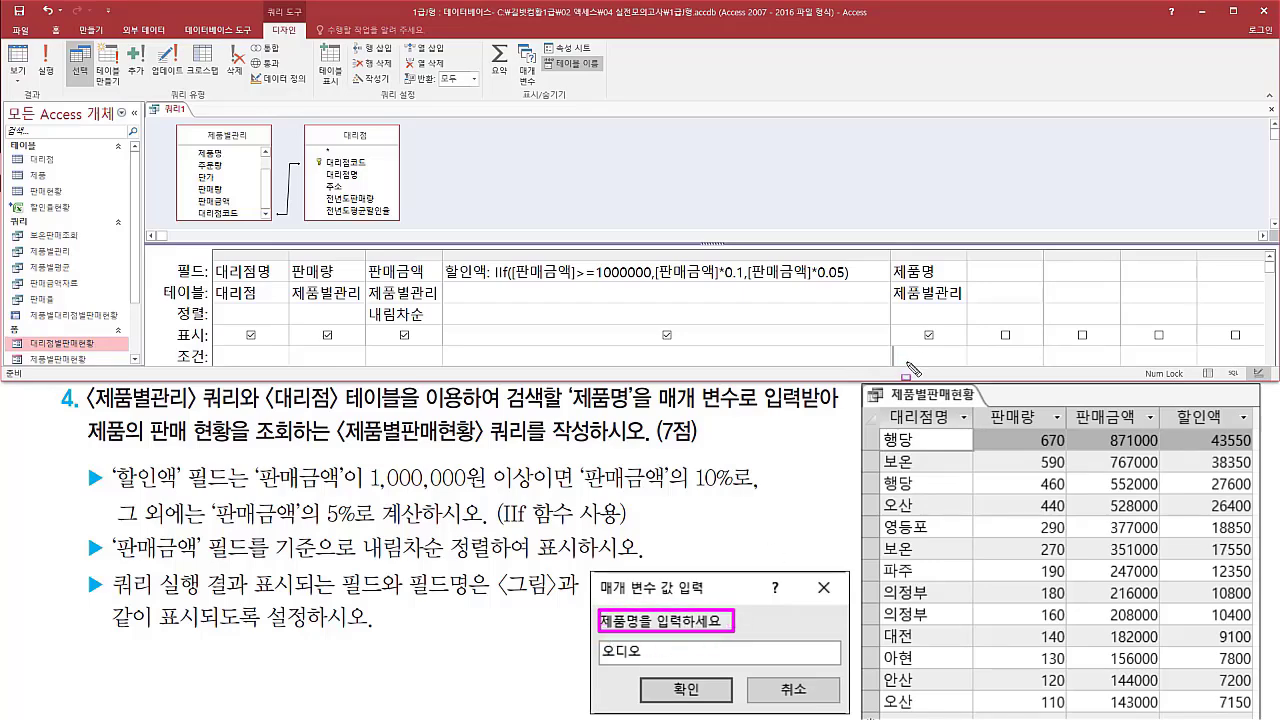
key("Escape")
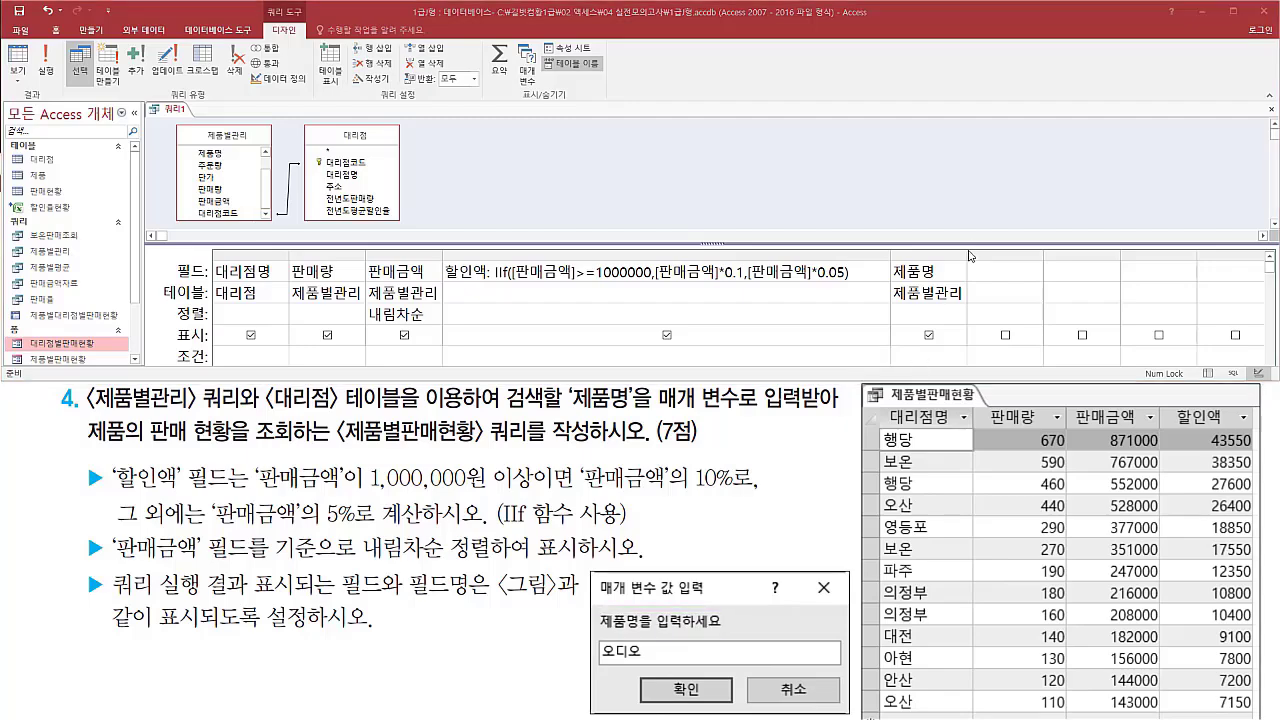
left_click_drag(967, 260, 1105, 262)
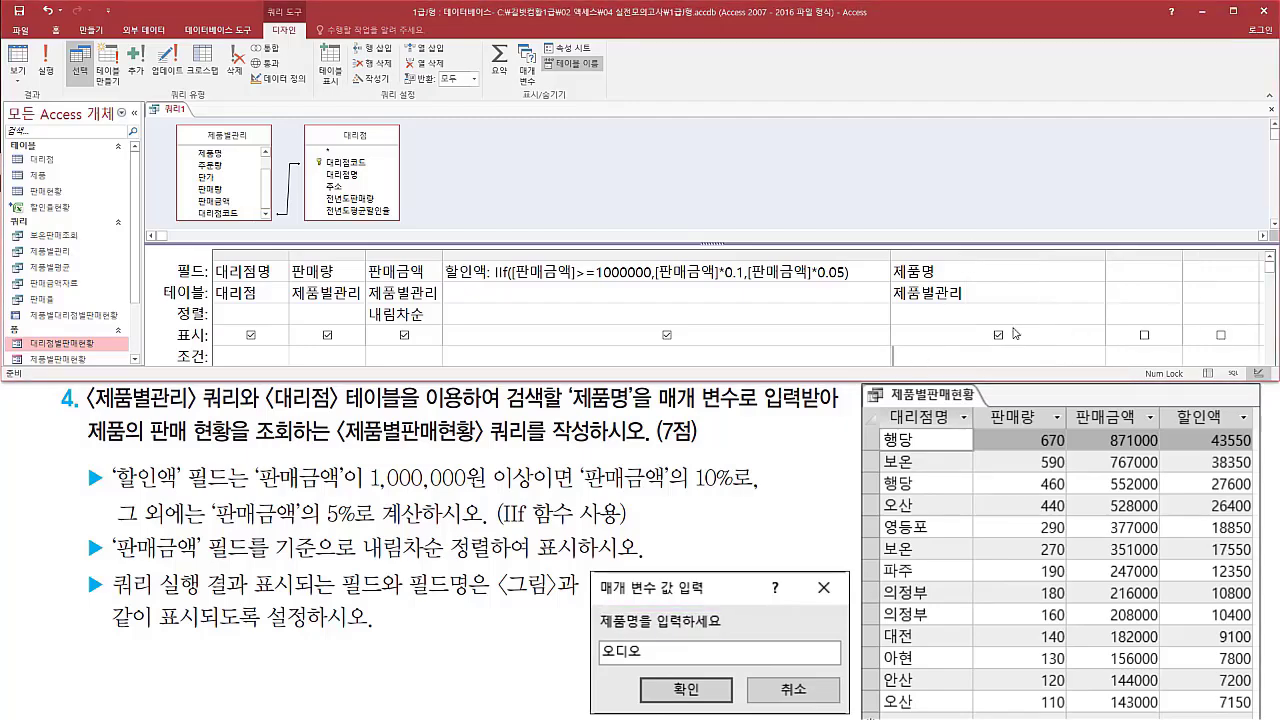
left_click(946, 357)
type("[제품며")
type("ㅇ을")
type(" 입력하세요")
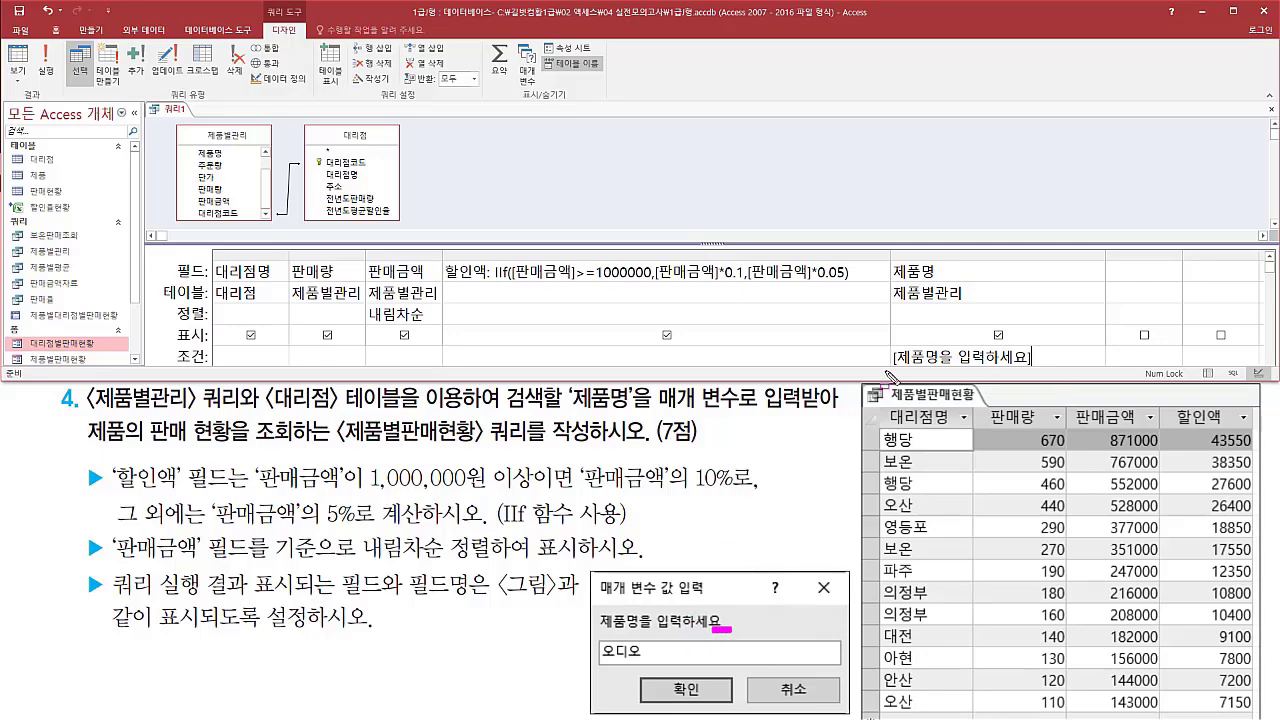
mouse_move(886, 371)
left_mouse_down()
mouse_move(1040, 372)
mouse_move(1047, 347)
left_mouse_up()
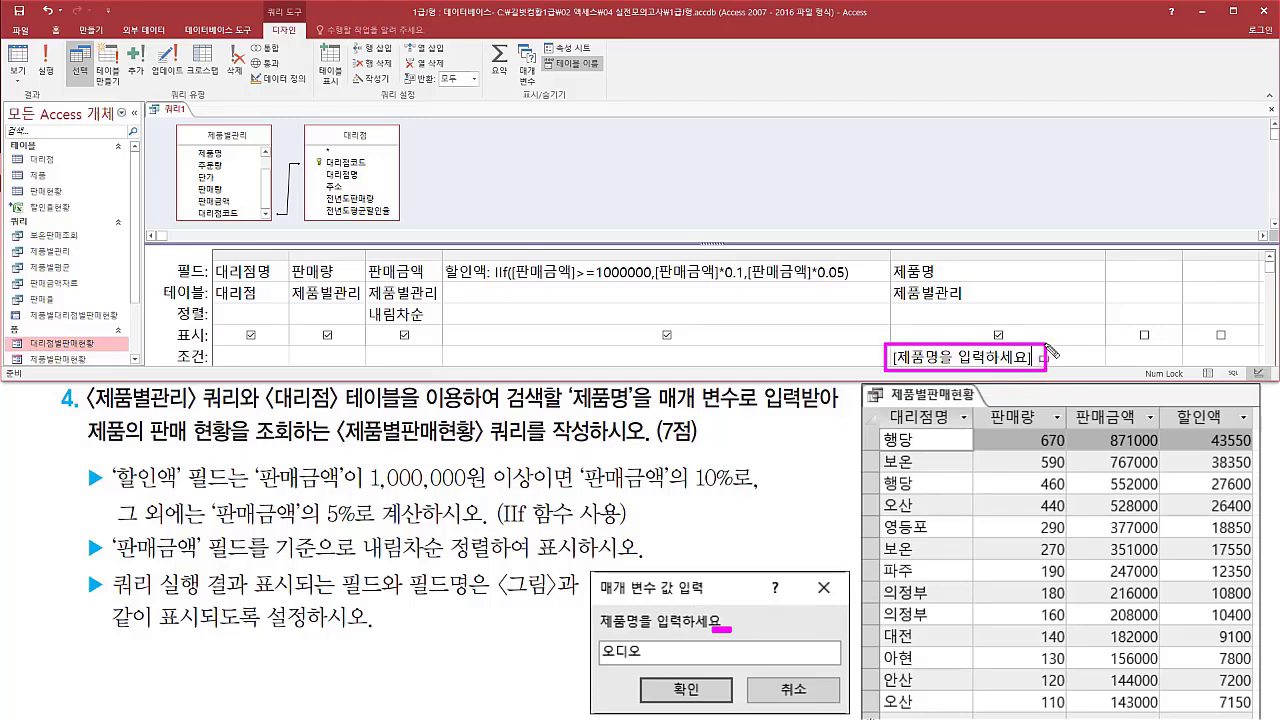
mouse_move(604, 667)
left_mouse_down()
mouse_move(652, 664)
mouse_move(652, 641)
left_mouse_up()
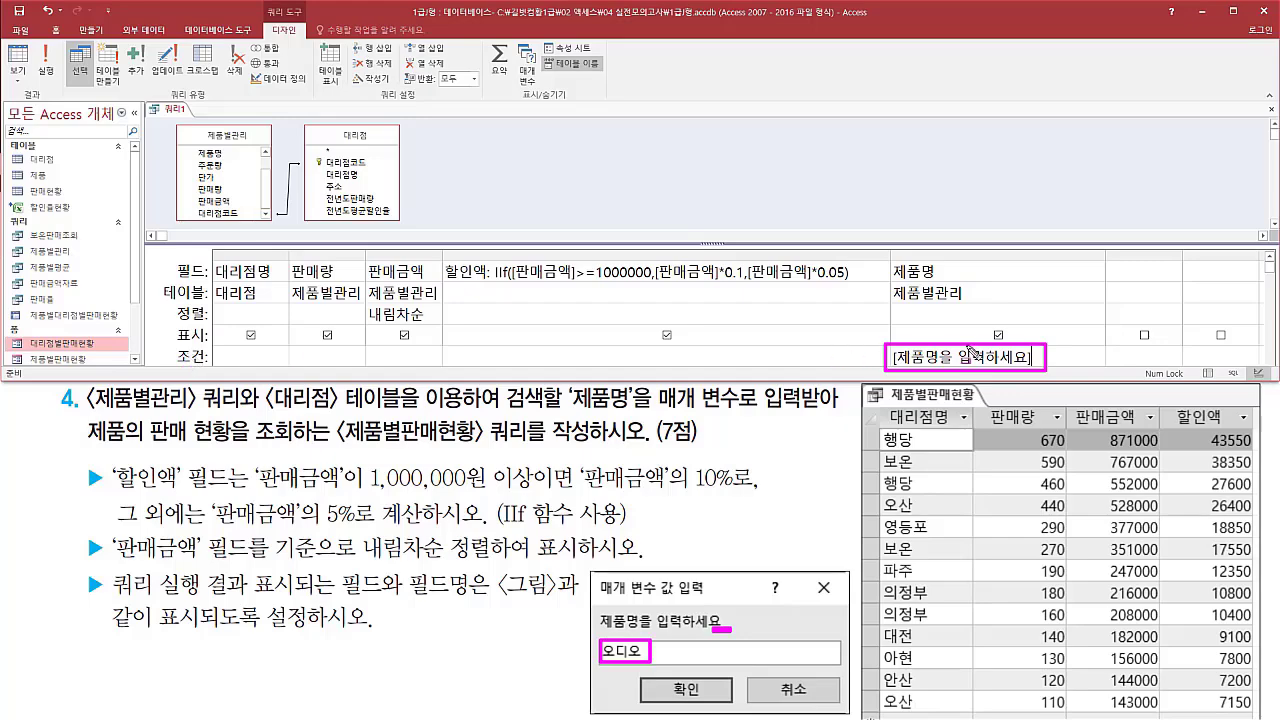
left_click_drag(903, 350, 974, 369)
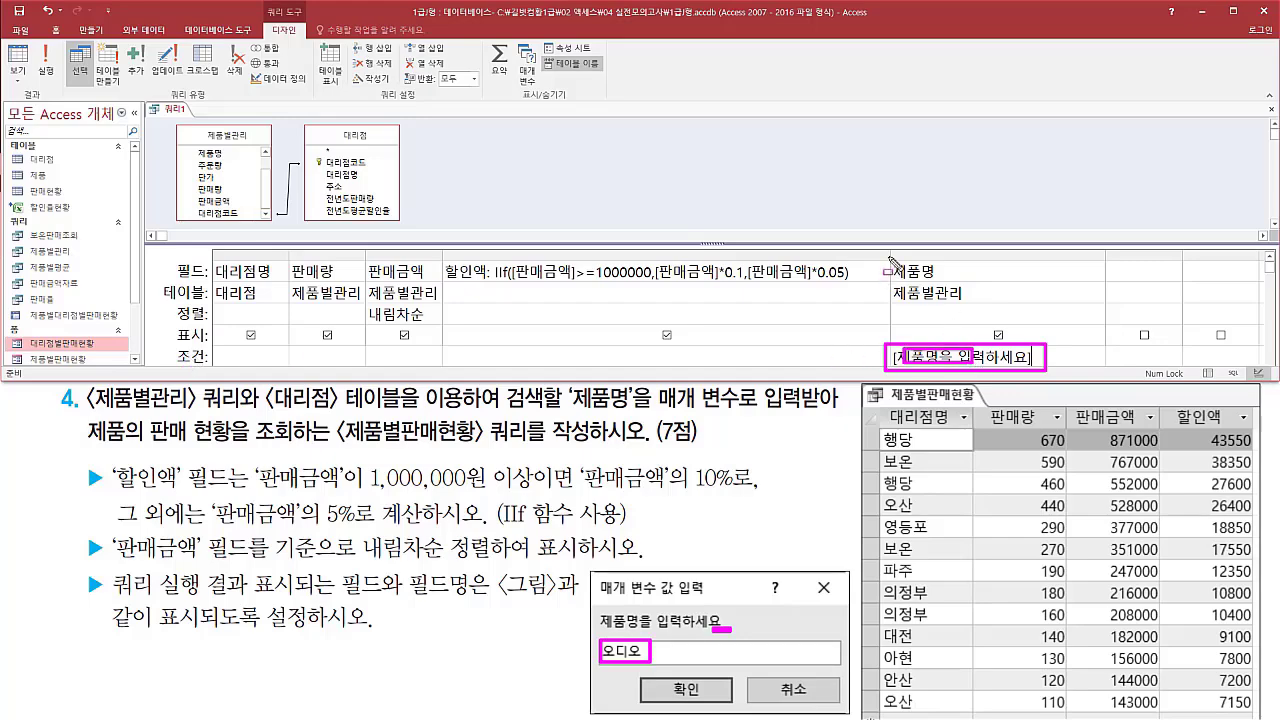
left_click_drag(887, 257, 943, 283)
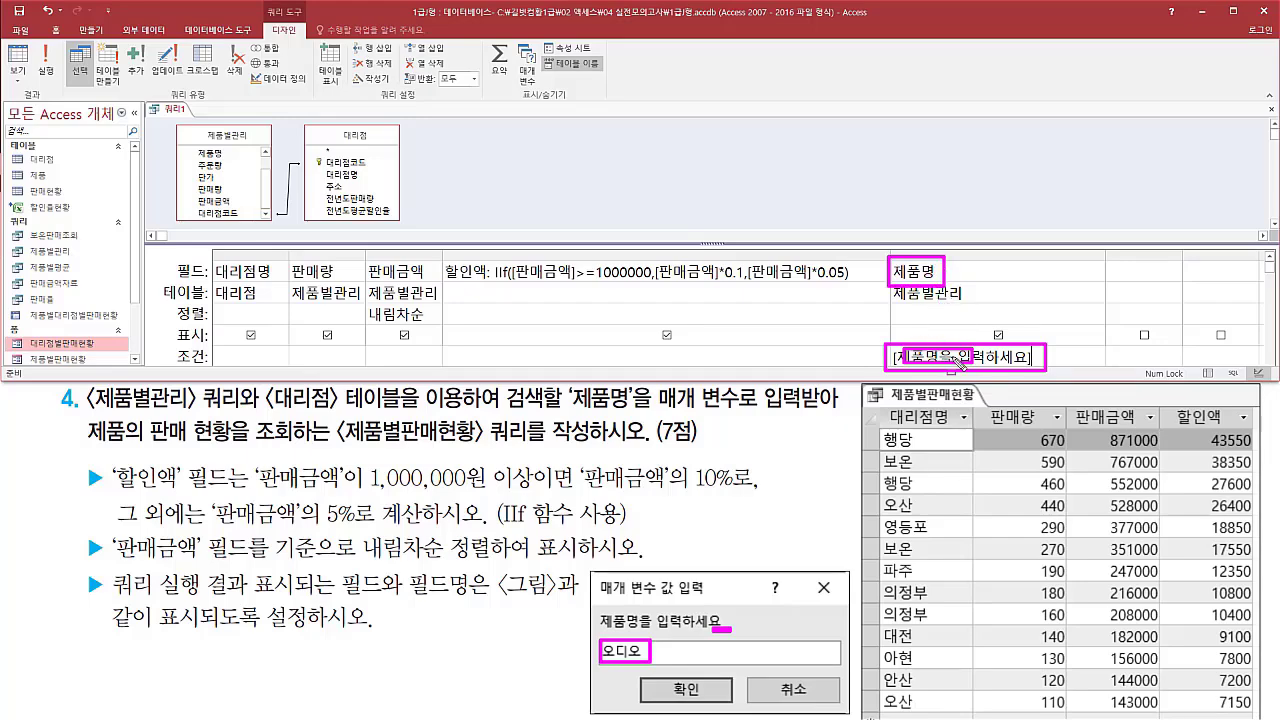
key("Escape")
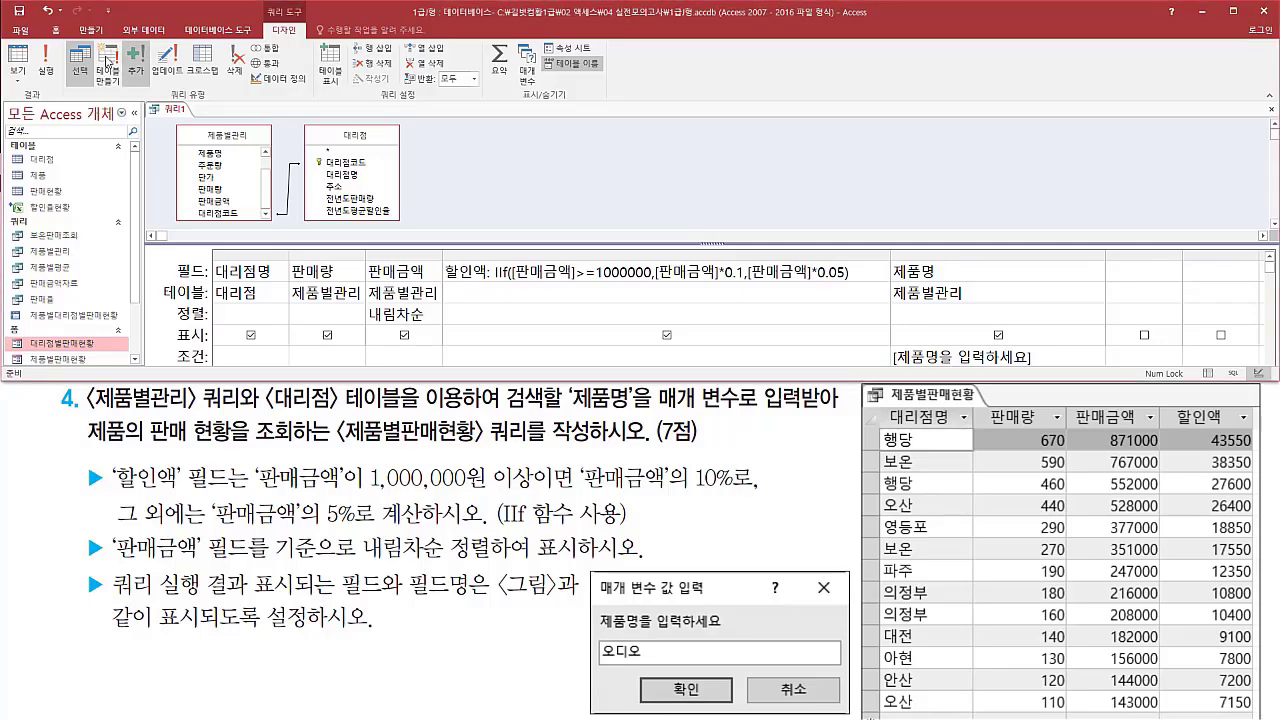
Step: Run the query with 오디오 as the 제품명 parameter value
left_click_drag(33, 34, 59, 90)
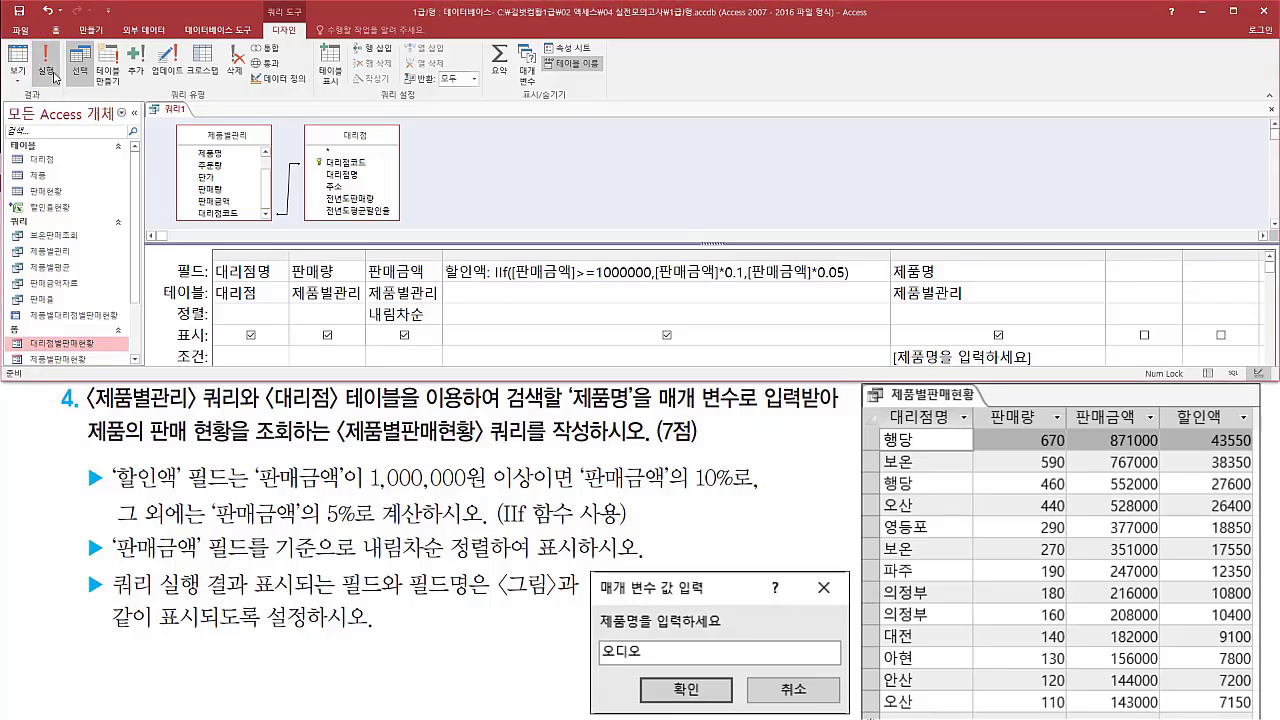
left_click(46, 66)
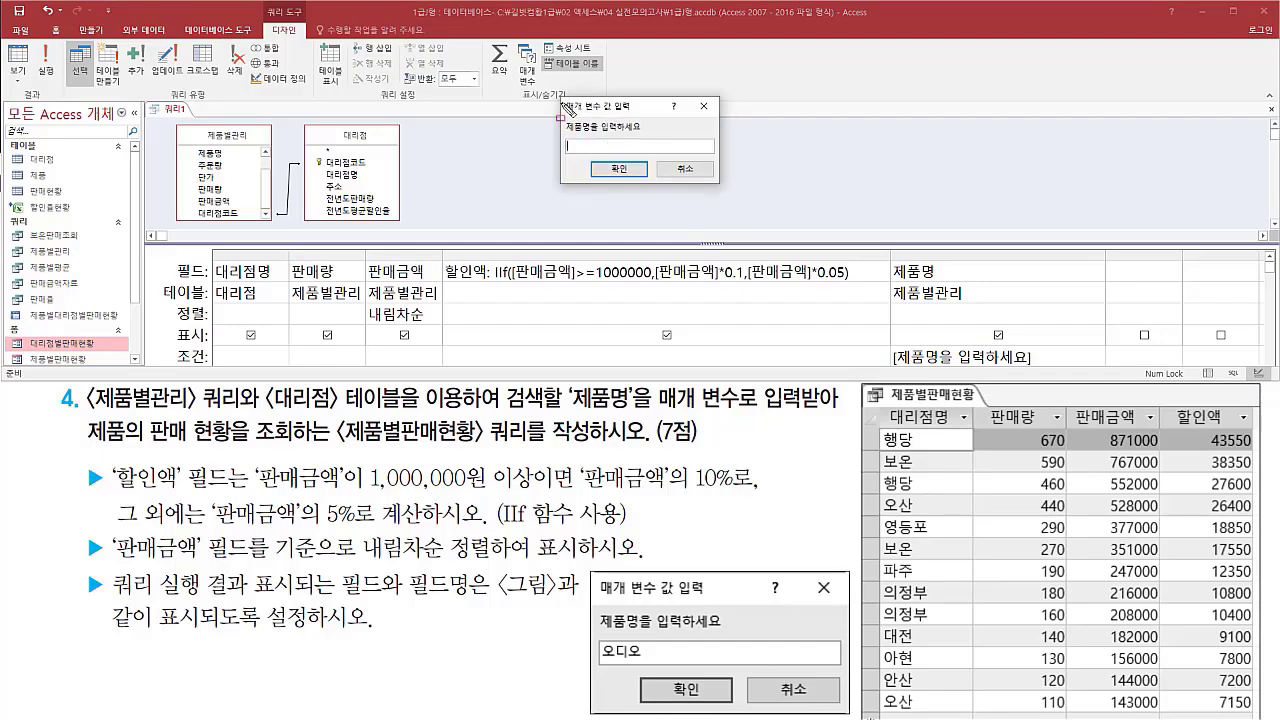
mouse_move(561, 99)
left_mouse_down()
mouse_move(668, 190)
mouse_move(730, 192)
left_mouse_up()
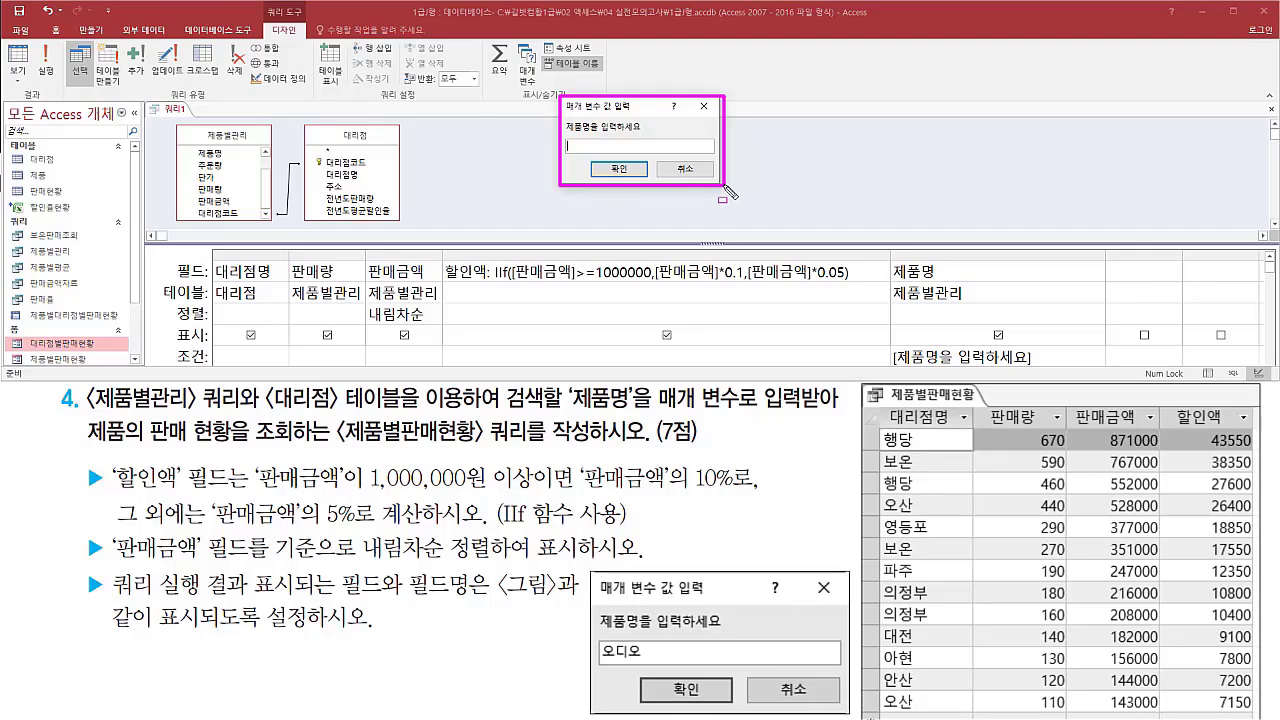
key("Escape")
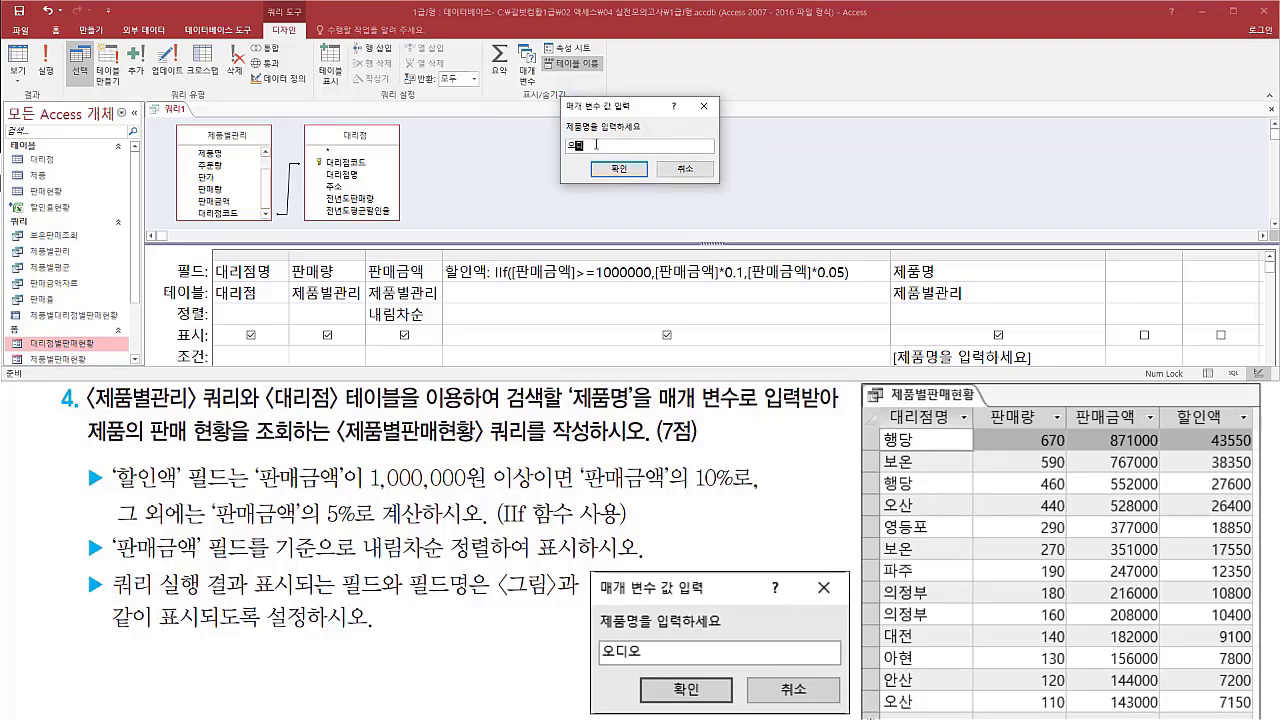
type("디오")
mouse_move(565, 153)
left_mouse_down()
mouse_move(598, 153)
mouse_move(638, 185)
left_mouse_up()
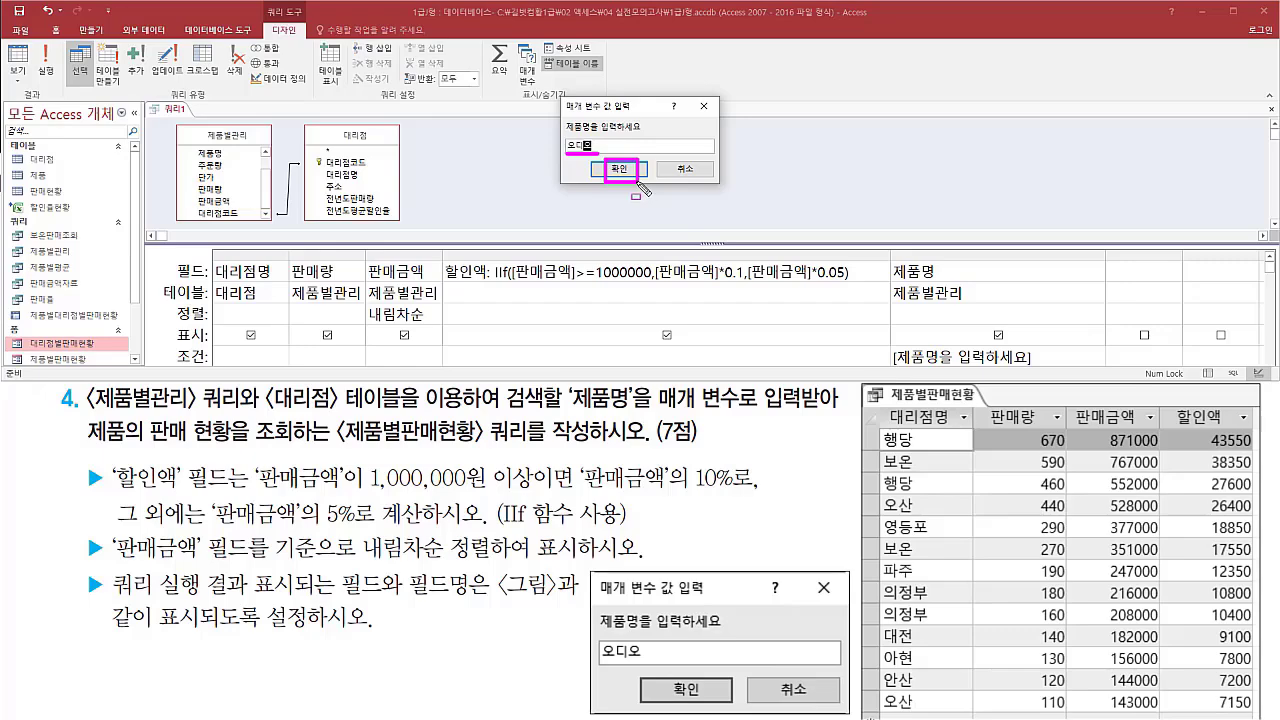
key("Escape")
left_click(630, 175)
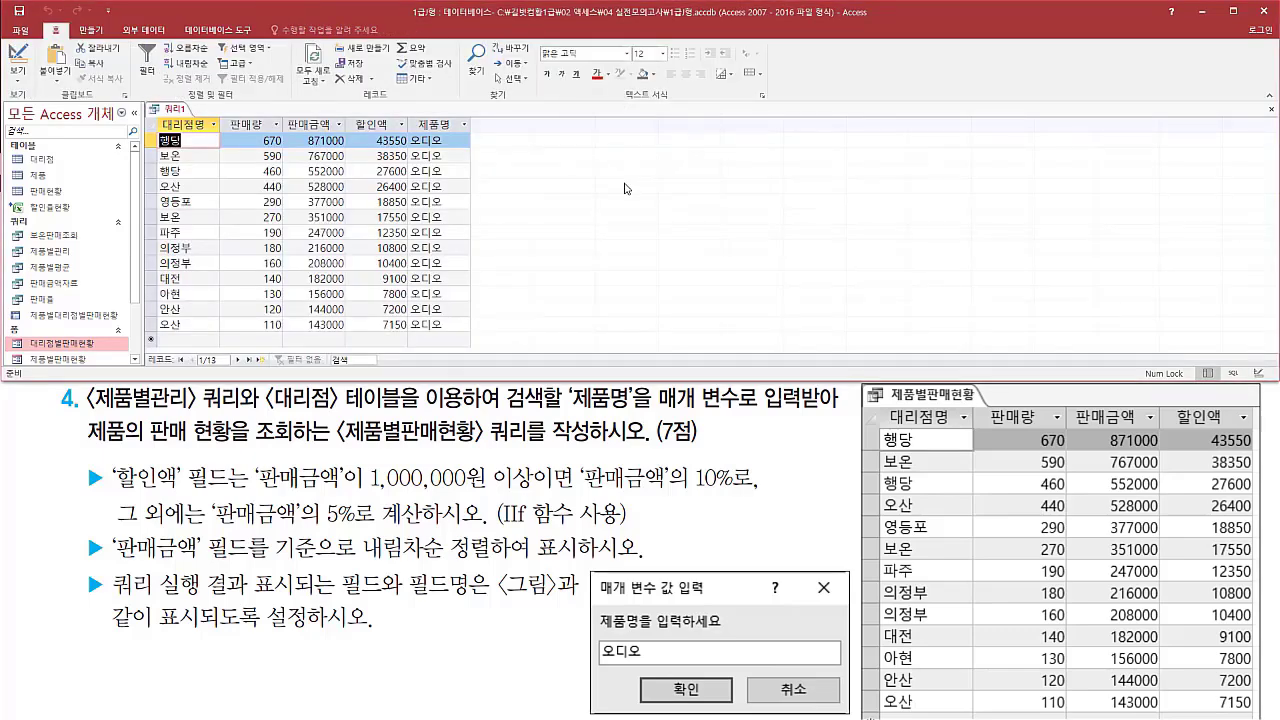
Step: Compare the result's field names, 대리점명 and 판매량 values, and amount columns with the exam's 제품별판매현황 figure
mouse_move(406, 113)
left_mouse_down()
mouse_move(424, 300)
mouse_move(478, 340)
left_mouse_up()
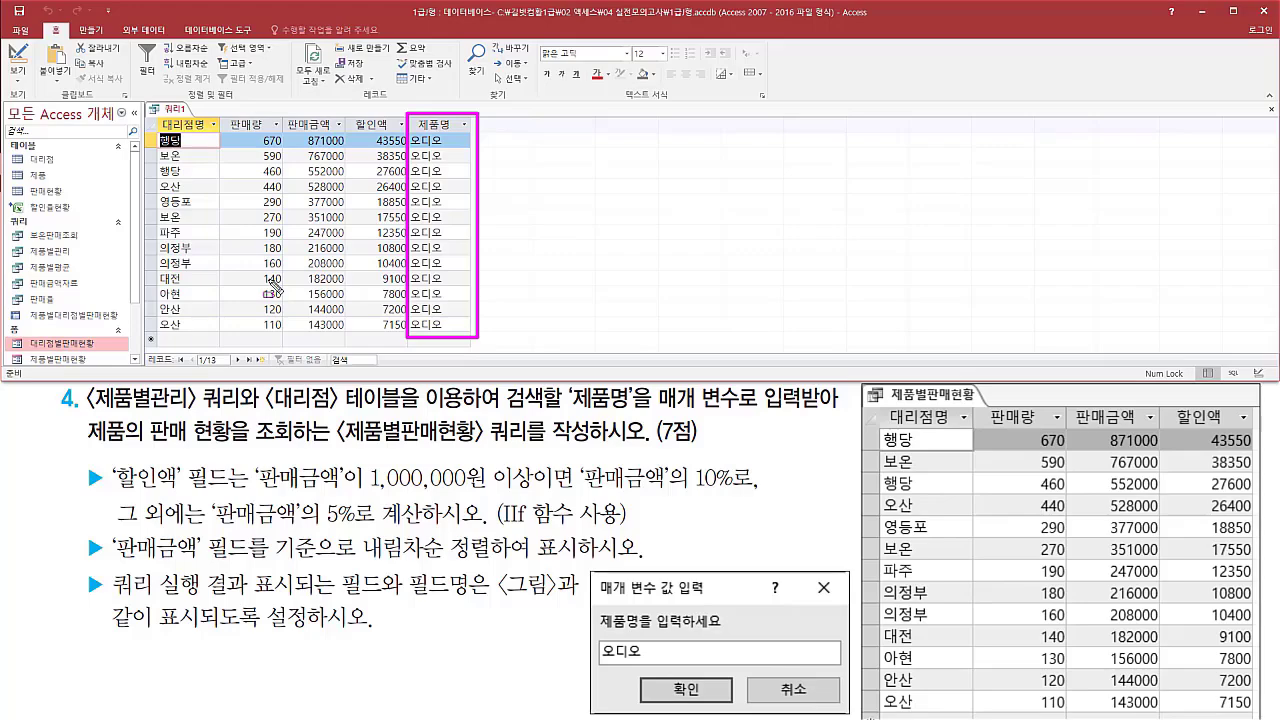
left_click_drag(112, 601, 575, 601)
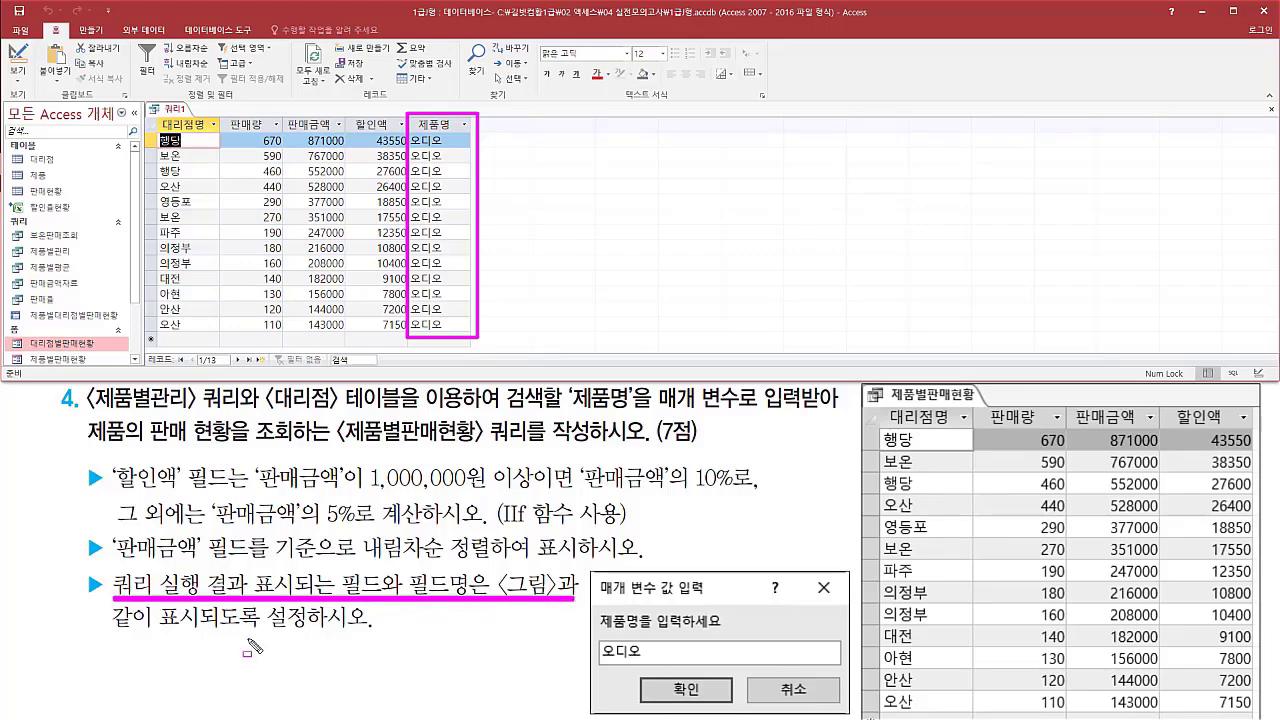
left_click_drag(110, 634, 370, 634)
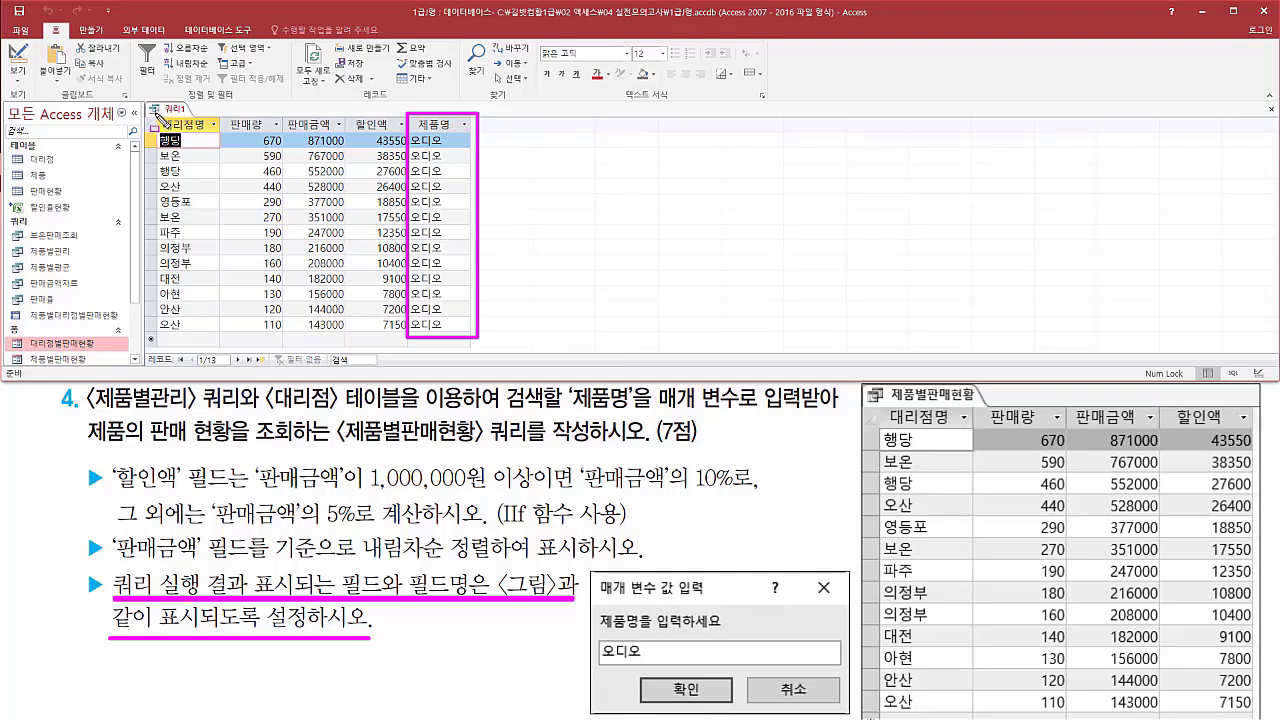
mouse_move(156, 116)
left_mouse_down()
mouse_move(338, 156)
mouse_move(400, 140)
left_mouse_up()
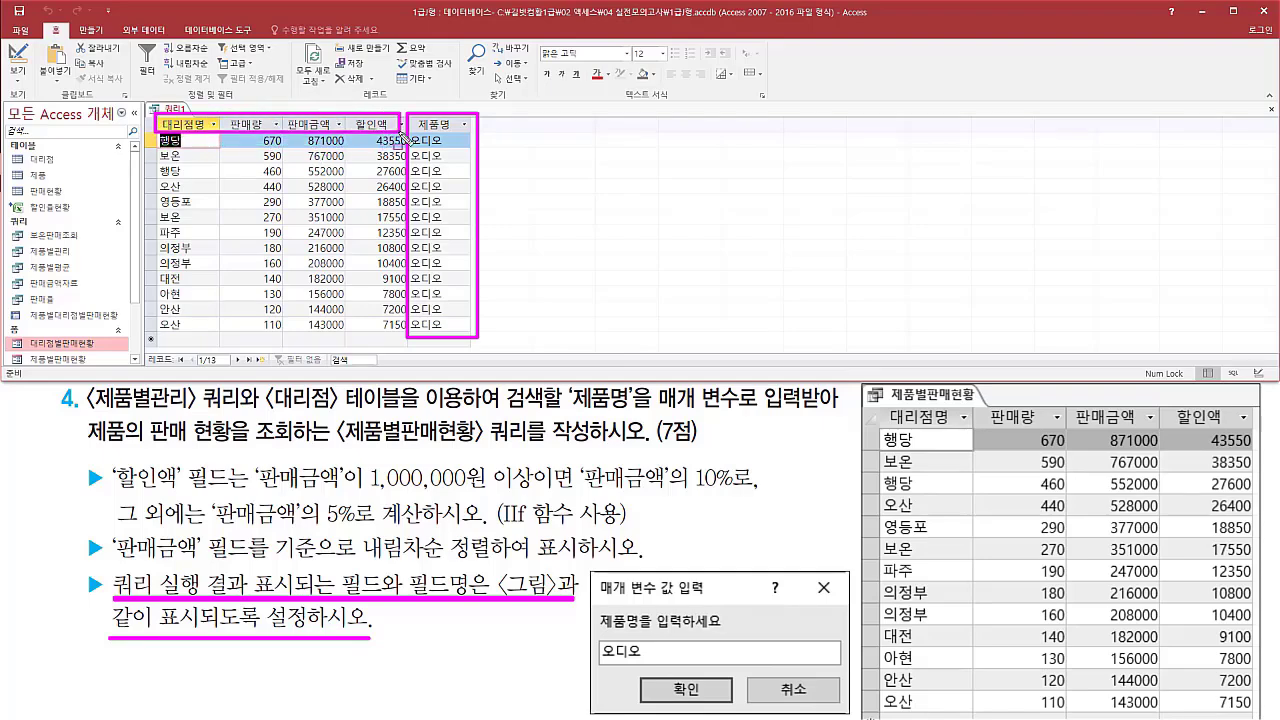
left_click_drag(882, 408, 1248, 426)
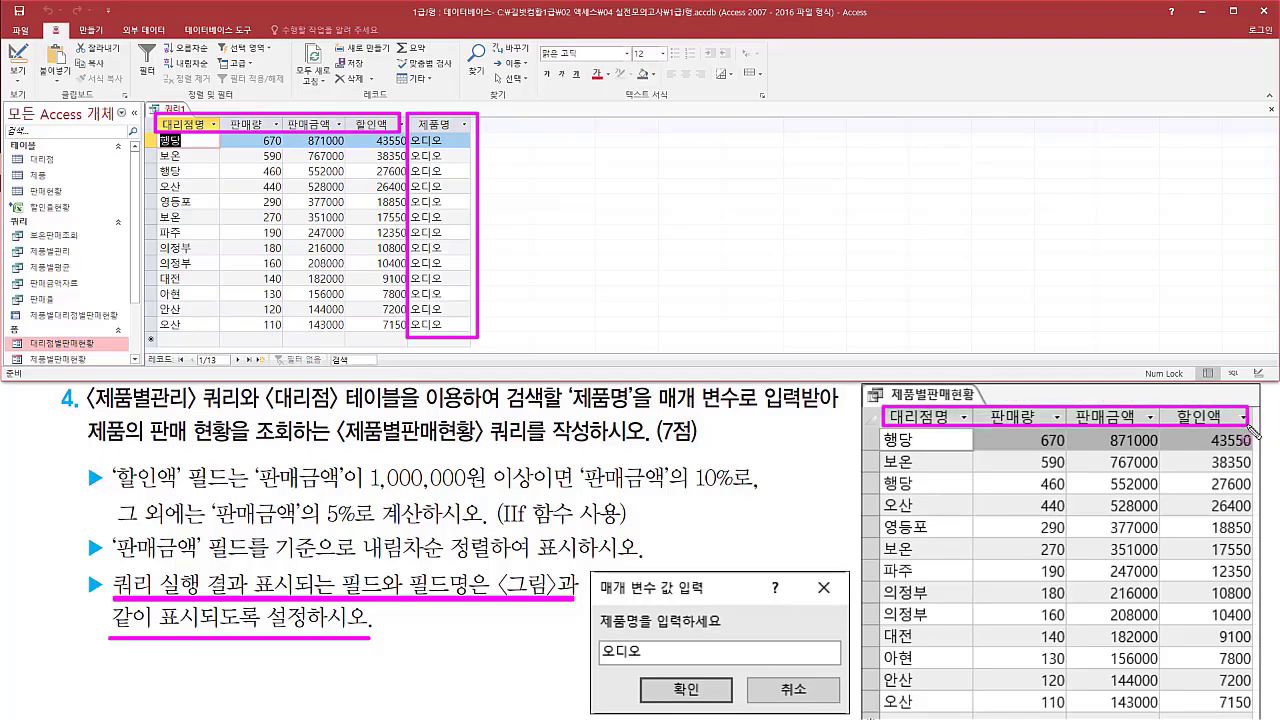
mouse_move(153, 130)
left_mouse_down()
mouse_move(205, 215)
mouse_move(208, 341)
left_mouse_up()
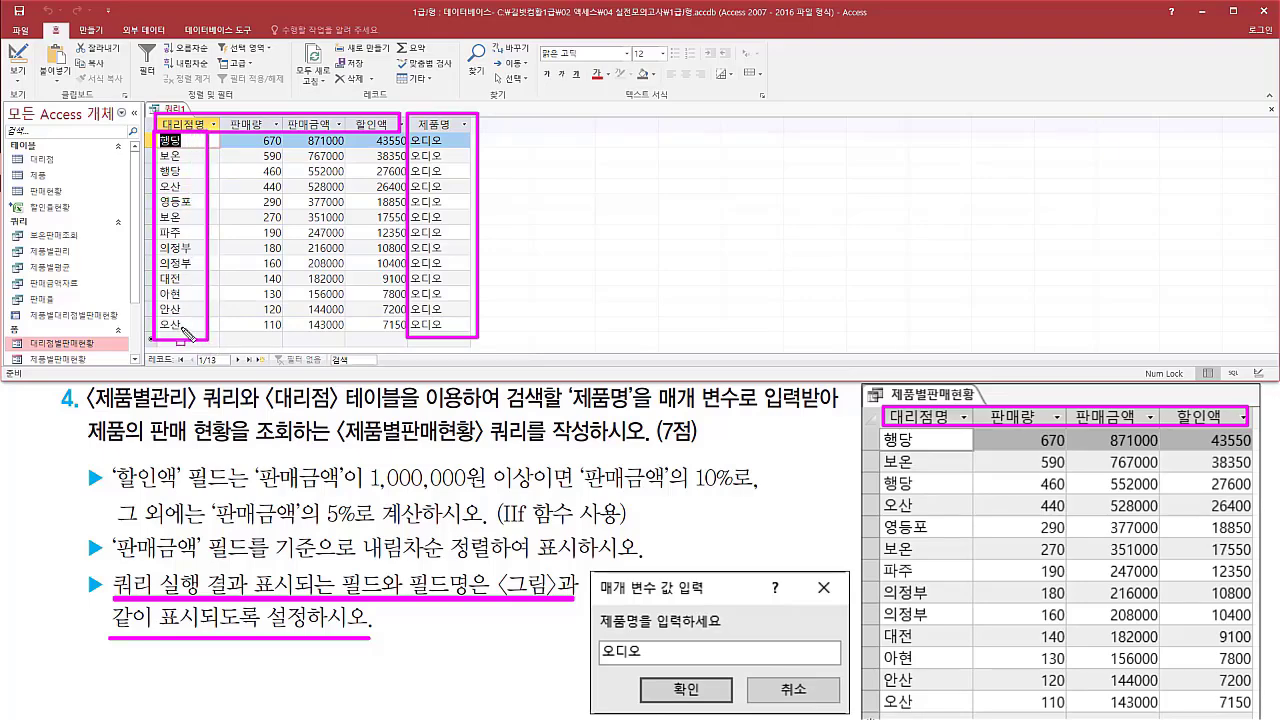
mouse_move(880, 428)
left_mouse_down()
mouse_move(912, 628)
mouse_move(959, 714)
left_mouse_up()
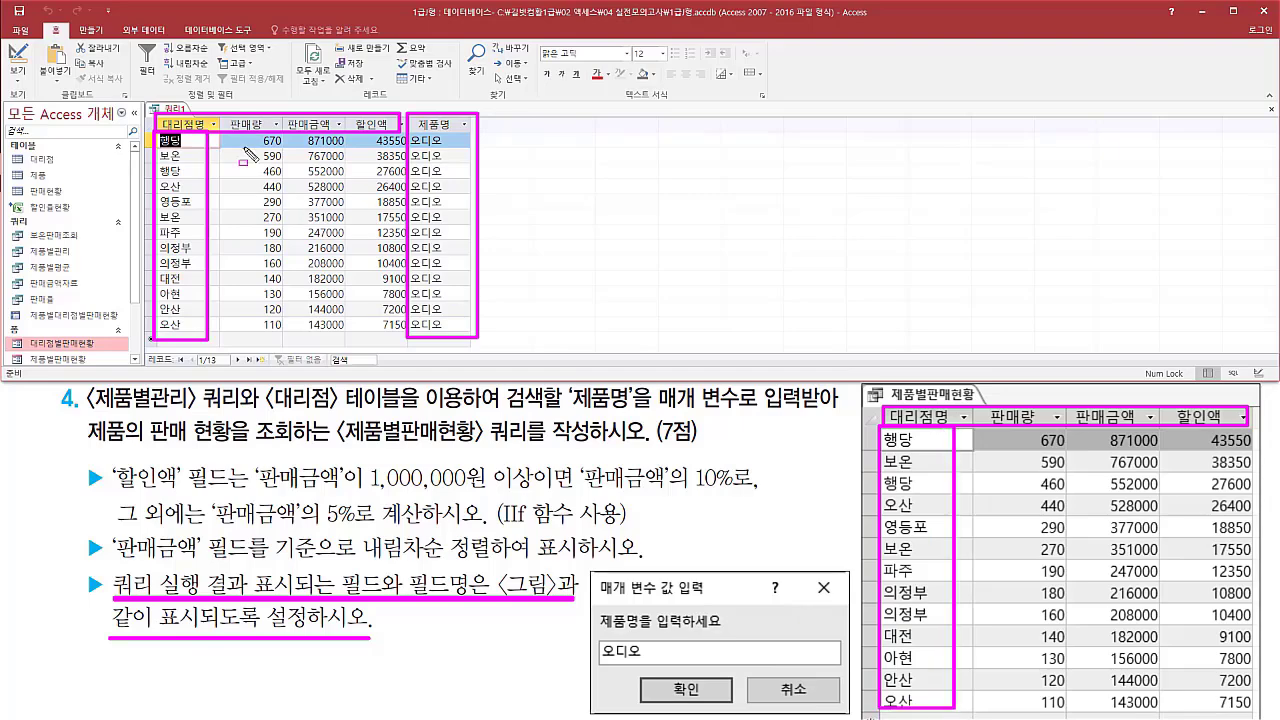
mouse_move(256, 138)
left_mouse_down()
mouse_move(288, 178)
mouse_move(288, 338)
left_mouse_up()
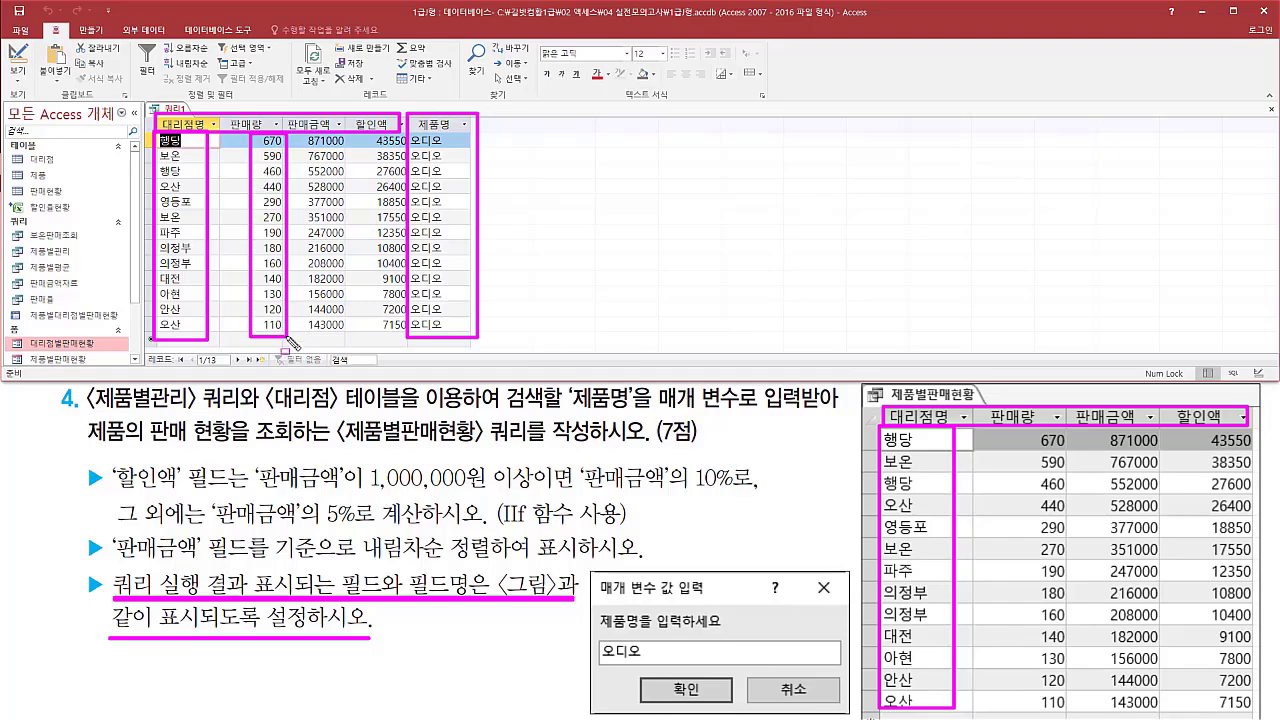
left_click_drag(1030, 428, 1080, 703)
mouse_move(1100, 434)
left_mouse_down()
mouse_move(1170, 680)
mouse_move(1230, 710)
mouse_move(1258, 708)
left_mouse_up()
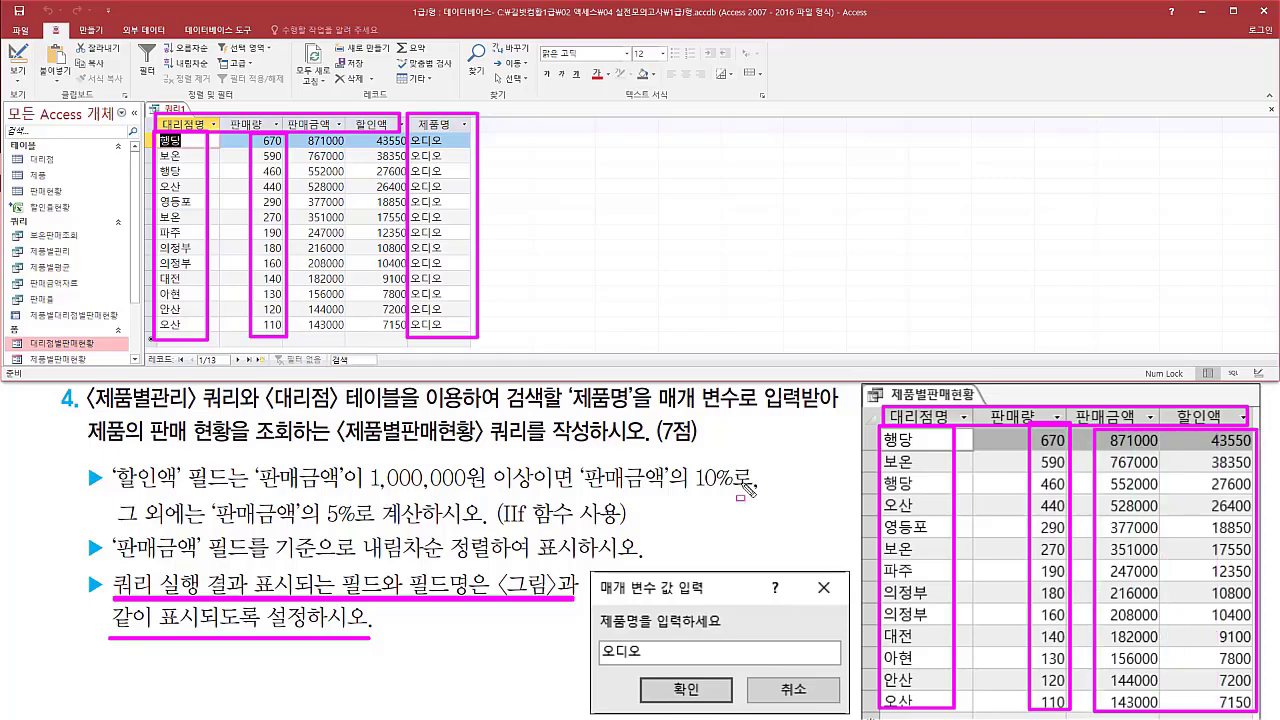
left_click_drag(300, 147, 302, 147)
left_click_drag(368, 291, 403, 338)
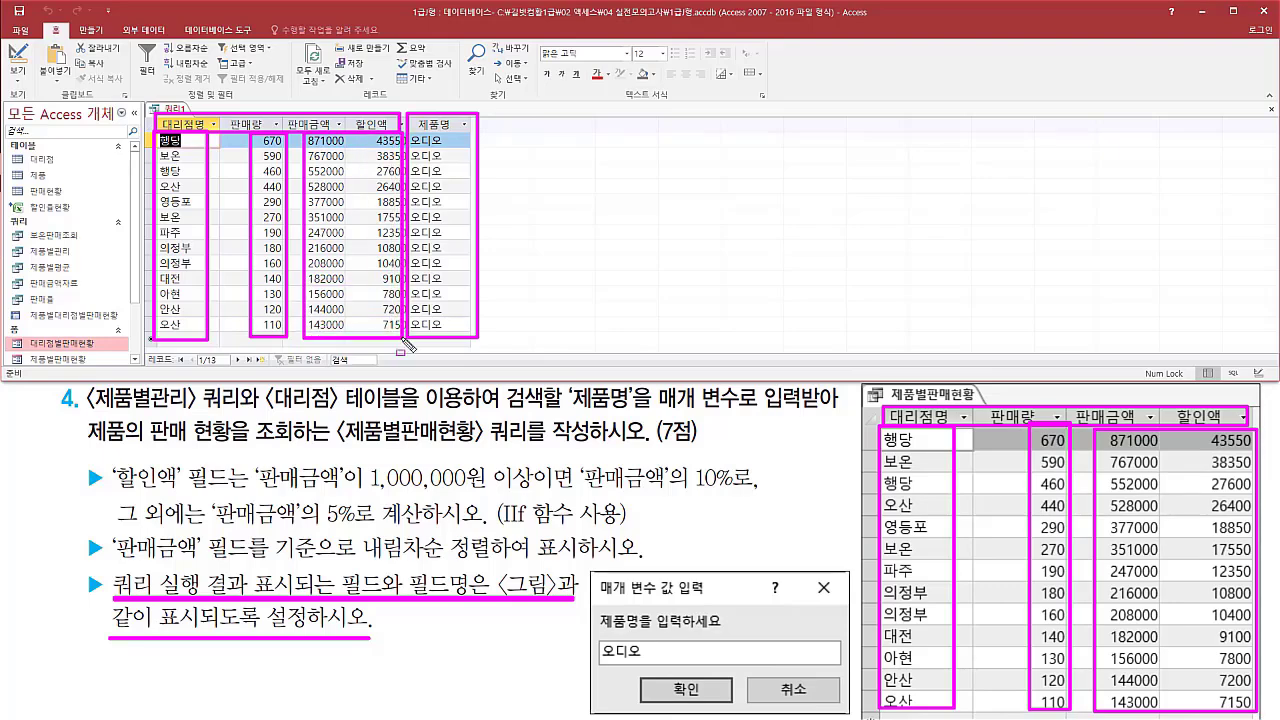
key("e")
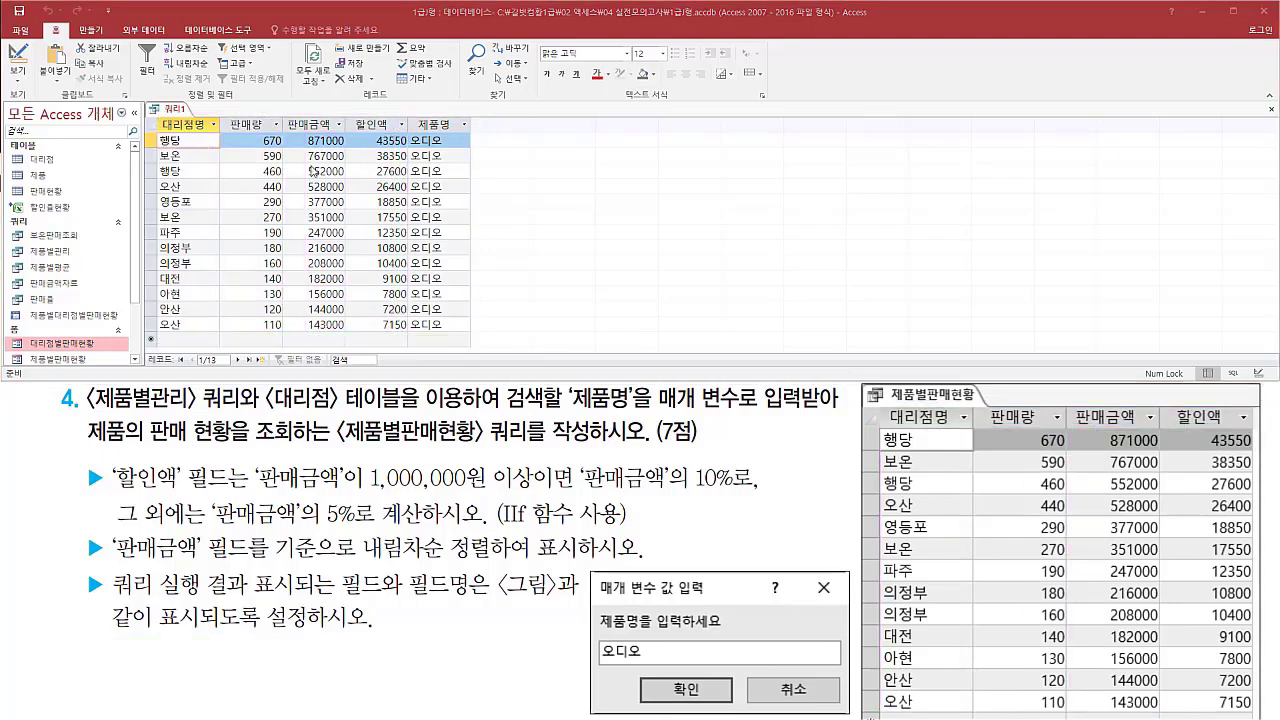
Step: Check the 판매금액 and 할인액 values against the figure and examine the extra 제품명 column
left_click_drag(300, 131, 351, 333)
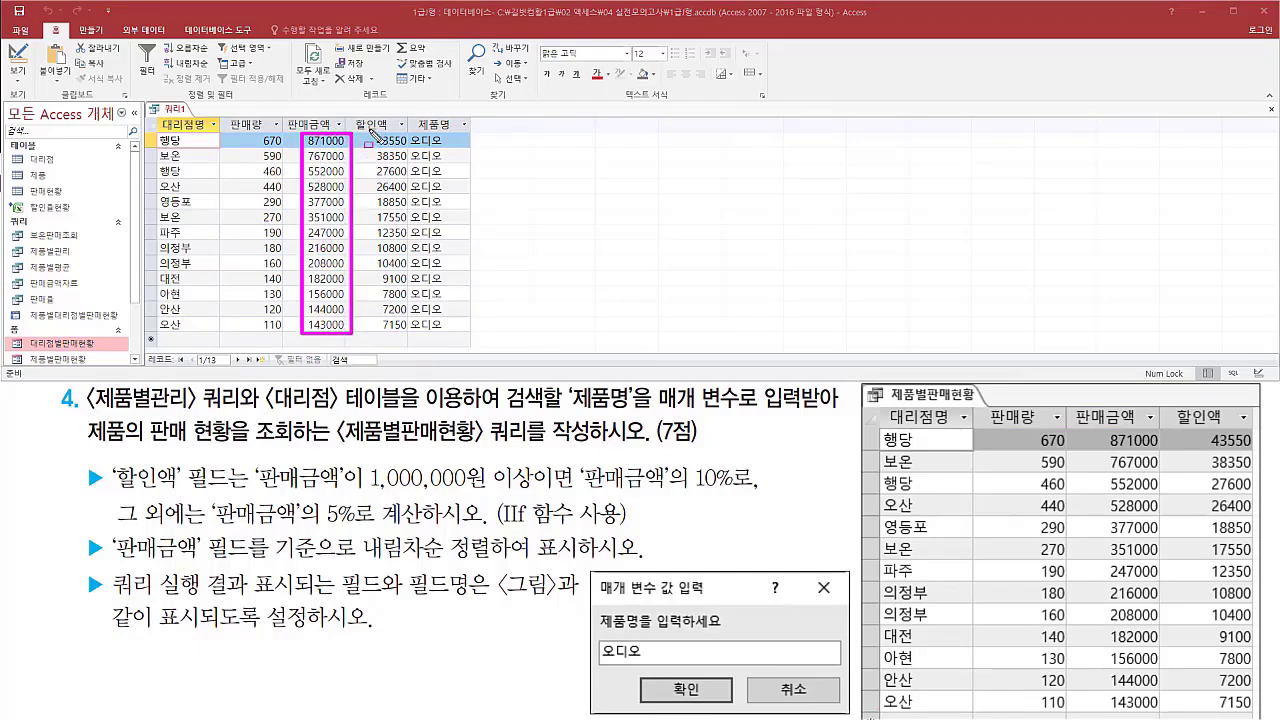
left_click_drag(368, 136, 409, 339)
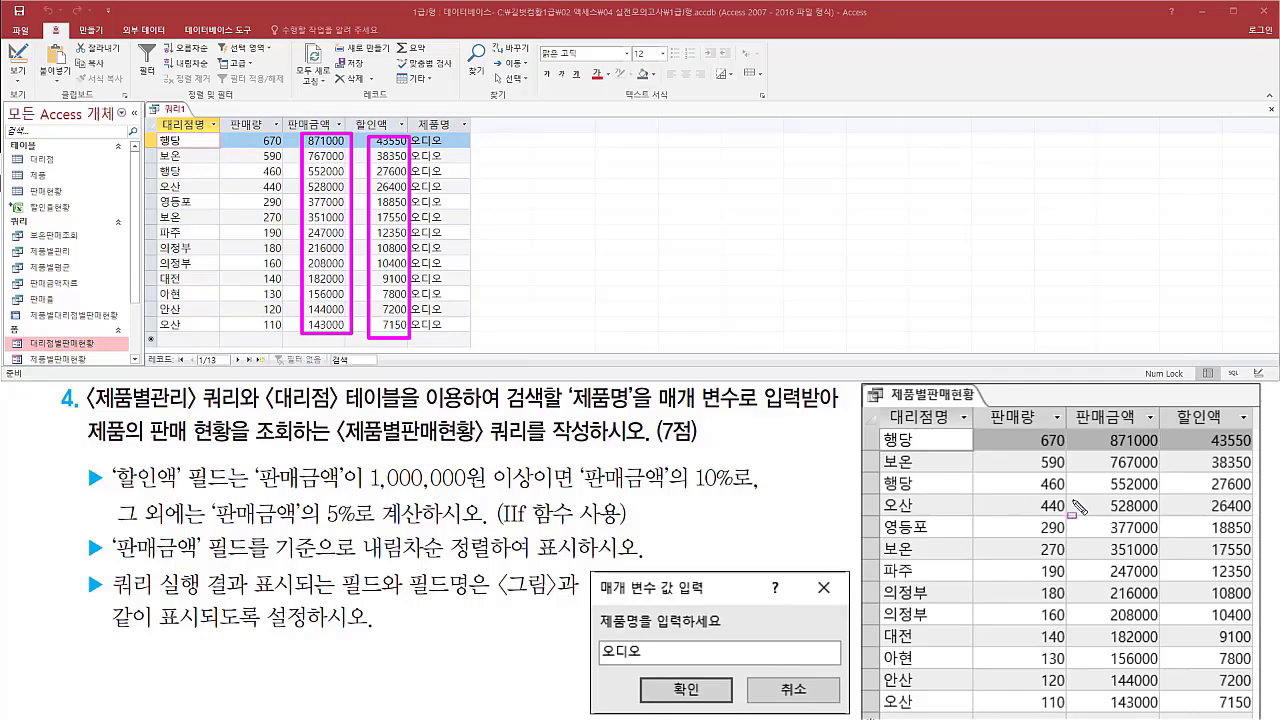
mouse_move(1084, 426)
left_mouse_down()
mouse_move(1205, 716)
mouse_move(1258, 718)
left_mouse_up()
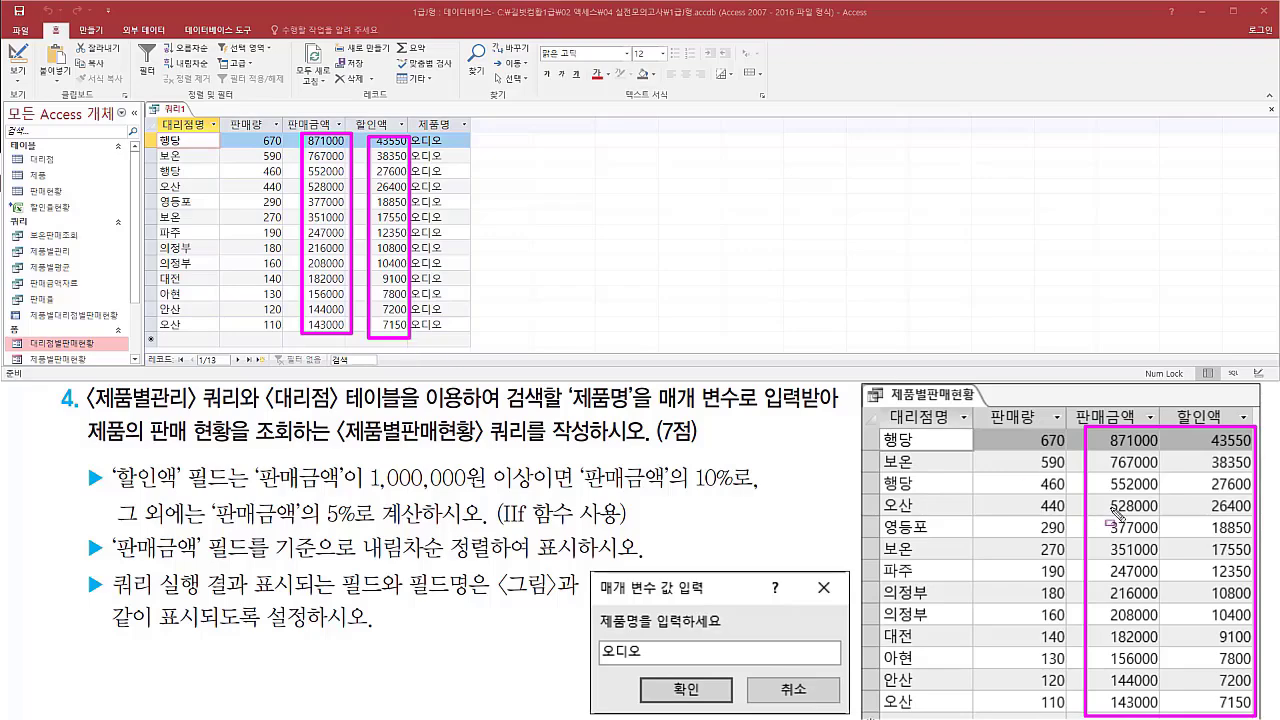
key("Escape")
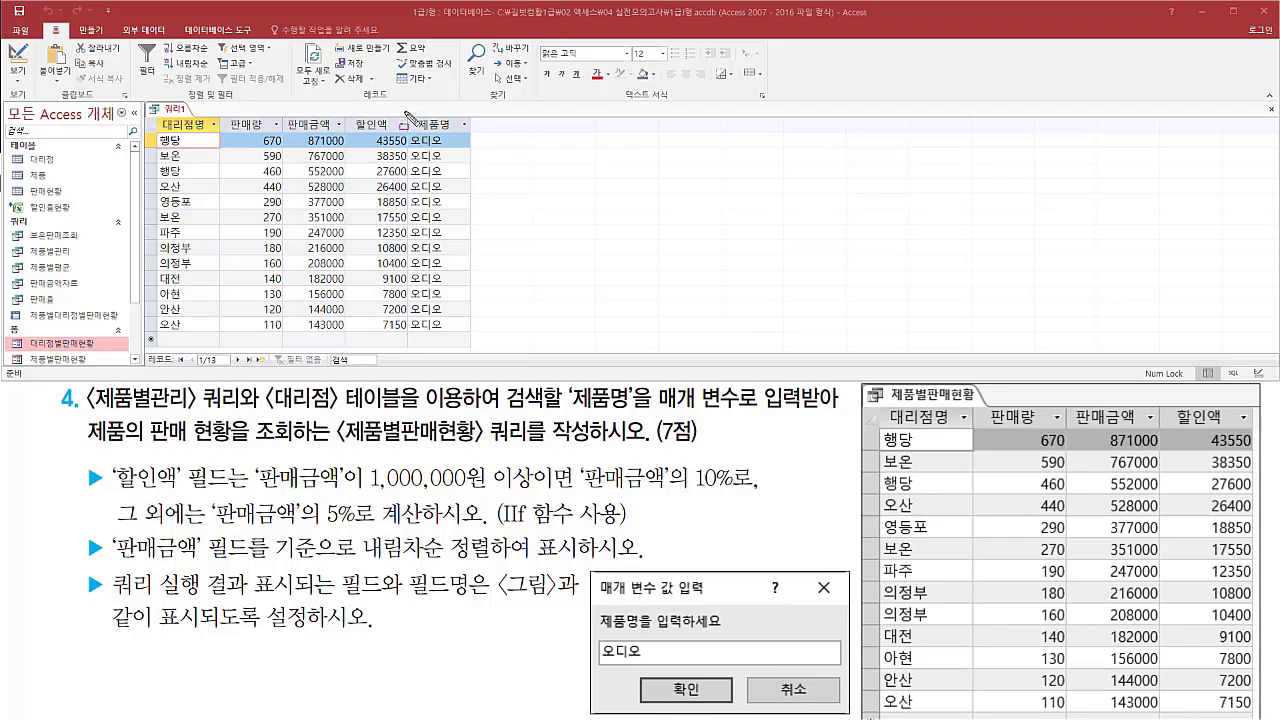
left_click_drag(404, 110, 473, 346)
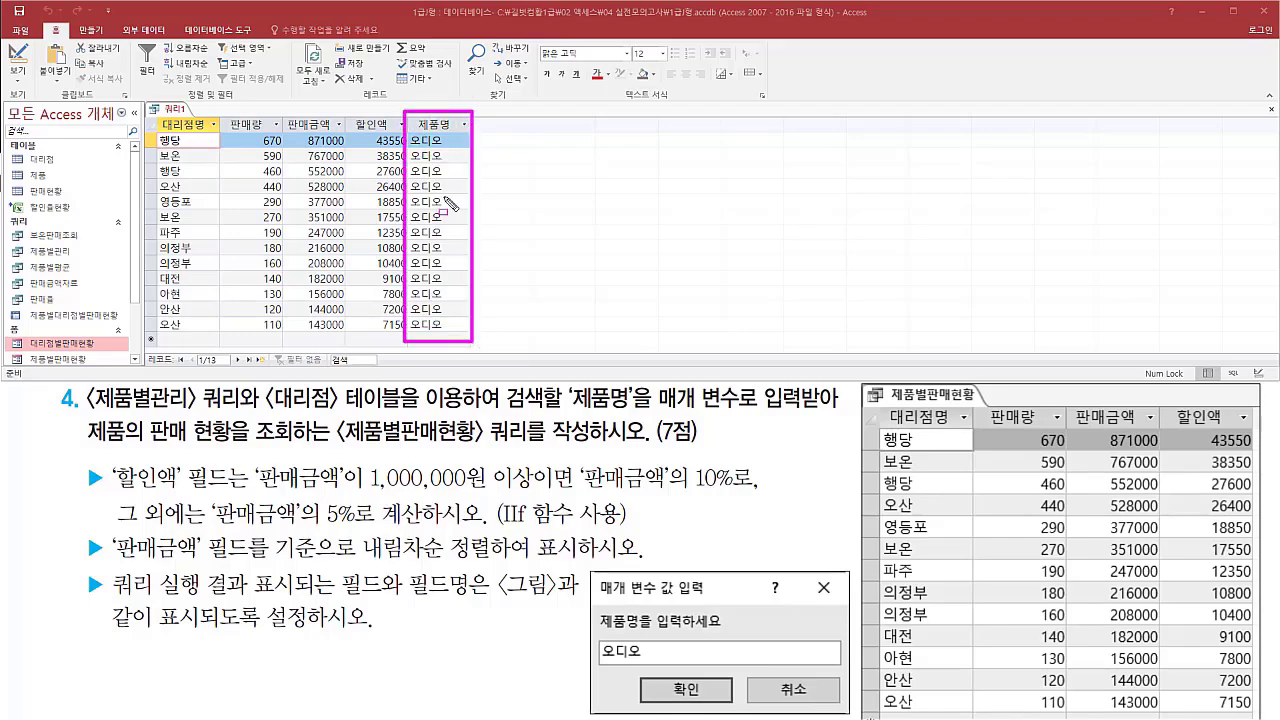
key("Escape")
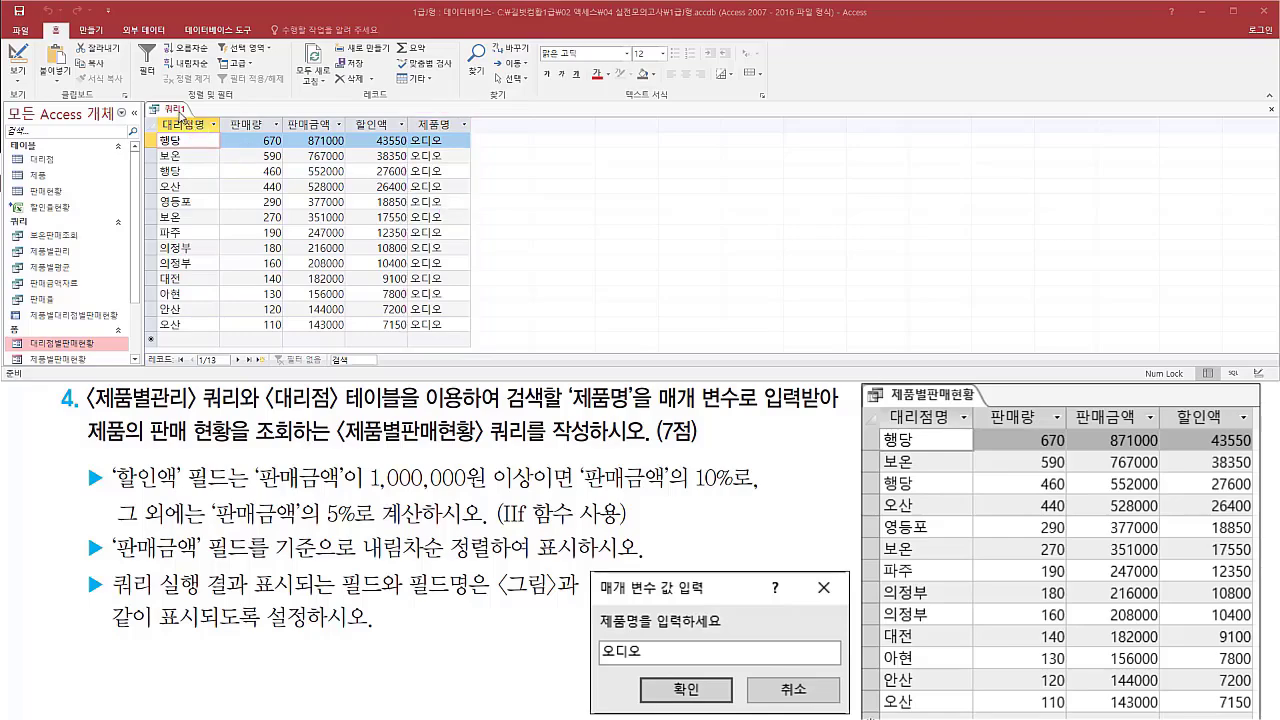
Step: Return the query to design view and hide the 제품명 field from the output while keeping its parameter criterion
right_click(180, 110)
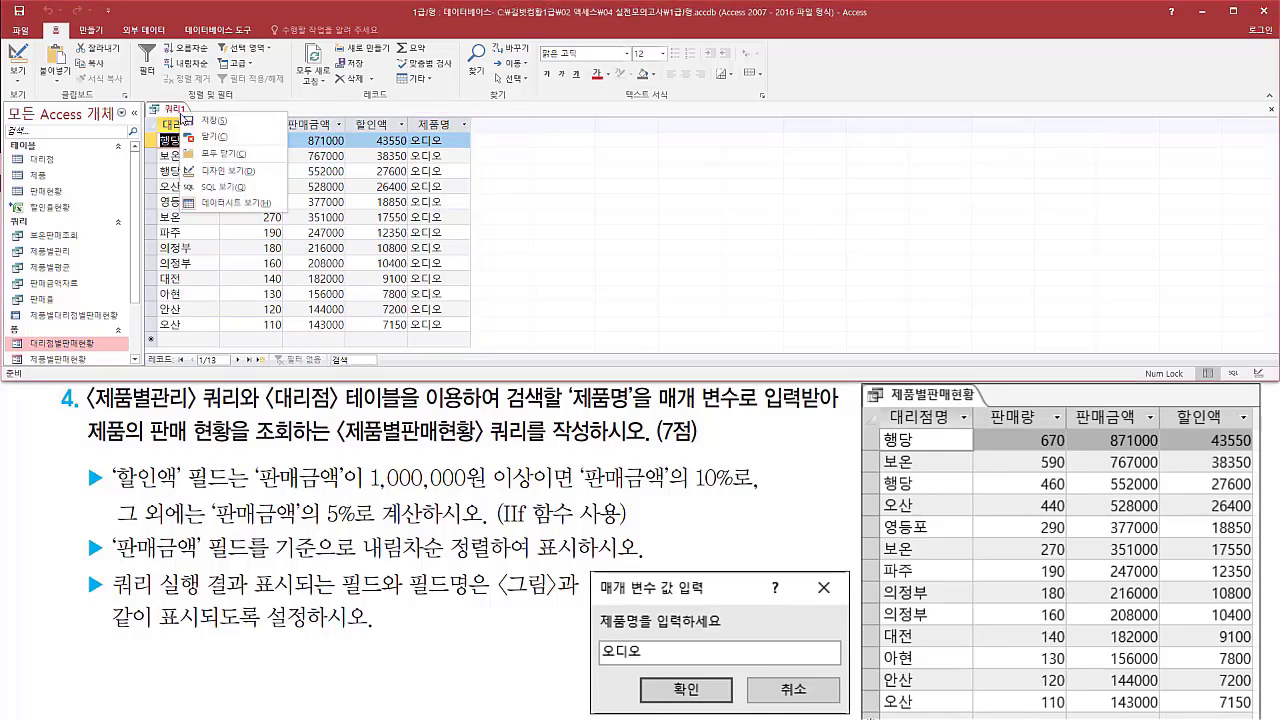
left_click(226, 181)
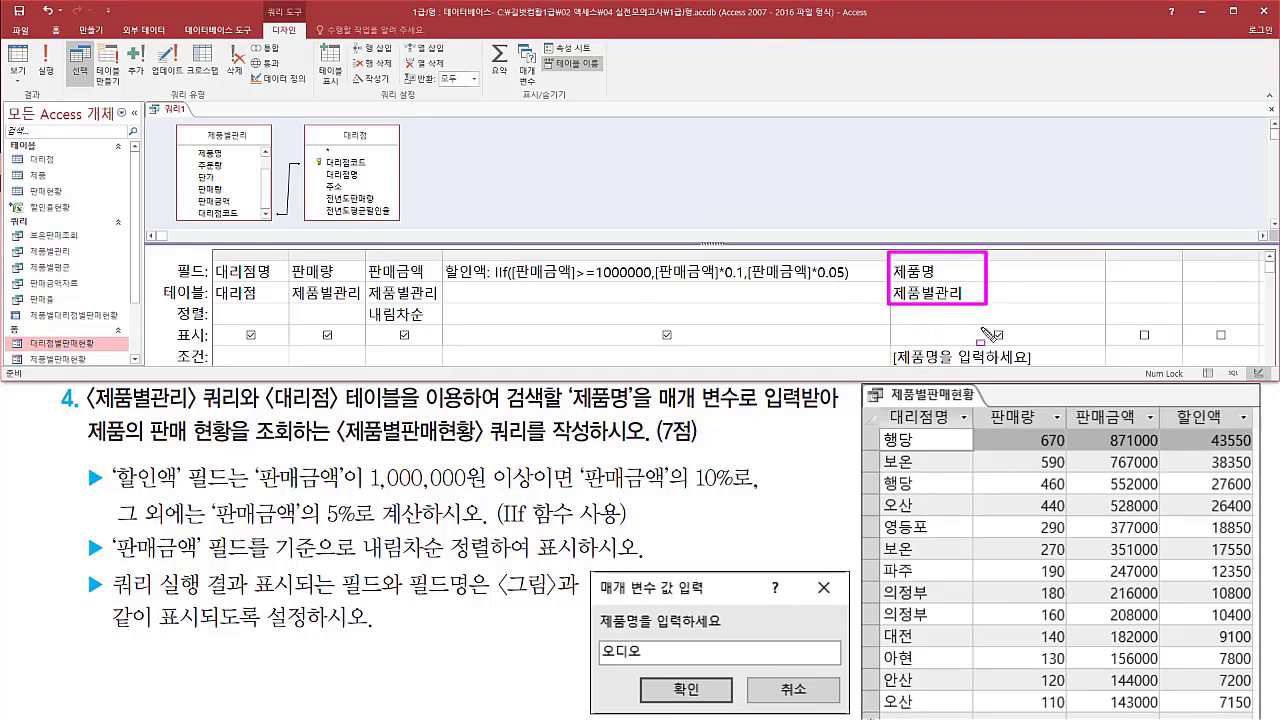
left_click_drag(985, 321, 1021, 346)
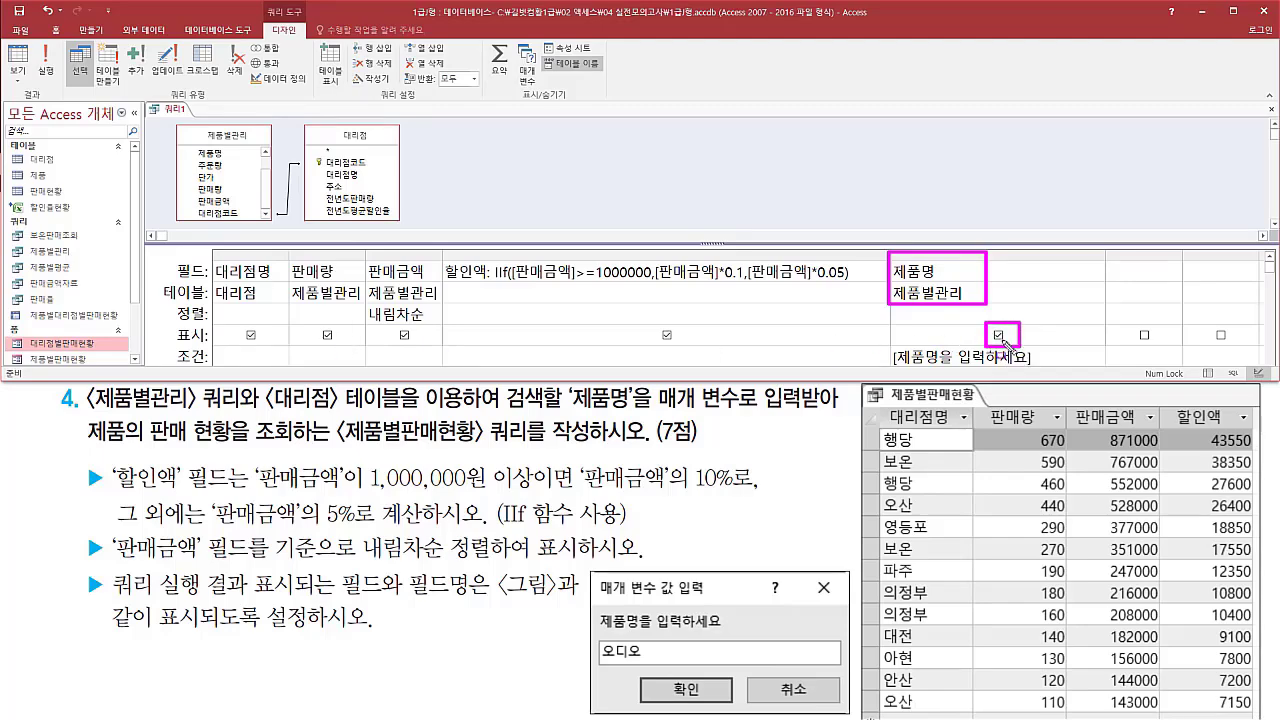
key("Escape")
left_click(999, 338)
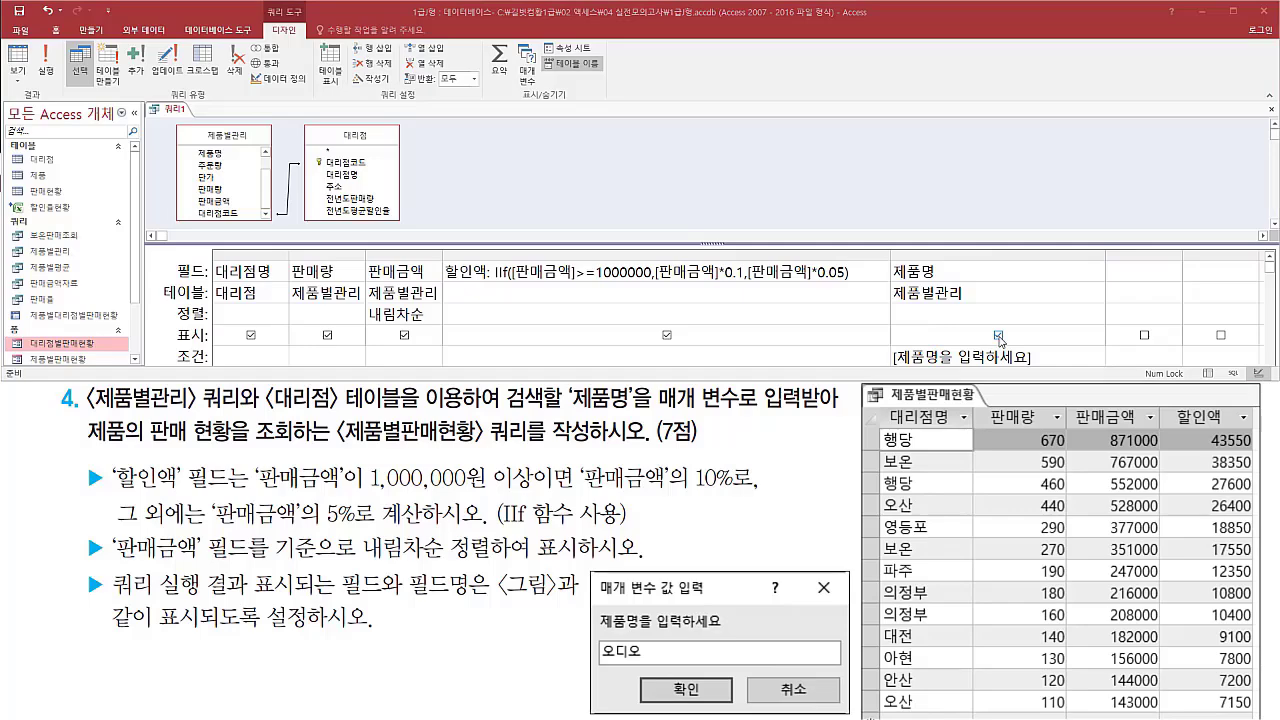
left_click_drag(985, 322, 1015, 346)
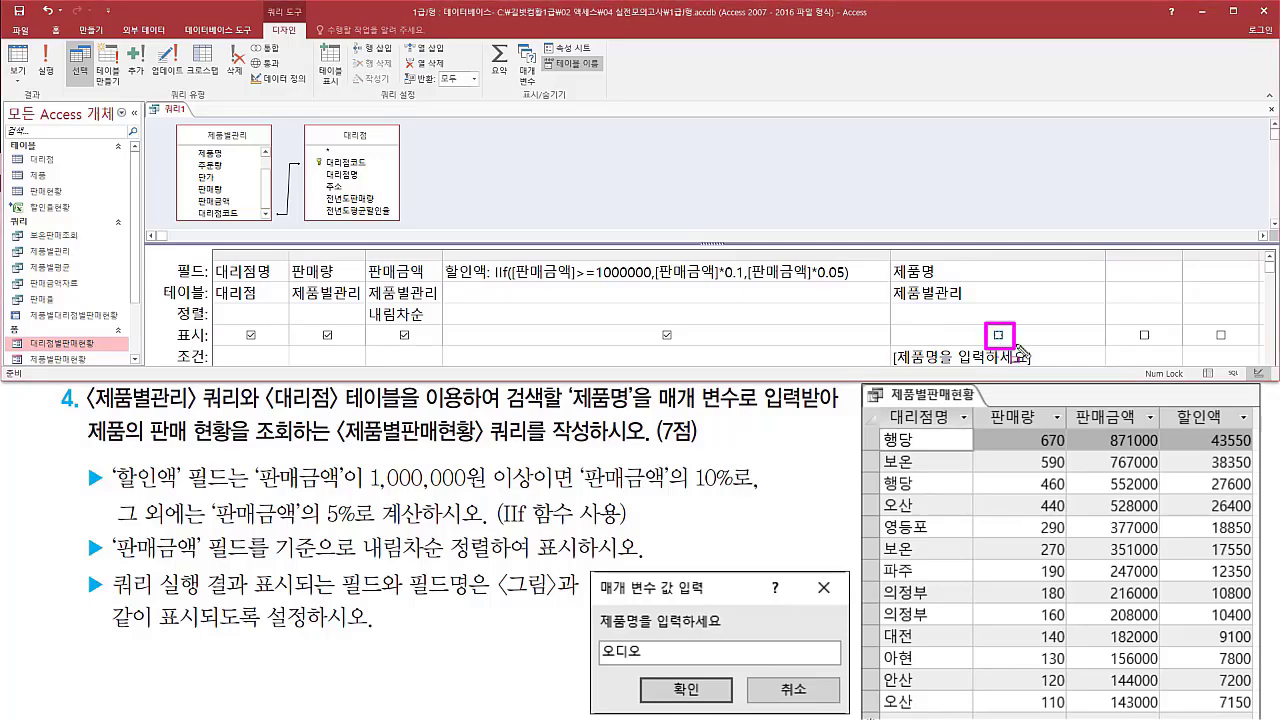
key("Escape")
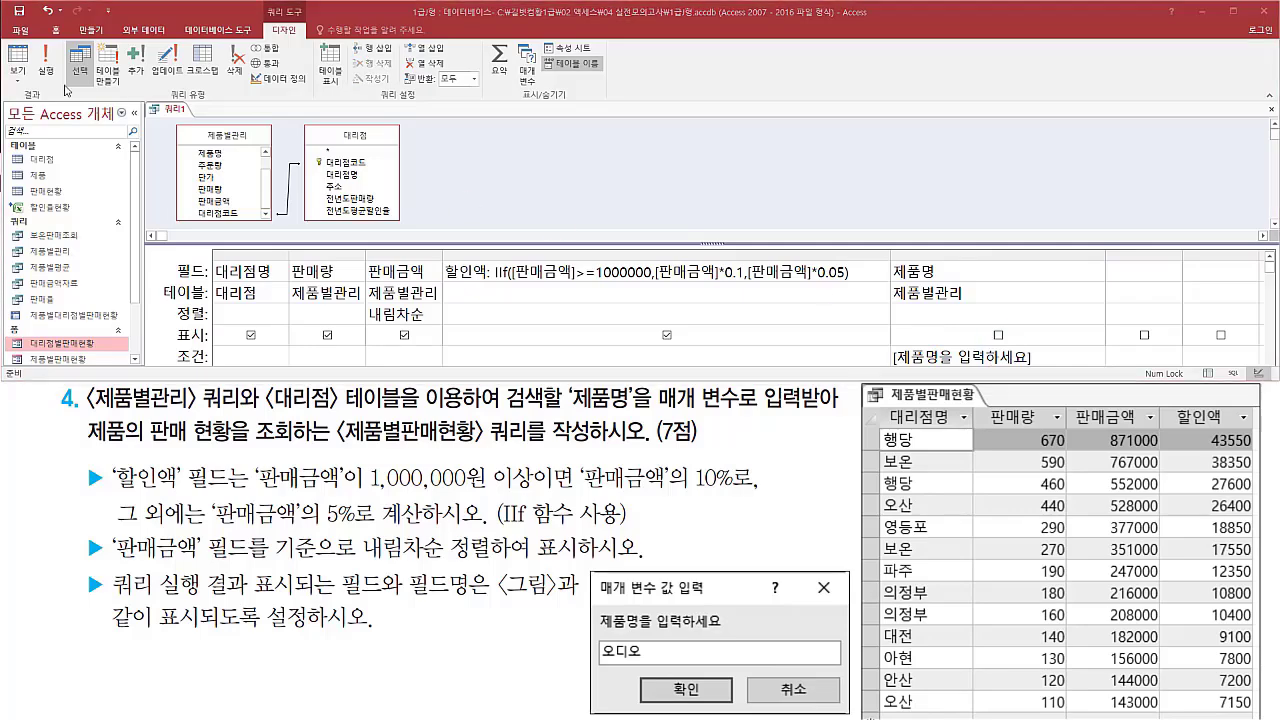
Step: Rerun the query for 오디오 and compare the whole datasheet with the exam figure
left_click(47, 72)
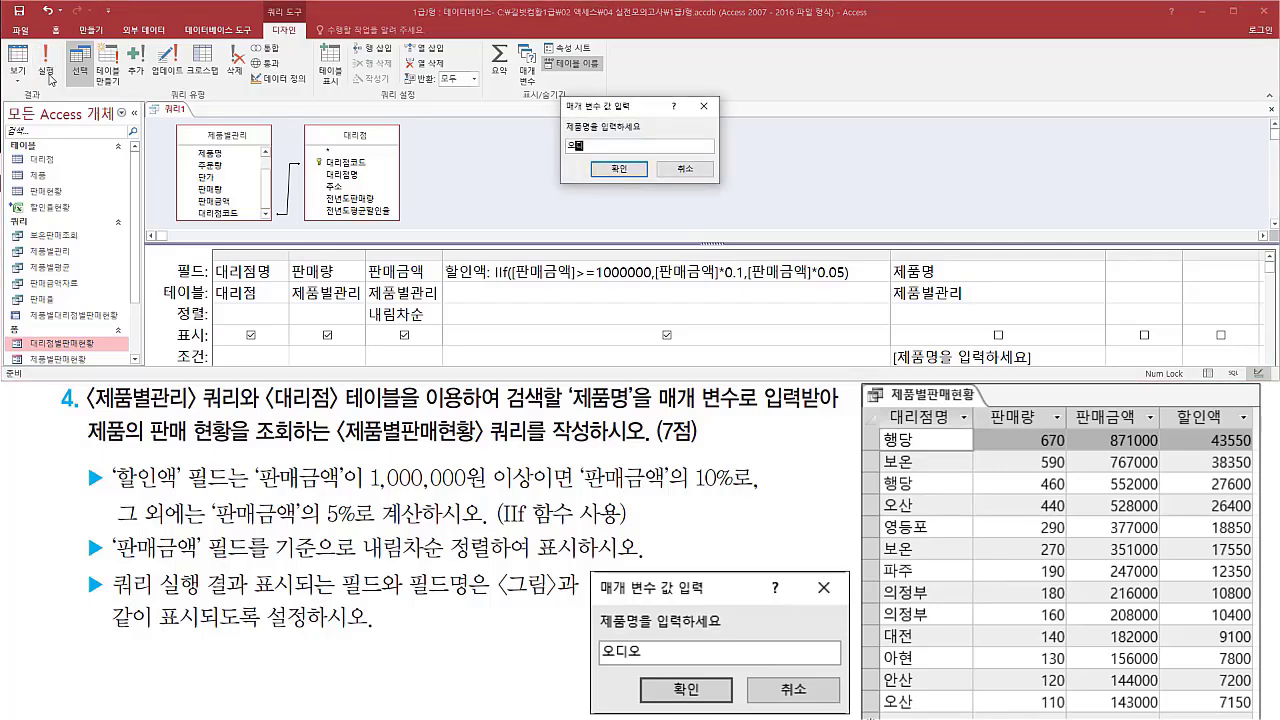
left_click(618, 169)
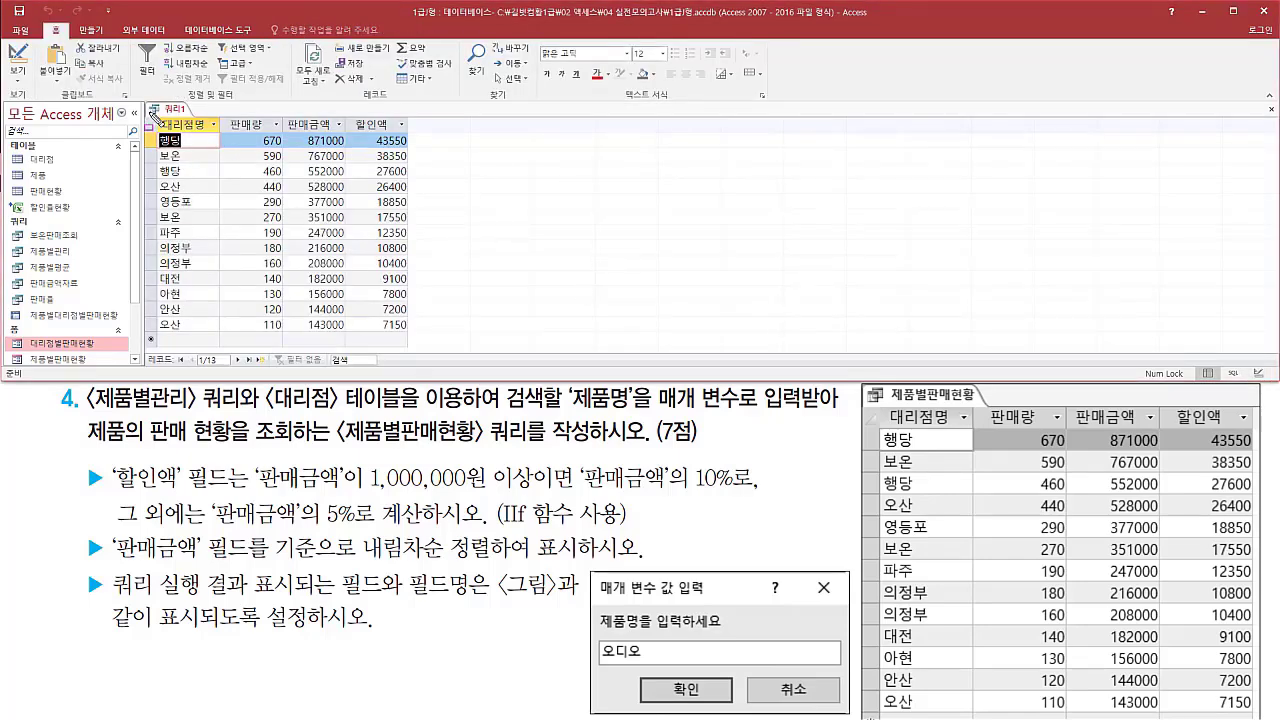
mouse_move(150, 112)
left_mouse_down()
mouse_move(356, 334)
mouse_move(412, 345)
left_mouse_up()
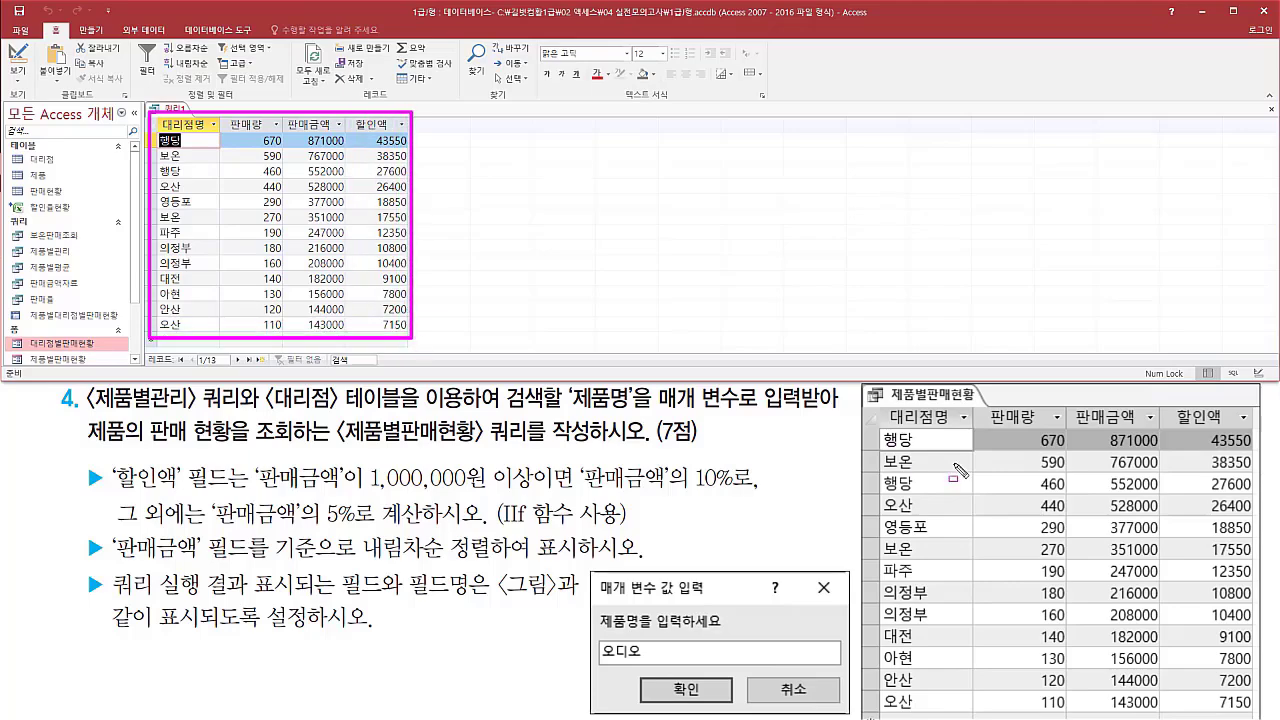
left_click_drag(879, 442, 1262, 714)
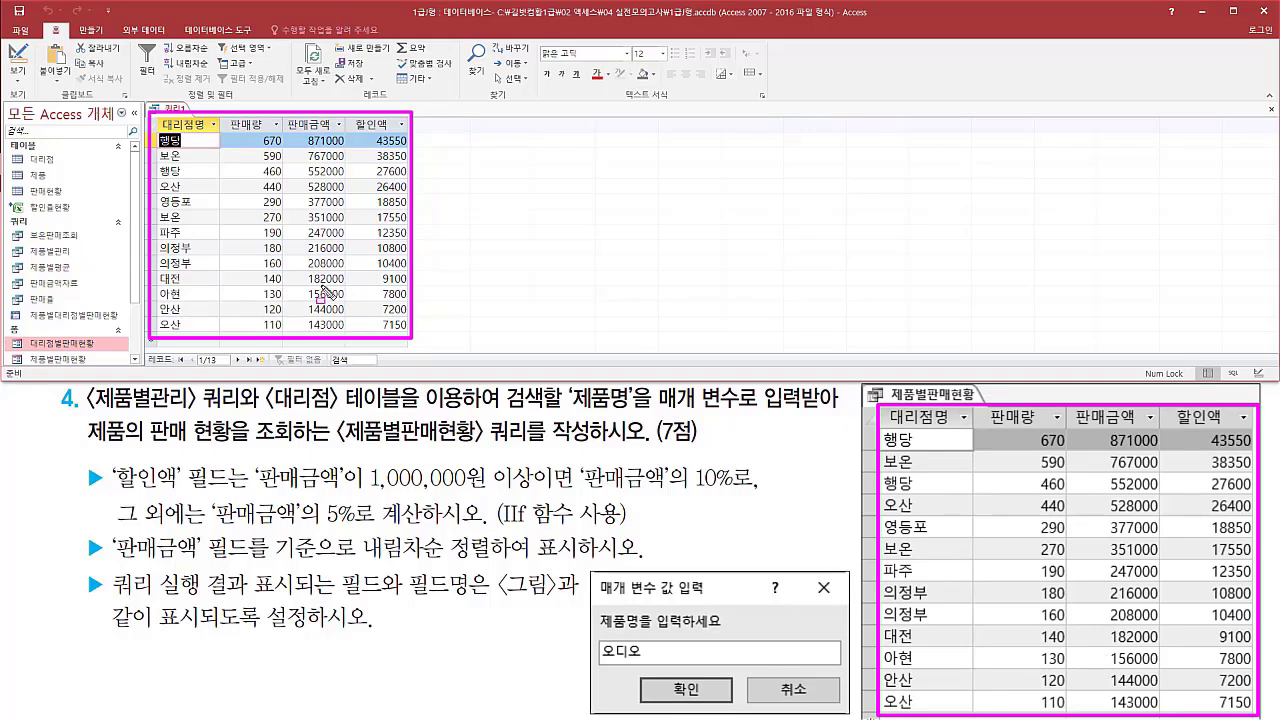
key("Escape")
Step: Close the query's datasheet and choose to save its design changes
right_click(175, 108)
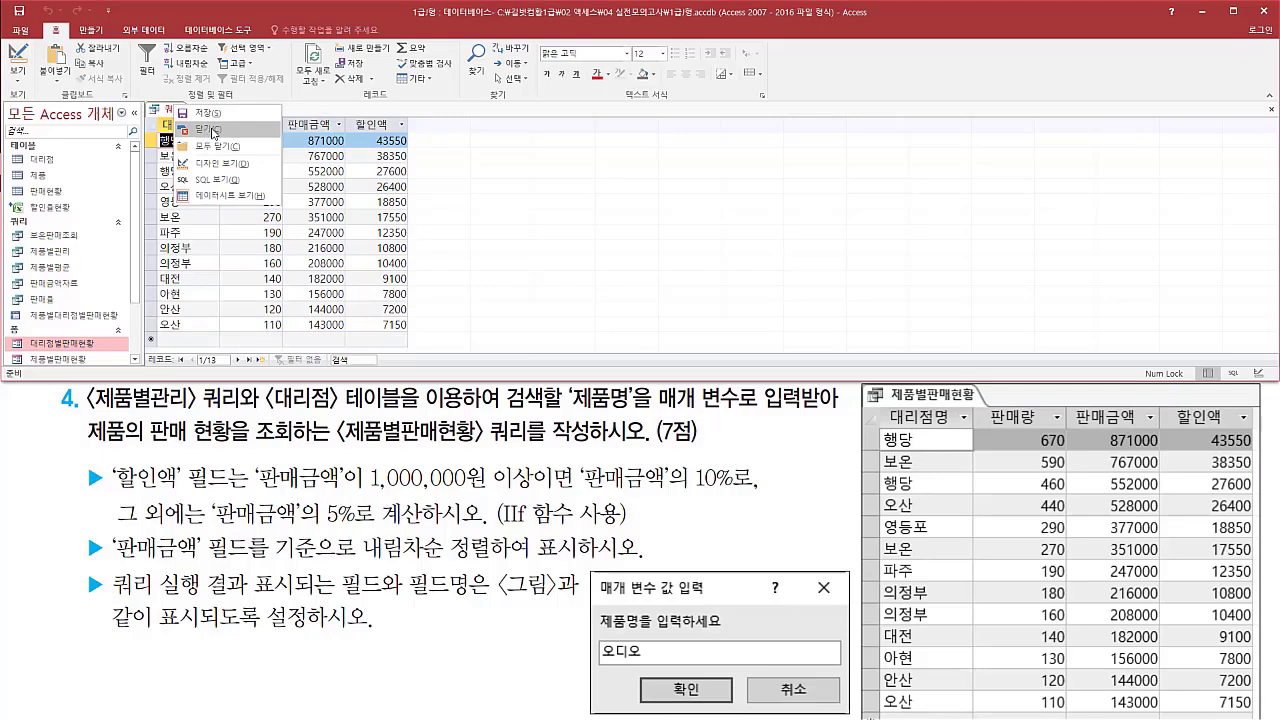
left_click(214, 130)
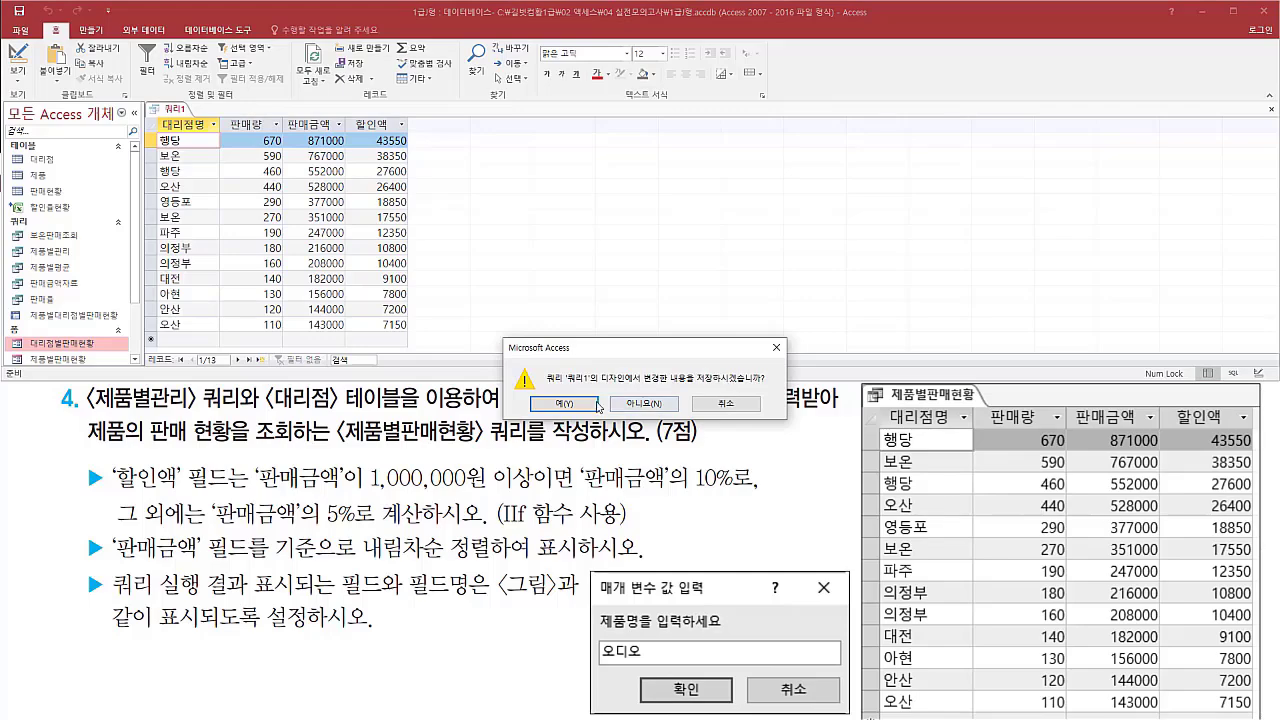
left_click_drag(530, 386, 558, 412)
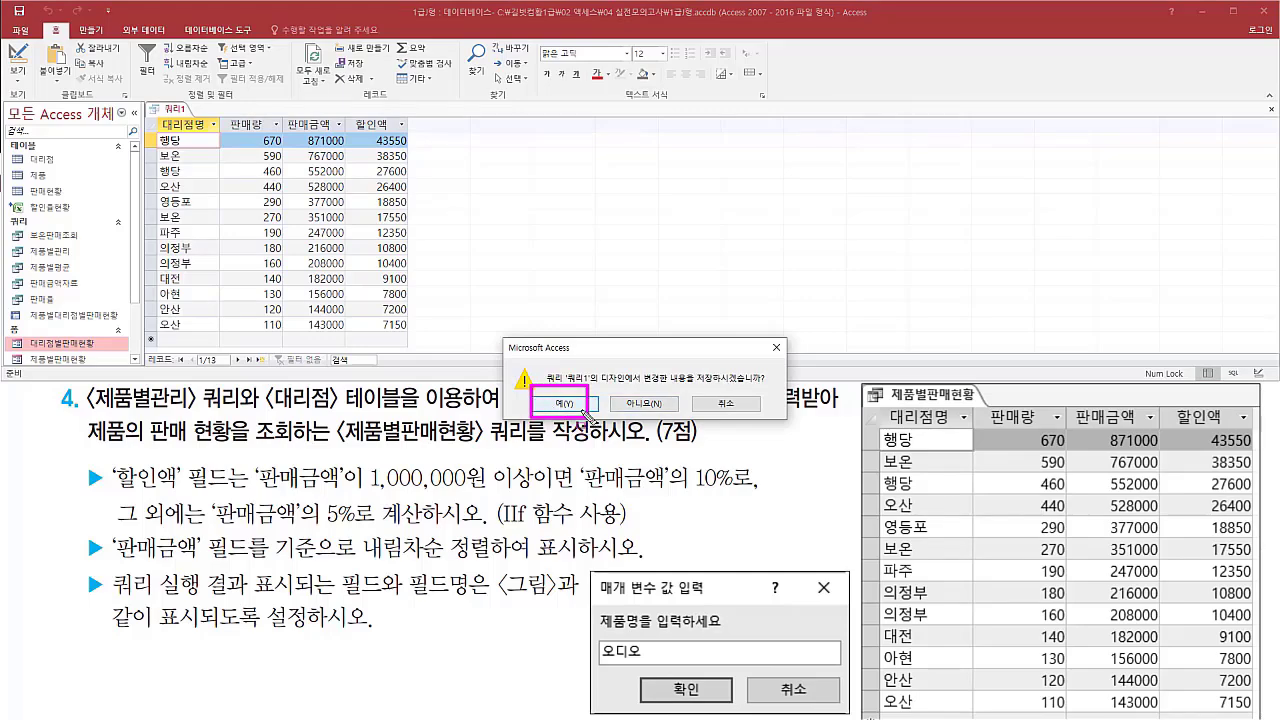
left_click(590, 405)
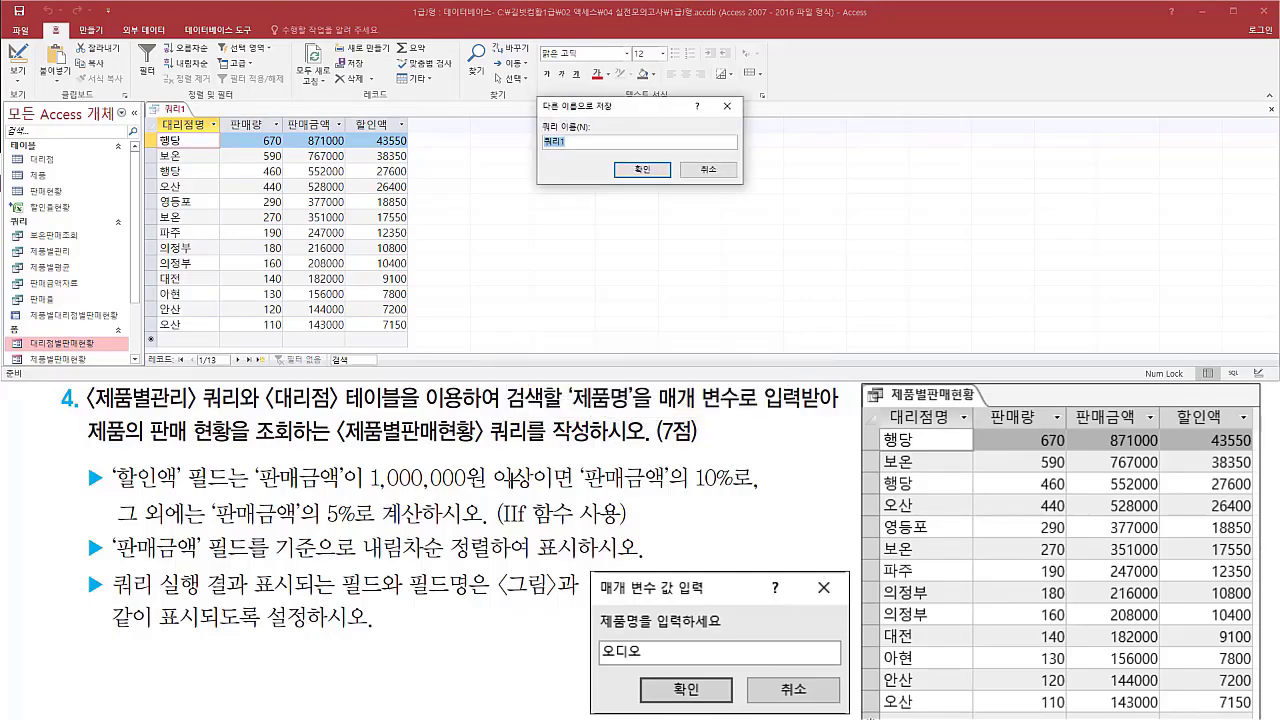
Step: Name the query 제품별판매현황, complete the save and check that it is listed among the queries
left_click_drag(533, 114, 600, 153)
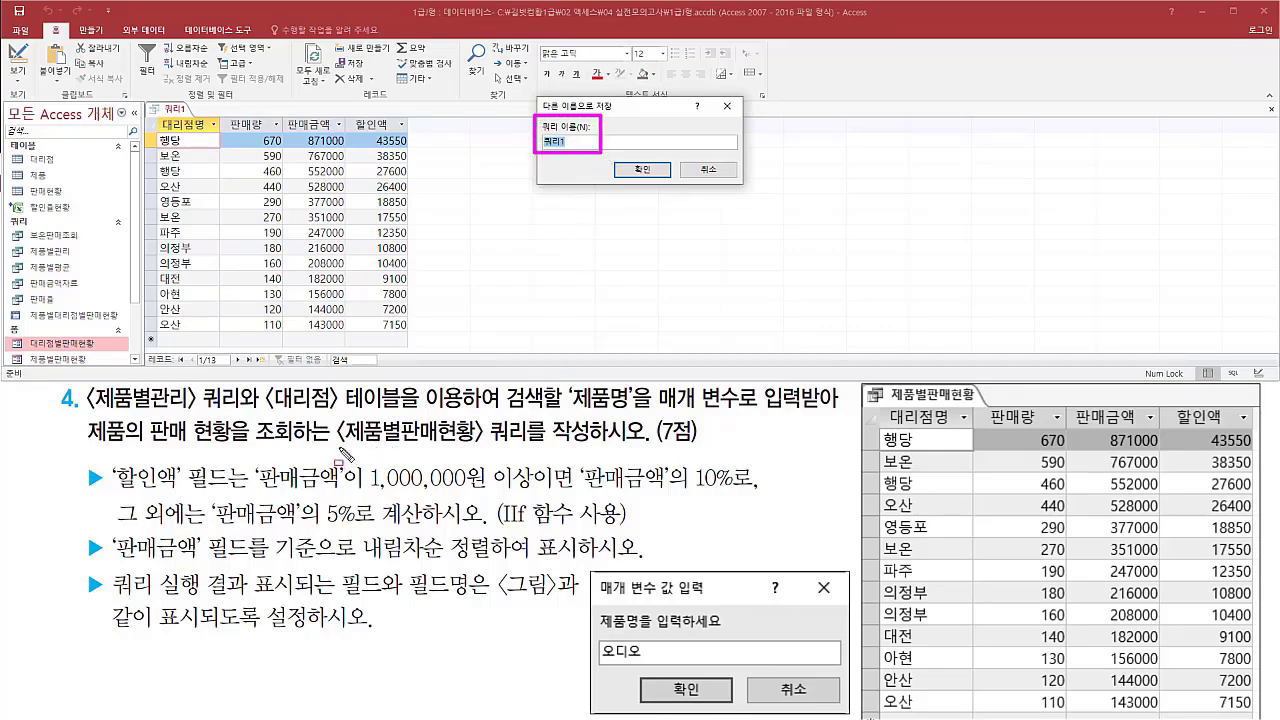
left_click_drag(339, 462, 584, 462)
key("Escape")
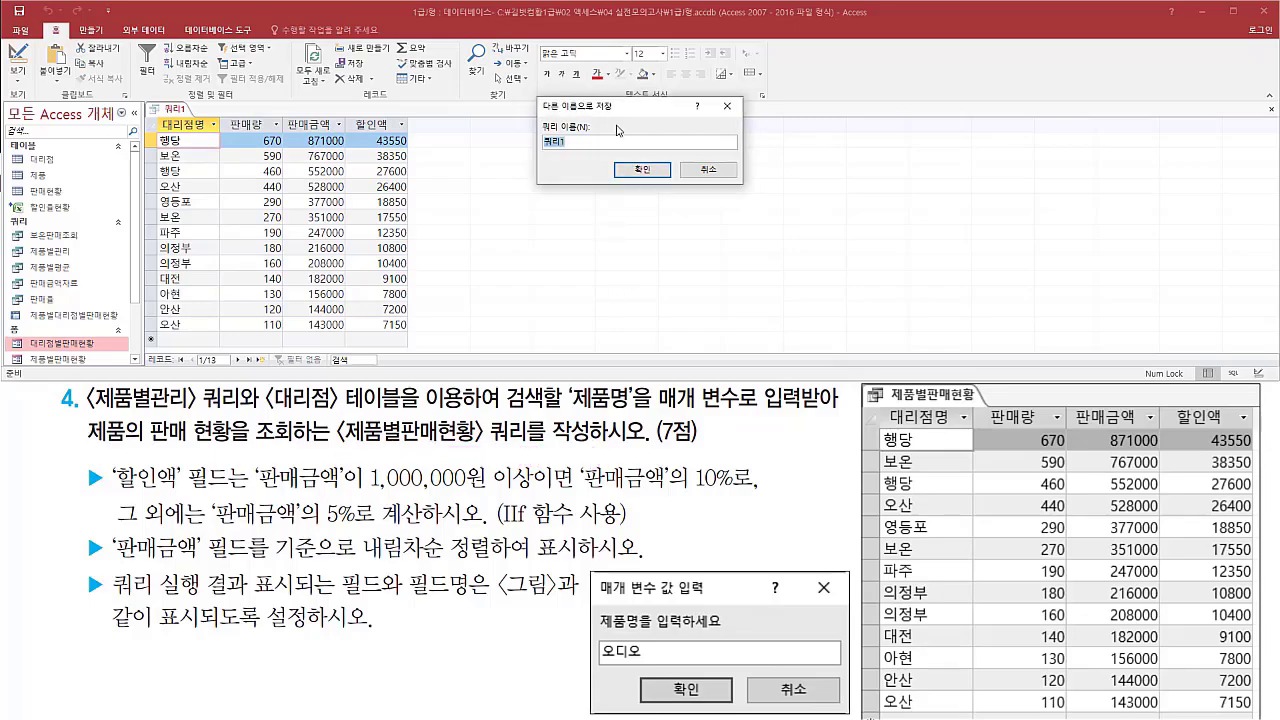
type("제")
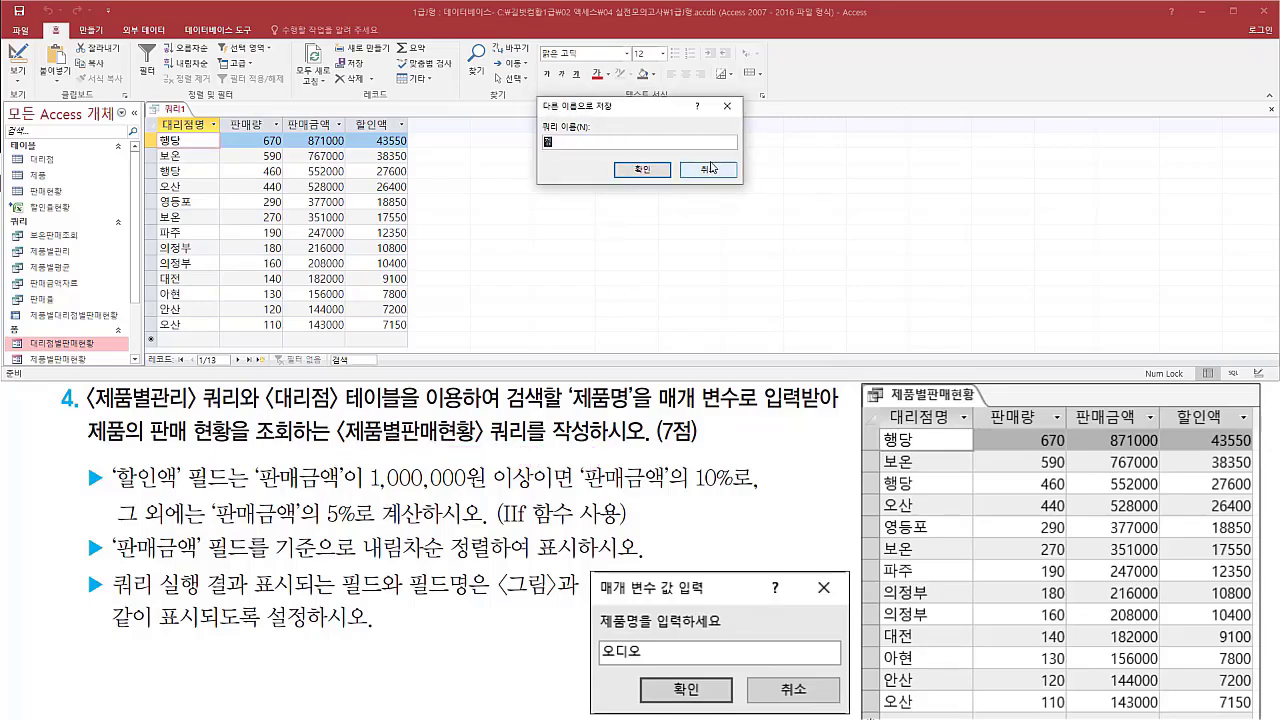
type("품명")
key("ctrl+2")
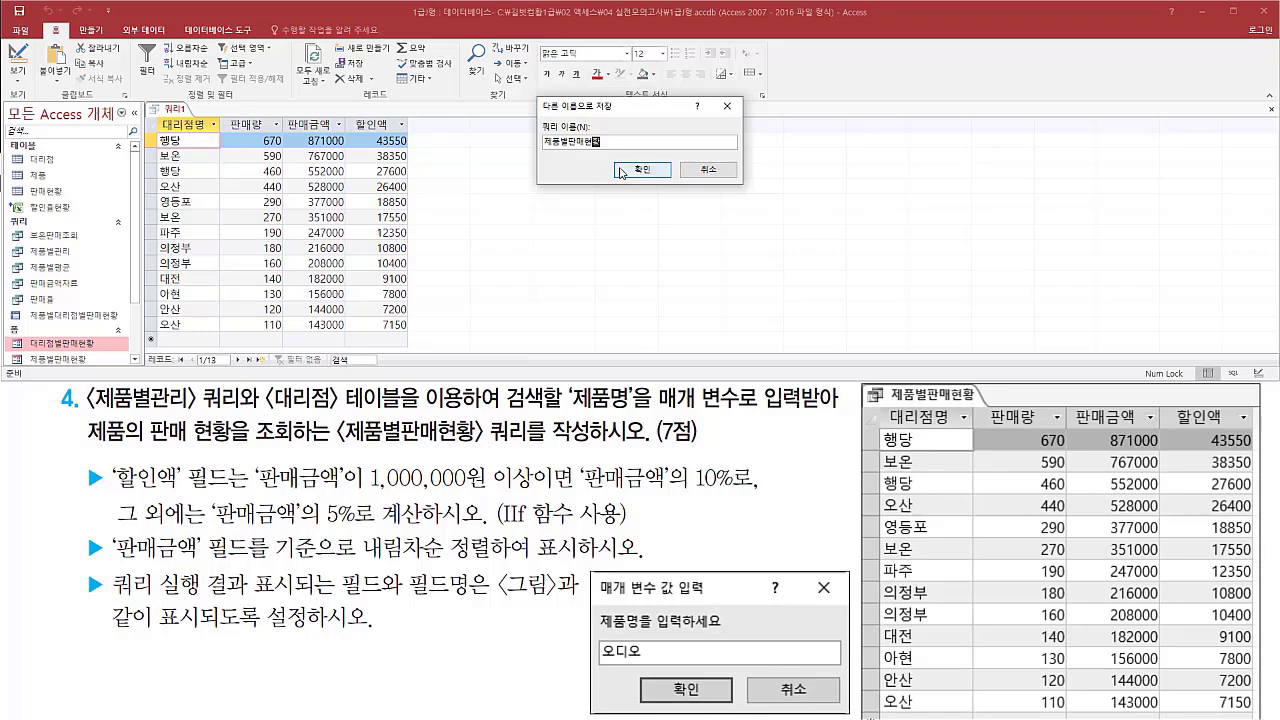
left_click_drag(614, 157, 672, 183)
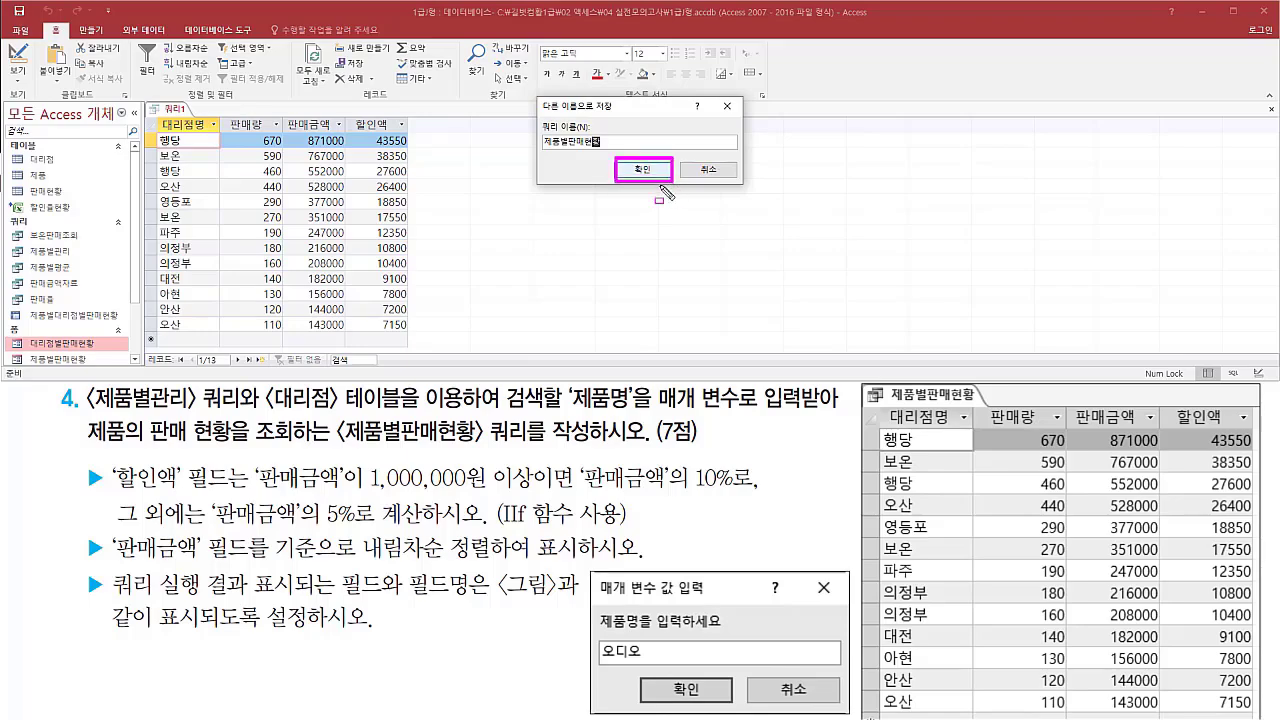
key("Escape")
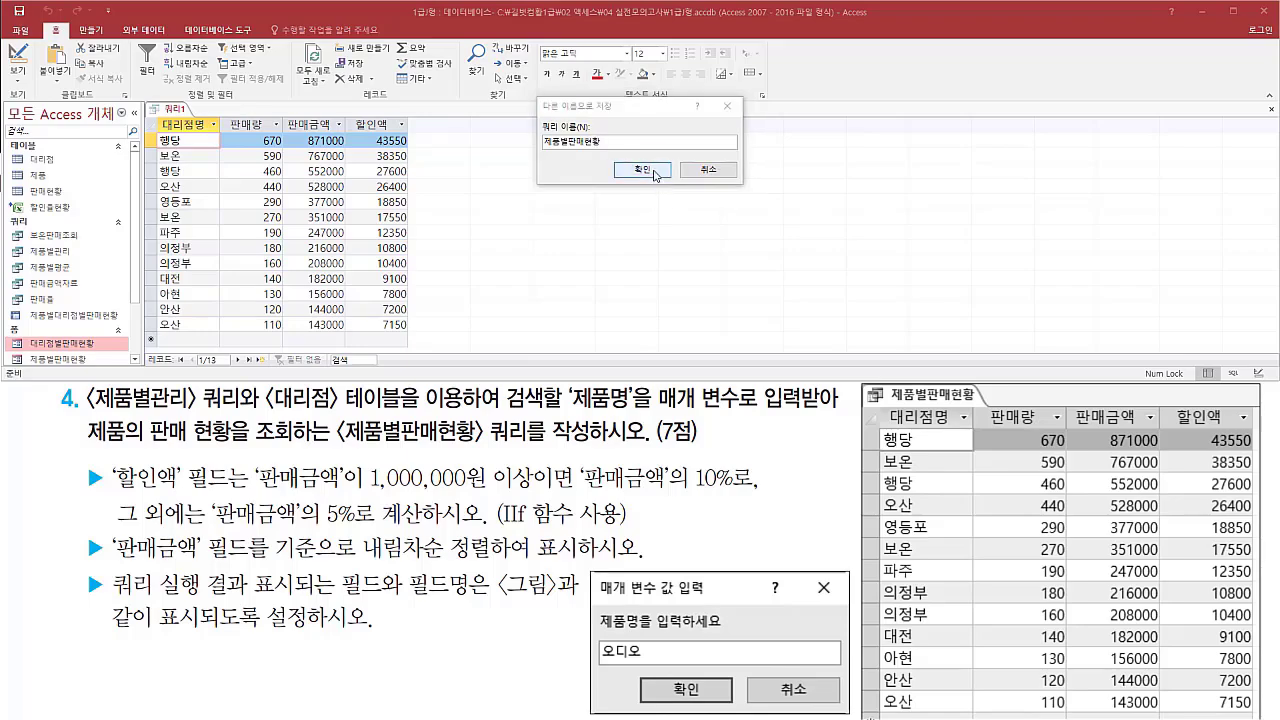
left_click(655, 170)
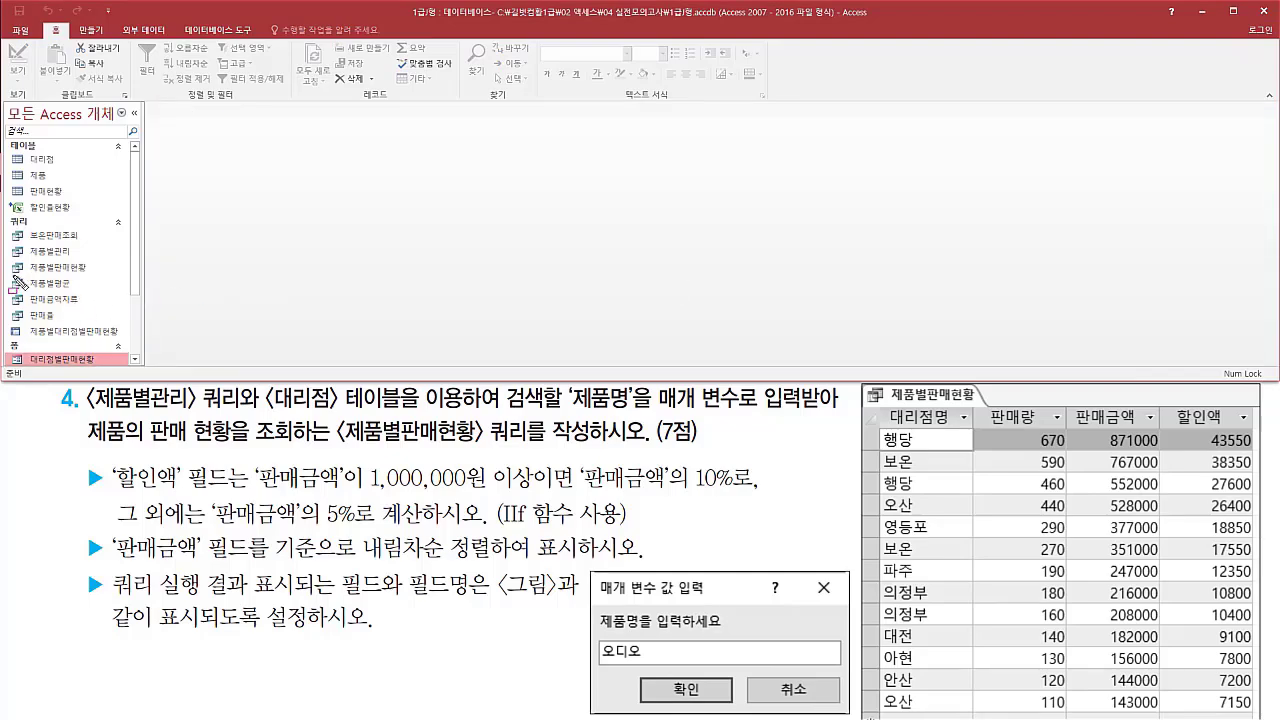
left_click_drag(8, 273, 98, 261)
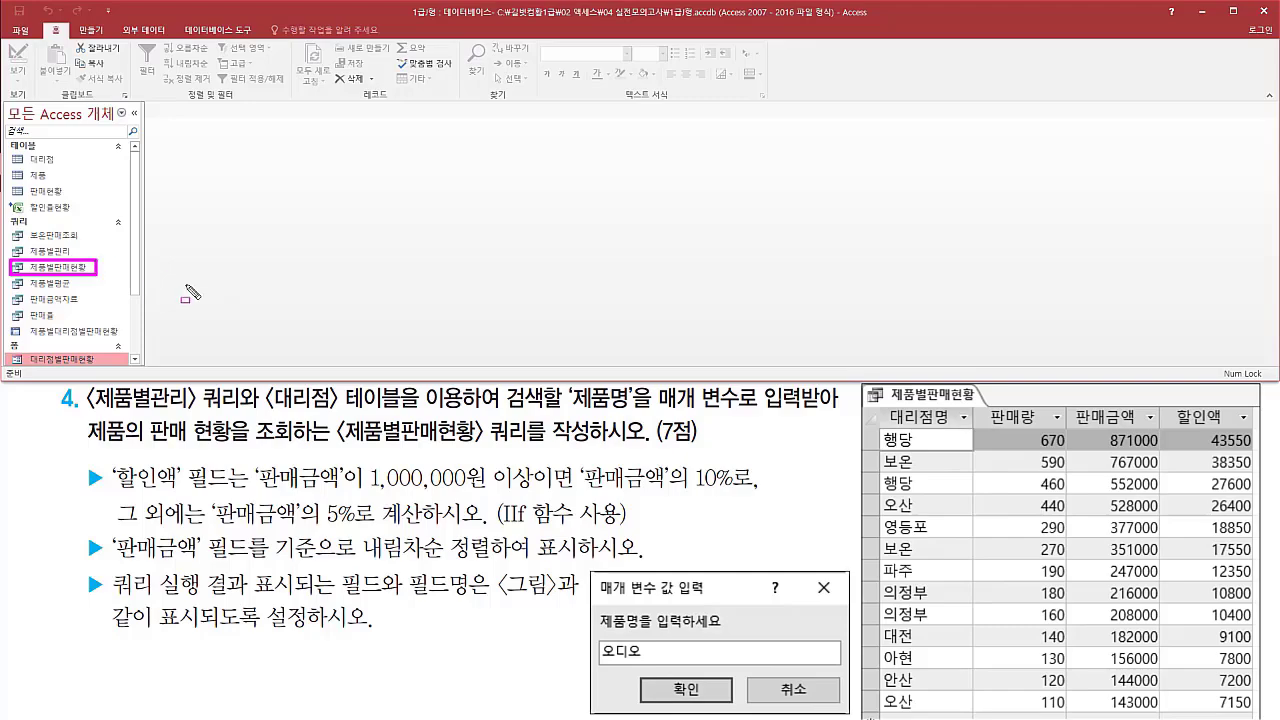
key("Escape")
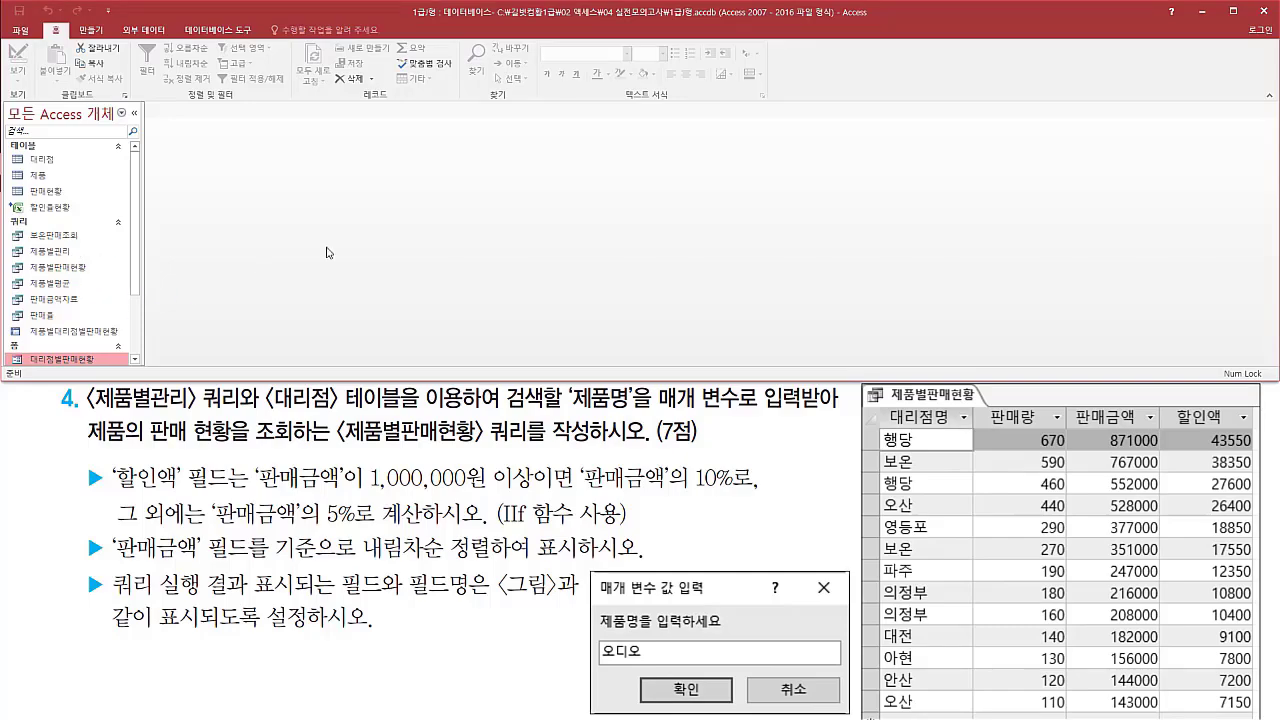
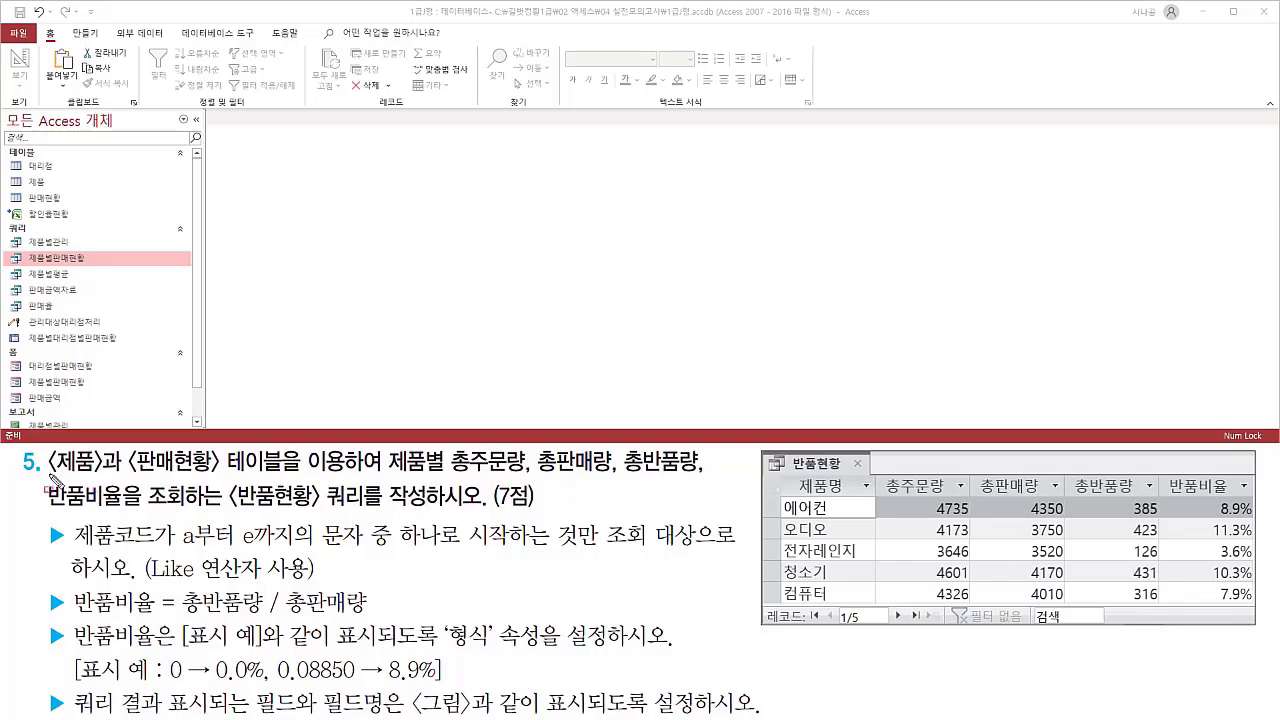
Step: Read task 5's source tables, required totals and query name, and examine the field names in the 반품현황 figure
left_click_drag(50, 472, 294, 474)
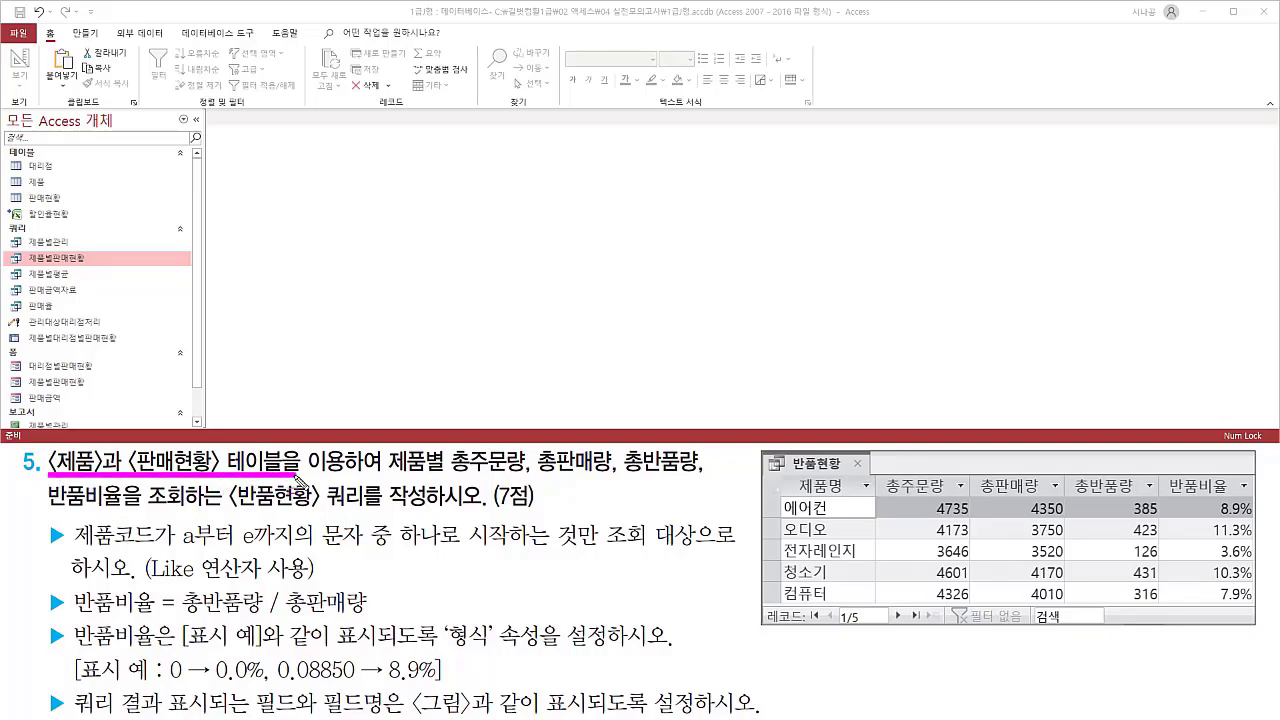
mouse_move(381, 446)
left_mouse_down()
mouse_move(447, 477)
mouse_move(695, 477)
left_mouse_up()
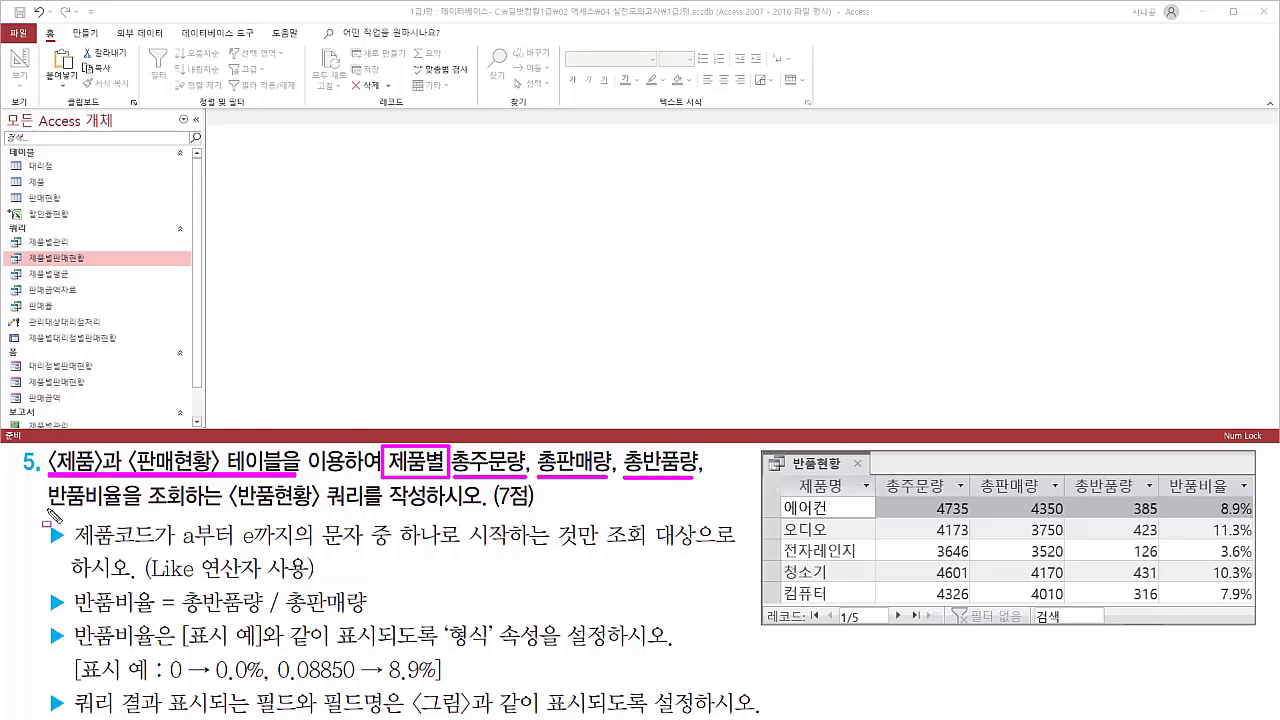
left_click_drag(48, 516, 118, 516)
left_click_drag(224, 508, 436, 509)
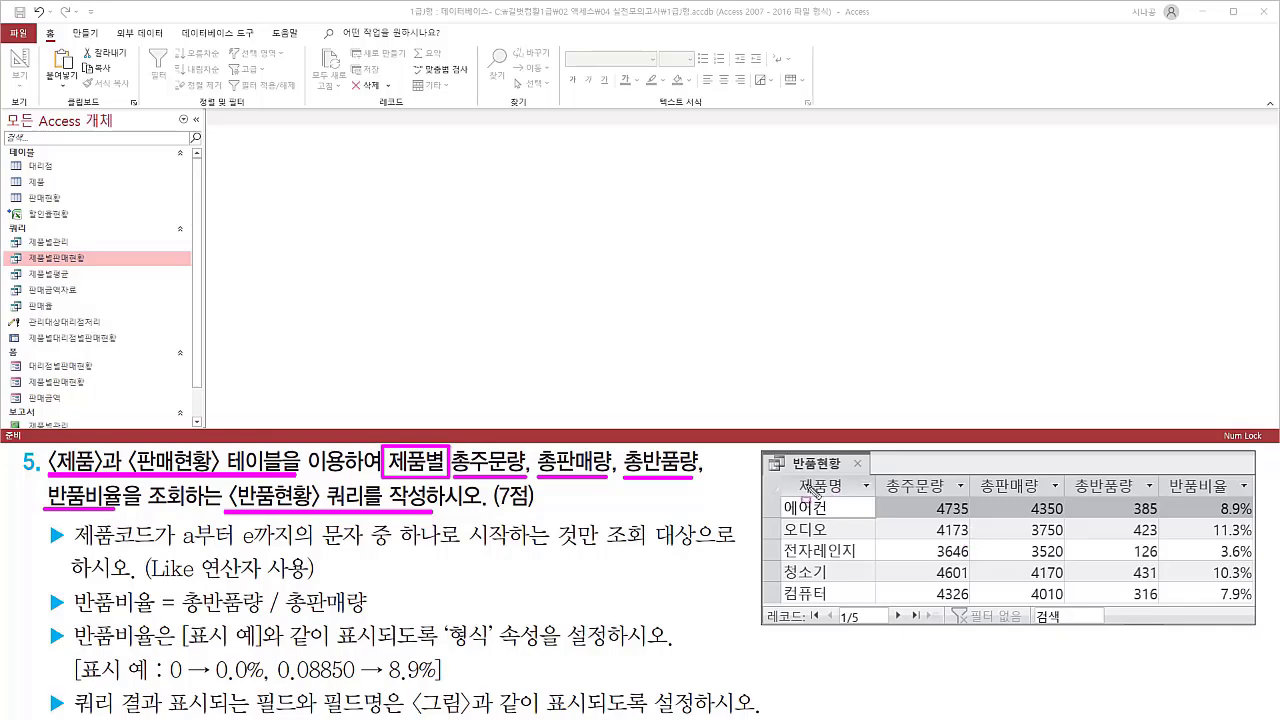
mouse_move(836, 476)
left_mouse_down()
mouse_move(777, 560)
mouse_move(866, 590)
mouse_move(868, 603)
left_mouse_up()
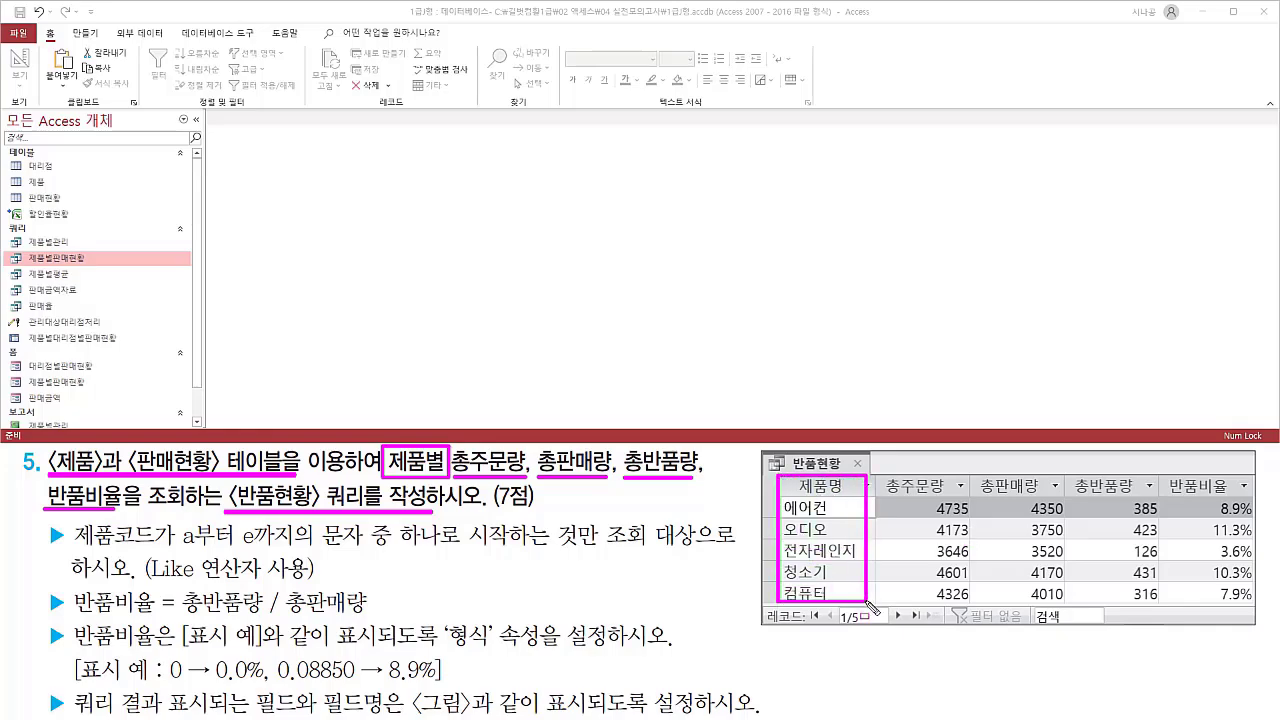
left_click_drag(886, 495, 1234, 497)
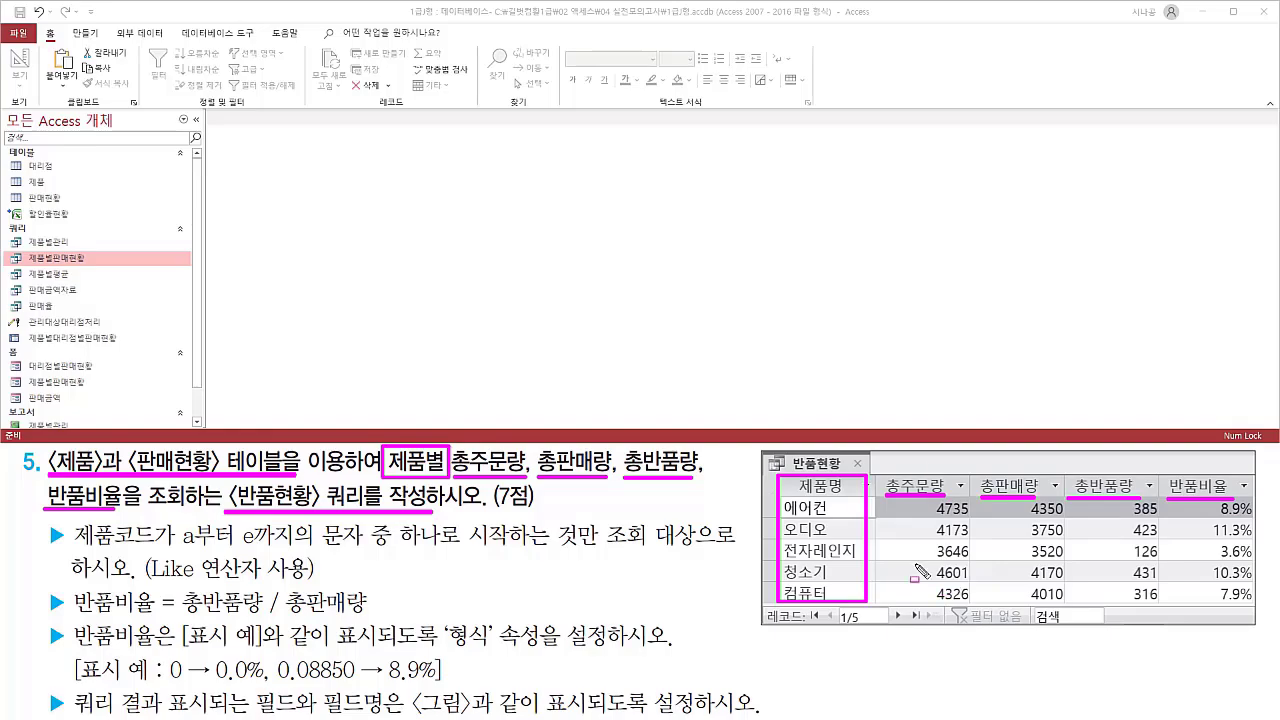
key("Escape")
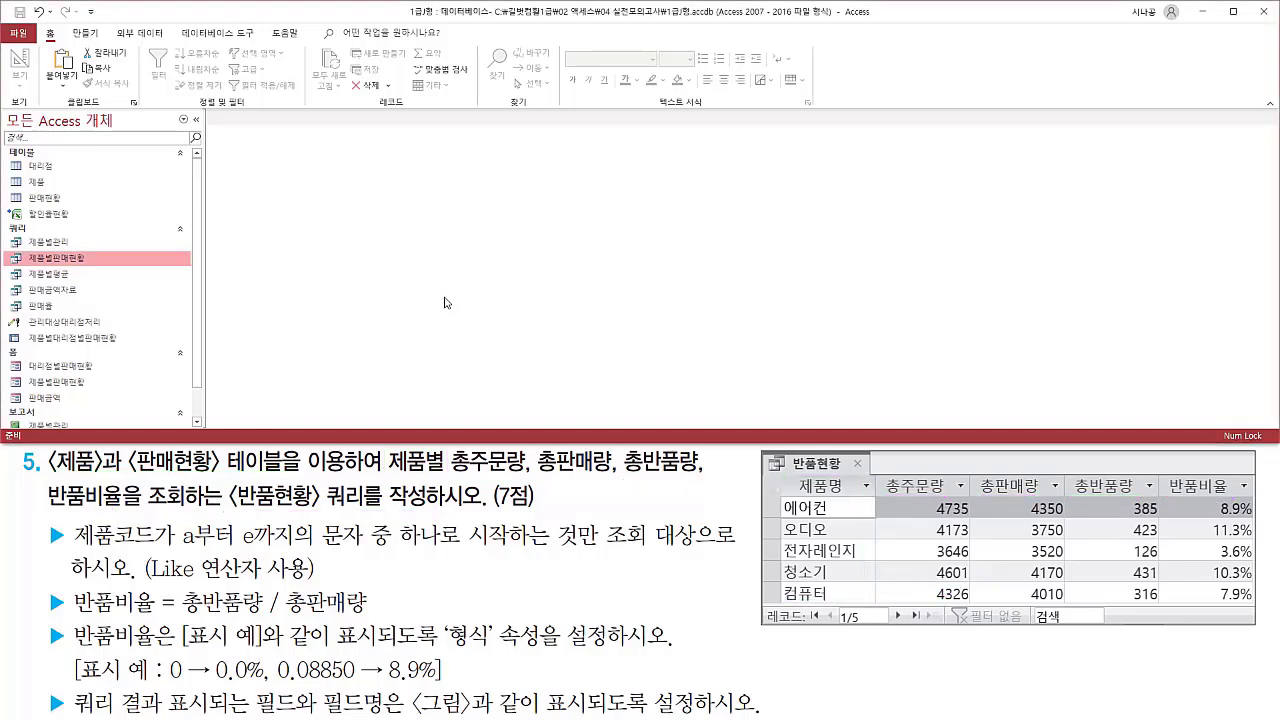
Step: Create a new blank query in design view
left_click(86, 33)
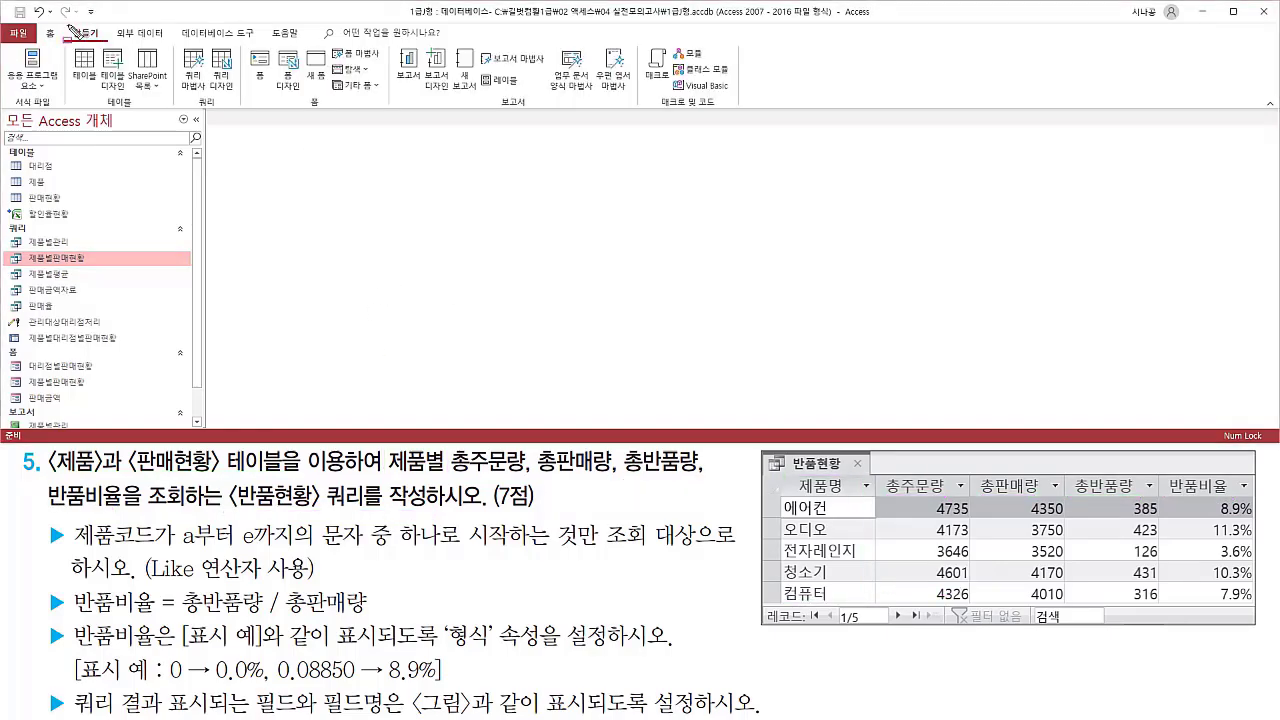
left_click_drag(99, 43, 107, 45)
left_click_drag(193, 93, 234, 117)
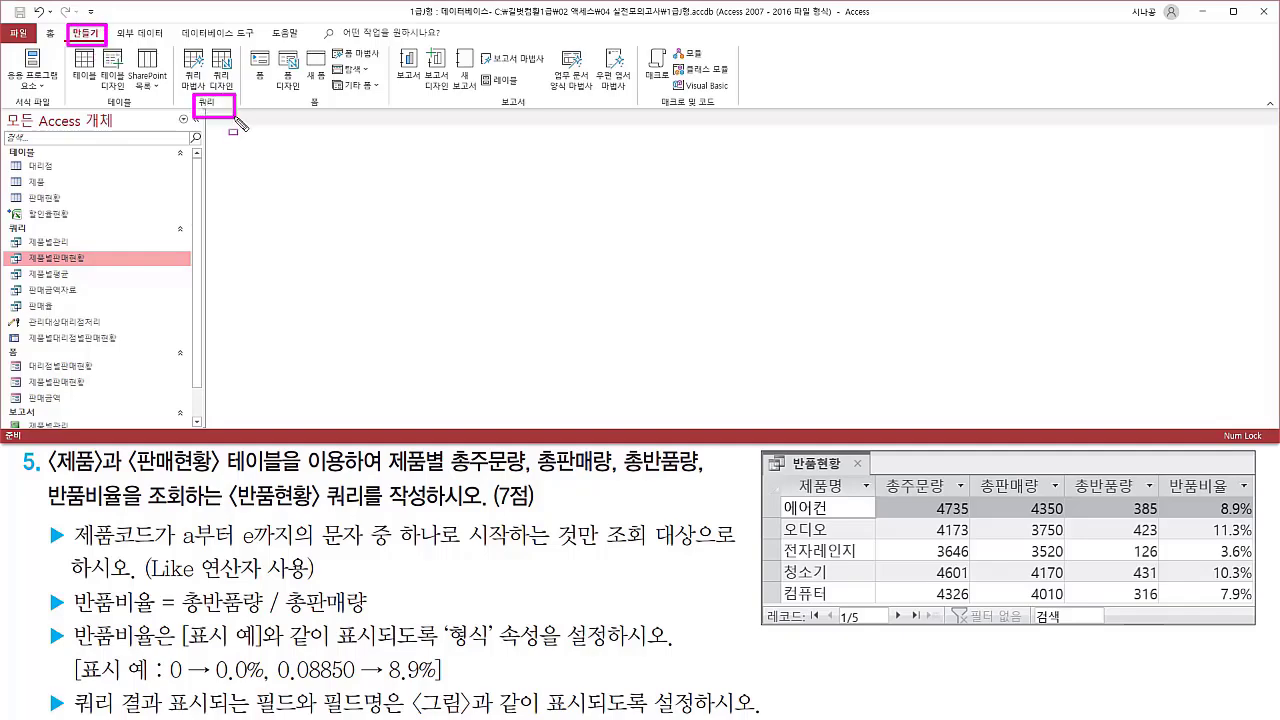
key("Escape")
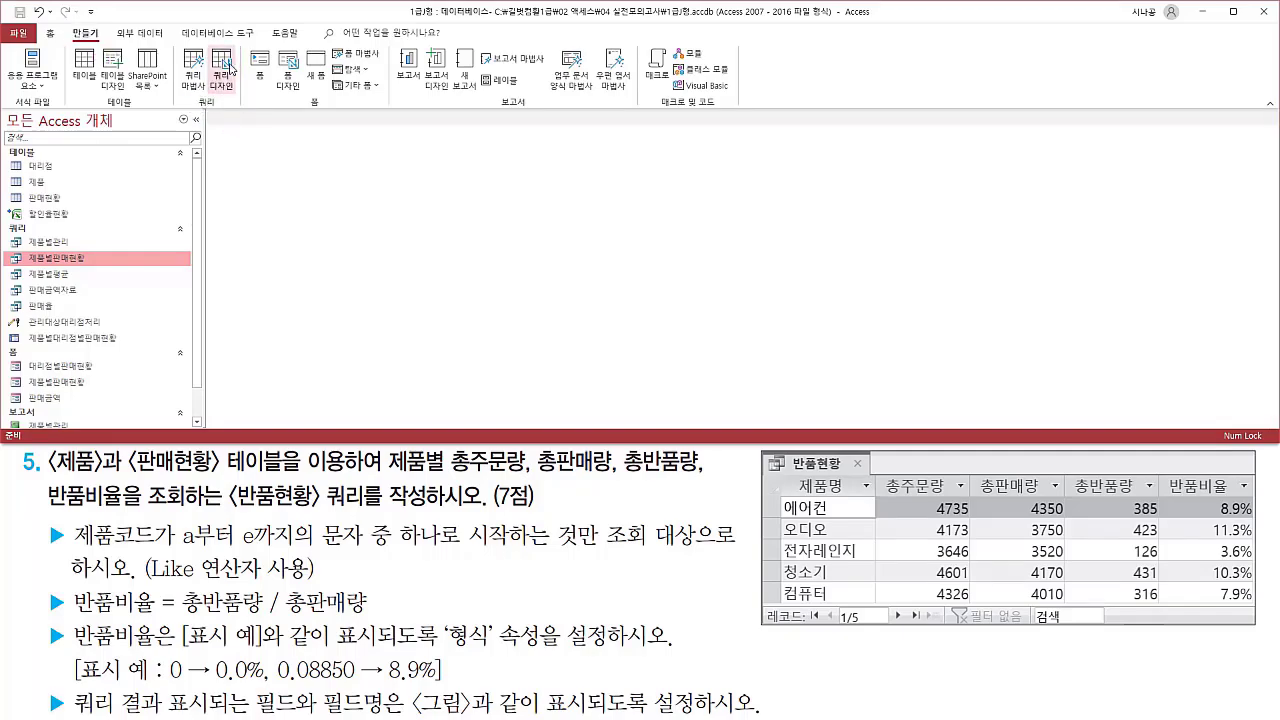
left_click(226, 68)
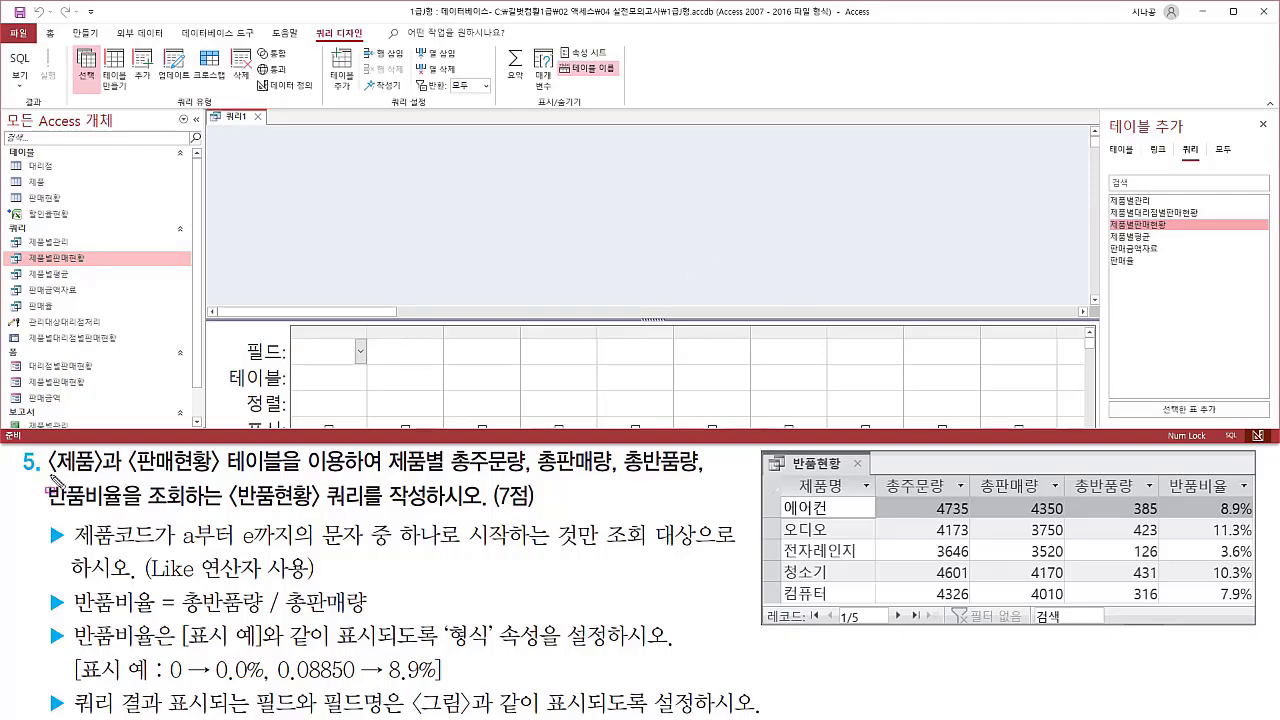
Step: Add the 제품 and 판매현황 tables to the new query
left_click_drag(48, 493, 212, 493)
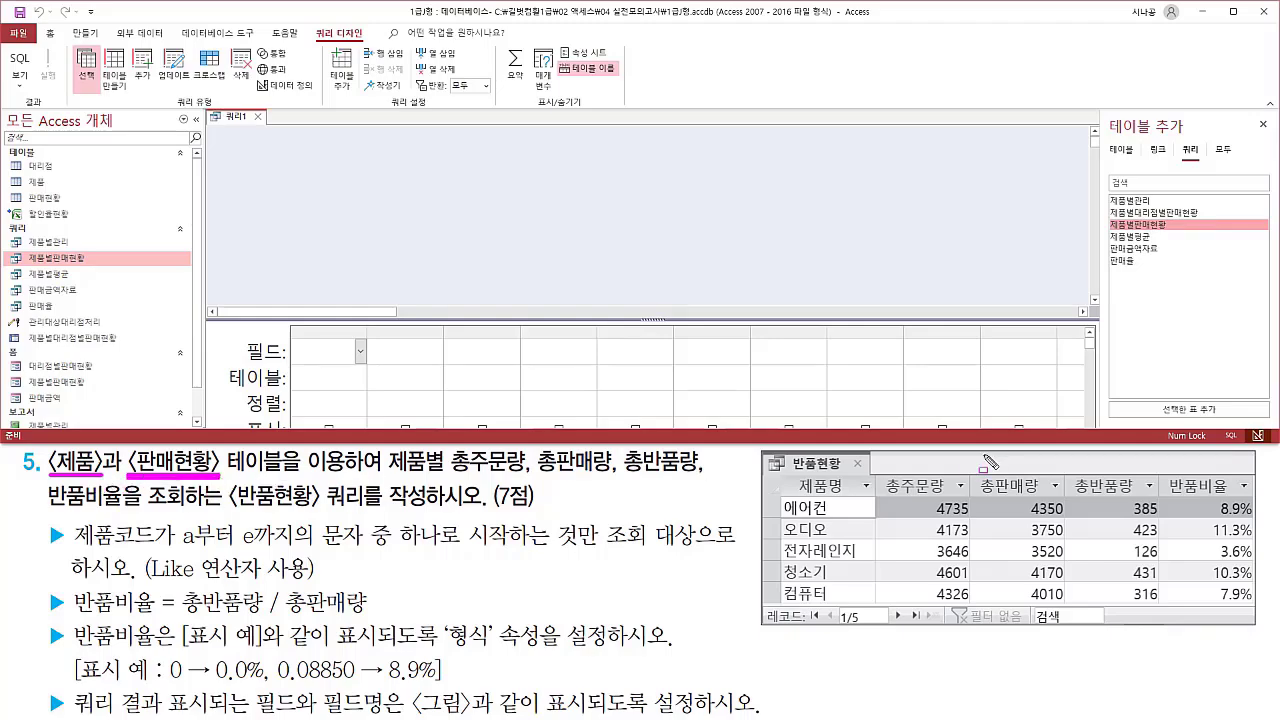
left_click_drag(1107, 141, 1125, 157)
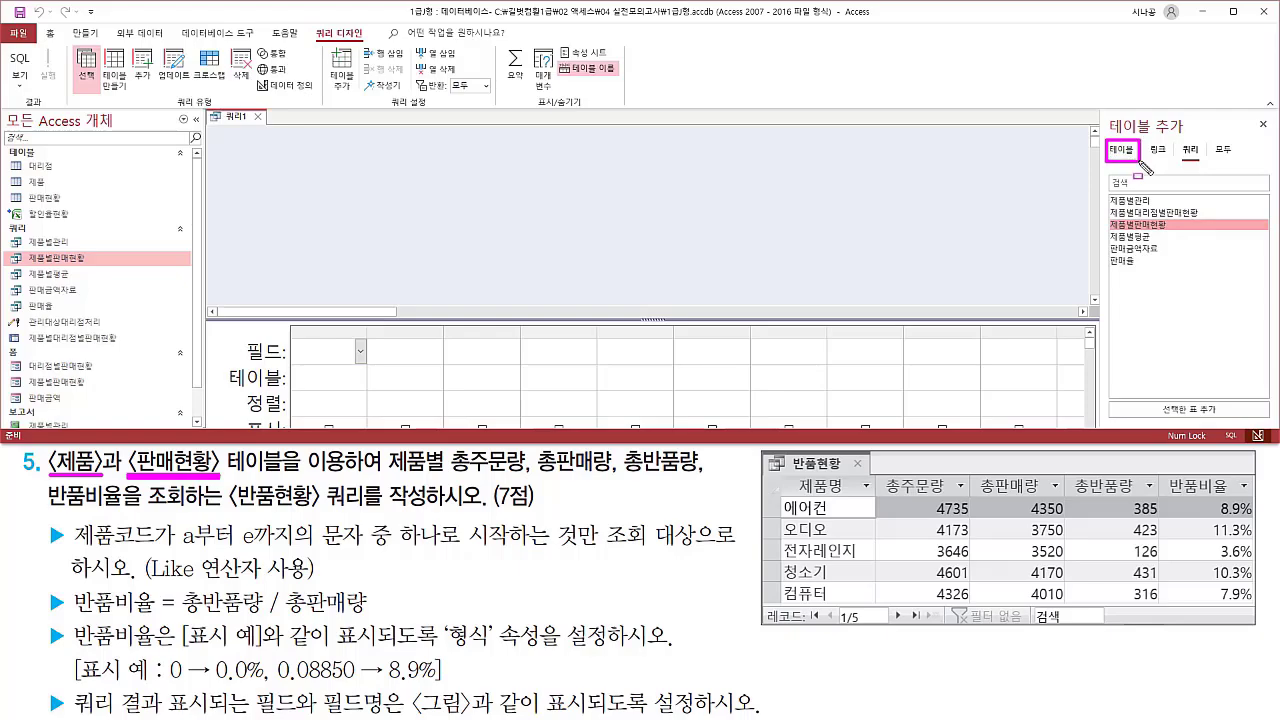
key("Escape")
left_click(1126, 152)
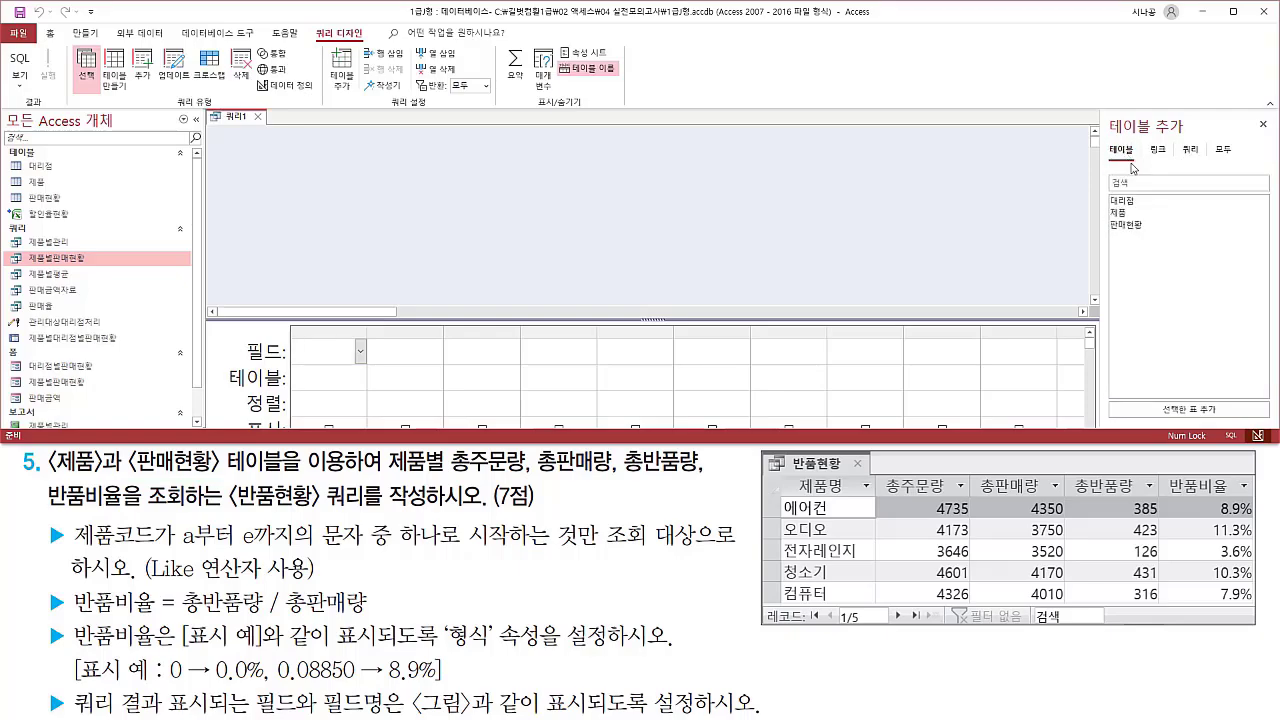
double_click(1135, 216)
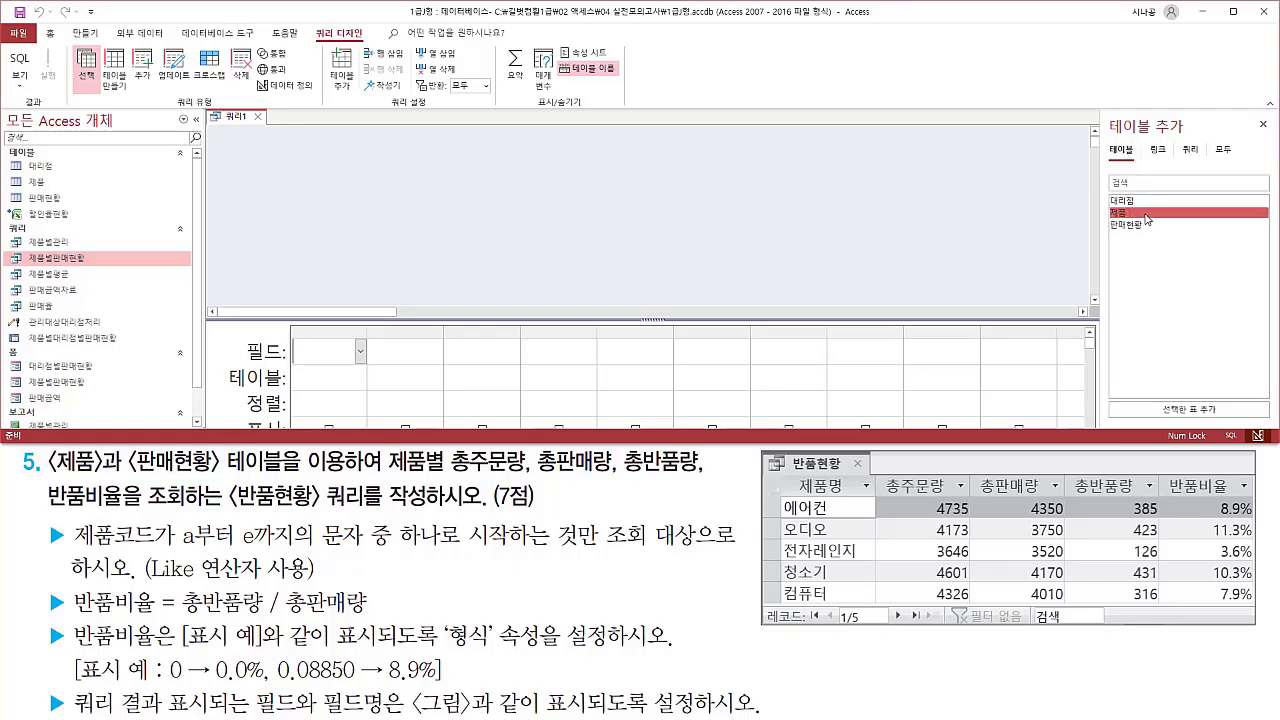
left_click(1145, 226)
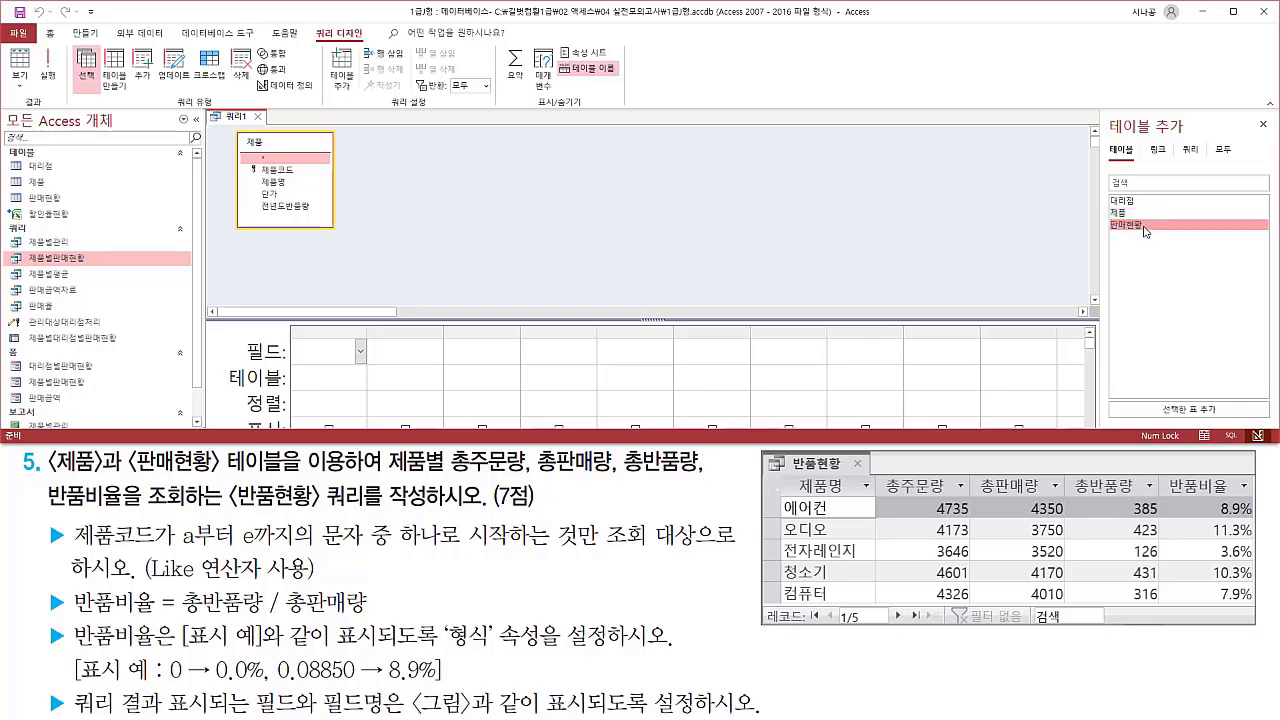
double_click(1145, 226)
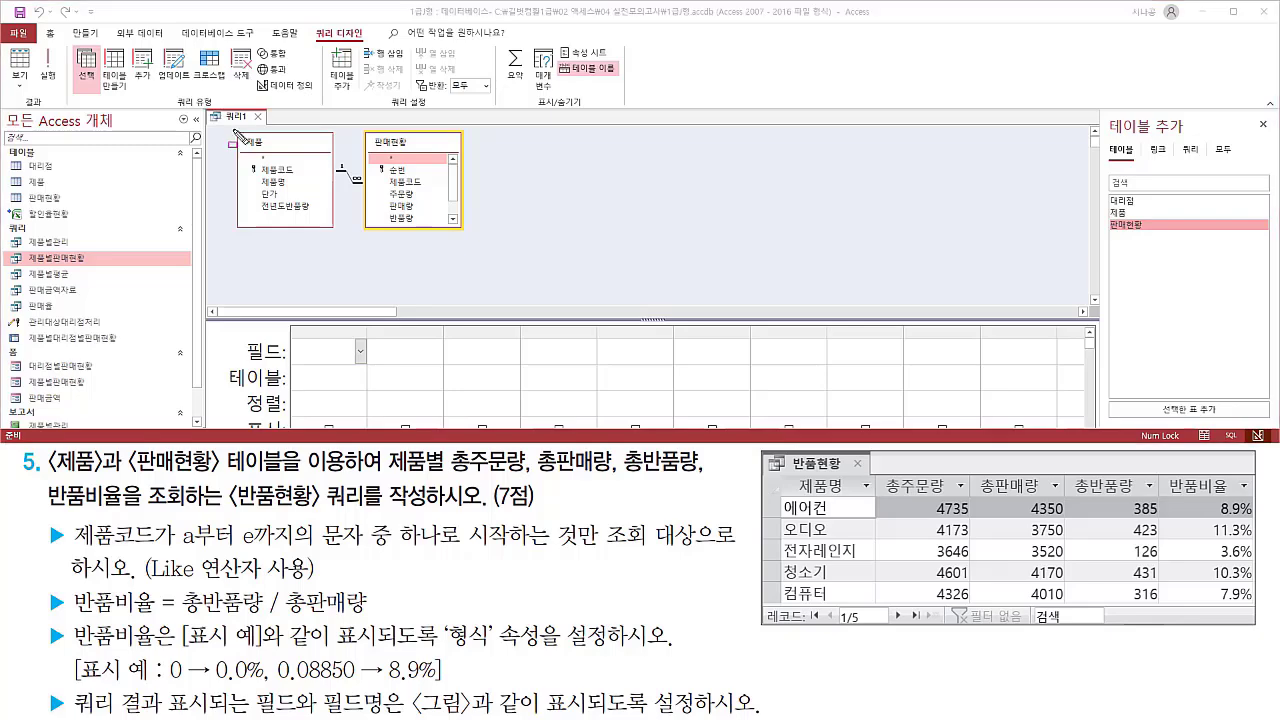
Step: Finish adding tables and enlarge the query design grid so its criteria rows can be seen
mouse_move(232, 128)
left_mouse_down()
mouse_move(344, 224)
mouse_move(470, 236)
left_mouse_up()
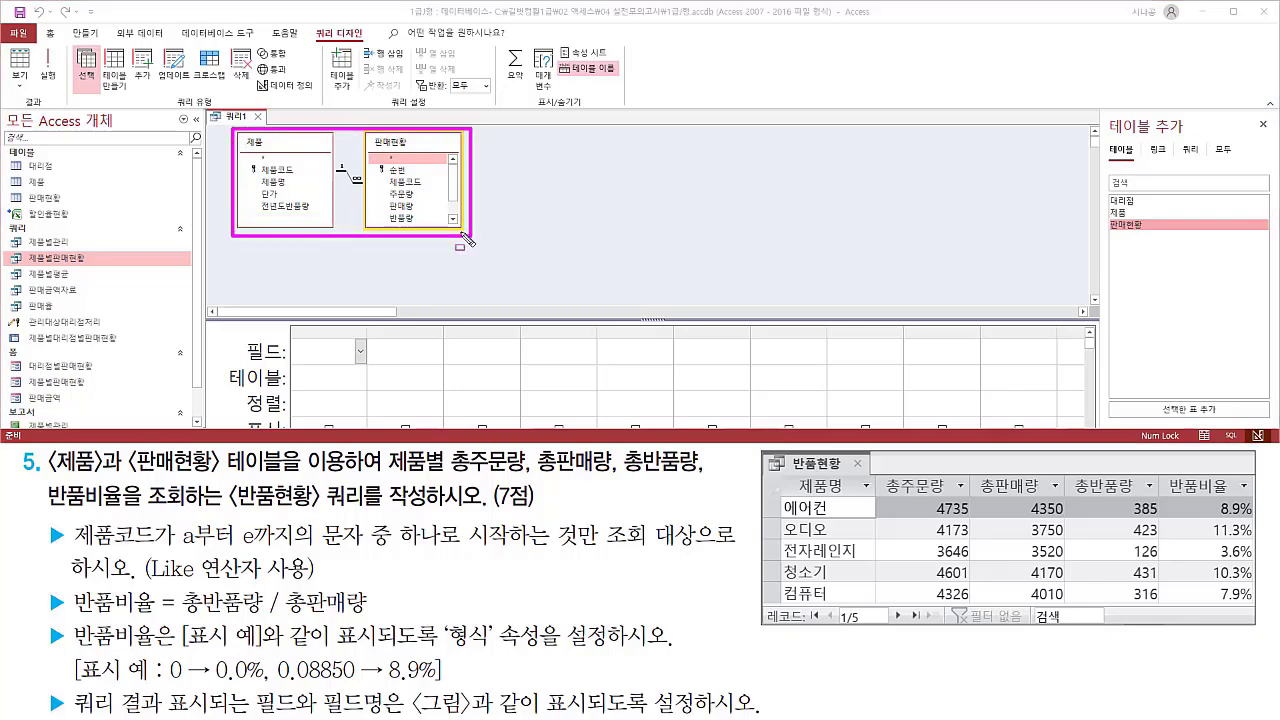
left_click_drag(1102, 115, 1185, 138)
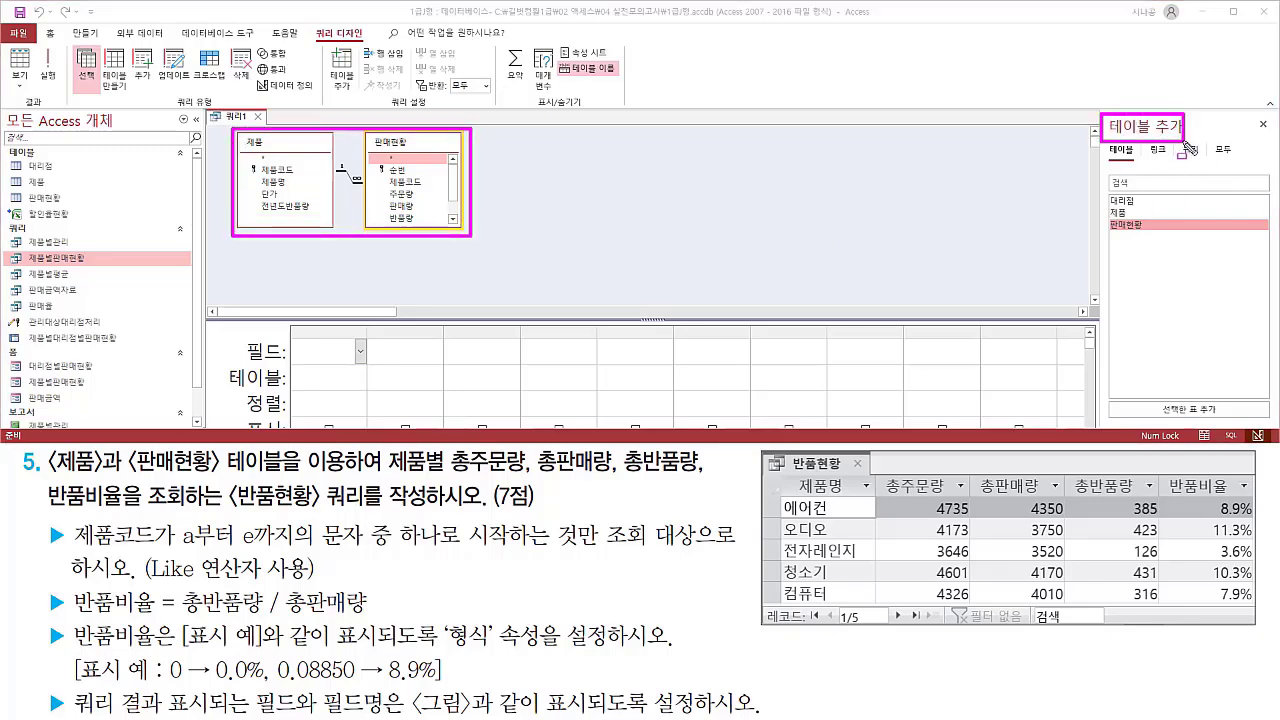
left_click_drag(1253, 114, 1274, 136)
key("Escape")
left_click(1263, 125)
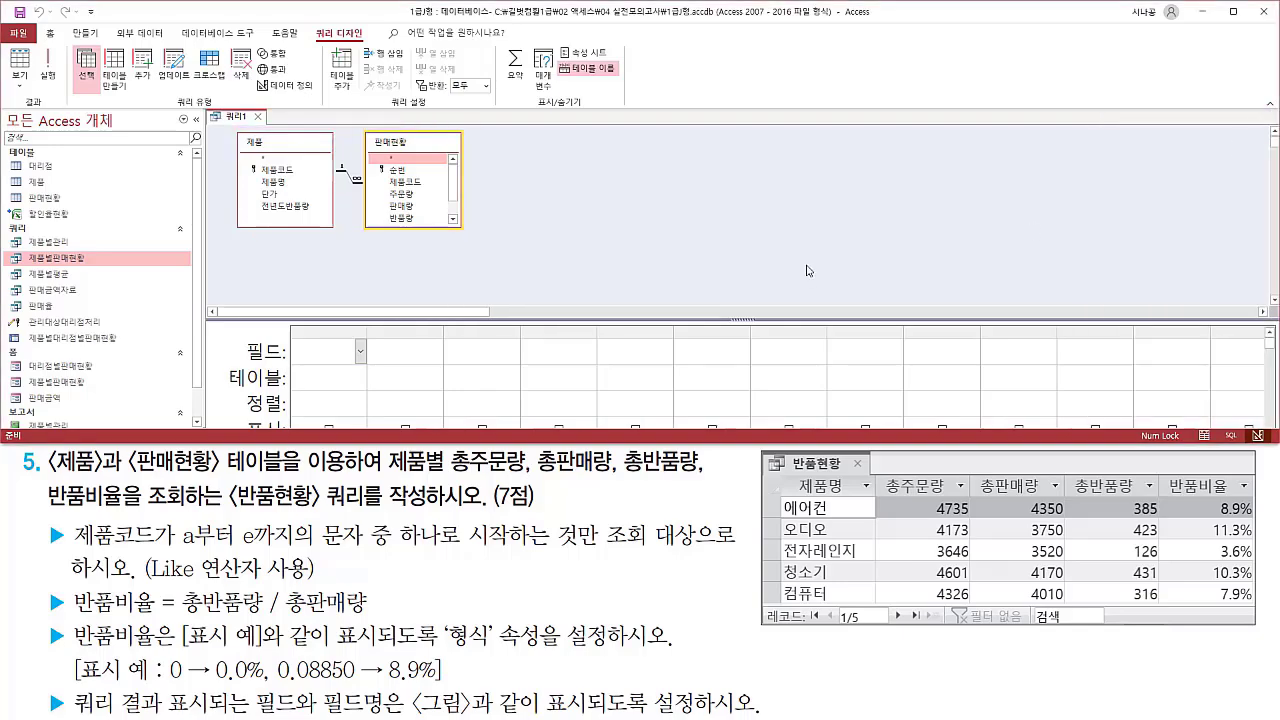
left_click_drag(512, 299, 512, 243)
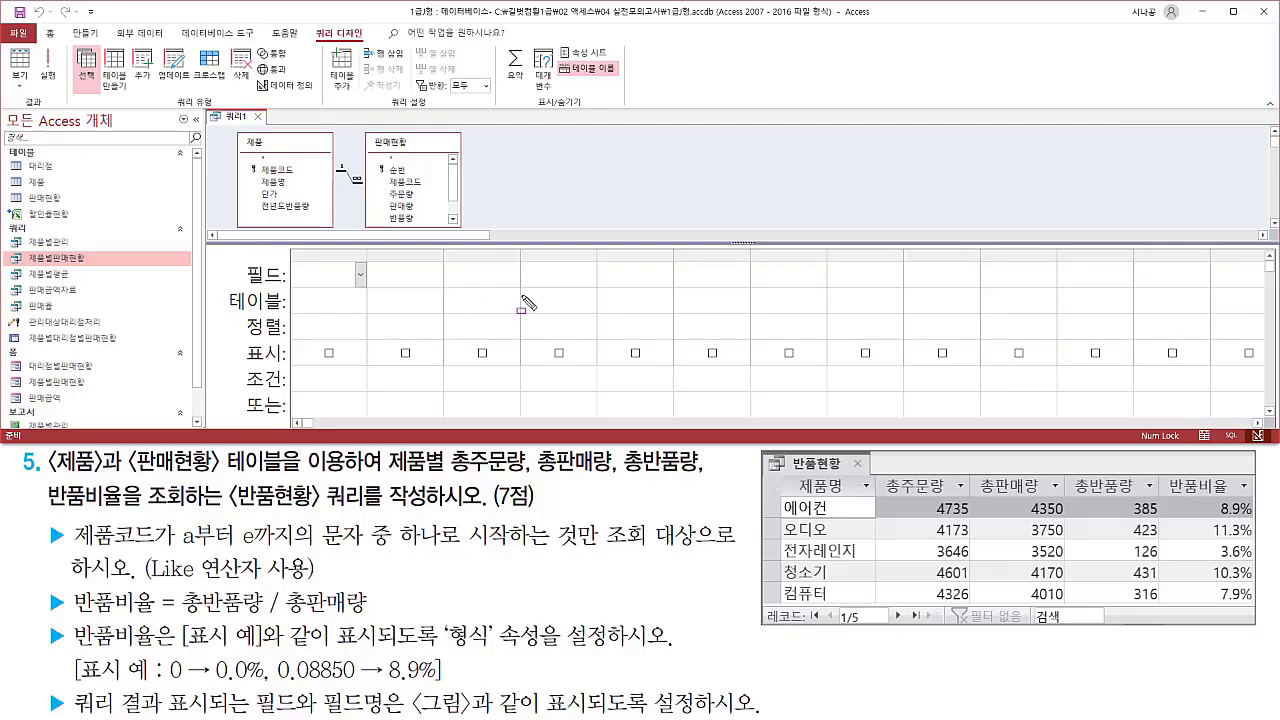
Step: Add the 제품명 field from the 제품 table as the query's first output column
left_click_drag(790, 473, 851, 500)
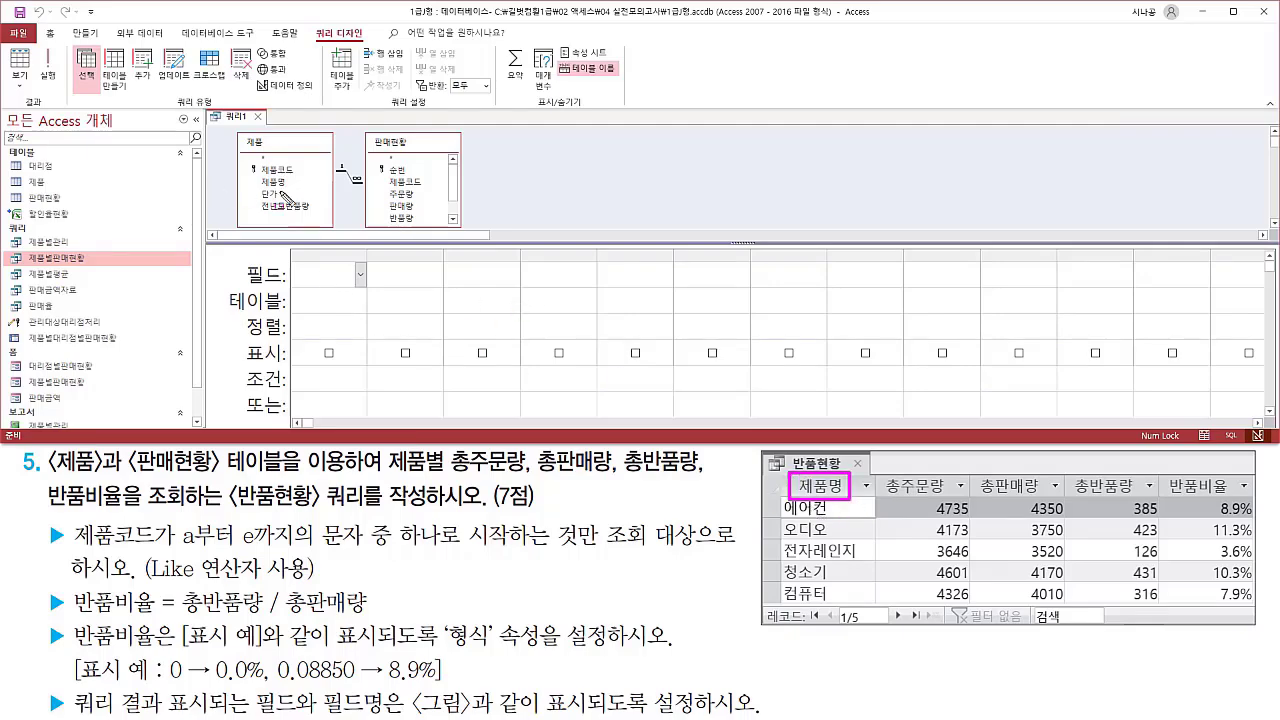
left_click_drag(257, 174, 293, 189)
key("Escape")
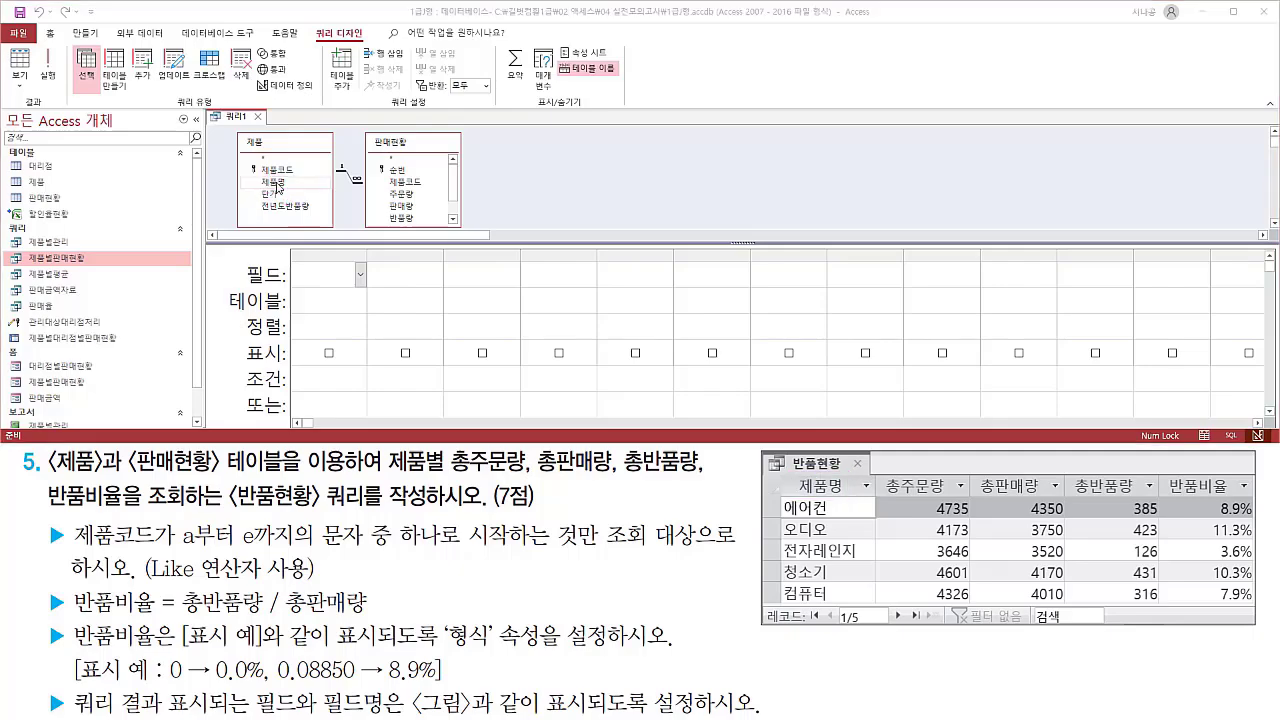
left_click(282, 183)
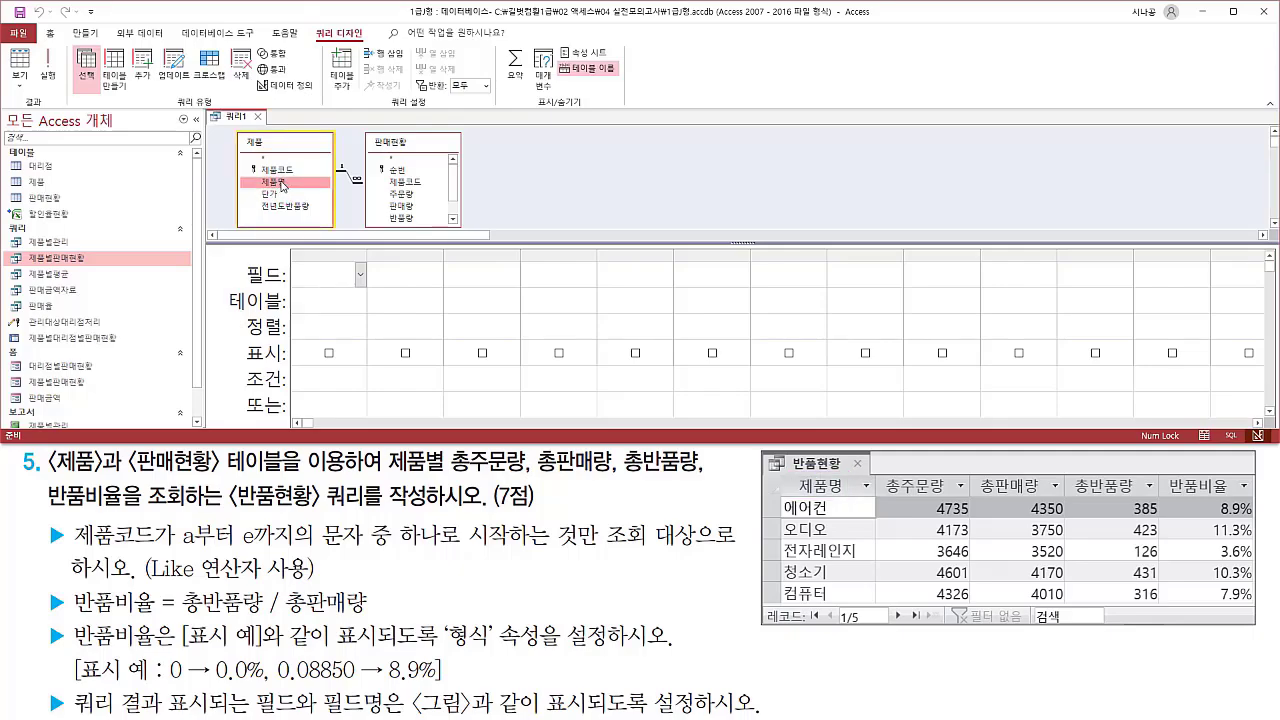
double_click(283, 184)
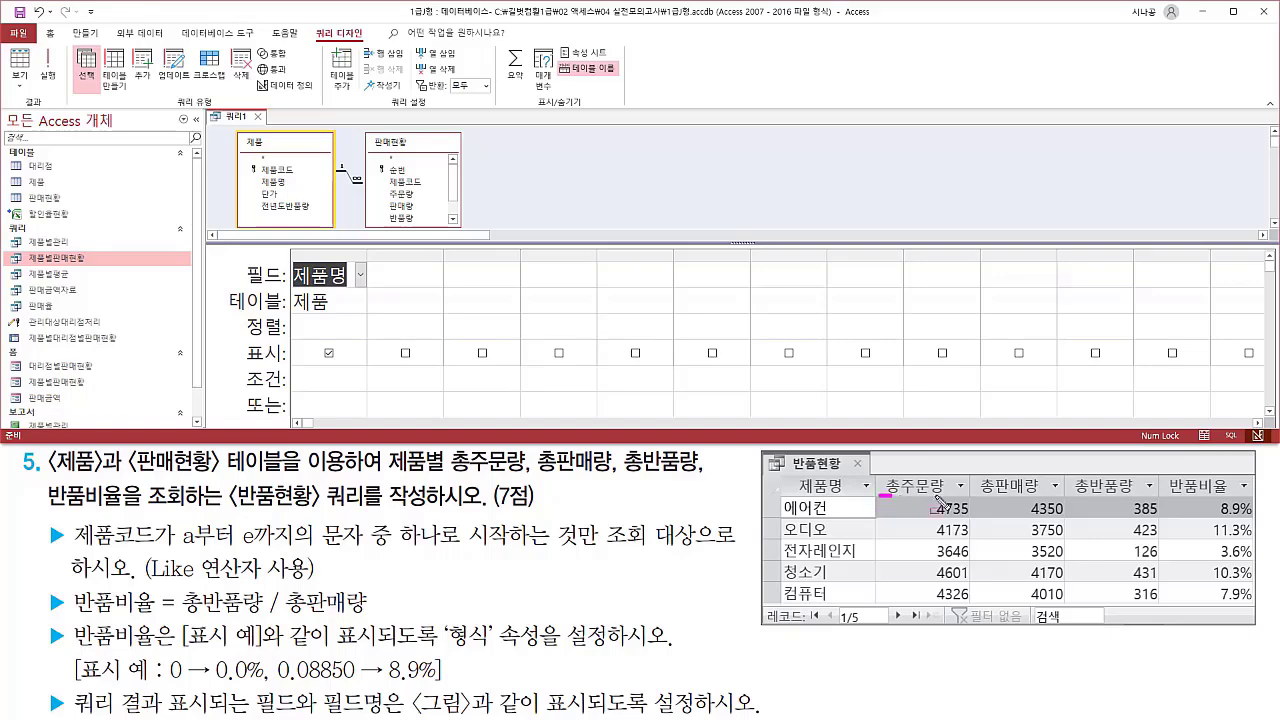
Step: Add the 주문량 field from the 판매현황 table to the query grid
left_click_drag(880, 493, 962, 494)
left_click_drag(901, 473, 946, 497)
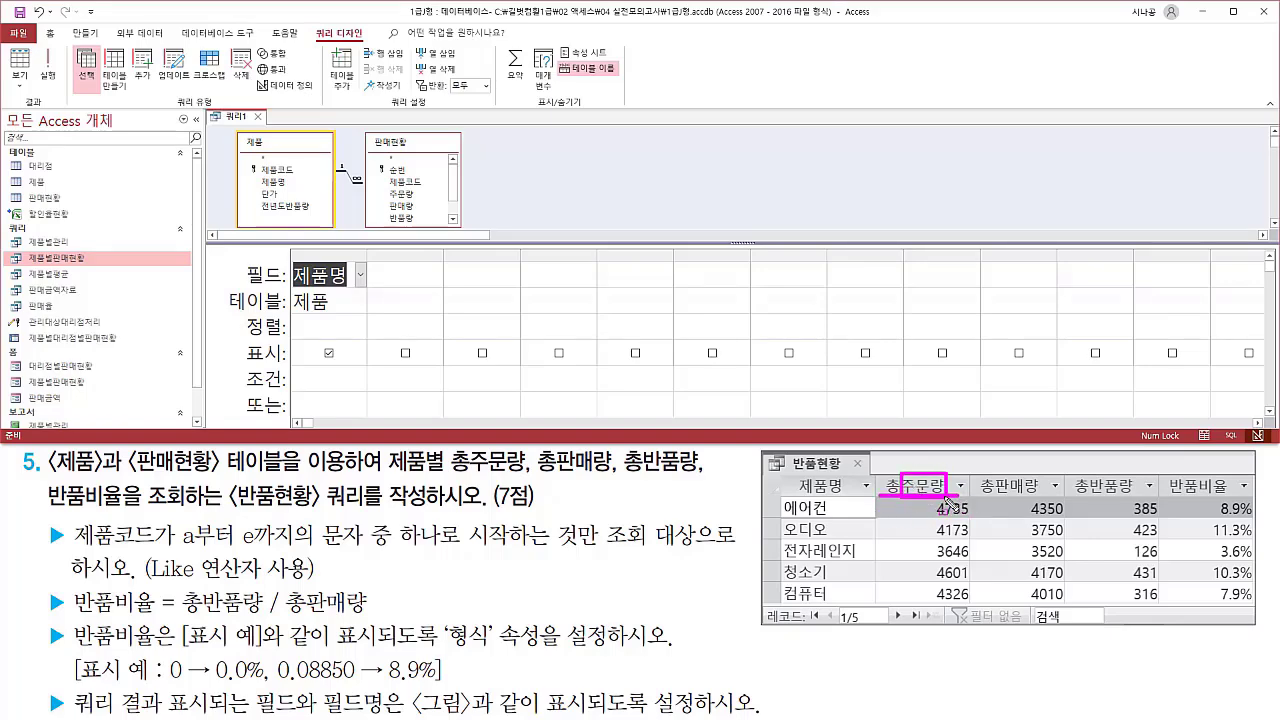
mouse_move(386, 184)
left_mouse_down()
mouse_move(436, 216)
mouse_move(405, 275)
left_mouse_up()
key("Escape")
left_click(408, 196)
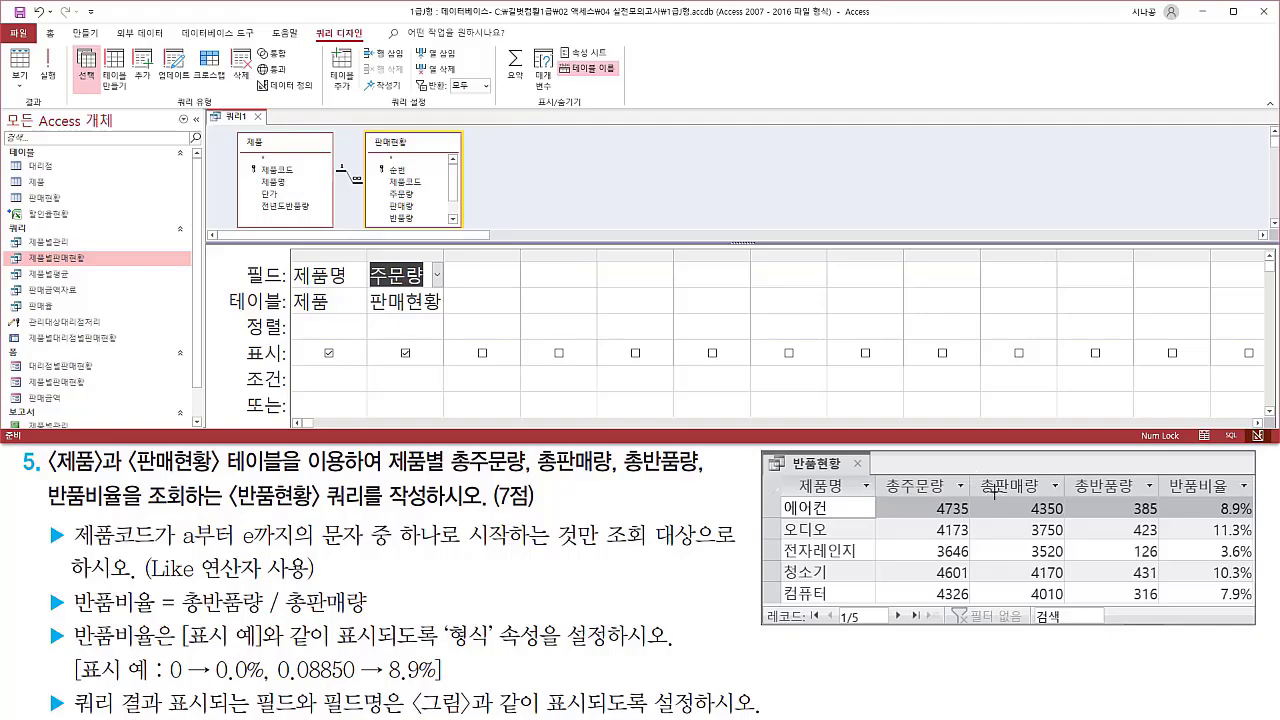
Step: Add the 판매량 field from the 판매현황 table to the query grid
mouse_move(972, 474)
left_mouse_down()
mouse_move(985, 494)
mouse_move(1046, 496)
left_mouse_up()
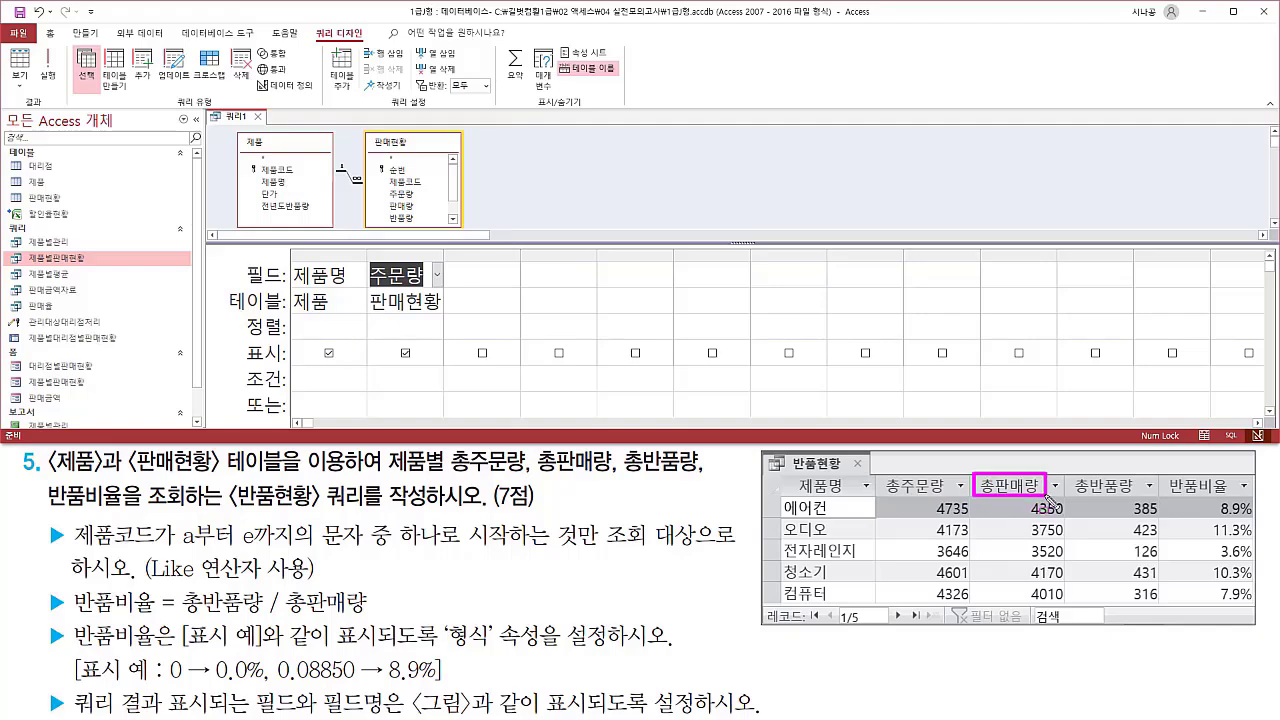
left_click_drag(385, 198, 428, 214)
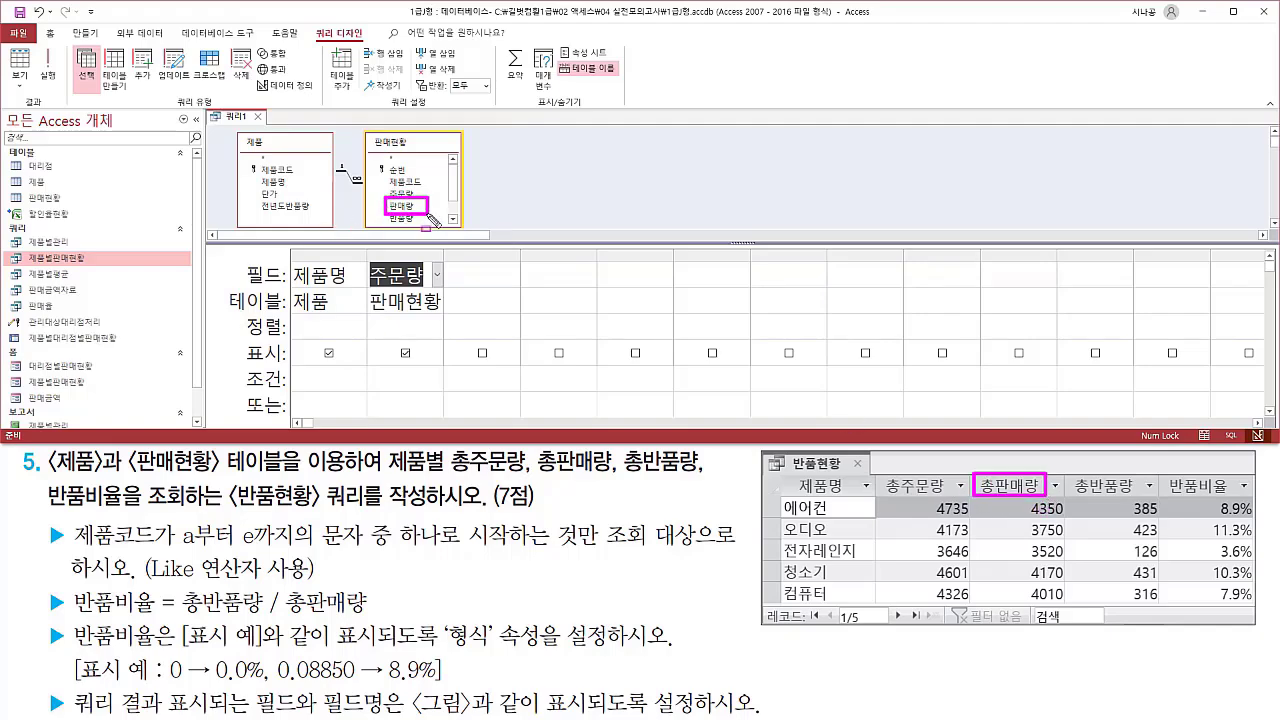
key("Escape")
left_click(409, 211)
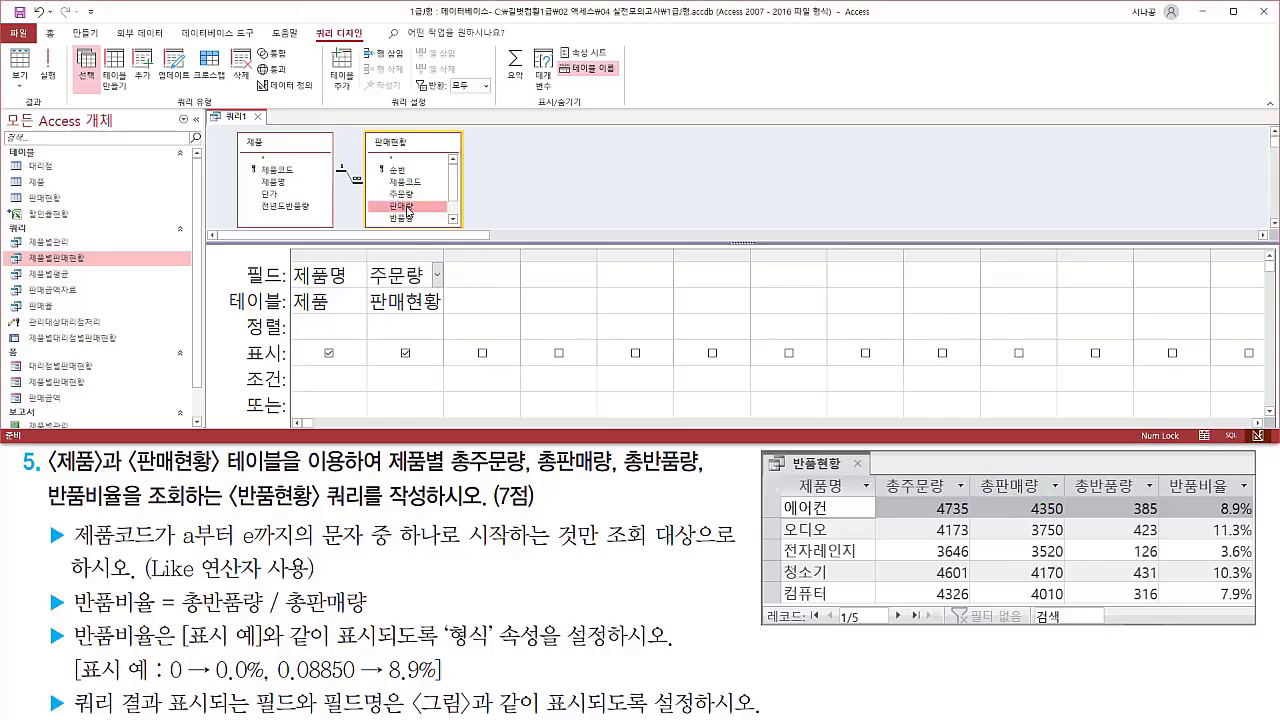
double_click(407, 210)
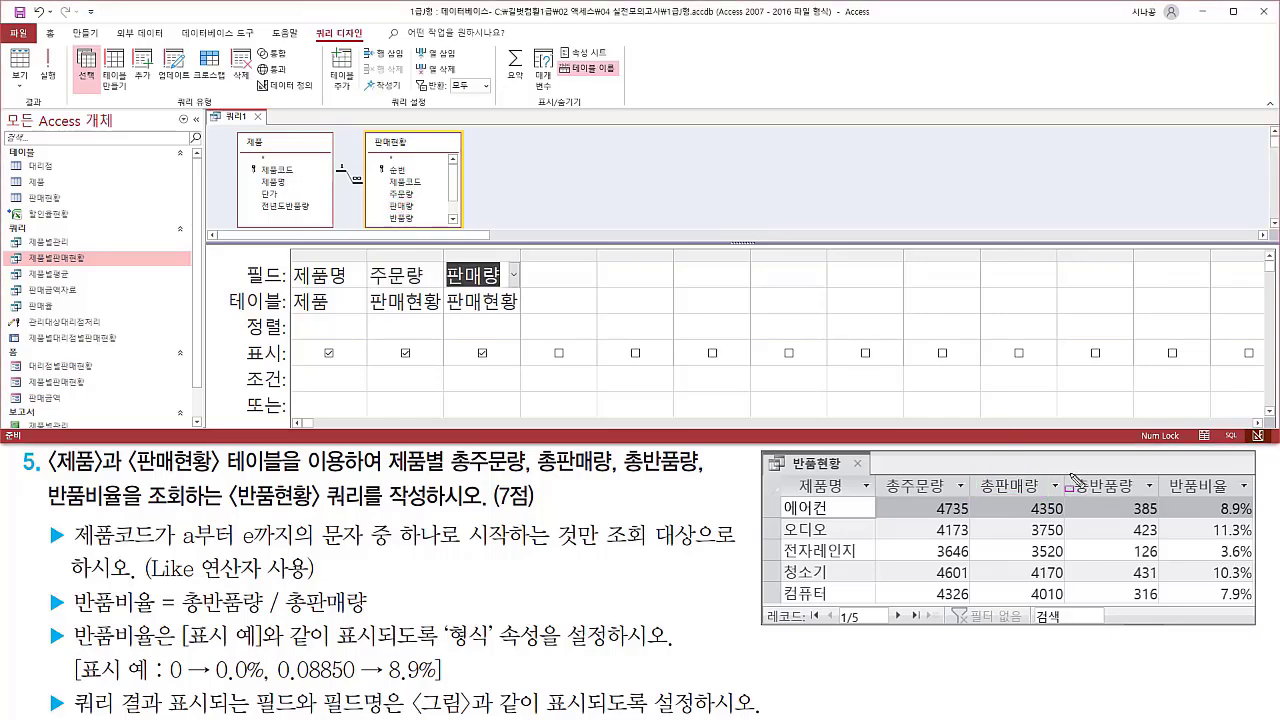
Step: Add the 반품량 field from the 판매현황 table to the query grid
left_click_drag(1068, 472, 1140, 498)
left_click_drag(388, 212, 425, 223)
key("Escape")
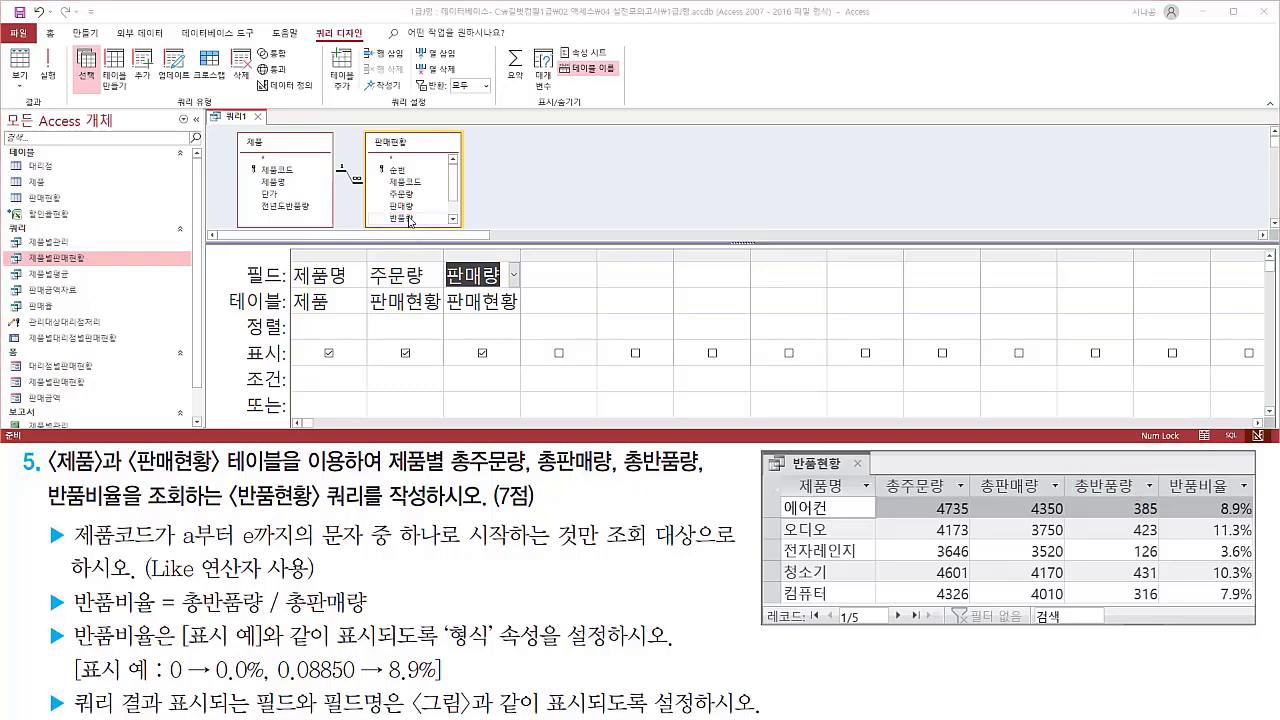
left_click(407, 219)
double_click(408, 220)
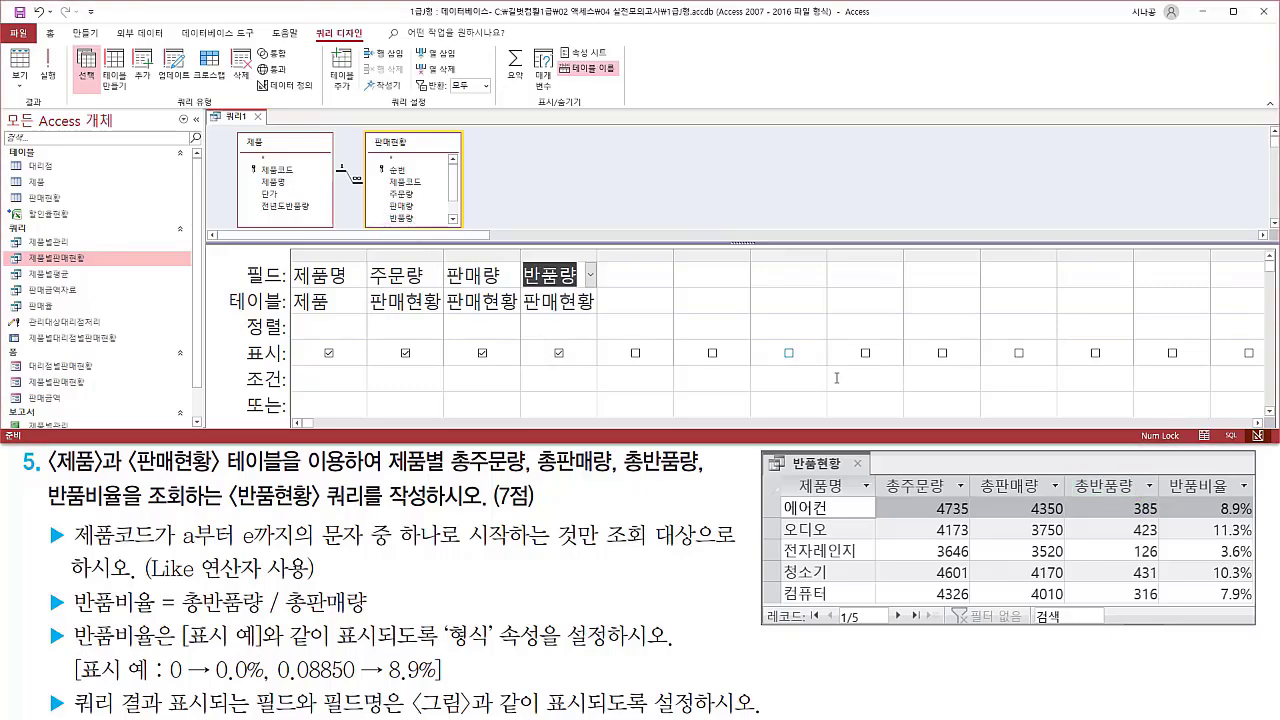
Step: Check the 판매현황 field list for 반품비율 and read the task's 반품비율 formula and per-product grouping requirement
mouse_move(1161, 474)
left_mouse_down()
mouse_move(1254, 516)
mouse_move(1242, 500)
left_mouse_up()
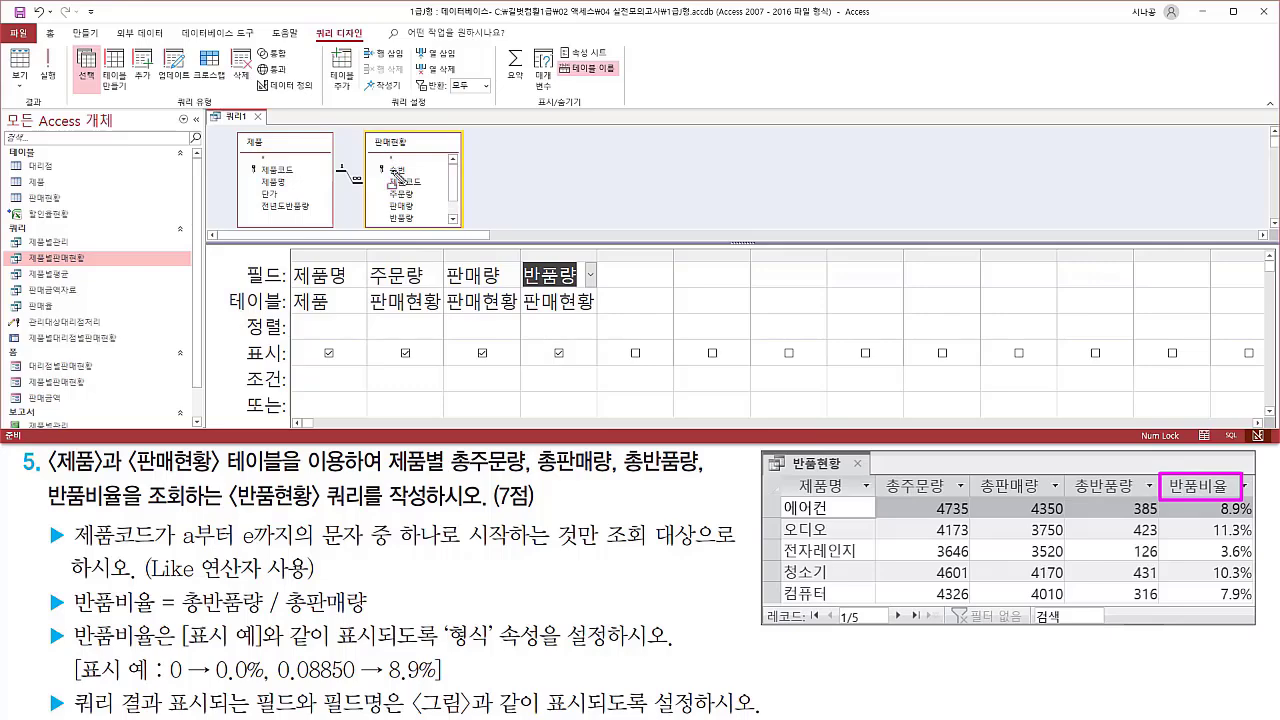
key("Escape")
left_click_drag(453, 180, 453, 200)
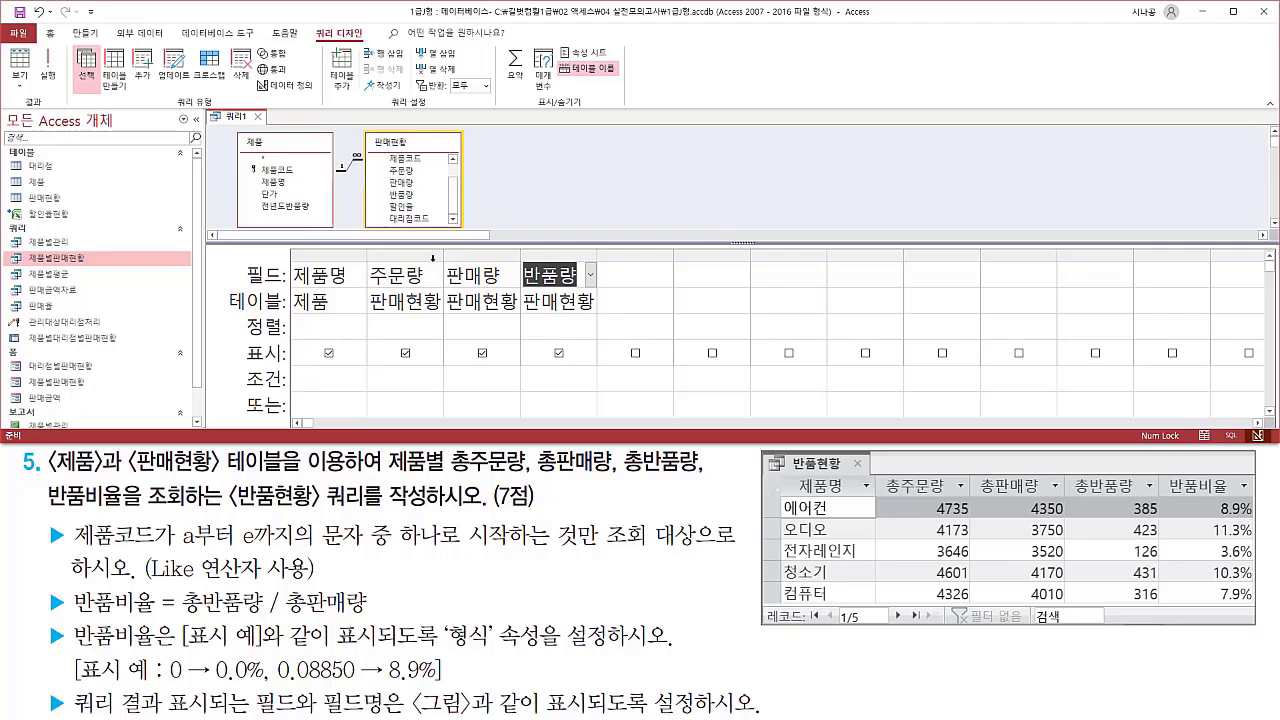
mouse_move(42, 588)
left_mouse_down()
mouse_move(72, 618)
mouse_move(381, 622)
left_mouse_up()
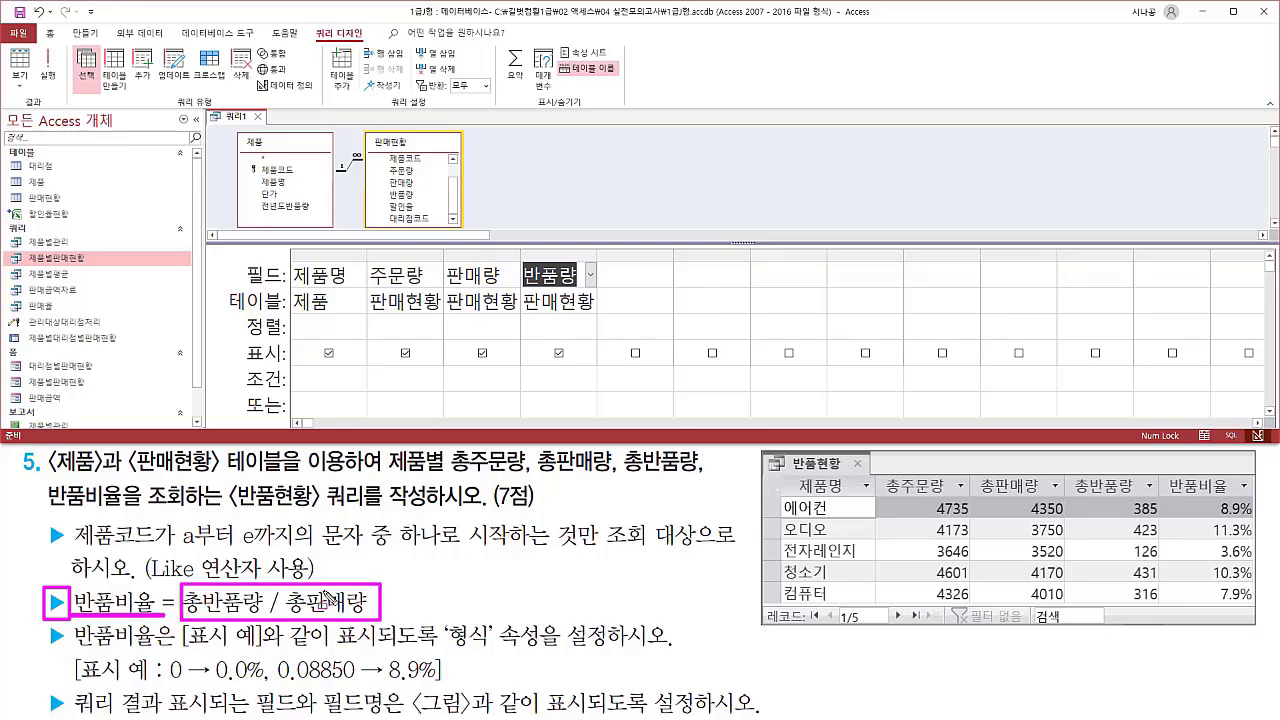
mouse_move(400, 268)
left_mouse_down()
mouse_move(432, 242)
mouse_move(502, 244)
mouse_move(556, 278)
mouse_move(572, 244)
left_mouse_up()
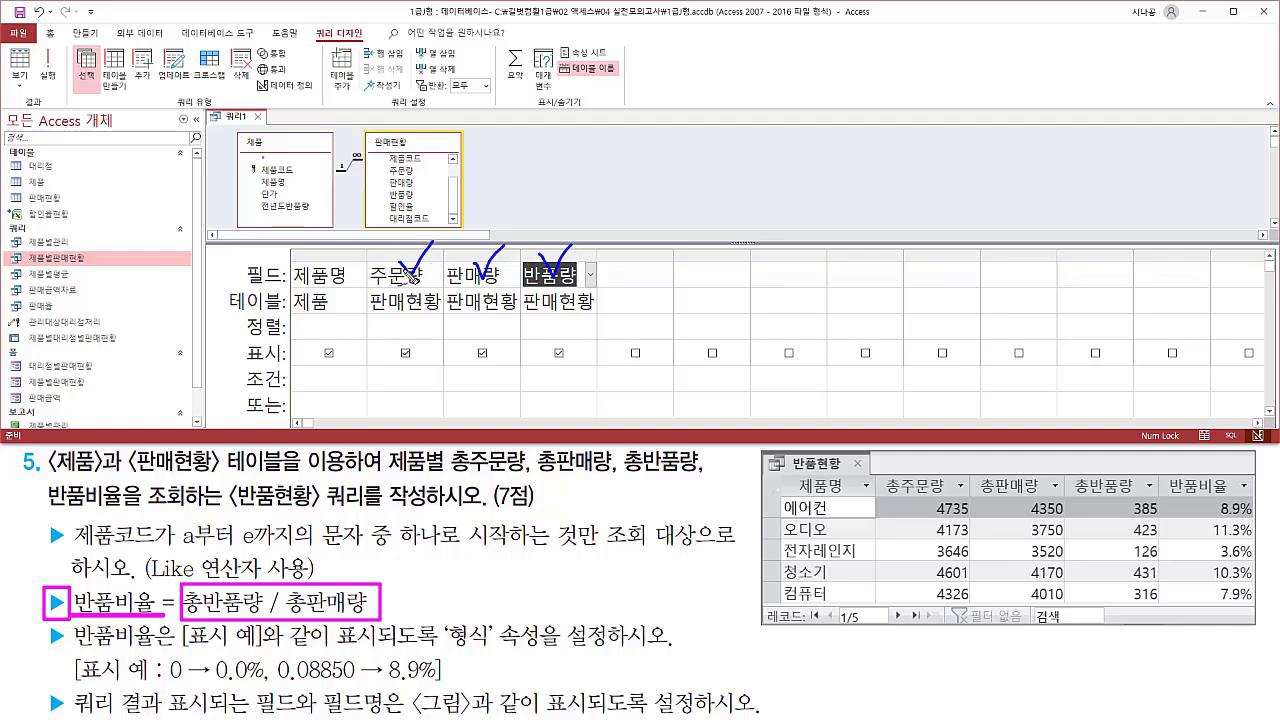
left_click_drag(388, 474, 455, 478)
left_click_drag(316, 263, 349, 252)
left_click_drag(340, 296, 362, 278)
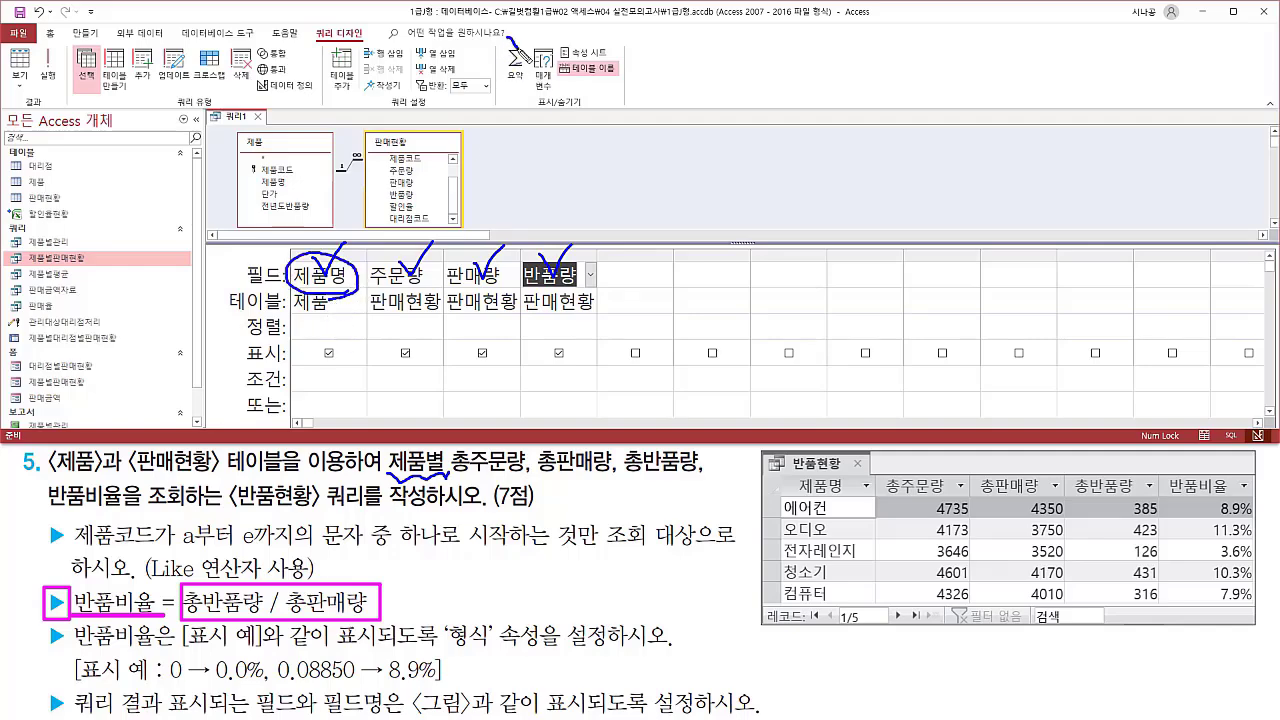
Step: Turn on the query's 요약 row so that the records are grouped by 제품명
key("Escape")
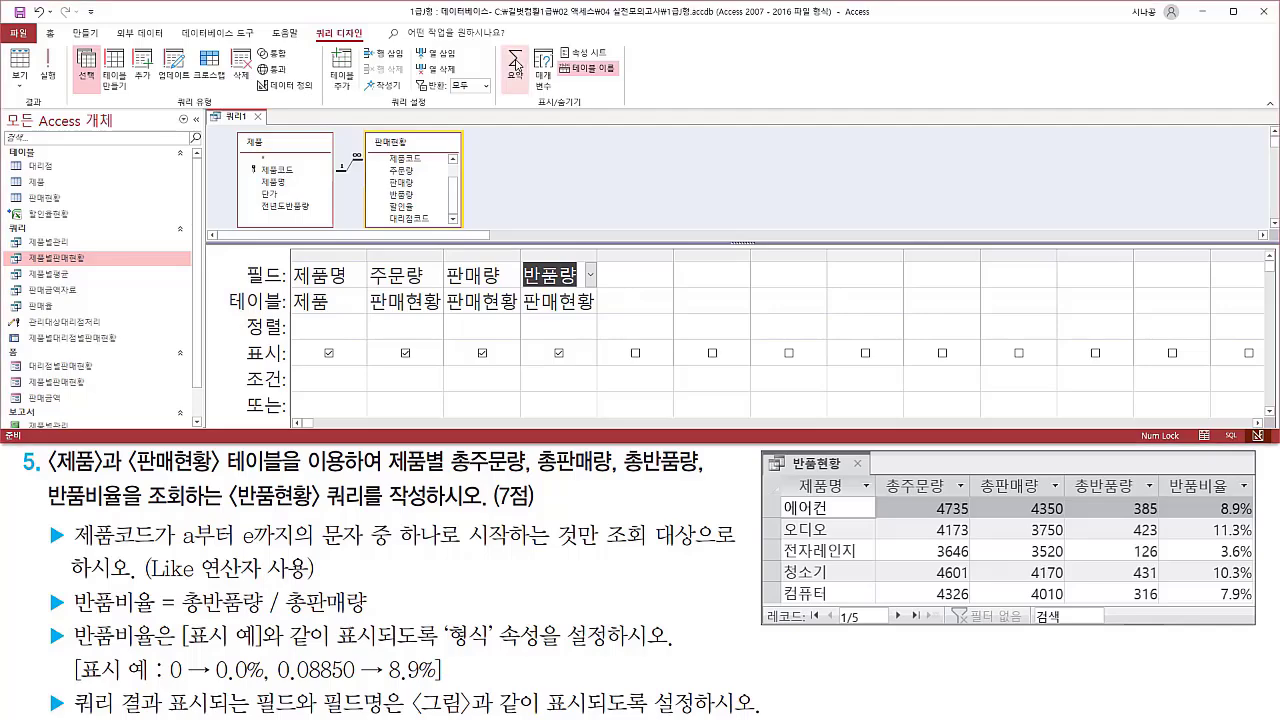
left_click(516, 64)
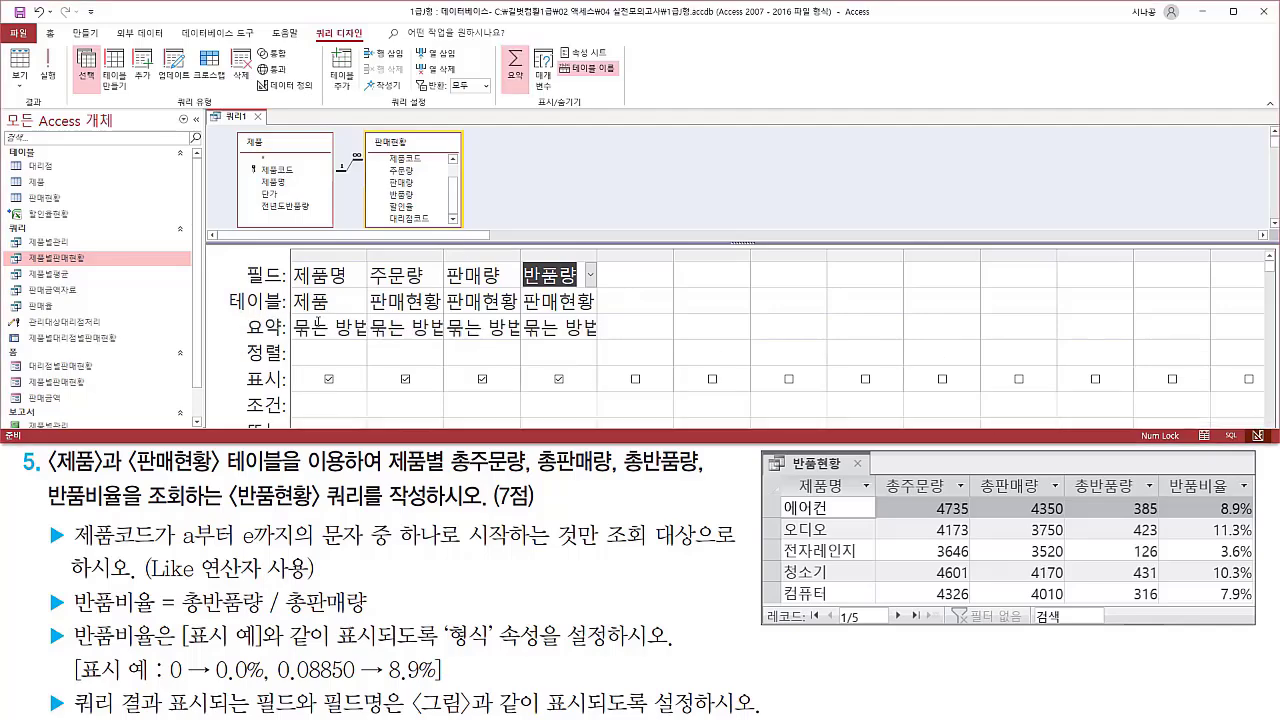
mouse_move(290, 263)
left_mouse_down()
mouse_move(328, 290)
mouse_move(366, 290)
left_mouse_up()
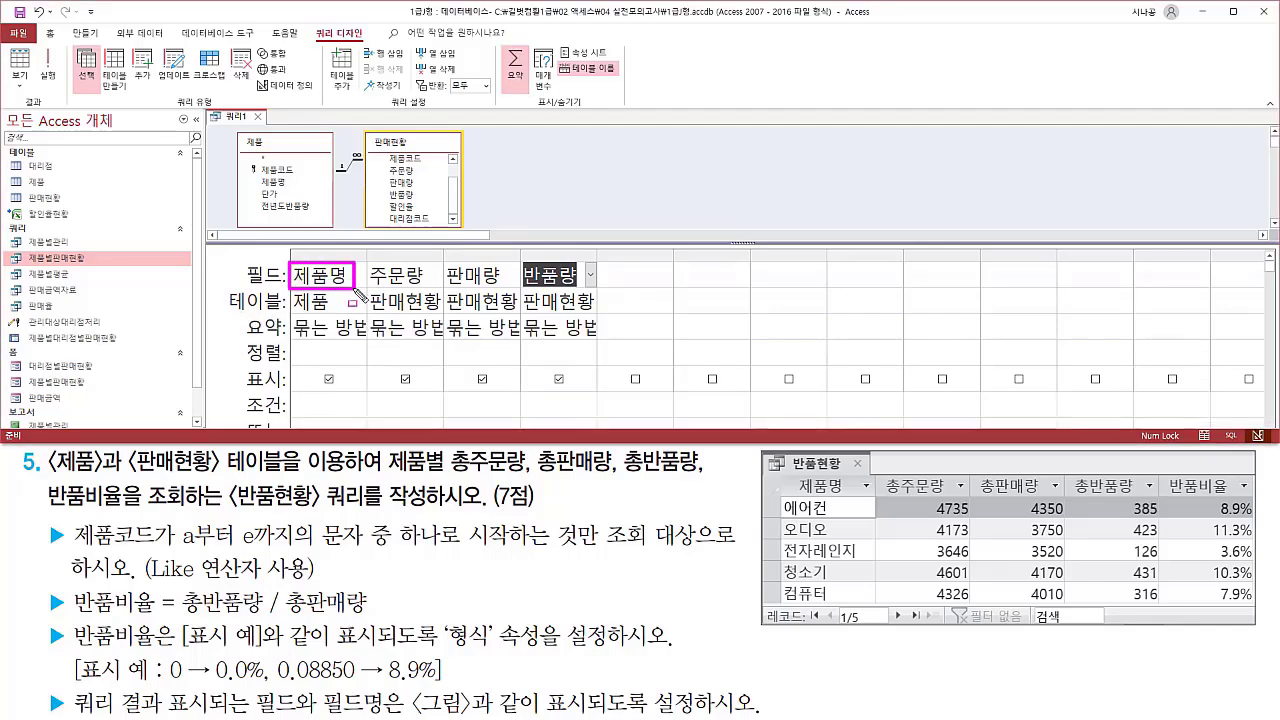
left_click_drag(293, 337, 365, 338)
key("Escape")
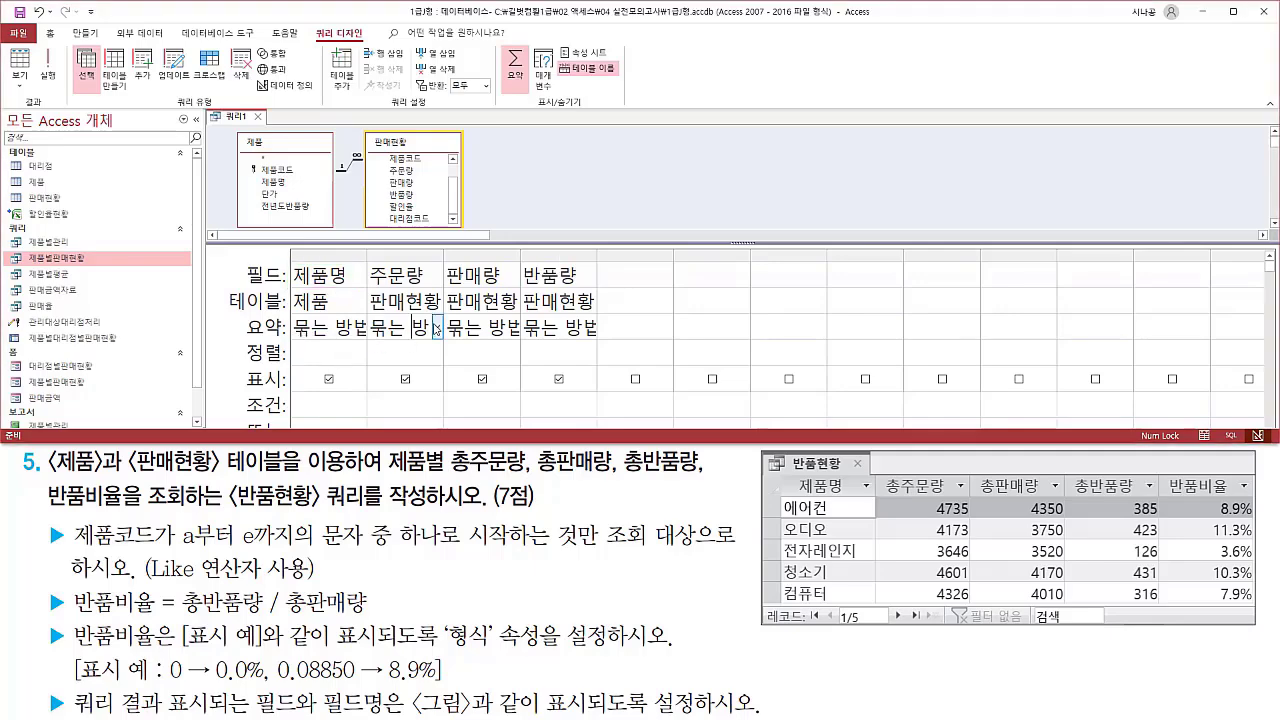
Step: Set the 요약 function of the 주문량, 판매량 and 반품량 columns to 합계
left_click(437, 327)
left_click(388, 379)
left_click(488, 327)
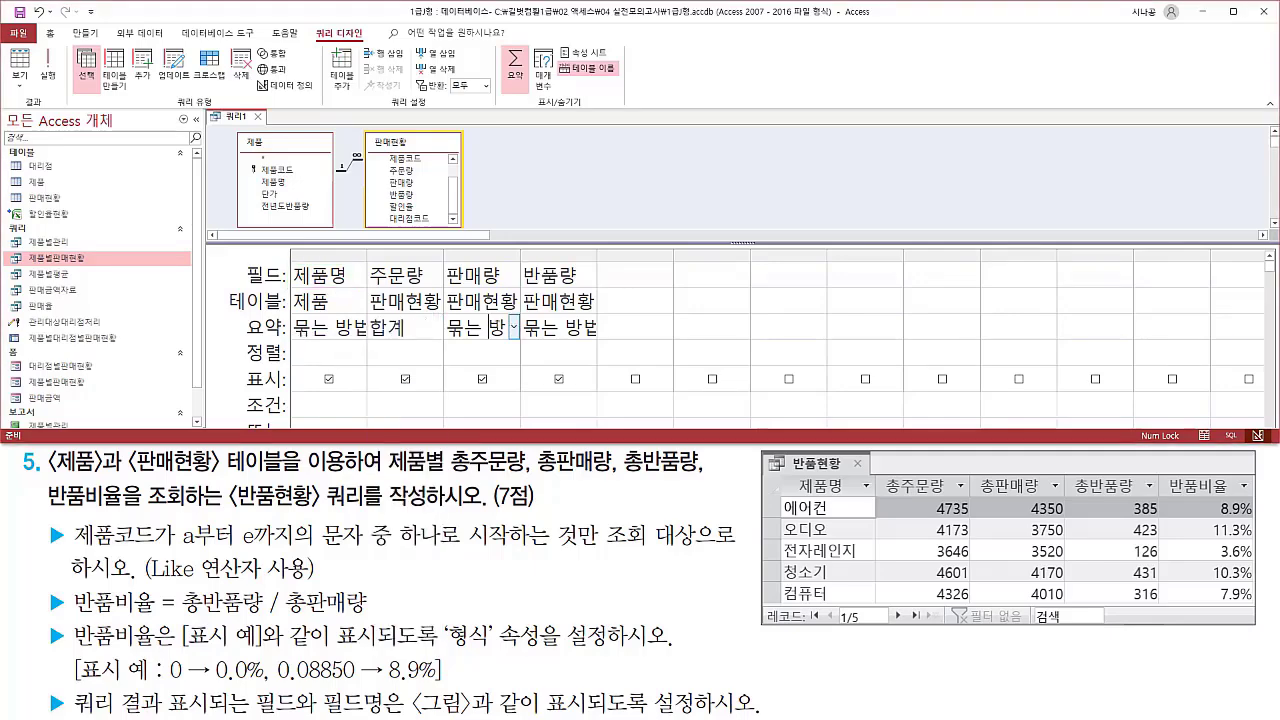
left_click(514, 329)
left_click(480, 379)
left_click(588, 329)
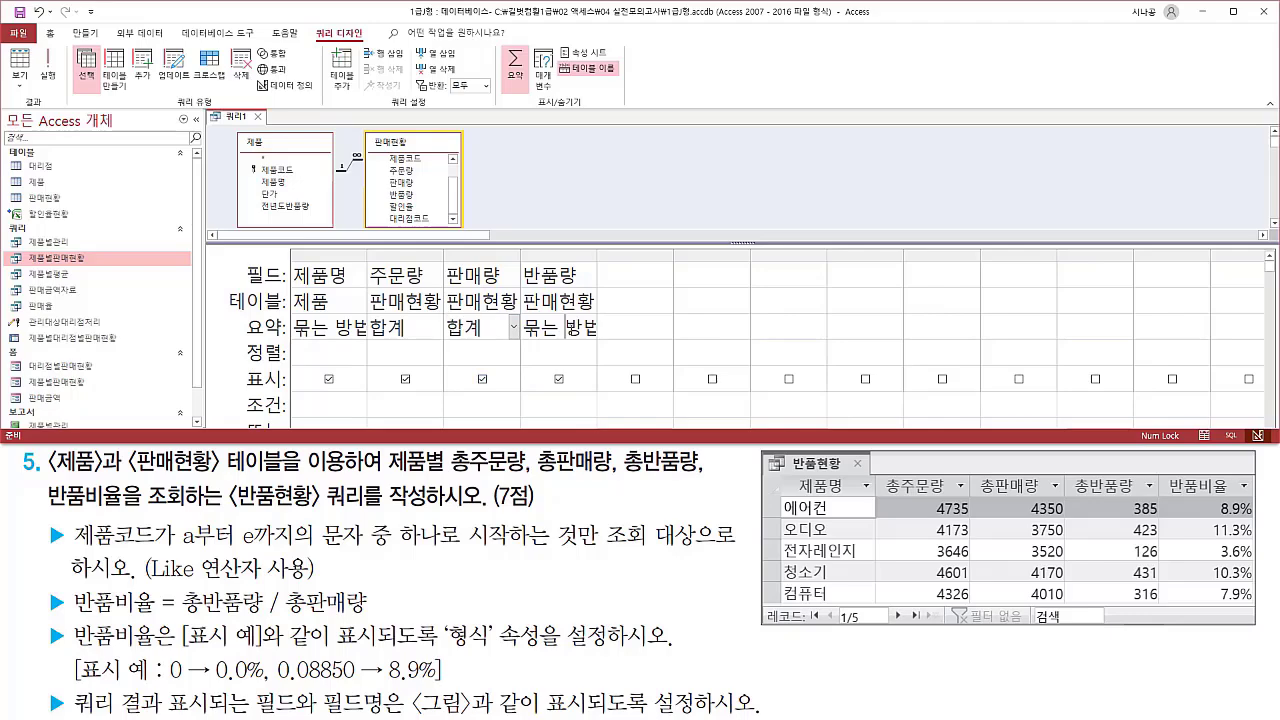
left_click(592, 329)
left_click(576, 380)
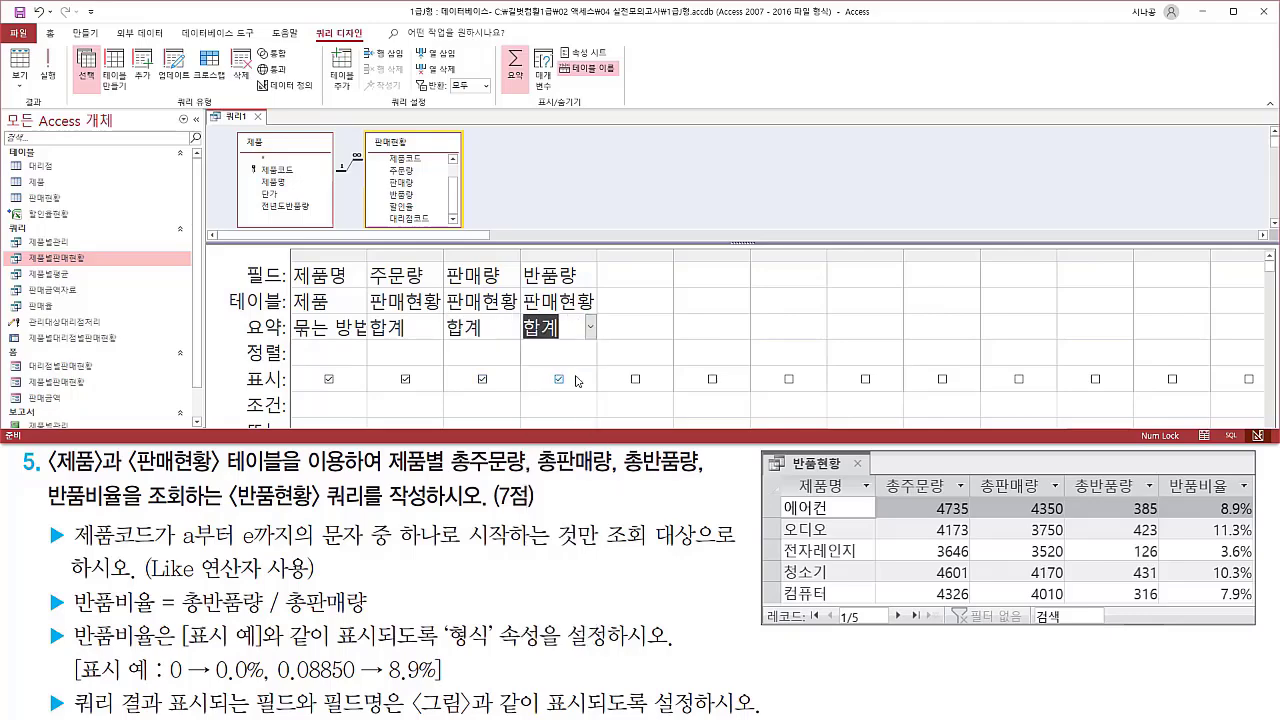
Step: Give the 주문량 column the alias 총주문량 as in the figure, and fit the column width to its content
left_click_drag(879, 471, 1150, 504)
key("Escape")
left_click(374, 274)
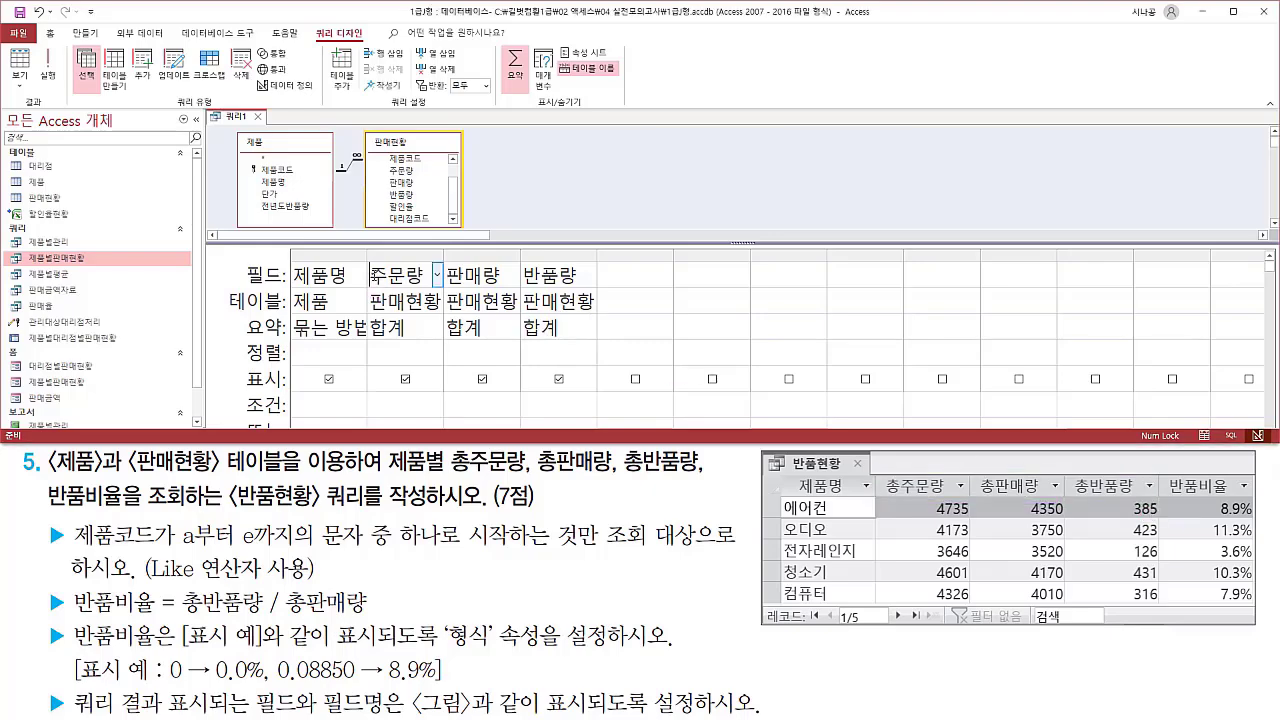
type("총")
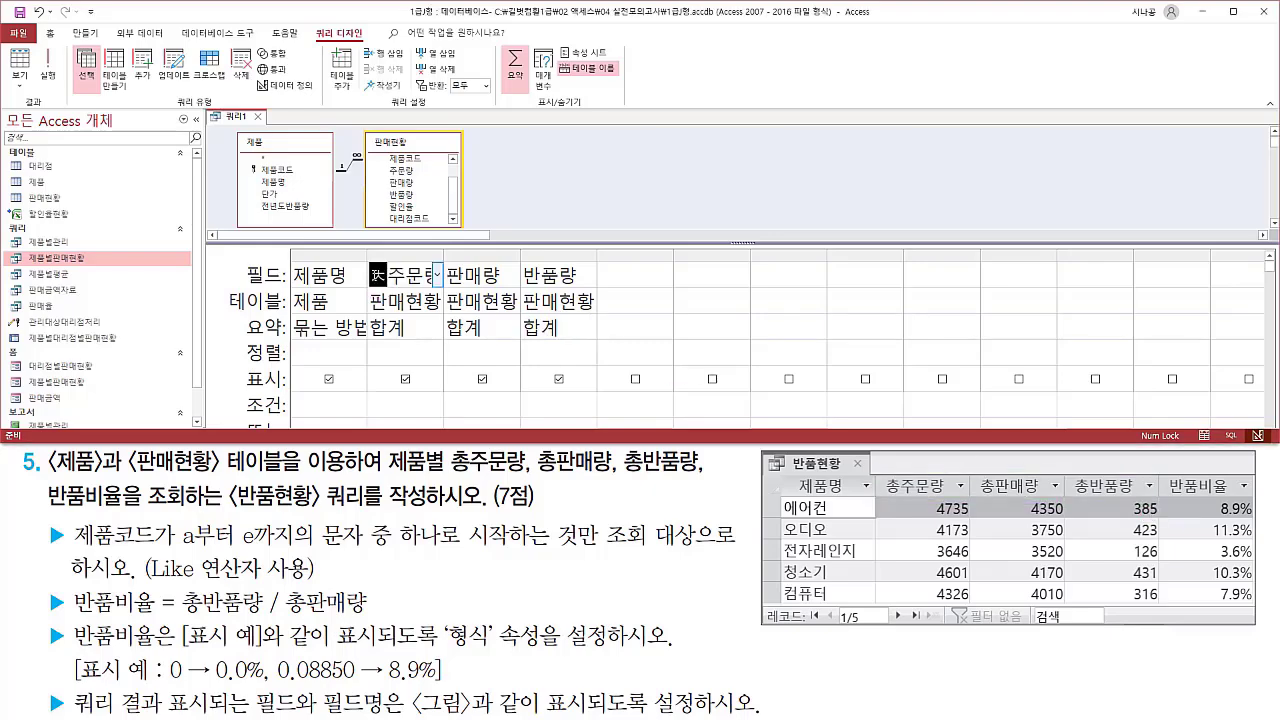
type("주문")
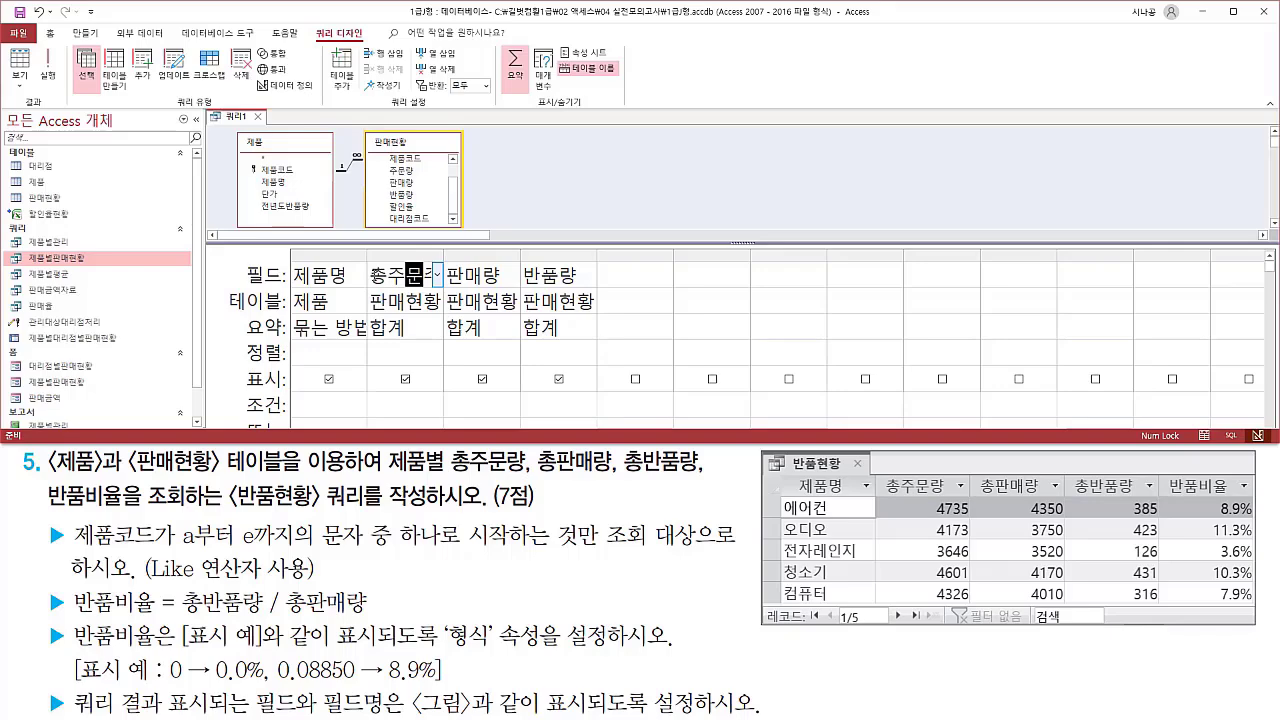
type("량:주문량")
key("Tab")
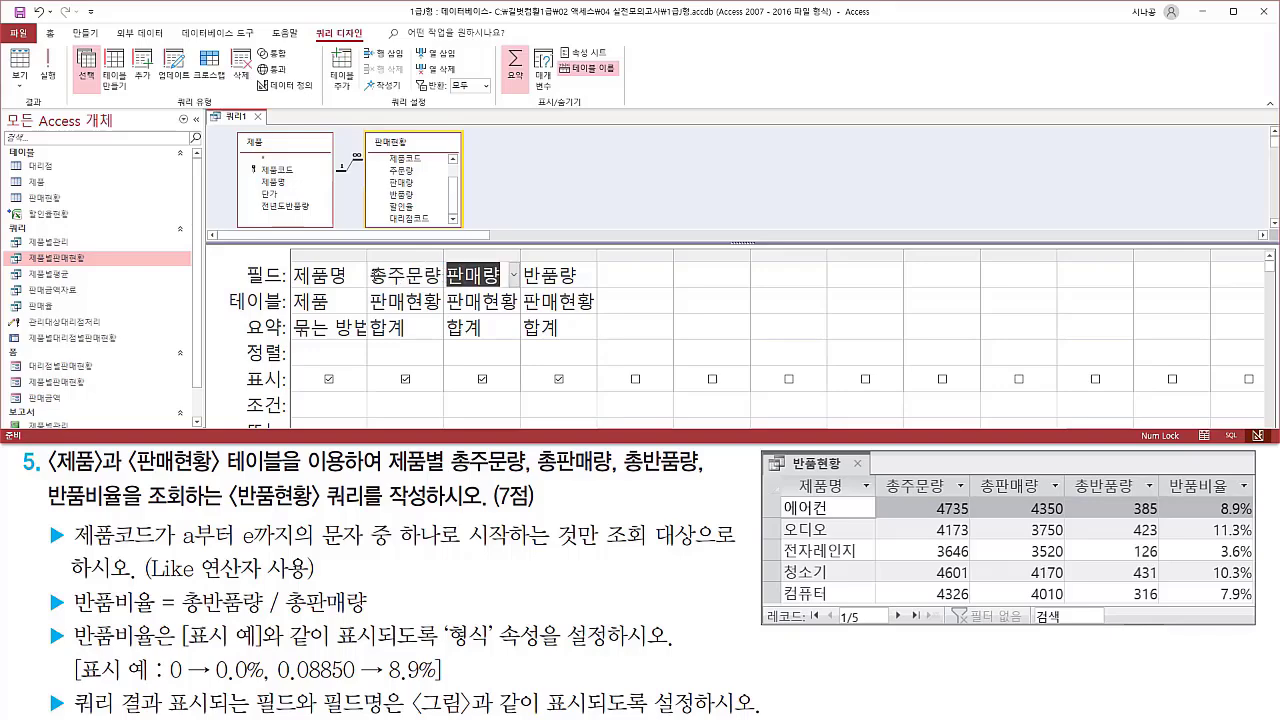
double_click(445, 251)
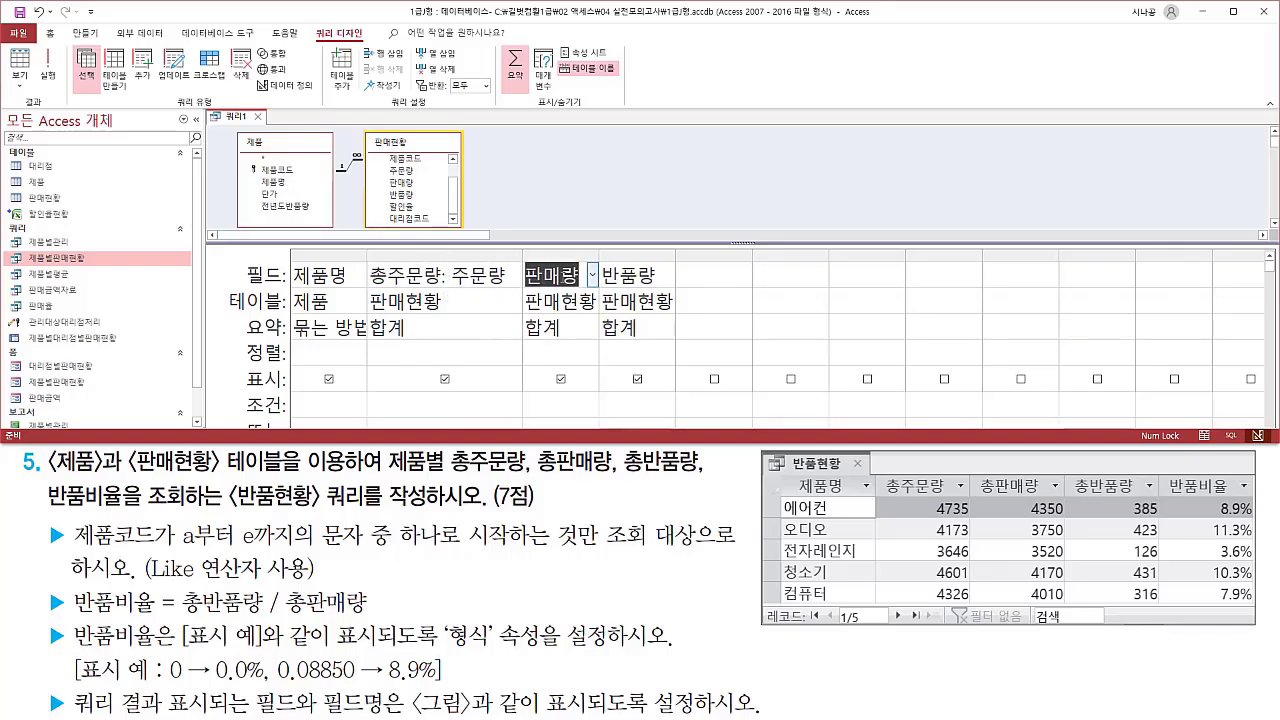
Step: Give the 판매량 column the alias 총판매량 and fit the column width to its content
left_click(563, 275)
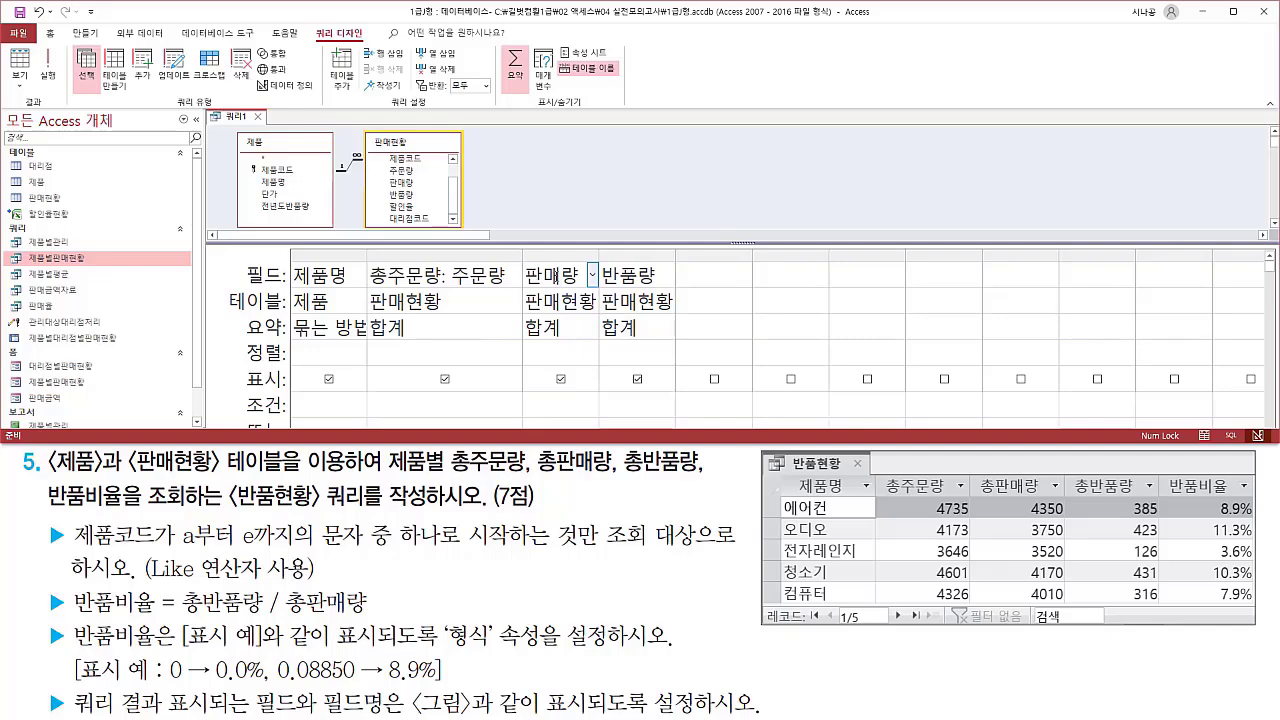
type("총판")
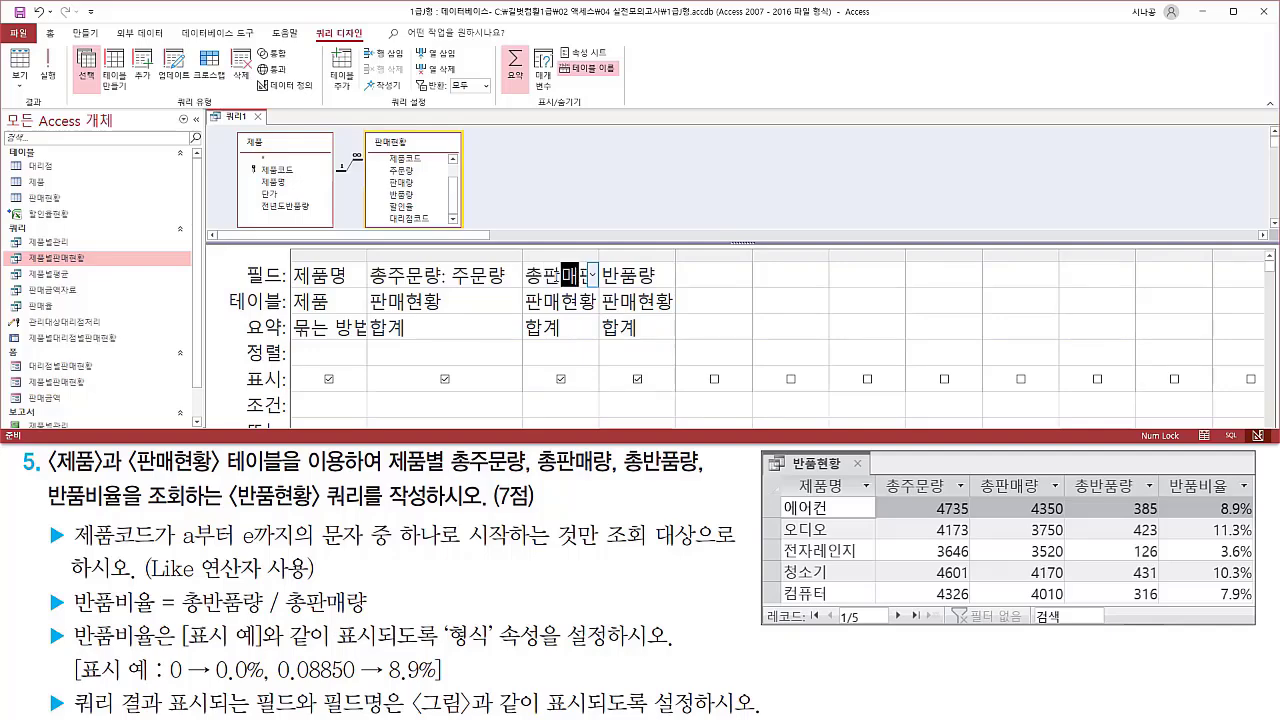
type("량")
key("Tab")
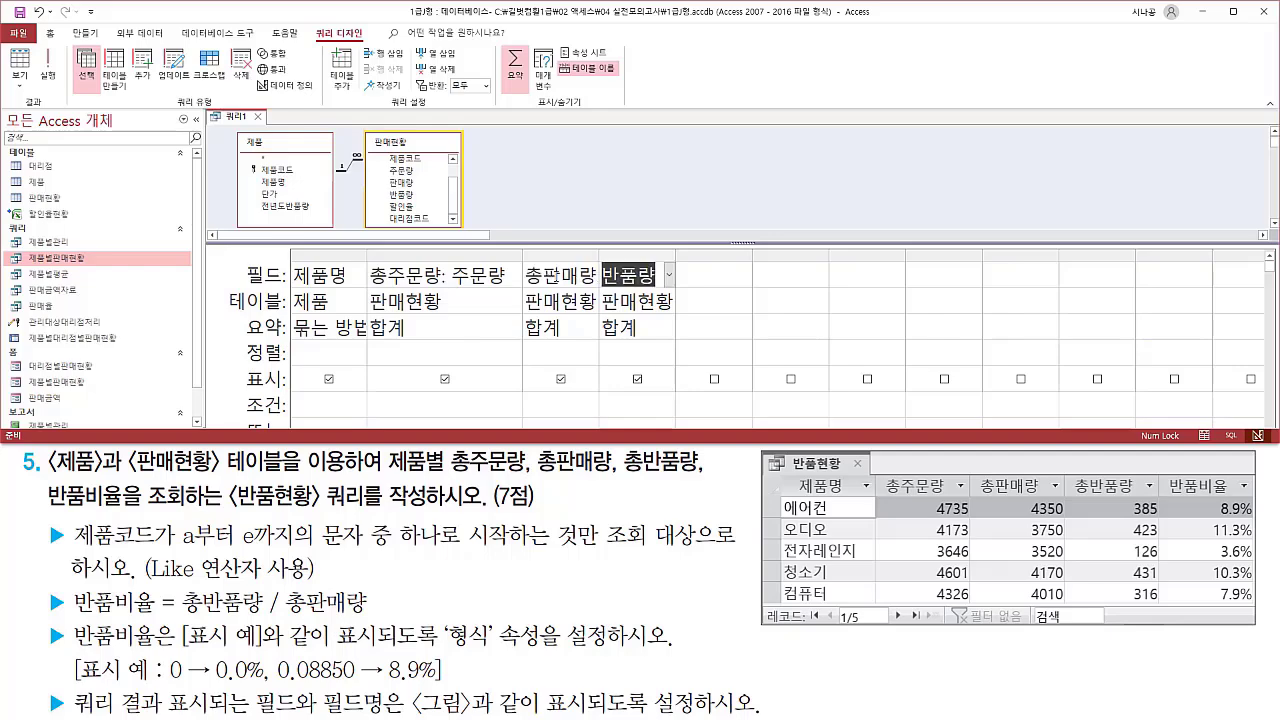
double_click(598, 257)
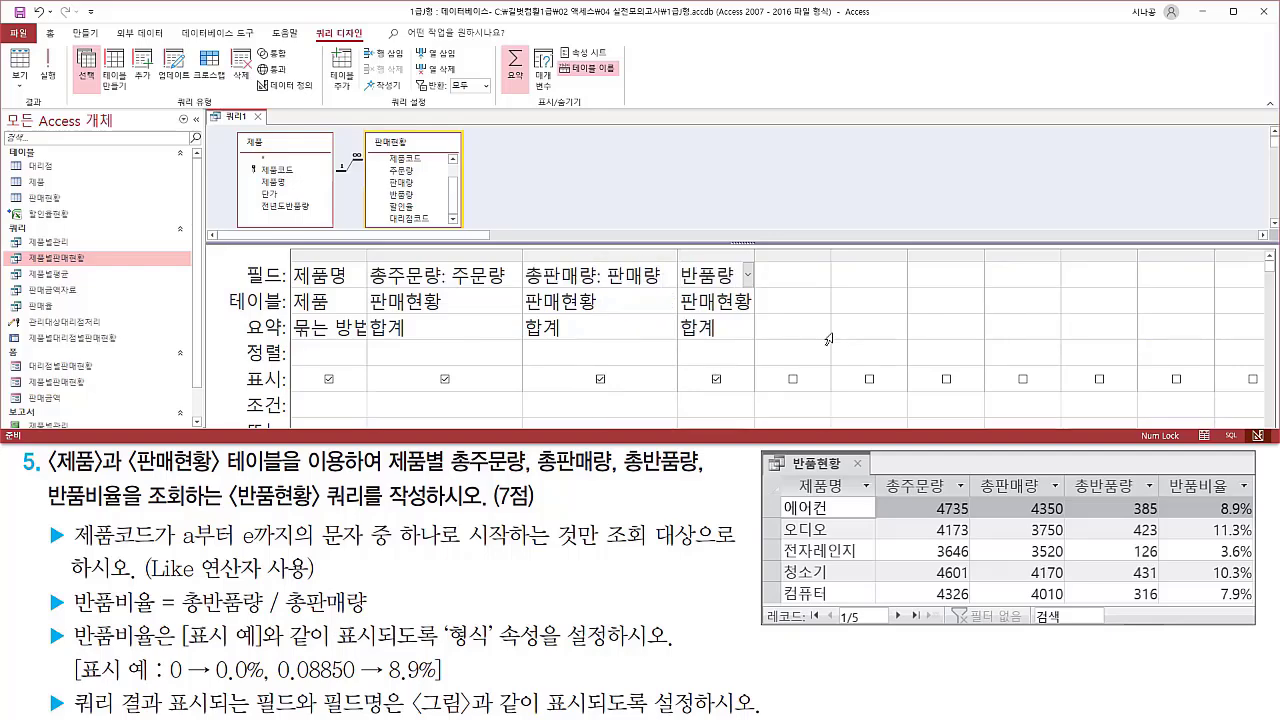
Step: Give the 반품량 column the alias 총반품량
type("총반품ㄹ")
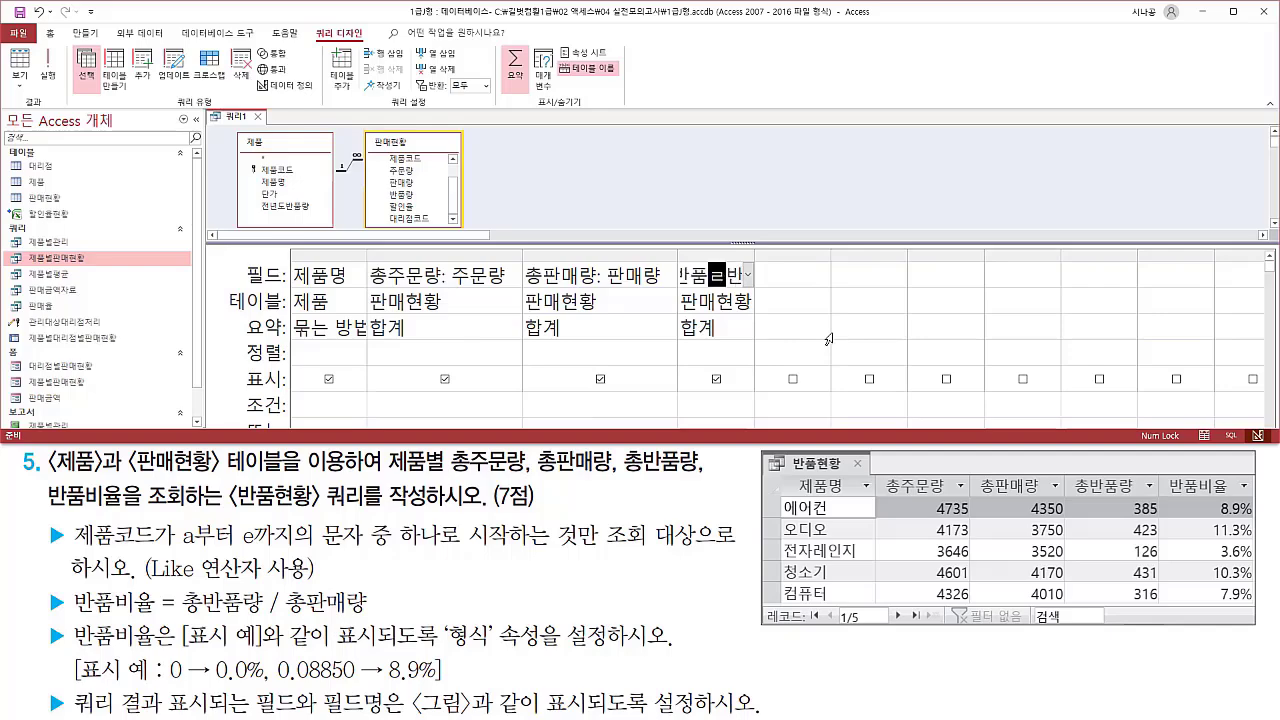
type(":")
key("Tab")
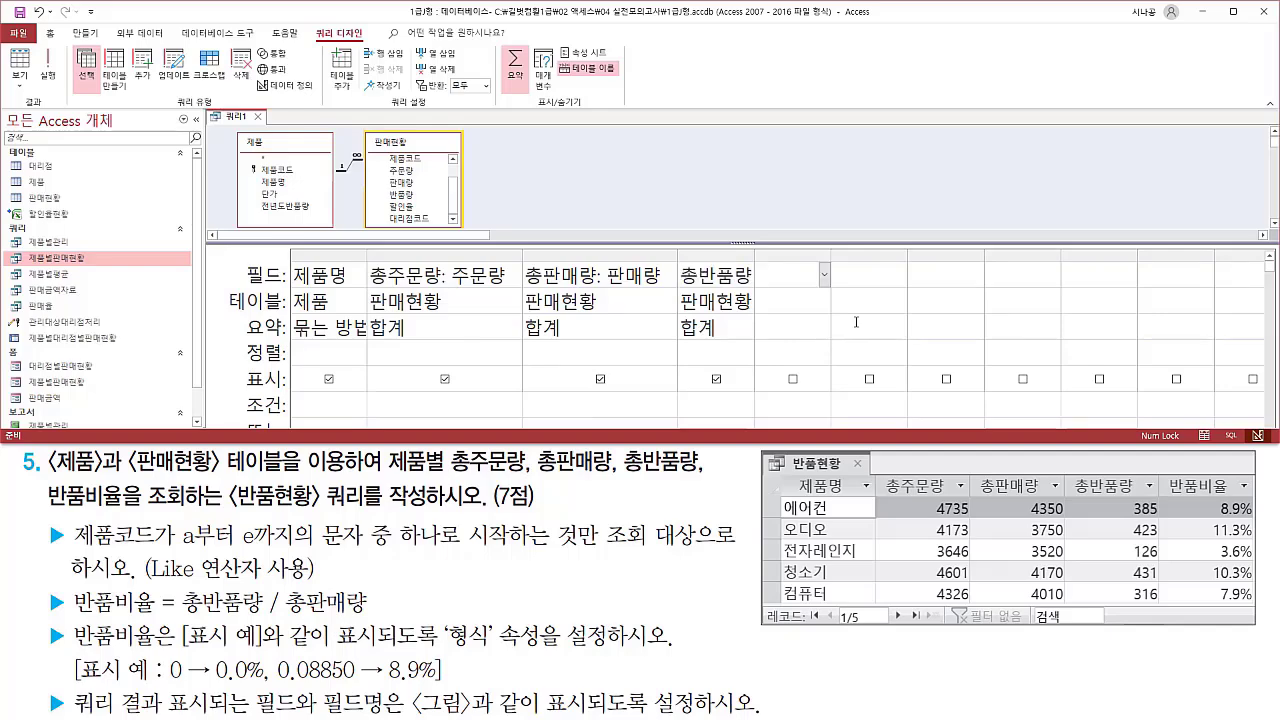
Step: Fit the width of the 총반품량 column in the query grid to its content
double_click(755, 256)
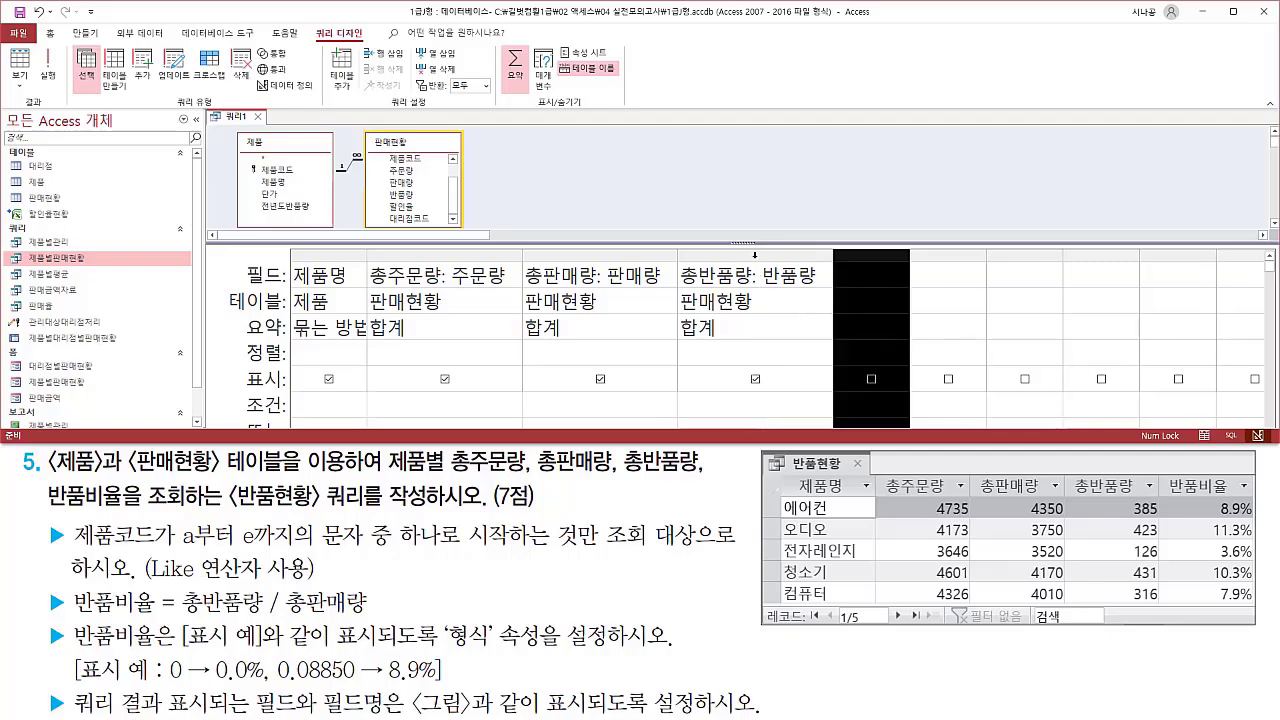
left_click_drag(370, 287, 441, 287)
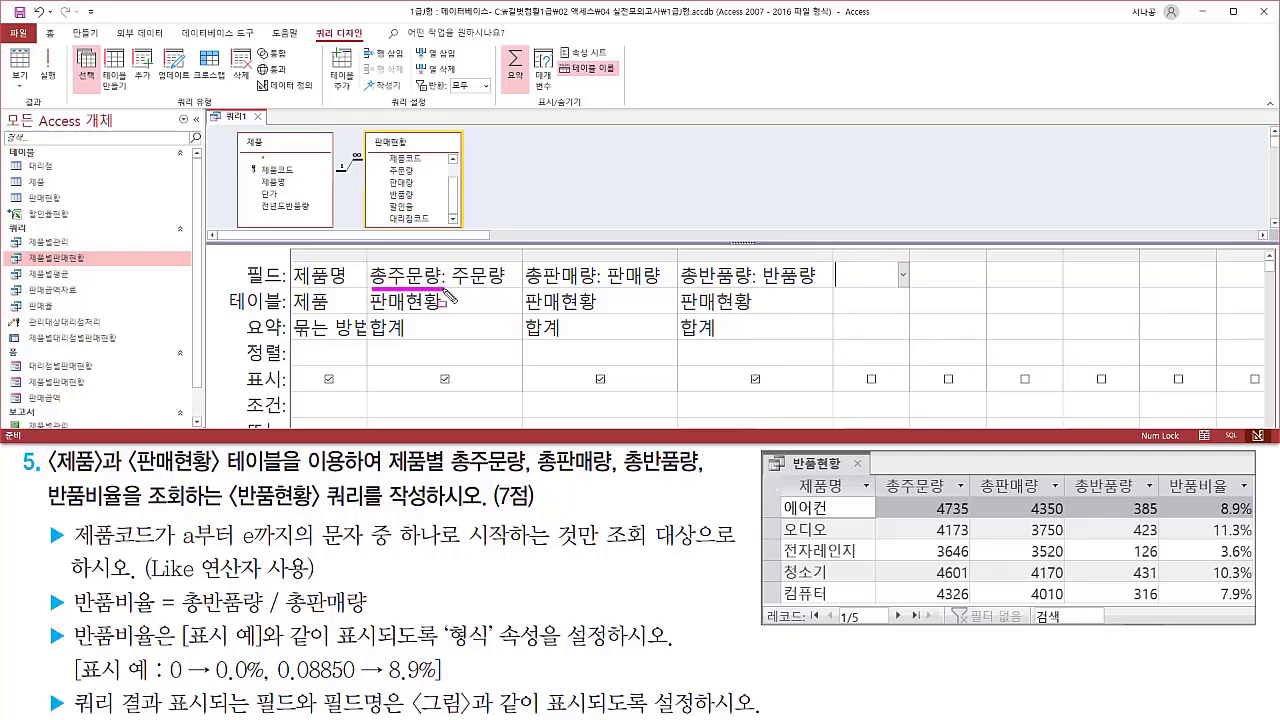
left_click_drag(524, 287, 590, 287)
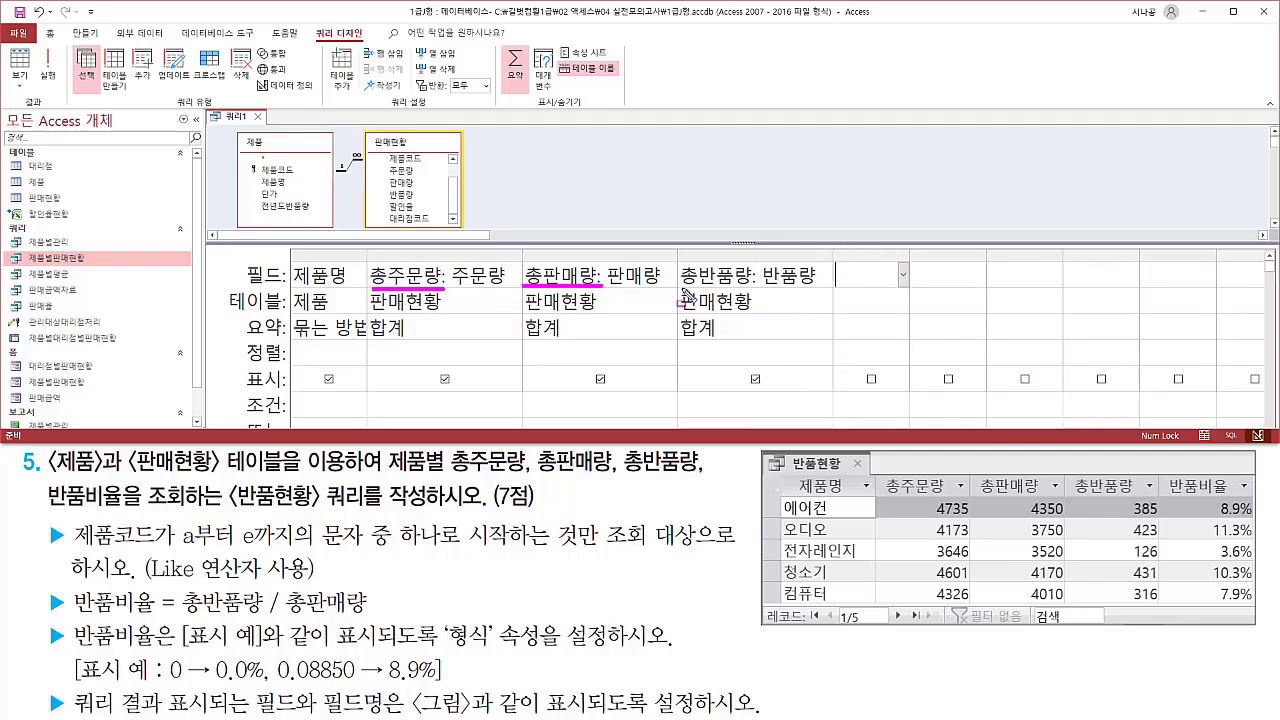
left_click_drag(680, 287, 755, 288)
mouse_move(779, 470)
left_mouse_down()
mouse_move(805, 527)
mouse_move(1165, 612)
left_mouse_up()
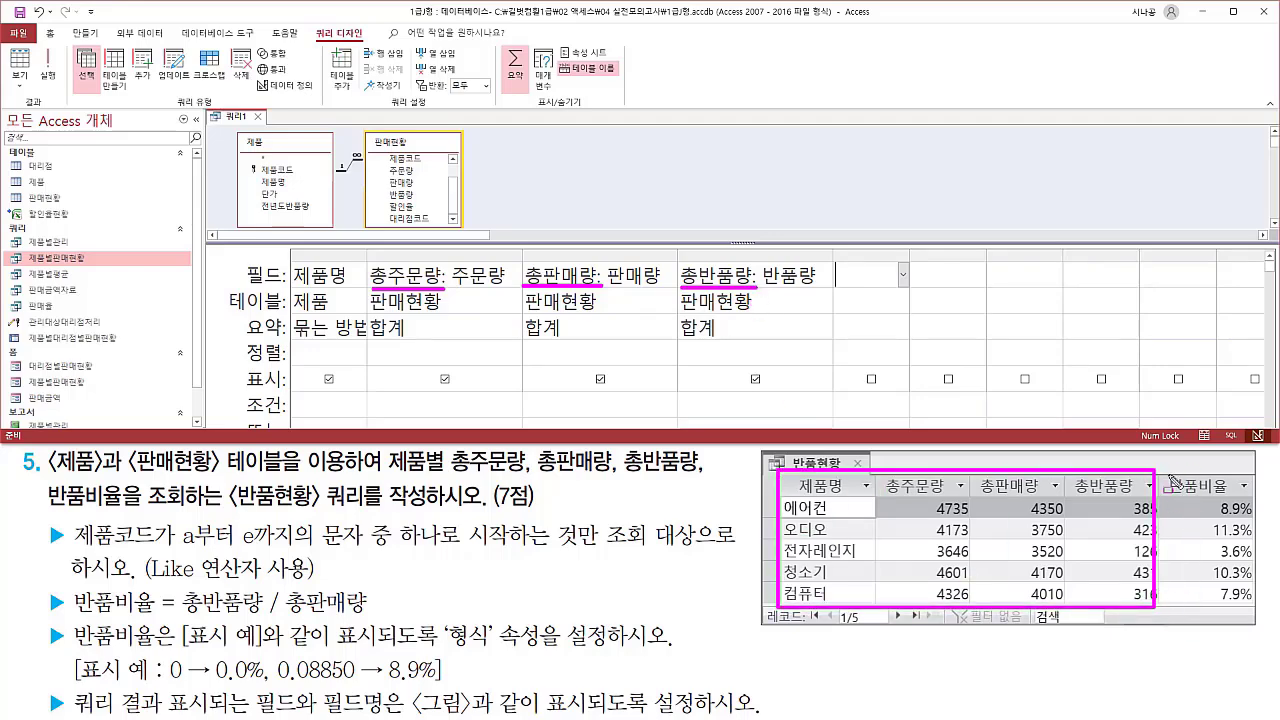
left_click_drag(1163, 471, 1242, 500)
key("Escape")
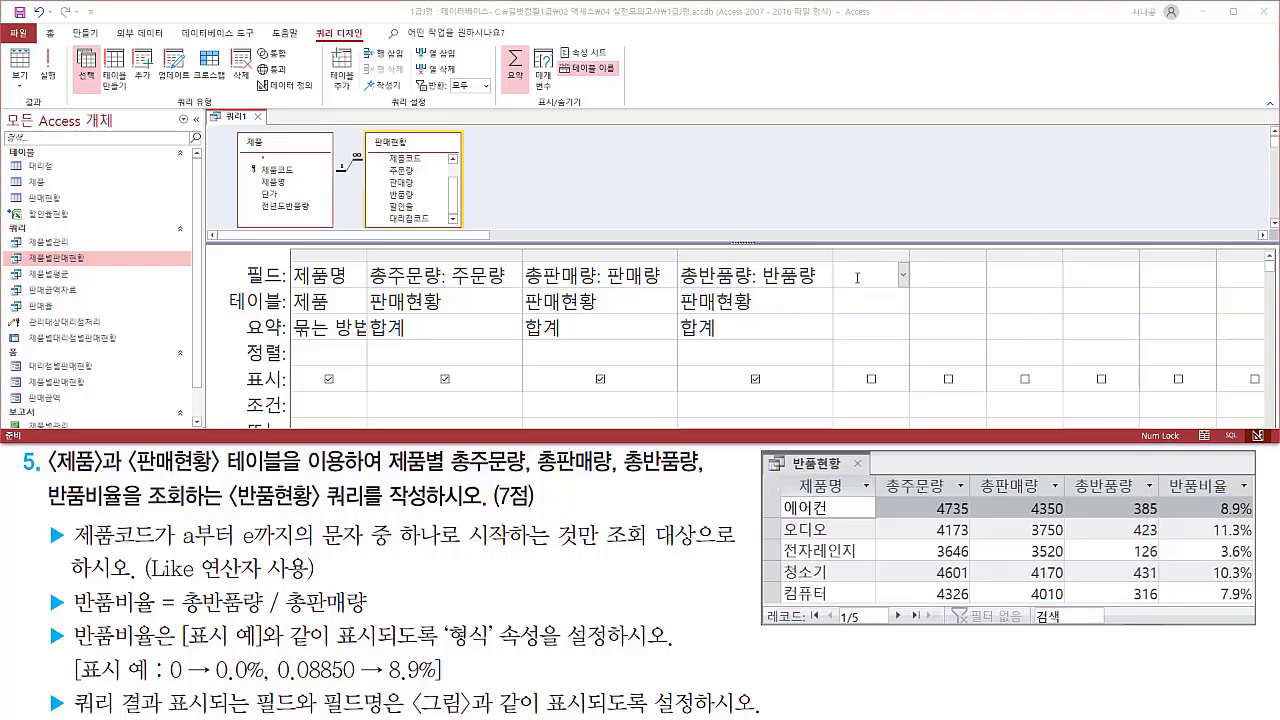
Step: Add the calculated field 반품비율: [총반품량]/[총판매량] in the first empty column and fit the column width to the expression
left_click_drag(909, 255, 970, 255)
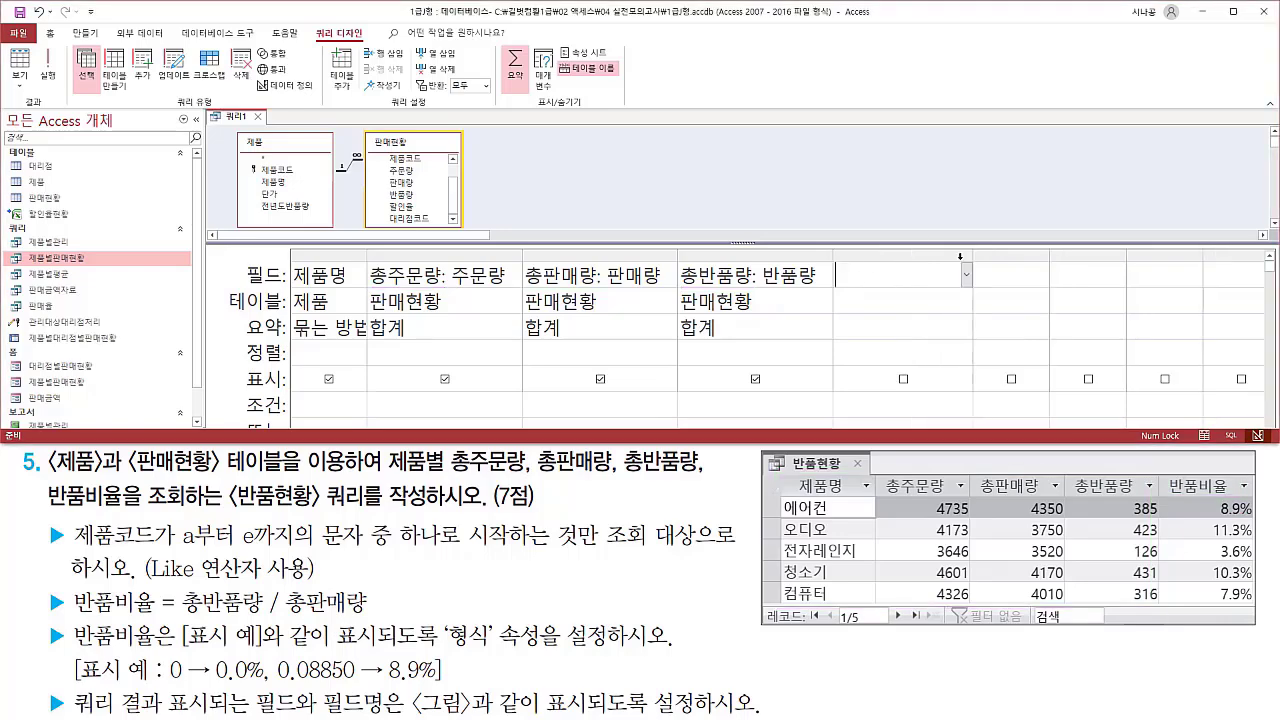
left_click(905, 274)
type("ㅂ품")
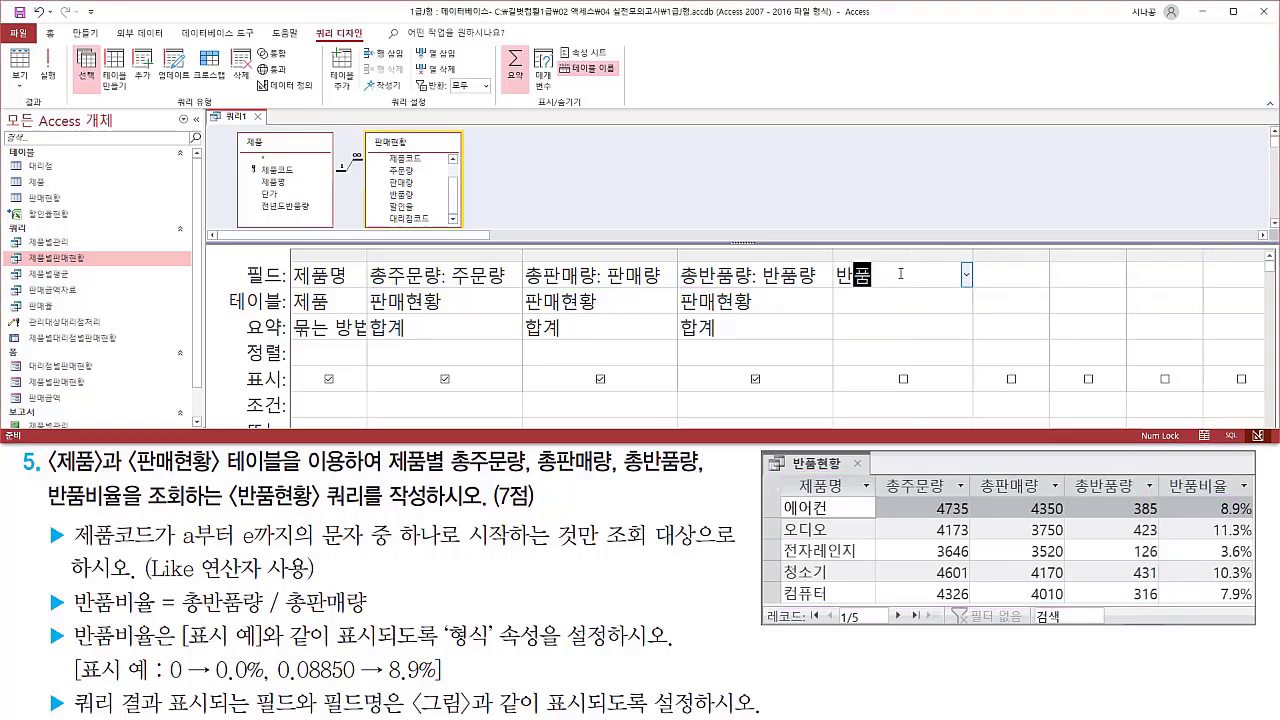
type("ㅂ율:")
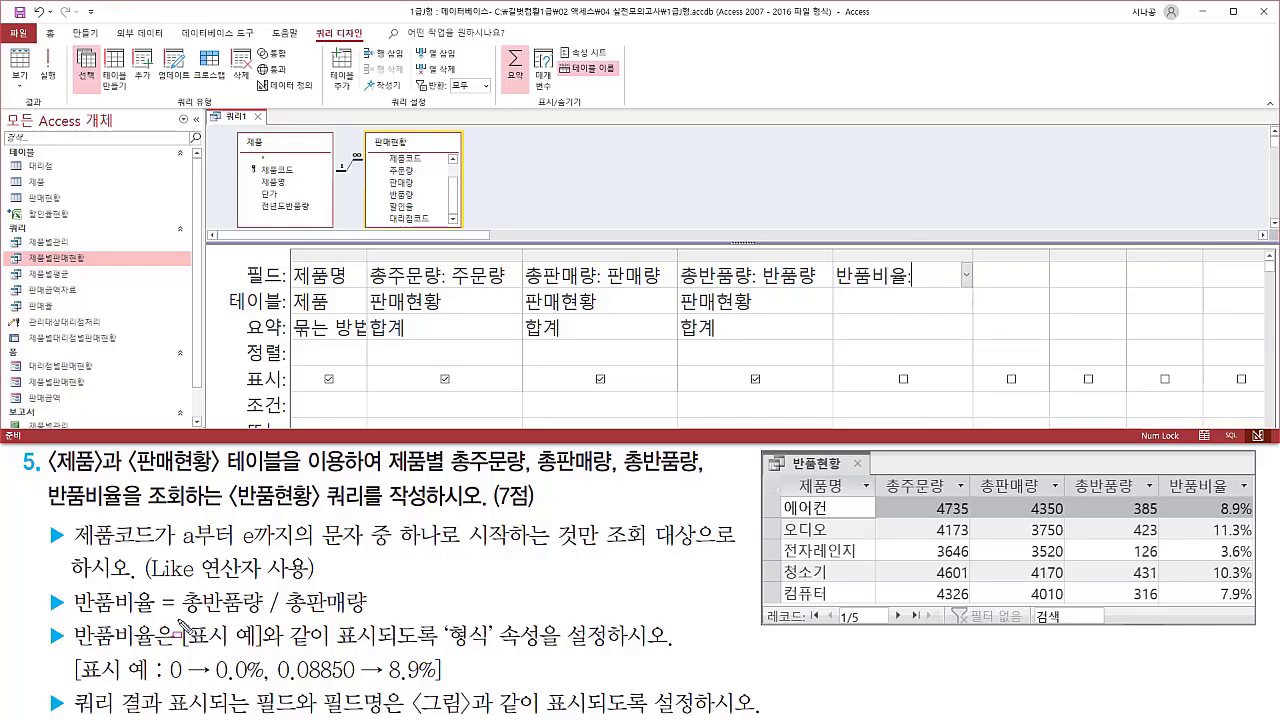
left_click_drag(178, 619, 379, 619)
key("Escape")
type(":[초")
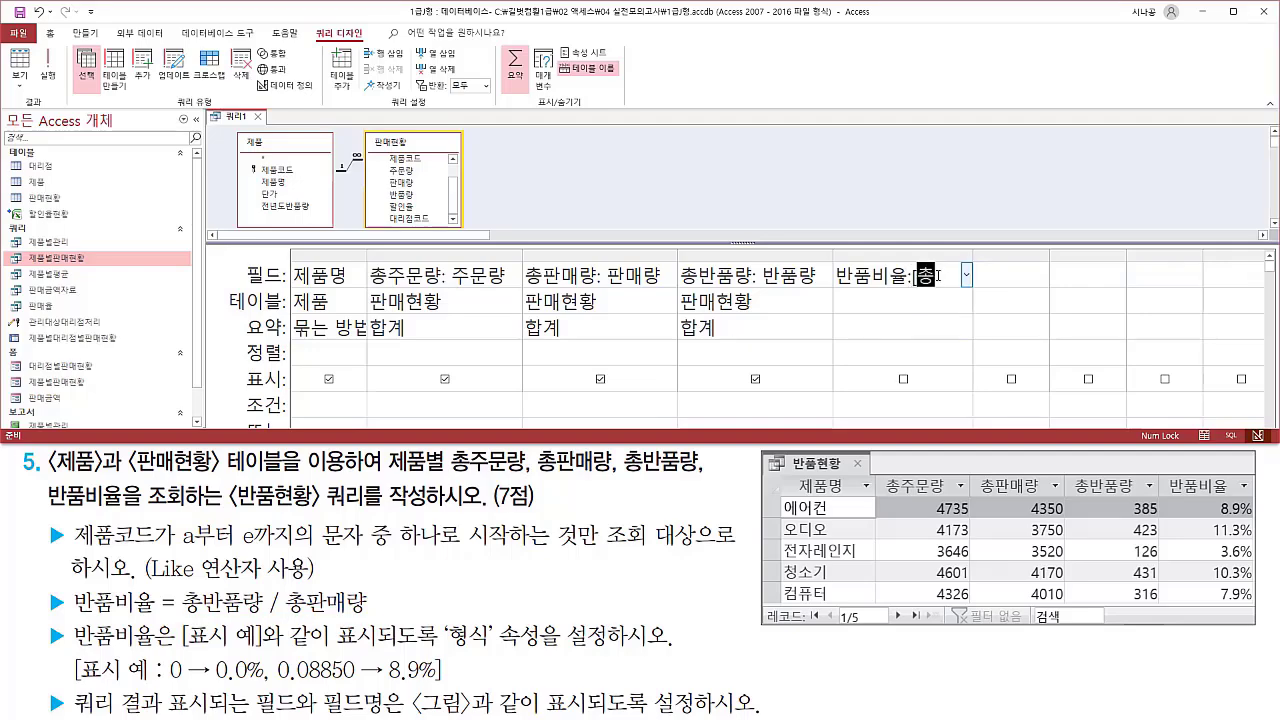
type("바")
type("품량")
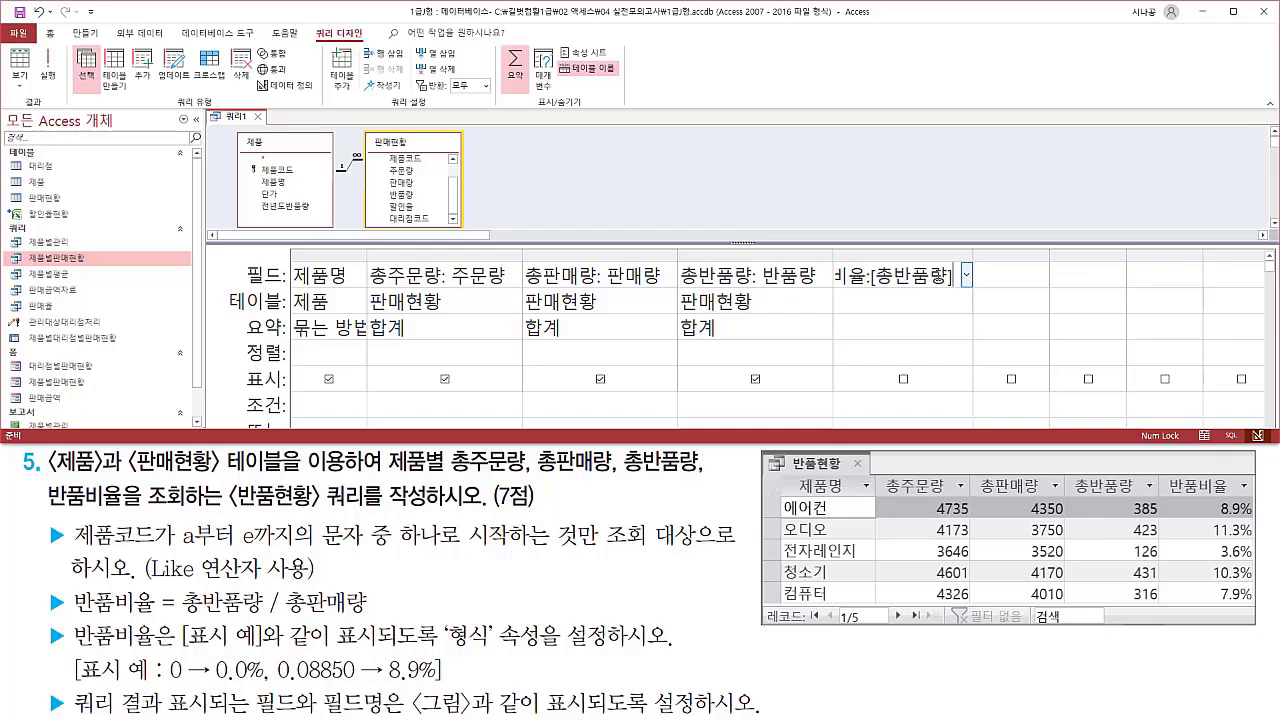
type("]/[")
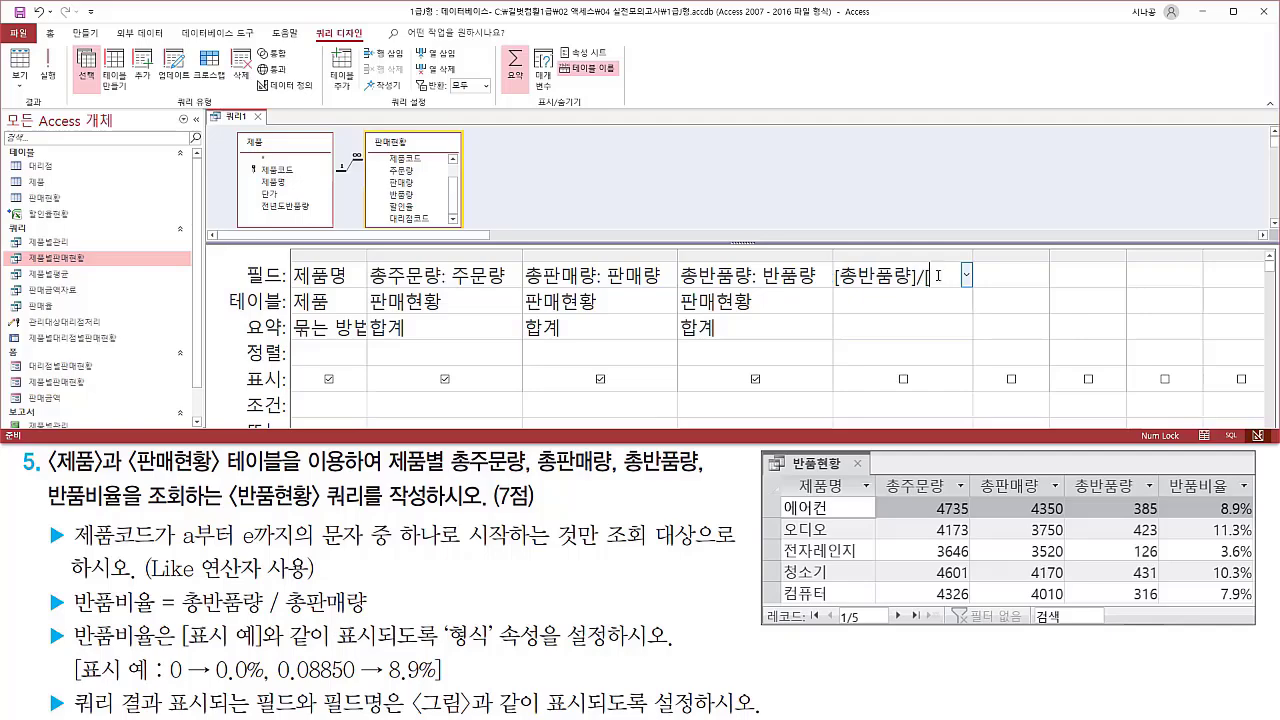
type("초판매량")
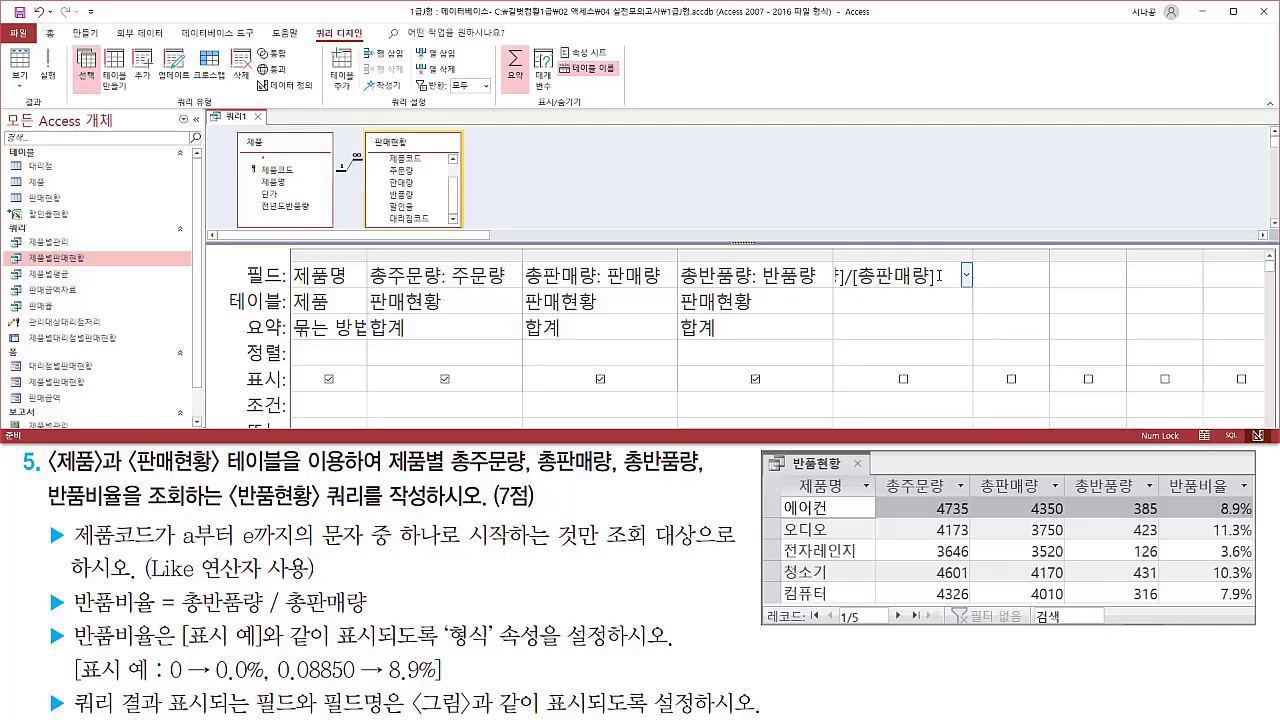
key("Down")
double_click(970, 256)
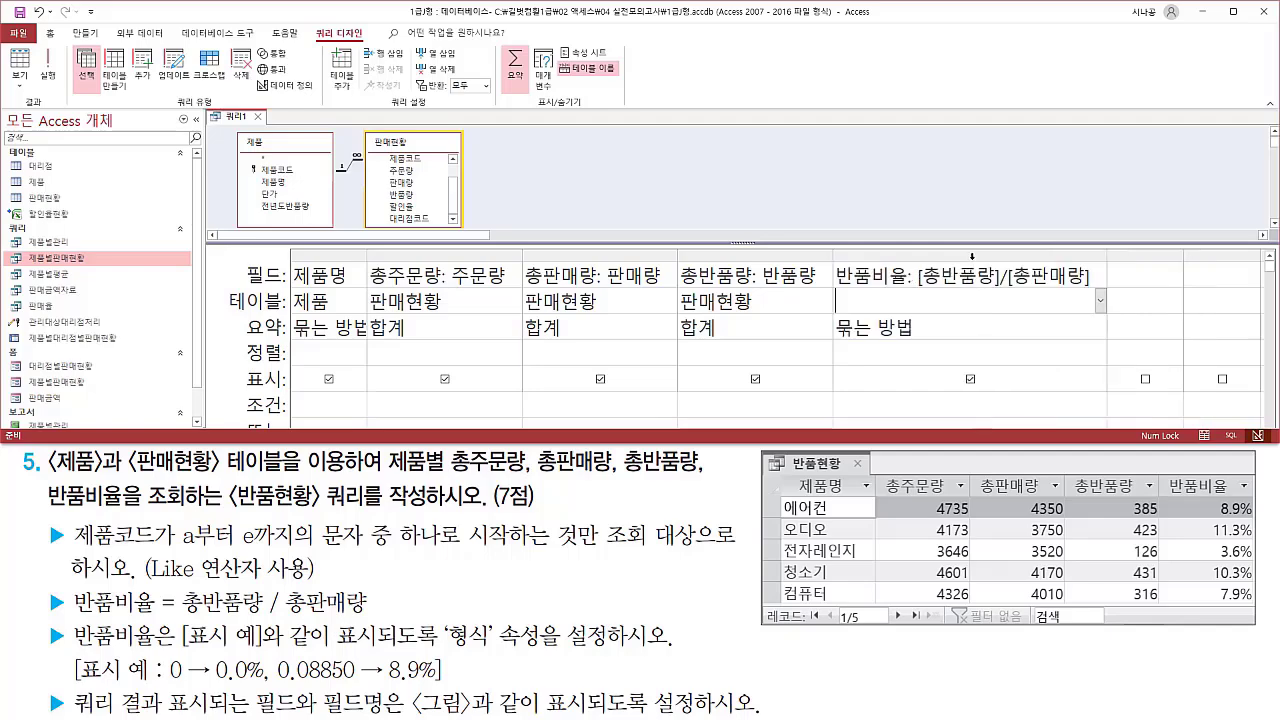
left_click_drag(918, 291, 1092, 290)
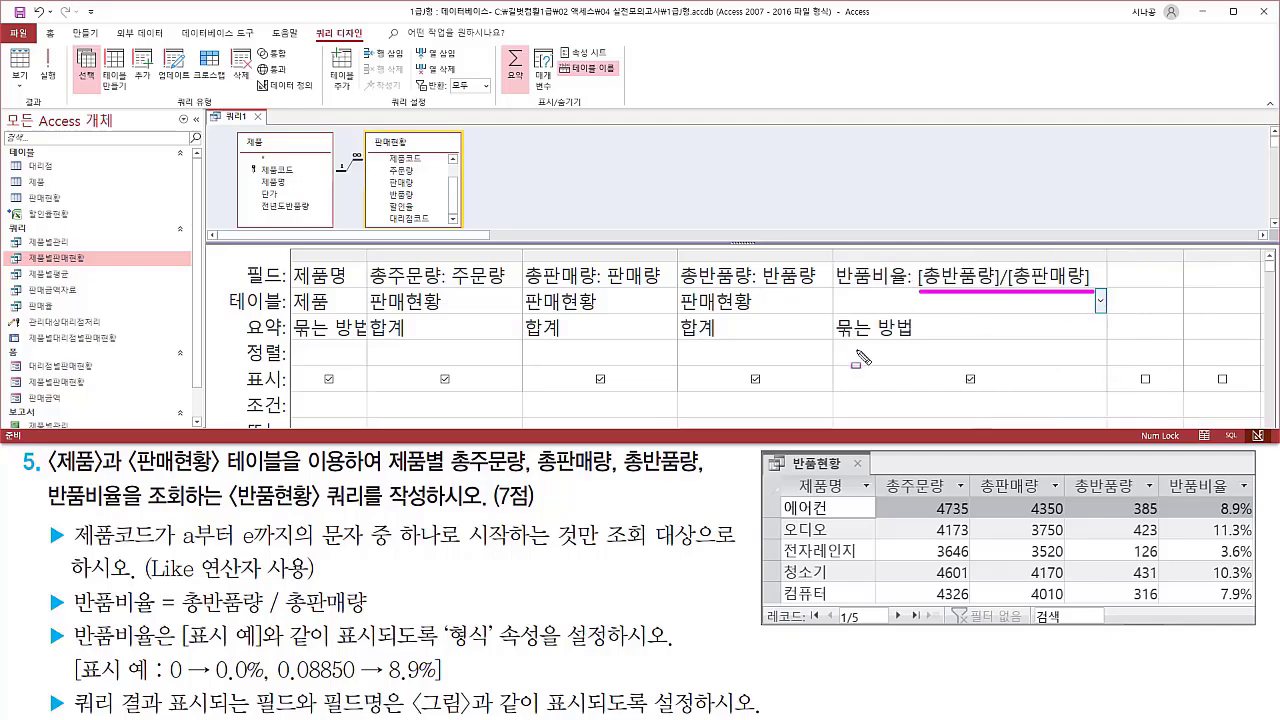
mouse_move(174, 617)
left_mouse_down()
mouse_move(362, 617)
mouse_move(375, 587)
left_mouse_up()
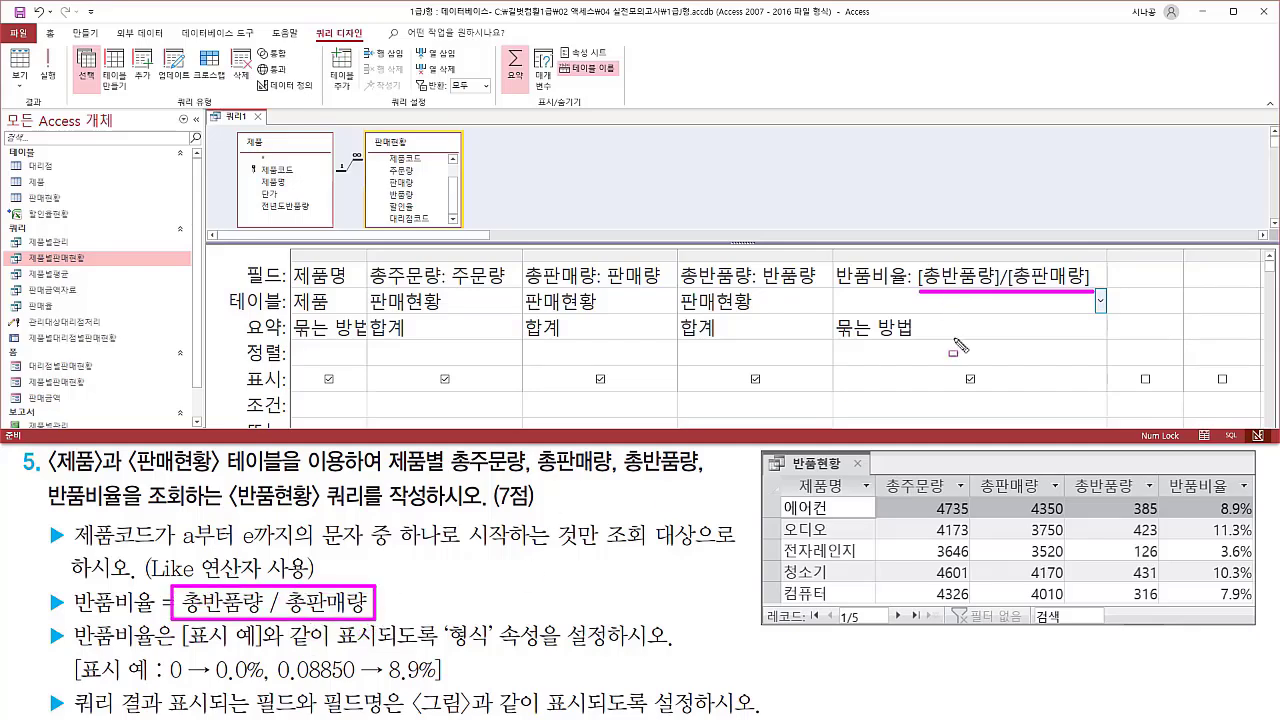
mouse_move(834, 256)
left_mouse_down()
mouse_move(836, 288)
mouse_move(916, 298)
left_mouse_up()
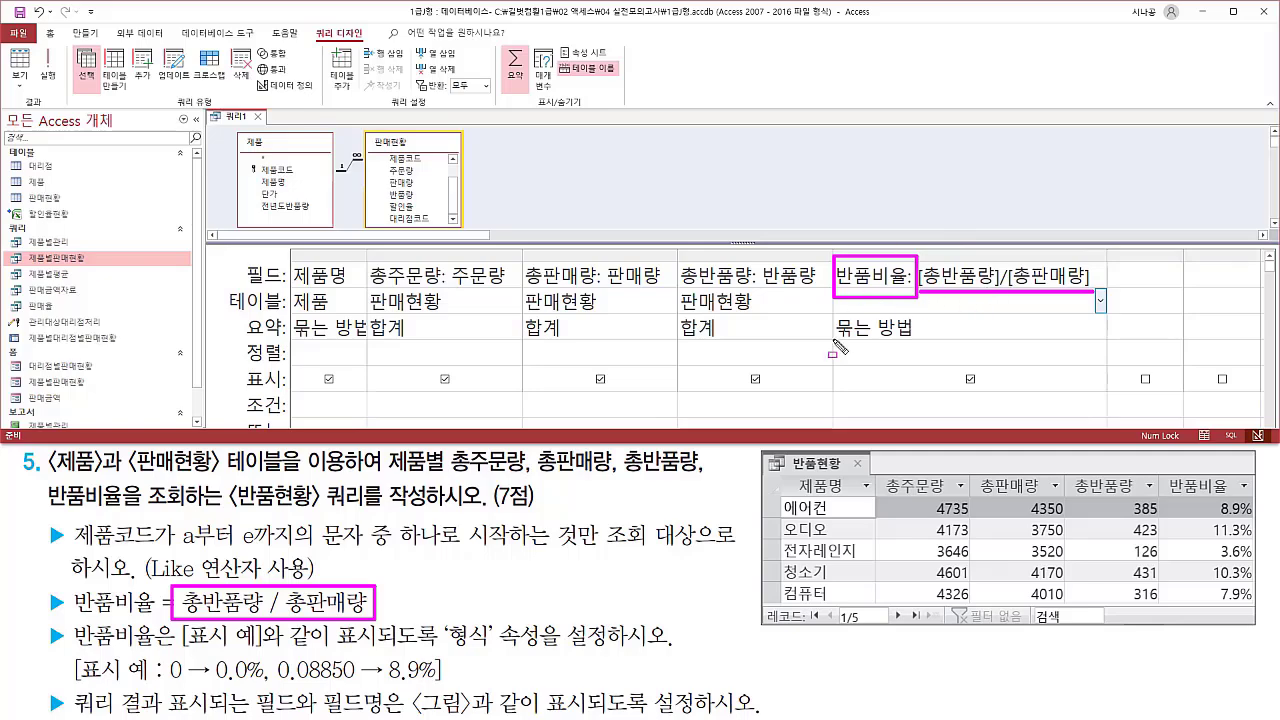
left_click_drag(830, 350, 936, 350)
key("Escape")
Step: Set the 요약 function of the 반품비율 column to 식
left_click(1095, 328)
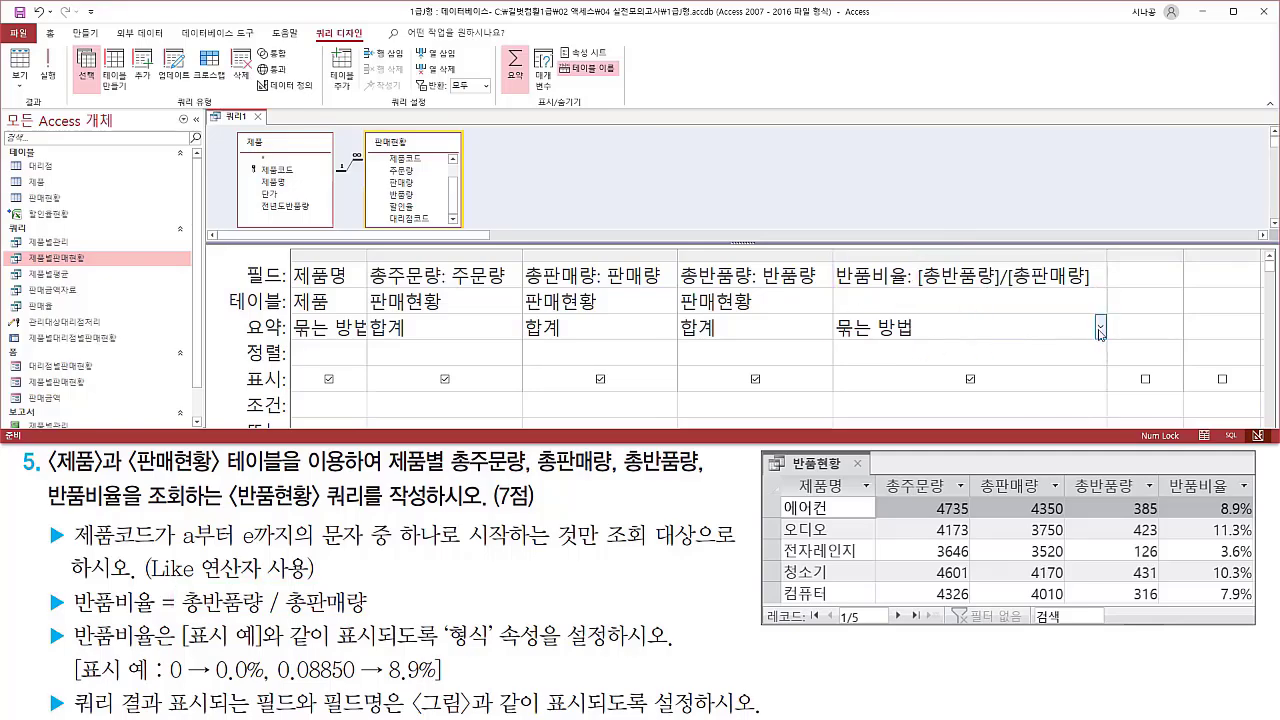
left_click(1100, 328)
left_click(948, 607)
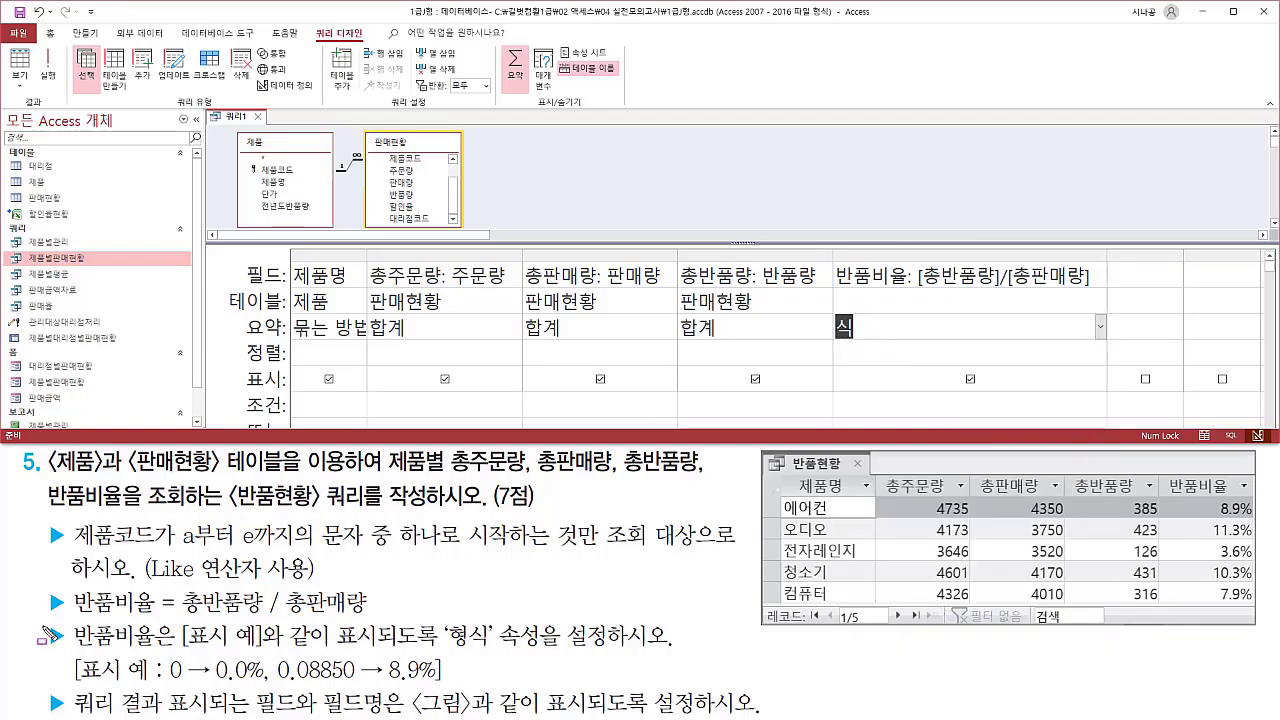
left_click_drag(40, 623, 67, 649)
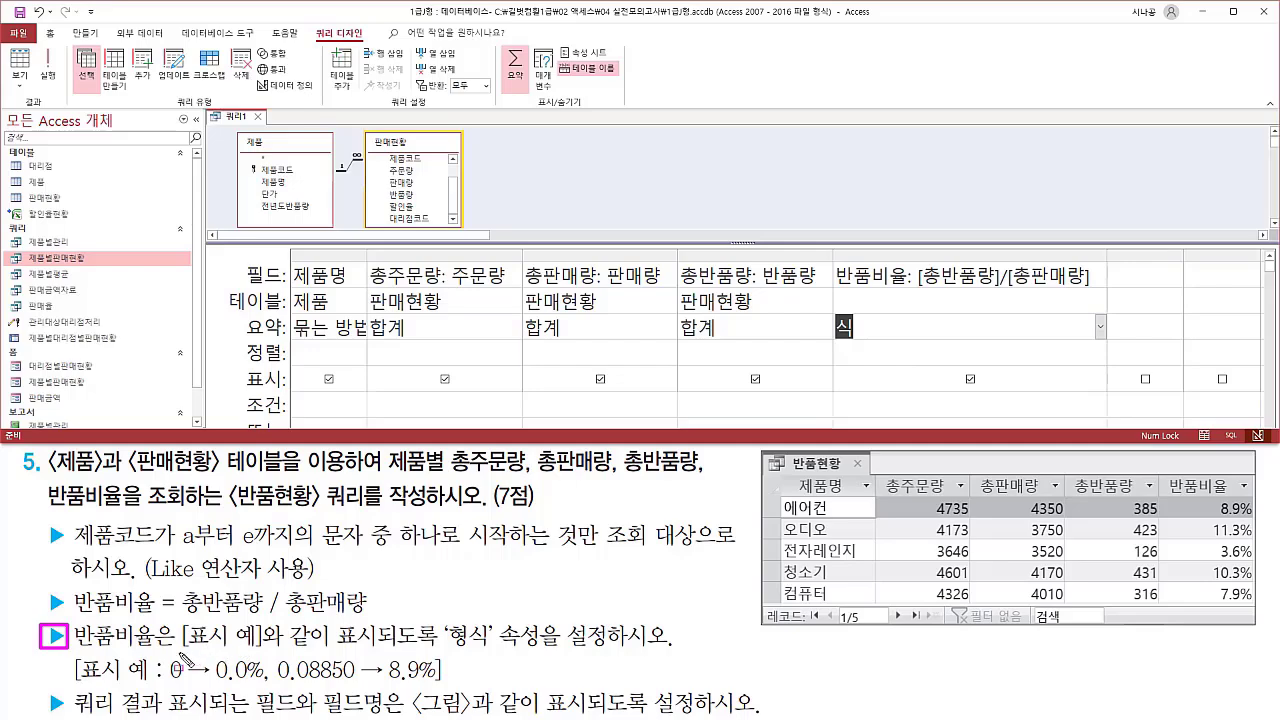
left_click_drag(180, 650, 280, 650)
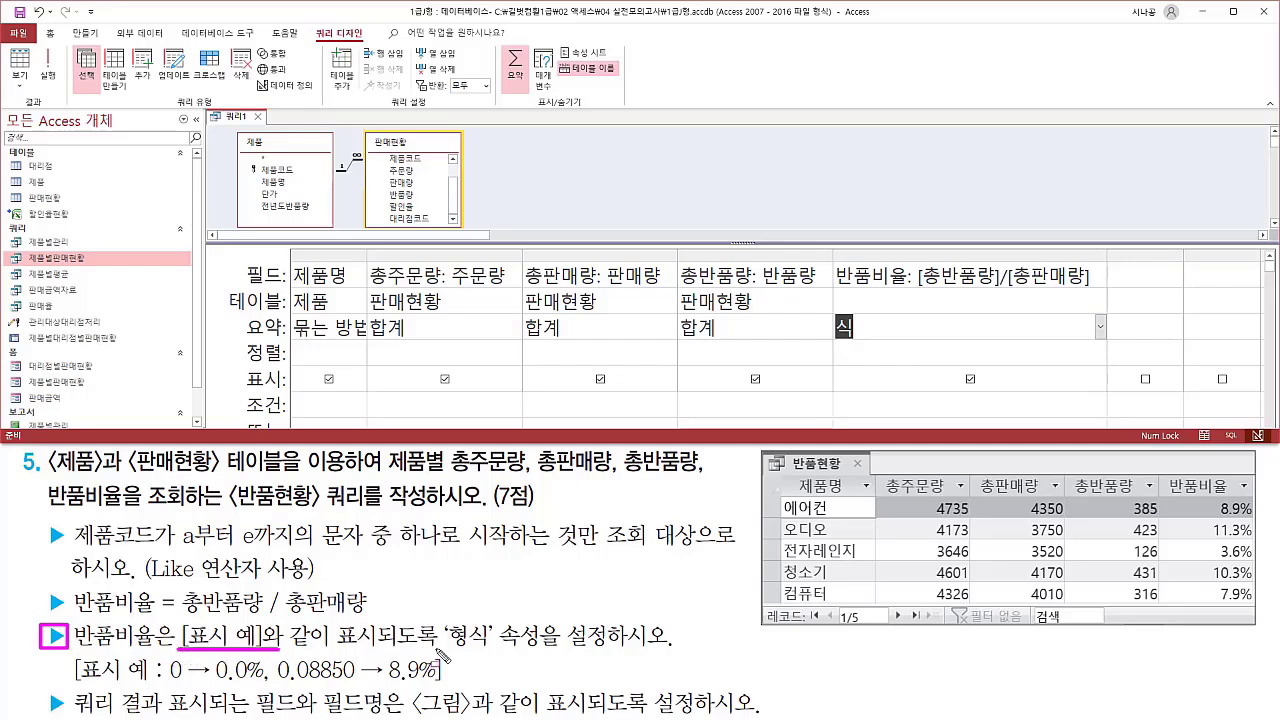
left_click_drag(438, 620, 548, 657)
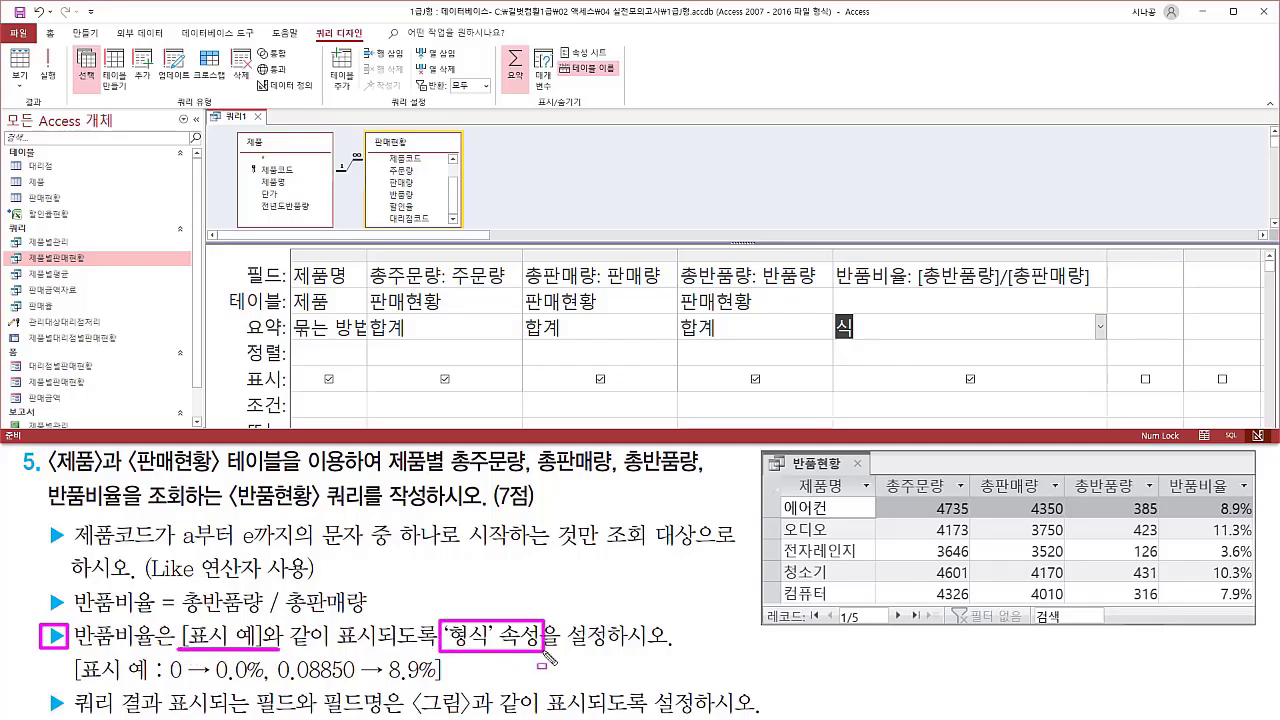
left_click_drag(166, 684, 438, 687)
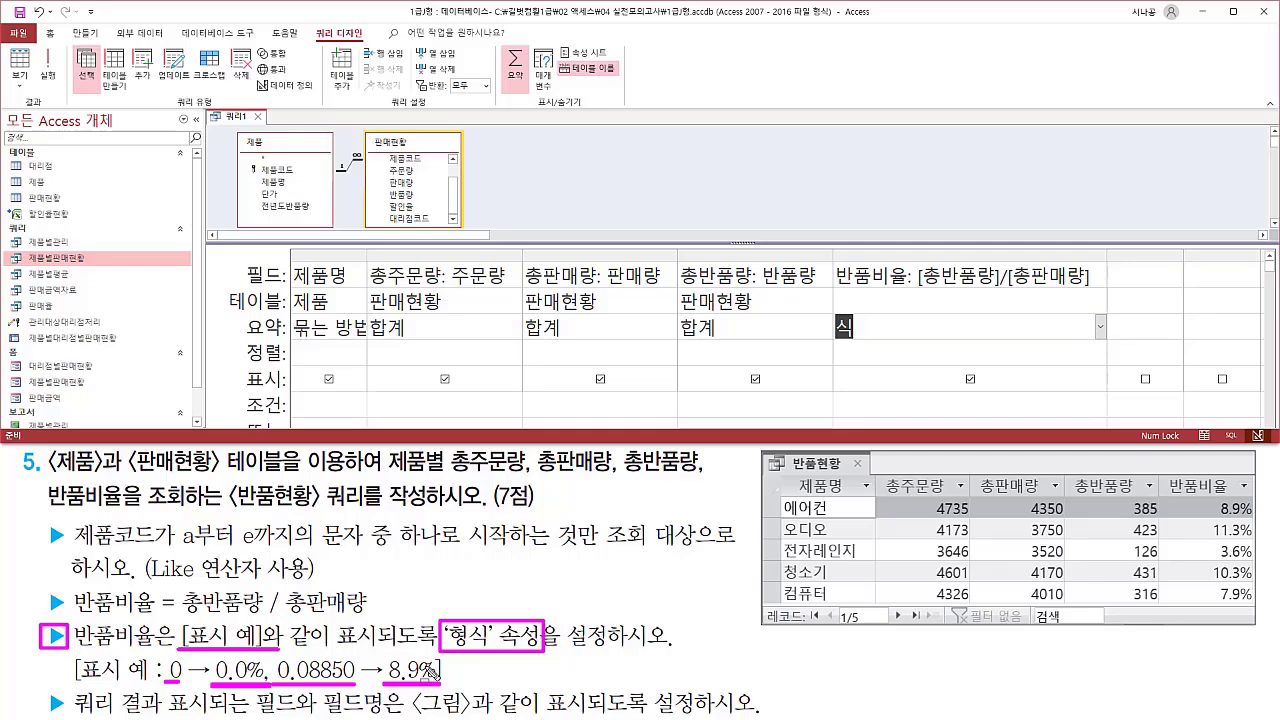
Step: Set the 형식 property of the 반품비율 field to 0.0% and close its property sheet
left_click(890, 276)
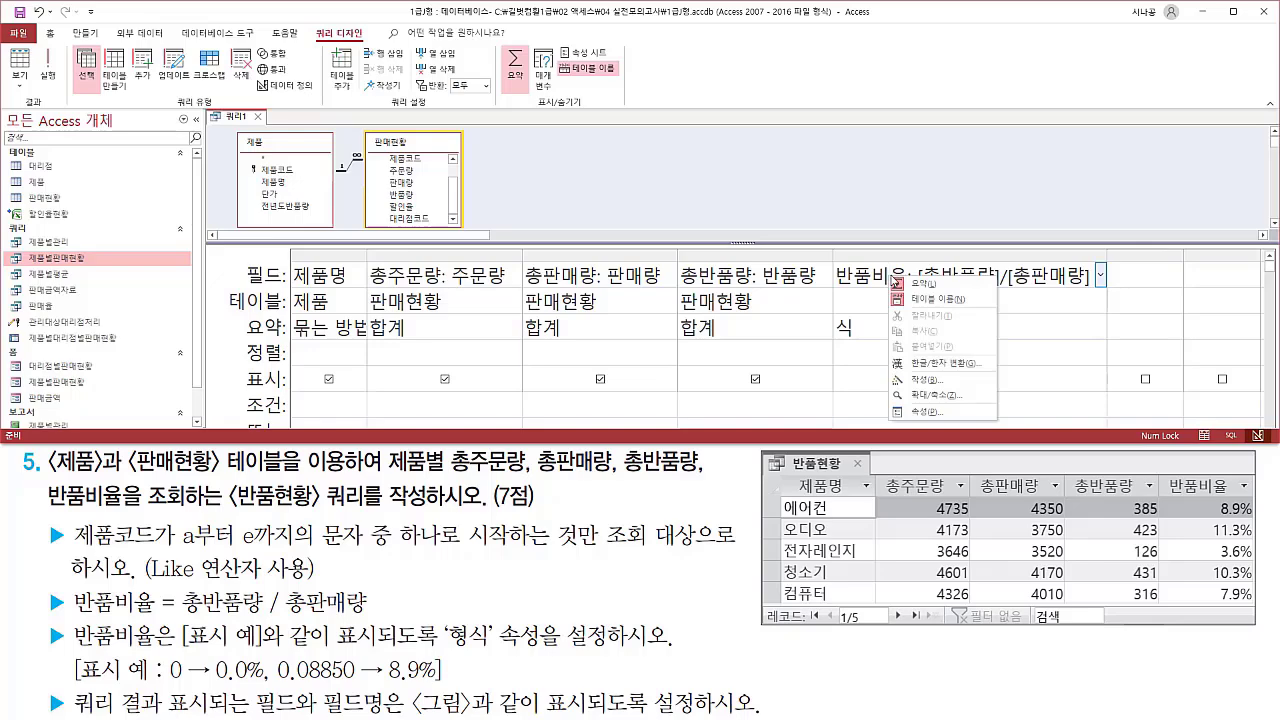
left_click(918, 411)
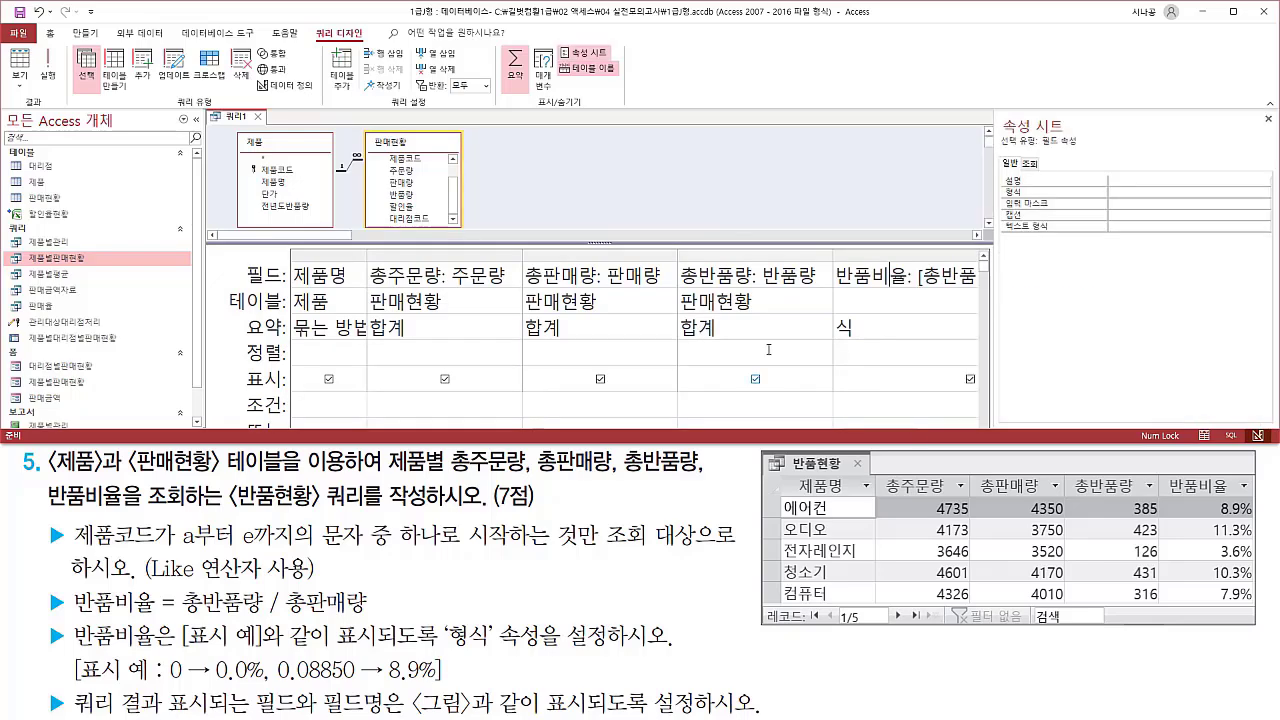
left_click_drag(998, 184, 1176, 197)
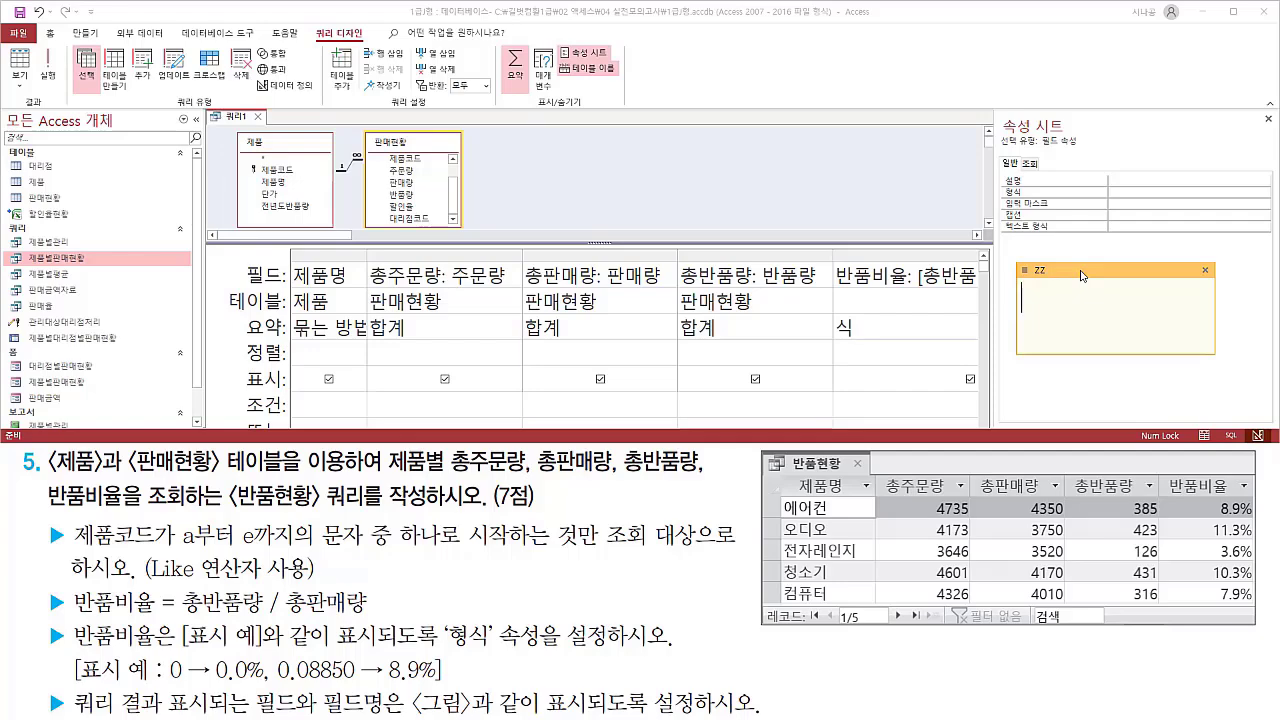
type("0.0%")
key("ctrl+a")
key("ctrl+c")
key("Right")
left_click(1136, 191)
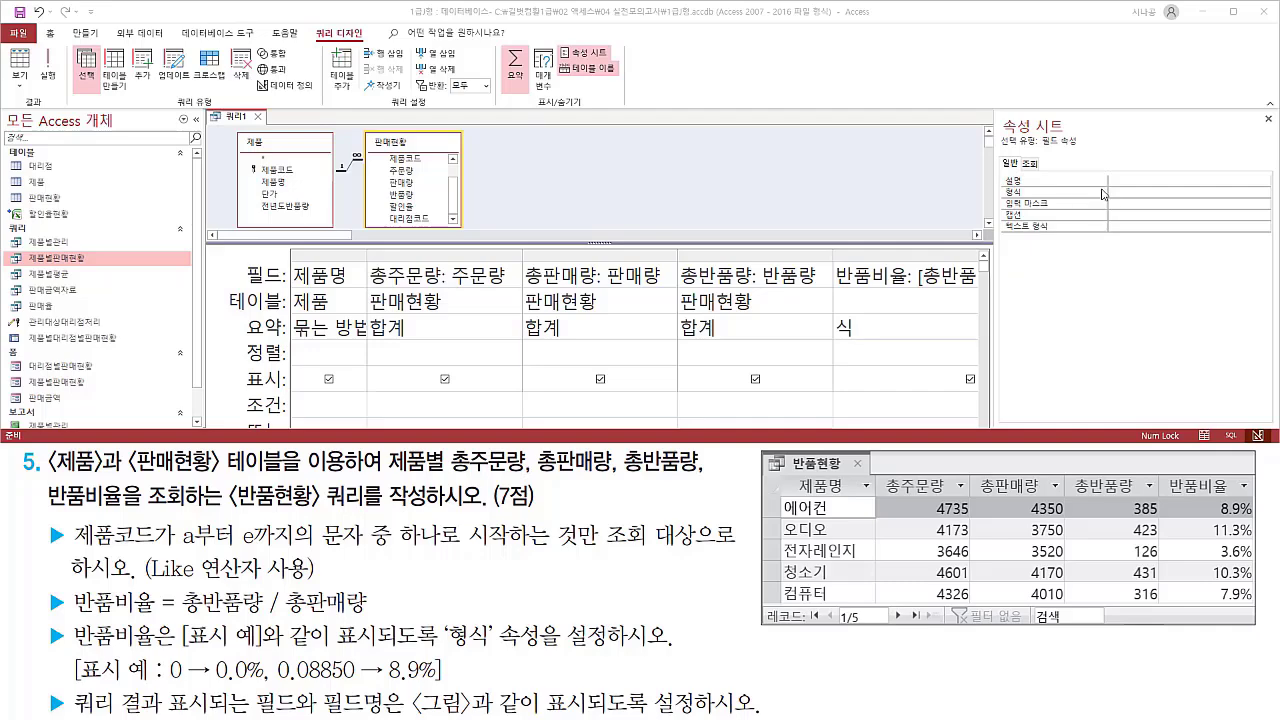
key("ctrl+v")
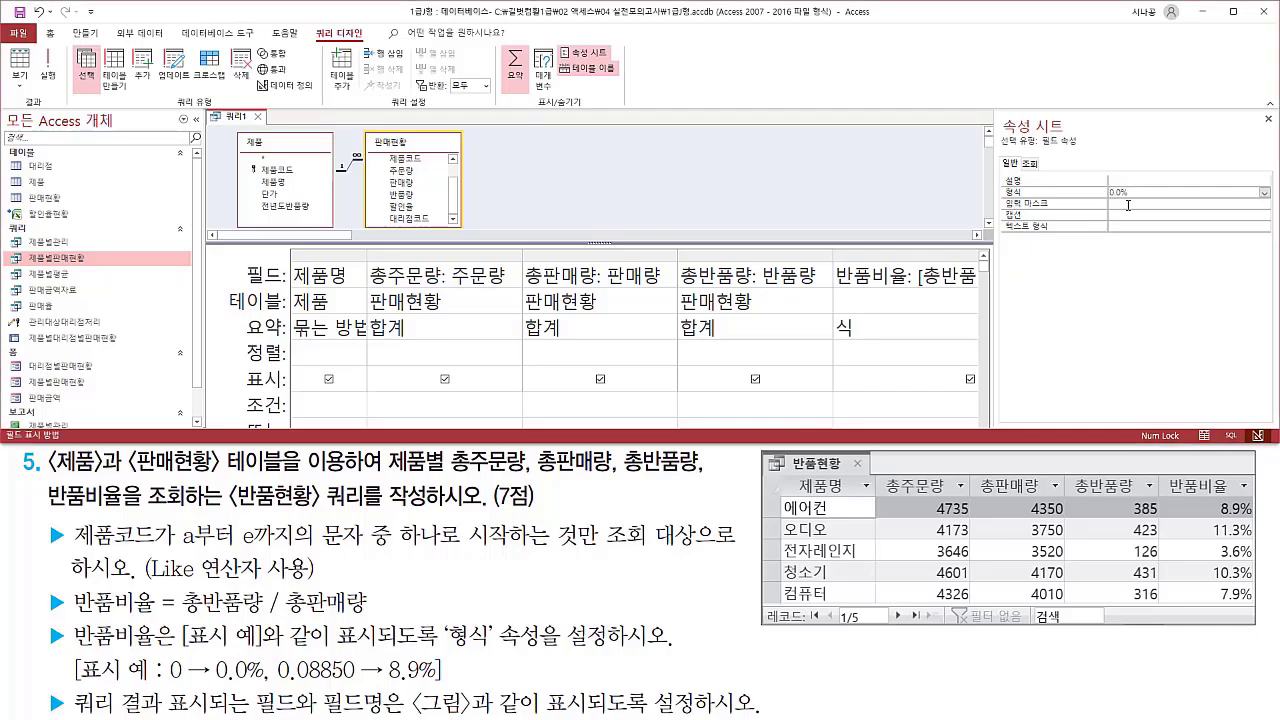
left_click_drag(1104, 201, 1131, 201)
left_click(1266, 121)
left_click(1268, 119)
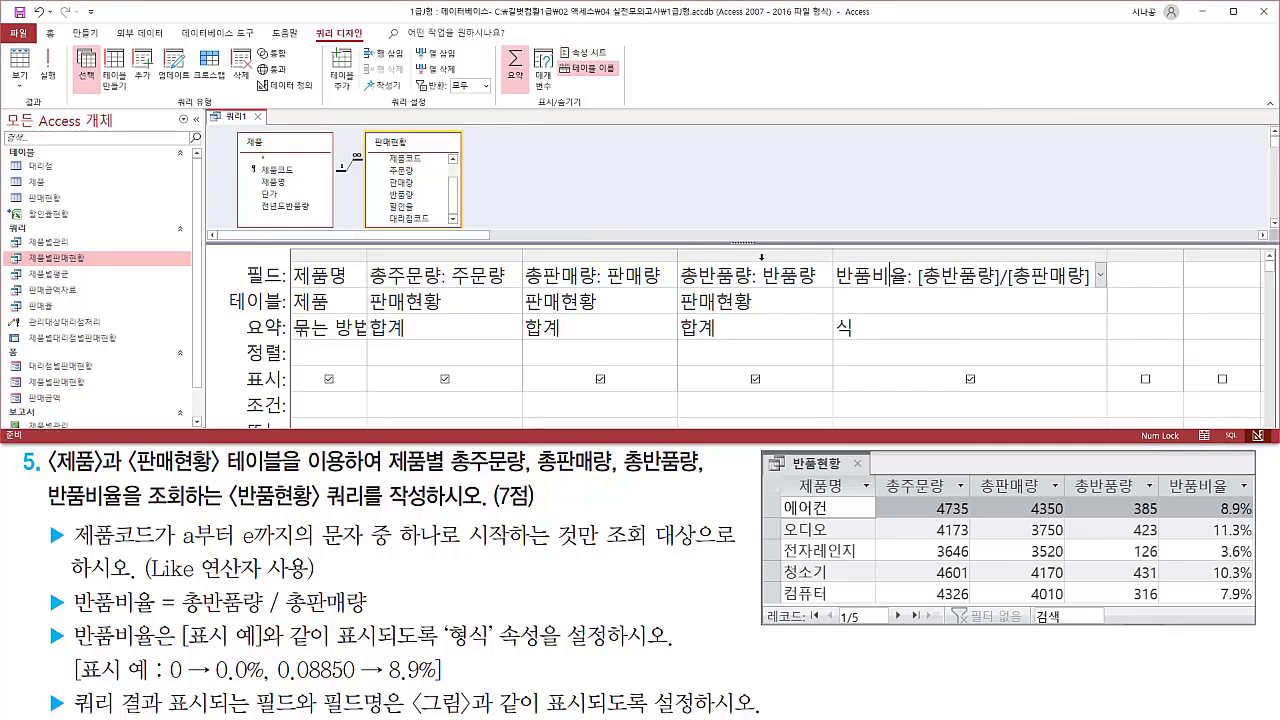
mouse_move(41, 520)
left_mouse_down()
mouse_move(66, 552)
mouse_move(312, 550)
left_mouse_up()
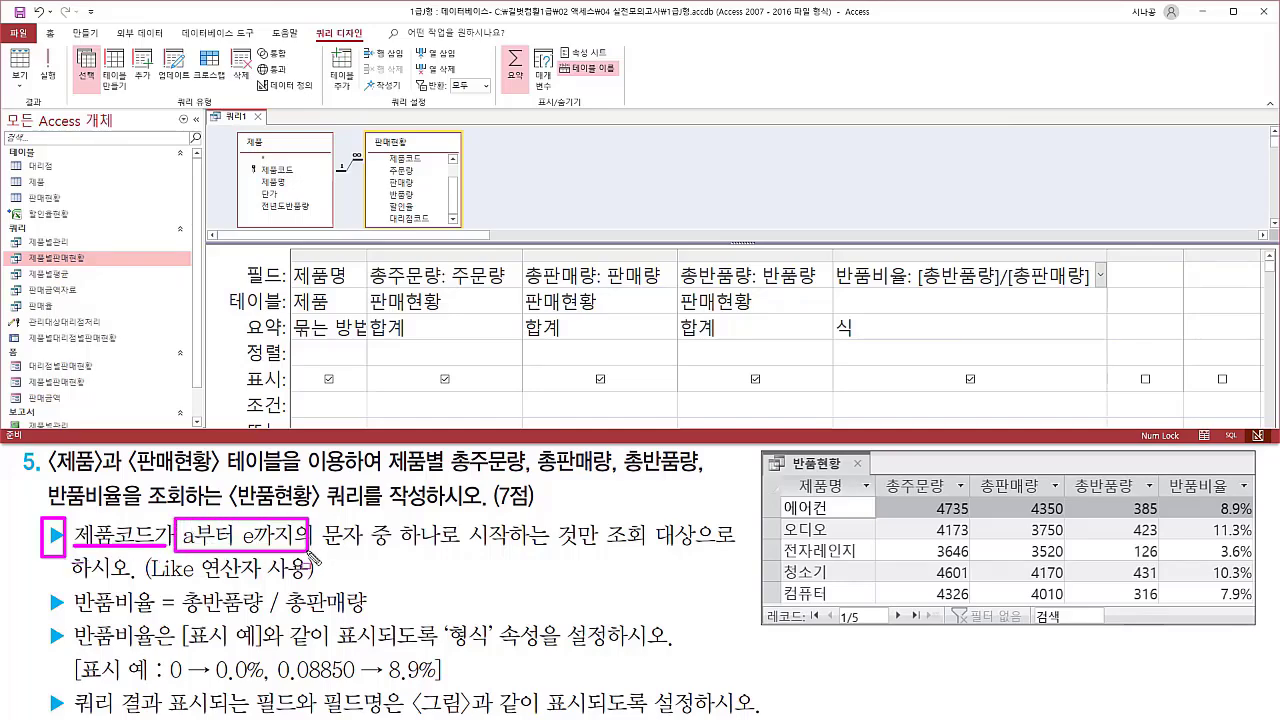
left_click_drag(463, 549, 598, 549)
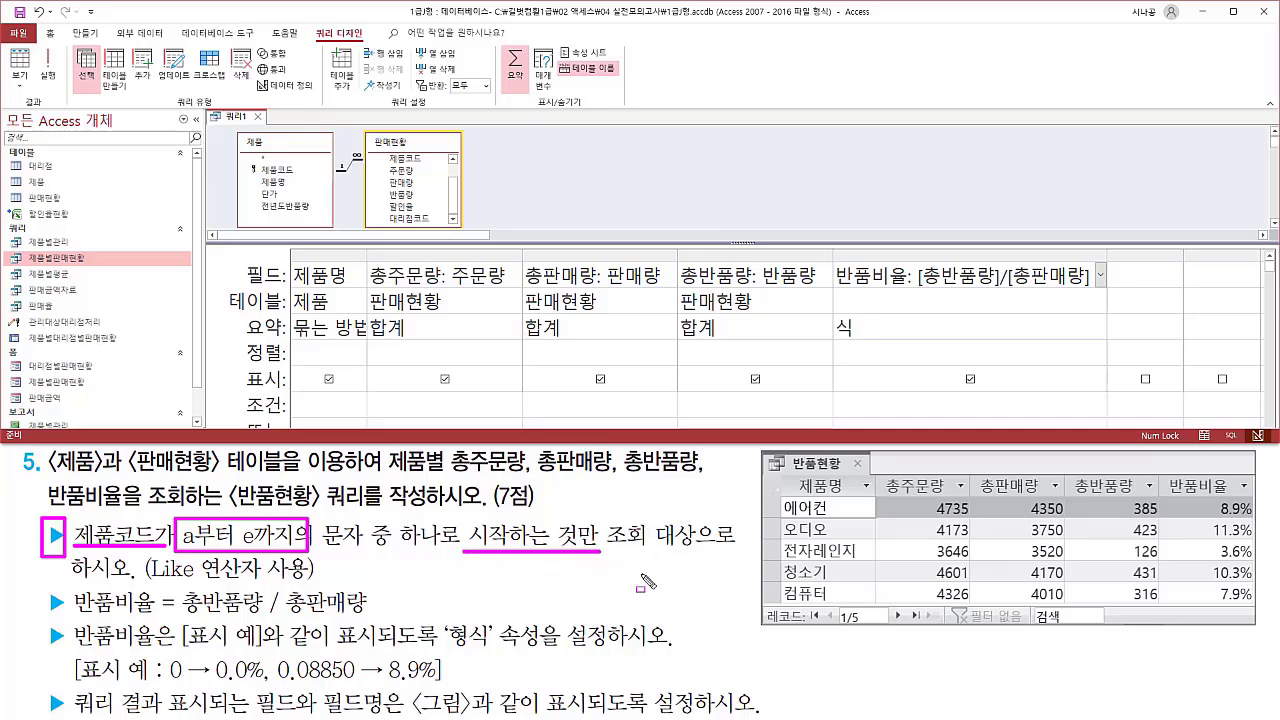
left_click_drag(147, 579, 313, 581)
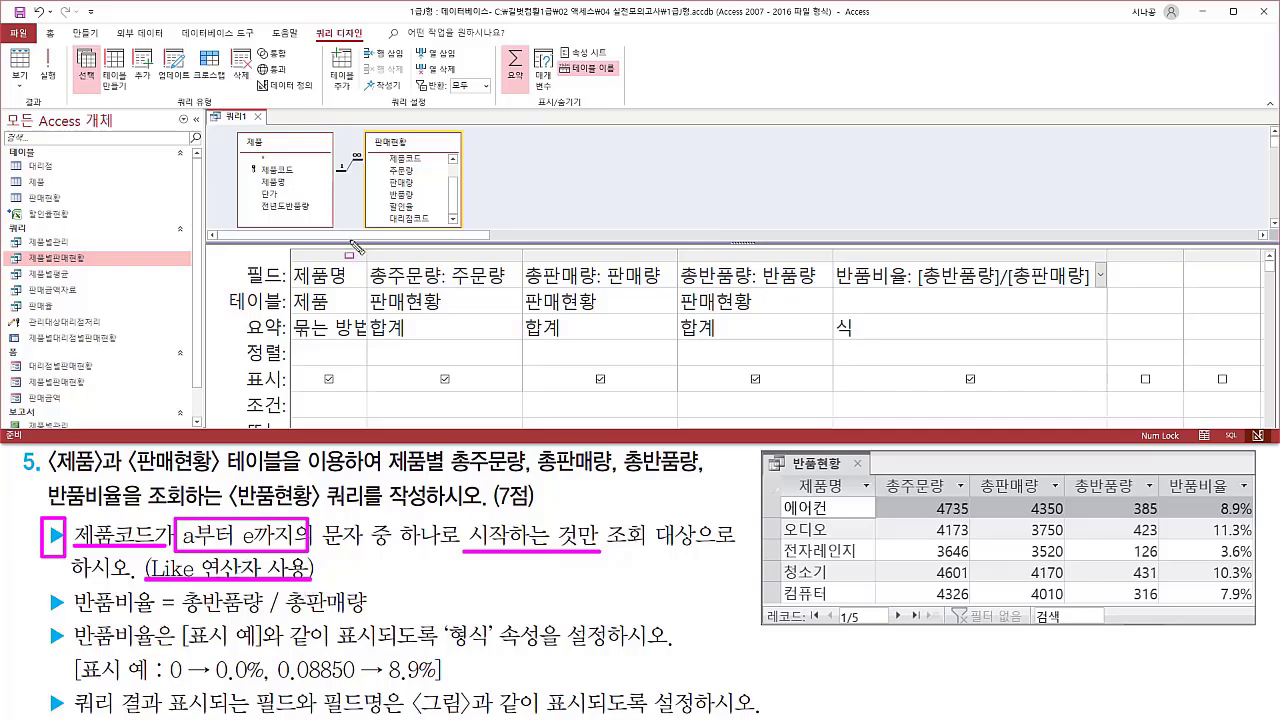
mouse_move(287, 261)
left_mouse_down()
mouse_move(329, 354)
mouse_move(808, 366)
mouse_move(1178, 404)
mouse_move(1108, 396)
left_mouse_up()
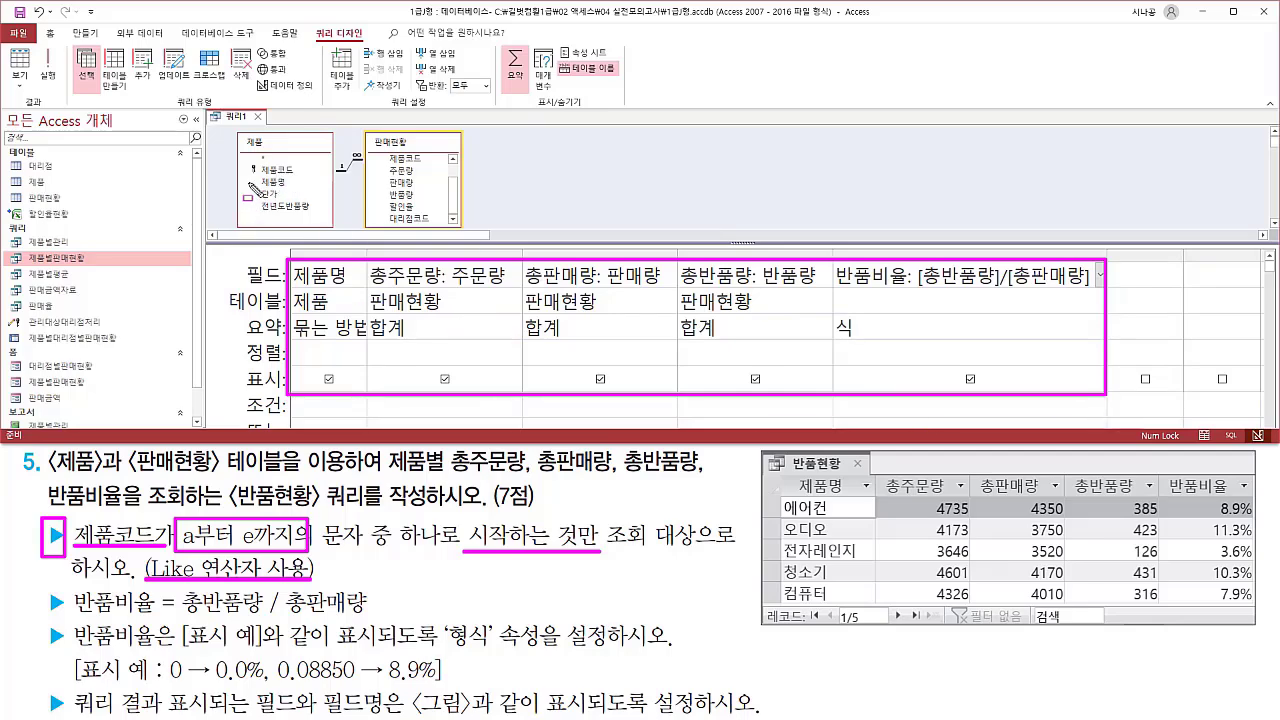
key("e")
left_click_drag(246, 164, 300, 177)
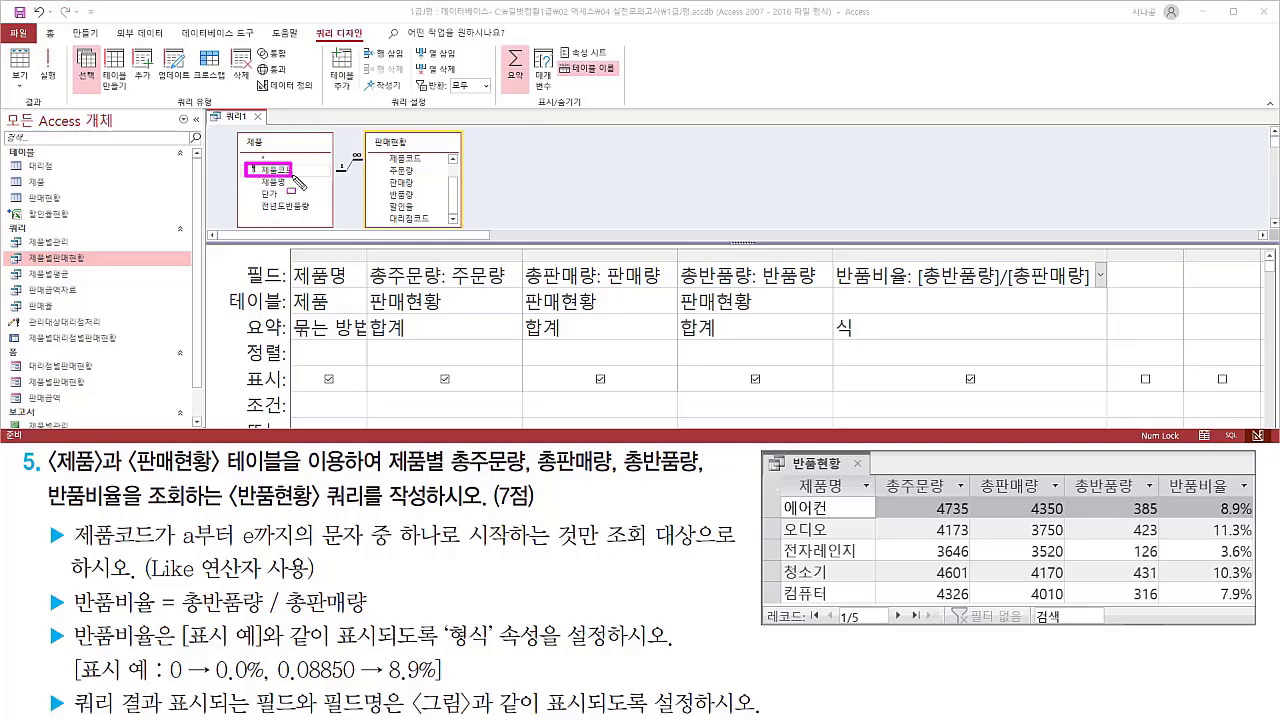
left_click_drag(384, 148, 434, 166)
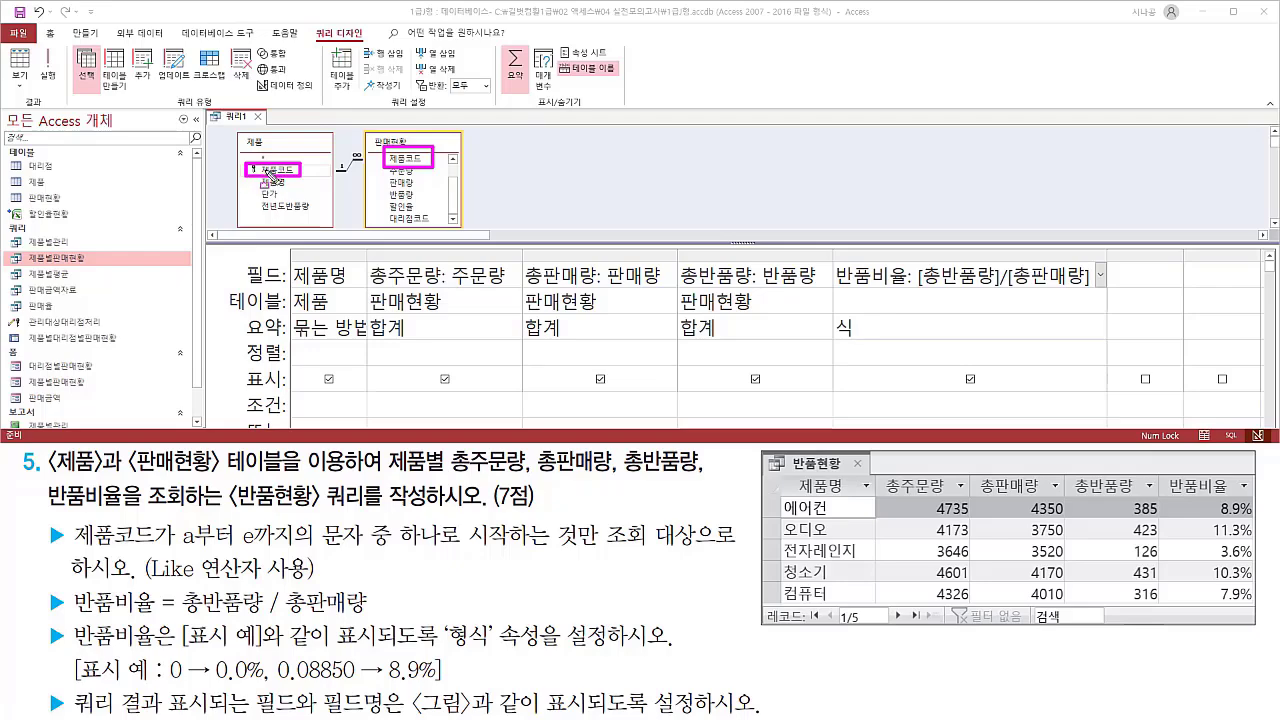
key("Escape")
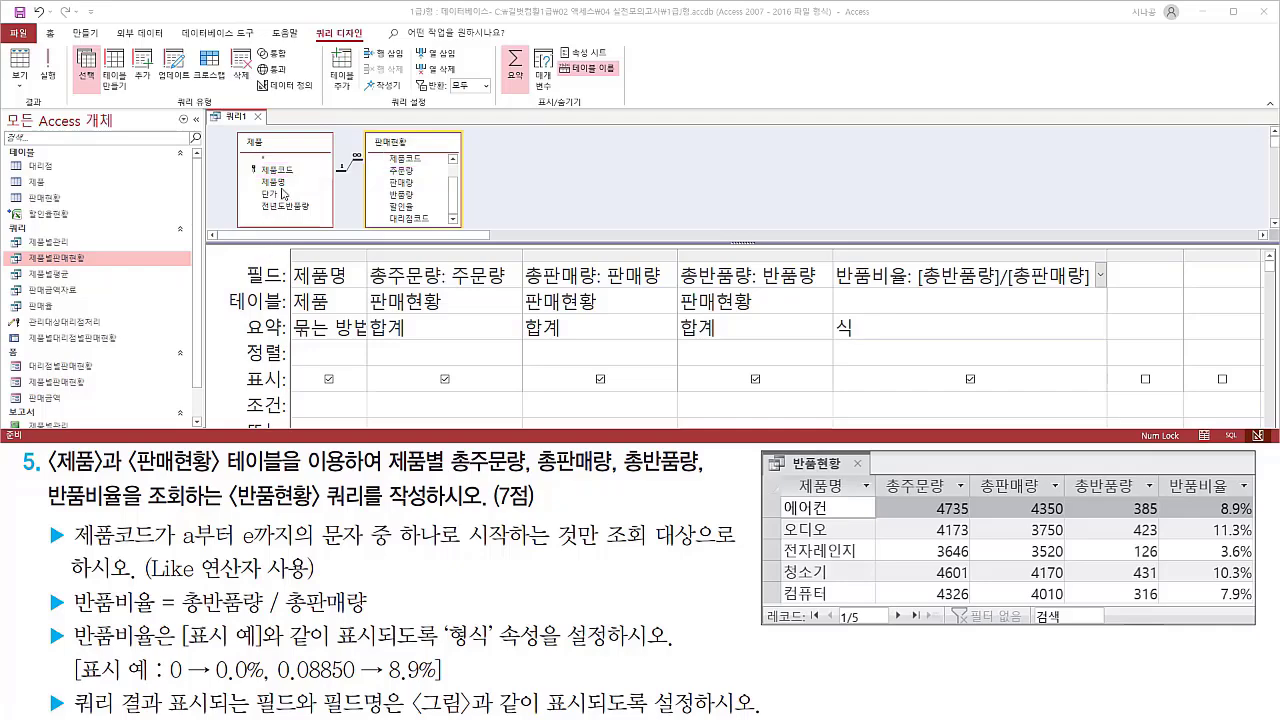
Step: Add the 제품코드 field of the 판매현황 table to the query grid and widen its column to fit the name
left_click_drag(247, 161, 309, 182)
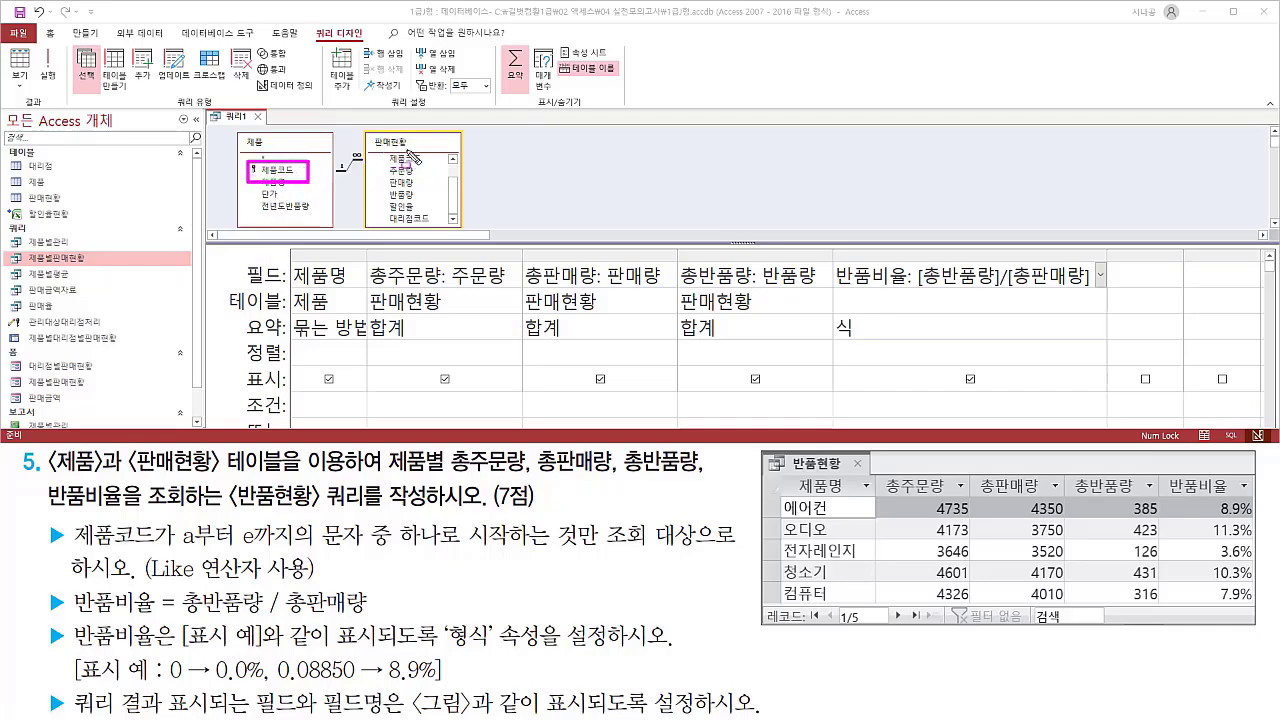
left_click_drag(383, 150, 437, 167)
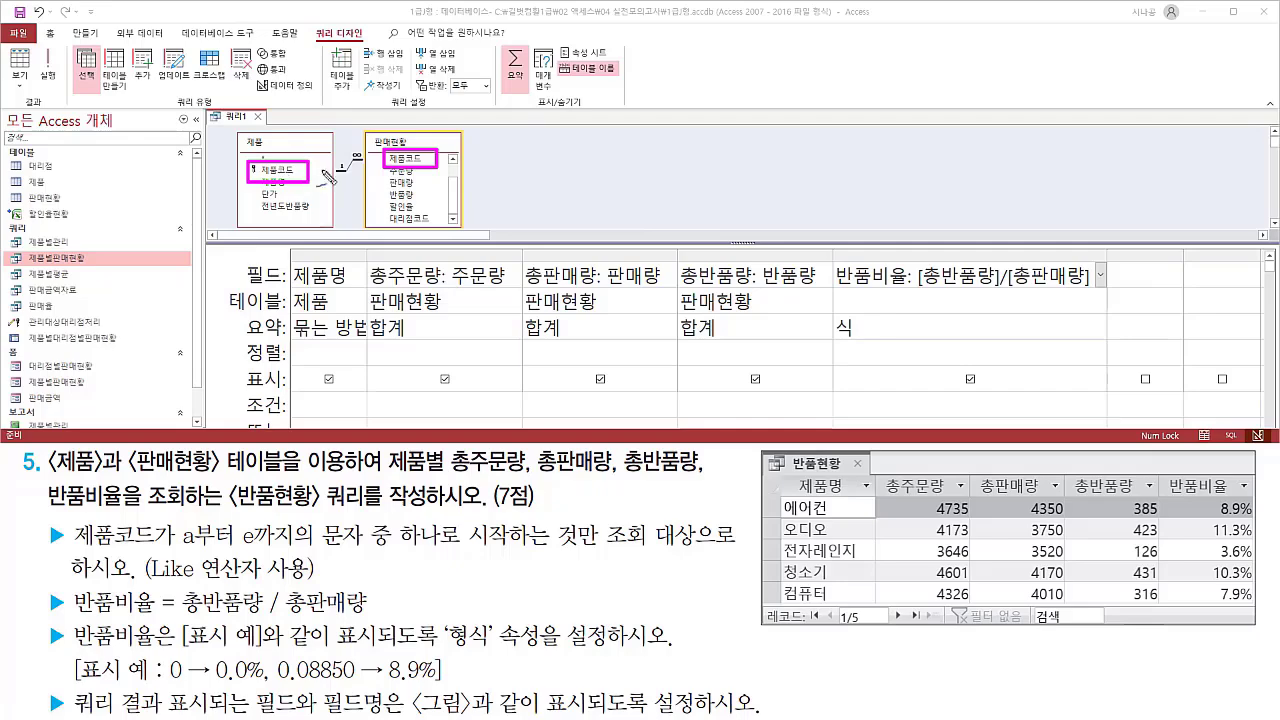
left_click_drag(326, 177, 348, 152)
left_click(405, 159)
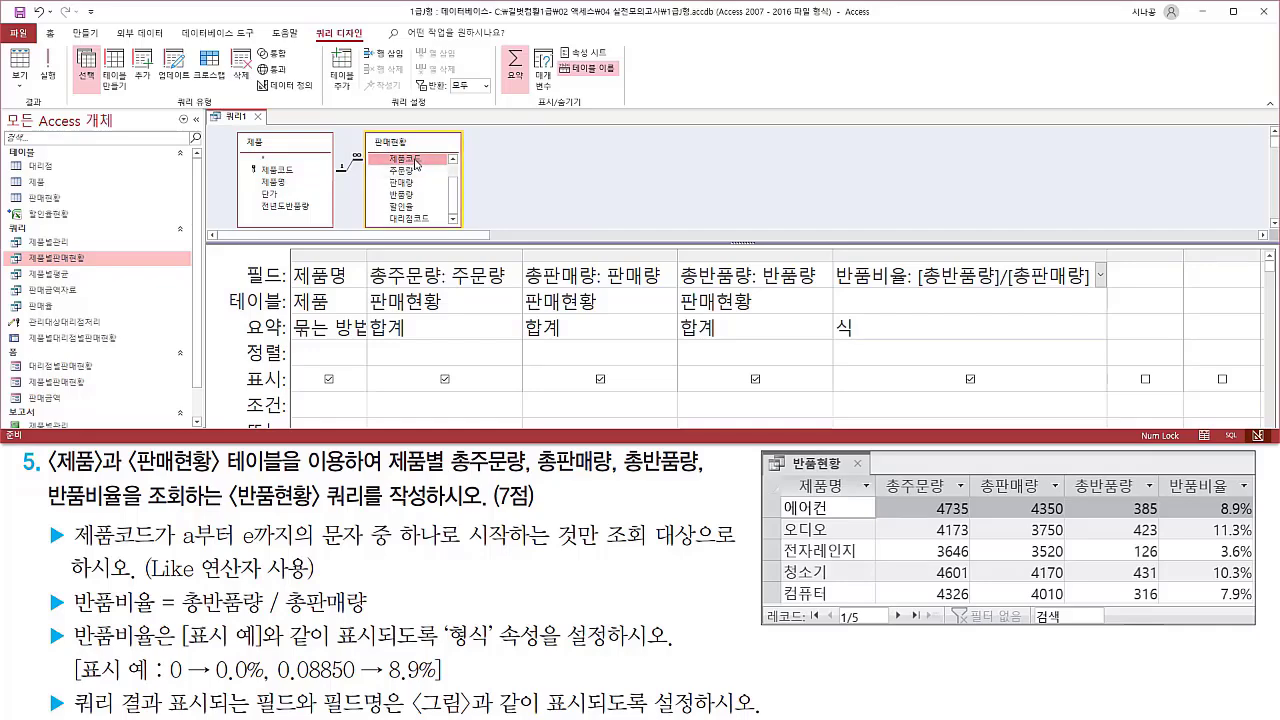
double_click(416, 160)
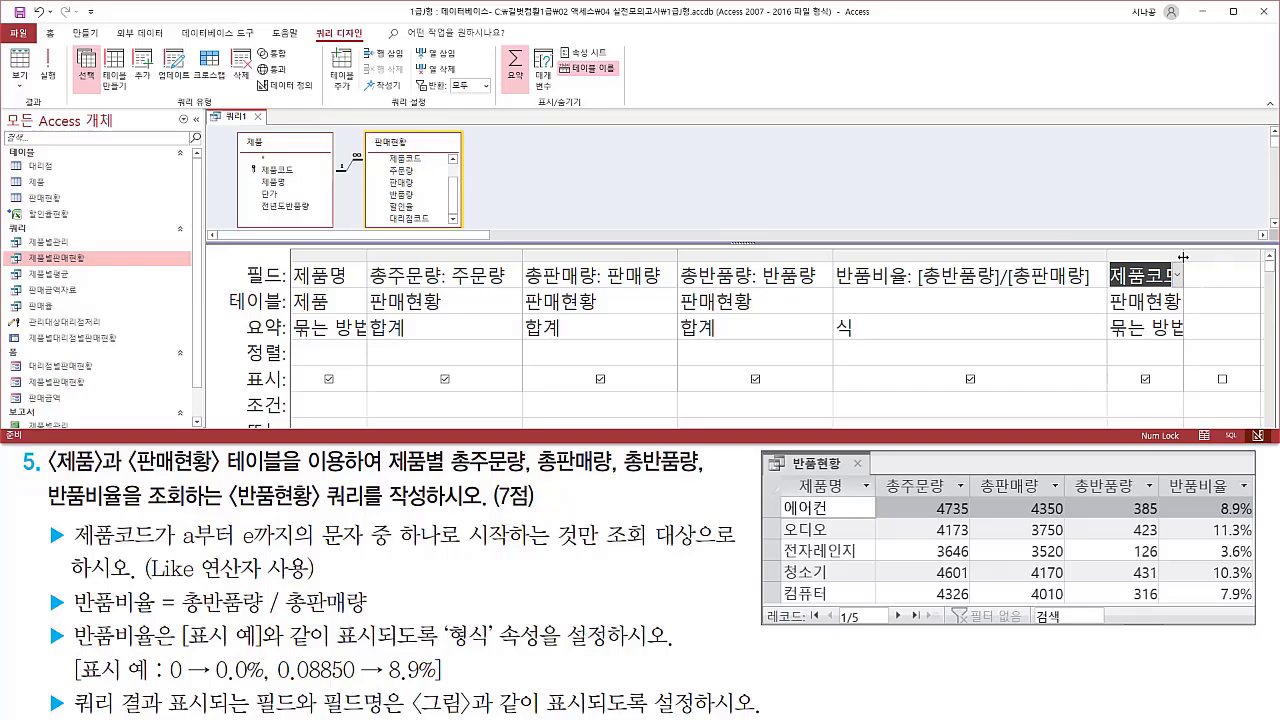
left_click_drag(1183, 258, 1233, 258)
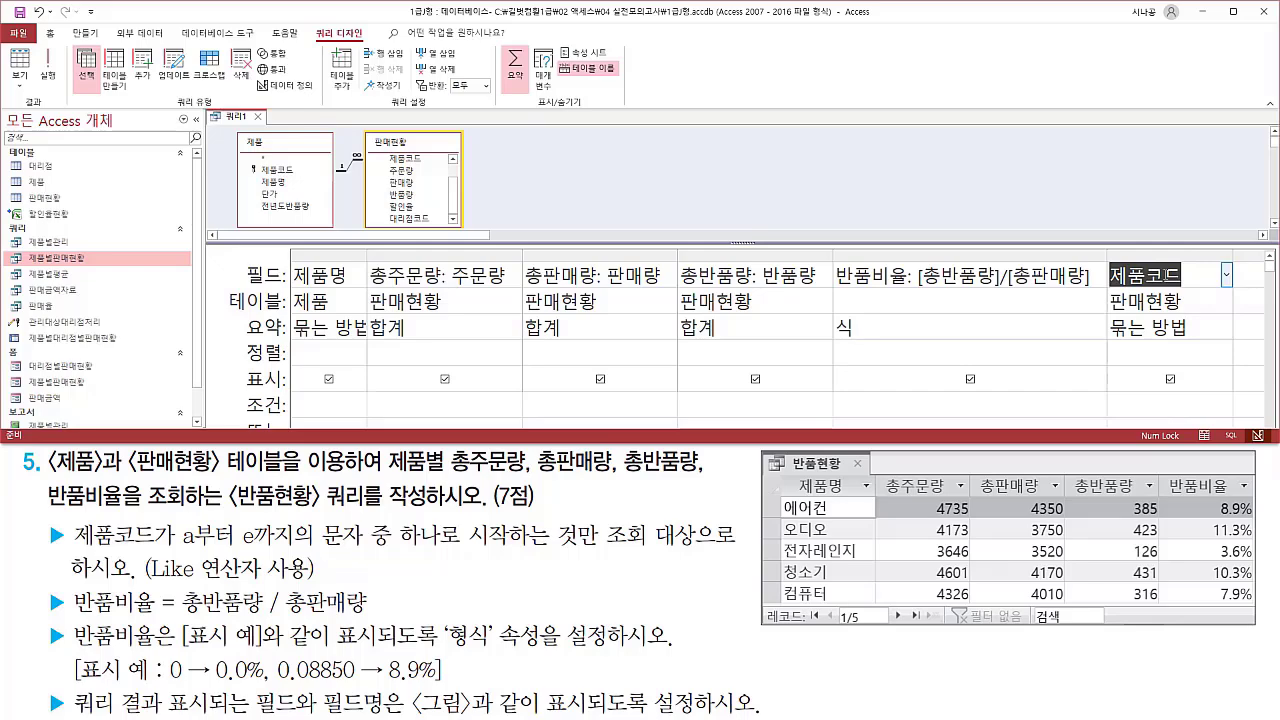
Step: Set the 요약 function of the 제품코드 column to 조건
left_click(1196, 328)
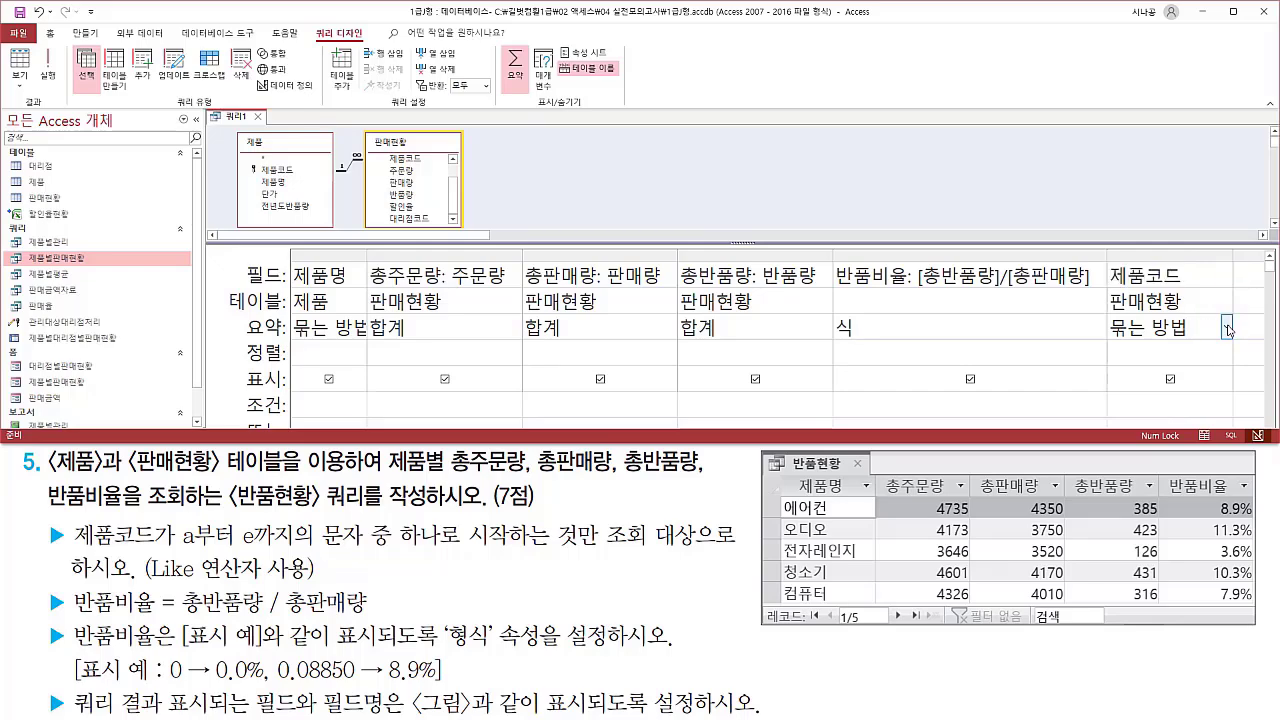
left_click(1227, 328)
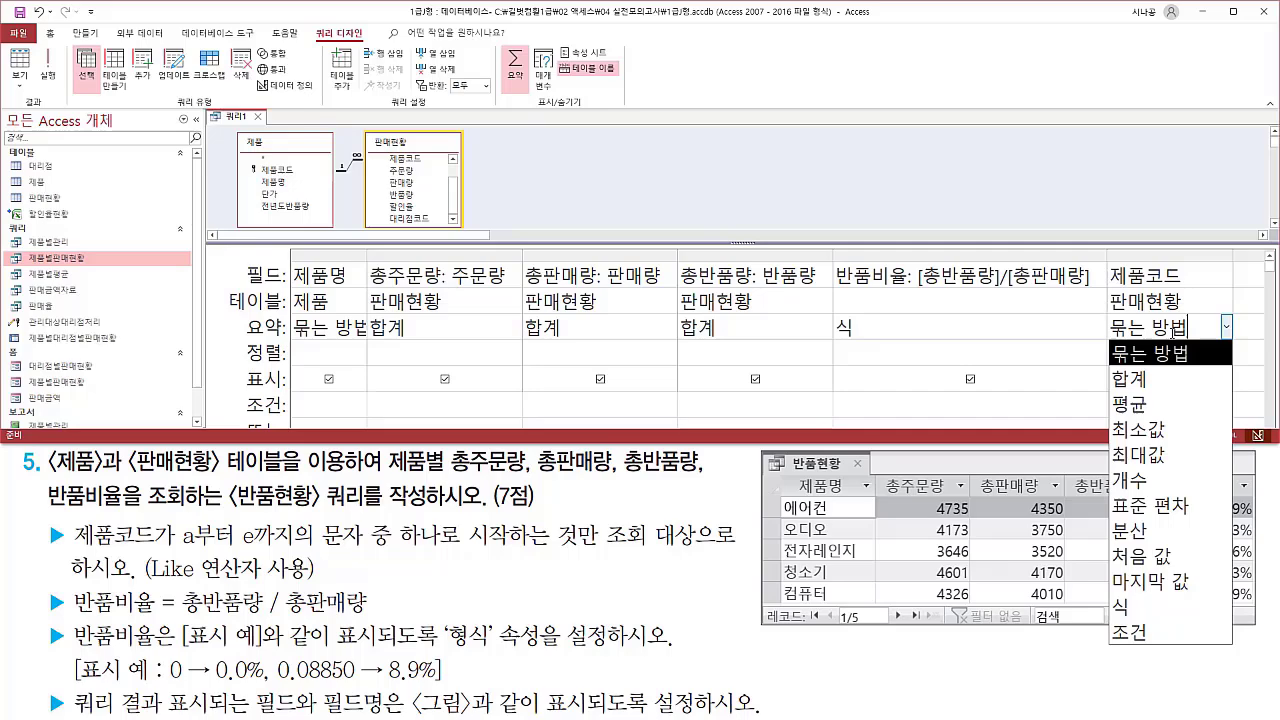
left_click(1175, 632)
Step: Enter the criterion Like "[a-e]*" for the 제품코드 field
left_click(1147, 406)
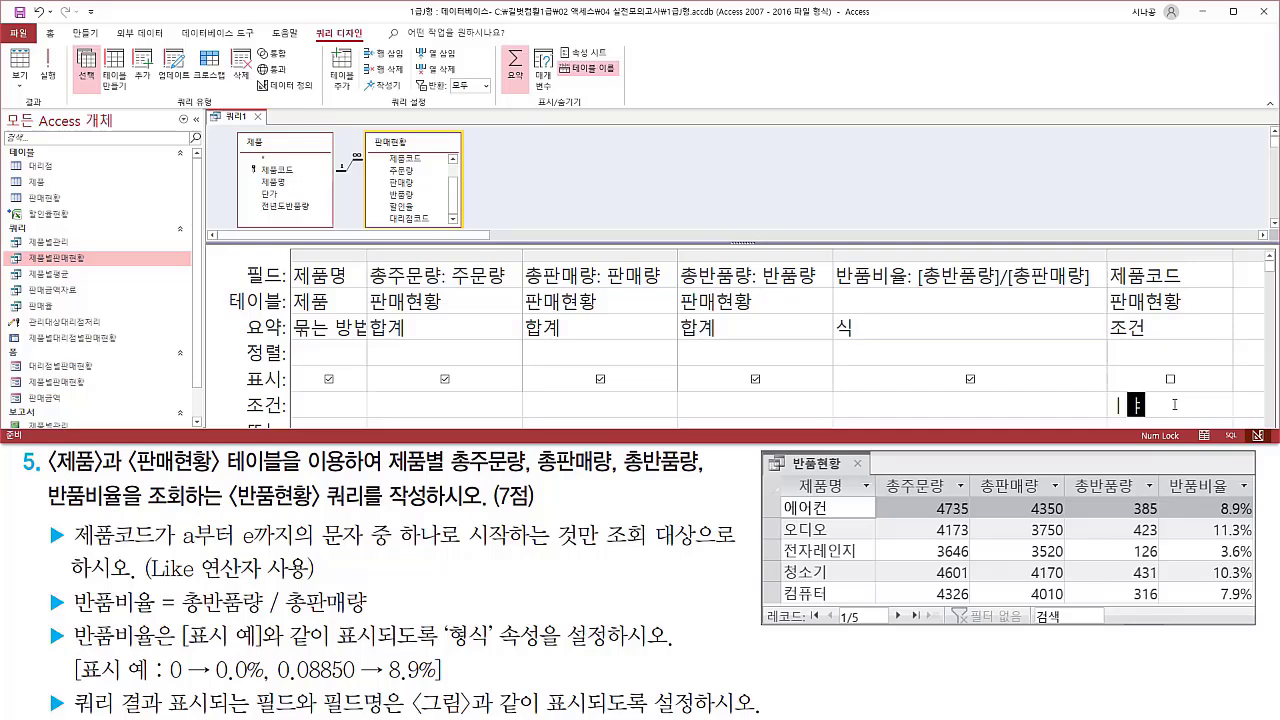
type("like")
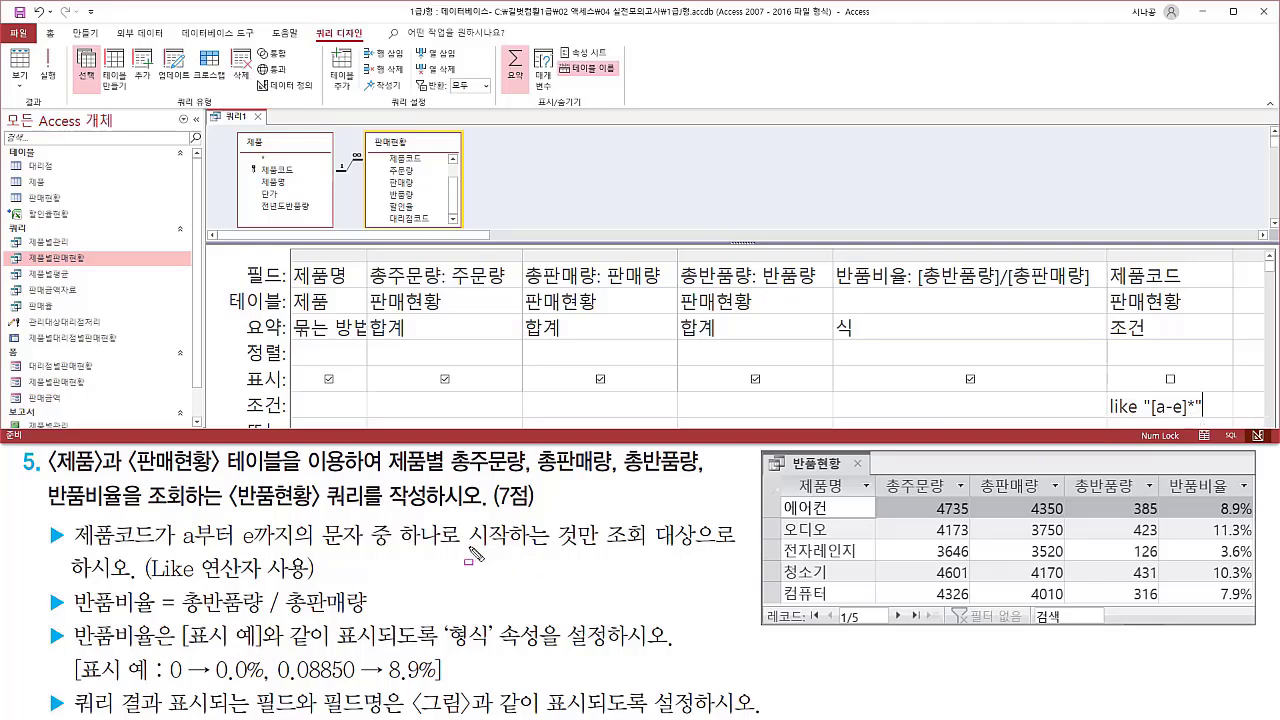
left_click_drag(468, 549, 598, 549)
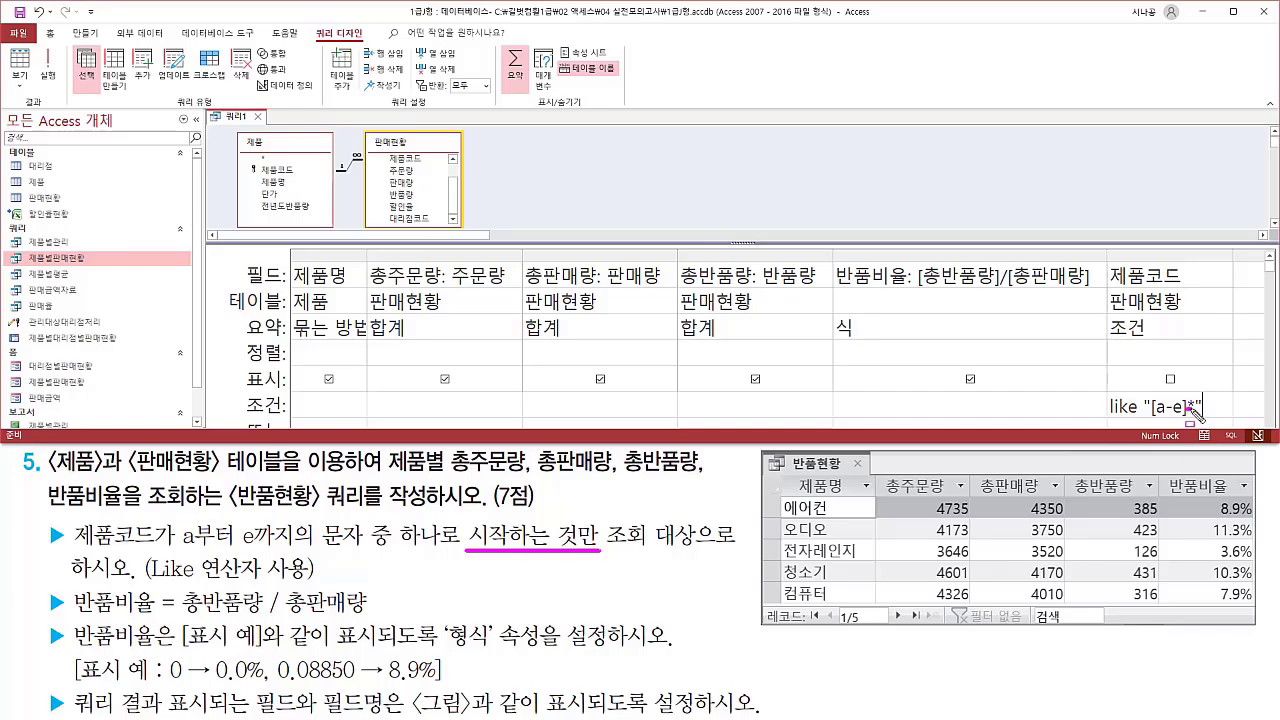
left_click_drag(1188, 408, 1196, 408)
left_click(1001, 405)
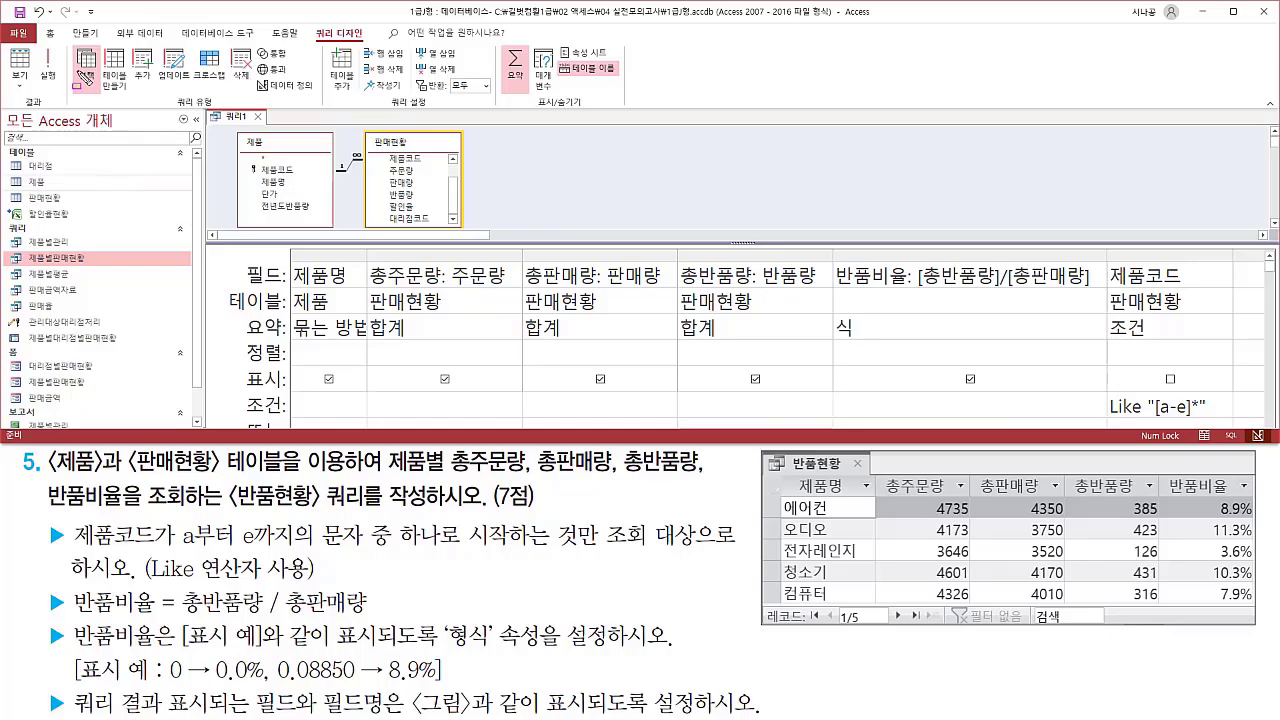
Step: Run the query to display its result datasheet
left_click_drag(308, 22, 372, 46)
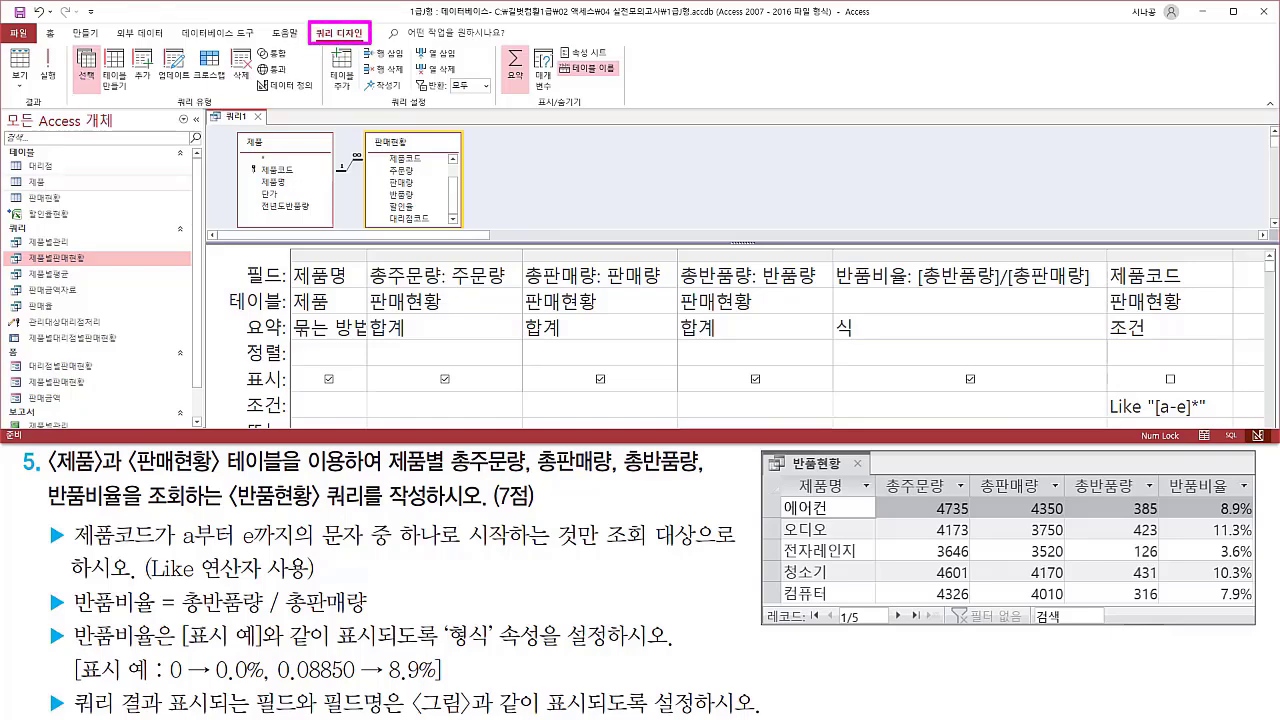
left_click_drag(27, 92, 58, 110)
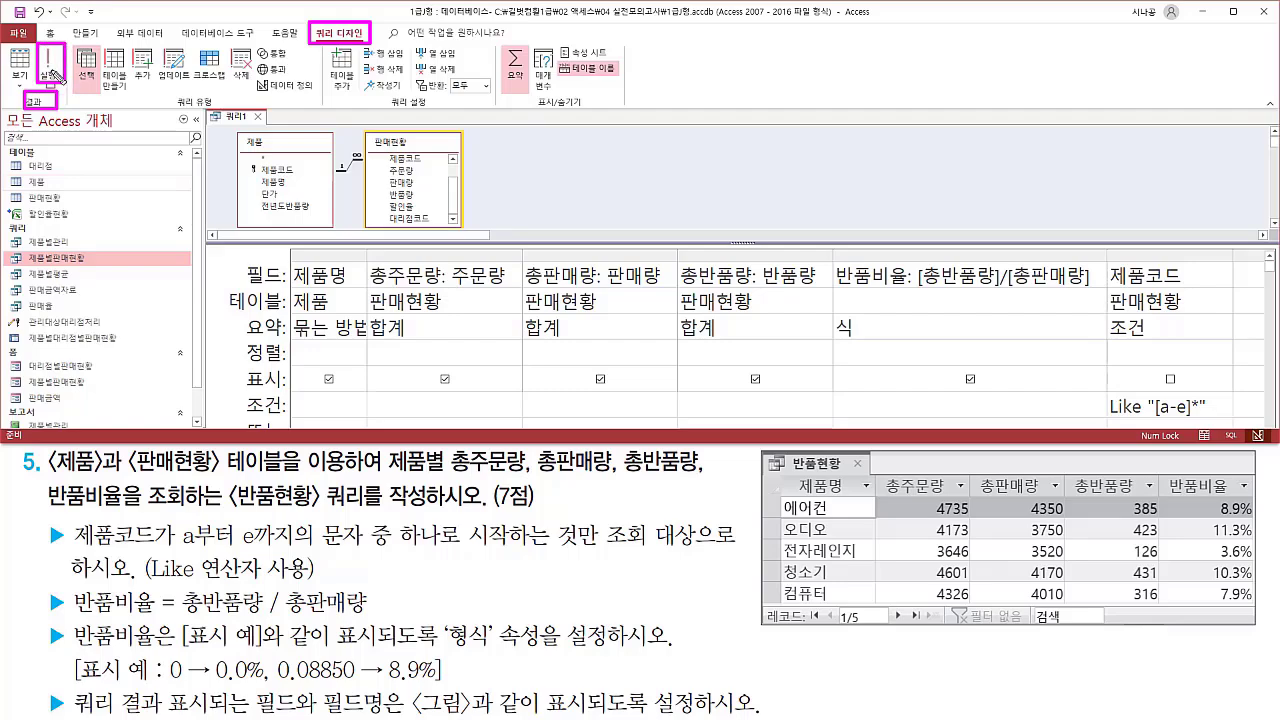
left_click(48, 66)
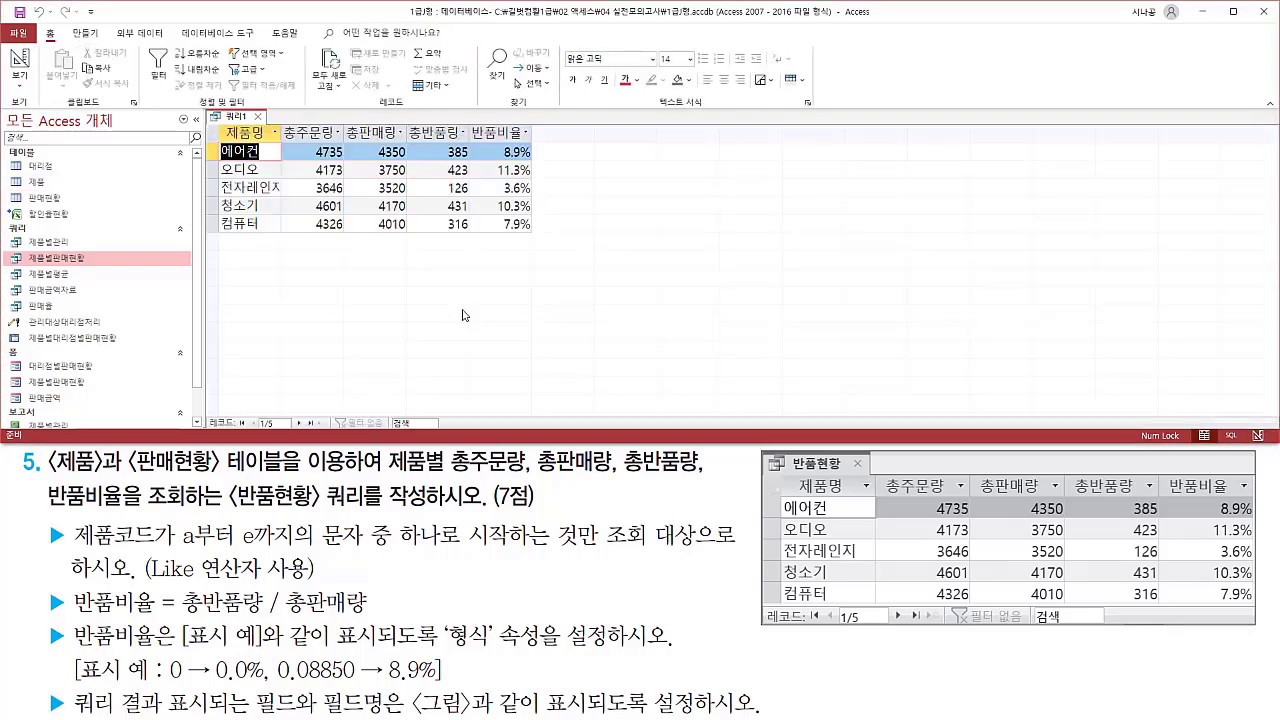
Step: Fit the widths of the 제품명, 총주문량, 총판매량, 총반품량 and 반품비율 columns in the result datasheet to their content
double_click(283, 137)
double_click(355, 133)
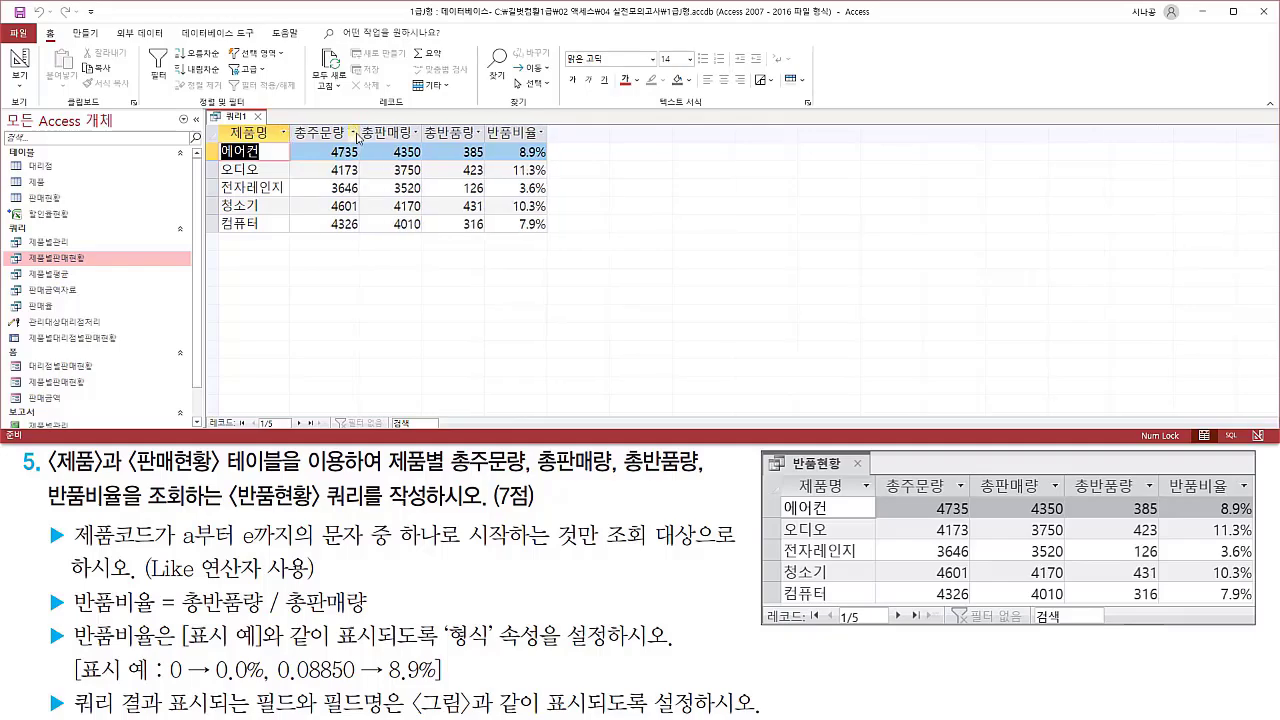
double_click(422, 133)
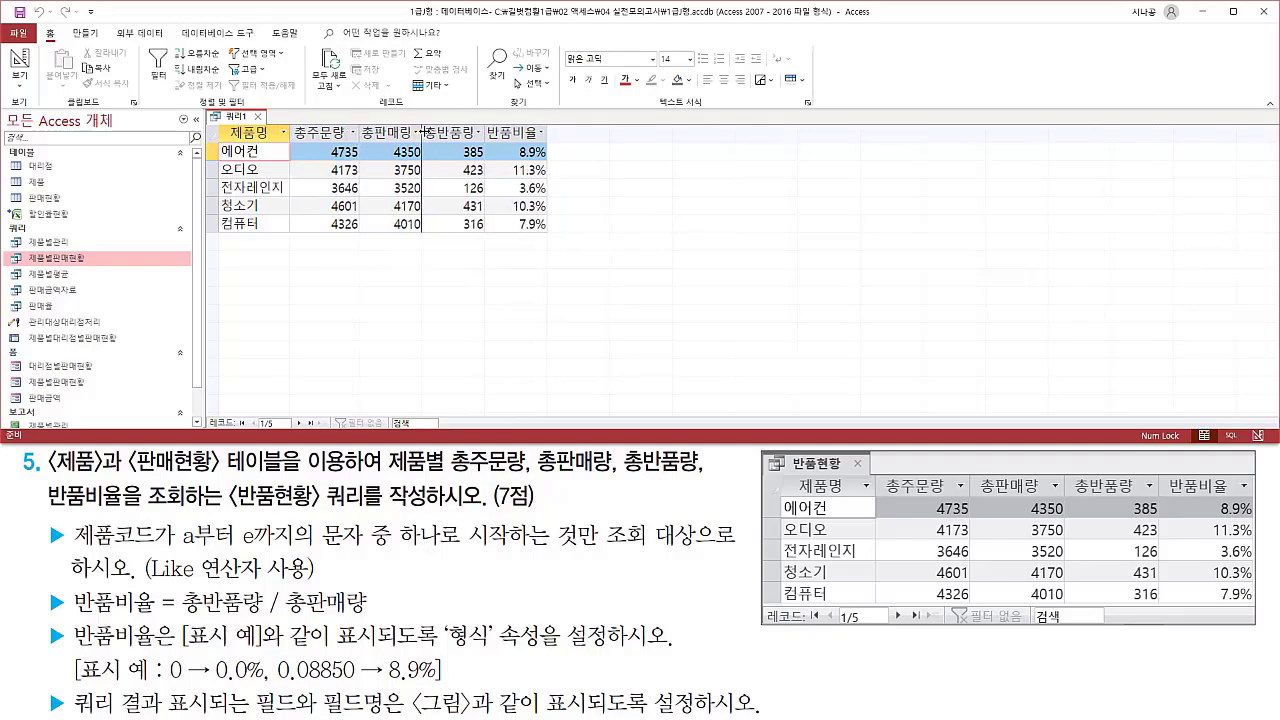
double_click(488, 133)
double_click(564, 133)
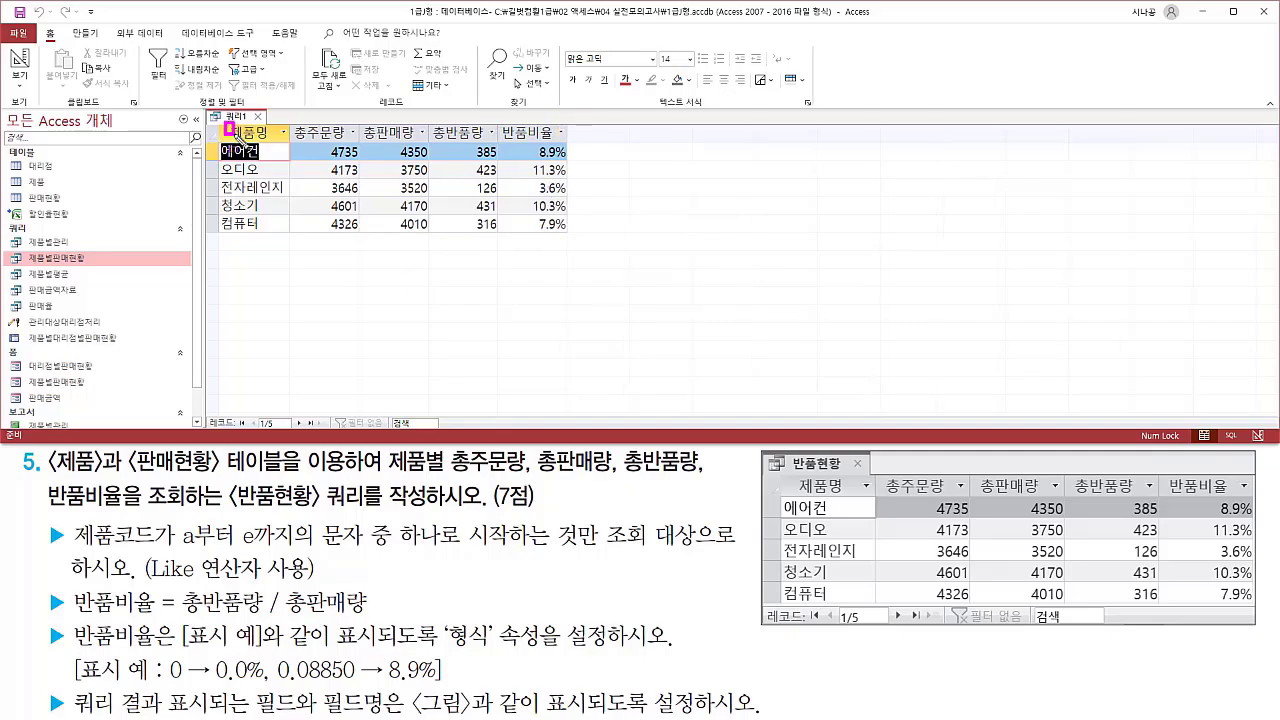
Step: Compare the query result's field names, product names, record count, totals and 반품비율 values with the sample figure in the task
mouse_move(224, 122)
left_mouse_down()
mouse_move(277, 145)
mouse_move(563, 143)
left_mouse_up()
mouse_move(789, 471)
left_mouse_down()
mouse_move(812, 498)
mouse_move(1258, 503)
left_mouse_up()
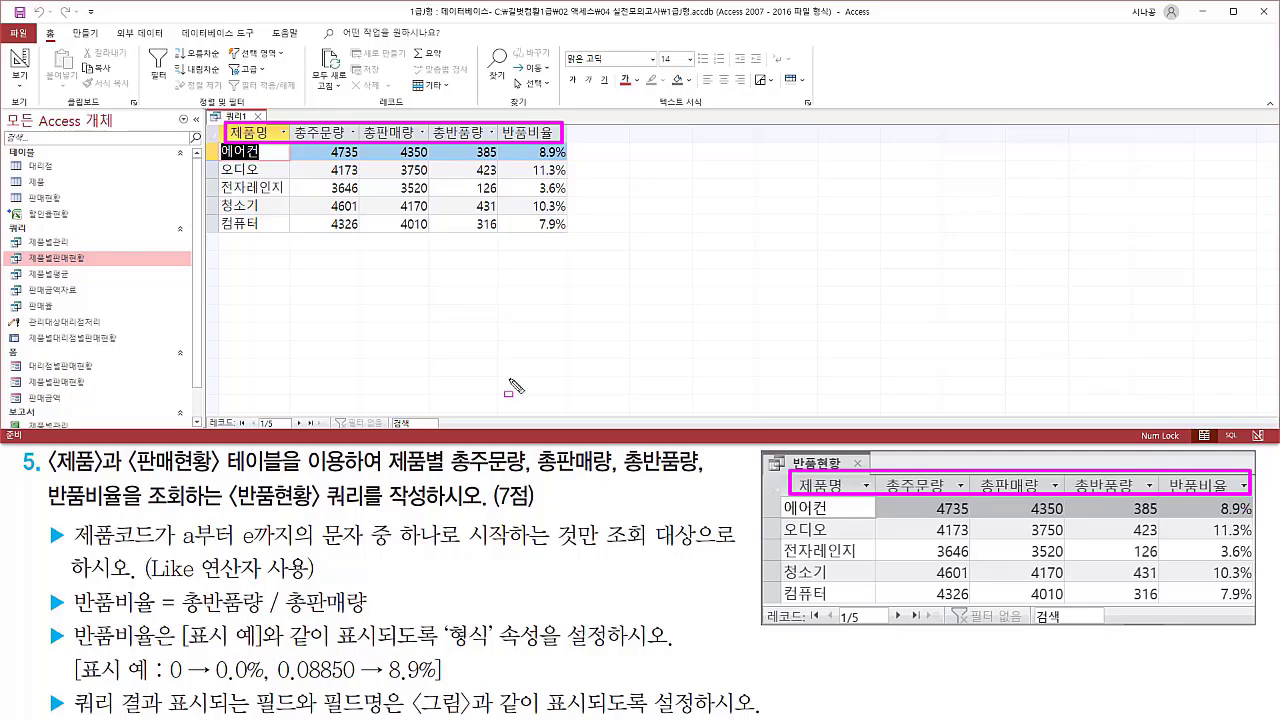
mouse_move(217, 144)
left_mouse_down()
mouse_move(262, 162)
mouse_move(287, 237)
left_mouse_up()
mouse_move(778, 497)
left_mouse_down()
mouse_move(840, 614)
mouse_move(853, 606)
left_mouse_up()
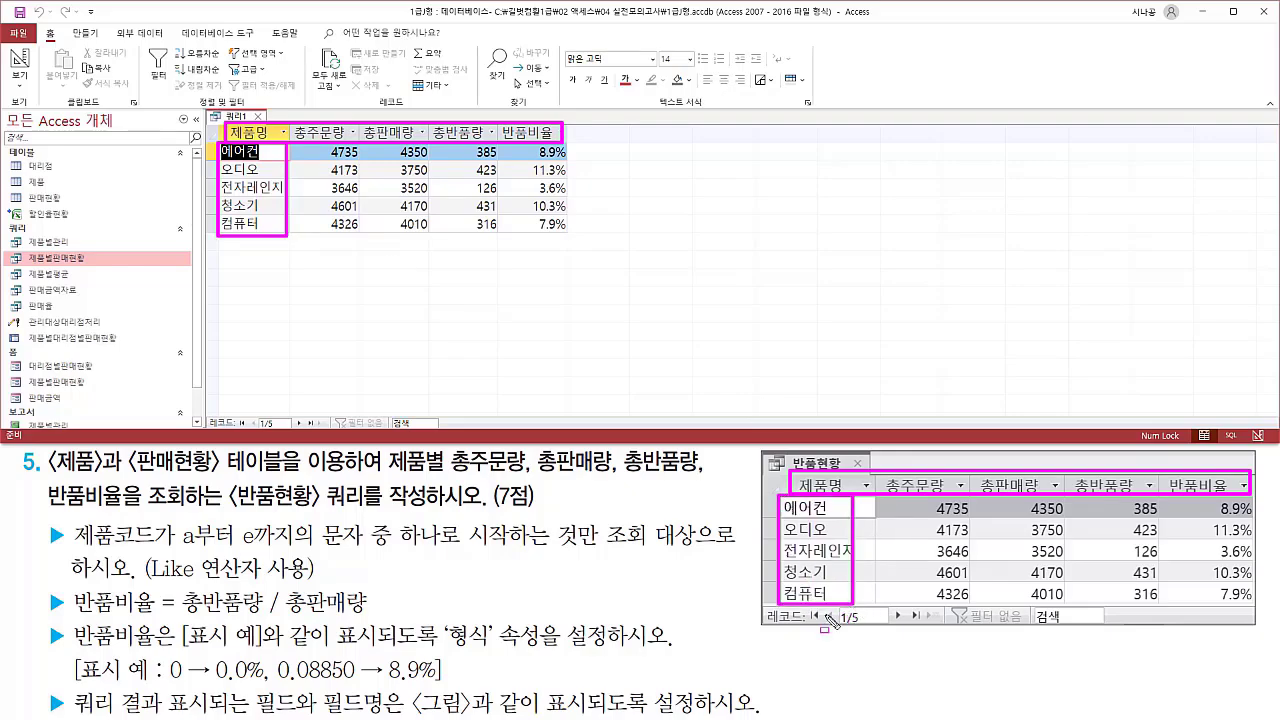
left_click_drag(758, 625, 830, 624)
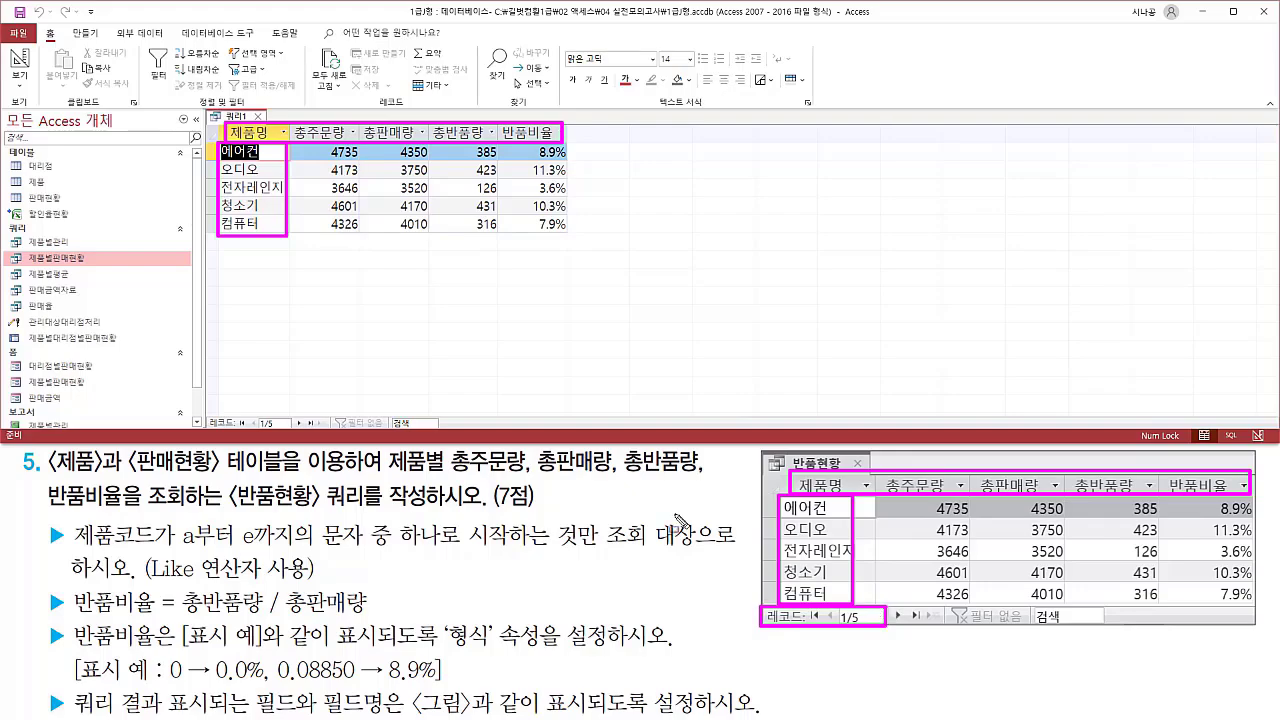
left_click_drag(204, 413, 301, 432)
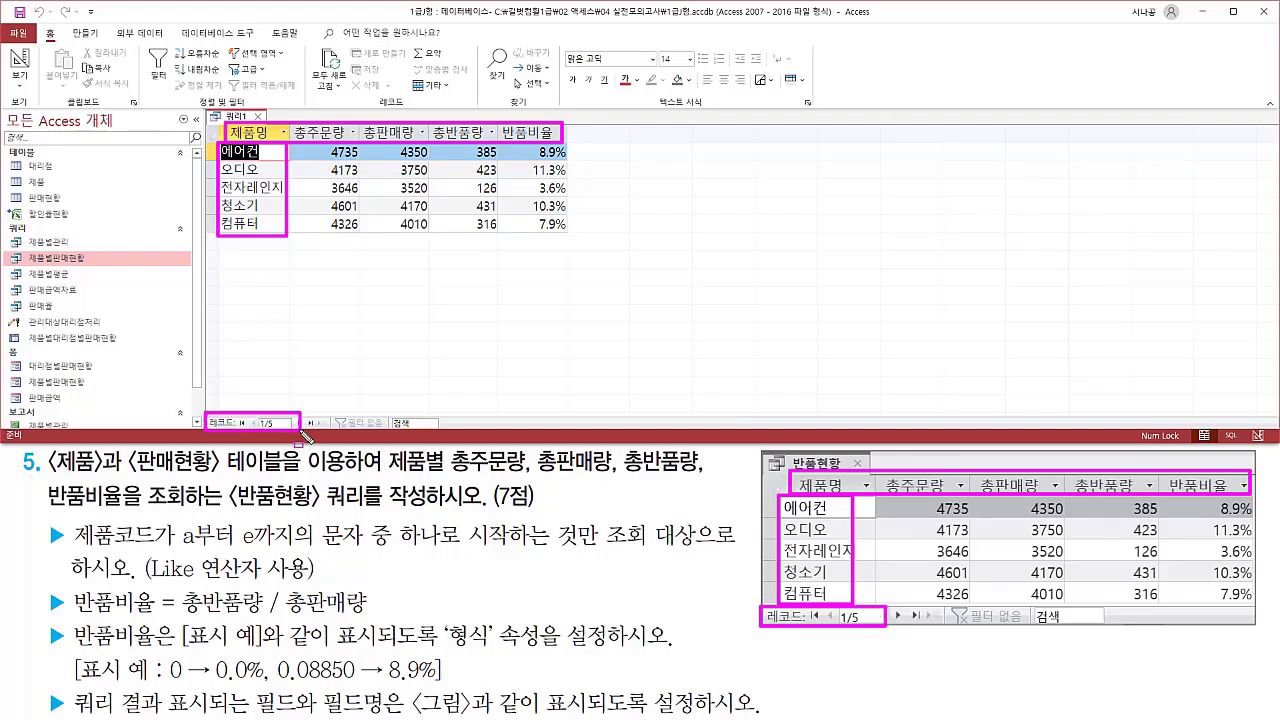
mouse_move(307, 145)
left_mouse_down()
mouse_move(378, 224)
mouse_move(507, 243)
left_mouse_up()
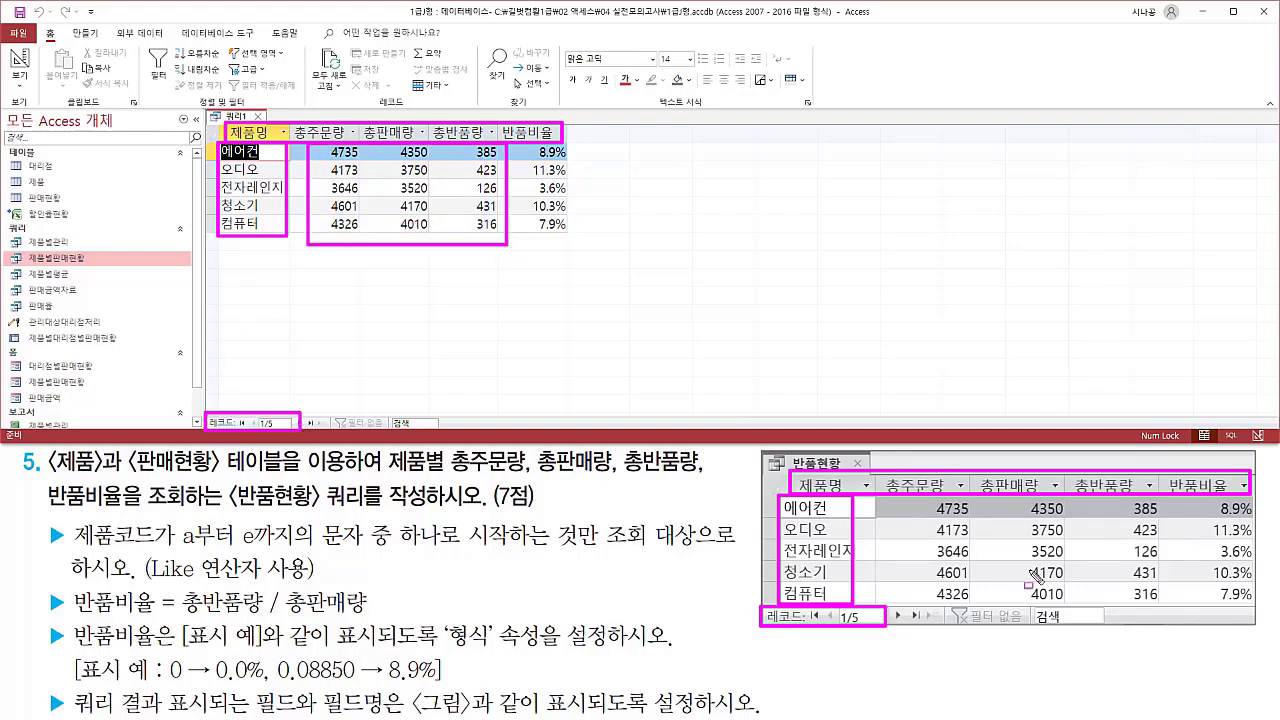
mouse_move(914, 495)
left_mouse_down()
mouse_move(930, 545)
mouse_move(1044, 604)
mouse_move(1186, 612)
mouse_move(1172, 610)
left_mouse_up()
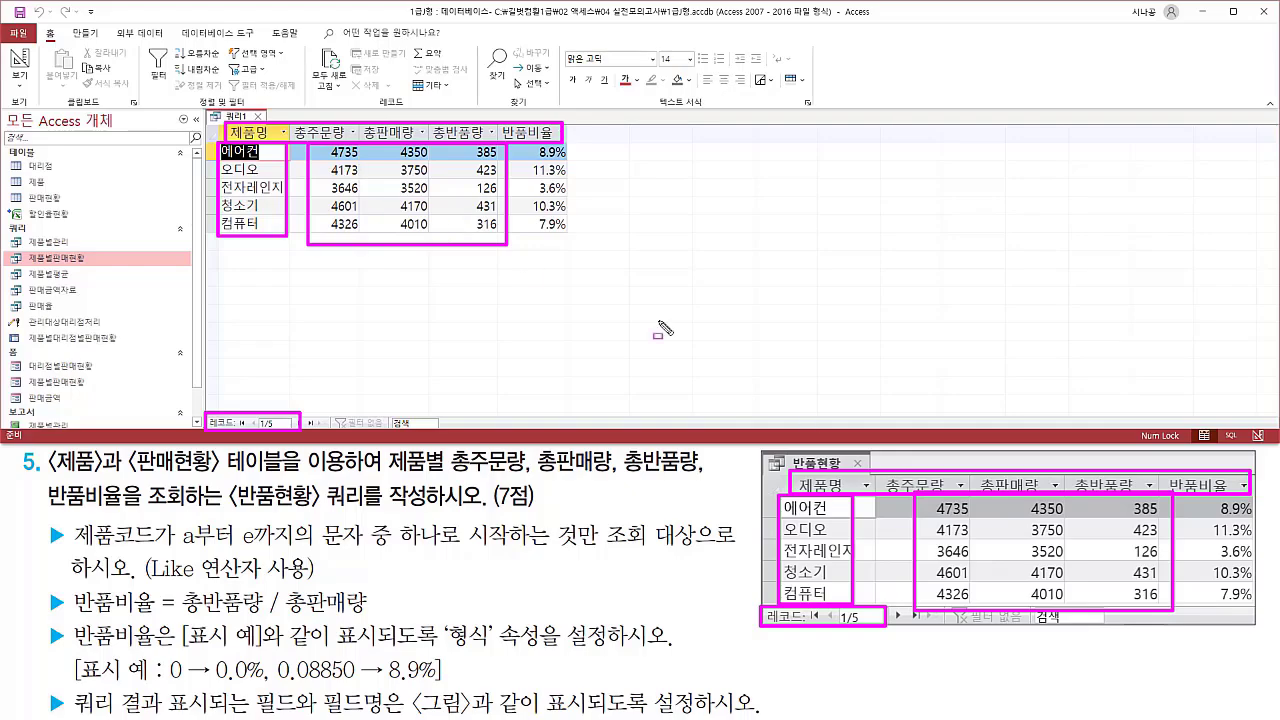
mouse_move(523, 145)
left_mouse_down()
mouse_move(586, 250)
mouse_move(577, 244)
left_mouse_up()
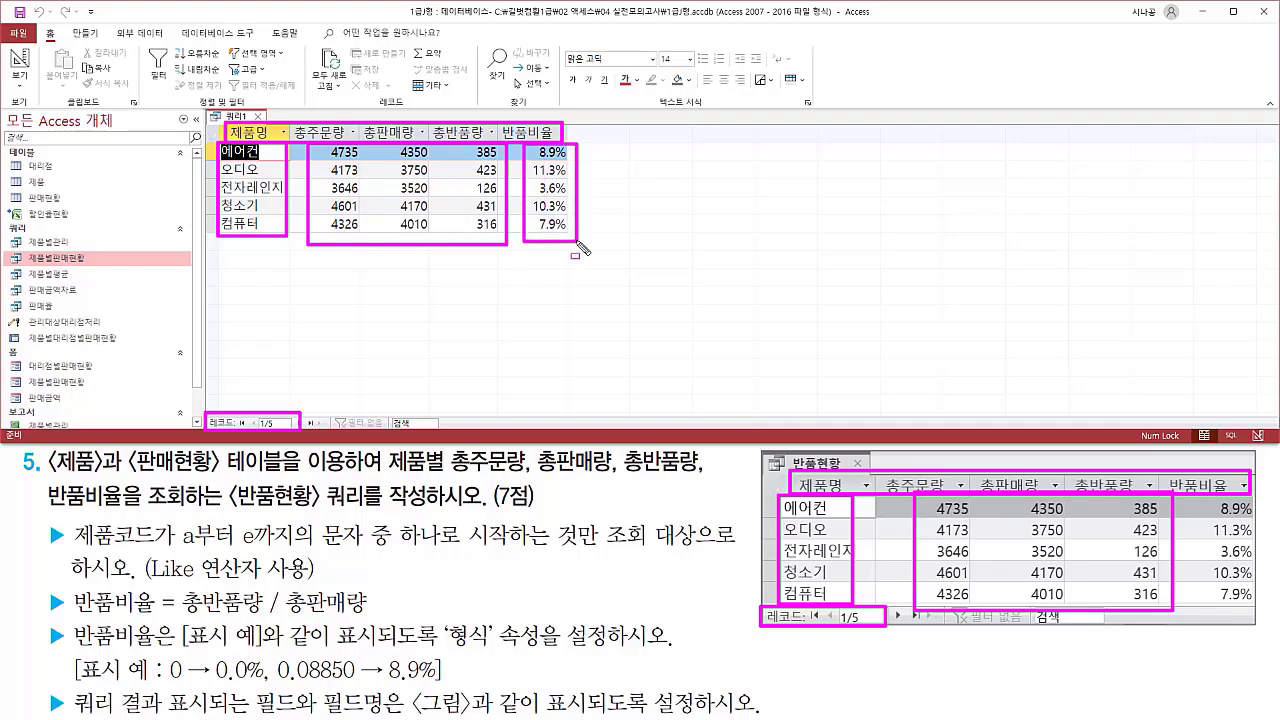
left_click_drag(1204, 496, 1257, 614)
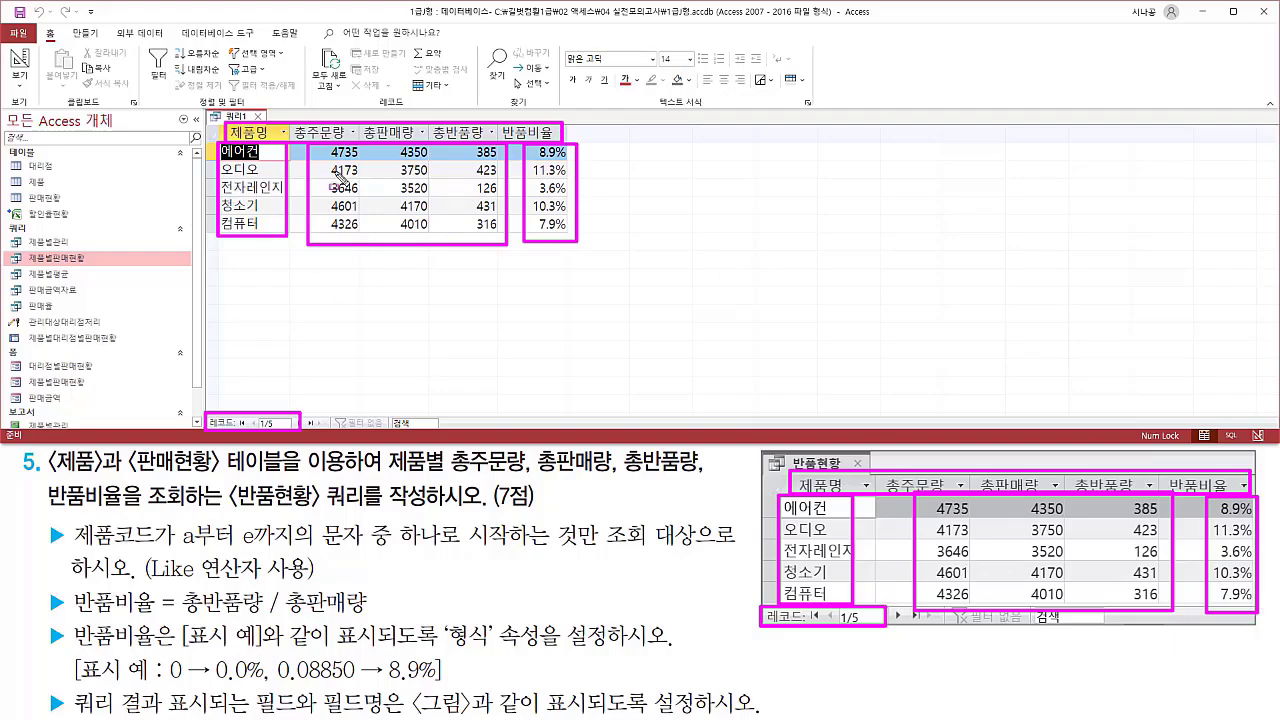
Step: Close the query datasheet and choose to save its design changes
left_click_drag(250, 104, 271, 126)
left_click(258, 116)
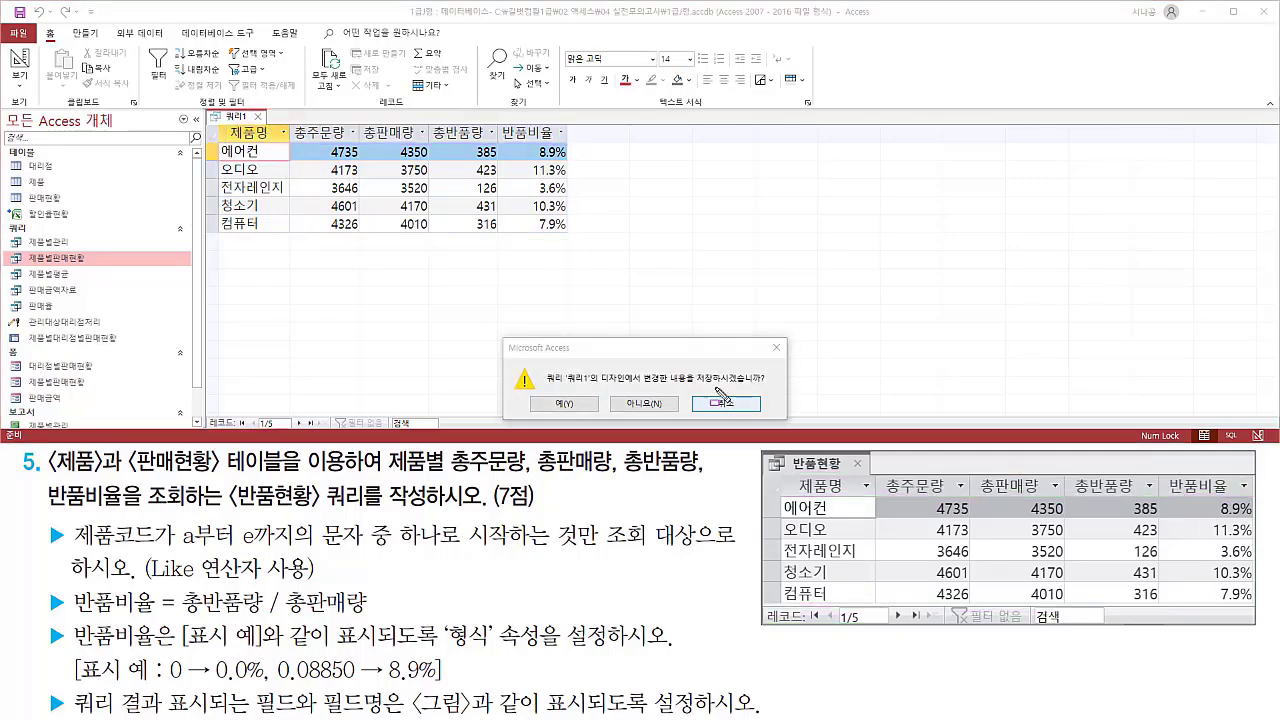
left_click_drag(694, 382, 768, 382)
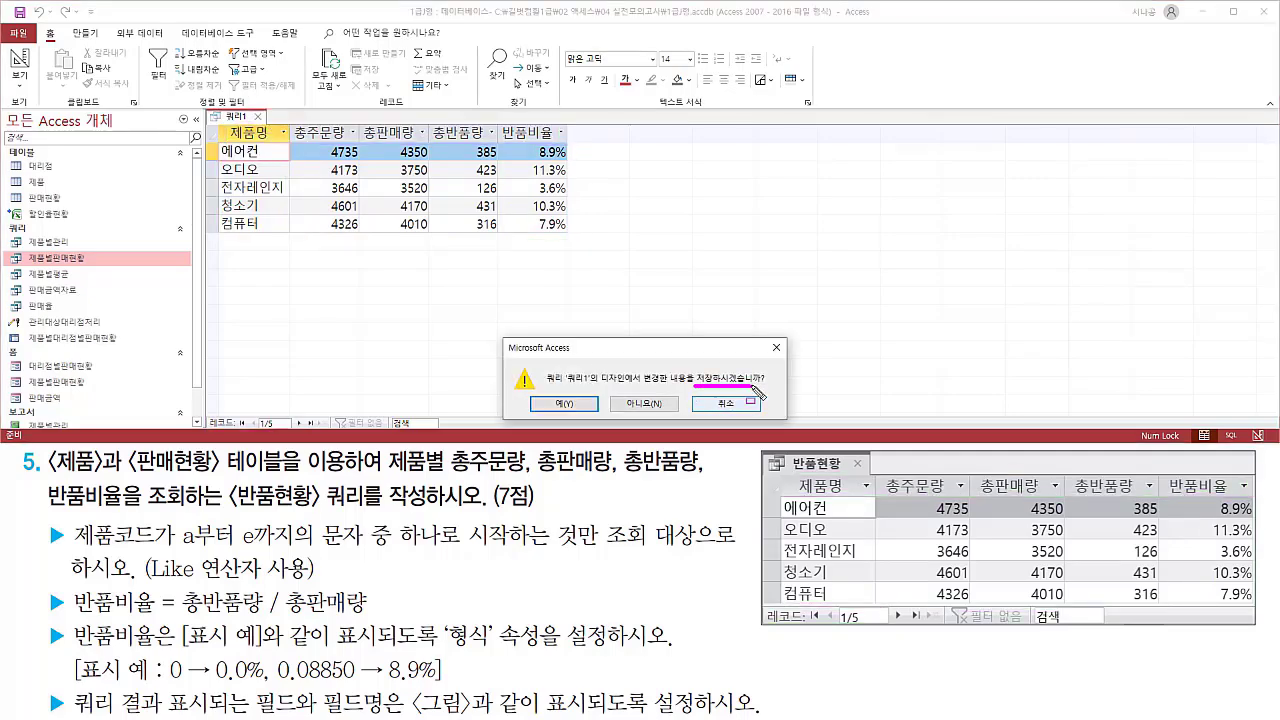
left_click(551, 404)
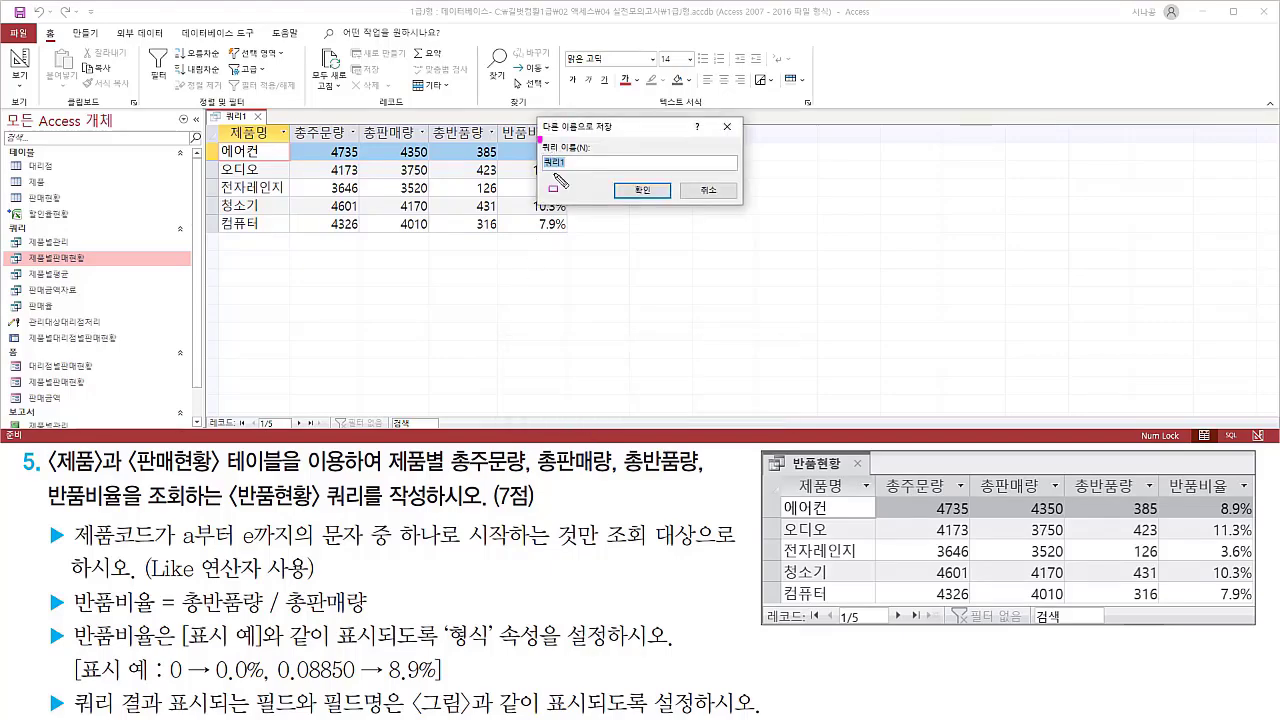
Step: Save the new query under the name 반품현황
left_click_drag(537, 137, 602, 179)
left_click_drag(228, 520, 364, 520)
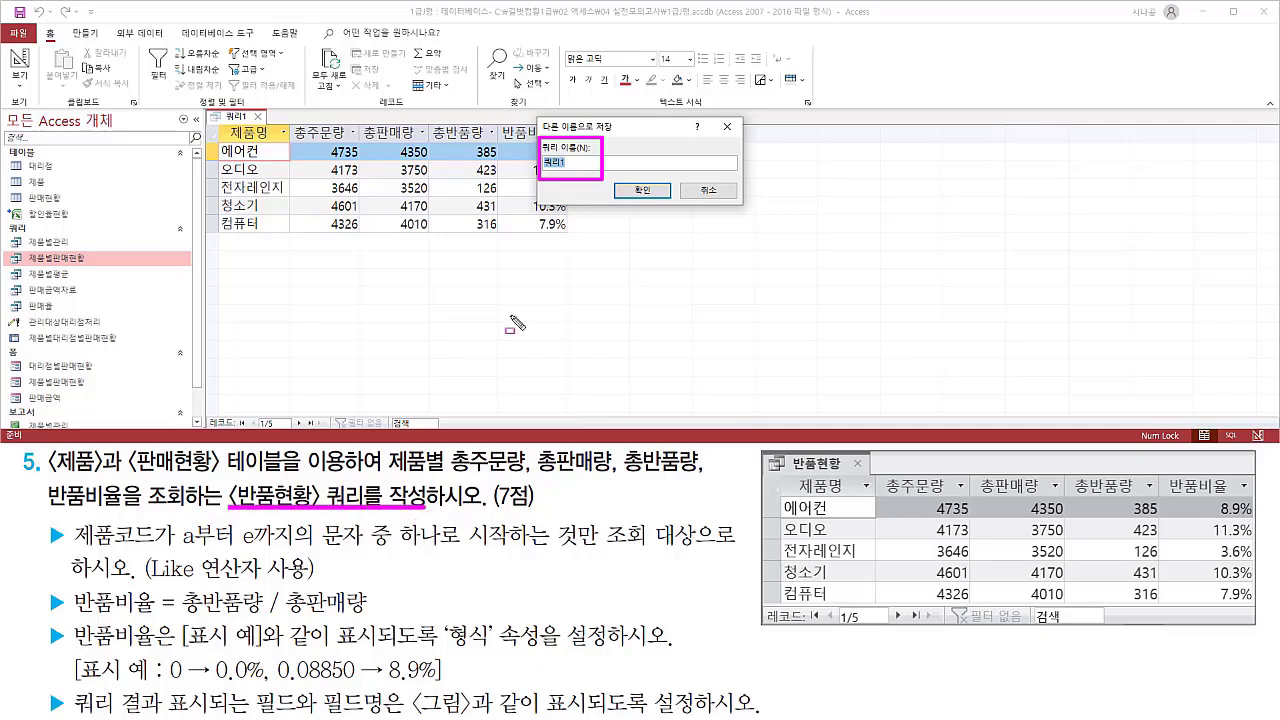
key("Escape")
type("qks")
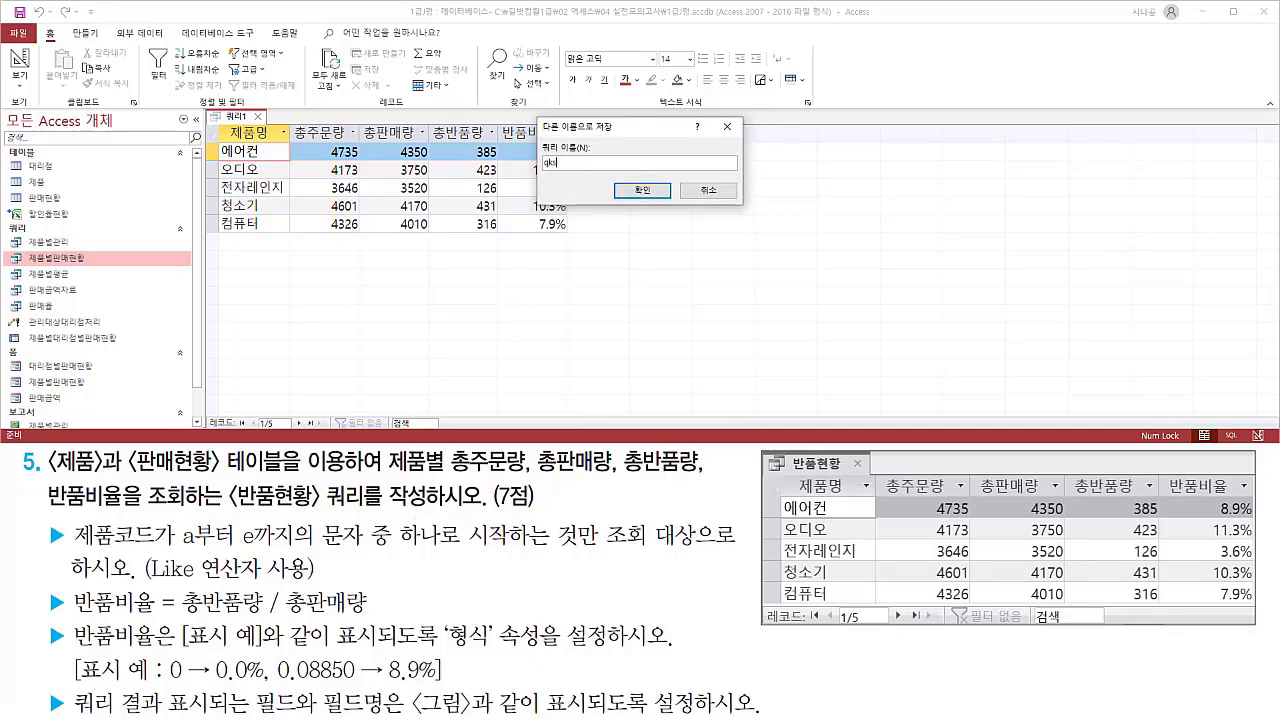
type("ㅏㄴㅍㅜㅁㅎㅕㄴㅎ")
left_click_drag(536, 167, 586, 170)
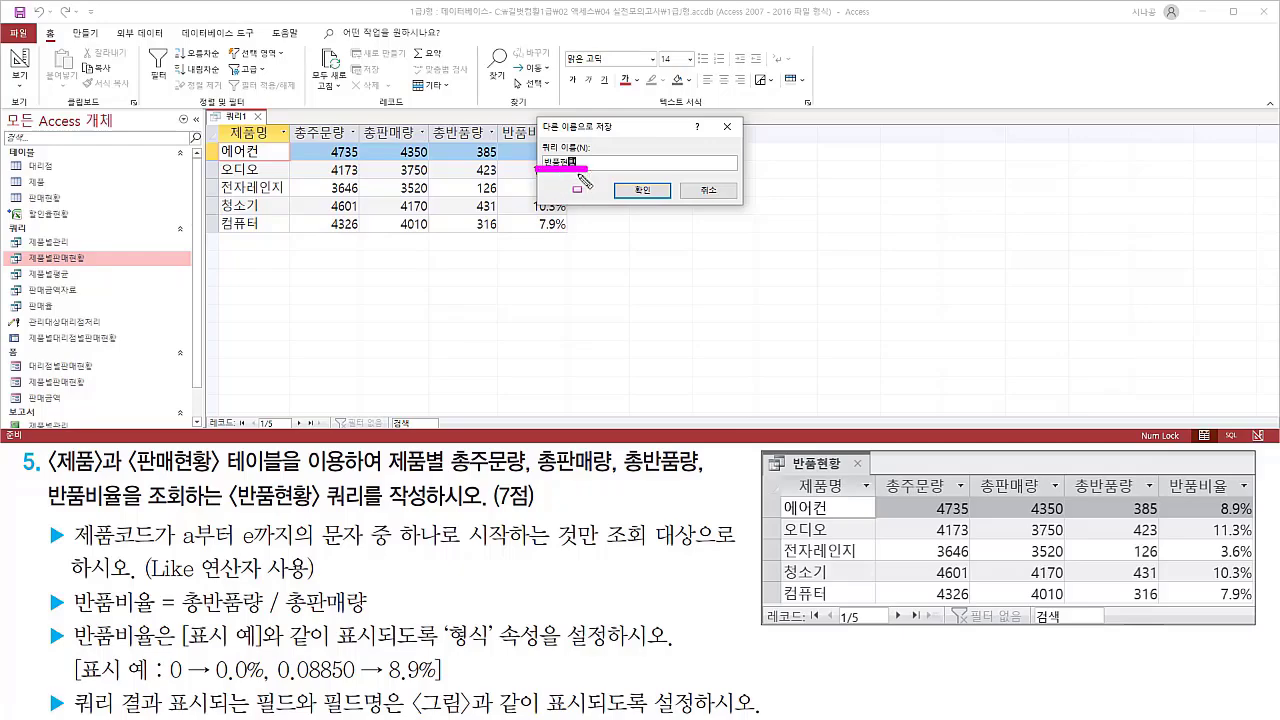
left_click_drag(629, 178, 661, 204)
left_click(642, 190)
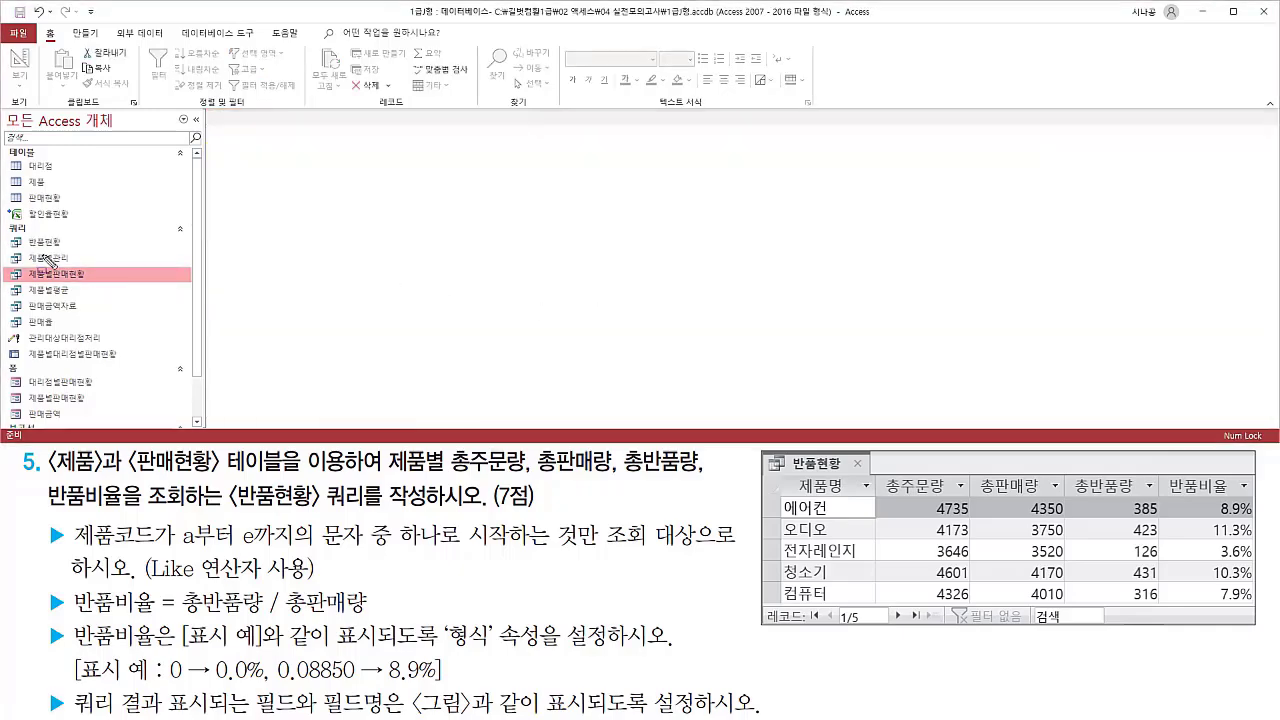
mouse_move(20, 234)
left_mouse_down()
mouse_move(76, 263)
mouse_move(73, 251)
left_mouse_up()
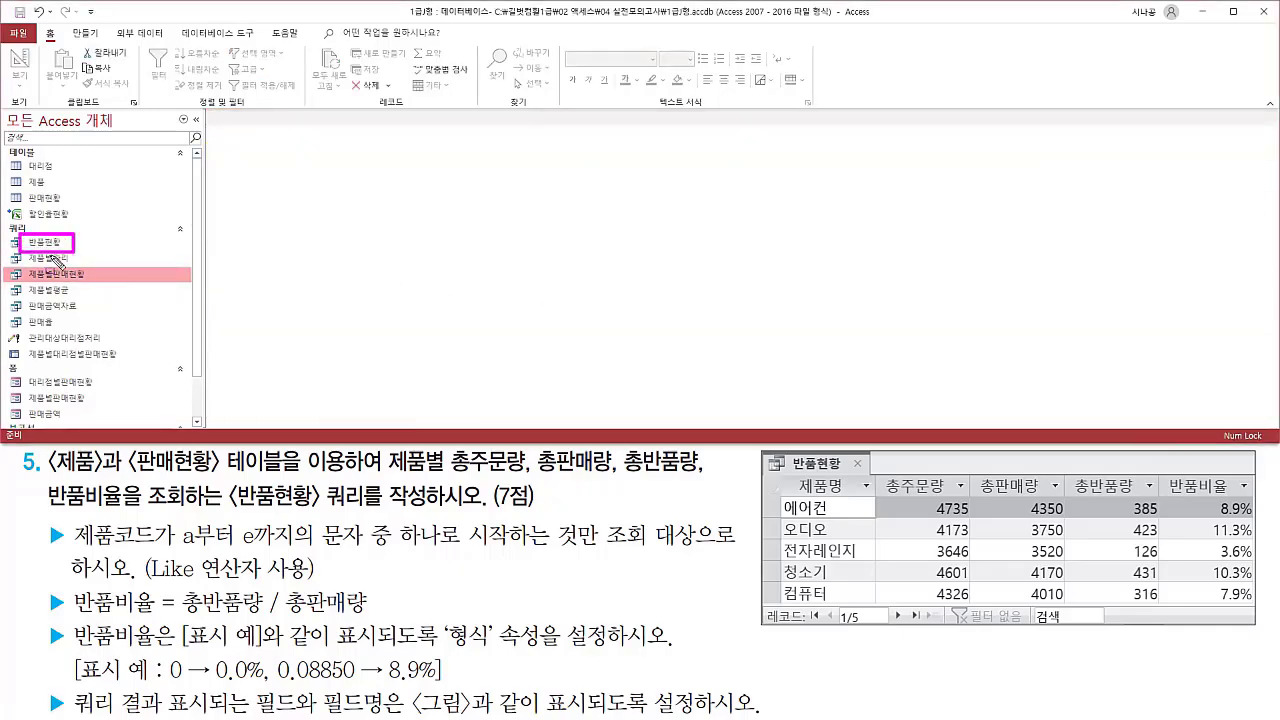
key("Escape")
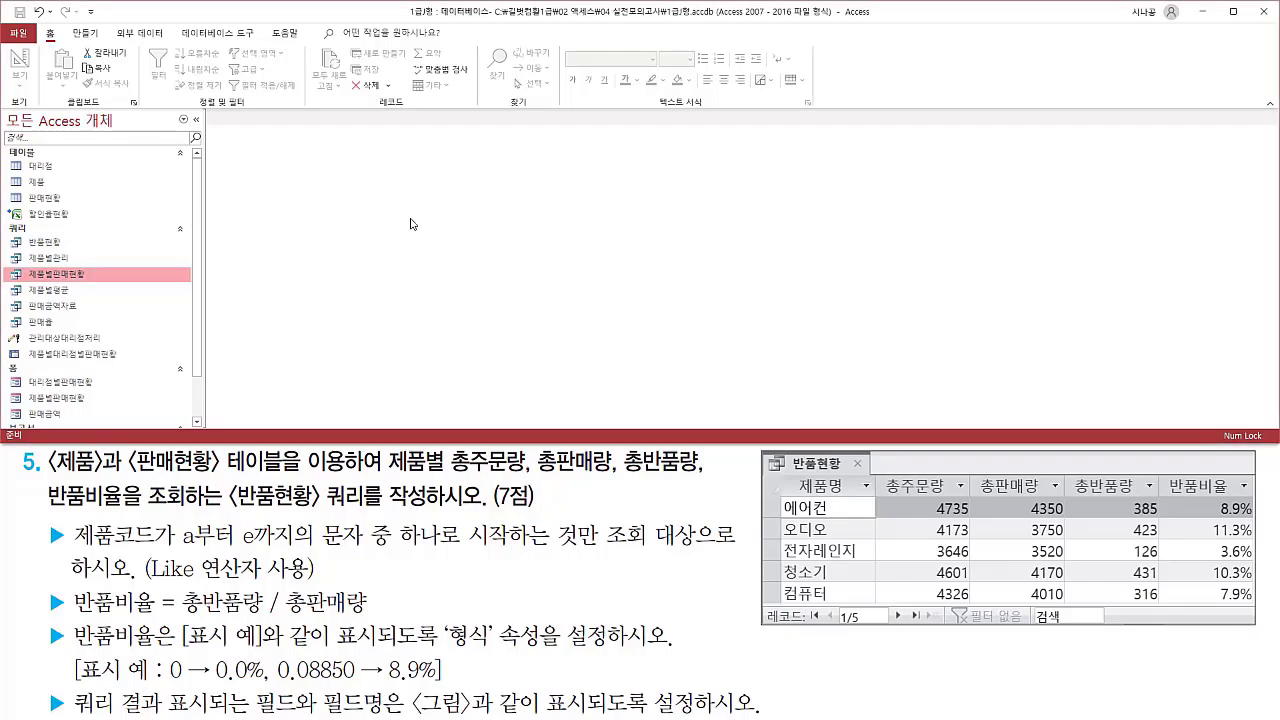